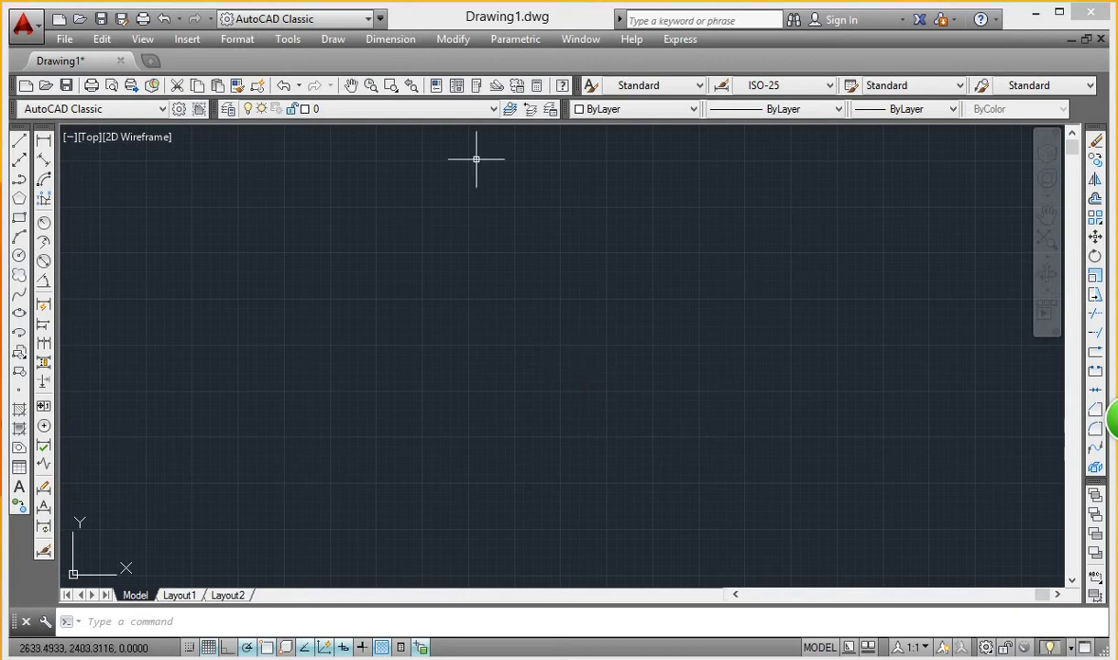
Step: Look through the Draw menu's commands, then close the menu
{"action": "left_click", "coordinate": [335, 41]}
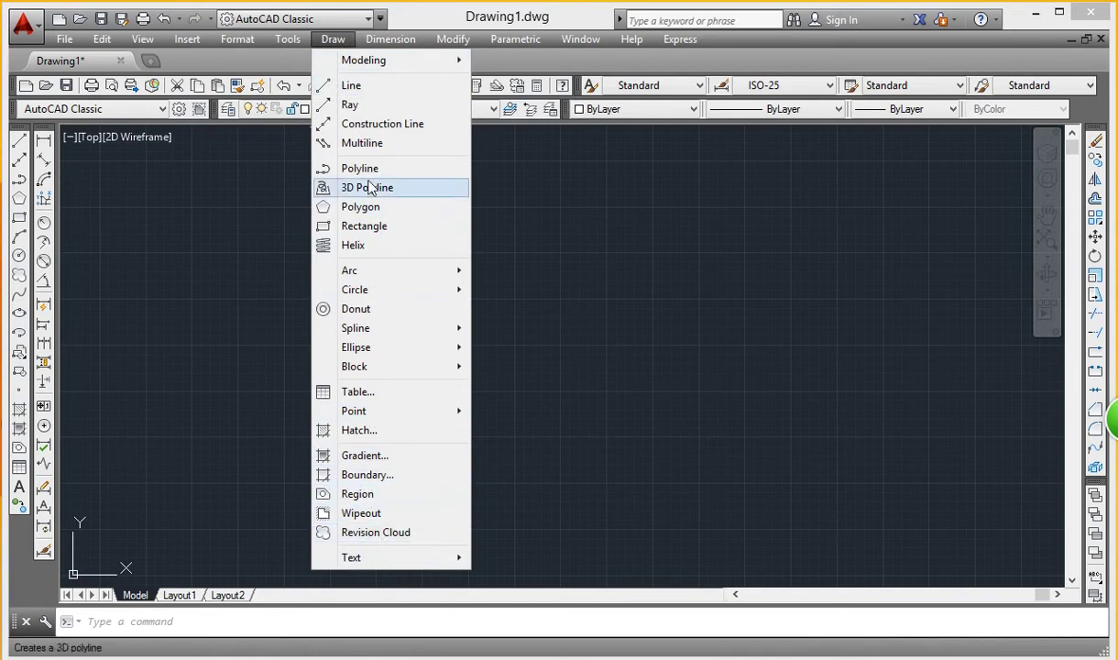
{"action": "mouse_move", "coordinate": [364, 61]}
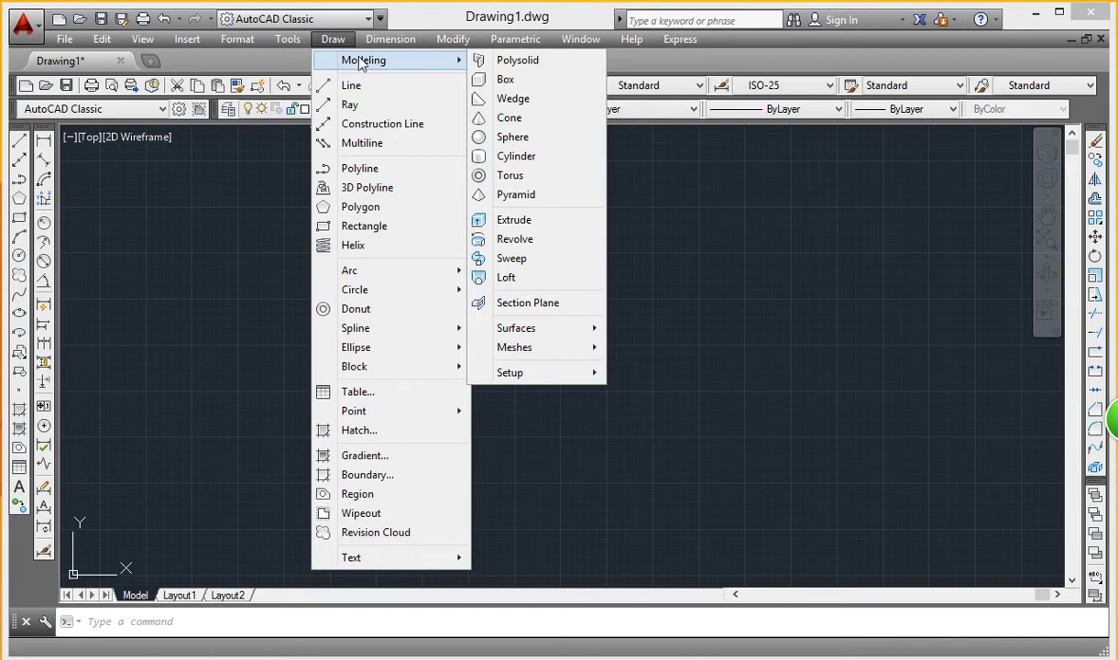
{"action": "left_click", "coordinate": [232, 280]}
{"action": "left_click", "coordinate": [202, 345]}
{"action": "left_click", "coordinate": [222, 354]}
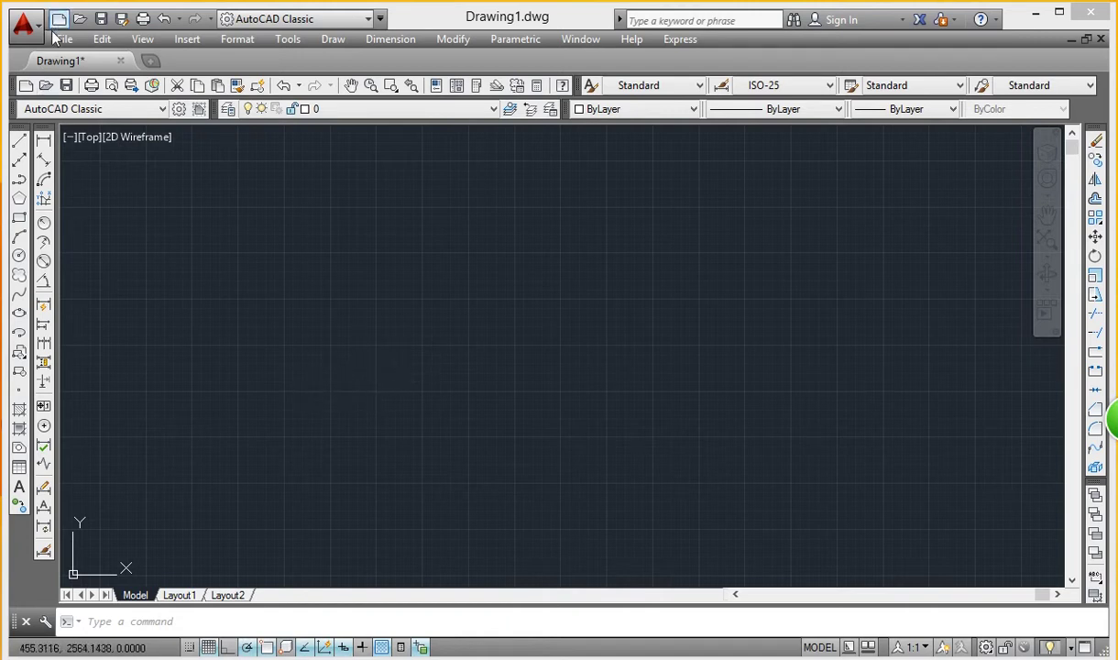
Step: Open drawing 3.1 from the chapter 3 examples folder
{"action": "left_click", "coordinate": [53, 37]}
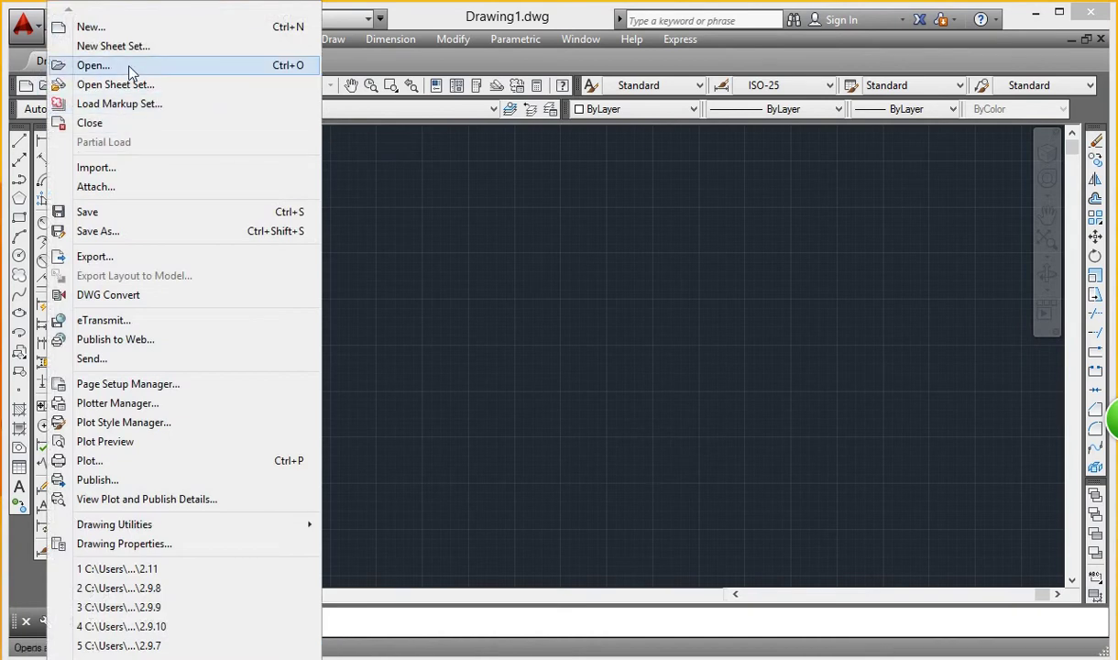
{"action": "left_click", "coordinate": [129, 66]}
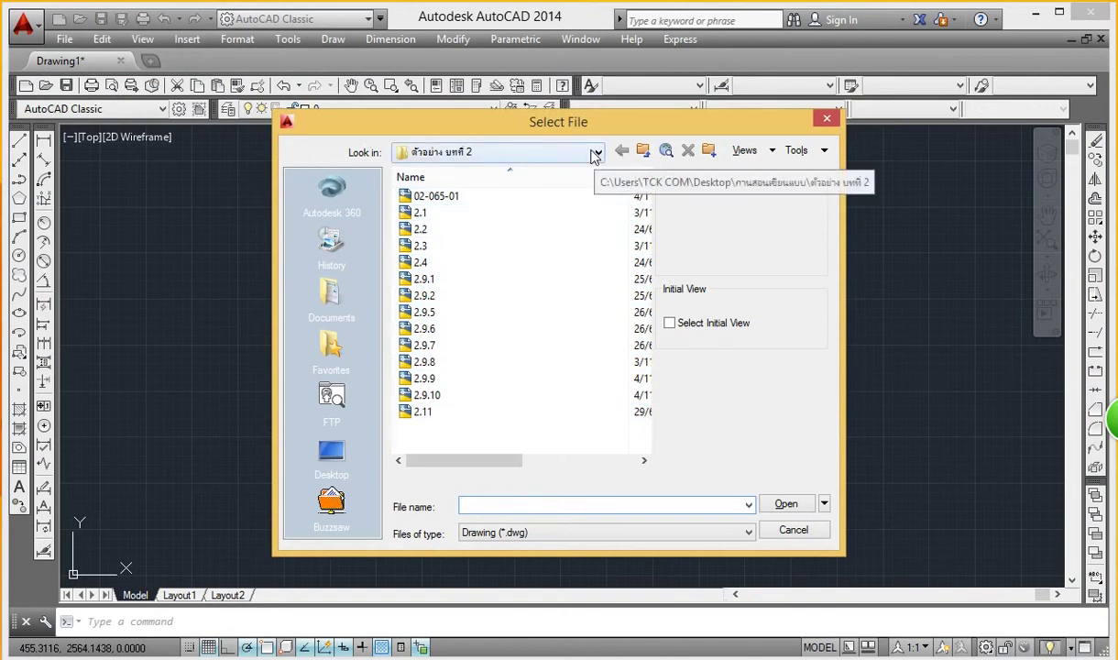
{"action": "left_click", "coordinate": [594, 153]}
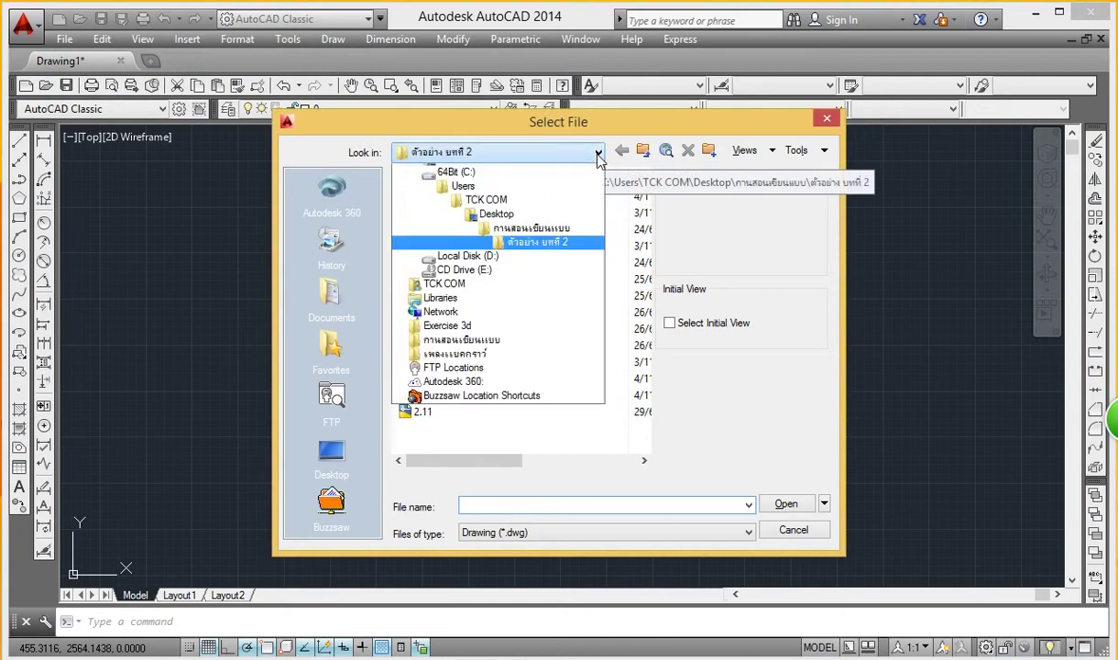
{"action": "left_click", "coordinate": [514, 352]}
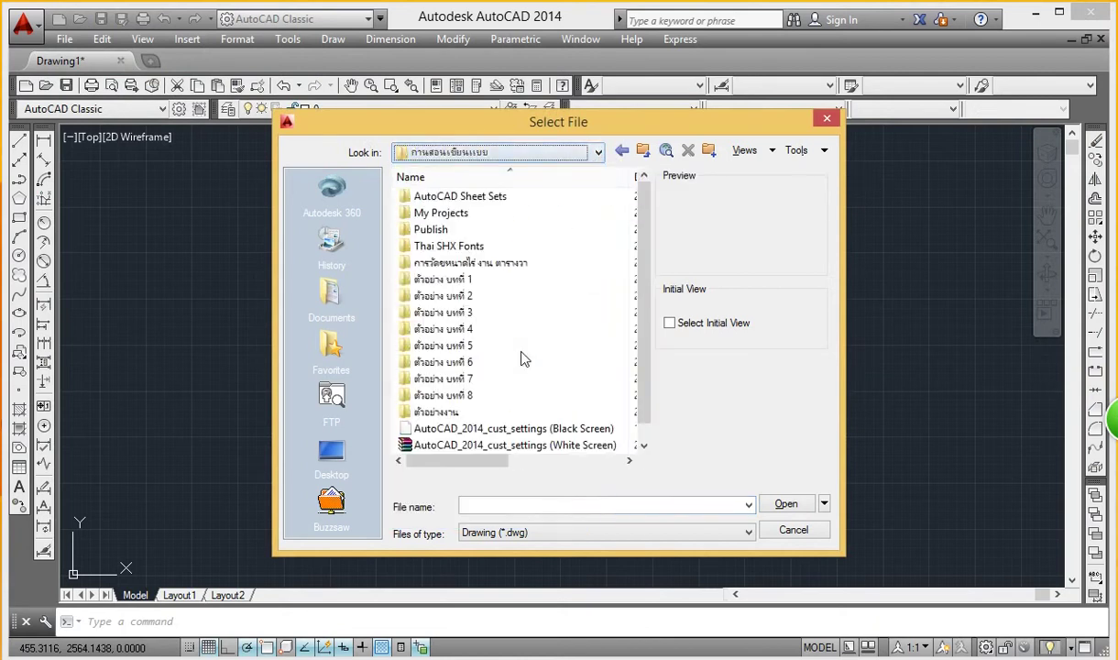
{"action": "double_click", "coordinate": [465, 313]}
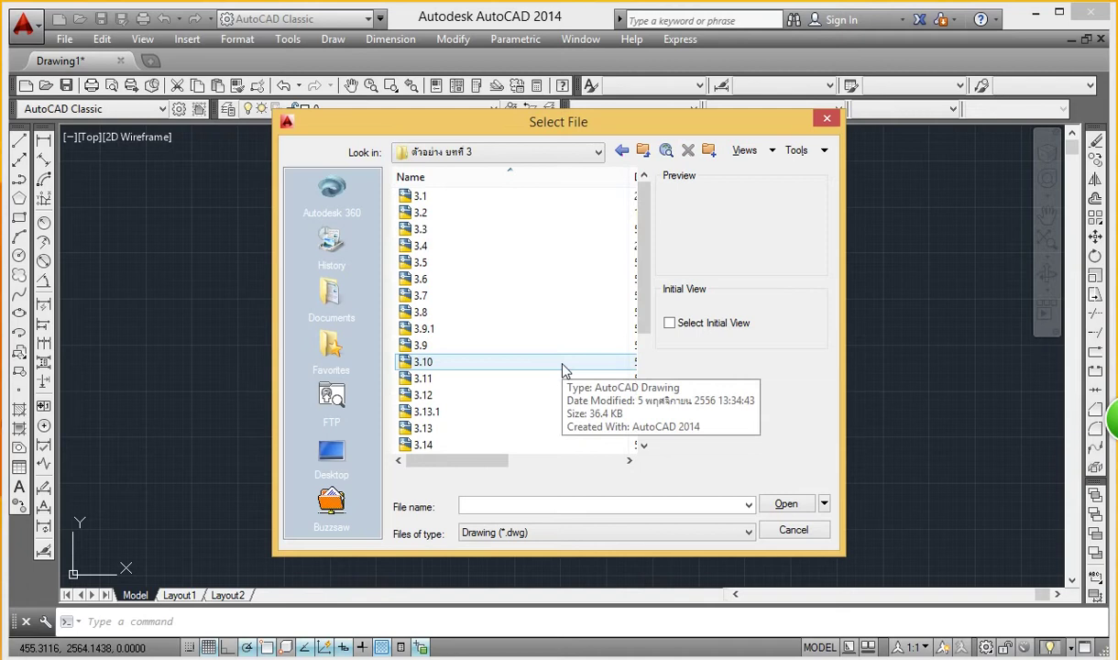
{"action": "left_click", "coordinate": [436, 195]}
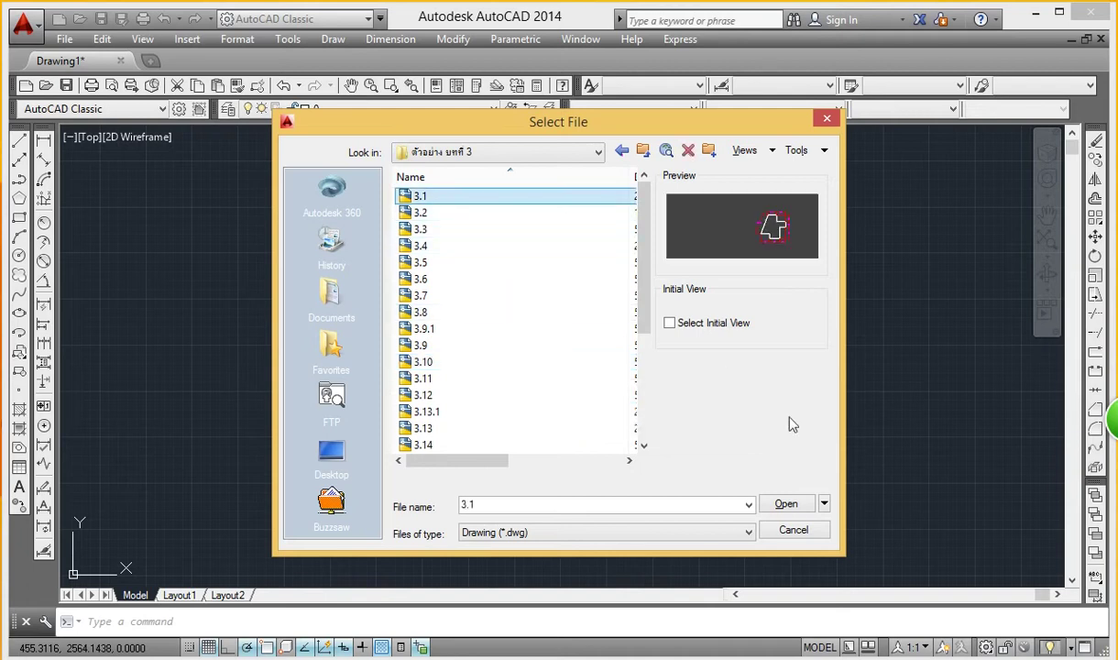
{"action": "left_click", "coordinate": [787, 505]}
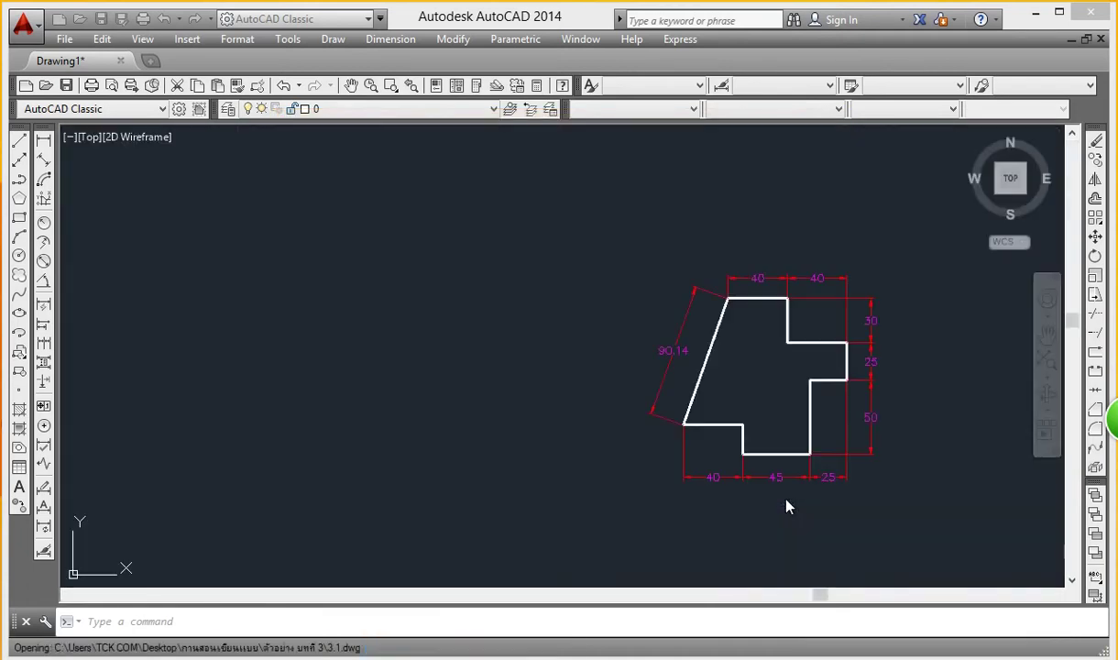
Step: Pan and zoom so the dimensioned polygon is larger and centred
{"action": "middle_click_drag", "start_coordinate": [757, 395], "coordinate": [789, 326]}
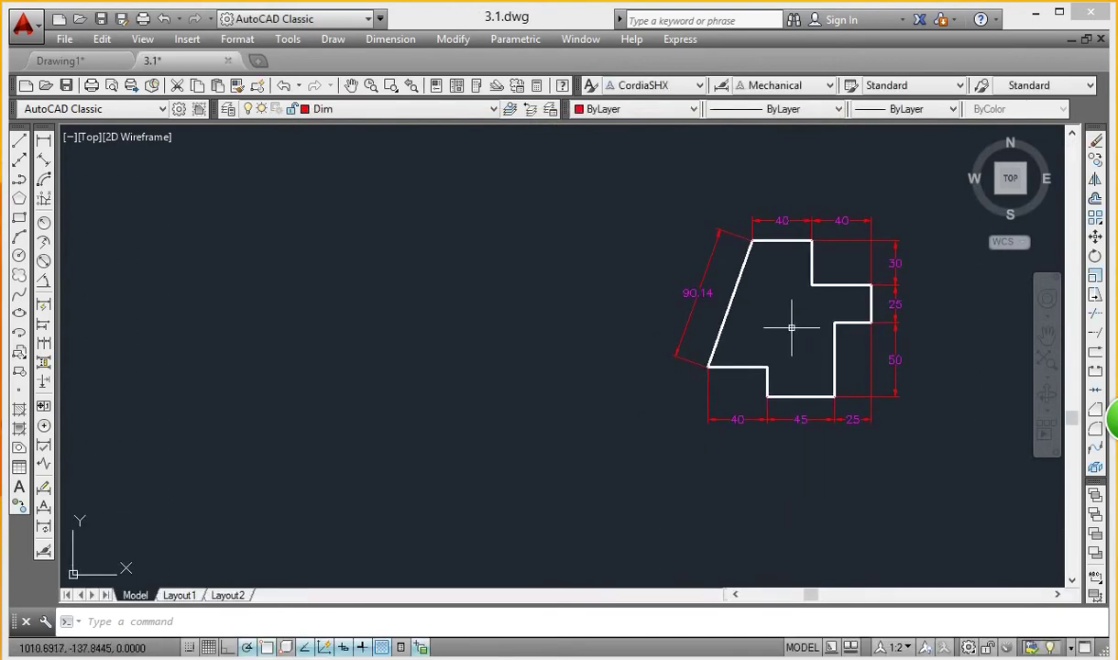
{"action": "scroll", "coordinate": [794, 319], "scroll_direction": "up", "scroll_amount": 2}
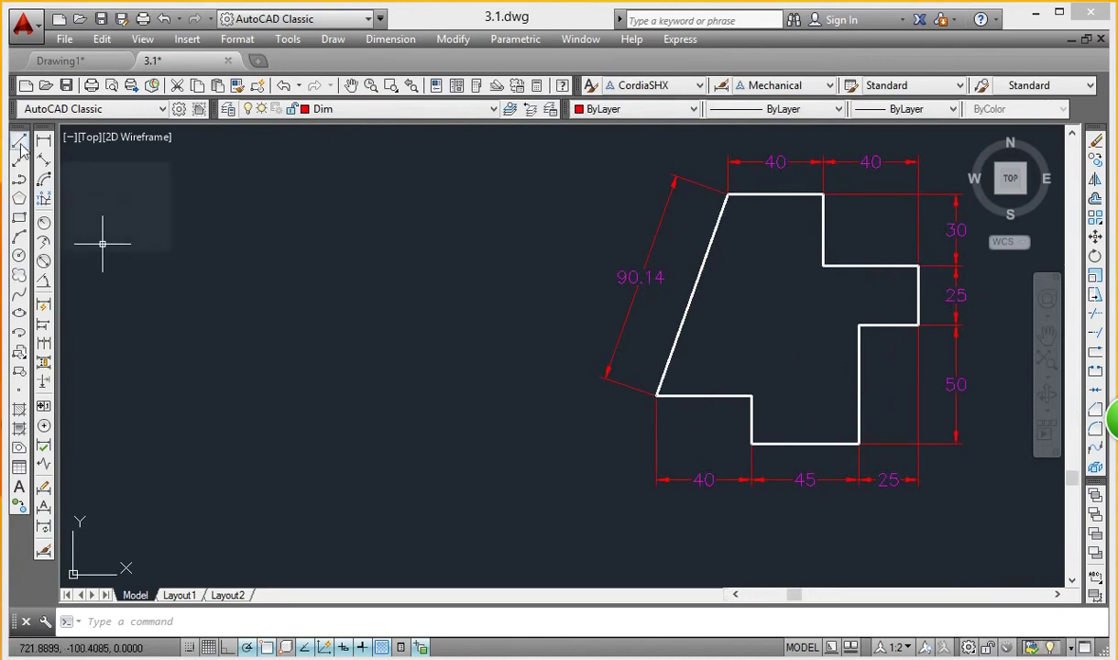
{"action": "left_click", "coordinate": [332, 40]}
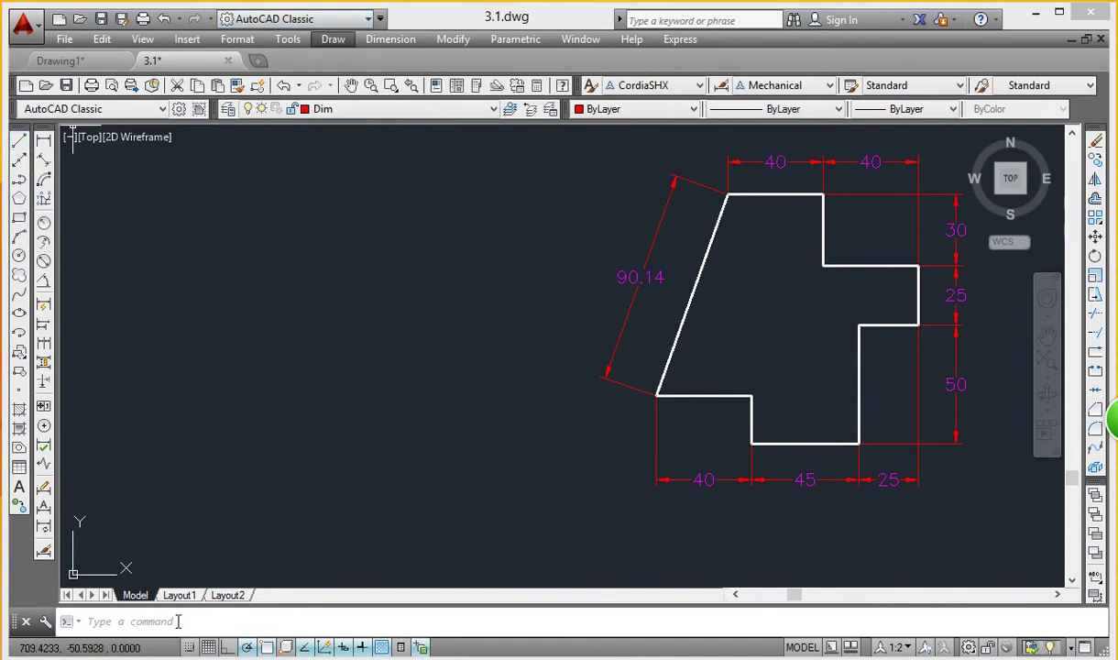
{"action": "left_click", "coordinate": [178, 621]}
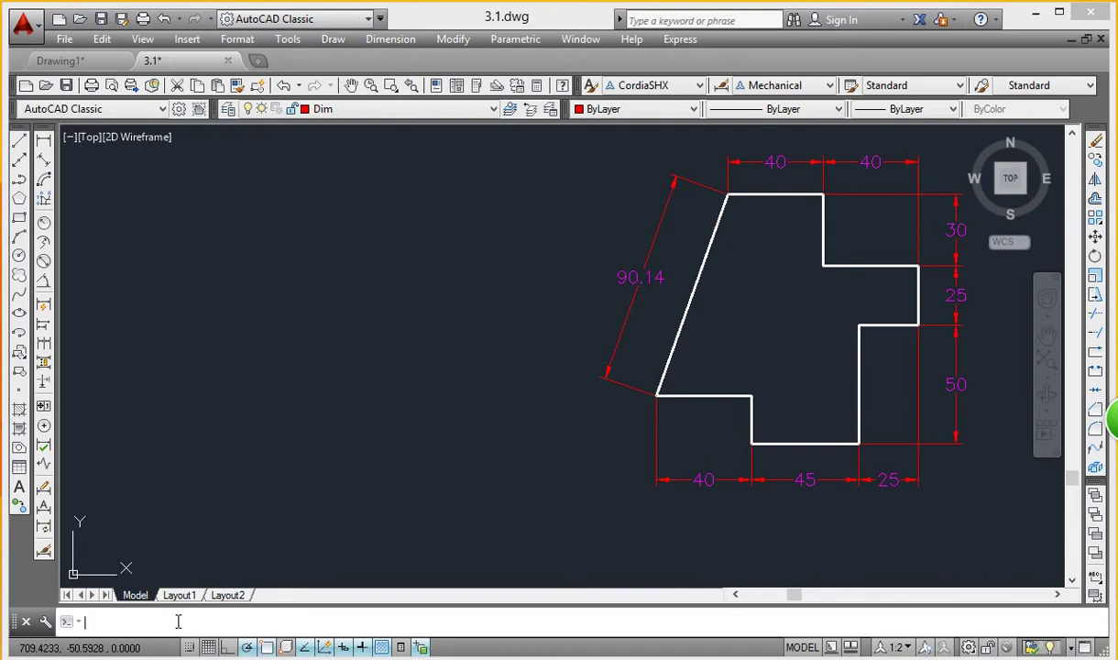
Step: Start the LINE command from the command line after fixing typos, then cancel it
{"action": "type", "text": "ส"}
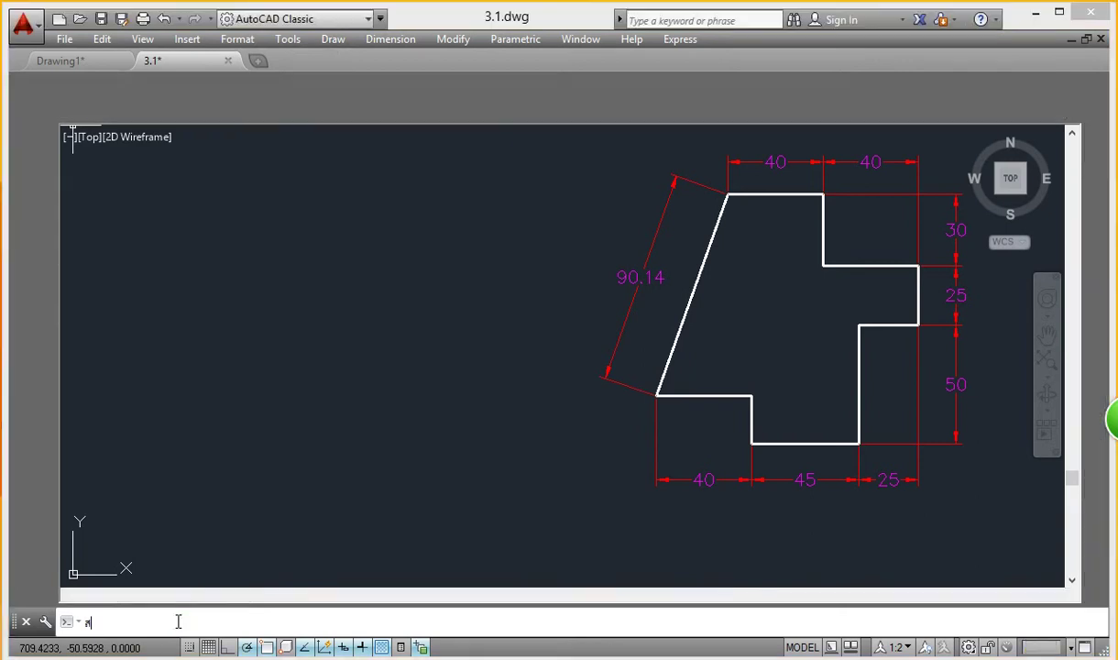
{"action": "key", "text": "BackSpace"}
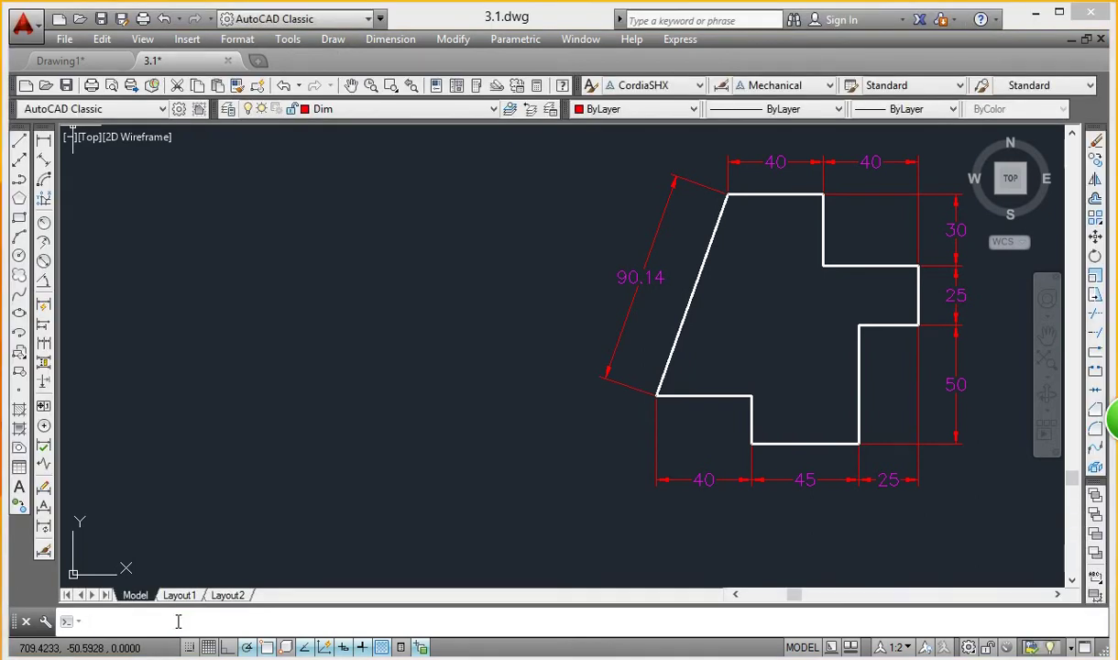
{"action": "type", "text": "ส"}
{"action": "key", "text": "BackSpace"}
{"action": "type", "text": "1"}
{"action": "key", "text": "Return"}
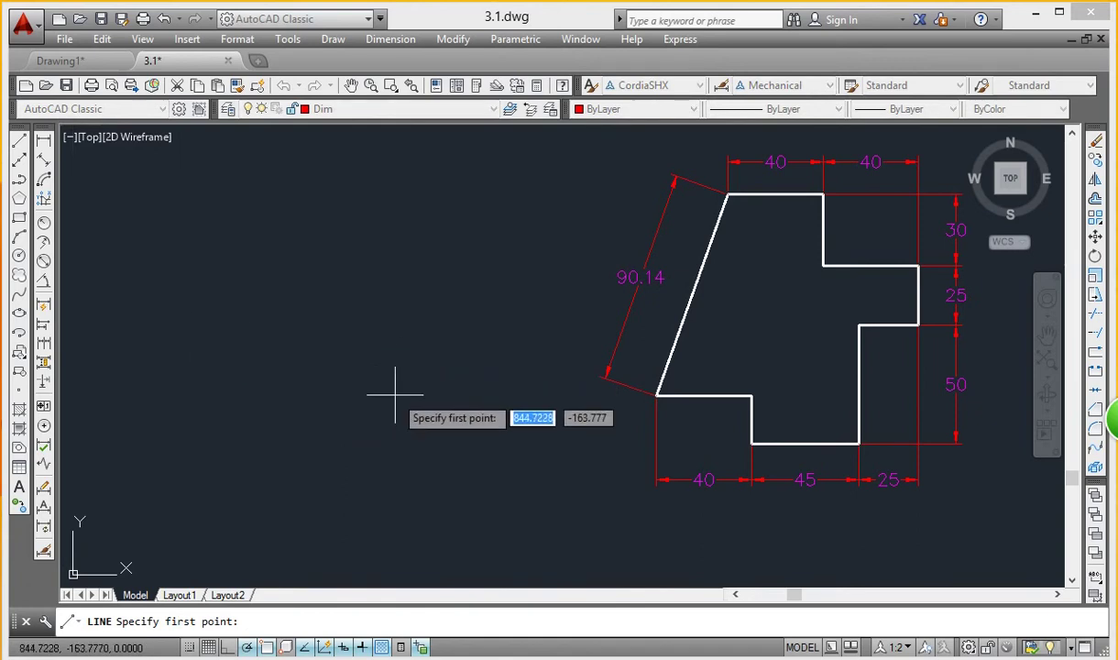
{"action": "key", "text": "Escape"}
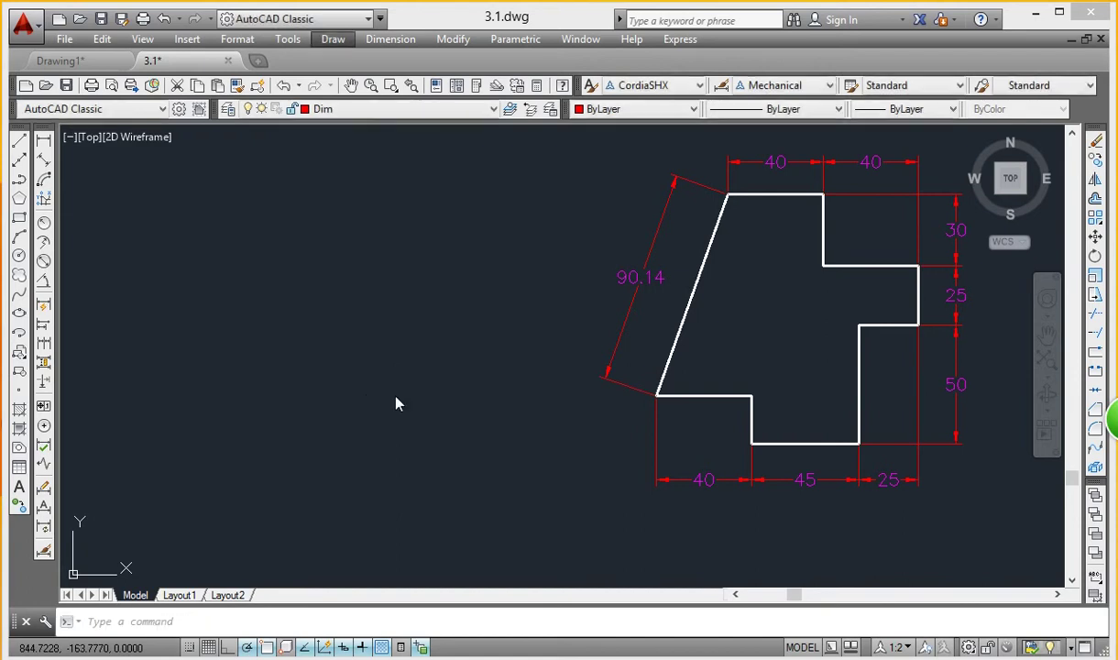
Step: Keep layer 0 current and inspect the slanted edge's lineweight options without changing them
{"action": "left_click", "coordinate": [469, 110]}
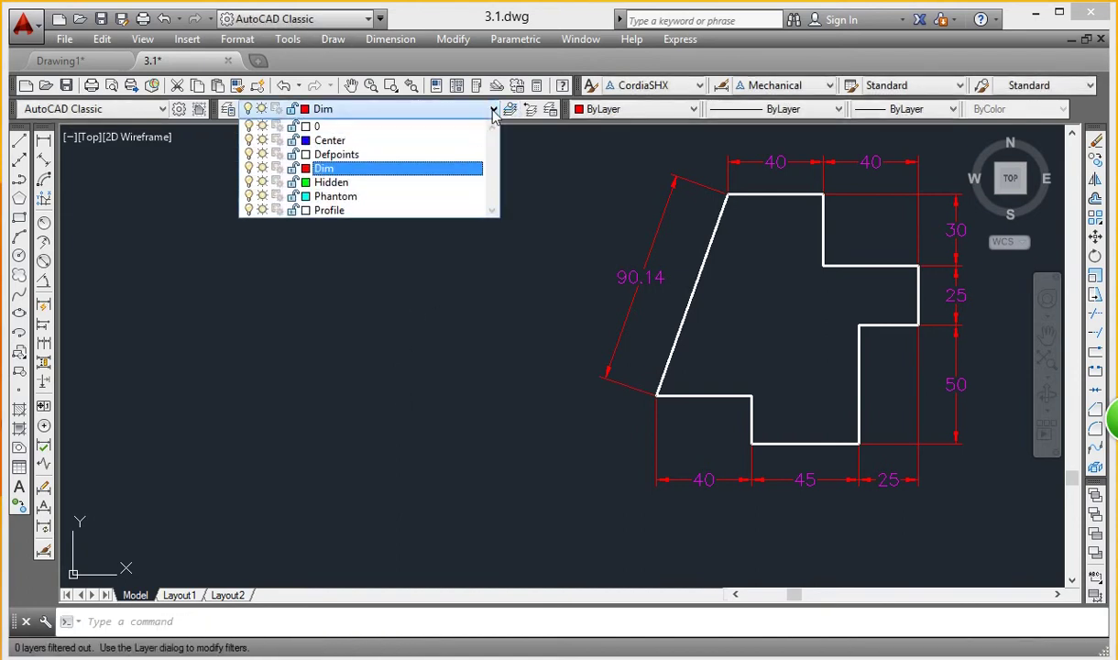
{"action": "left_click", "coordinate": [367, 128]}
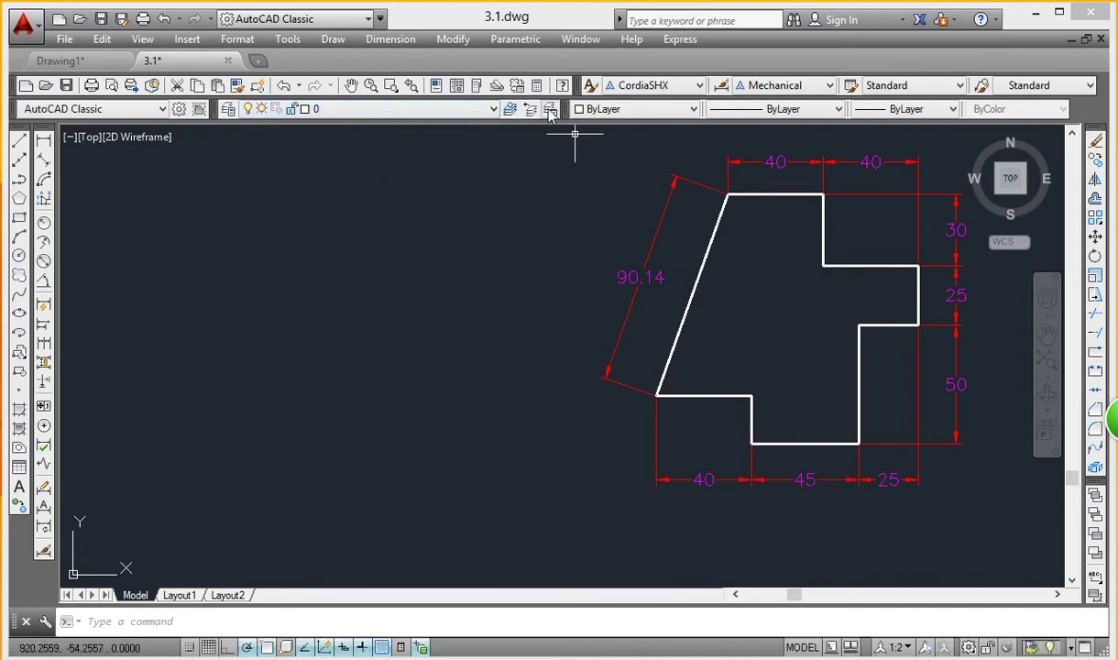
{"action": "left_click", "coordinate": [492, 111]}
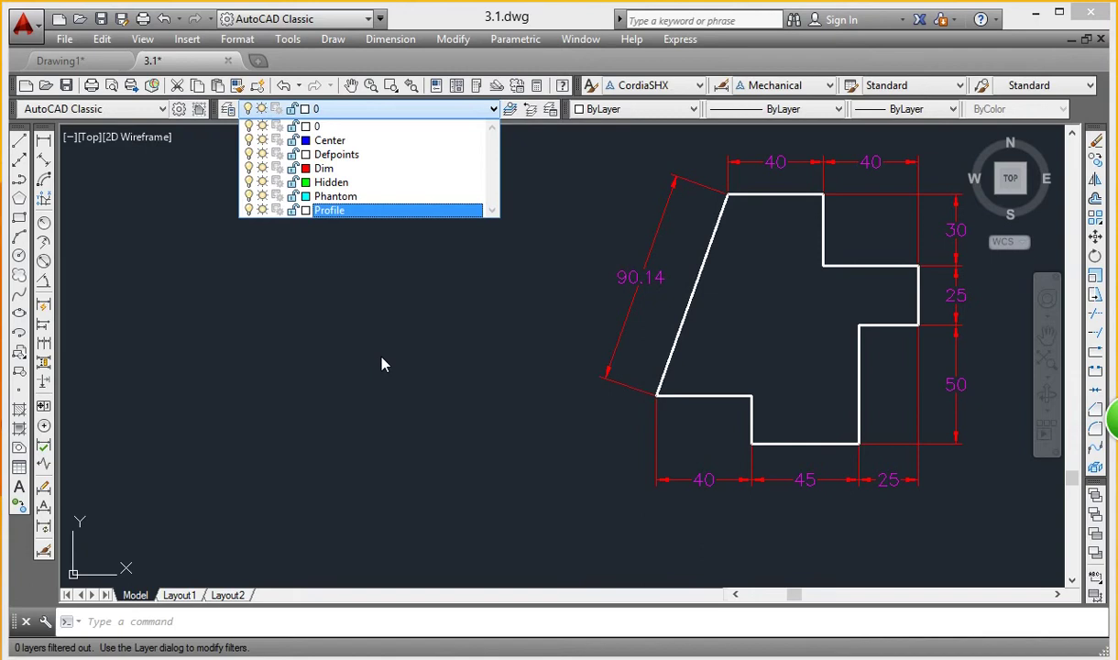
{"action": "left_click", "coordinate": [387, 358]}
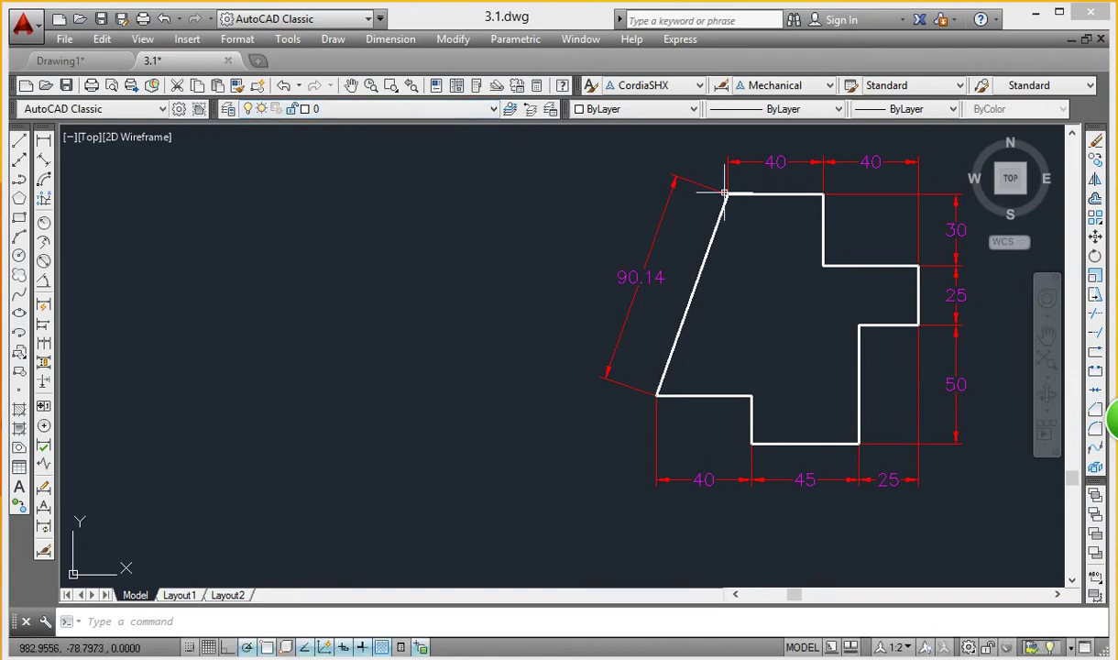
{"action": "left_click", "coordinate": [702, 272]}
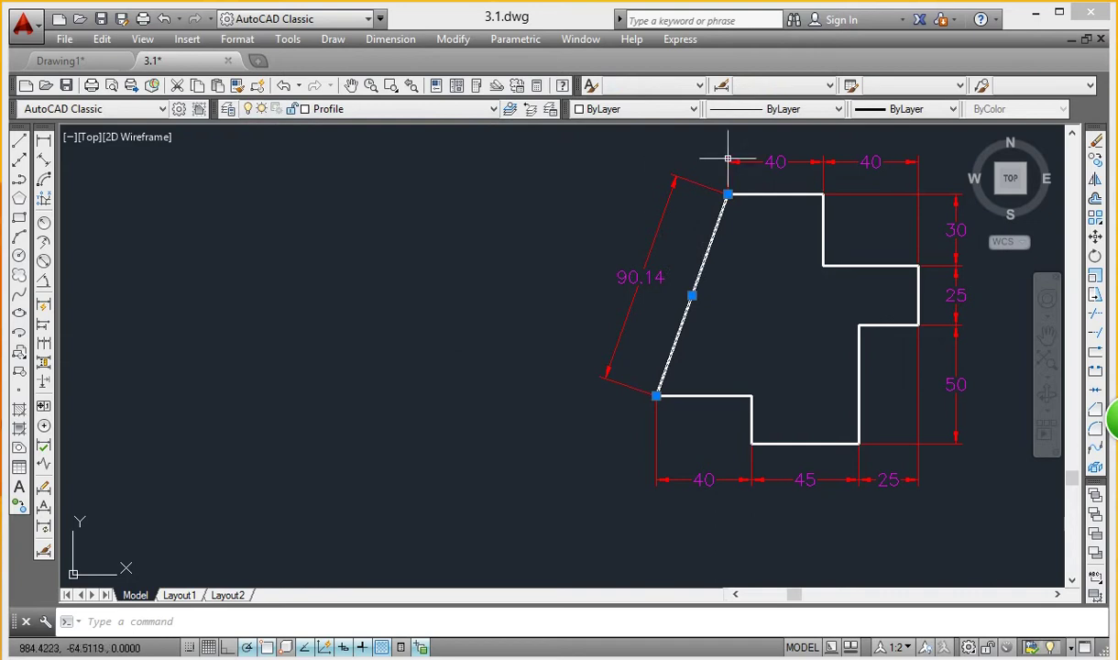
{"action": "left_click", "coordinate": [954, 109]}
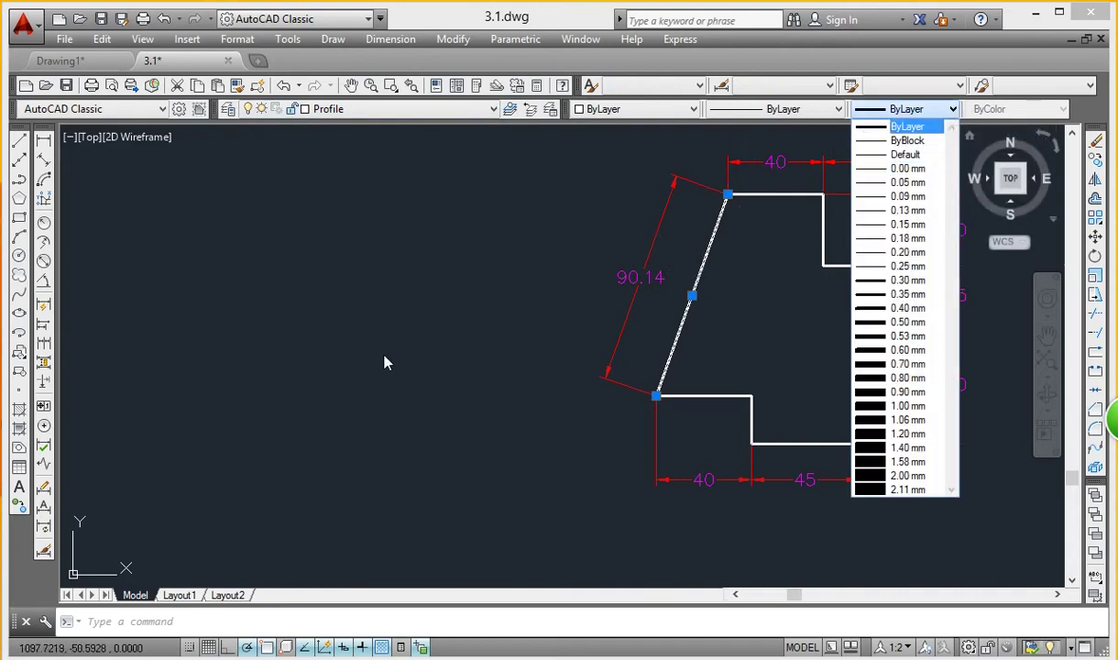
{"action": "key", "text": "Escape"}
{"action": "key", "text": "Escape"}
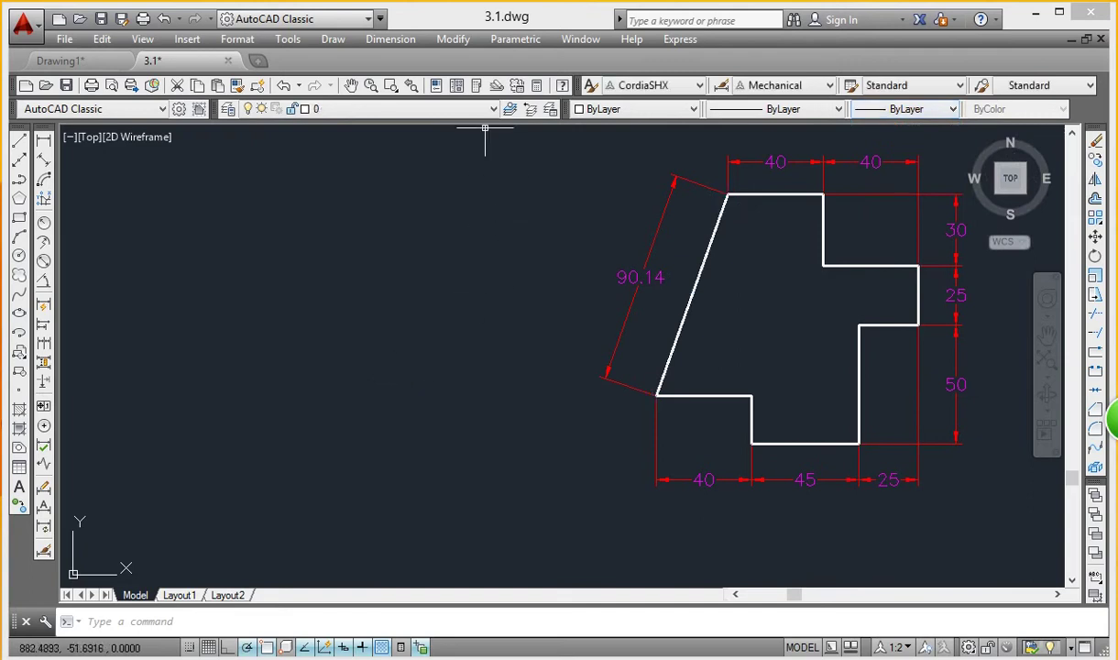
Step: Make Defpoints the current layer and start a new line
{"action": "left_click", "coordinate": [486, 108]}
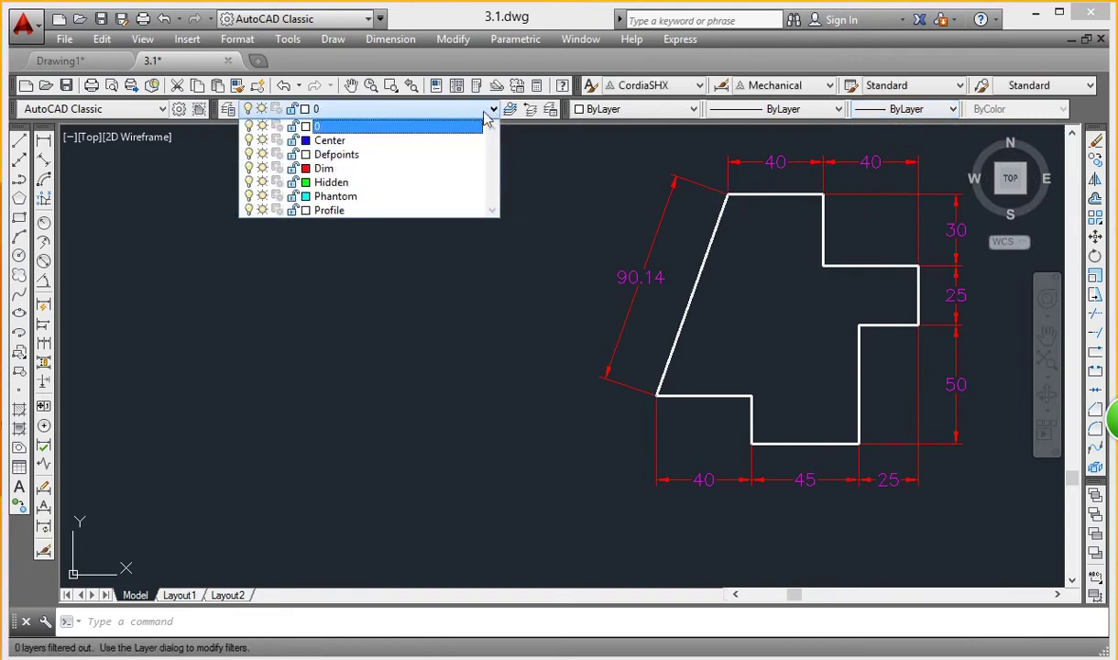
{"action": "left_click", "coordinate": [372, 156]}
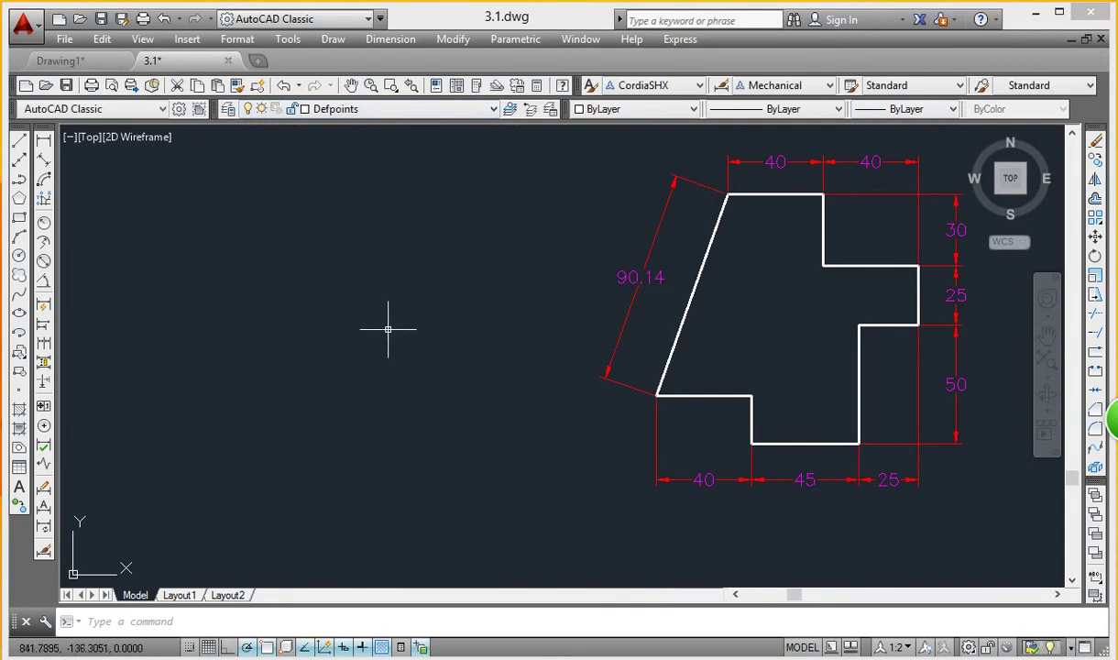
{"action": "left_click", "coordinate": [19, 142]}
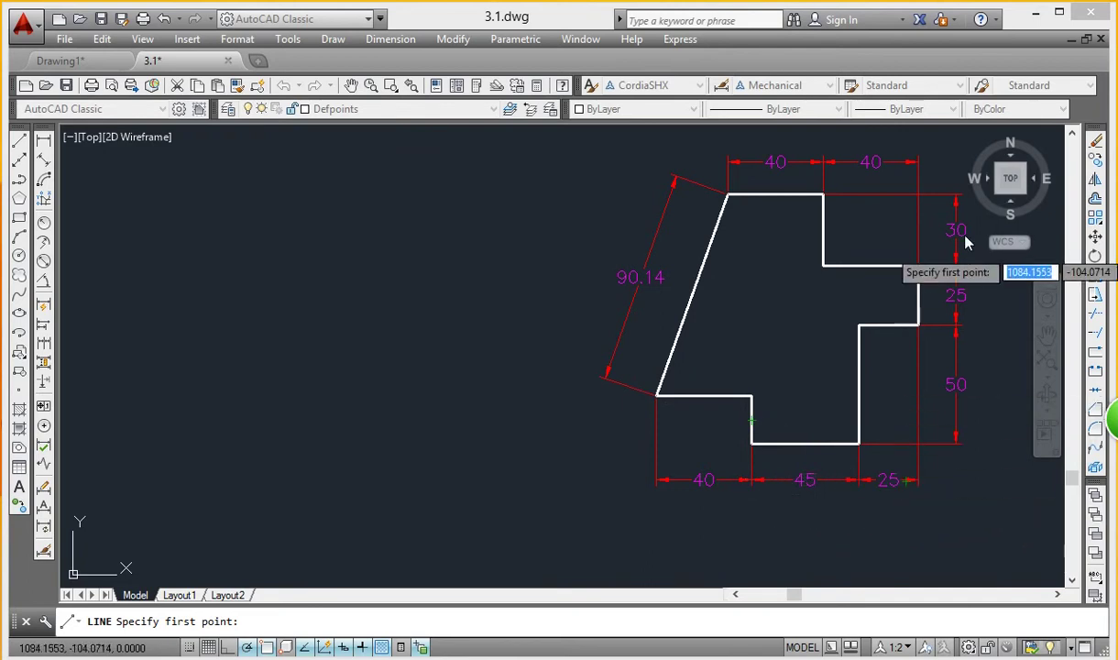
Step: Add a vertical 20 linear dimension at the outline's lower-left step
{"action": "key", "text": "Escape"}
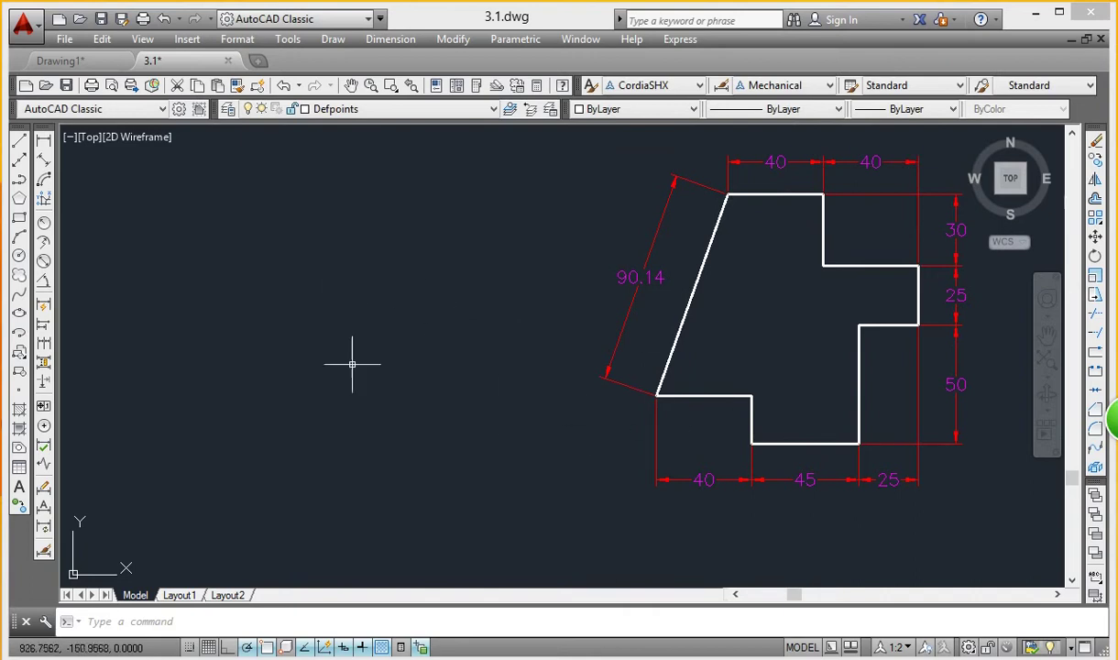
{"action": "left_click", "coordinate": [44, 142]}
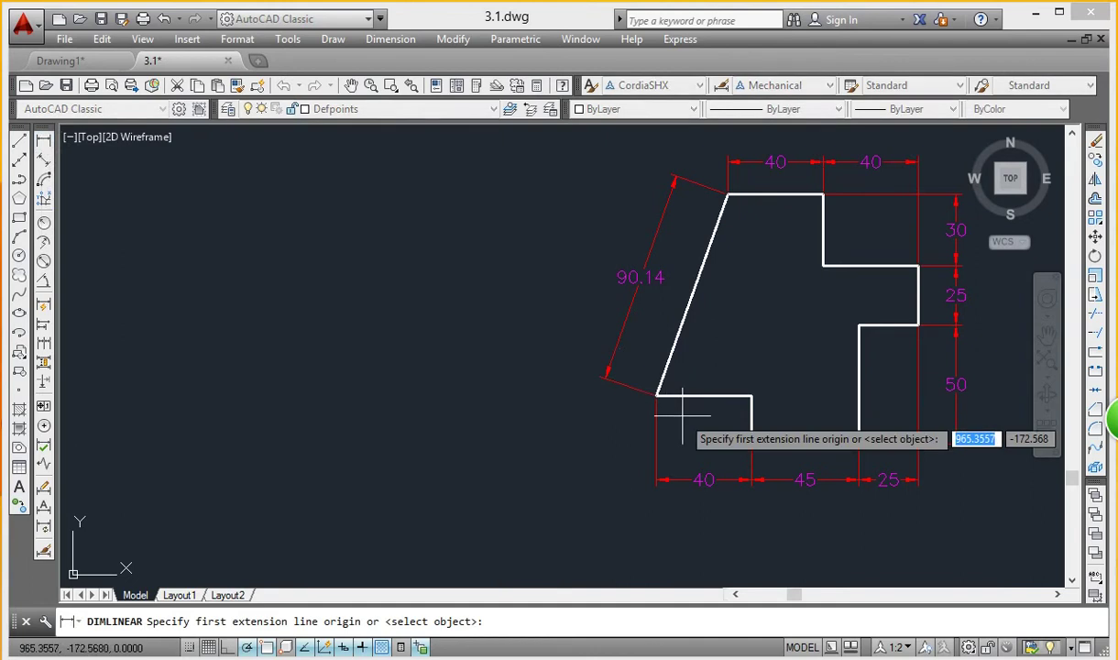
{"action": "scroll", "coordinate": [682, 416], "scroll_direction": "up", "scroll_amount": 5}
{"action": "left_click", "coordinate": [607, 376]}
{"action": "scroll", "coordinate": [905, 450], "scroll_direction": "down", "scroll_amount": 5}
{"action": "scroll", "coordinate": [914, 404], "scroll_direction": "up", "scroll_amount": 6}
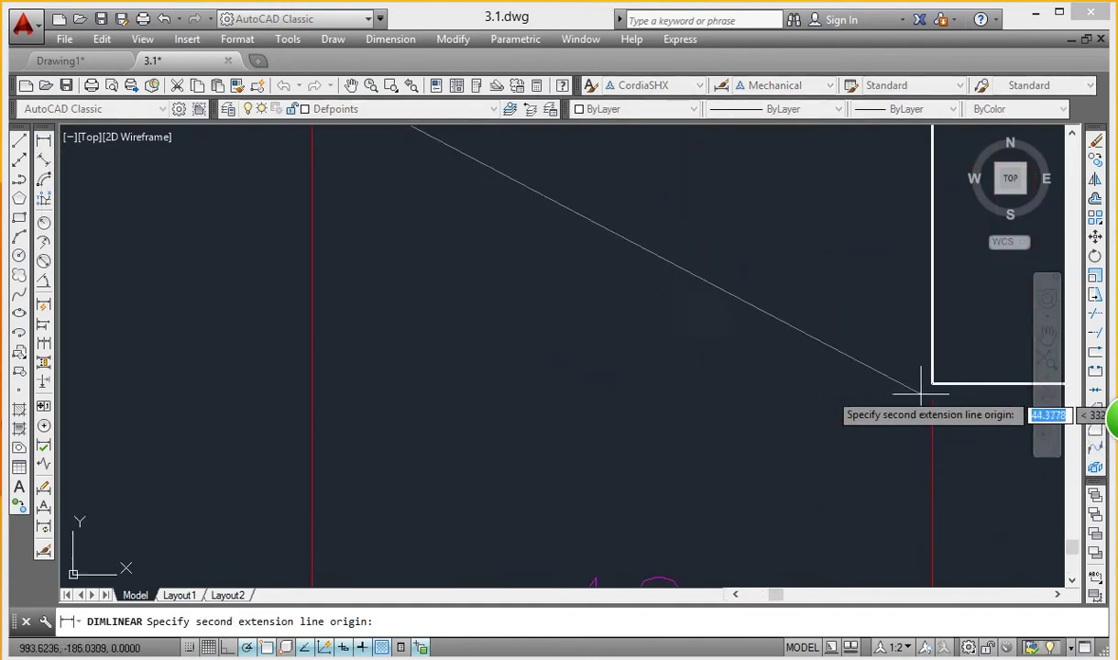
{"action": "left_click", "coordinate": [932, 382]}
{"action": "scroll", "coordinate": [932, 380], "scroll_direction": "down", "scroll_amount": 3}
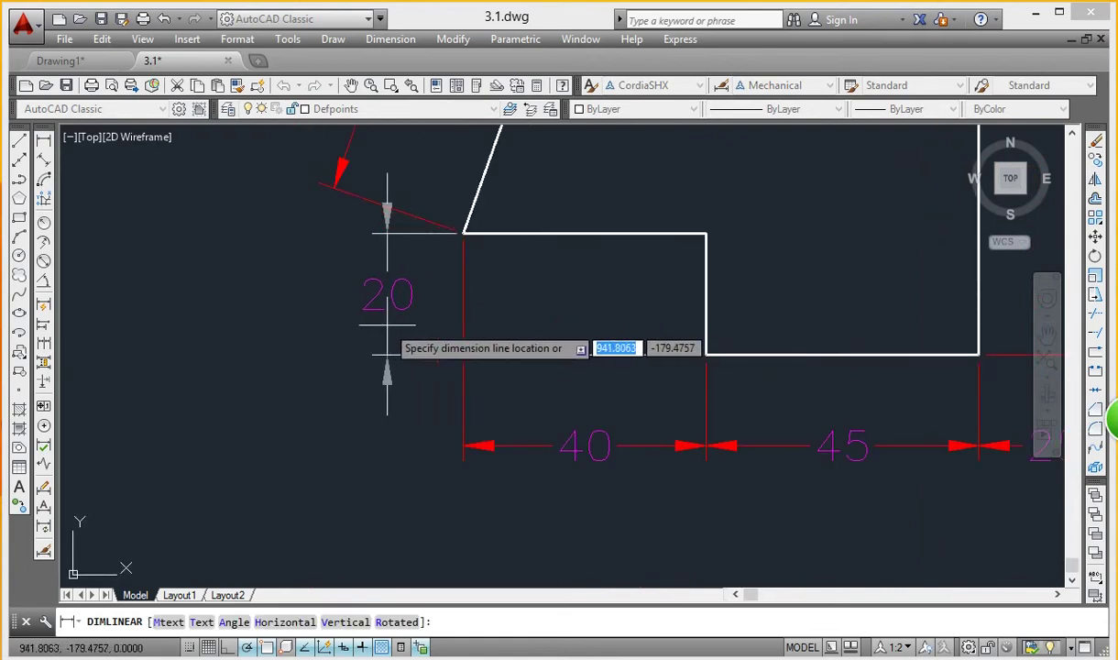
{"action": "left_click", "coordinate": [387, 334]}
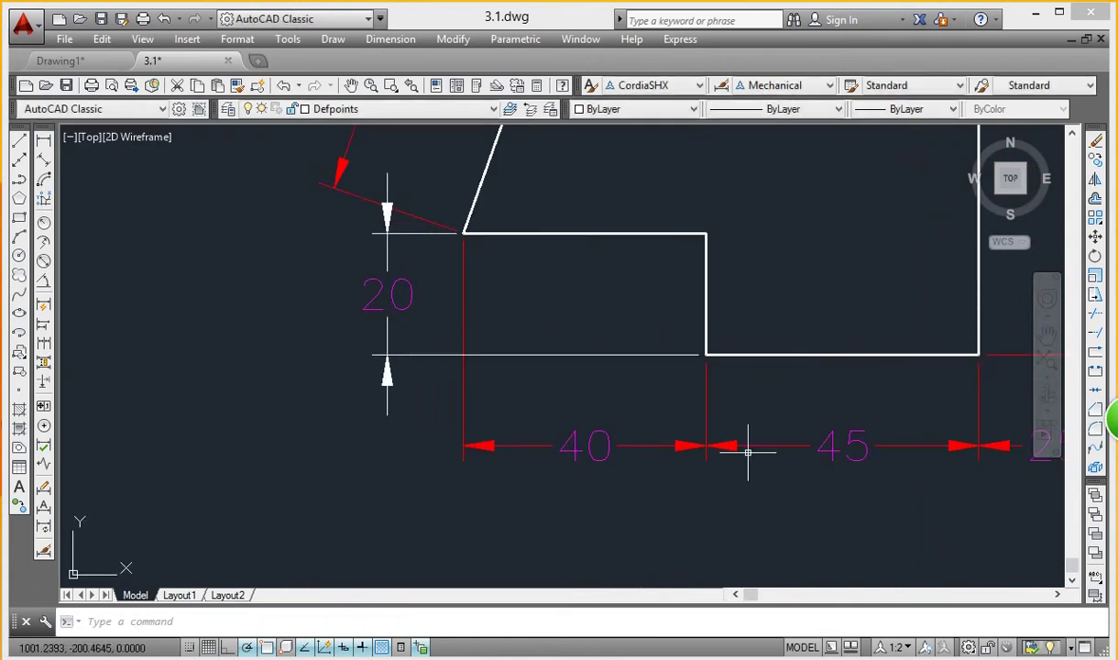
Step: Move the 20 dimension onto the Dim layer
{"action": "left_click", "coordinate": [434, 331]}
{"action": "left_click", "coordinate": [279, 429]}
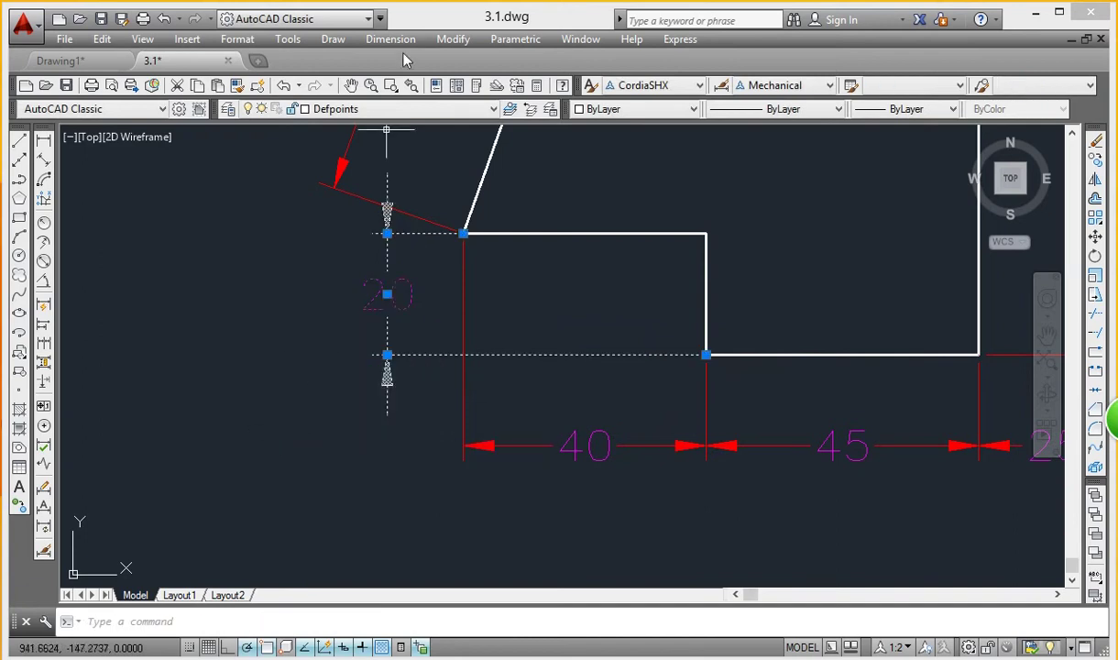
{"action": "left_click", "coordinate": [434, 110]}
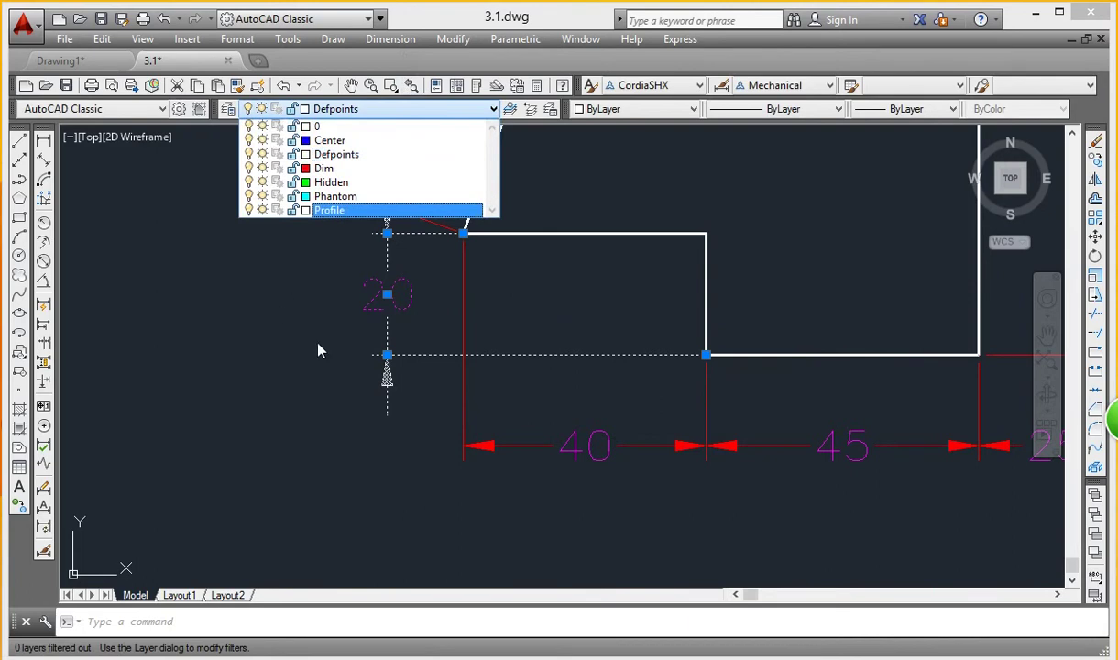
{"action": "left_click", "coordinate": [353, 169]}
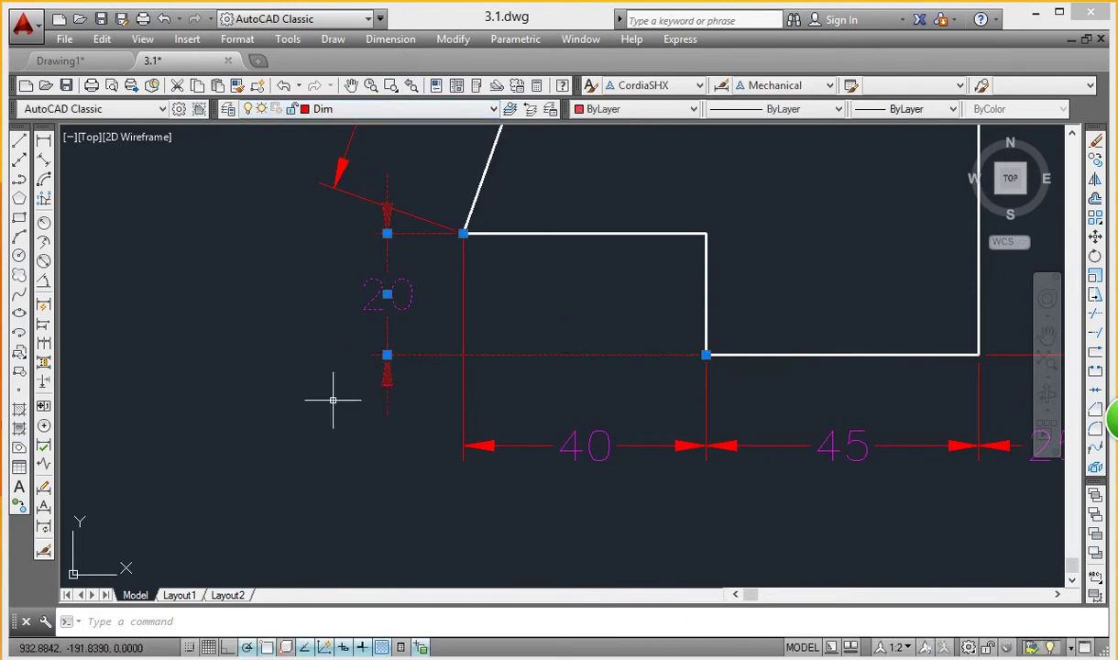
{"action": "key", "text": "Escape"}
{"action": "scroll", "coordinate": [331, 396], "scroll_direction": "down", "scroll_amount": 5}
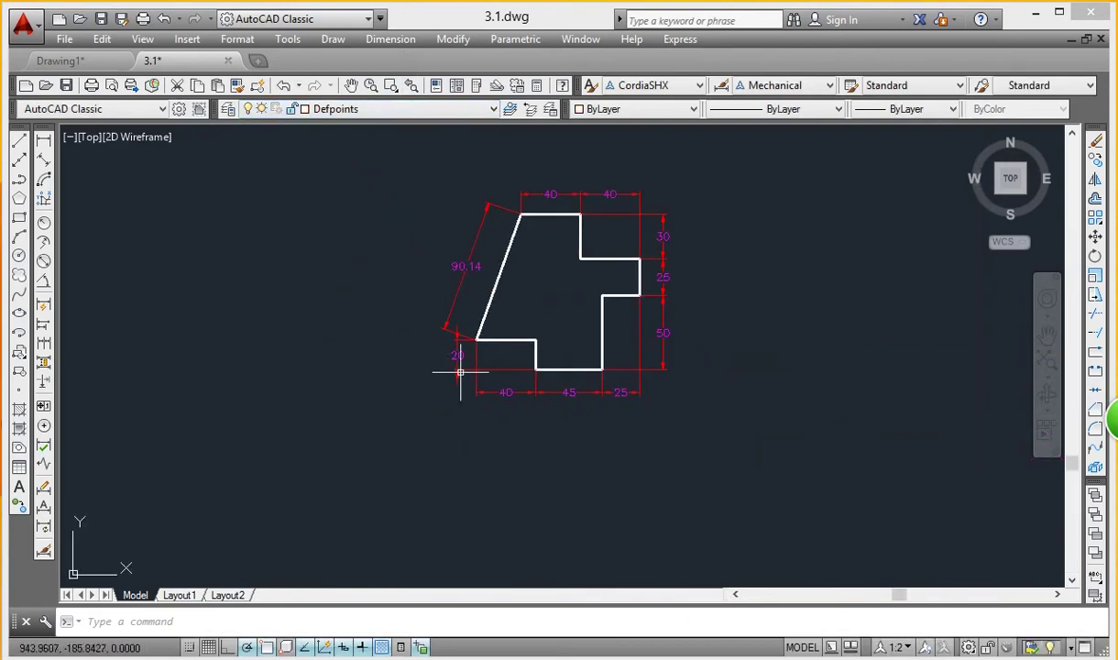
{"action": "scroll", "coordinate": [477, 353], "scroll_direction": "up", "scroll_amount": 2}
Step: Start a line left of the part with Ortho turned on
{"action": "scroll", "coordinate": [462, 400], "scroll_direction": "up", "scroll_amount": 1}
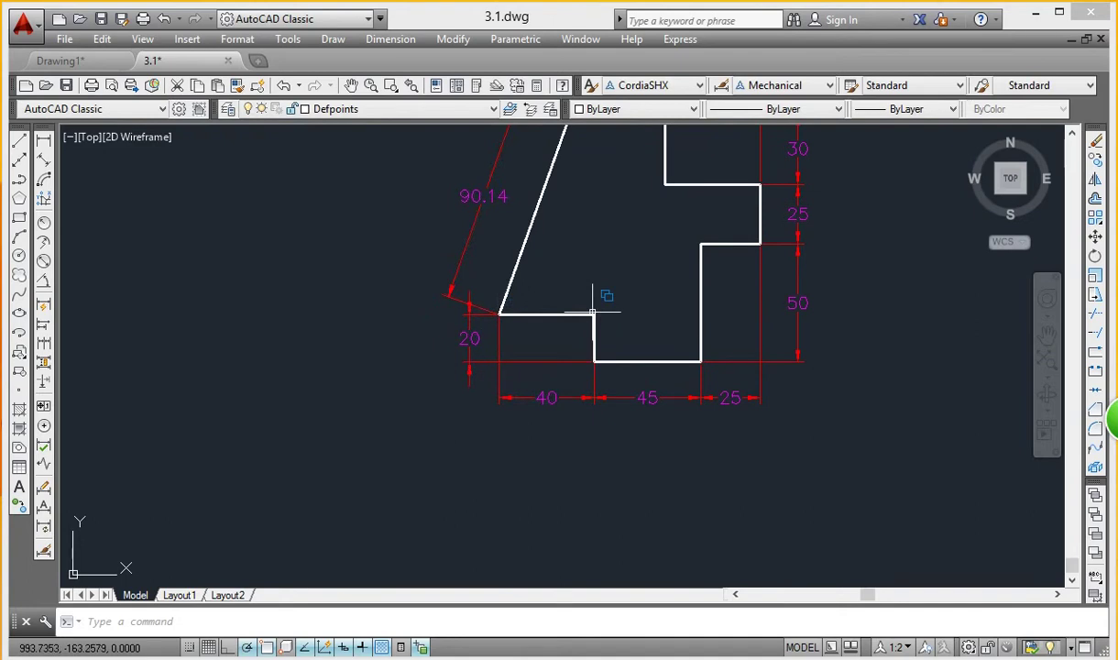
{"action": "mouse_move", "coordinate": [554, 376]}
{"action": "middle_mouse_down"}
{"action": "mouse_move", "coordinate": [741, 392]}
{"action": "mouse_move", "coordinate": [679, 398]}
{"action": "middle_mouse_up"}
{"action": "scroll", "coordinate": [678, 398], "scroll_direction": "down", "scroll_amount": 2}
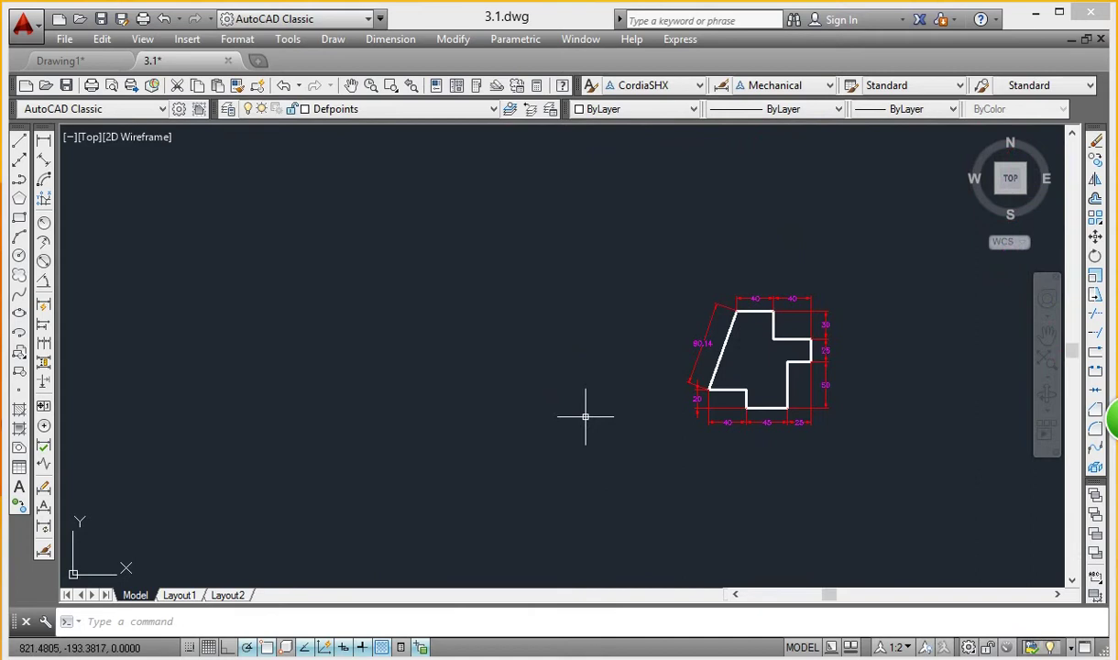
{"action": "left_click", "coordinate": [18, 142]}
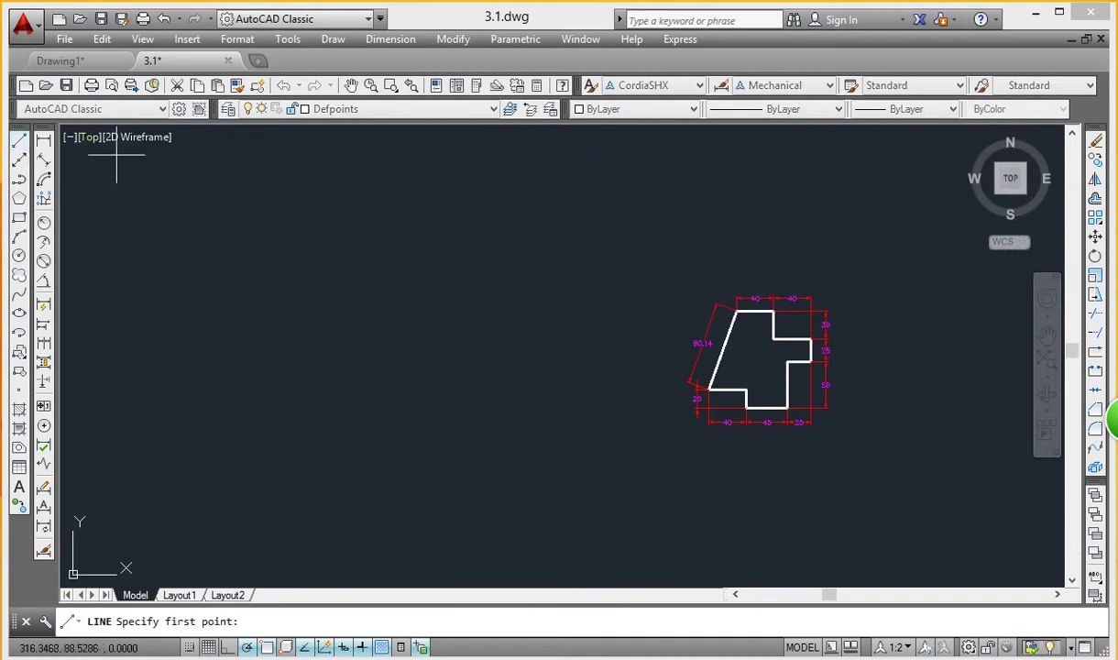
{"action": "left_click", "coordinate": [321, 398]}
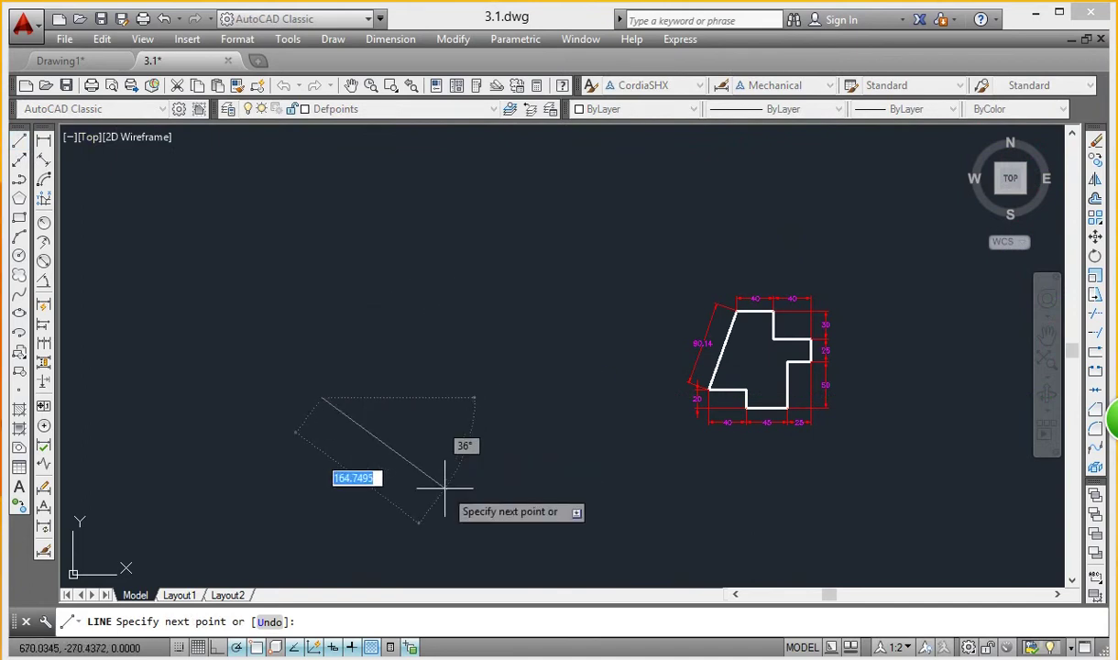
{"action": "key", "text": "F8"}
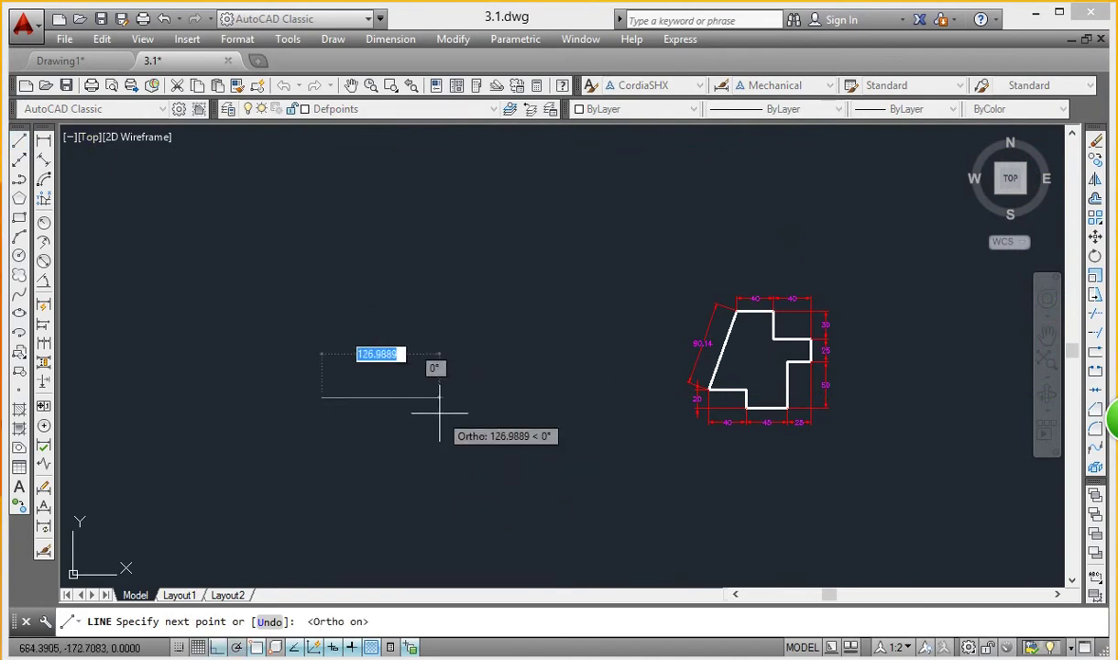
{"action": "scroll", "coordinate": [440, 413], "scroll_direction": "up", "scroll_amount": 1}
{"action": "middle_click_drag", "start_coordinate": [438, 403], "coordinate": [364, 395]}
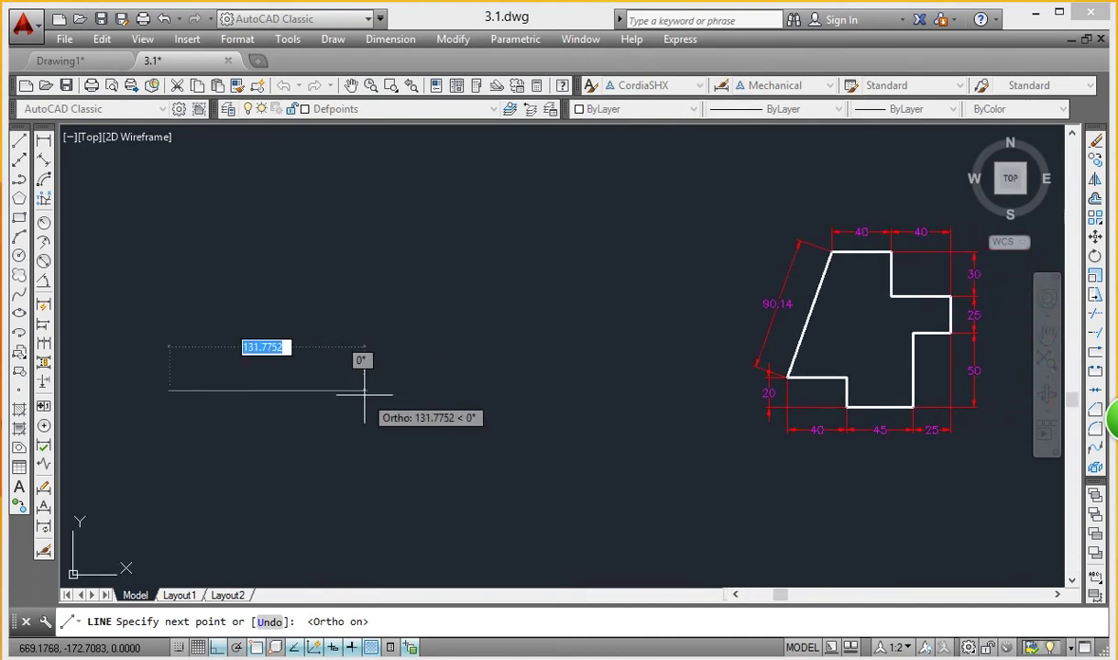
Step: Draw the first outline segments: 40, 20, 45, 50, 25 and 25
{"action": "type", "text": "40"}
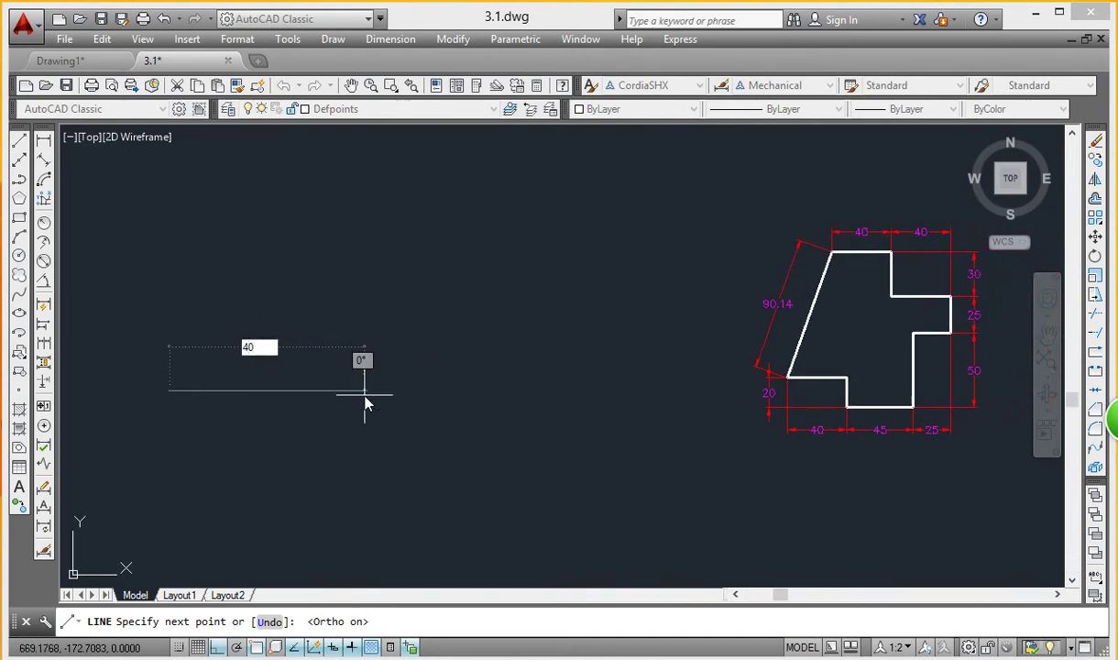
{"action": "key", "text": "Return"}
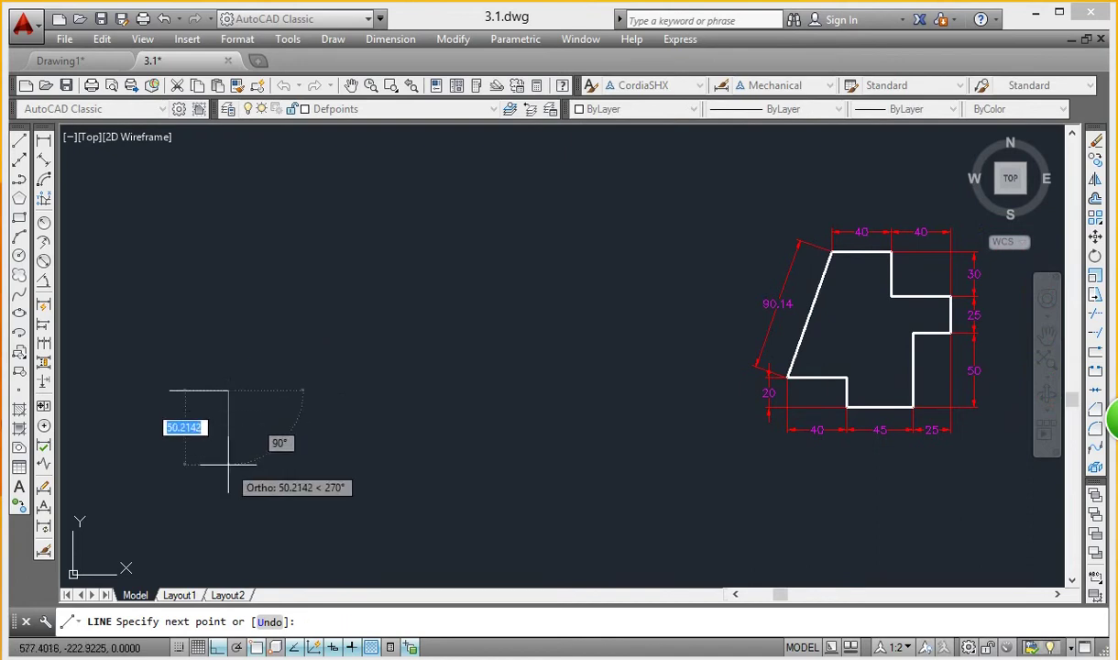
{"action": "type", "text": "20"}
{"action": "key", "text": "Return"}
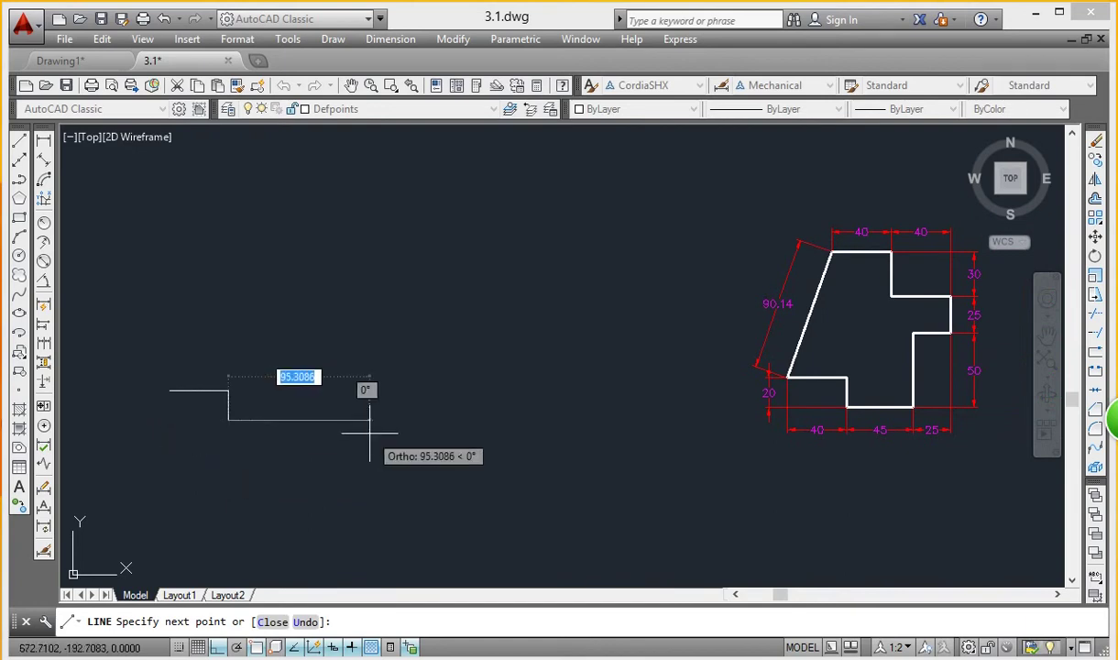
{"action": "type", "text": "45"}
{"action": "key", "text": "Return"}
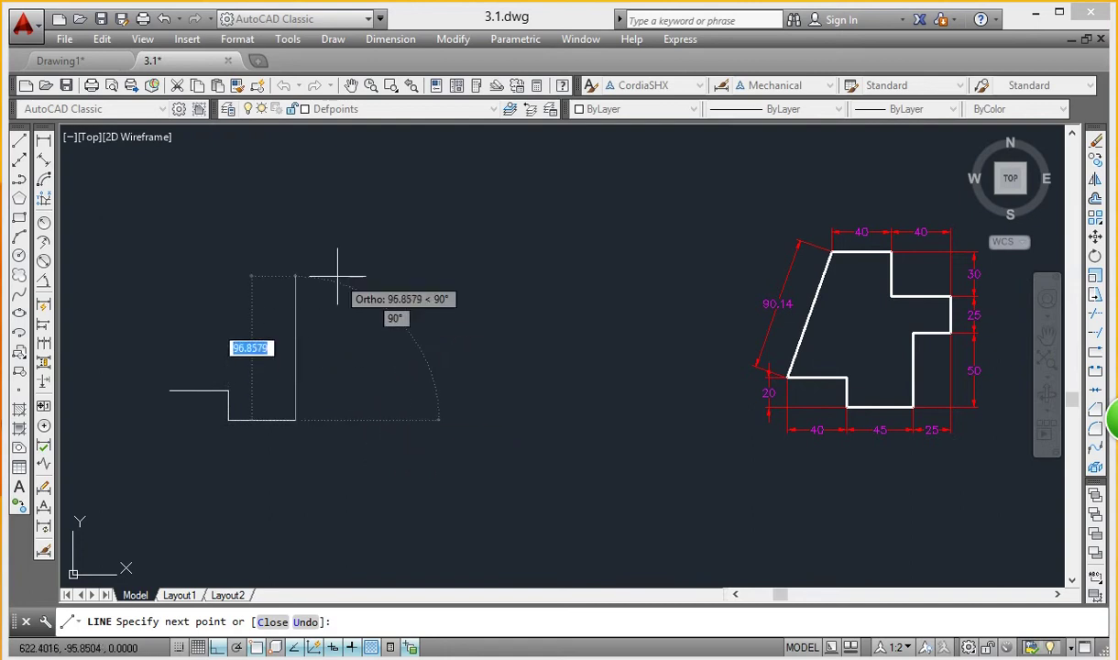
{"action": "type", "text": "50"}
{"action": "key", "text": "Return"}
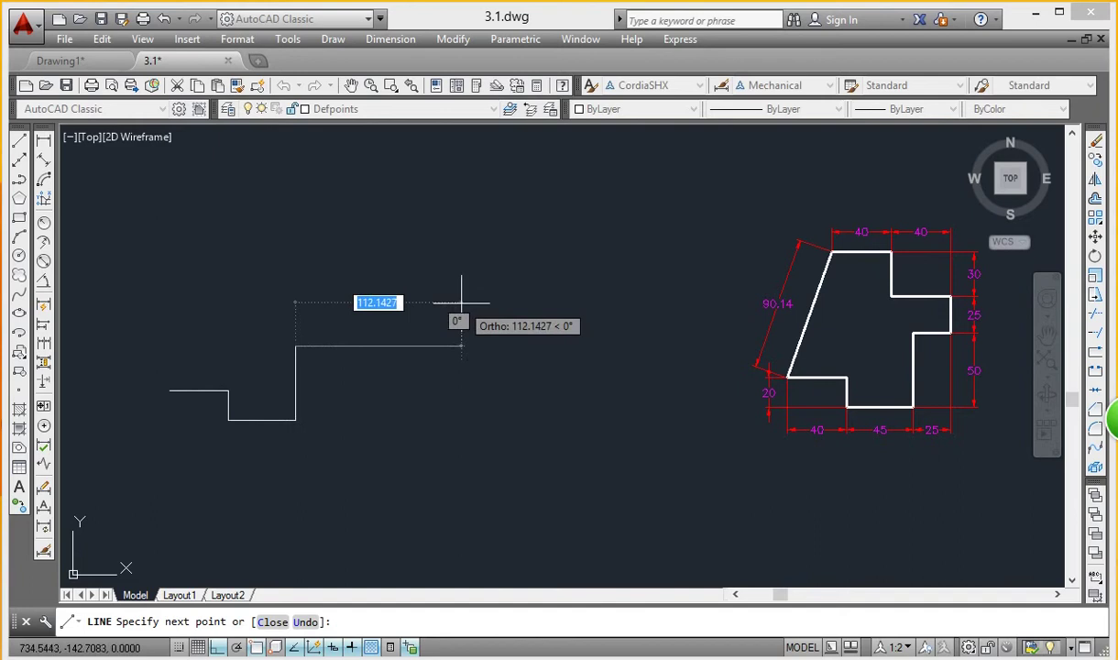
{"action": "type", "text": "2"}
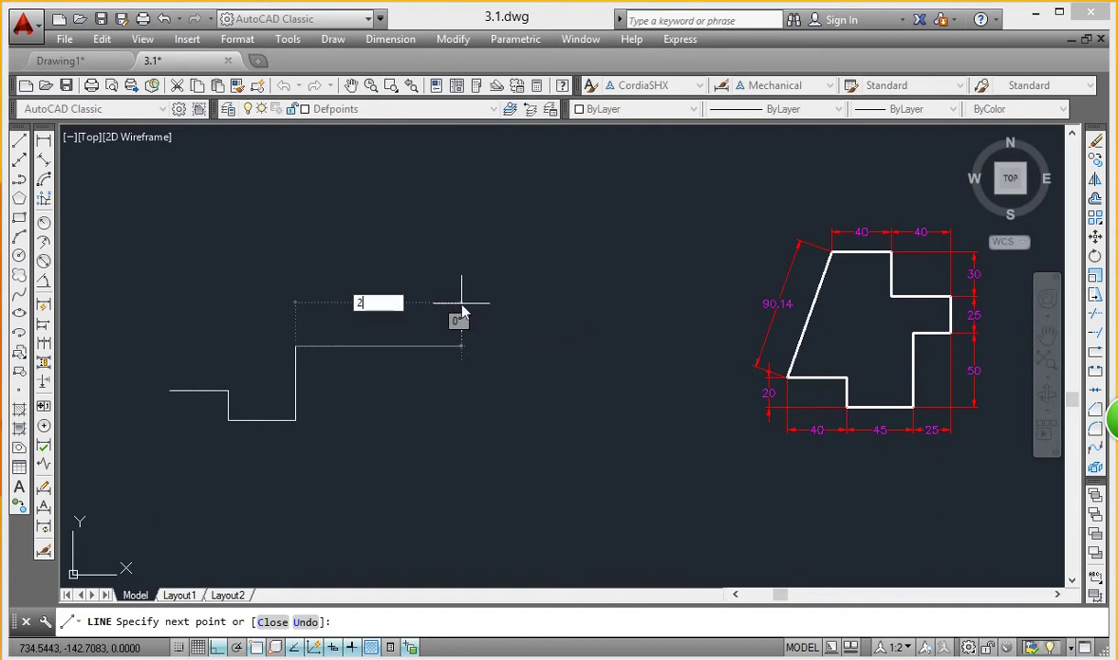
{"action": "type", "text": "5"}
{"action": "key", "text": "Return"}
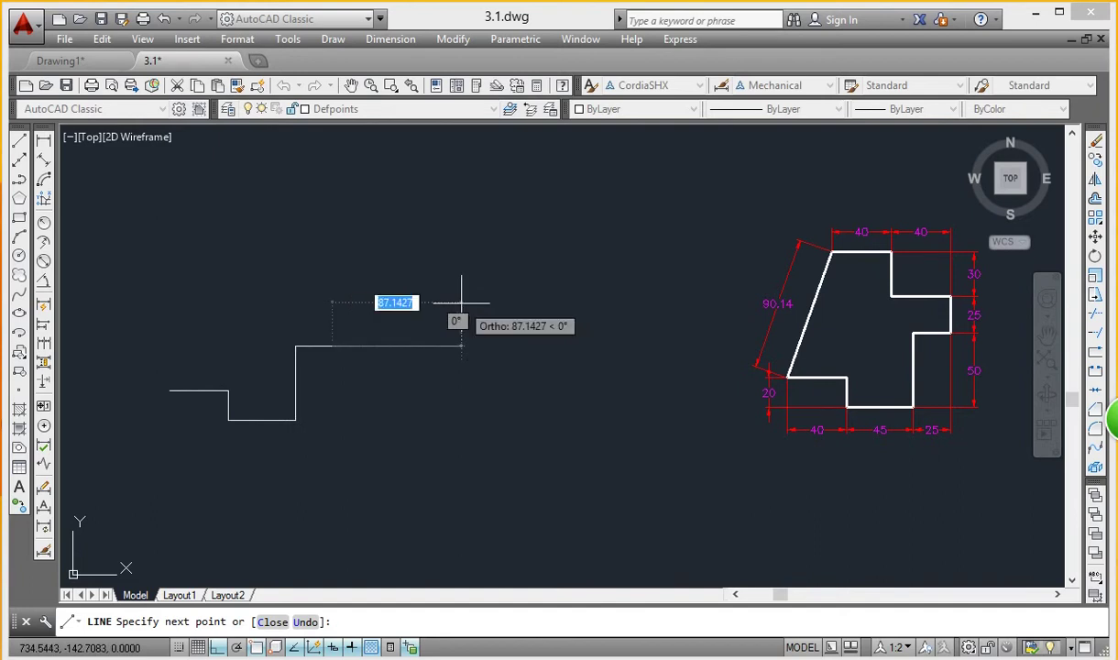
{"action": "type", "text": "25"}
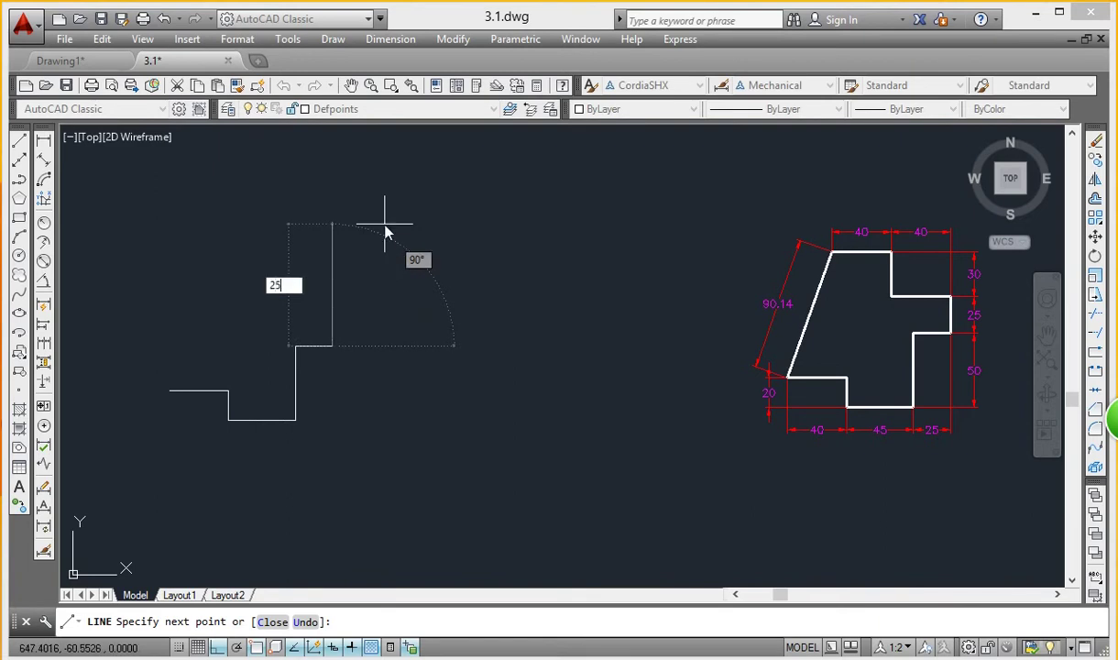
{"action": "key", "text": "Return"}
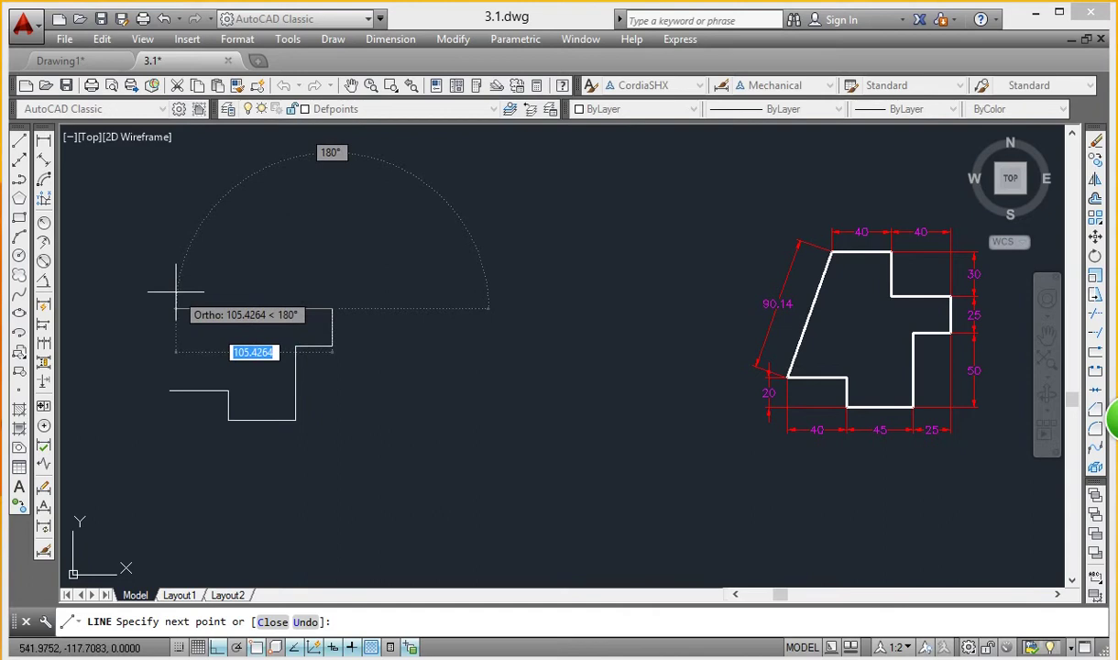
Step: Add segments 40, 30 and 40, then close the outline with a slanted edge, Ortho off
{"action": "type", "text": "40"}
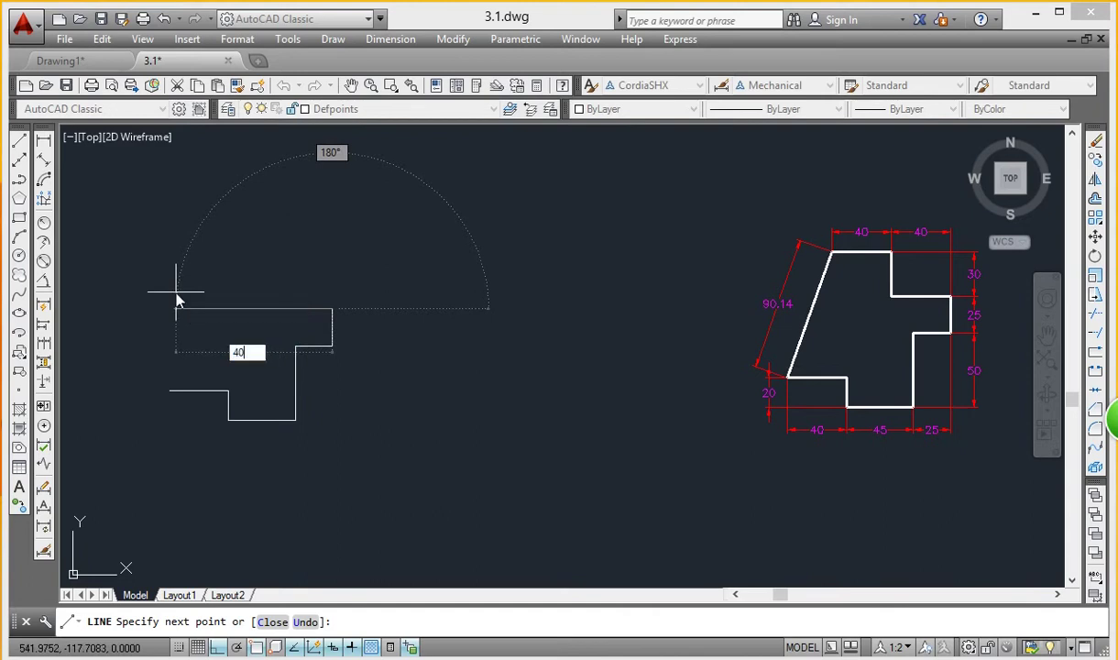
{"action": "key", "text": "Return"}
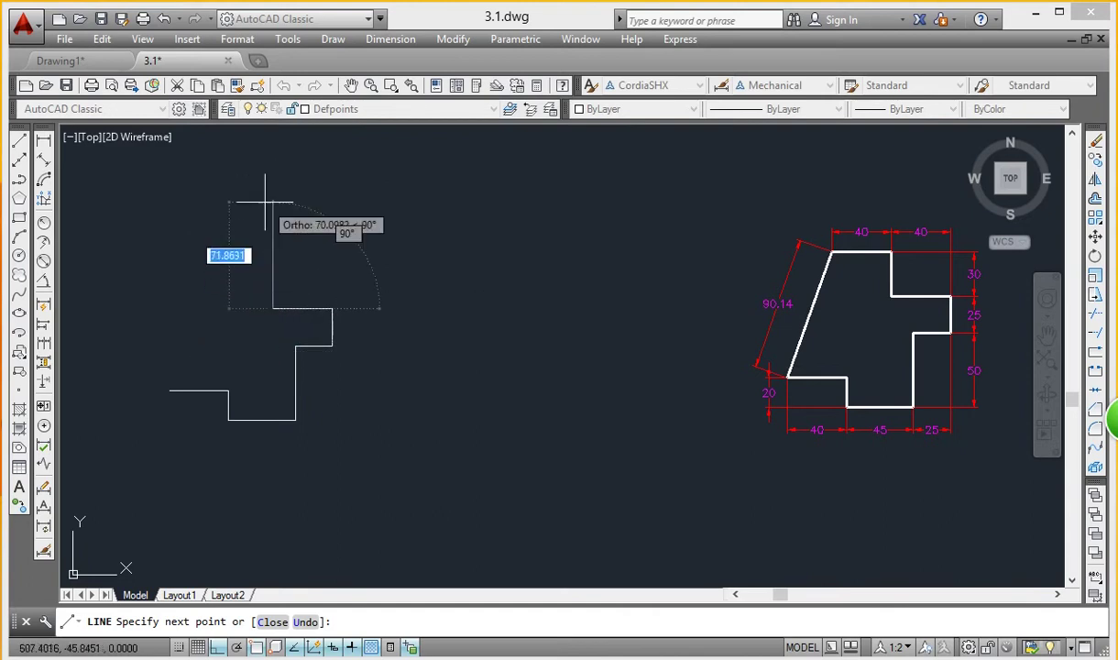
{"action": "type", "text": "30"}
{"action": "key", "text": "Return"}
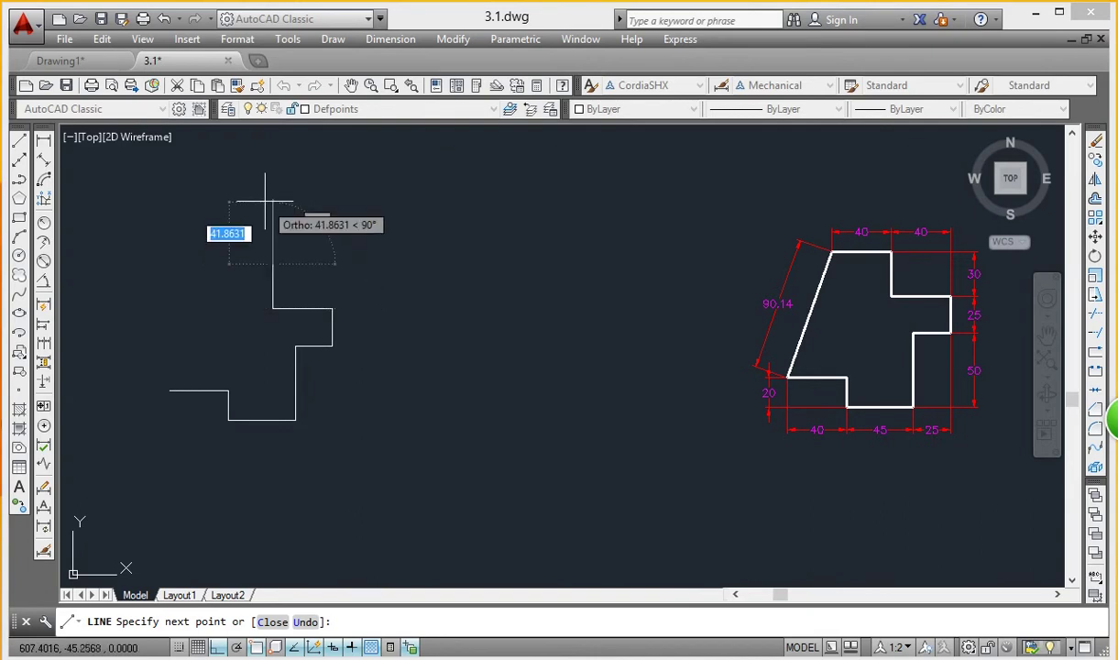
{"action": "middle_click_drag", "start_coordinate": [265, 201], "coordinate": [361, 216]}
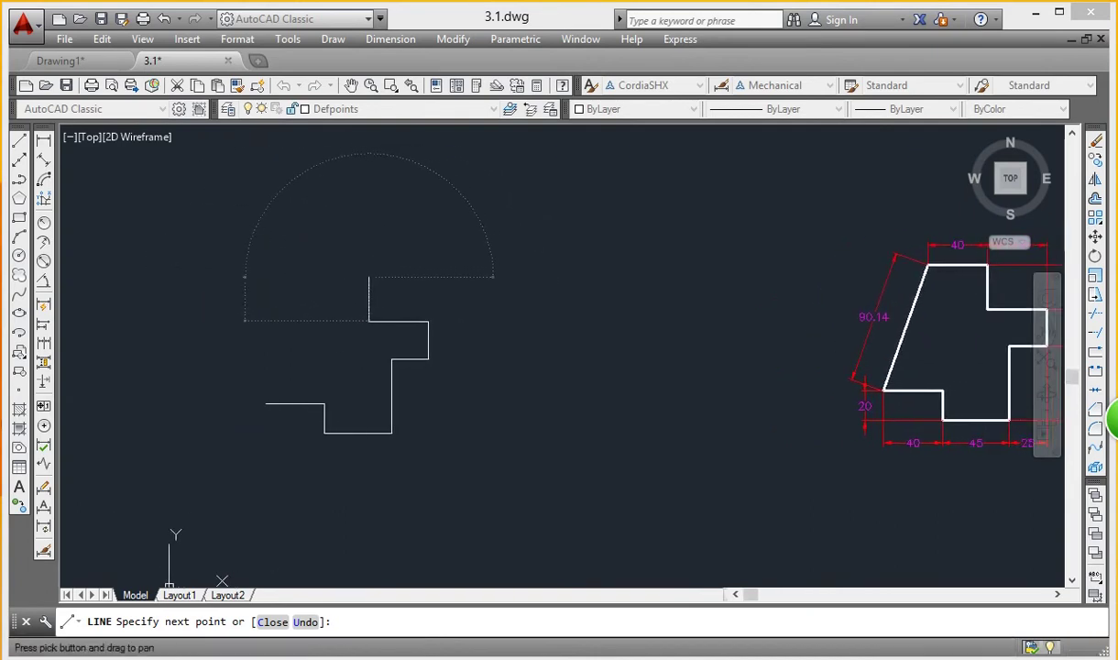
{"action": "type", "text": "4"}
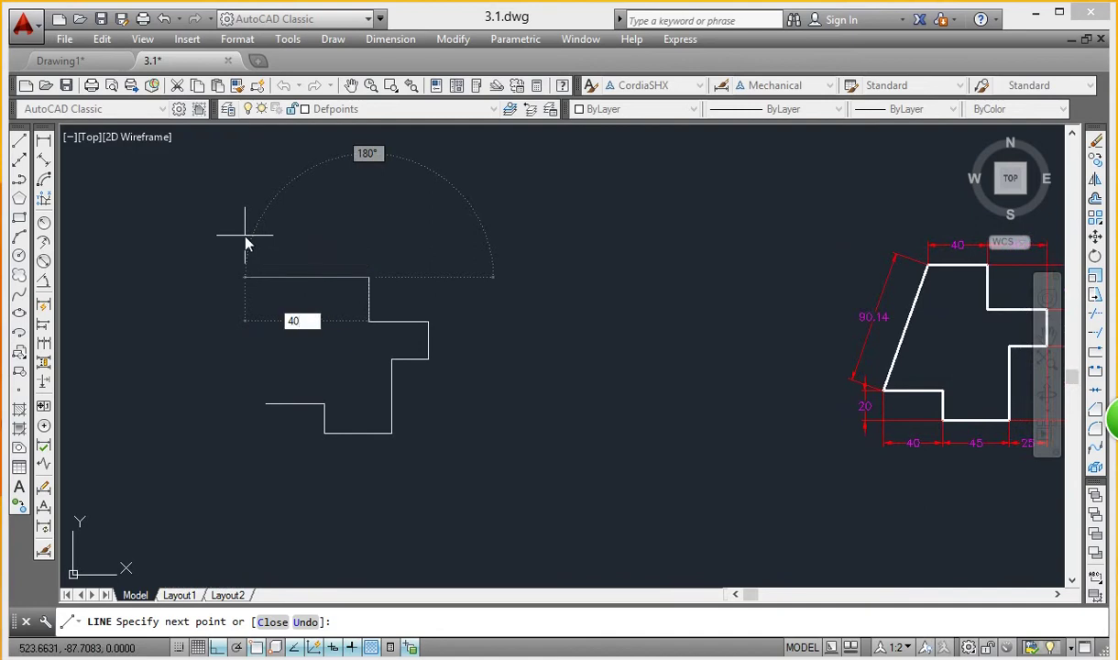
{"action": "type", "text": "0"}
{"action": "key", "text": "Return"}
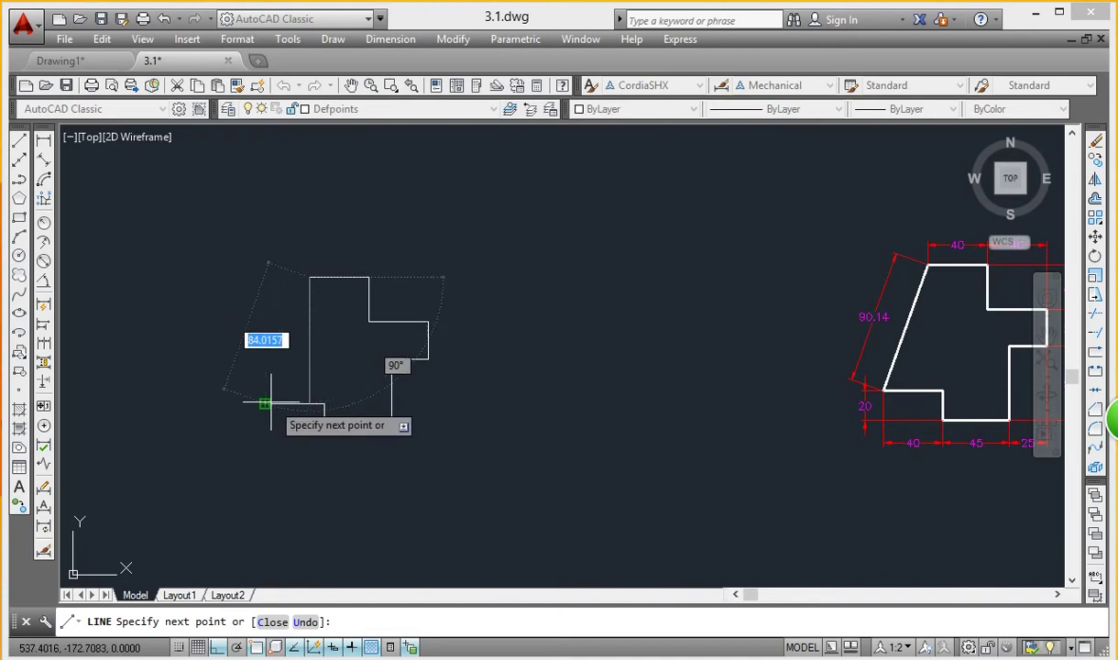
{"action": "key", "text": "F8"}
{"action": "left_click", "coordinate": [264, 403]}
{"action": "right_click", "coordinate": [290, 170]}
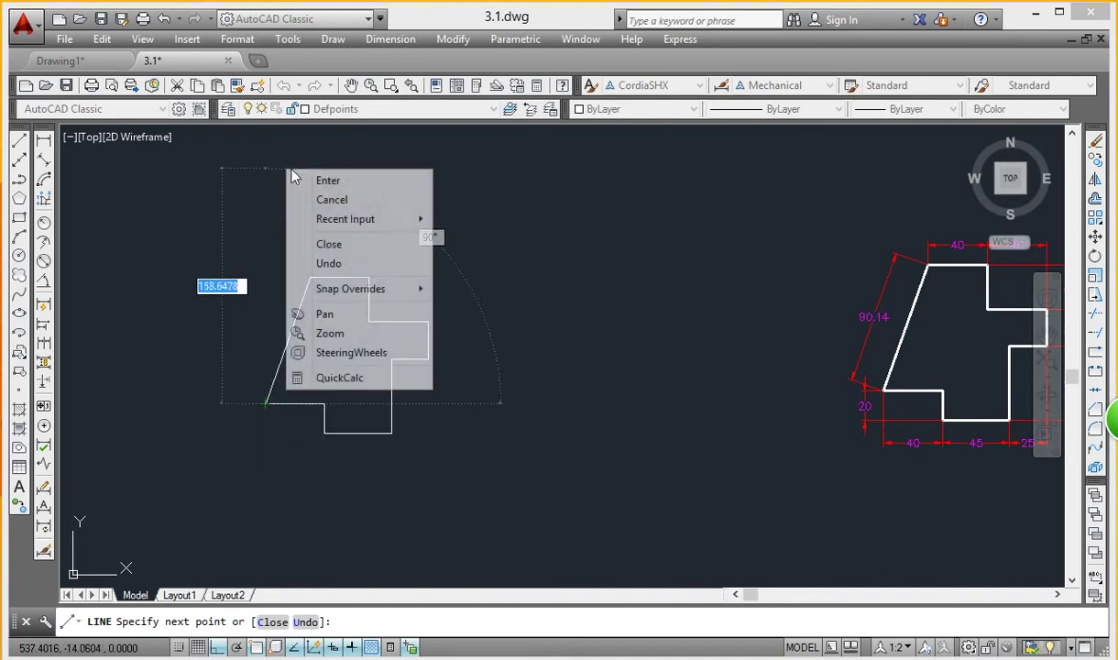
{"action": "left_click", "coordinate": [323, 178]}
Step: Shift the view left and check the slanted 90.14 edge's properties
{"action": "scroll", "coordinate": [336, 266], "scroll_direction": "down", "scroll_amount": 4}
{"action": "middle_click_drag", "start_coordinate": [336, 264], "coordinate": [270, 292]}
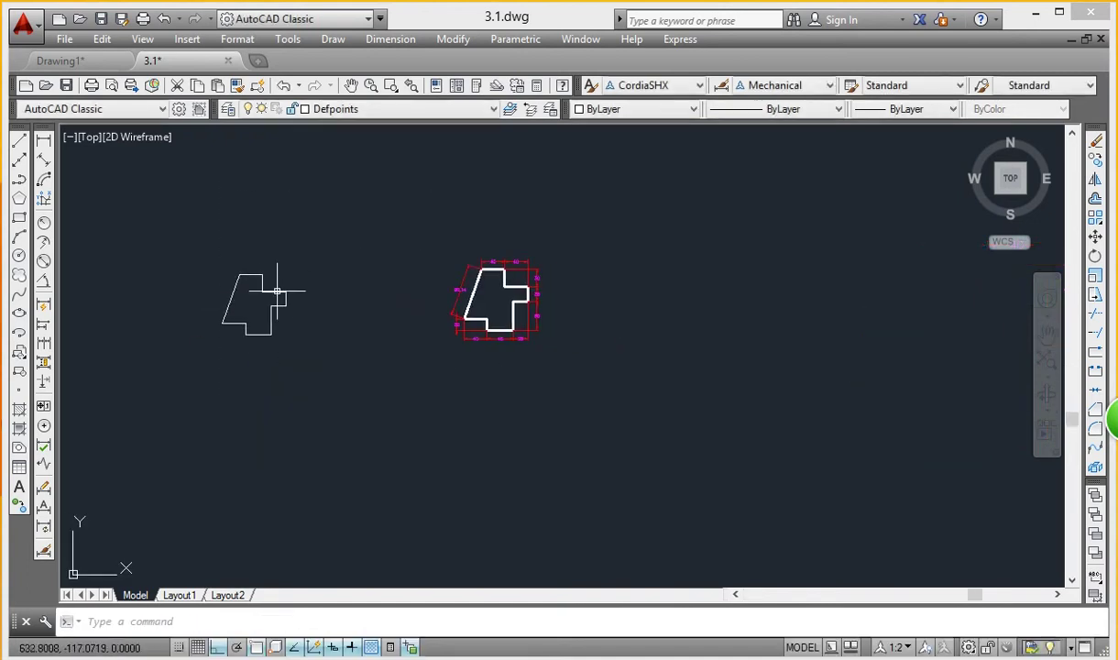
{"action": "scroll", "coordinate": [274, 295], "scroll_direction": "up", "scroll_amount": 4}
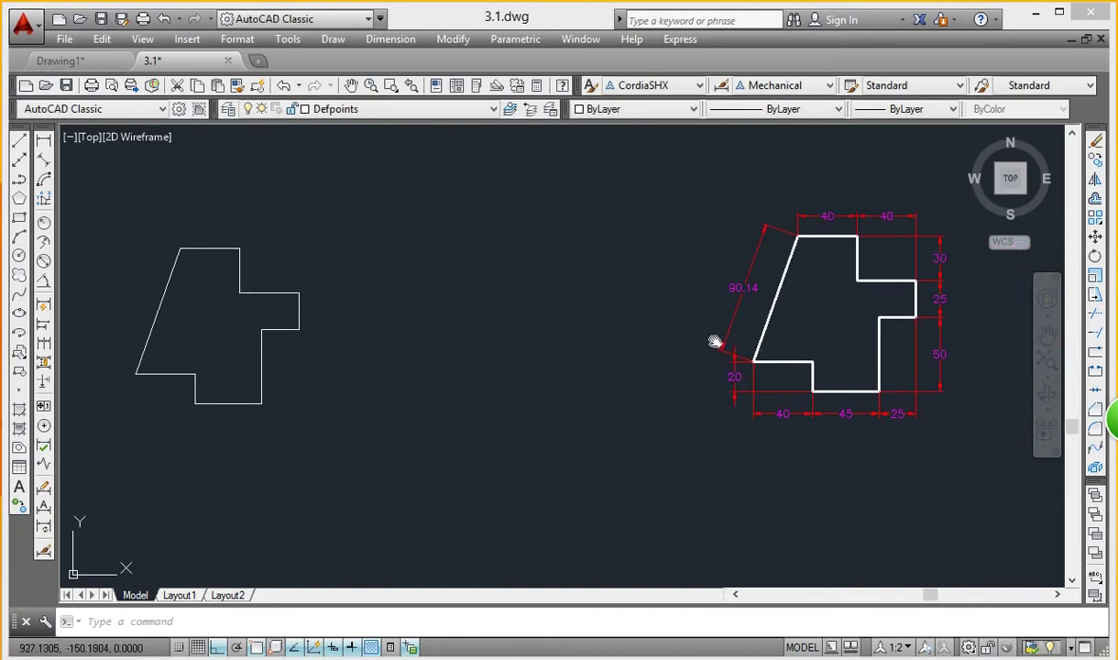
{"action": "middle_click_drag", "start_coordinate": [715, 342], "coordinate": [724, 340]}
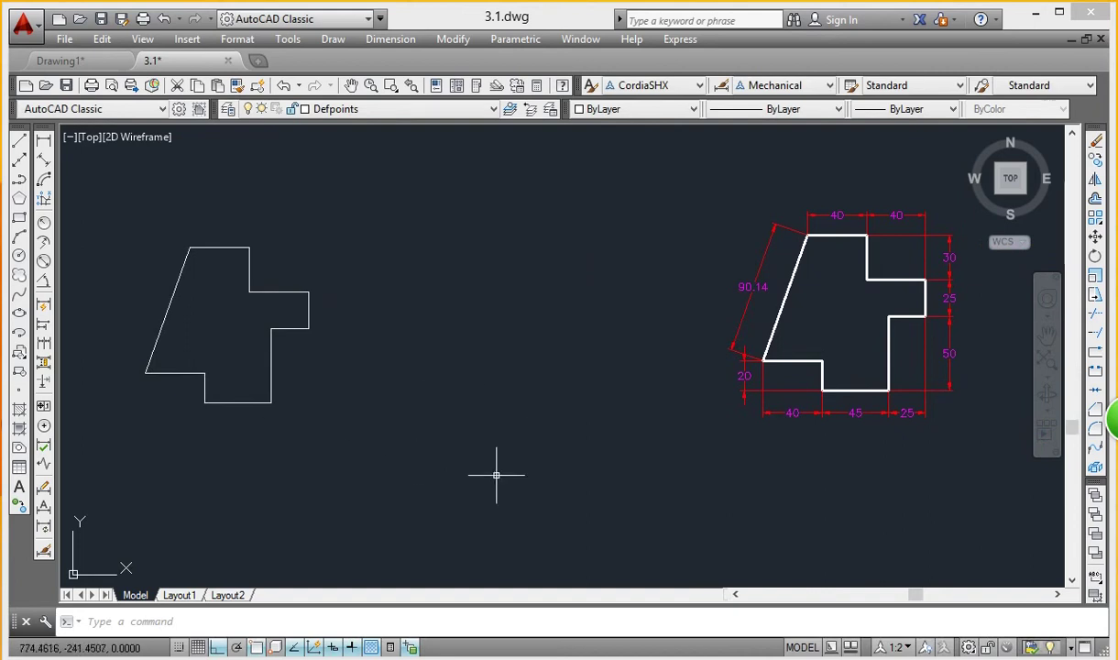
{"action": "left_click", "coordinate": [335, 266]}
{"action": "left_click", "coordinate": [225, 367]}
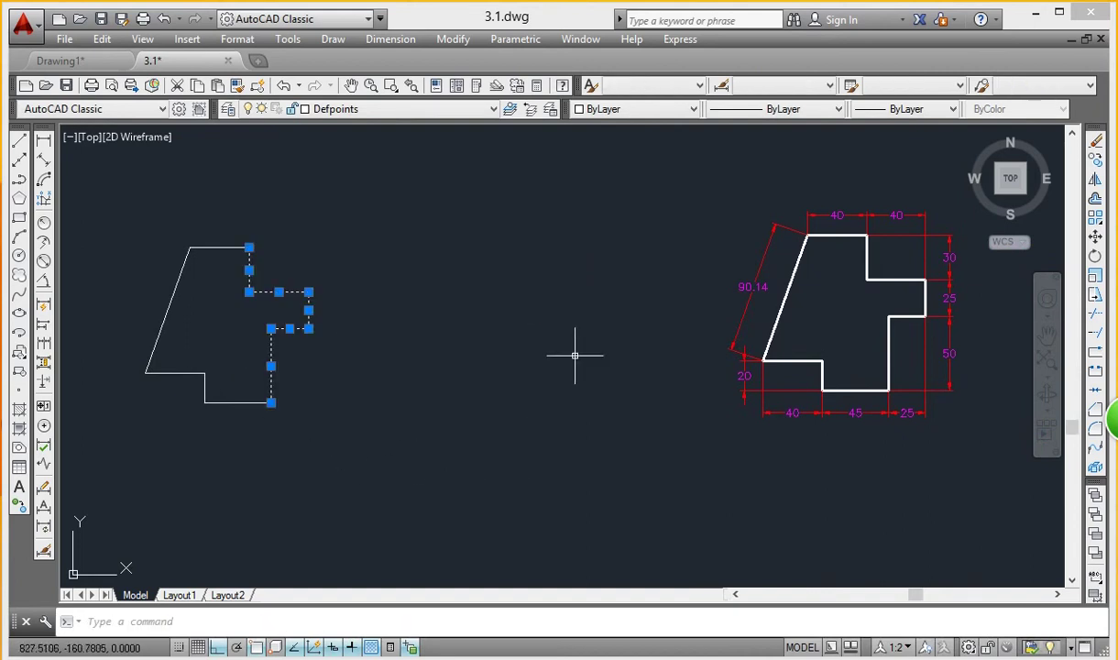
{"action": "key", "text": "Escape"}
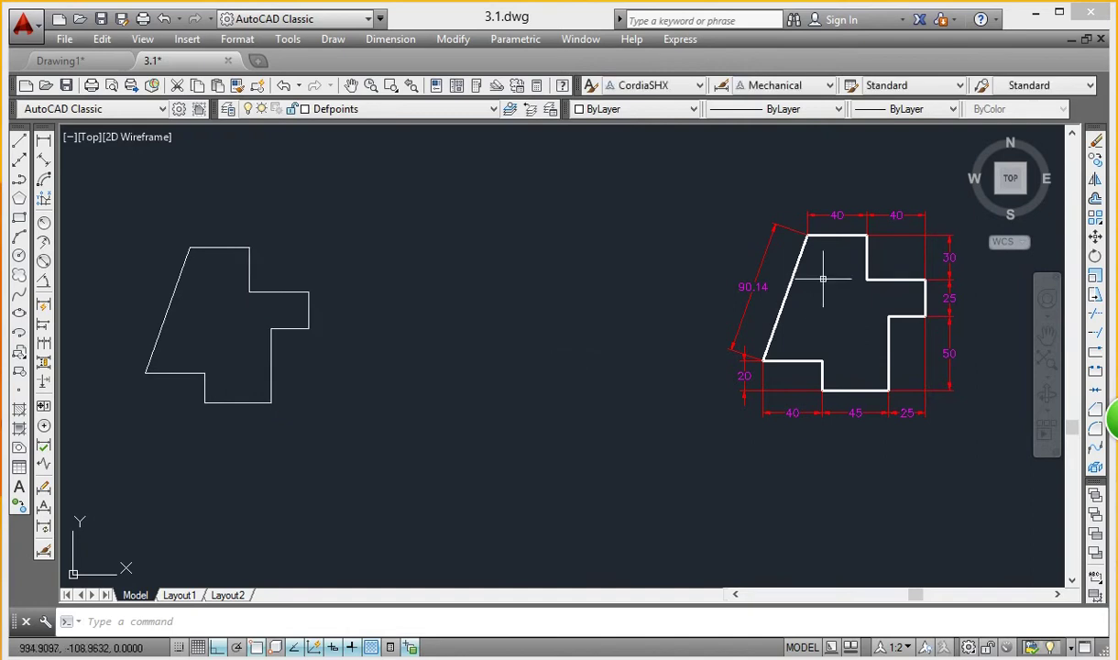
{"action": "left_click", "coordinate": [781, 303]}
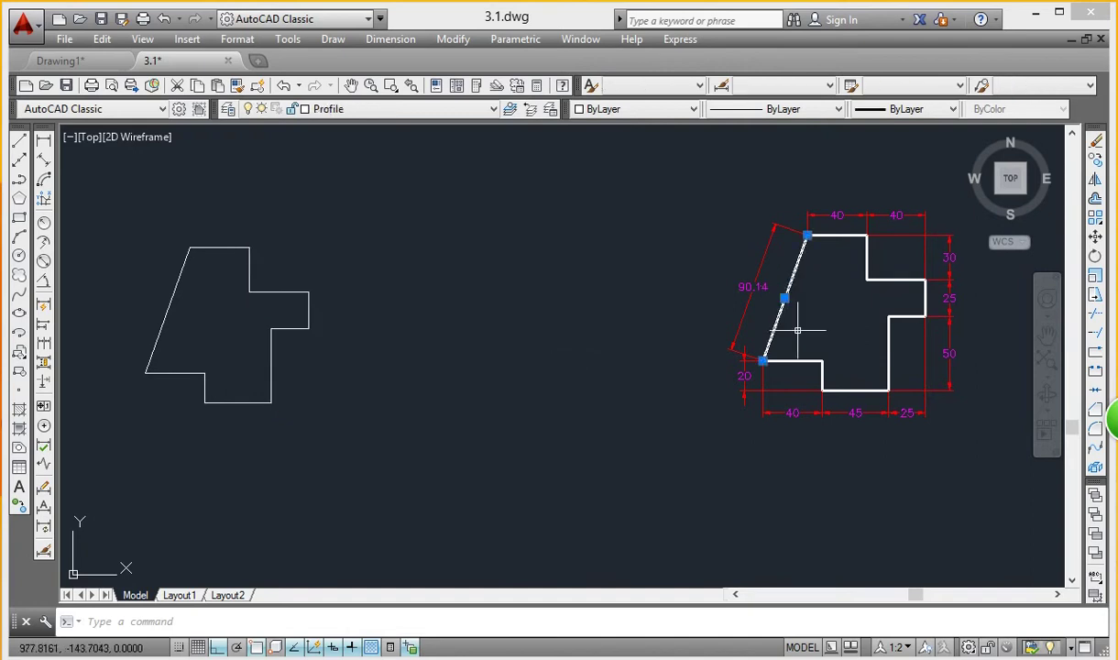
Step: Set the whole left outline's lineweight to 0.30 mm
{"action": "left_click", "coordinate": [438, 341]}
{"action": "left_click", "coordinate": [130, 479]}
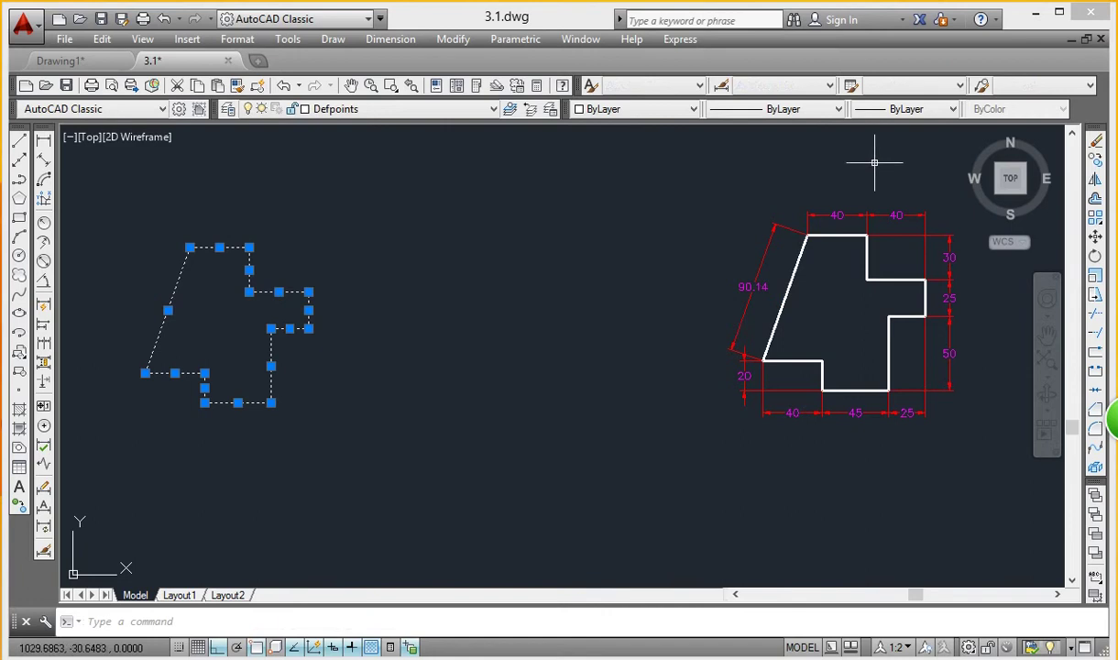
{"action": "left_click", "coordinate": [953, 108]}
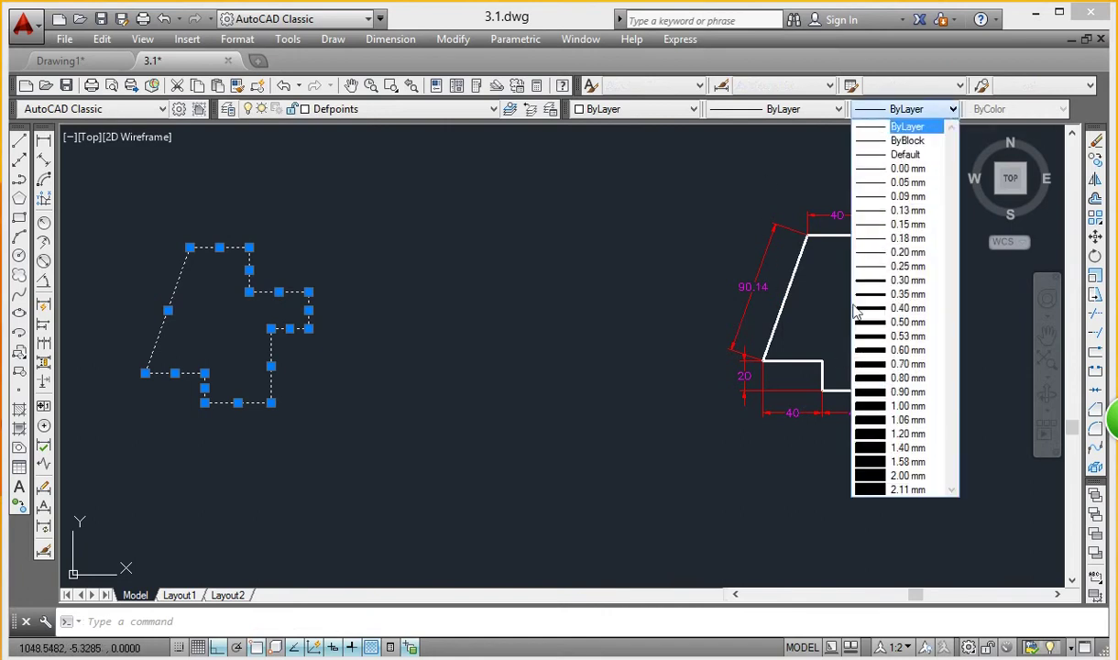
{"action": "left_click", "coordinate": [875, 279]}
{"action": "key", "text": "Escape"}
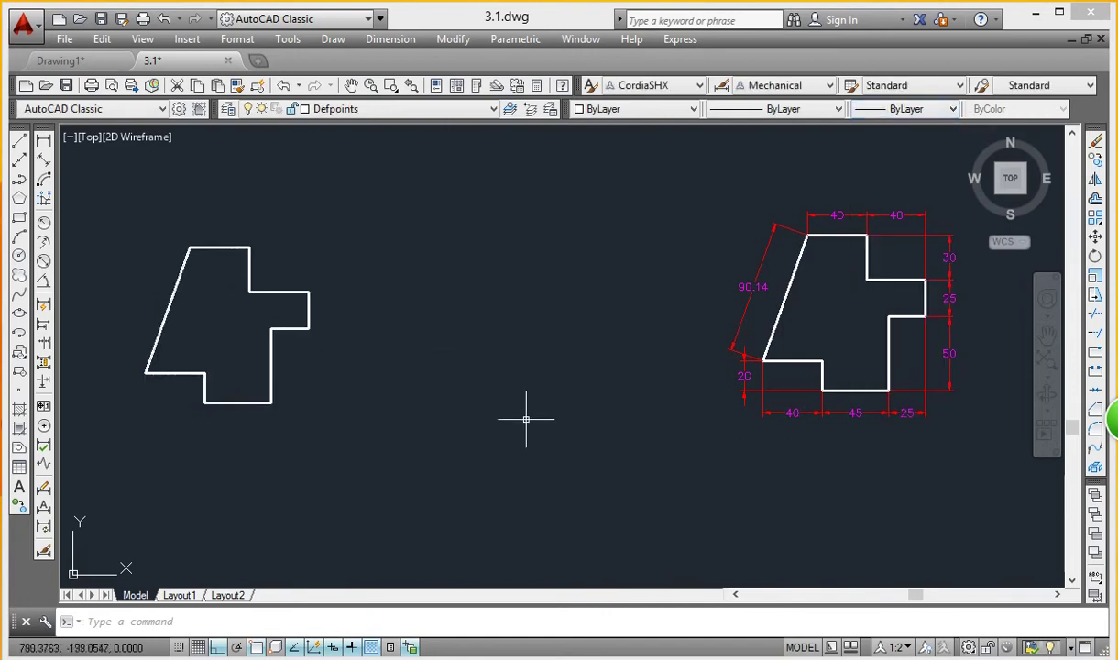
Step: Toggle lineweight display off and back on to compare the outlines
{"action": "scroll", "coordinate": [272, 301], "scroll_direction": "up", "scroll_amount": 5}
{"action": "scroll", "coordinate": [272, 300], "scroll_direction": "down", "scroll_amount": 5}
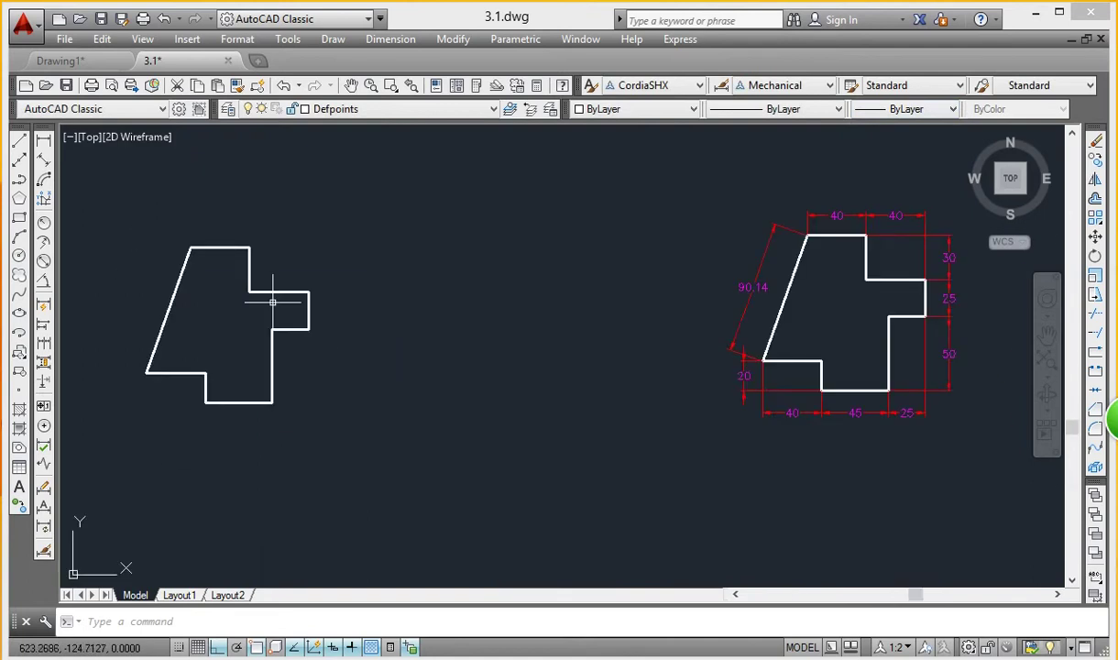
{"action": "middle_click_drag", "start_coordinate": [300, 337], "coordinate": [357, 311]}
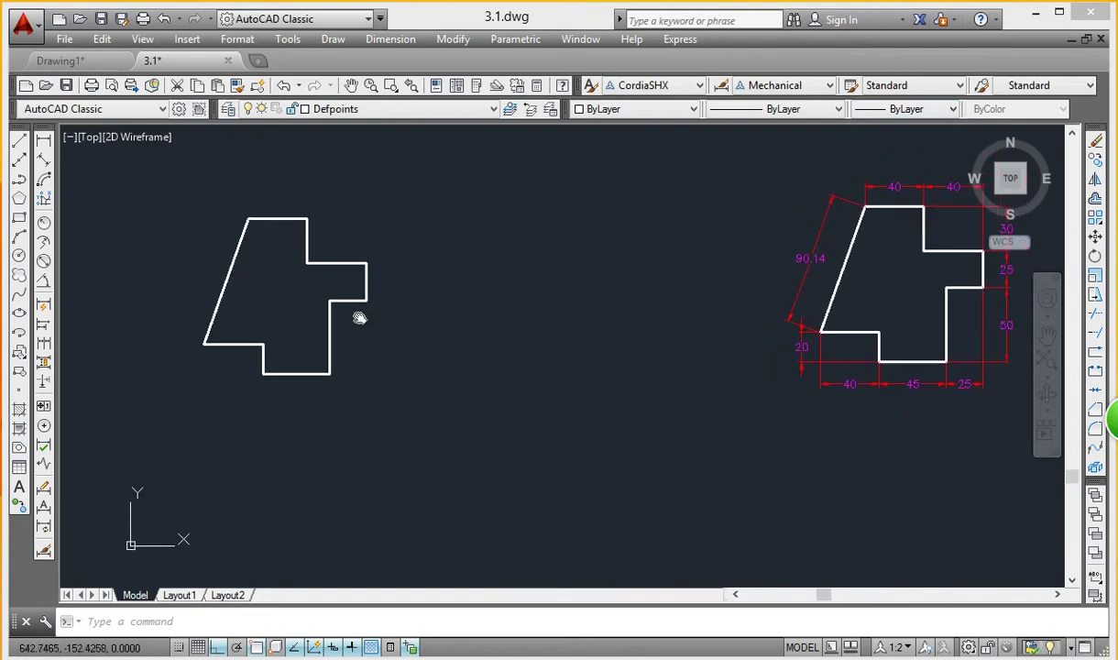
{"action": "left_click", "coordinate": [351, 647]}
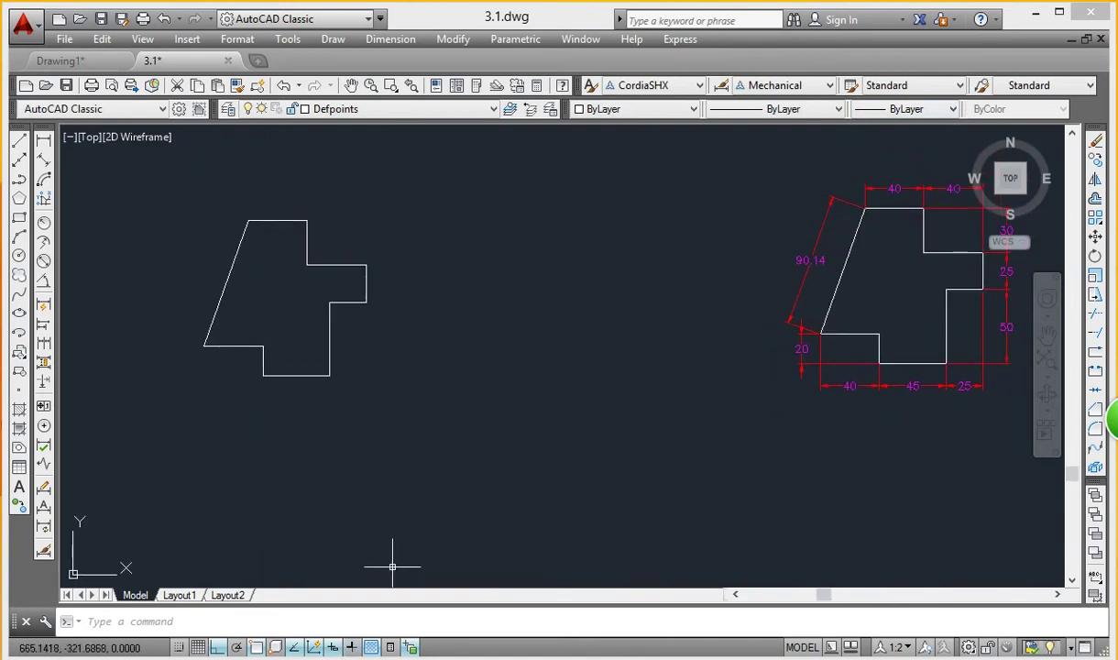
{"action": "left_click", "coordinate": [354, 647]}
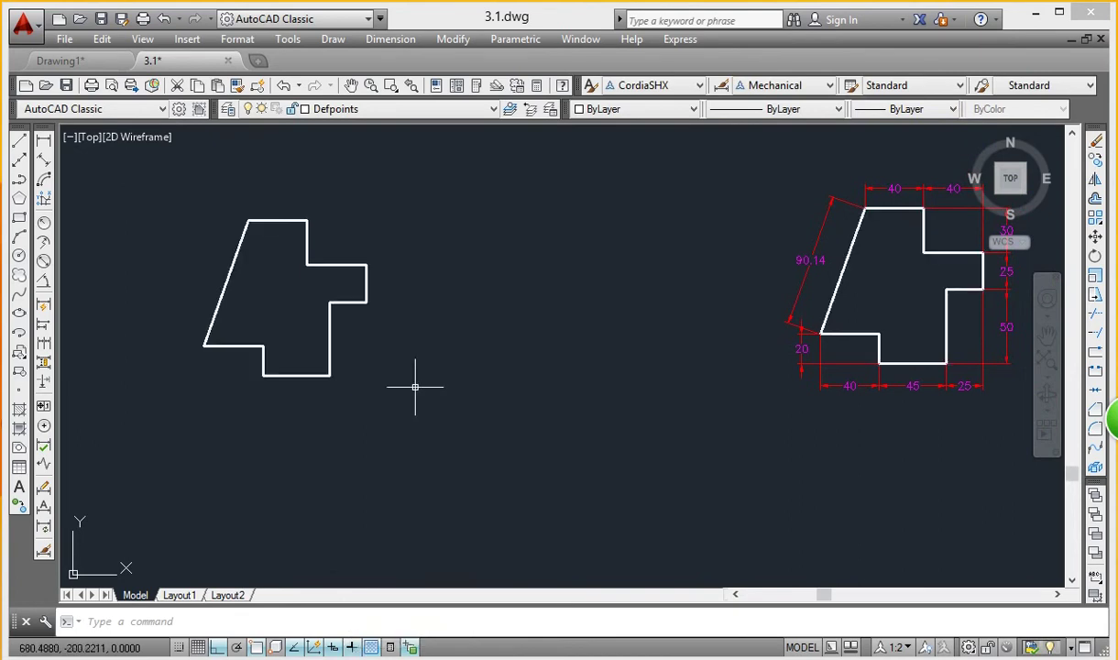
{"action": "scroll", "coordinate": [389, 307], "scroll_direction": "down", "scroll_amount": 3}
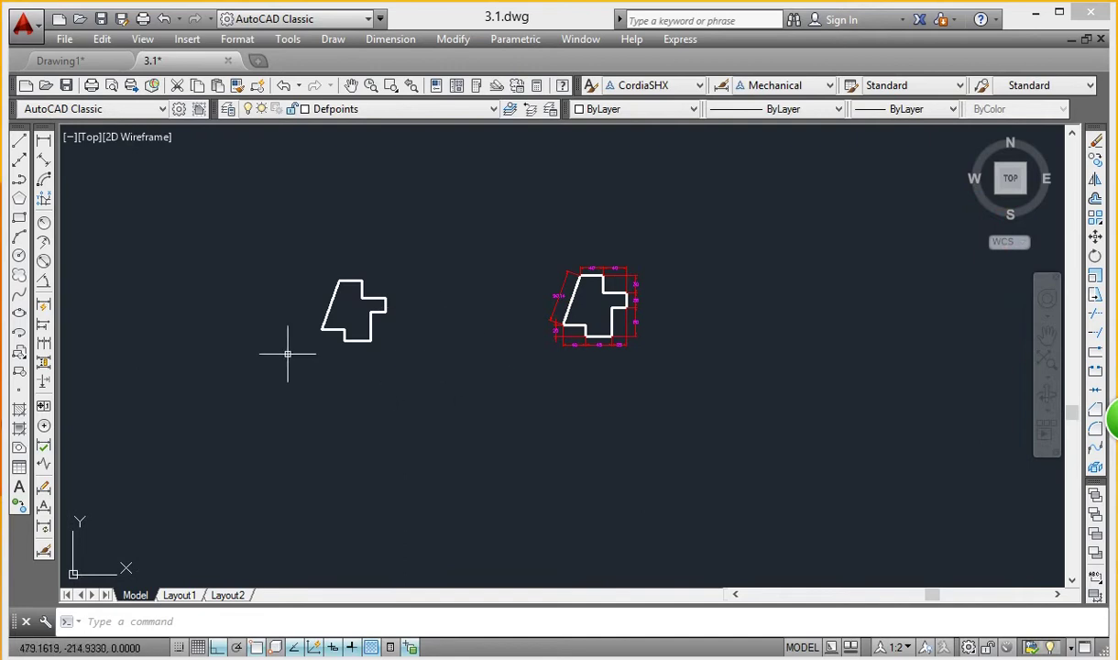
Step: Open drawing 3.2 from the same folder
{"action": "left_click", "coordinate": [66, 39]}
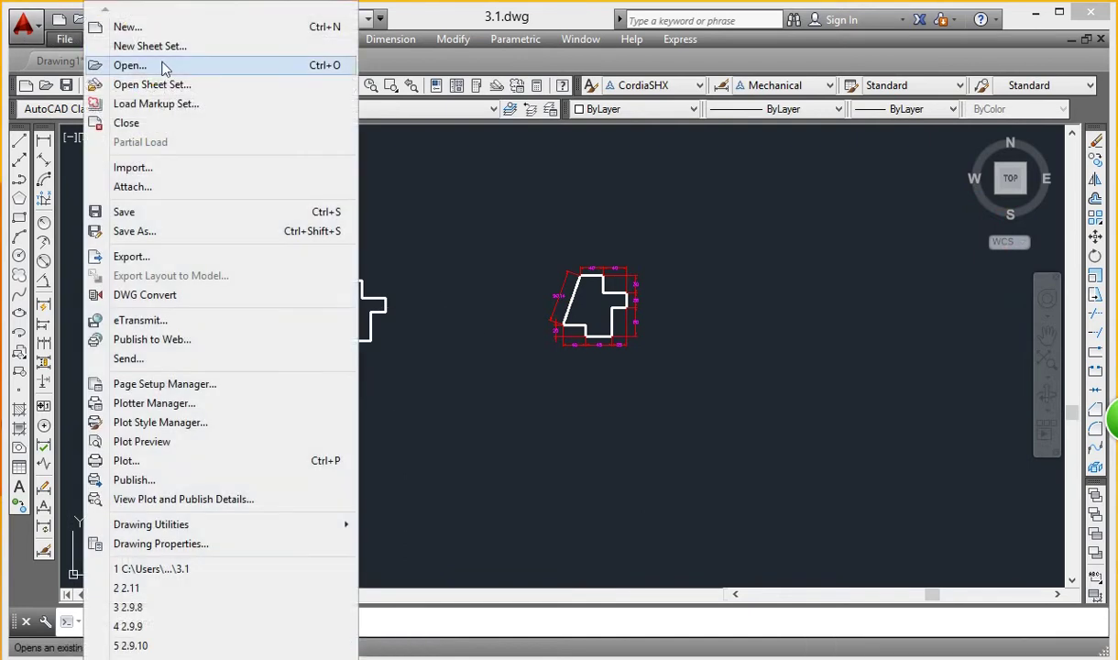
{"action": "left_click", "coordinate": [152, 65]}
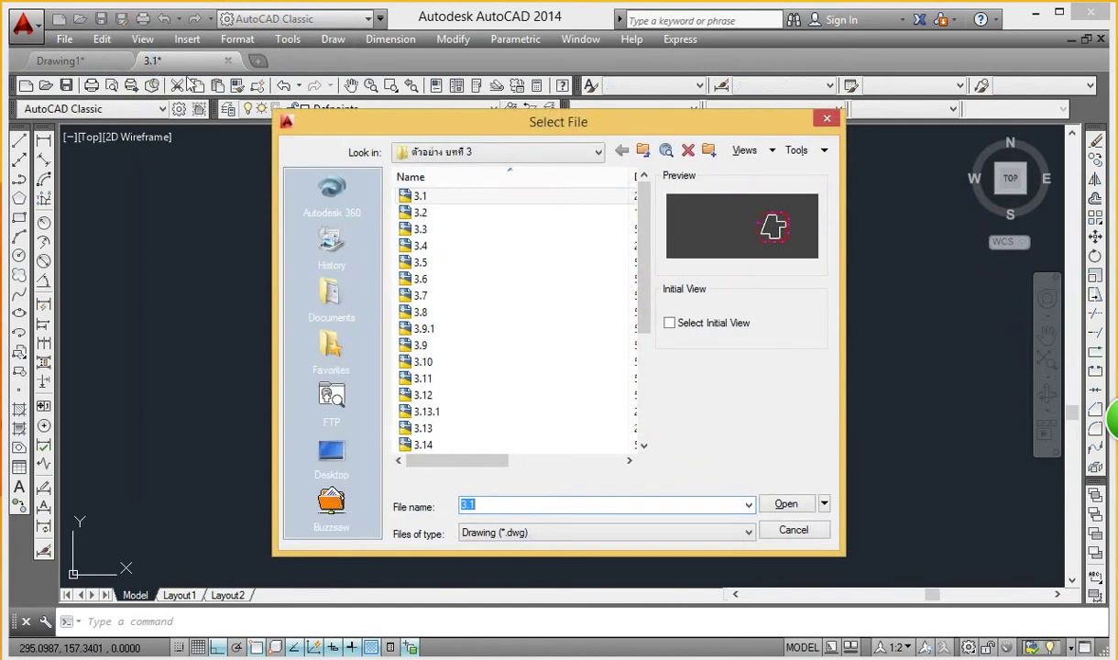
{"action": "left_click", "coordinate": [417, 212]}
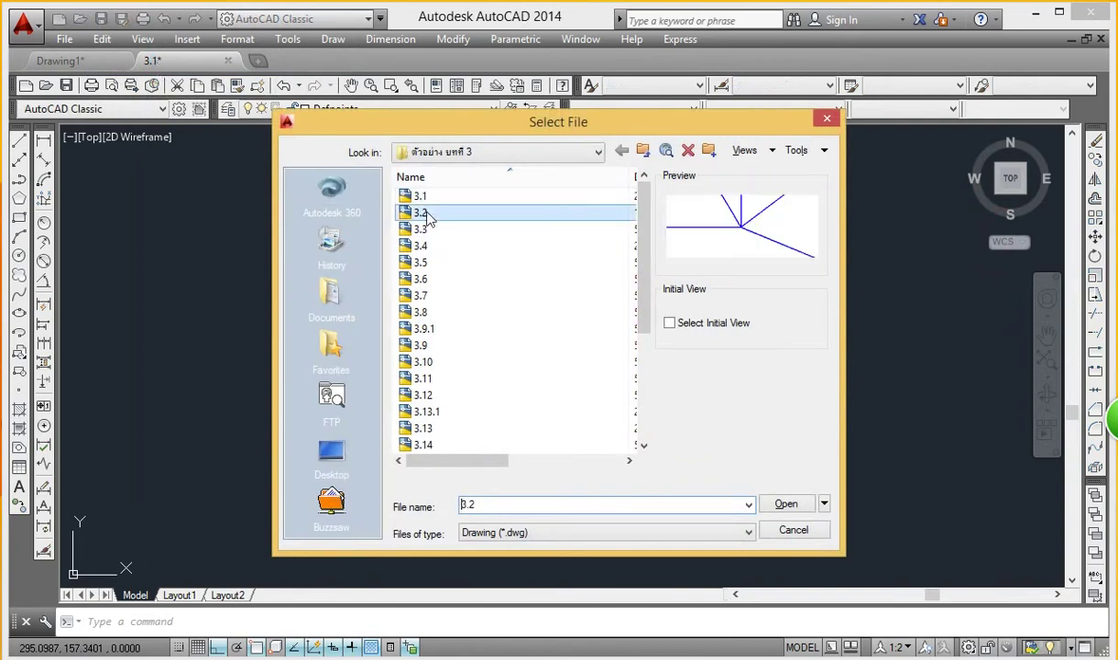
{"action": "left_click", "coordinate": [786, 506]}
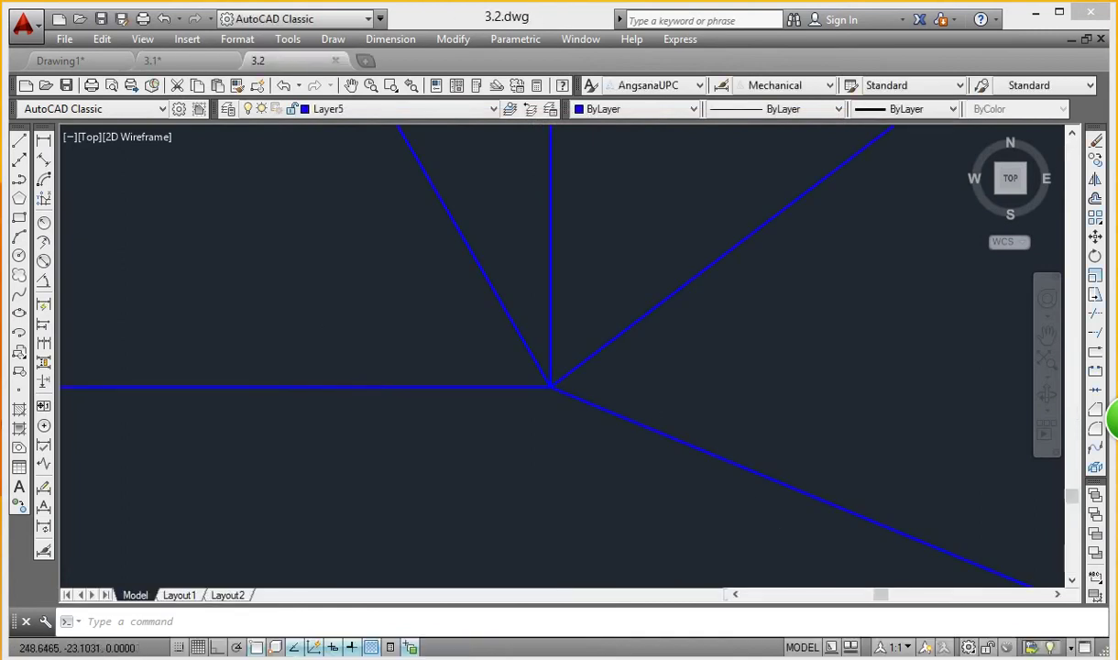
Step: Turn off lineweight display and pan and zoom to the blue rays' junction
{"action": "mouse_move", "coordinate": [734, 558]}
{"action": "middle_mouse_down"}
{"action": "mouse_move", "coordinate": [545, 295]}
{"action": "mouse_move", "coordinate": [654, 466]}
{"action": "middle_mouse_up"}
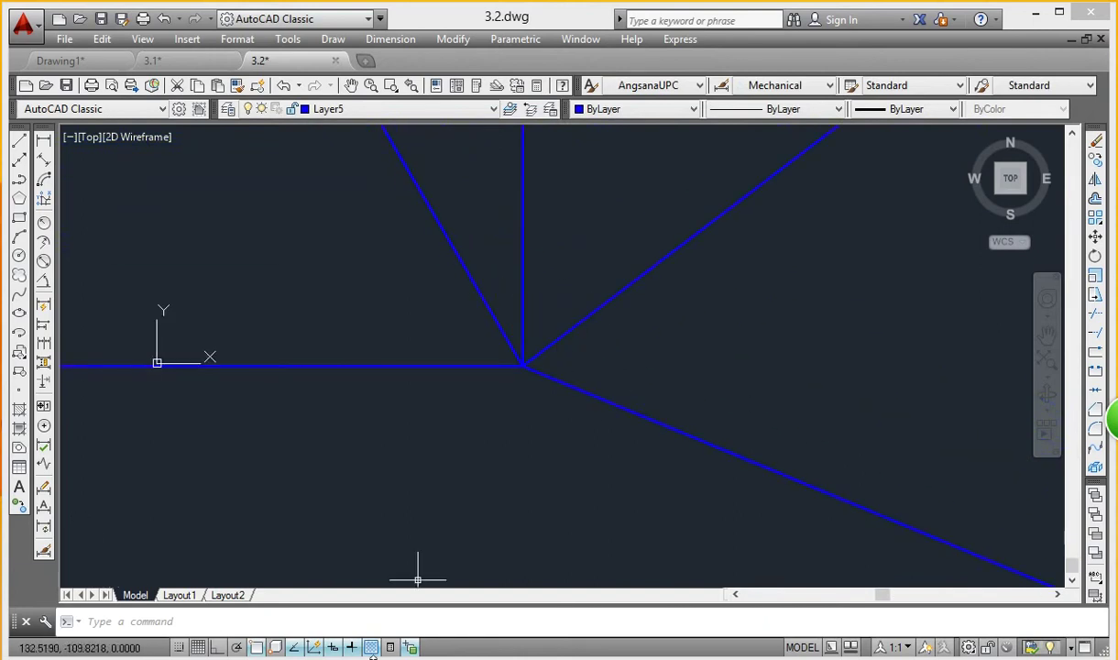
{"action": "left_click", "coordinate": [370, 647]}
{"action": "scroll", "coordinate": [642, 250], "scroll_direction": "down", "scroll_amount": 3}
{"action": "scroll", "coordinate": [551, 302], "scroll_direction": "down", "scroll_amount": 3}
{"action": "middle_click_drag", "start_coordinate": [550, 302], "coordinate": [464, 397]}
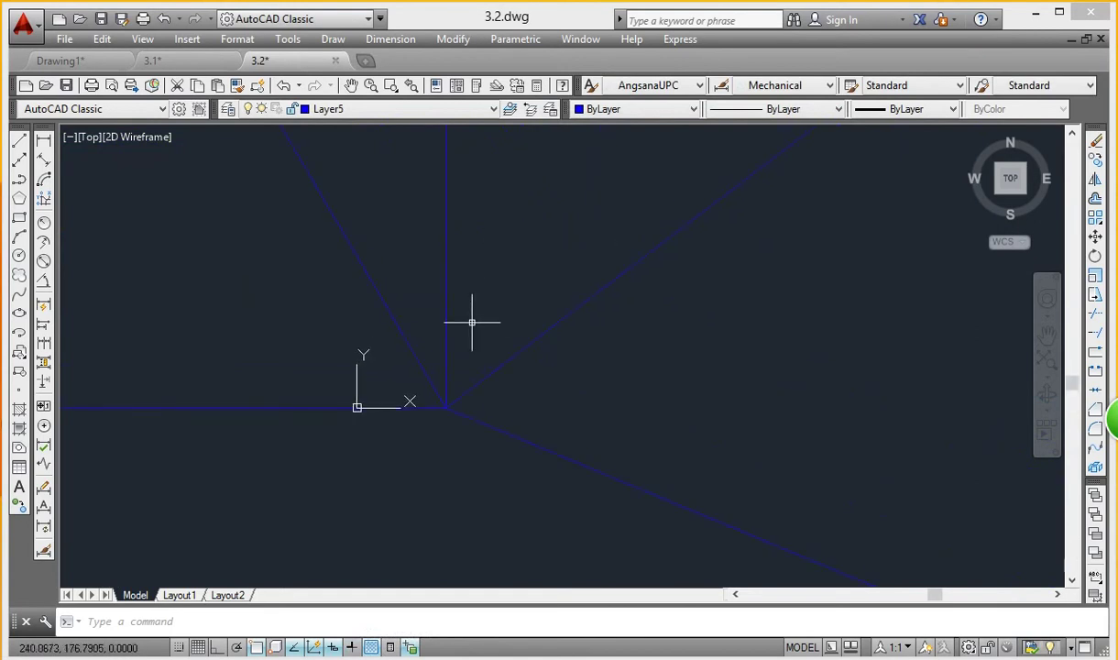
{"action": "scroll", "coordinate": [431, 403], "scroll_direction": "up", "scroll_amount": 3}
{"action": "scroll", "coordinate": [403, 401], "scroll_direction": "up", "scroll_amount": 2}
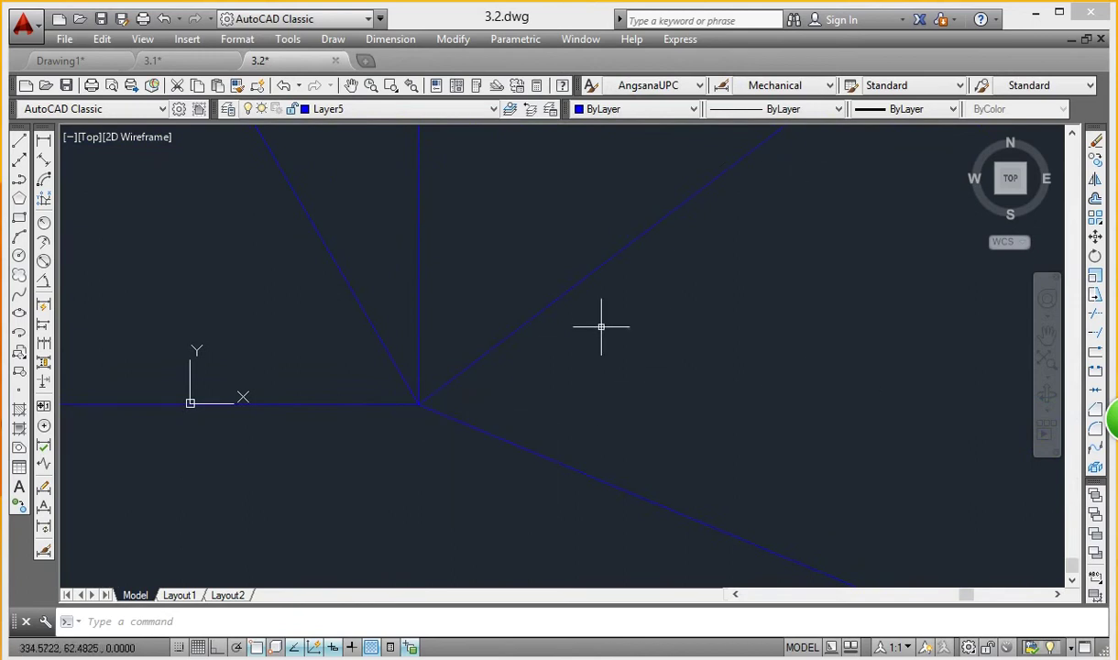
{"action": "scroll", "coordinate": [601, 326], "scroll_direction": "down", "scroll_amount": 5}
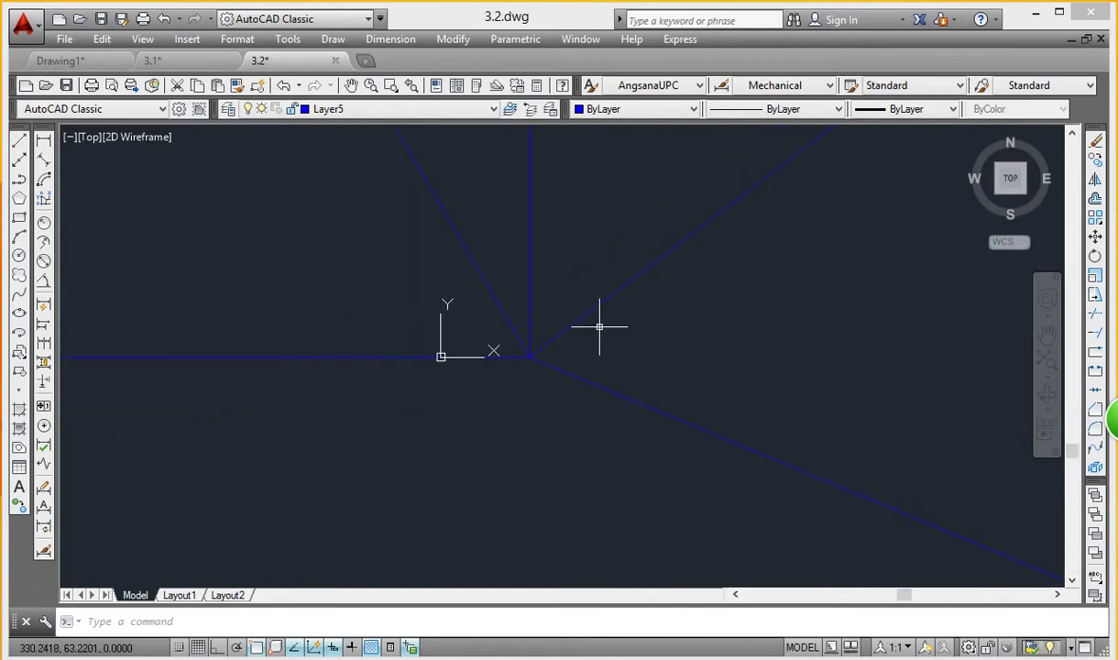
{"action": "middle_click_drag", "start_coordinate": [549, 386], "coordinate": [598, 291]}
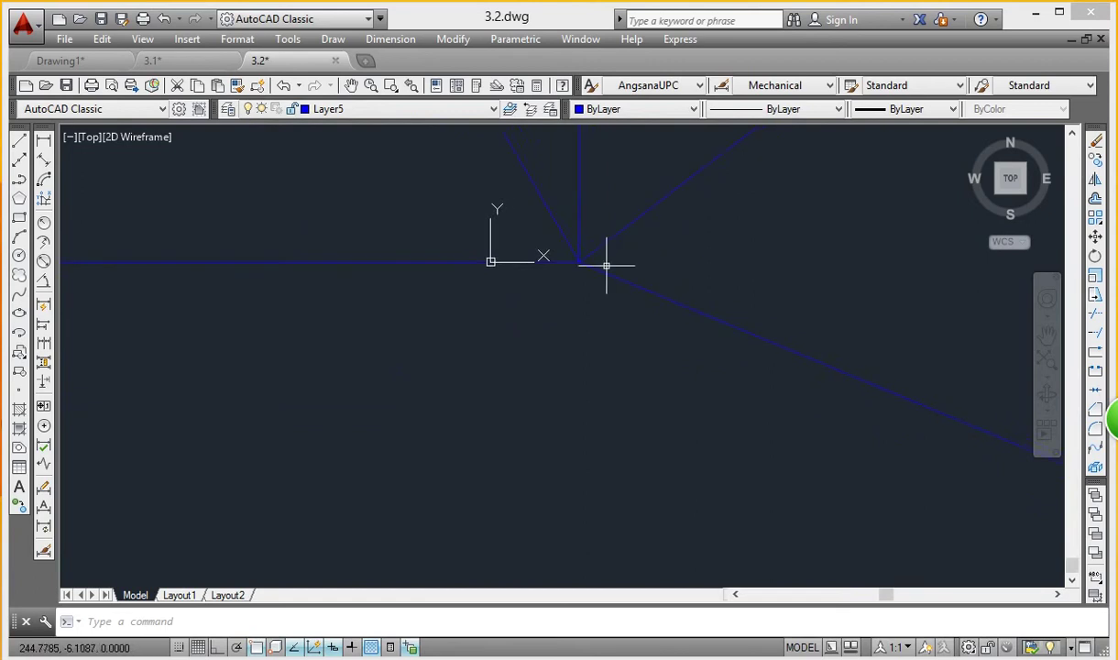
Step: Draw six rays from a point below the junction: up-right, up-left, upper-left, left, down, lower-right
{"action": "left_click", "coordinate": [334, 41]}
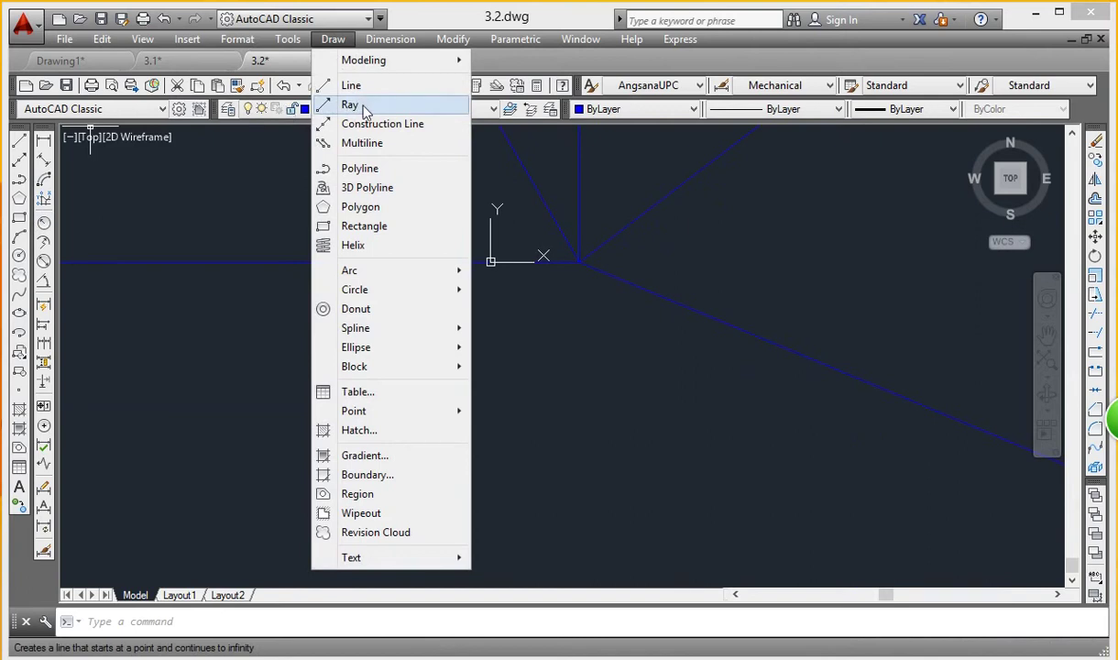
{"action": "left_click", "coordinate": [364, 110]}
{"action": "left_click", "coordinate": [539, 438]}
{"action": "left_click", "coordinate": [767, 284]}
{"action": "left_click", "coordinate": [469, 288]}
{"action": "left_click", "coordinate": [293, 372]}
{"action": "left_click", "coordinate": [320, 450]}
{"action": "left_click", "coordinate": [521, 475]}
{"action": "left_click", "coordinate": [681, 475]}
{"action": "key", "text": "Return"}
Step: Zoom and pan to re-centre the view on the new rays
{"action": "scroll", "coordinate": [548, 404], "scroll_direction": "down", "scroll_amount": 2}
{"action": "scroll", "coordinate": [536, 456], "scroll_direction": "up", "scroll_amount": 2}
{"action": "scroll", "coordinate": [534, 451], "scroll_direction": "up", "scroll_amount": 2}
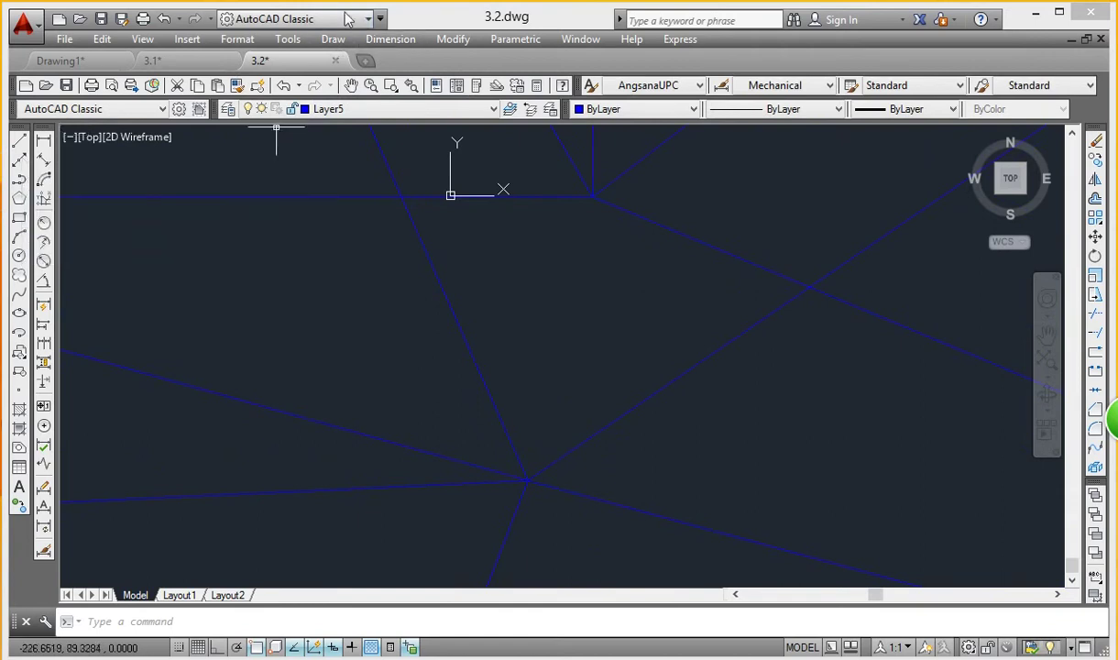
{"action": "left_click", "coordinate": [336, 41]}
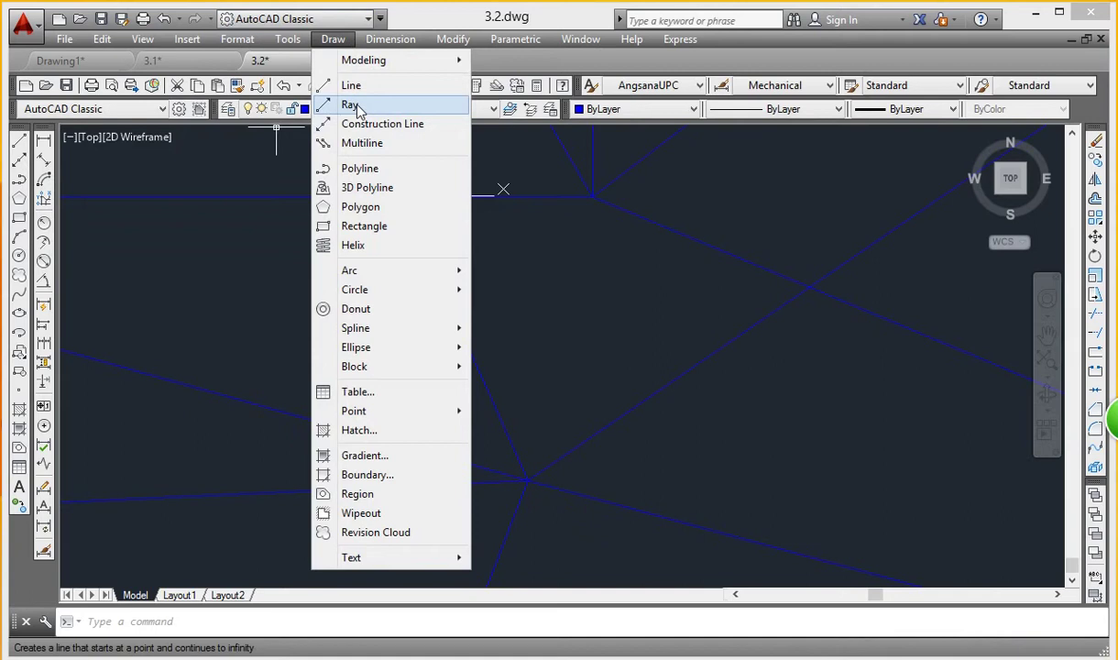
{"action": "scroll", "coordinate": [591, 390], "scroll_direction": "down", "scroll_amount": 5}
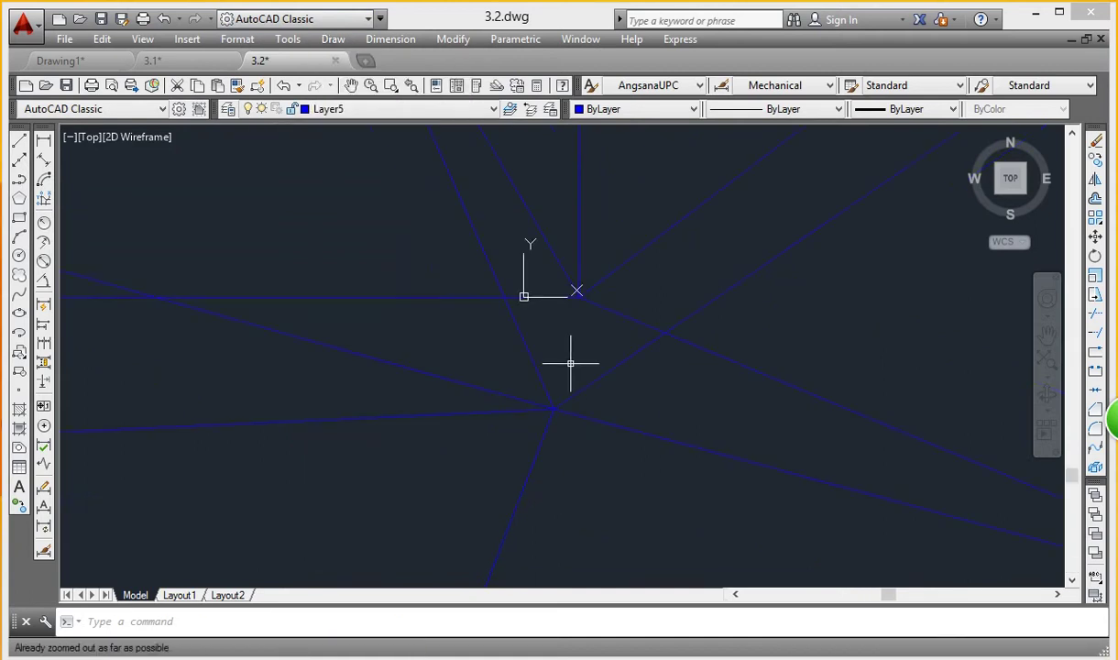
{"action": "middle_click_drag", "start_coordinate": [570, 363], "coordinate": [515, 351]}
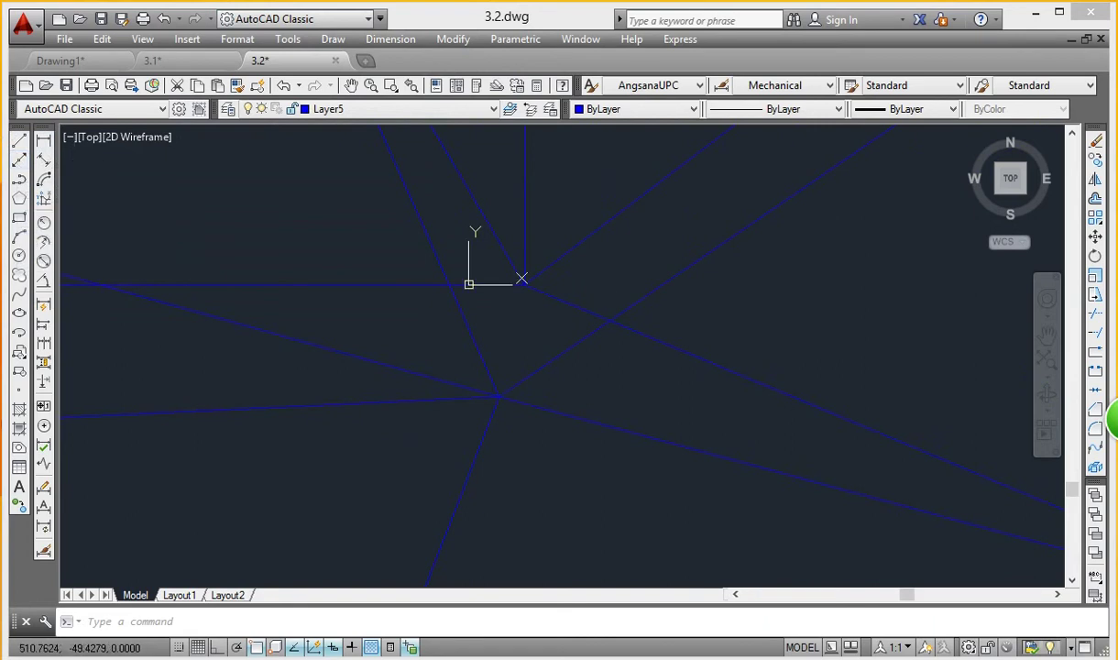
Step: Close drawings 3.2 and 3.1 without saving changes
{"action": "left_click", "coordinate": [341, 61]}
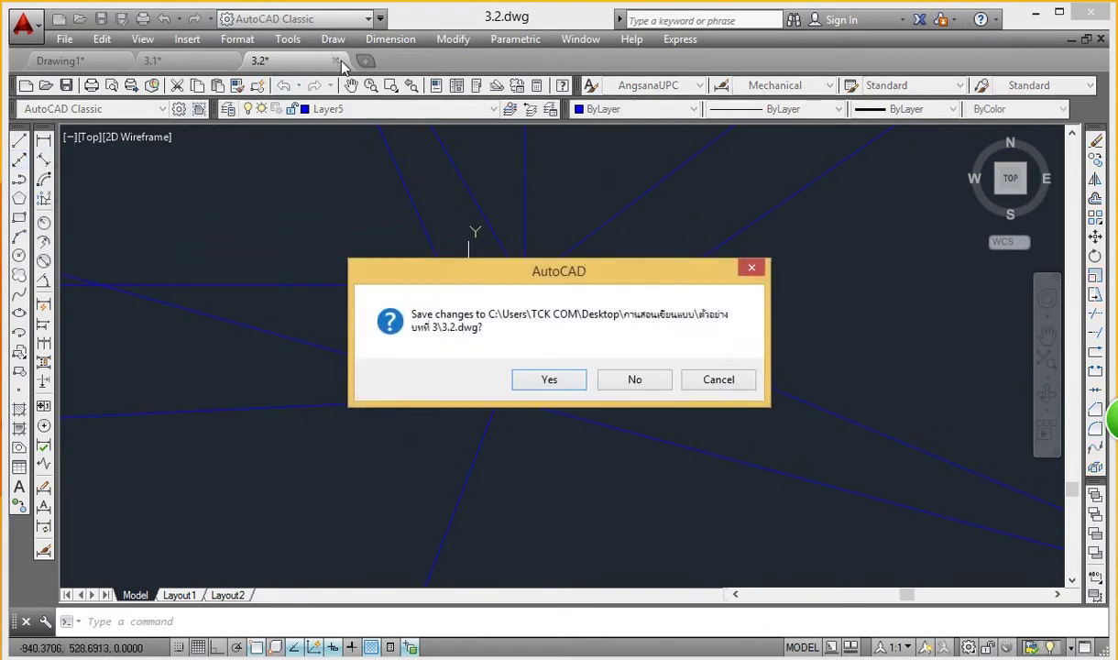
{"action": "left_click", "coordinate": [625, 385]}
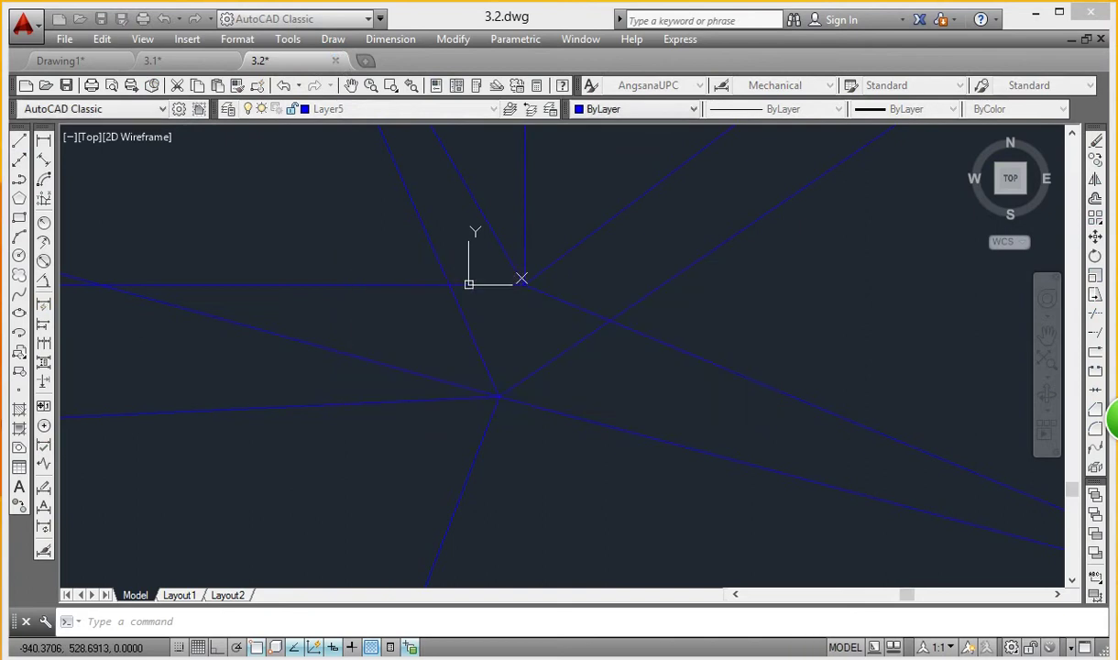
{"action": "left_click", "coordinate": [227, 60]}
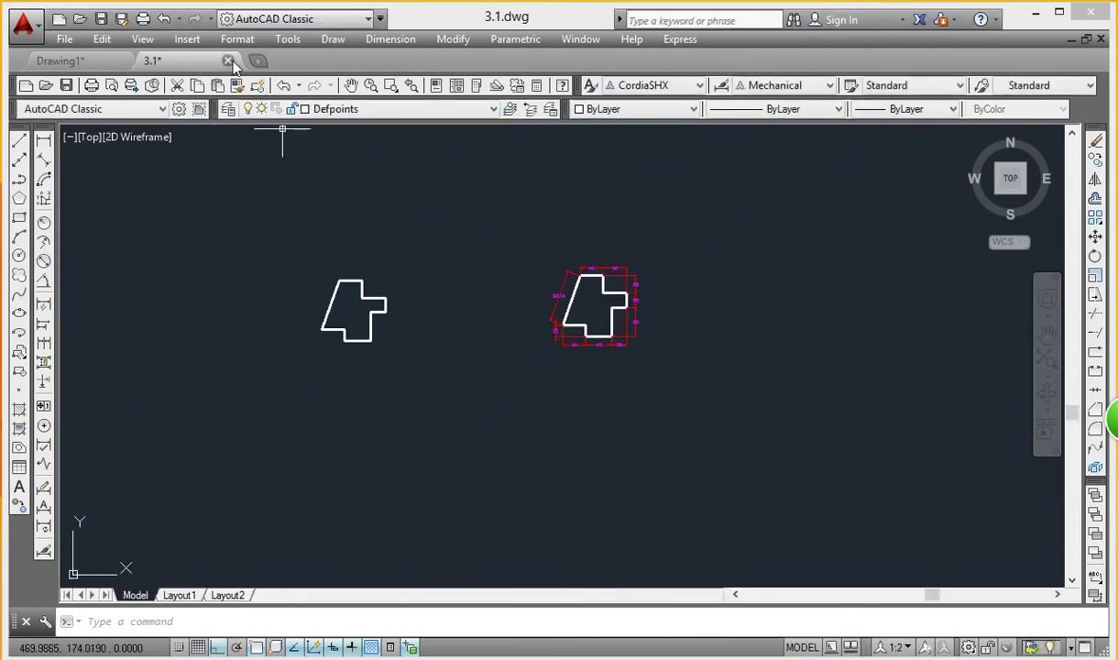
{"action": "left_click", "coordinate": [639, 383]}
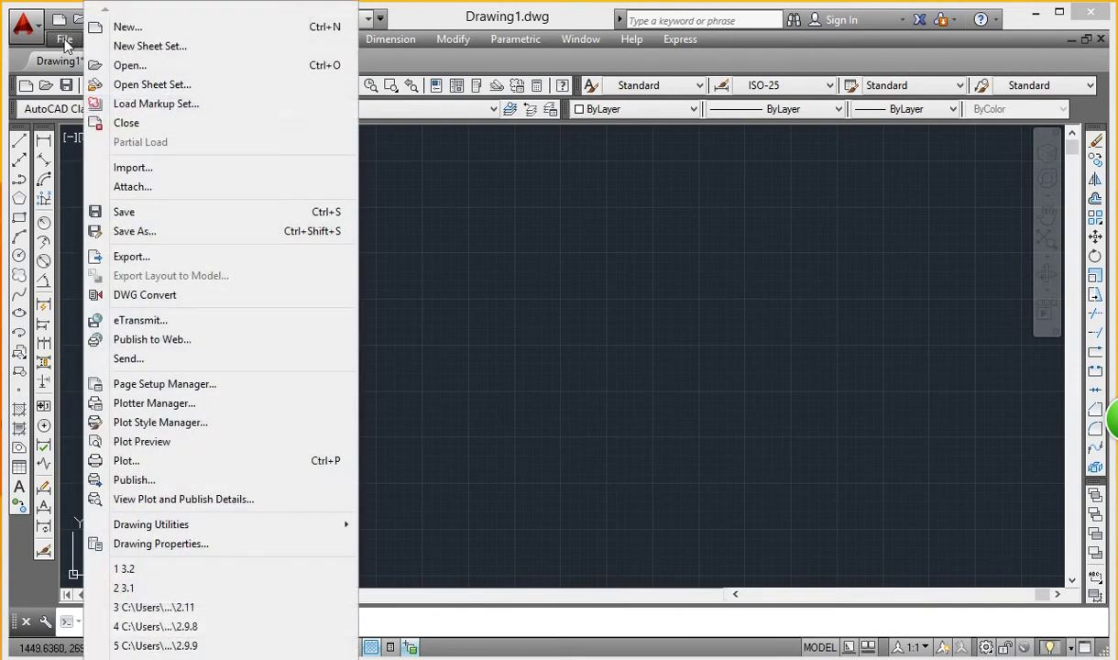
Step: Open drawing 3.3 after previewing 3.4
{"action": "left_click", "coordinate": [66, 40]}
{"action": "left_click", "coordinate": [136, 66]}
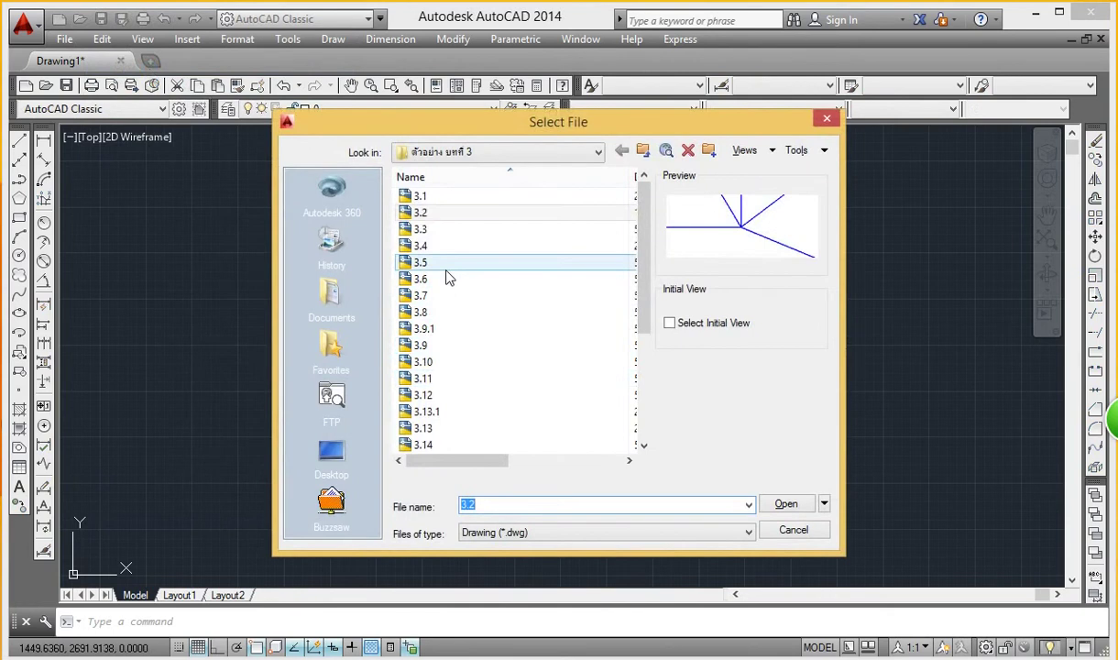
{"action": "left_click", "coordinate": [439, 248]}
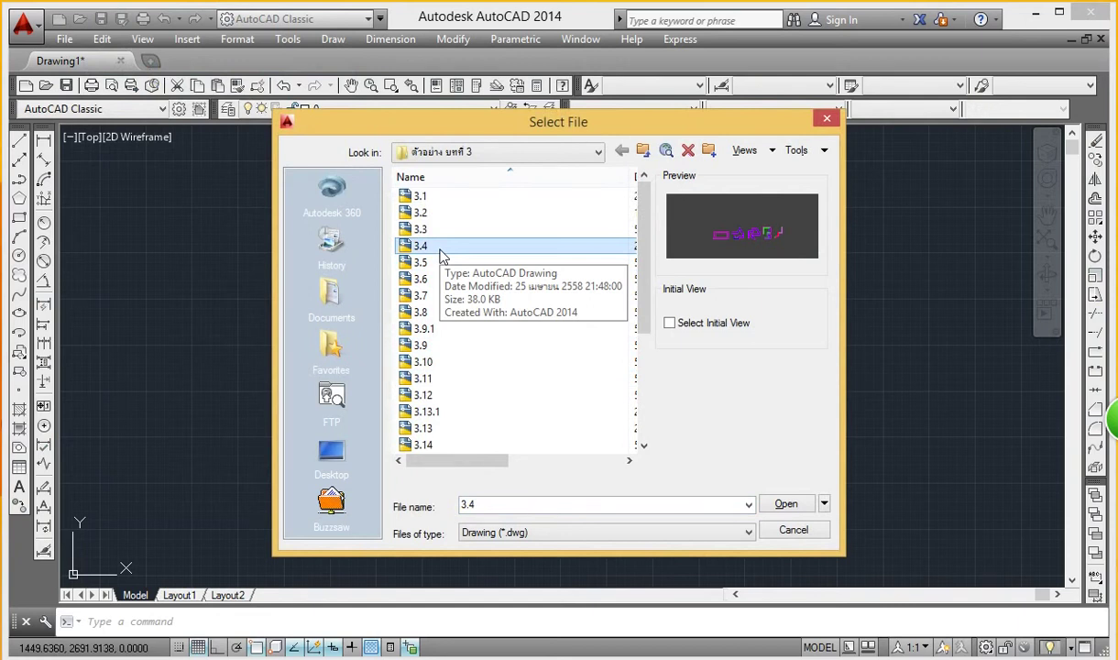
{"action": "left_click", "coordinate": [440, 232]}
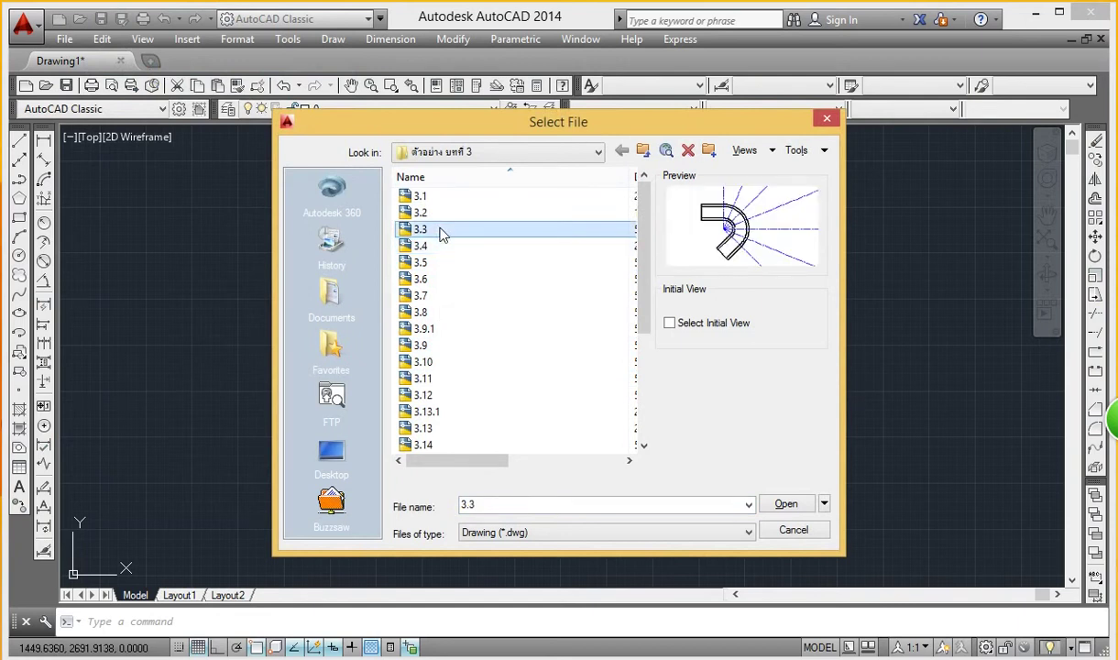
{"action": "mouse_move", "coordinate": [420, 229]}
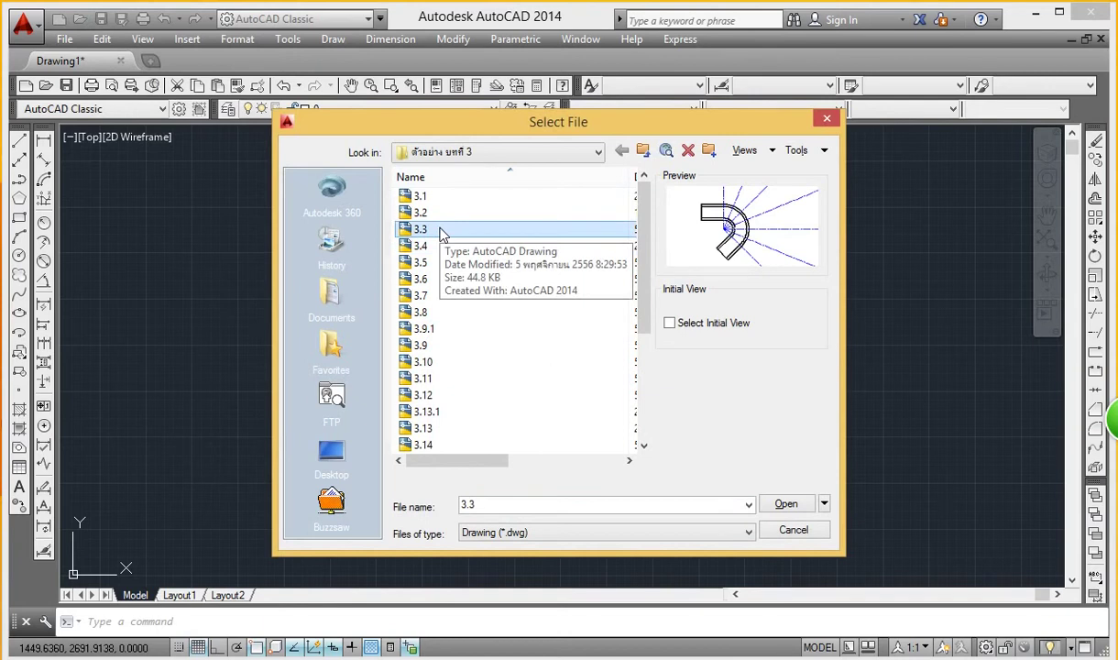
{"action": "left_click", "coordinate": [786, 504]}
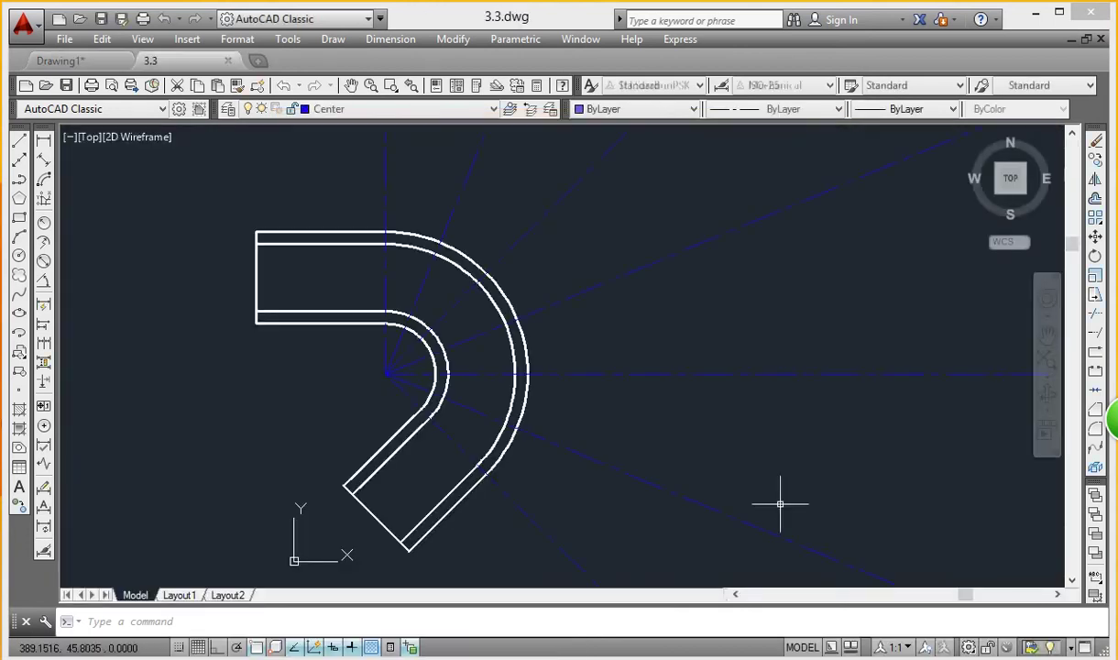
Step: Zoom and pan so the bent pipe sits at the right, leaving empty space on the left
{"action": "scroll", "coordinate": [580, 387], "scroll_direction": "down", "scroll_amount": 4}
{"action": "scroll", "coordinate": [580, 387], "scroll_direction": "down", "scroll_amount": 2}
{"action": "scroll", "coordinate": [580, 387], "scroll_direction": "up", "scroll_amount": 6}
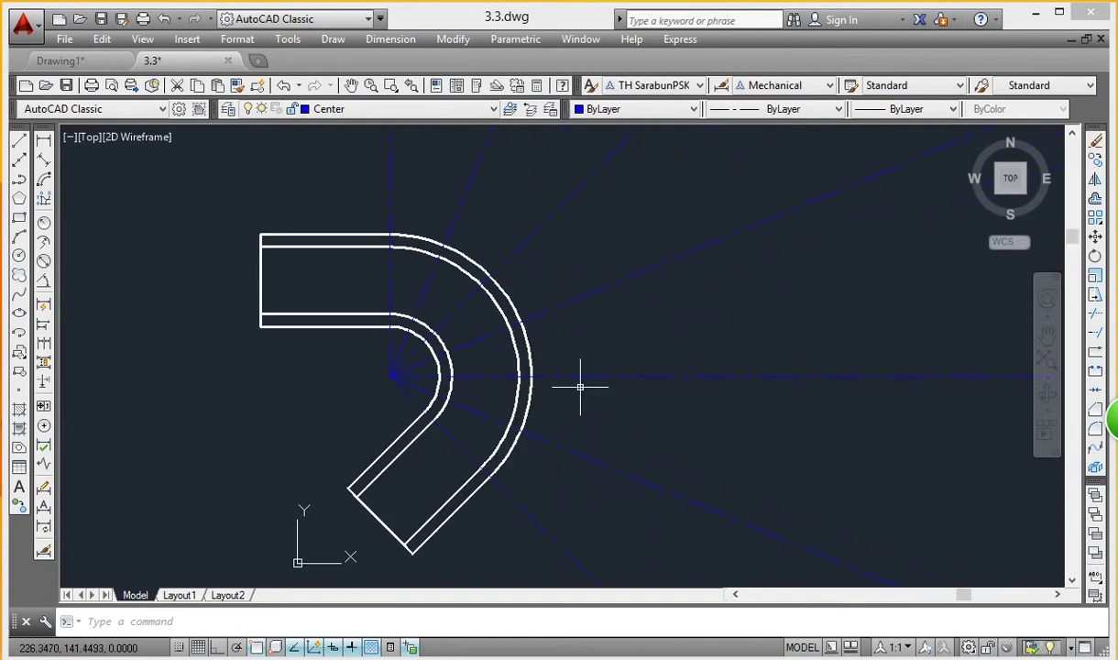
{"action": "middle_click_drag", "start_coordinate": [554, 350], "coordinate": [486, 334]}
{"action": "scroll", "coordinate": [547, 373], "scroll_direction": "down", "scroll_amount": 3}
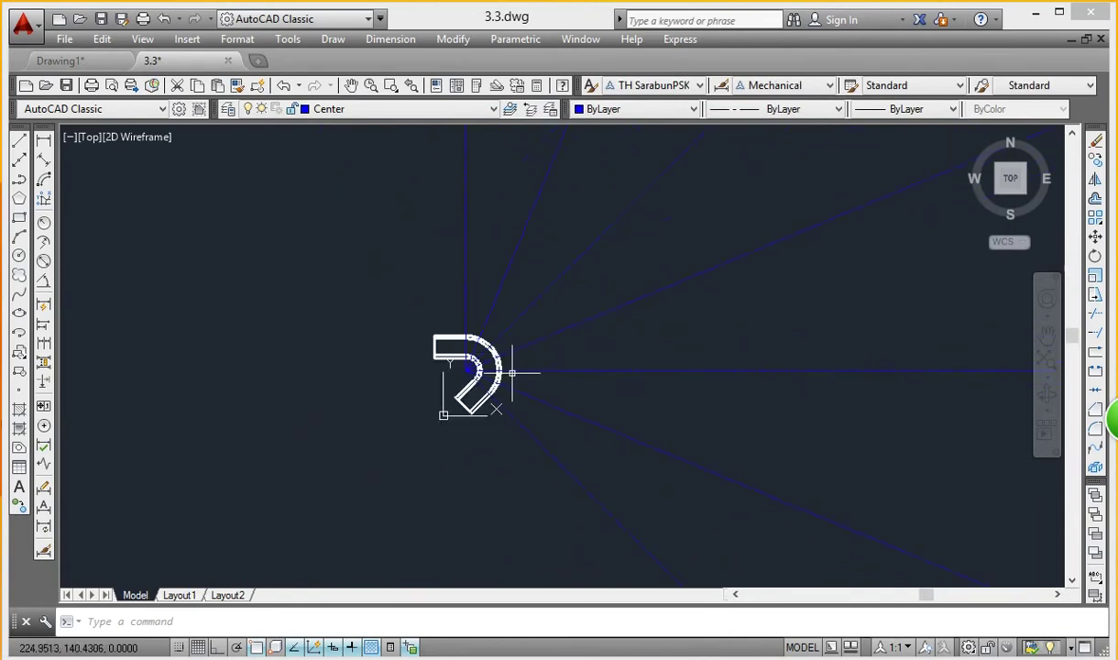
{"action": "middle_click_drag", "start_coordinate": [547, 372], "coordinate": [857, 330]}
{"action": "scroll", "coordinate": [689, 365], "scroll_direction": "up", "scroll_amount": 5}
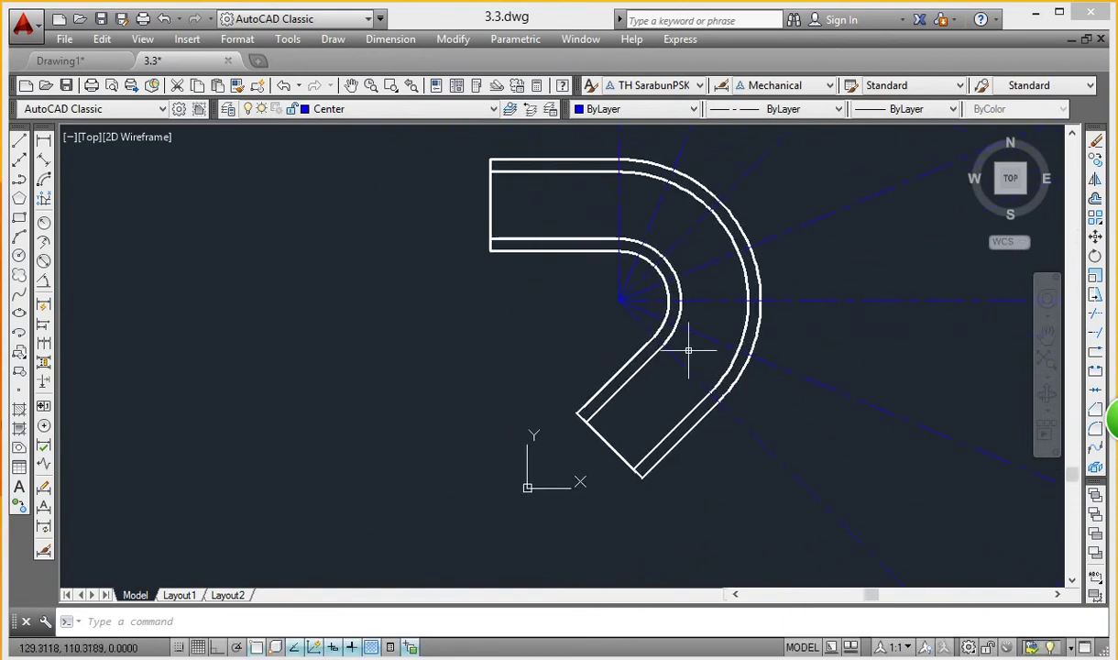
{"action": "middle_click_drag", "start_coordinate": [690, 350], "coordinate": [827, 390]}
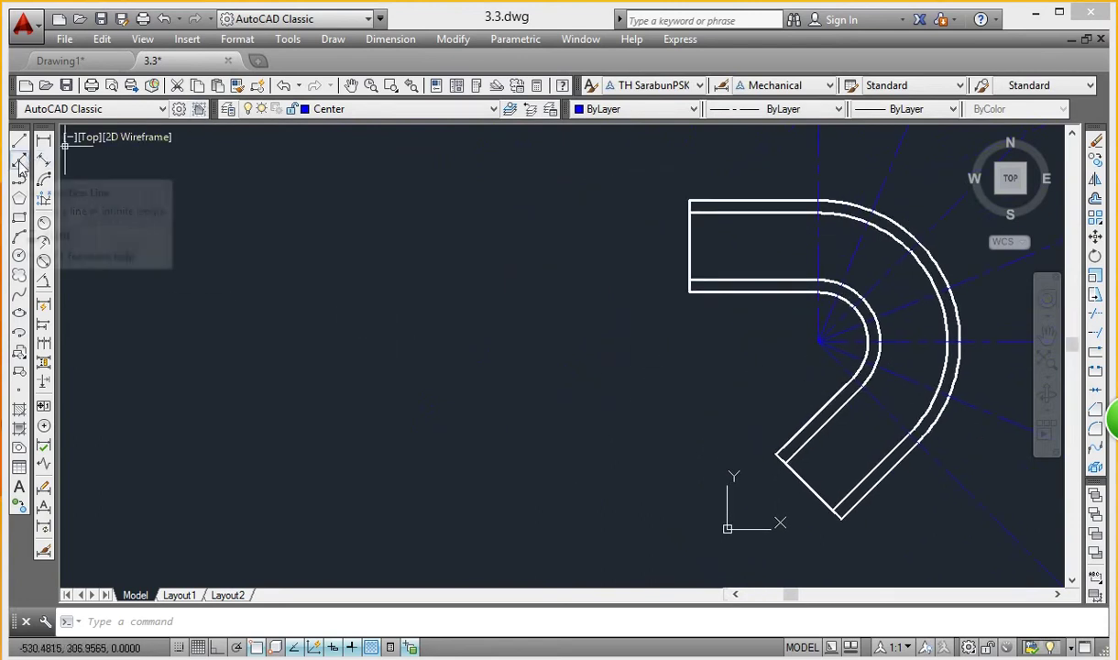
Step: Draw six construction lines radiating from a common base point left of the pipe
{"action": "left_click", "coordinate": [493, 110]}
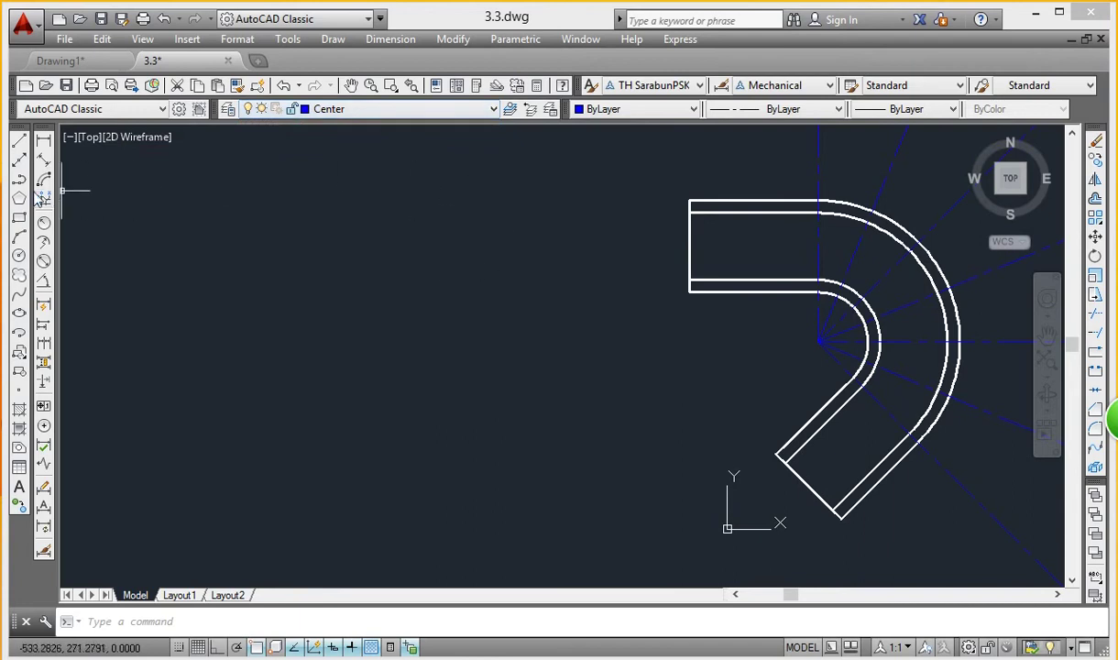
{"action": "left_click", "coordinate": [20, 165]}
{"action": "left_click", "coordinate": [366, 379]}
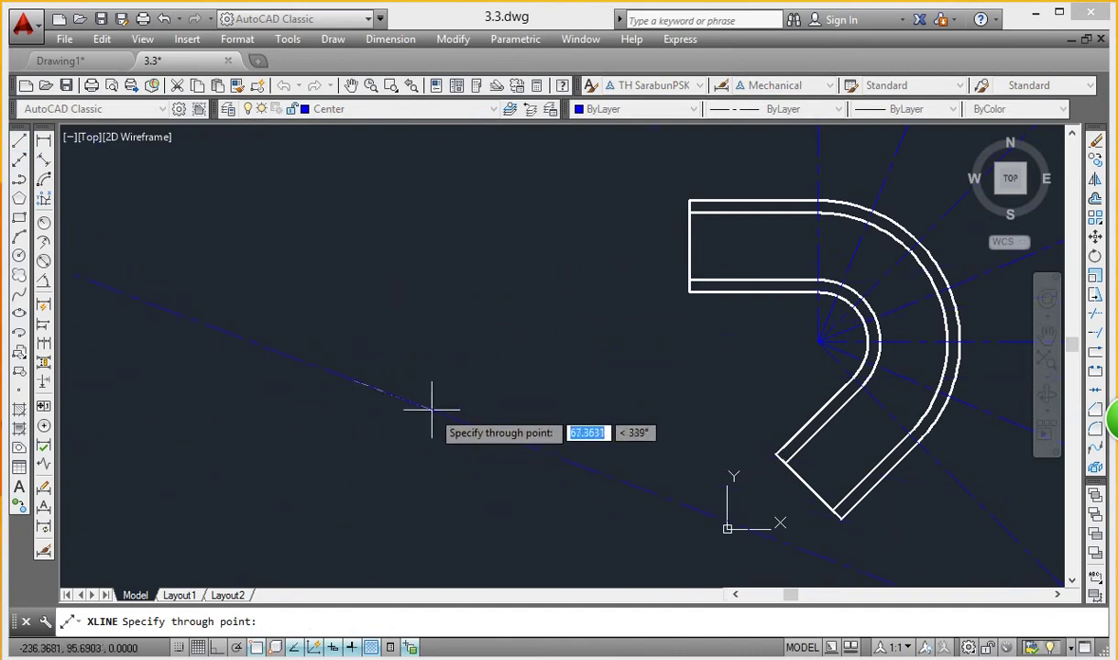
{"action": "left_click", "coordinate": [456, 400]}
{"action": "left_click", "coordinate": [459, 307]}
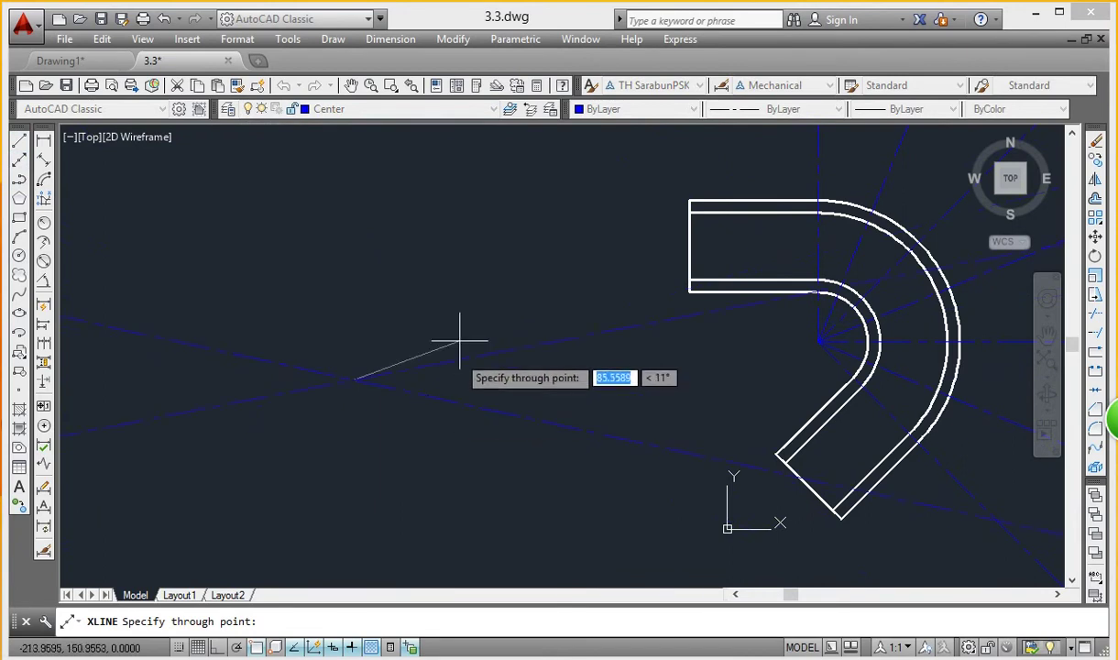
{"action": "left_click", "coordinate": [374, 282]}
{"action": "left_click", "coordinate": [232, 380]}
{"action": "left_click", "coordinate": [257, 504]}
{"action": "left_click", "coordinate": [391, 517]}
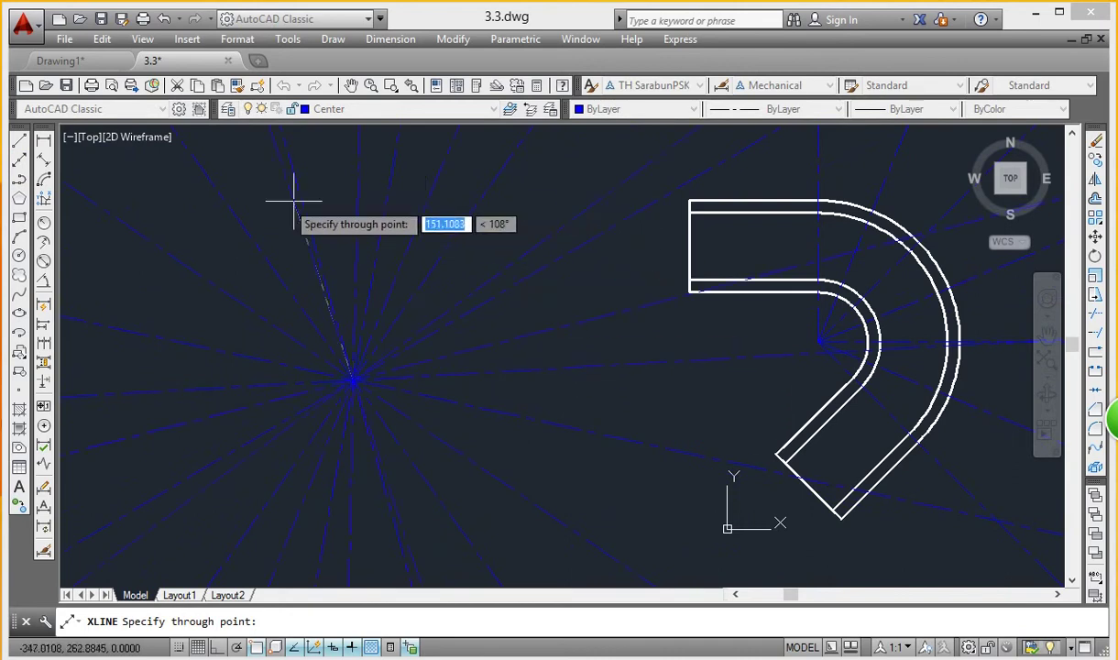
{"action": "key", "text": "Return"}
Step: Window-select the circle at the hub of the line fan and delete it
{"action": "scroll", "coordinate": [446, 357], "scroll_direction": "down", "scroll_amount": 5}
{"action": "scroll", "coordinate": [446, 357], "scroll_direction": "up", "scroll_amount": 5}
{"action": "scroll", "coordinate": [445, 357], "scroll_direction": "up", "scroll_amount": 5}
{"action": "middle_click_drag", "start_coordinate": [445, 358], "coordinate": [624, 244]}
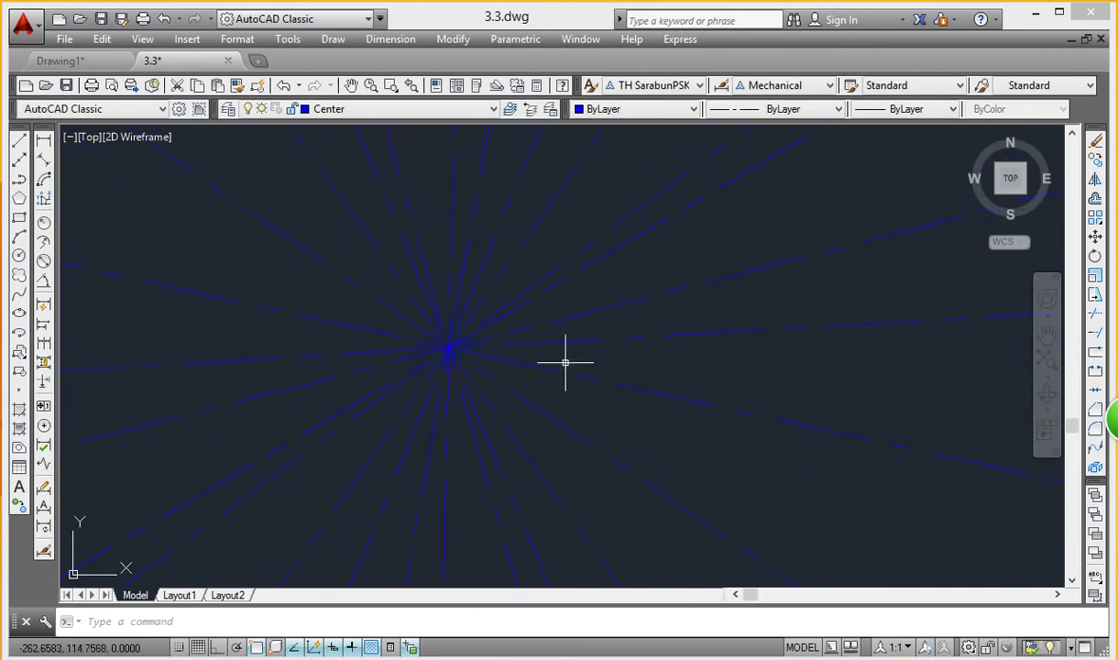
{"action": "left_click", "coordinate": [602, 285]}
{"action": "left_click", "coordinate": [296, 420]}
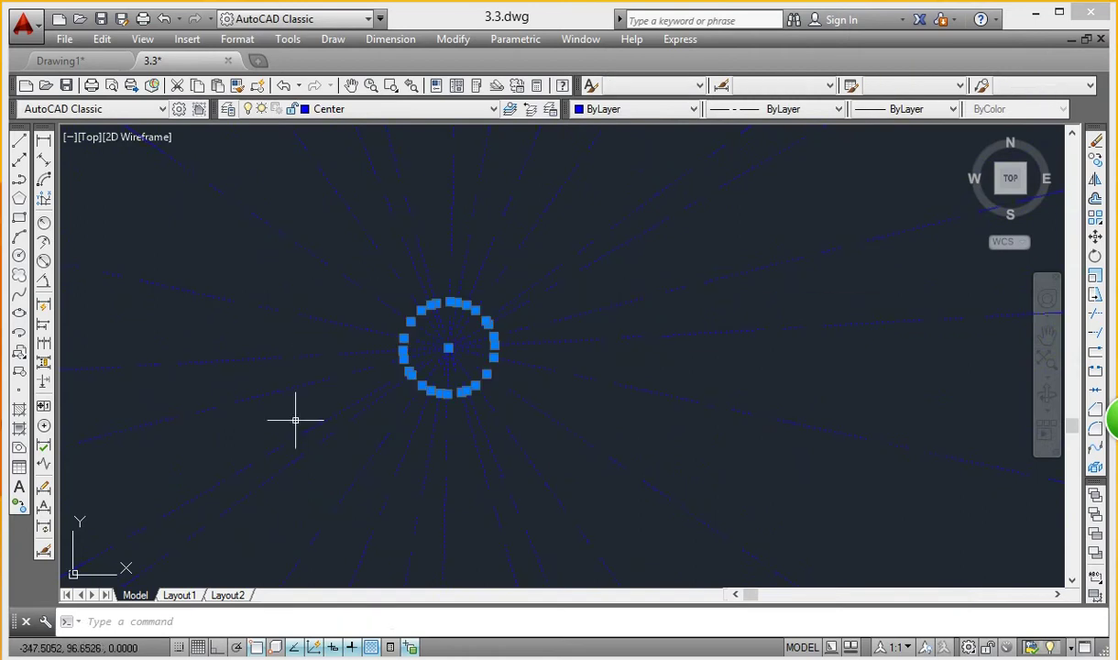
{"action": "key", "text": "Delete"}
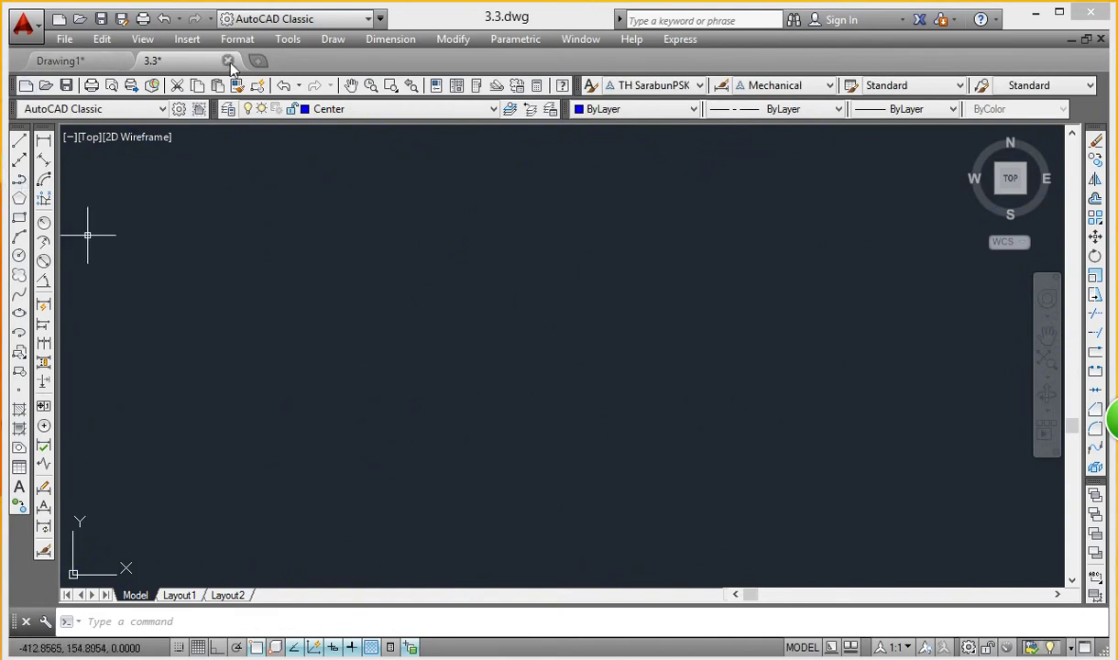
Step: Open drawing 3.4 through the File menu's Select File dialog
{"action": "left_click", "coordinate": [60, 37]}
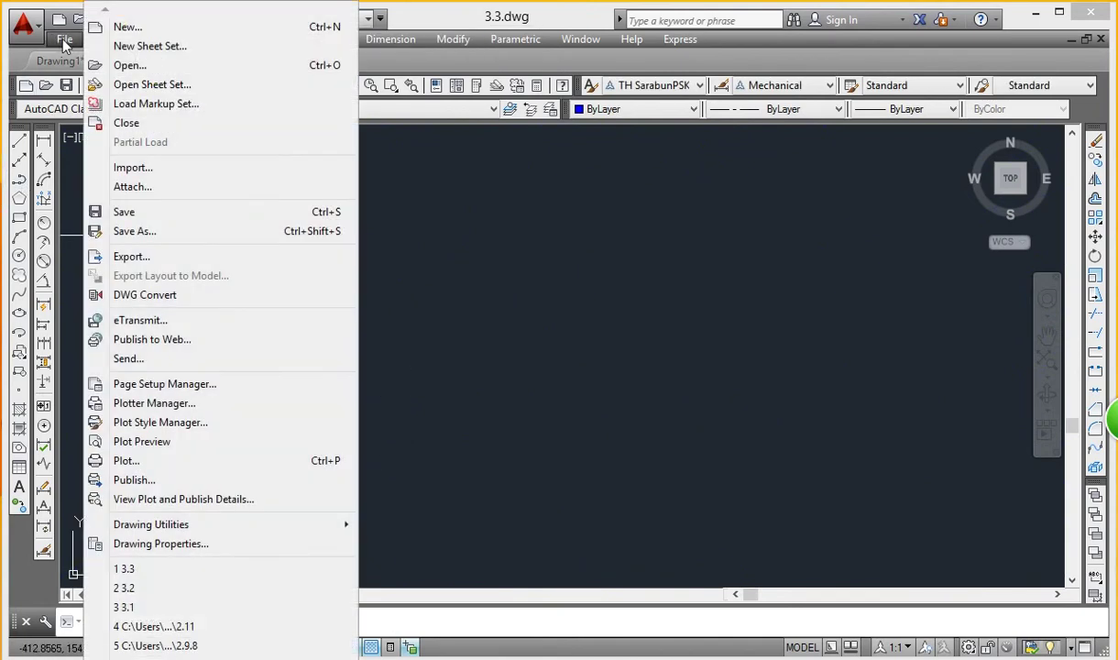
{"action": "left_click", "coordinate": [138, 65]}
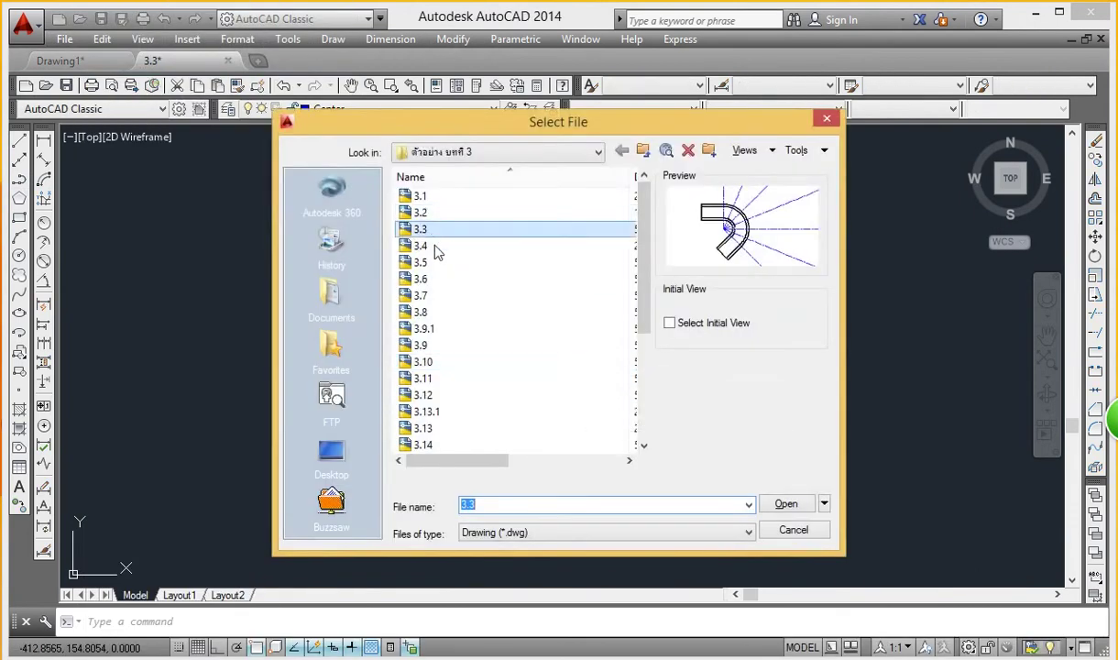
{"action": "left_click", "coordinate": [436, 248]}
{"action": "left_click", "coordinate": [786, 503]}
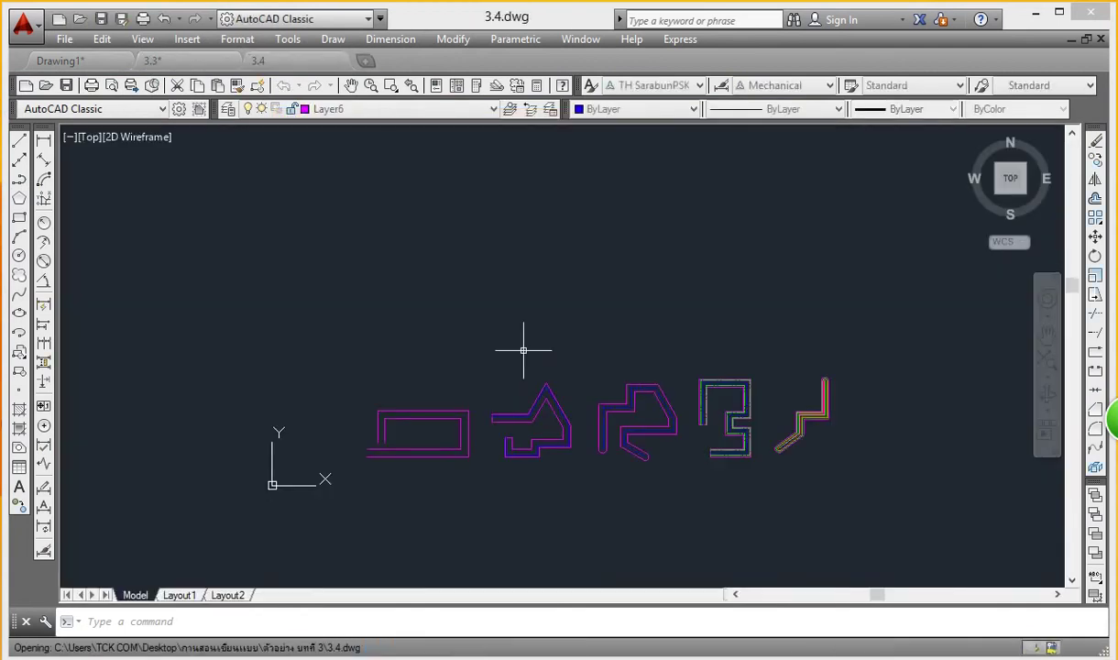
Step: Review the multiline styles ML2–ML8 and STANDARD, closing with STANDARD still current
{"action": "middle_click_drag", "start_coordinate": [517, 367], "coordinate": [497, 290]}
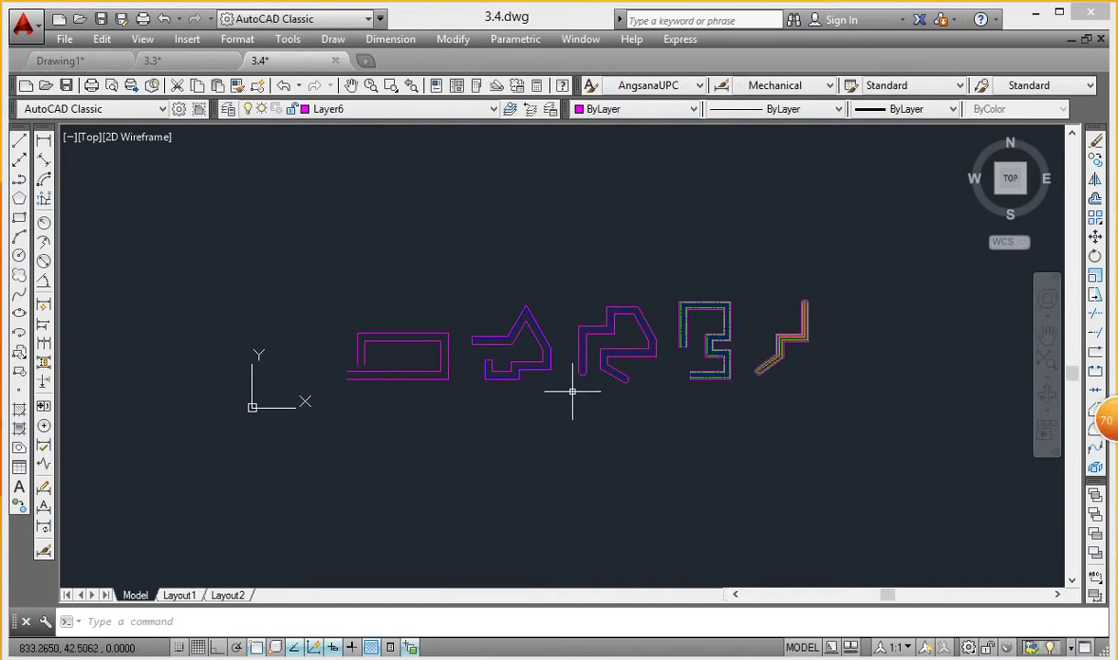
{"action": "left_click", "coordinate": [237, 39]}
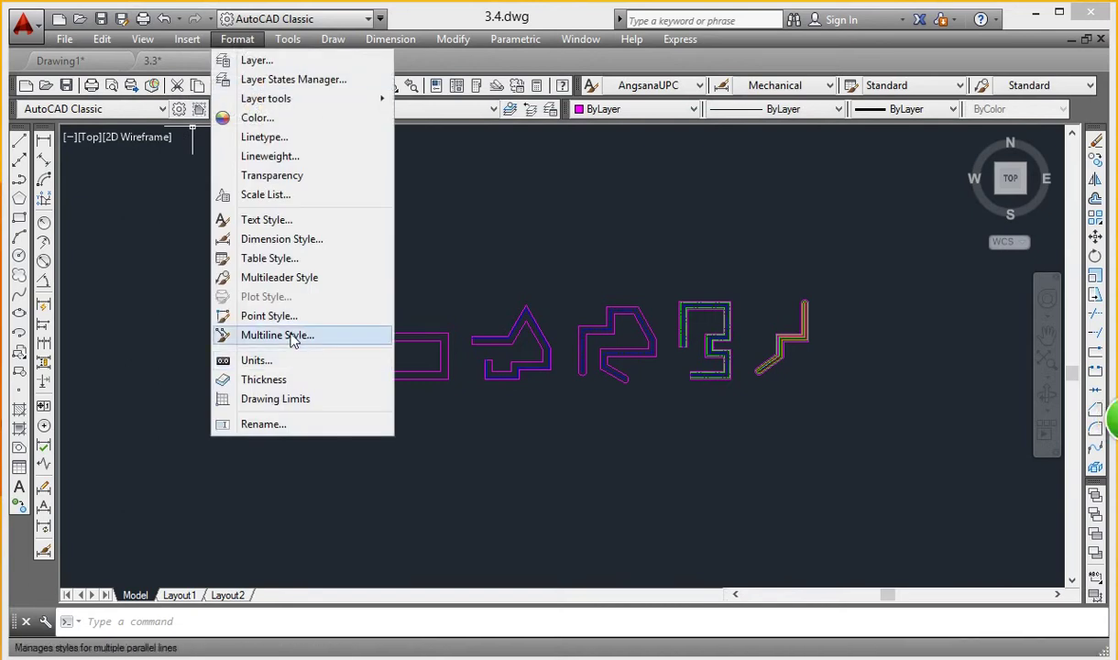
{"action": "left_click", "coordinate": [291, 335]}
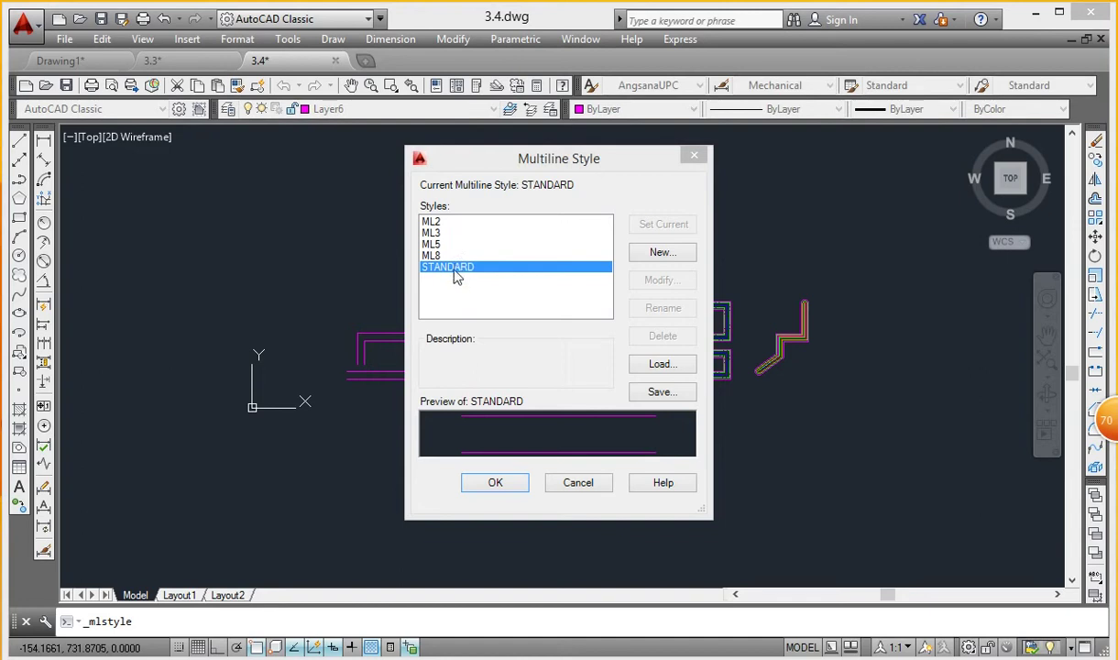
{"action": "left_click", "coordinate": [456, 270]}
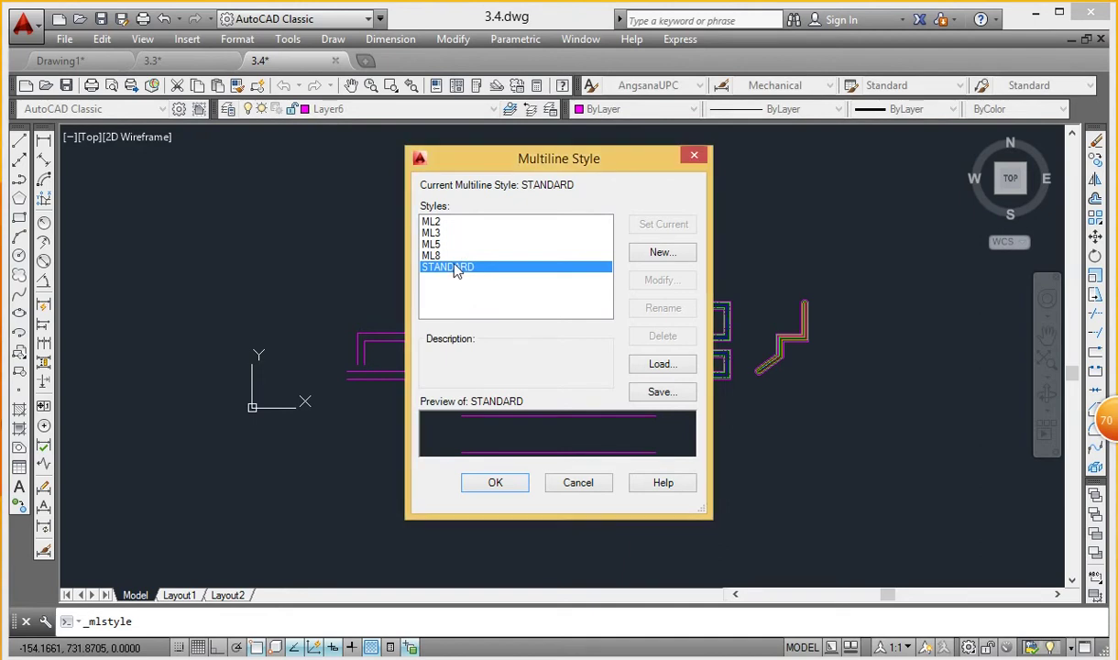
{"action": "left_click", "coordinate": [490, 483]}
Step: Pan and zoom in on the first three sample shapes
{"action": "middle_click_drag", "start_coordinate": [488, 483], "coordinate": [539, 388]}
{"action": "scroll", "coordinate": [491, 300], "scroll_direction": "up", "scroll_amount": 4}
{"action": "middle_click_drag", "start_coordinate": [492, 300], "coordinate": [483, 345]}
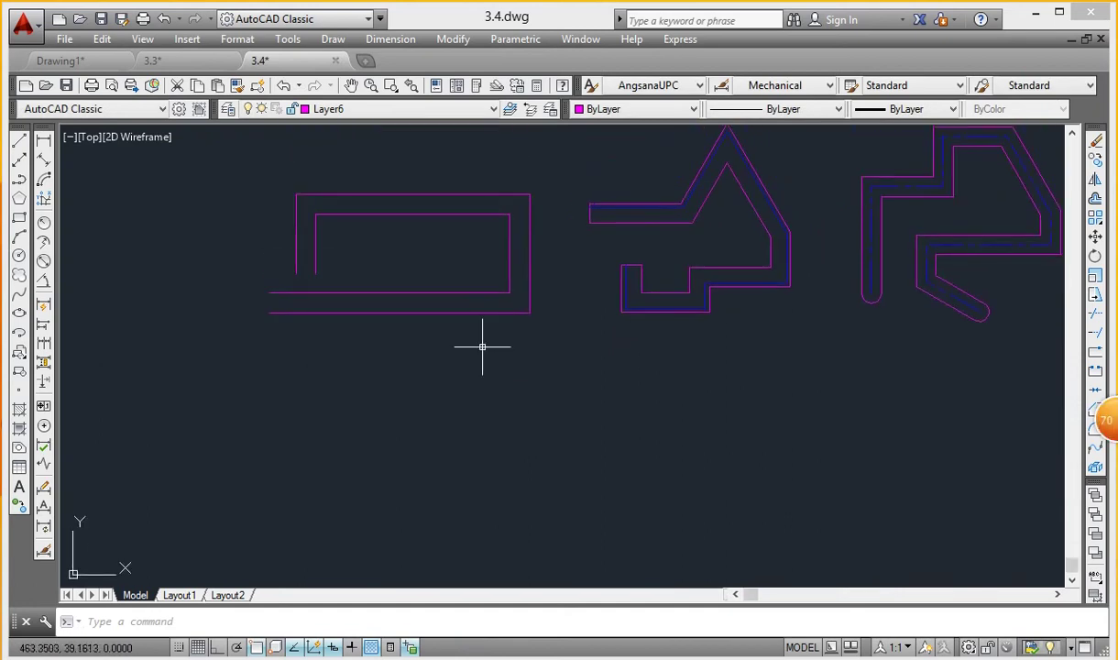
Step: With Ortho on, draw a multiline below the first shape running right, down, then back left
{"action": "left_click", "coordinate": [333, 40]}
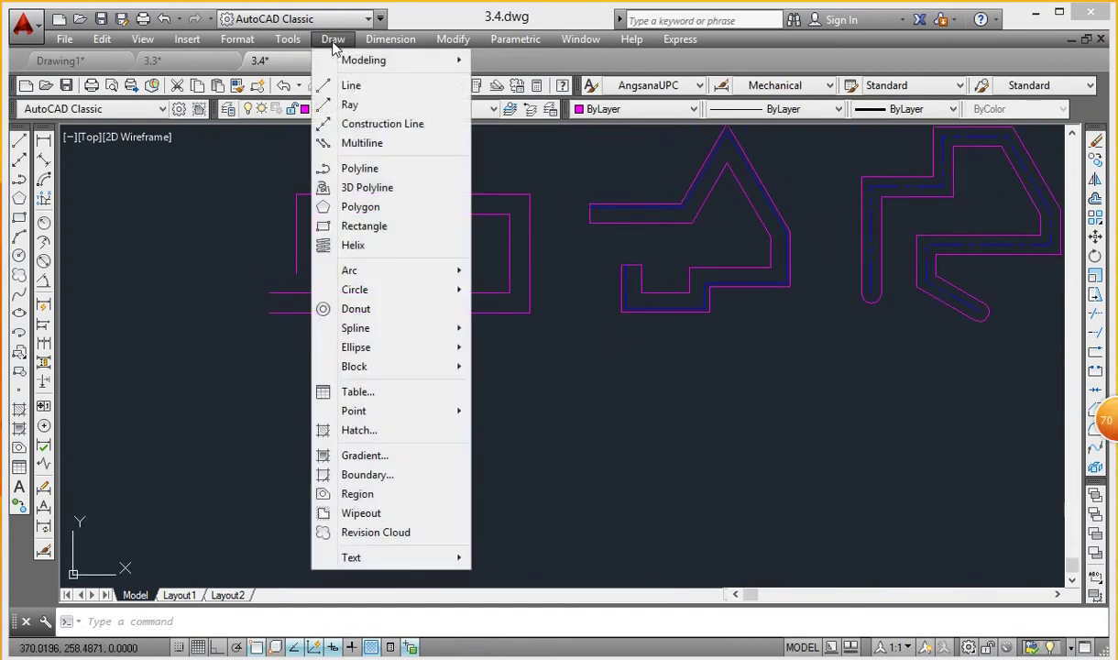
{"action": "left_click", "coordinate": [385, 143]}
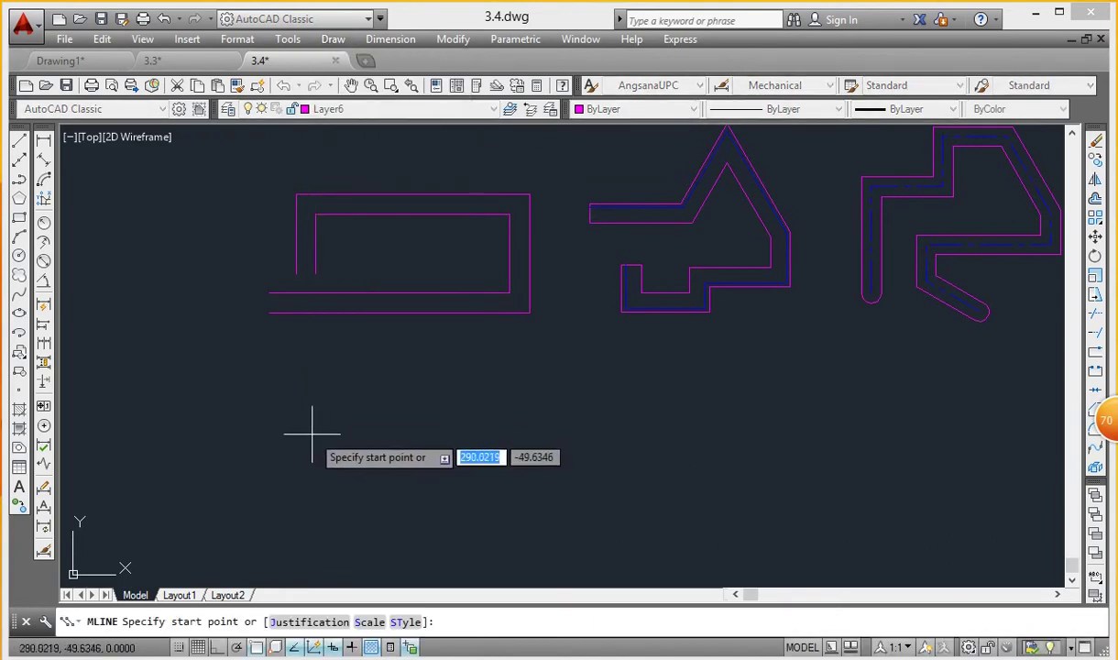
{"action": "left_click", "coordinate": [302, 392]}
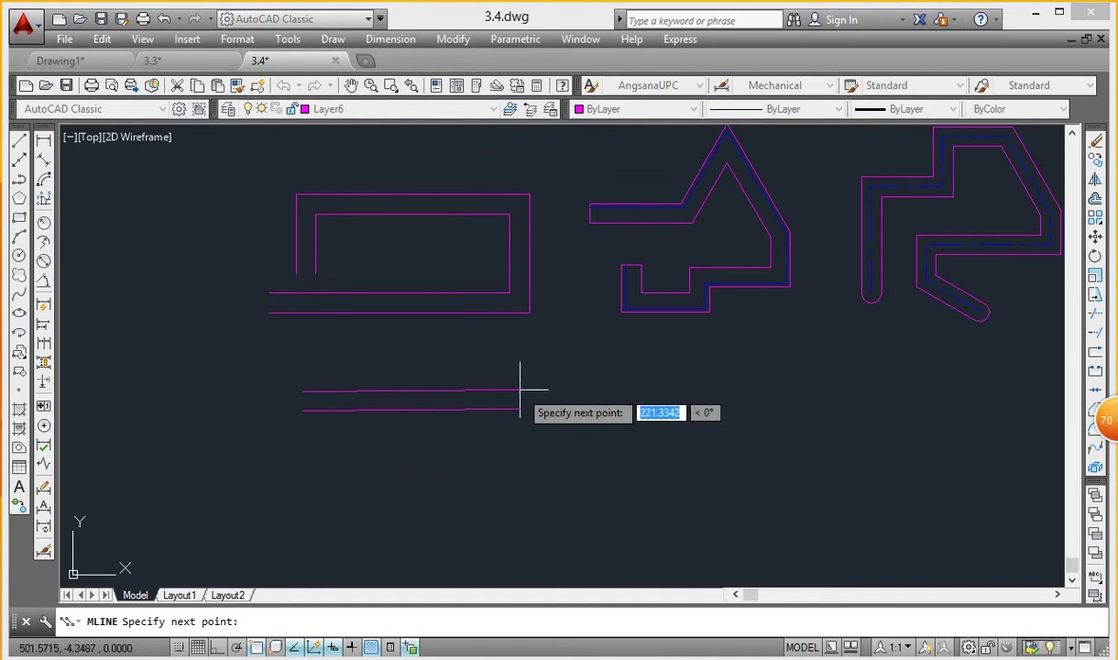
{"action": "key", "text": "F8"}
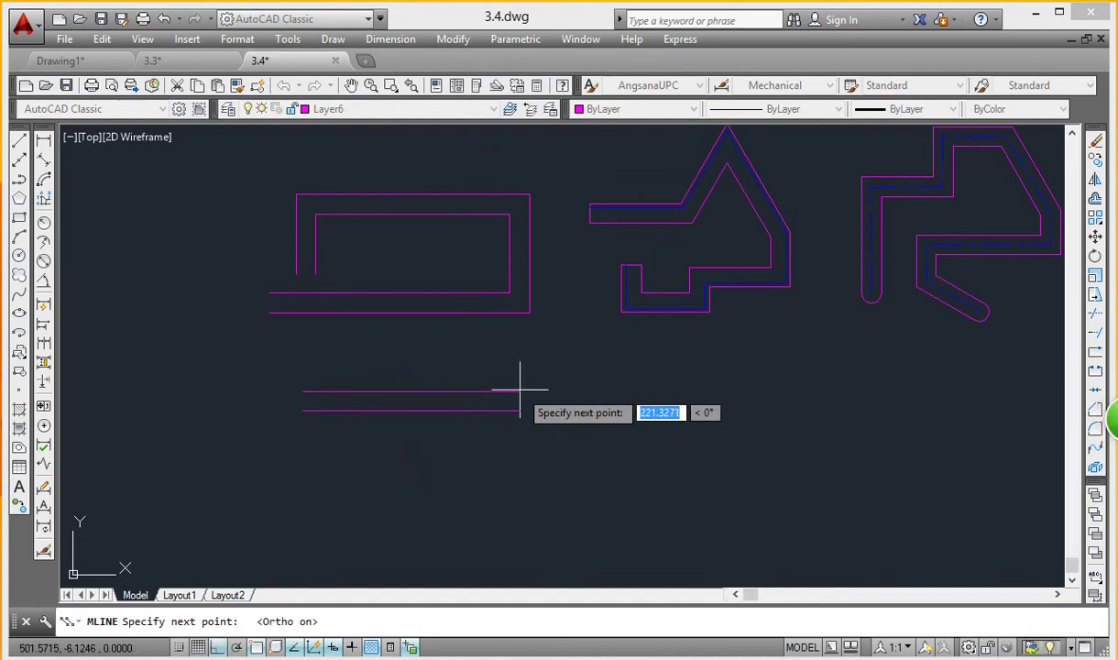
{"action": "left_click", "coordinate": [531, 392]}
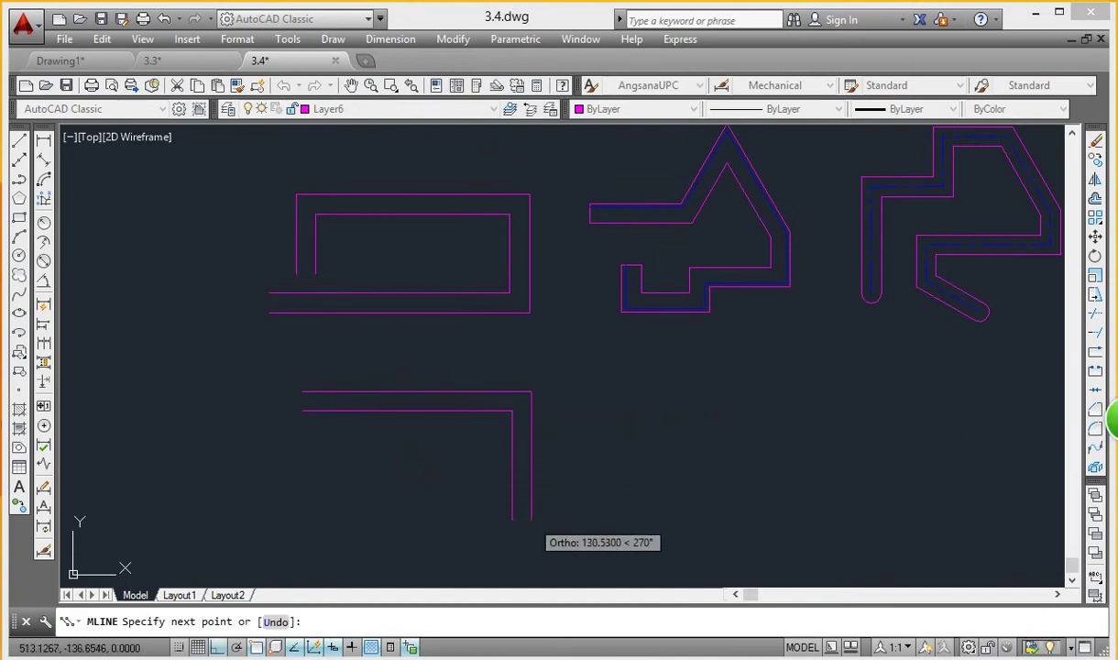
{"action": "left_click", "coordinate": [514, 519]}
{"action": "left_click", "coordinate": [165, 451]}
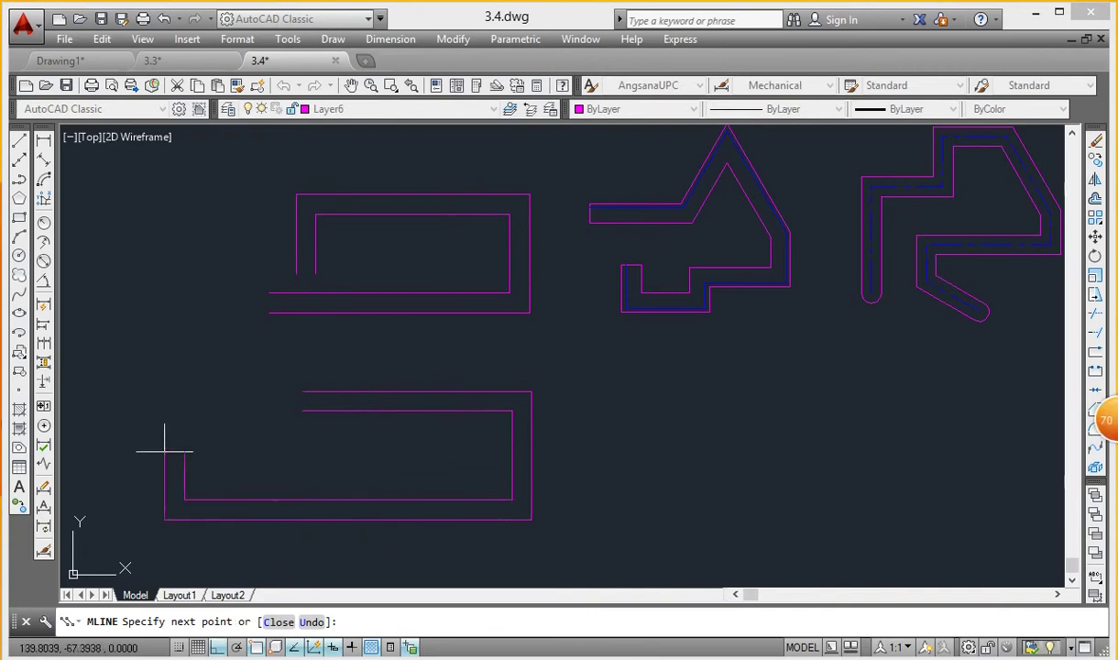
{"action": "right_click", "coordinate": [185, 337]}
{"action": "left_click", "coordinate": [232, 360]}
Step: Zoom to inspect the new path, then restart the Multiline command
{"action": "scroll", "coordinate": [235, 360], "scroll_direction": "down", "scroll_amount": 2}
{"action": "scroll", "coordinate": [385, 379], "scroll_direction": "up", "scroll_amount": 2}
{"action": "scroll", "coordinate": [374, 379], "scroll_direction": "up", "scroll_amount": 2}
{"action": "scroll", "coordinate": [377, 388], "scroll_direction": "down", "scroll_amount": 3}
{"action": "scroll", "coordinate": [304, 374], "scroll_direction": "up", "scroll_amount": 5}
{"action": "scroll", "coordinate": [399, 228], "scroll_direction": "down", "scroll_amount": 1}
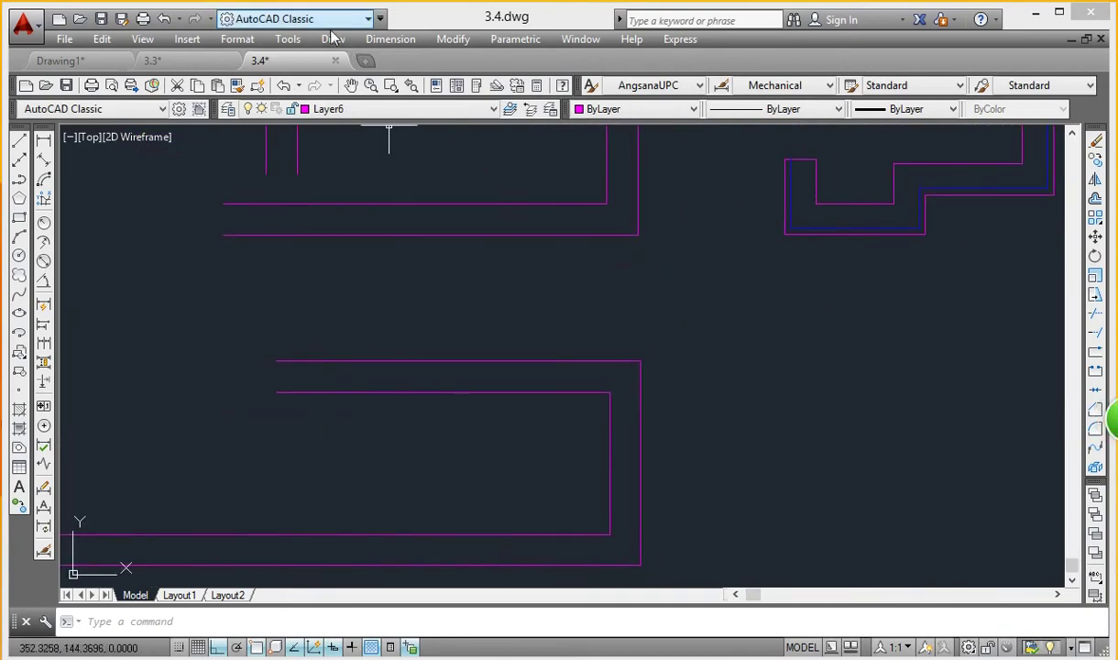
{"action": "left_click", "coordinate": [333, 38]}
{"action": "left_click", "coordinate": [375, 144]}
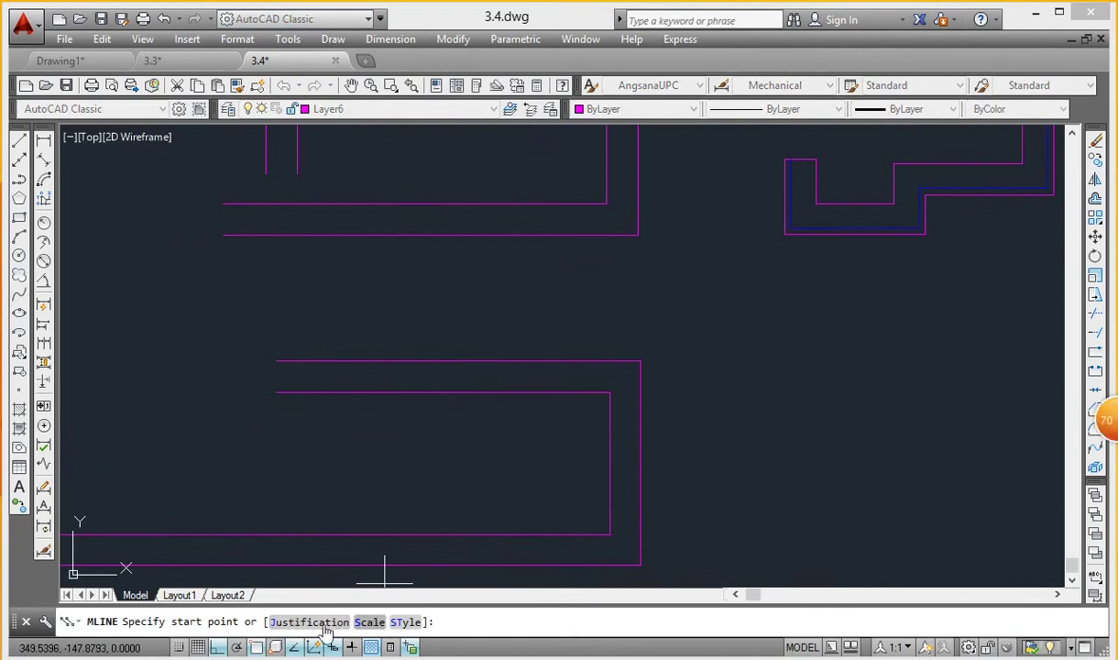
Step: Set multiline justification to Bottom, keep scale 20.00 and the current style, then cancel
{"action": "left_click", "coordinate": [310, 623]}
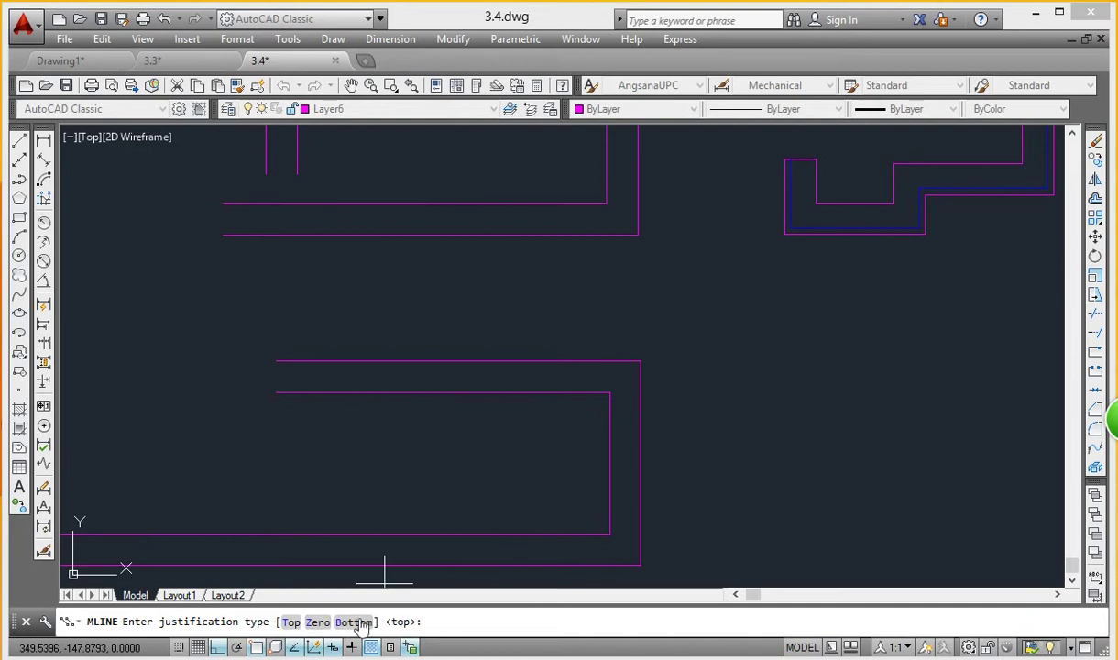
{"action": "left_click", "coordinate": [354, 623]}
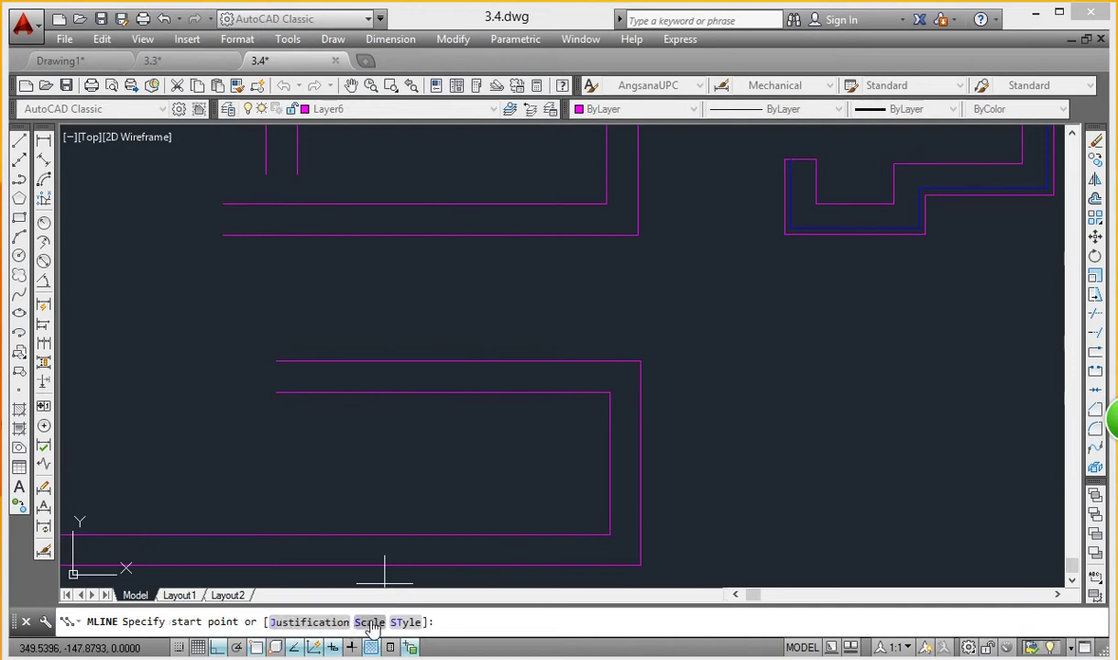
{"action": "left_click", "coordinate": [369, 623]}
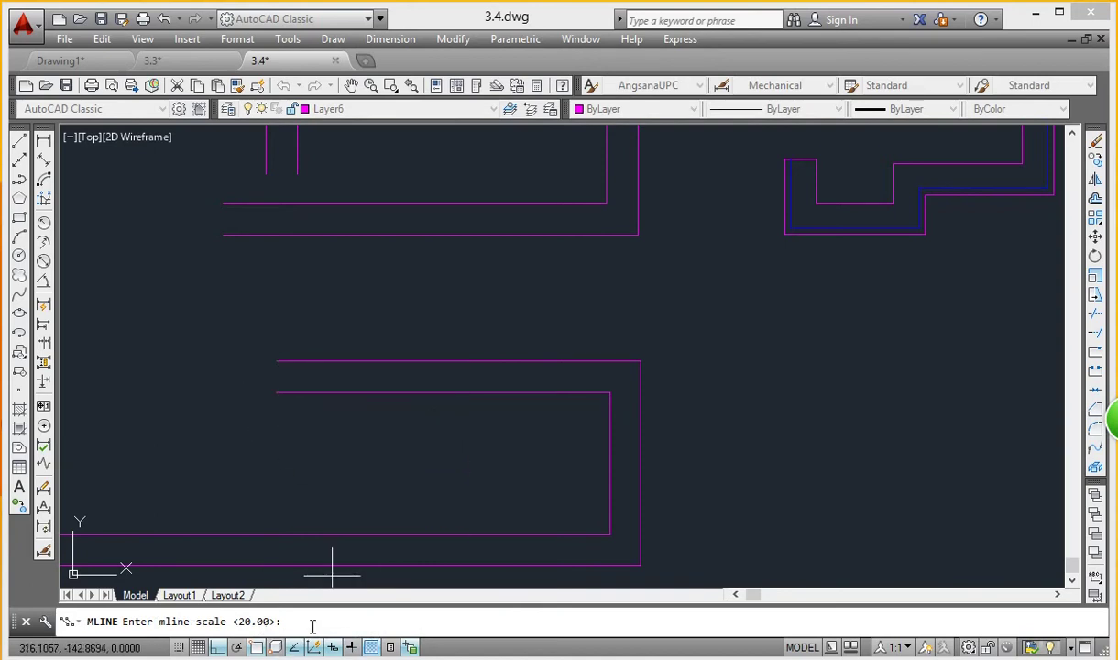
{"action": "key", "text": "Return"}
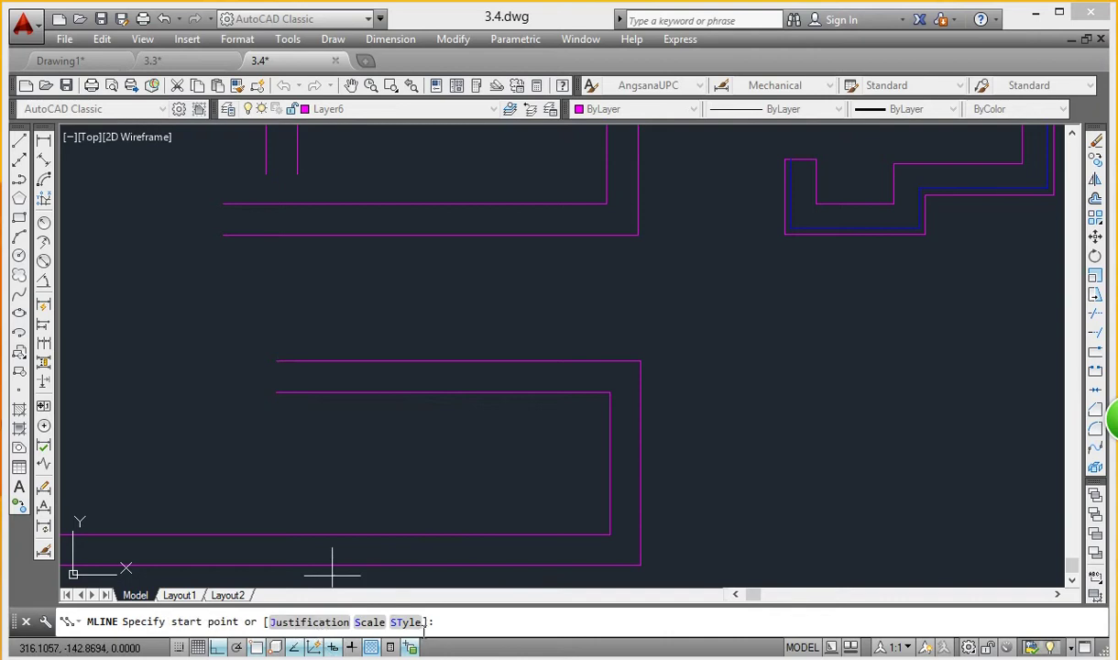
{"action": "left_click", "coordinate": [413, 622]}
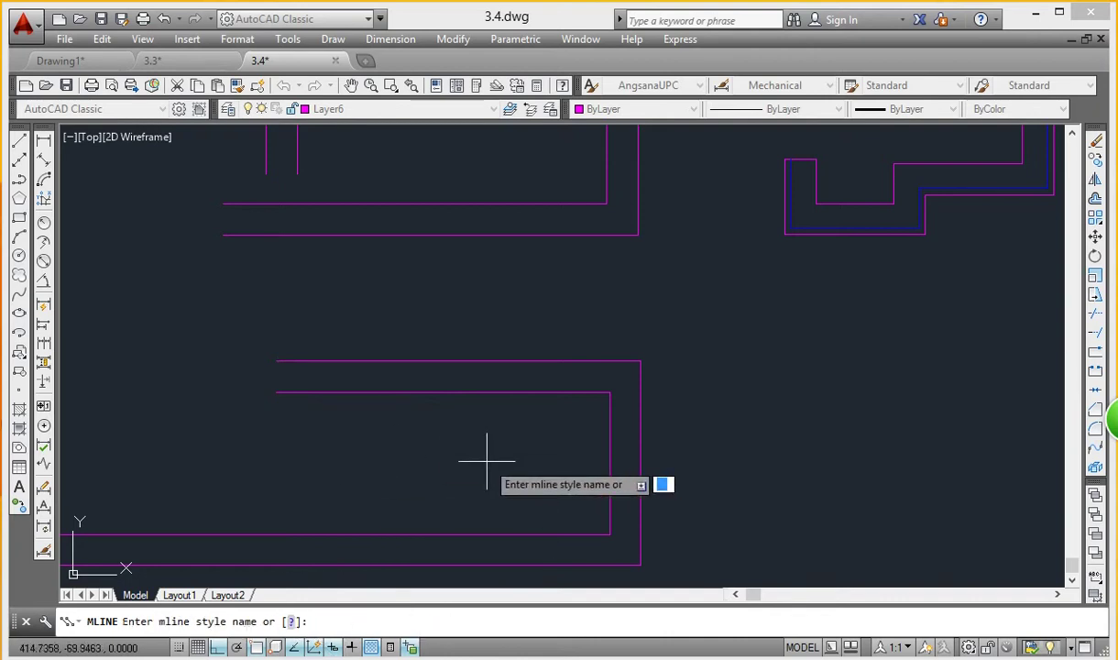
{"action": "key", "text": "Return"}
{"action": "key", "text": "Escape"}
{"action": "scroll", "coordinate": [310, 370], "scroll_direction": "down", "scroll_amount": 3}
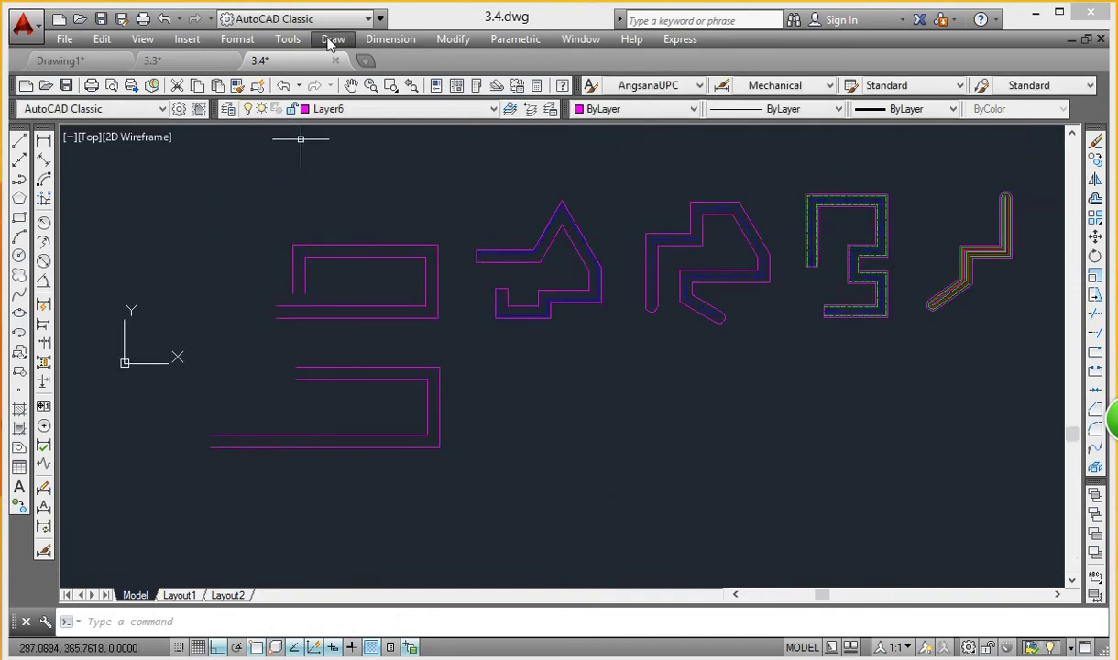
Step: Select ML8 in the Multiline Style dialog and set it as current
{"action": "left_click", "coordinate": [235, 43]}
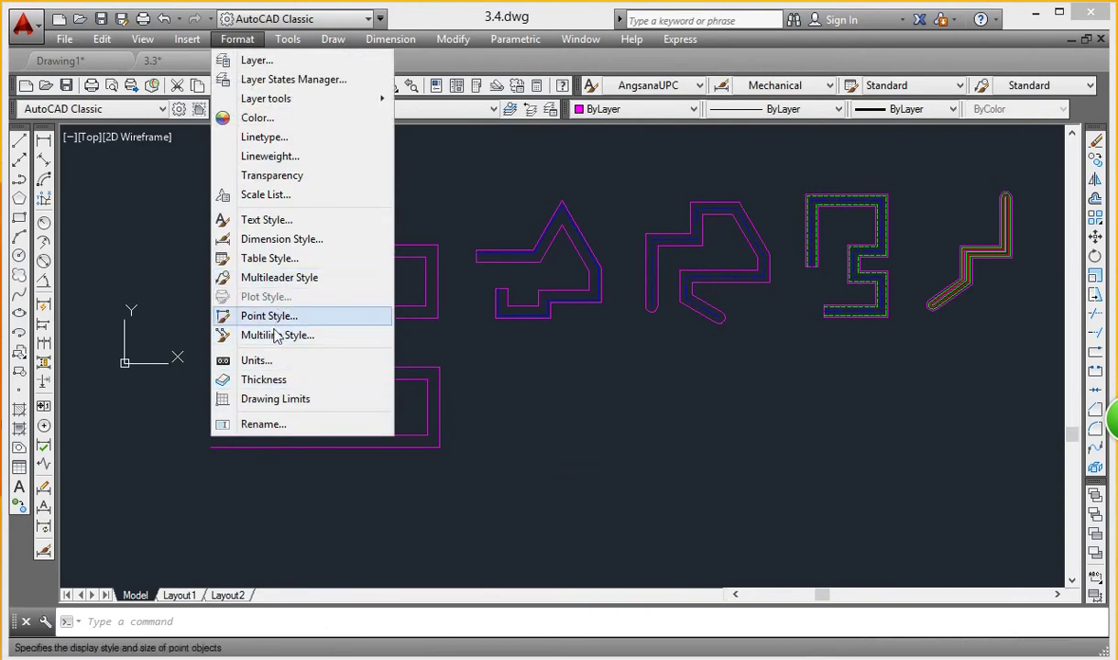
{"action": "left_click", "coordinate": [284, 334]}
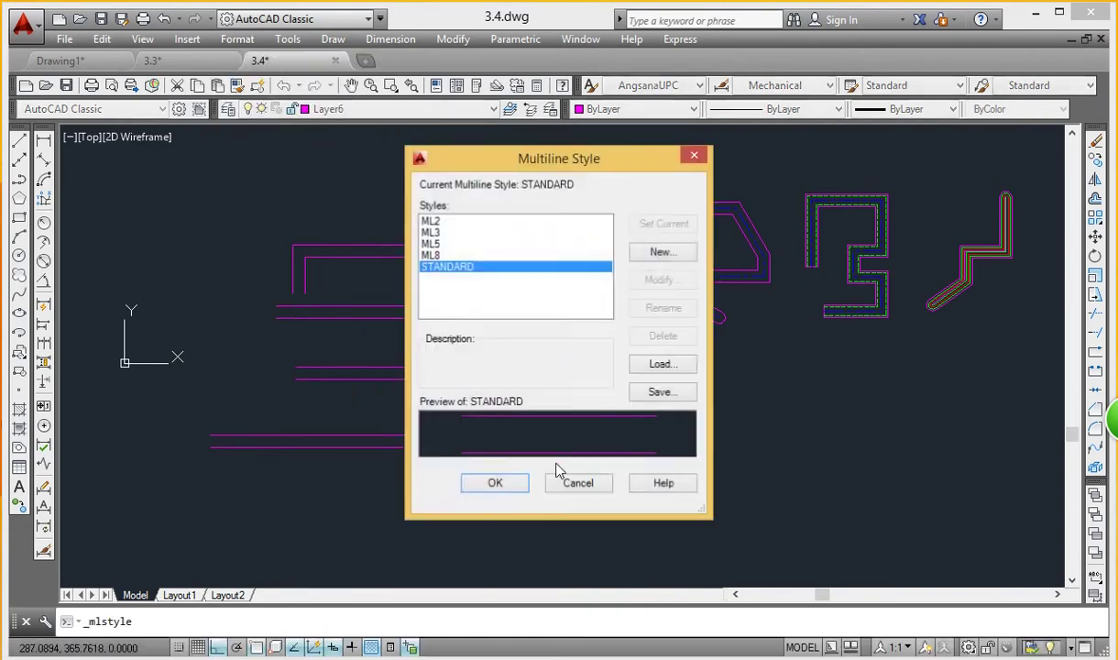
{"action": "left_click", "coordinate": [434, 256]}
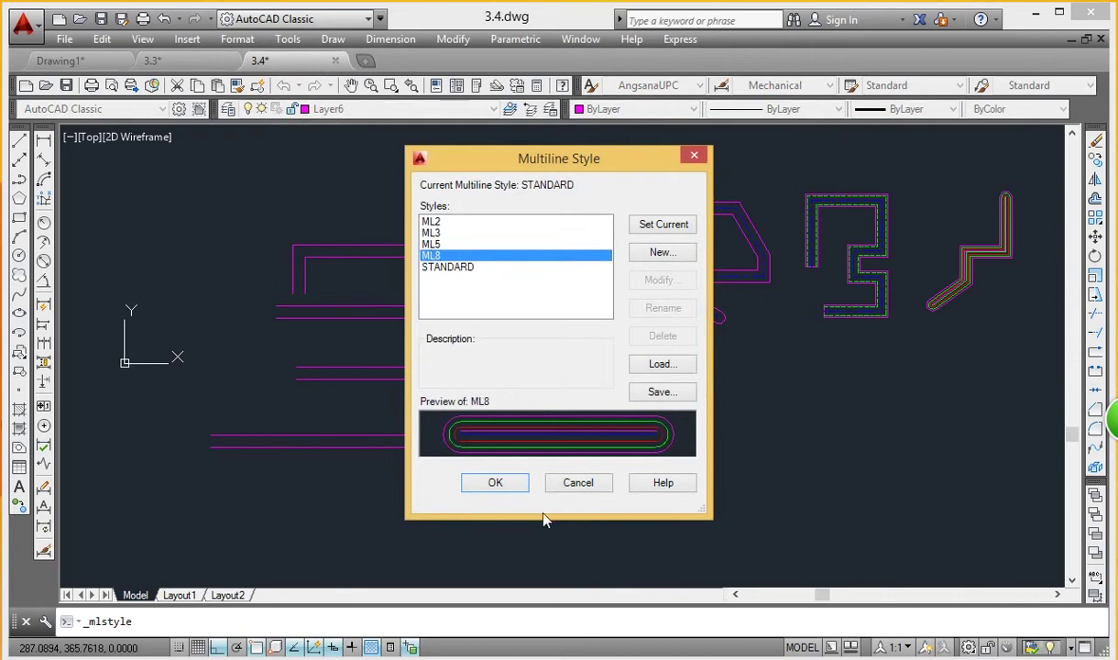
{"action": "left_click", "coordinate": [660, 226]}
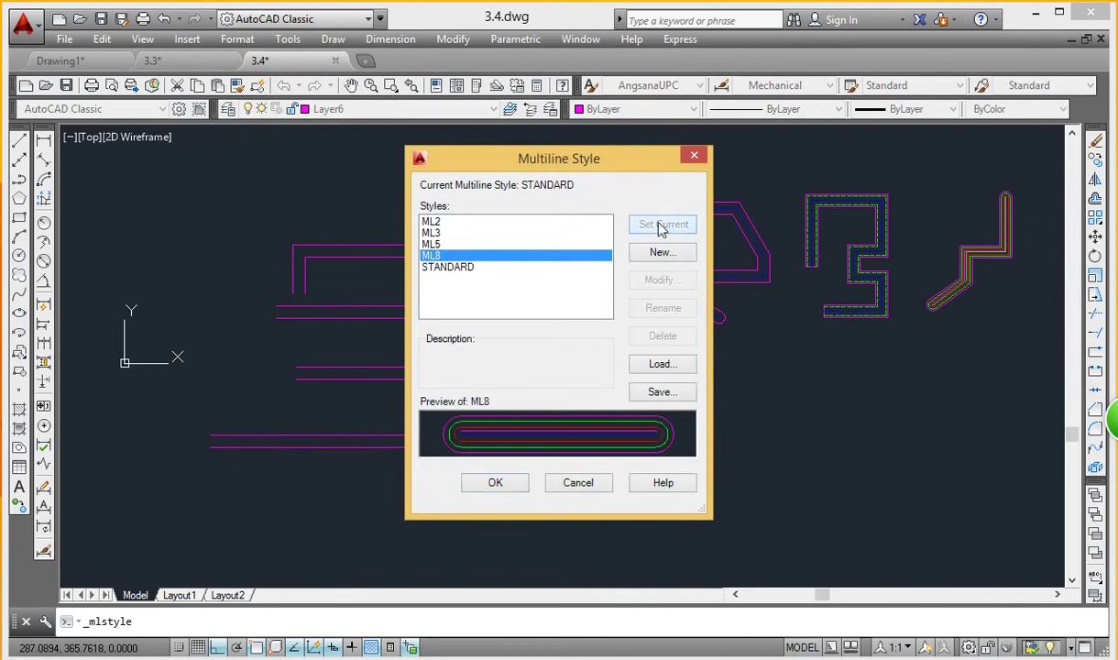
{"action": "left_click", "coordinate": [510, 490]}
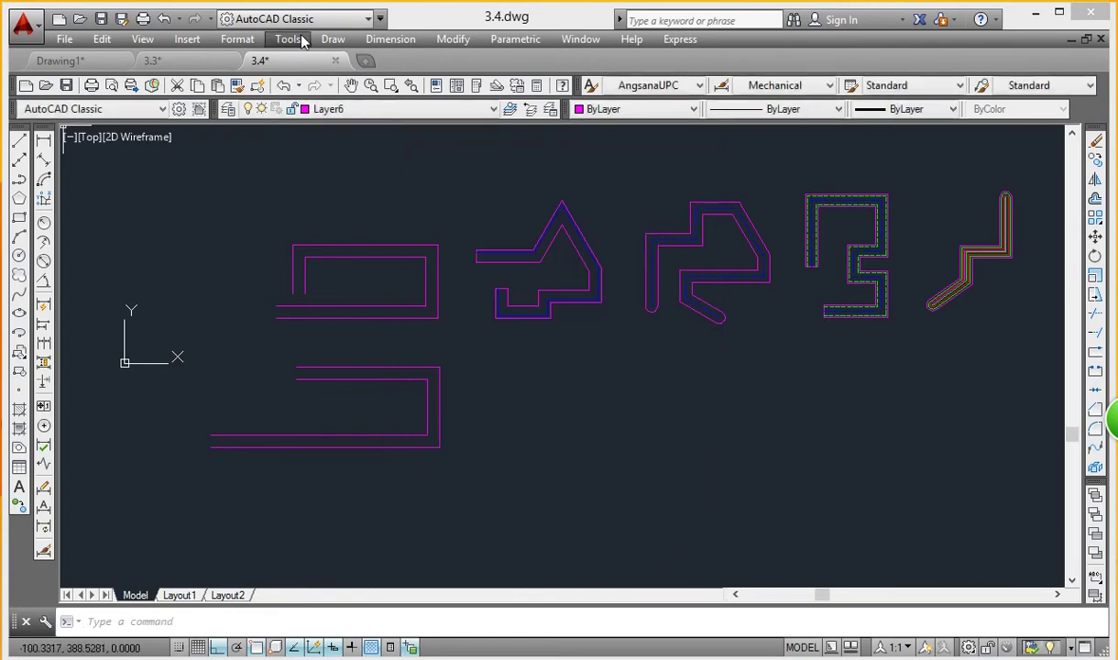
Step: Draw an ML8 multiline in a rectangular spiral: right, down, left, then up
{"action": "left_click", "coordinate": [333, 39]}
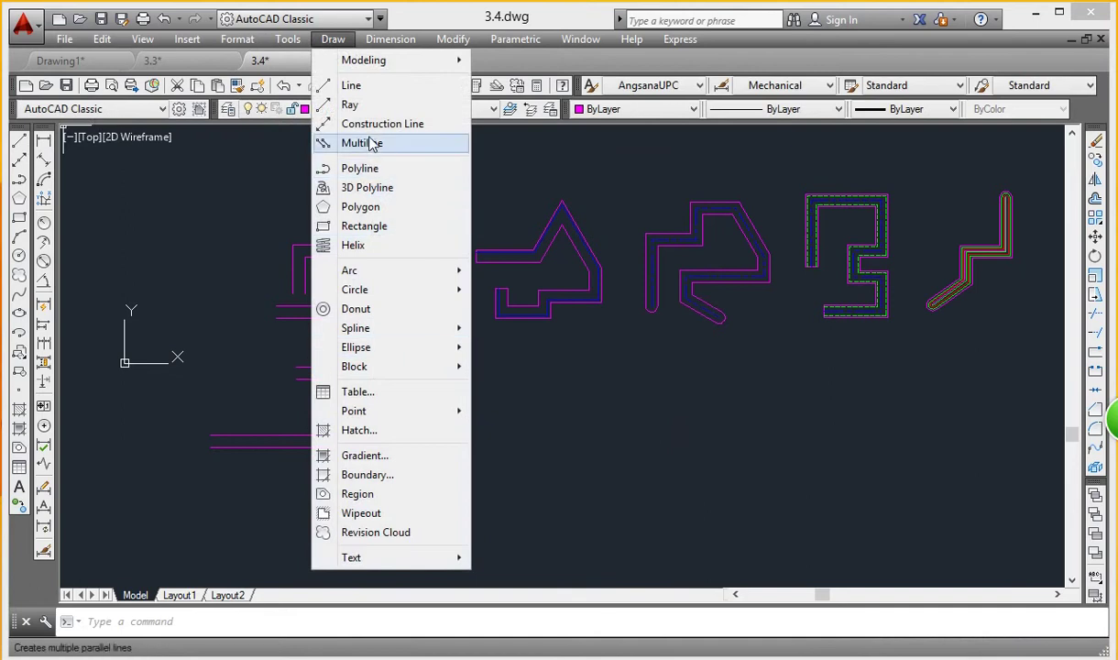
{"action": "left_click", "coordinate": [362, 142]}
{"action": "left_click", "coordinate": [547, 406]}
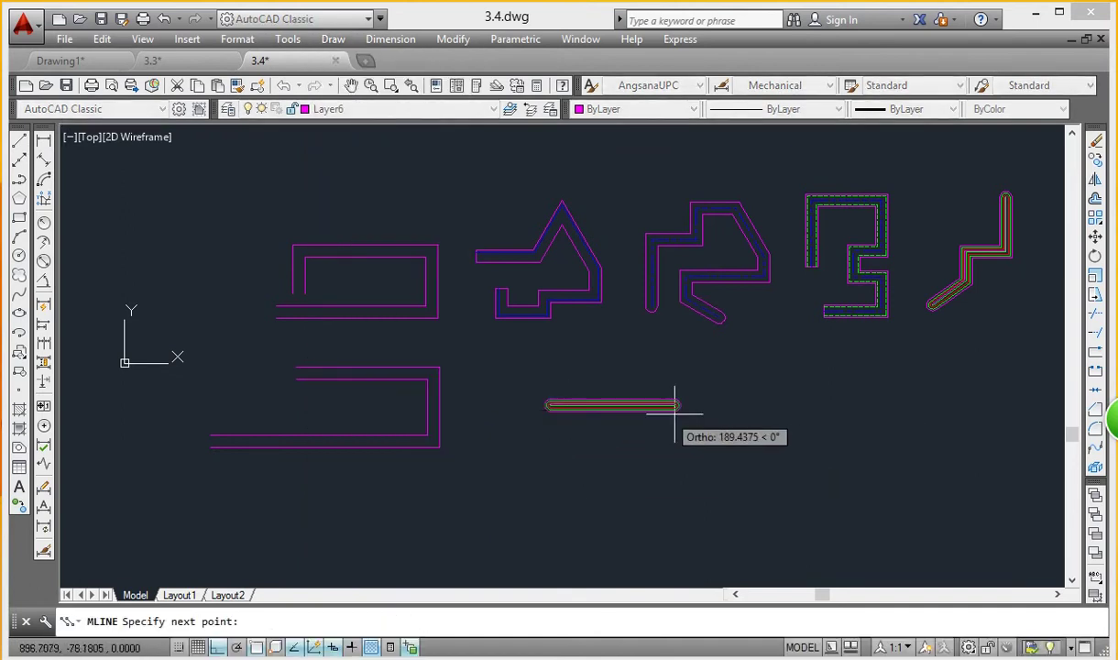
{"action": "left_click", "coordinate": [743, 406]}
{"action": "left_click", "coordinate": [737, 497]}
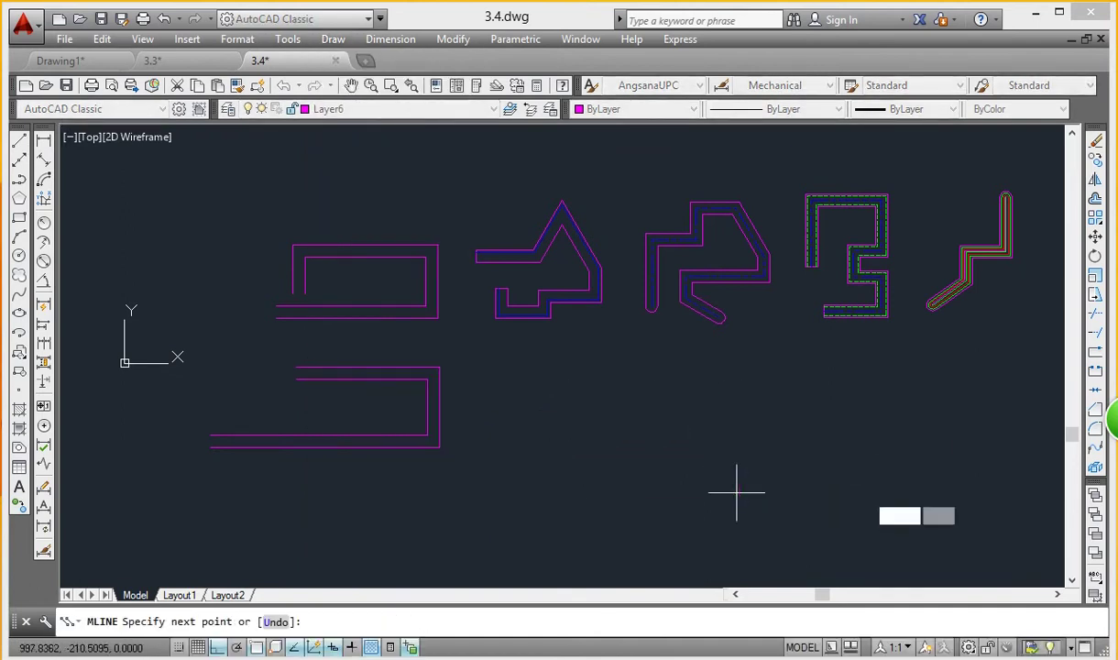
{"action": "left_click", "coordinate": [598, 486]}
{"action": "left_click", "coordinate": [599, 424]}
{"action": "right_click", "coordinate": [707, 431]}
{"action": "left_click", "coordinate": [746, 444]}
Step: Zoom and pan to inspect the new spiral alongside the sample shapes
{"action": "scroll", "coordinate": [682, 426], "scroll_direction": "up", "scroll_amount": 5}
{"action": "scroll", "coordinate": [681, 430], "scroll_direction": "up", "scroll_amount": 5}
{"action": "scroll", "coordinate": [681, 430], "scroll_direction": "down", "scroll_amount": 2}
{"action": "scroll", "coordinate": [584, 350], "scroll_direction": "down", "scroll_amount": 2}
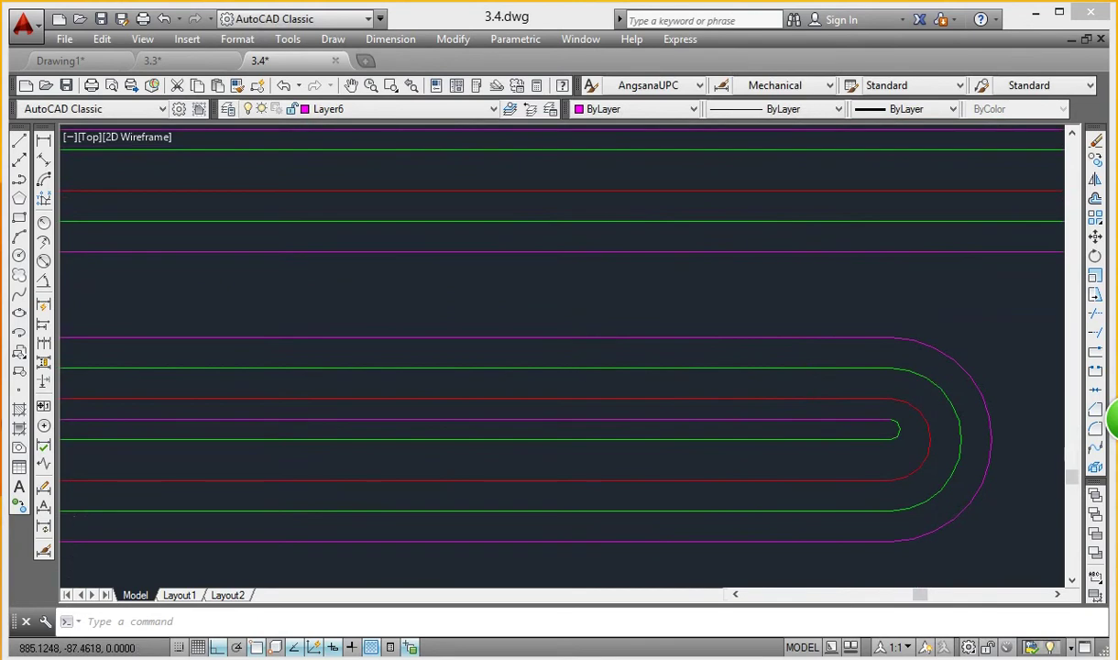
{"action": "scroll", "coordinate": [584, 347], "scroll_direction": "down", "scroll_amount": 4}
{"action": "scroll", "coordinate": [546, 349], "scroll_direction": "down", "scroll_amount": 1}
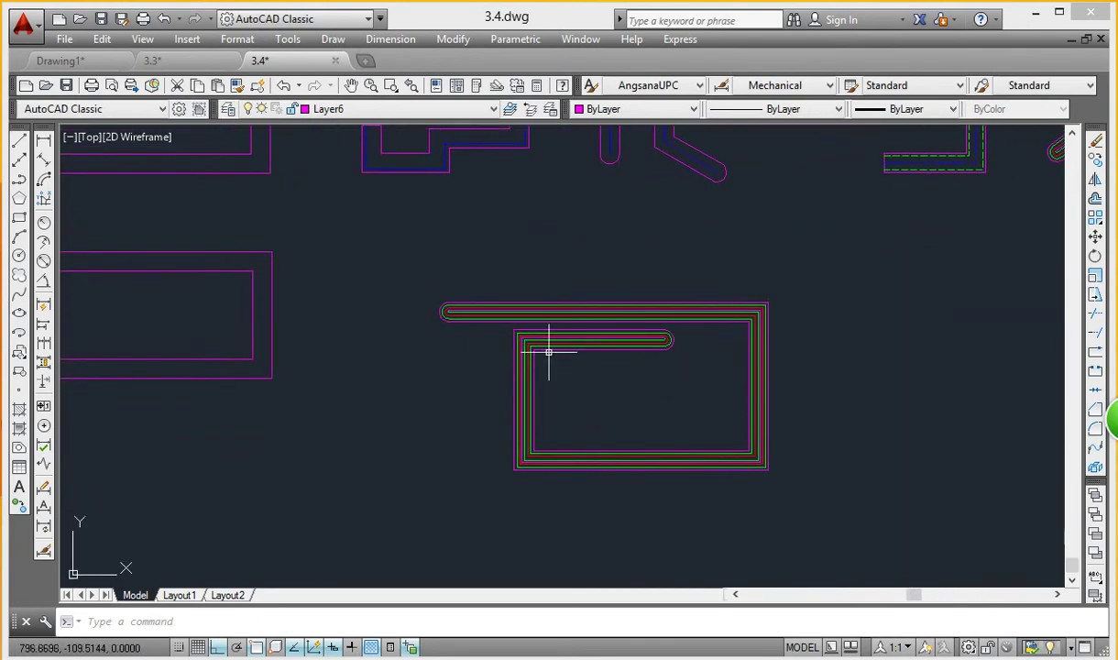
{"action": "scroll", "coordinate": [504, 404], "scroll_direction": "up", "scroll_amount": 1}
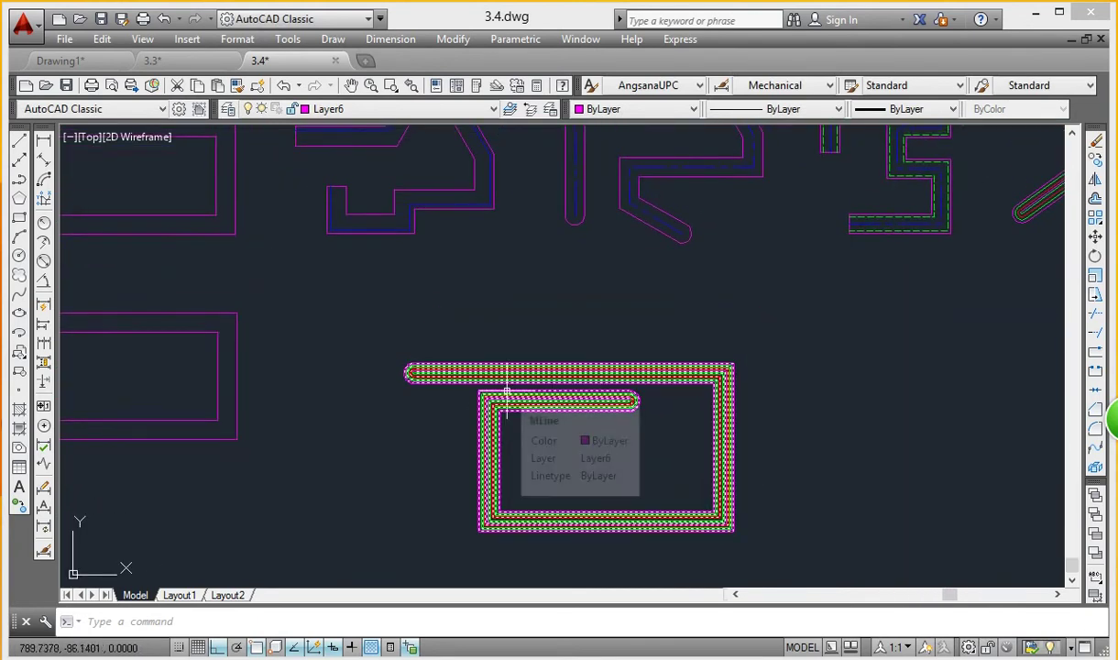
{"action": "scroll", "coordinate": [557, 374], "scroll_direction": "down", "scroll_amount": 4}
{"action": "middle_click_drag", "start_coordinate": [368, 363], "coordinate": [411, 368]}
{"action": "scroll", "coordinate": [413, 366], "scroll_direction": "up", "scroll_amount": 5}
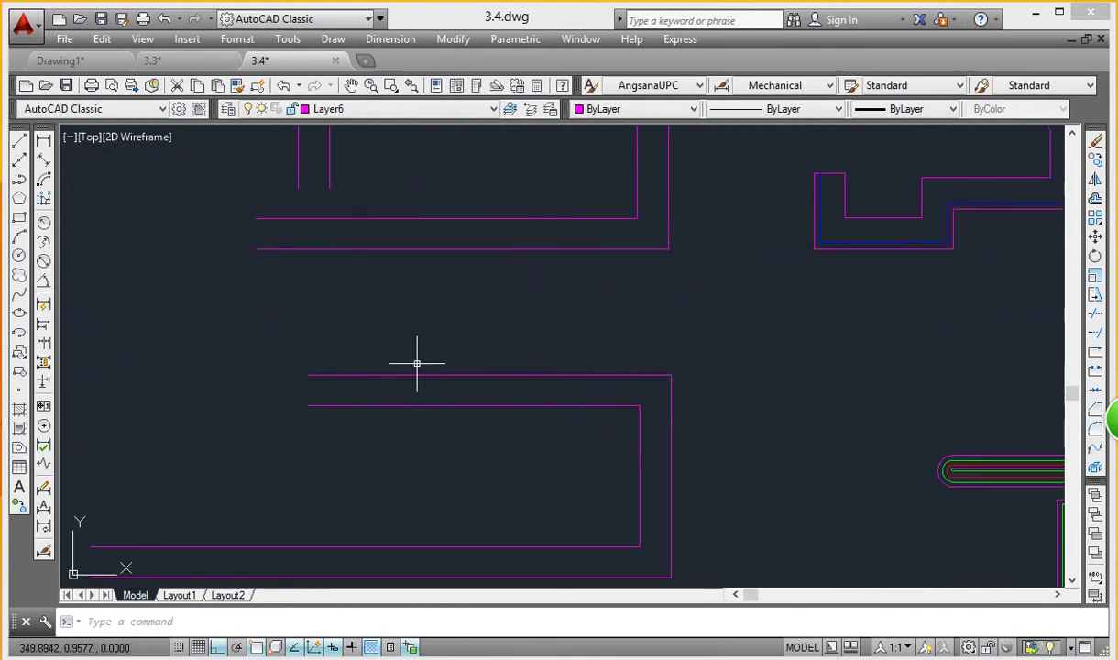
{"action": "scroll", "coordinate": [409, 363], "scroll_direction": "down", "scroll_amount": 3}
{"action": "middle_click_drag", "start_coordinate": [775, 381], "coordinate": [564, 352]}
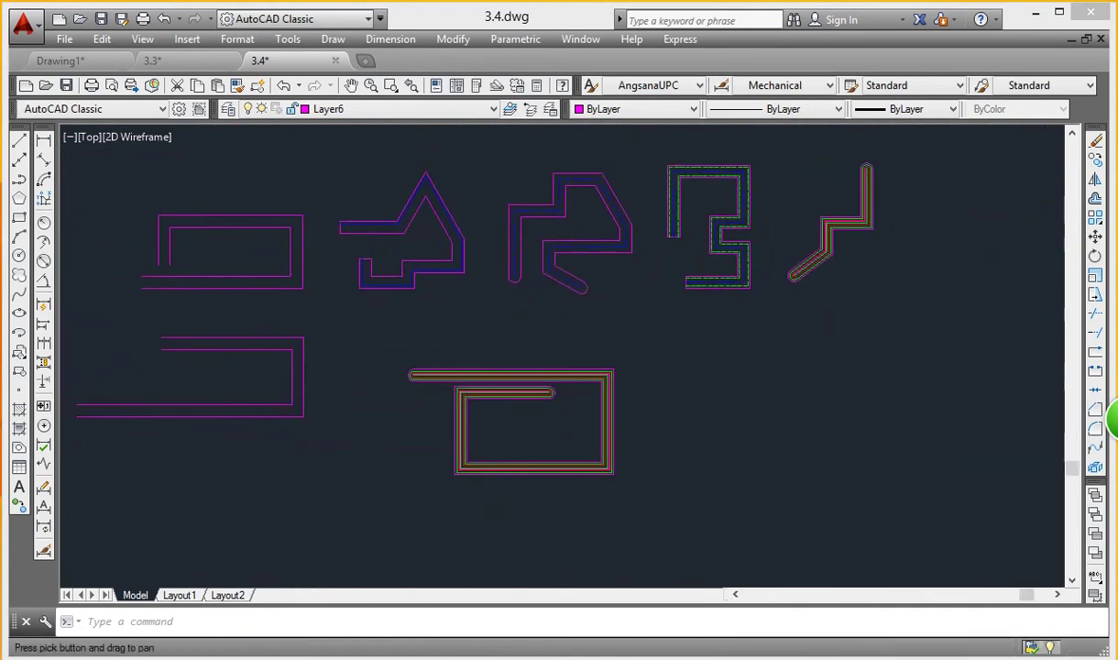
{"action": "scroll", "coordinate": [511, 258], "scroll_direction": "up", "scroll_amount": 4}
{"action": "scroll", "coordinate": [507, 262], "scroll_direction": "down", "scroll_amount": 4}
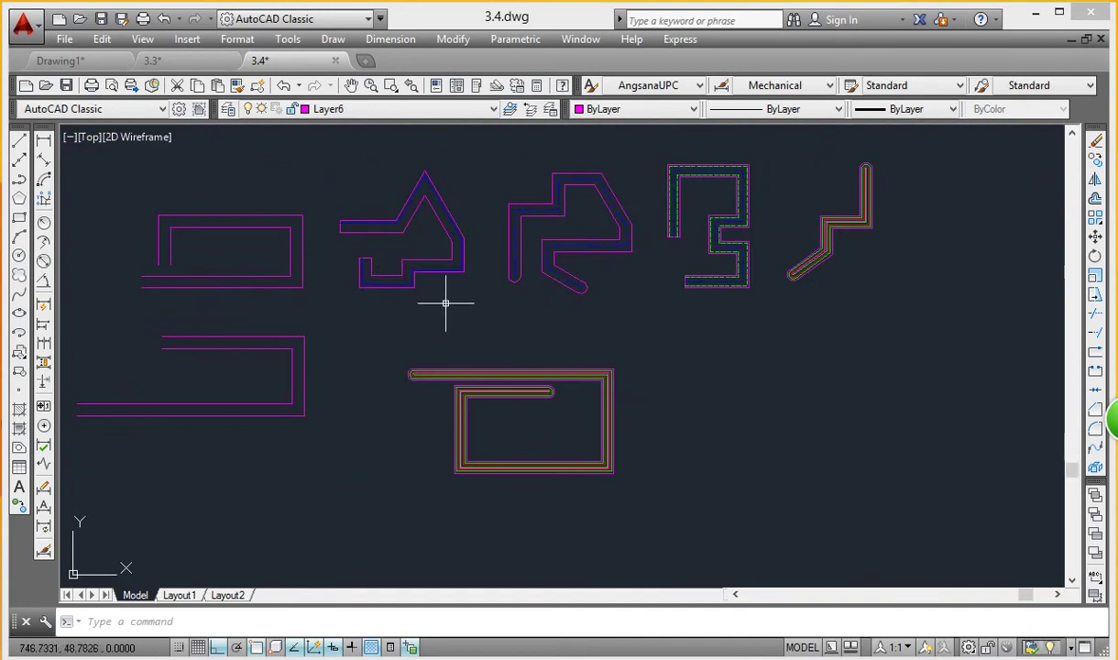
{"action": "left_click", "coordinate": [240, 41]}
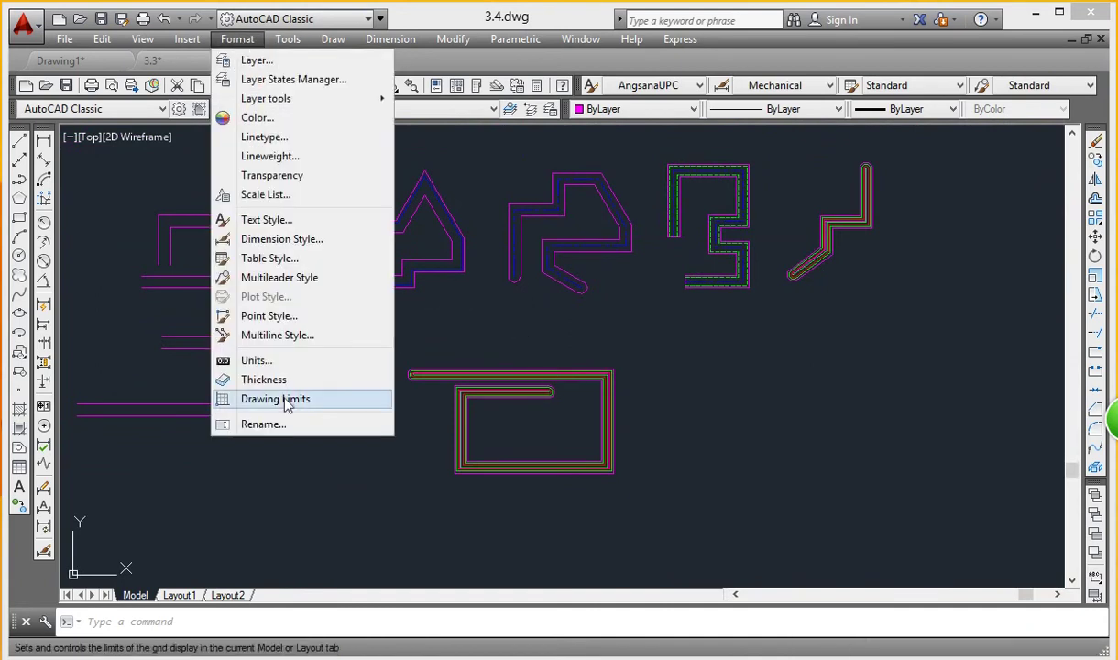
Step: Make STANDARD the current multiline style again and recentre the shapes
{"action": "left_click", "coordinate": [272, 336]}
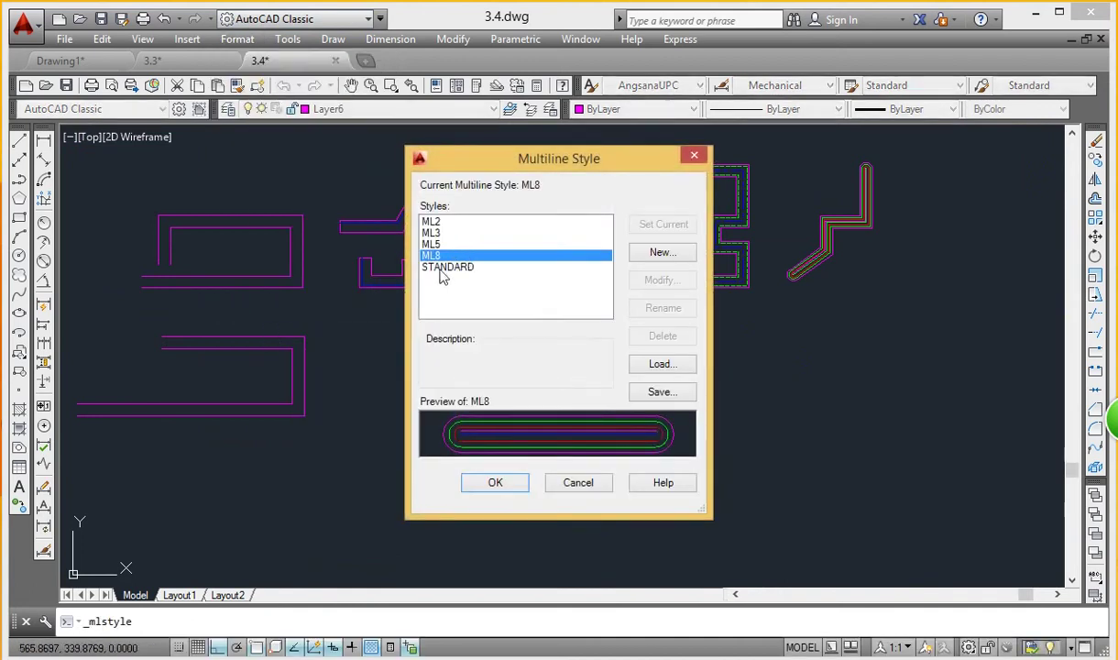
{"action": "left_click", "coordinate": [442, 269]}
{"action": "left_click", "coordinate": [652, 229]}
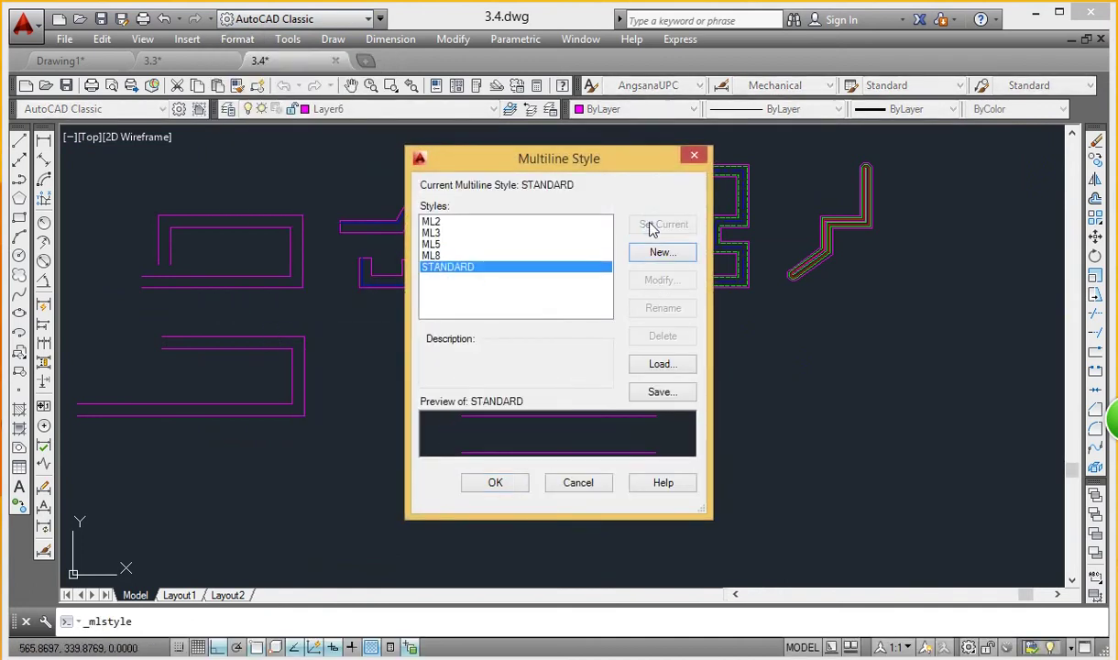
{"action": "left_click", "coordinate": [494, 483]}
{"action": "scroll", "coordinate": [488, 467], "scroll_direction": "down", "scroll_amount": 2}
{"action": "scroll", "coordinate": [484, 454], "scroll_direction": "down", "scroll_amount": 2}
{"action": "scroll", "coordinate": [482, 451], "scroll_direction": "up", "scroll_amount": 5}
{"action": "middle_click_drag", "start_coordinate": [479, 452], "coordinate": [529, 355]}
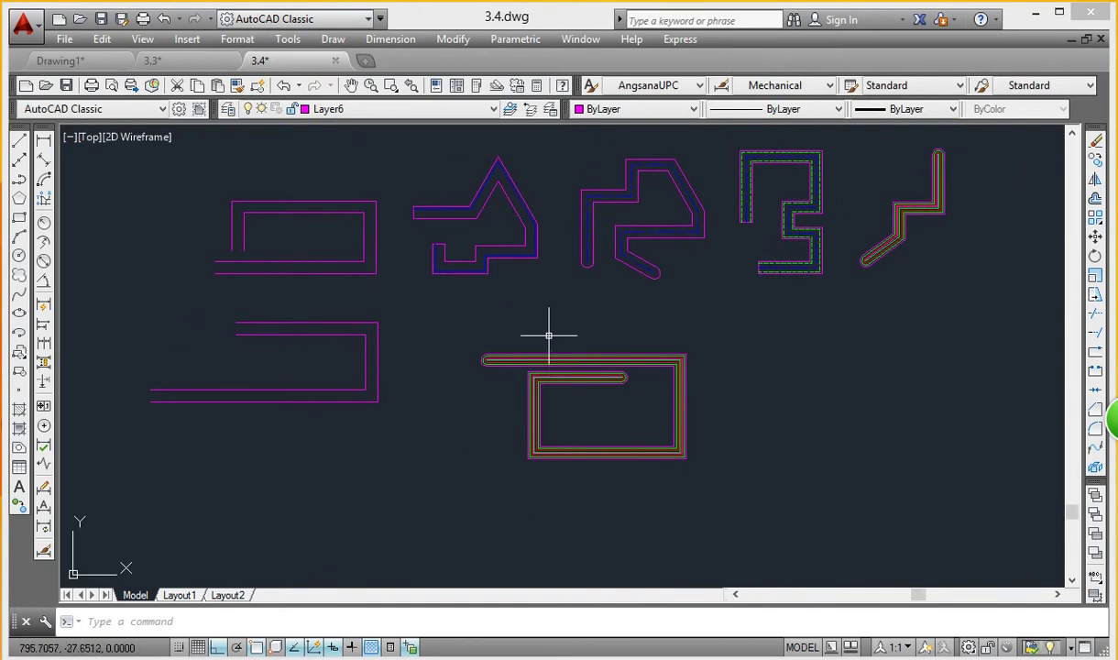
Step: Close drawings 3.4 and 3.3 without saving their changes
{"action": "left_click", "coordinate": [335, 61]}
{"action": "left_click", "coordinate": [616, 381]}
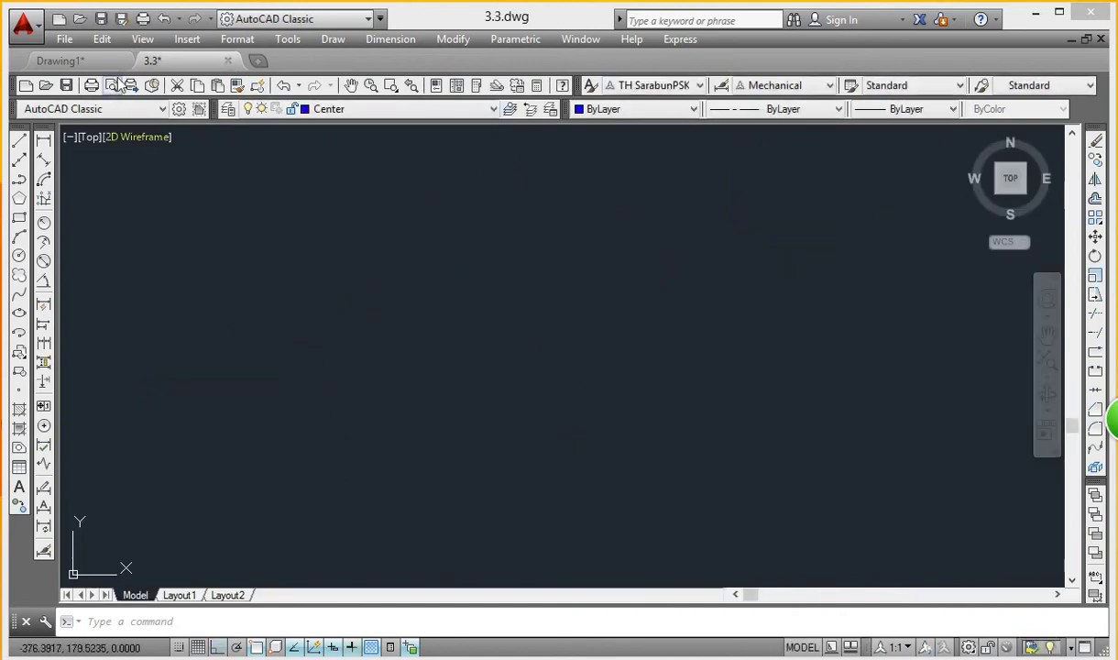
{"action": "left_click", "coordinate": [229, 60]}
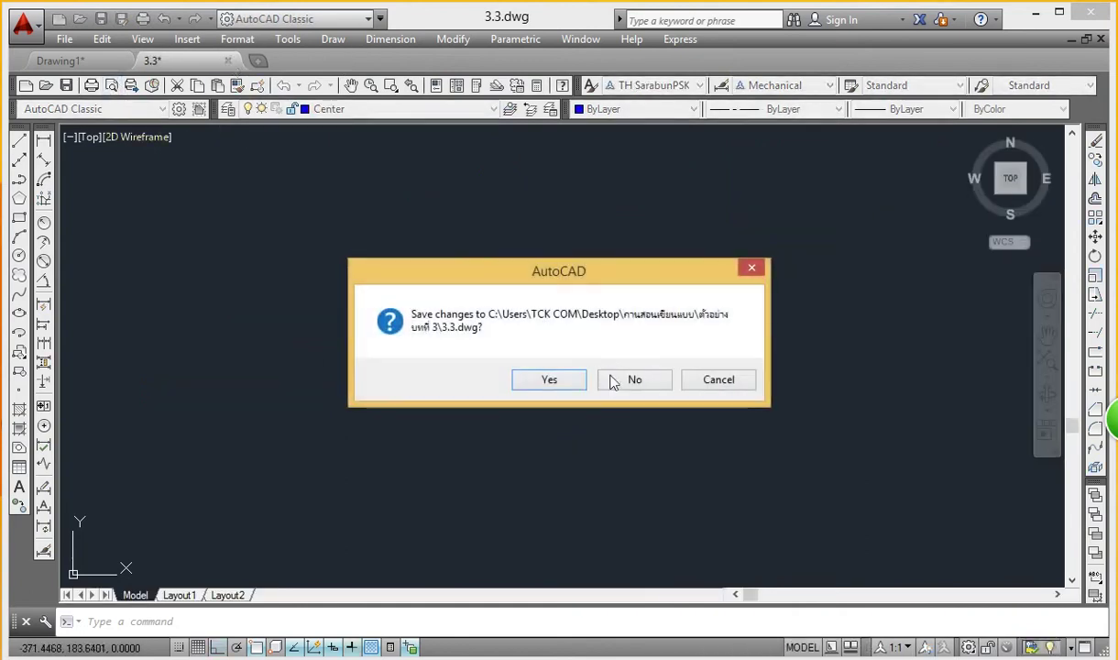
{"action": "left_click", "coordinate": [616, 386]}
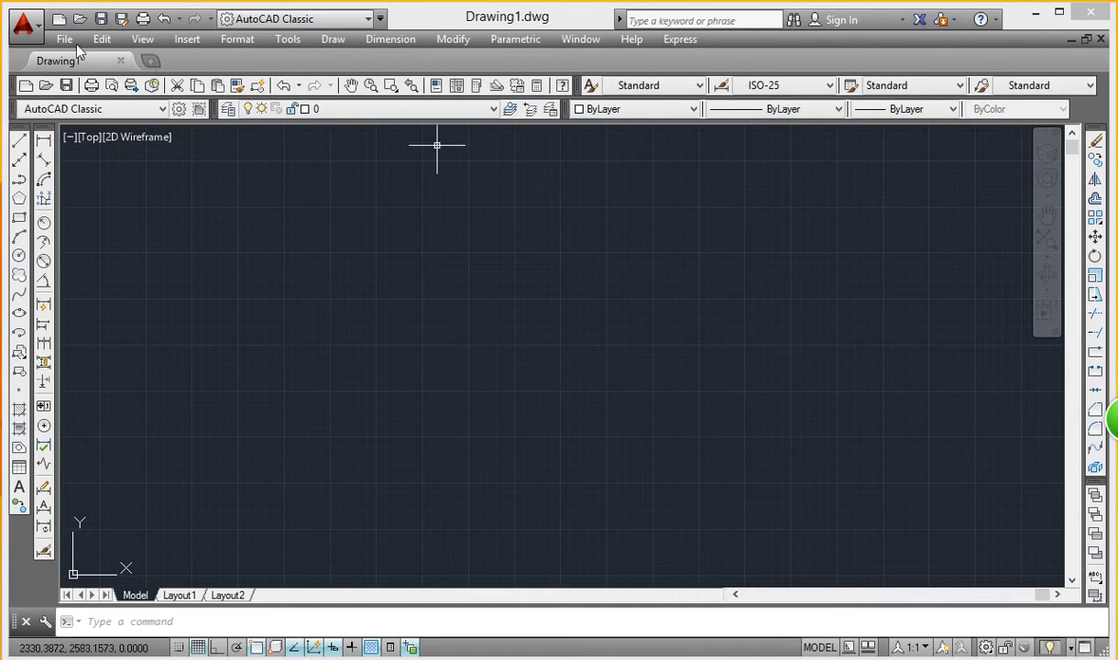
{"action": "left_click", "coordinate": [57, 36]}
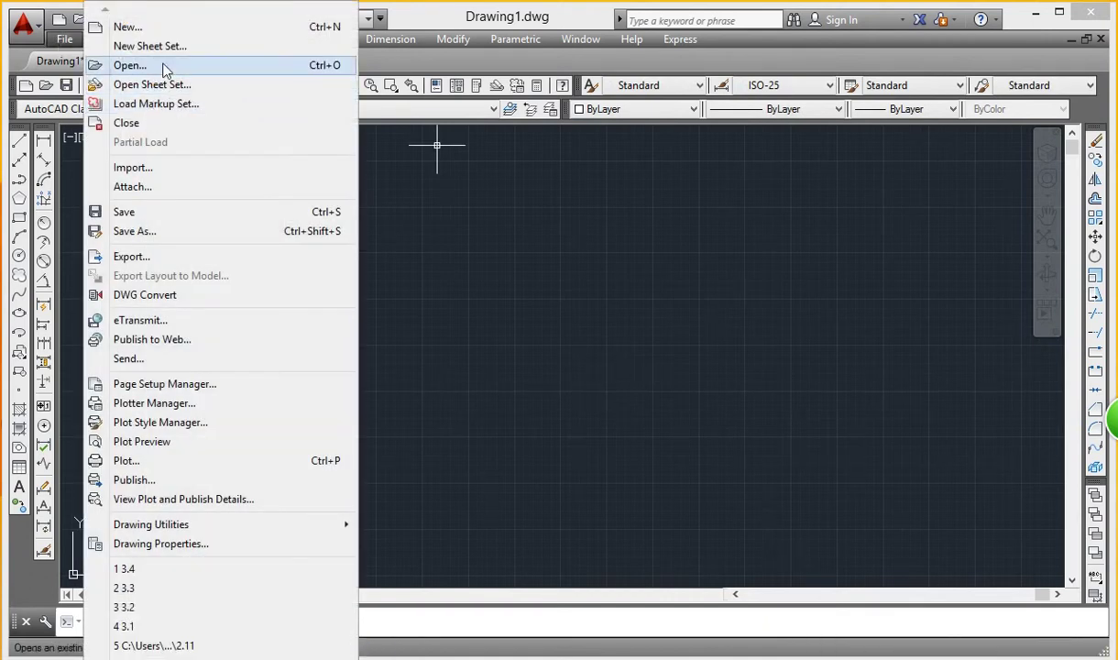
Step: Open drawing 3.5 from the Select File dialog
{"action": "left_click", "coordinate": [165, 67]}
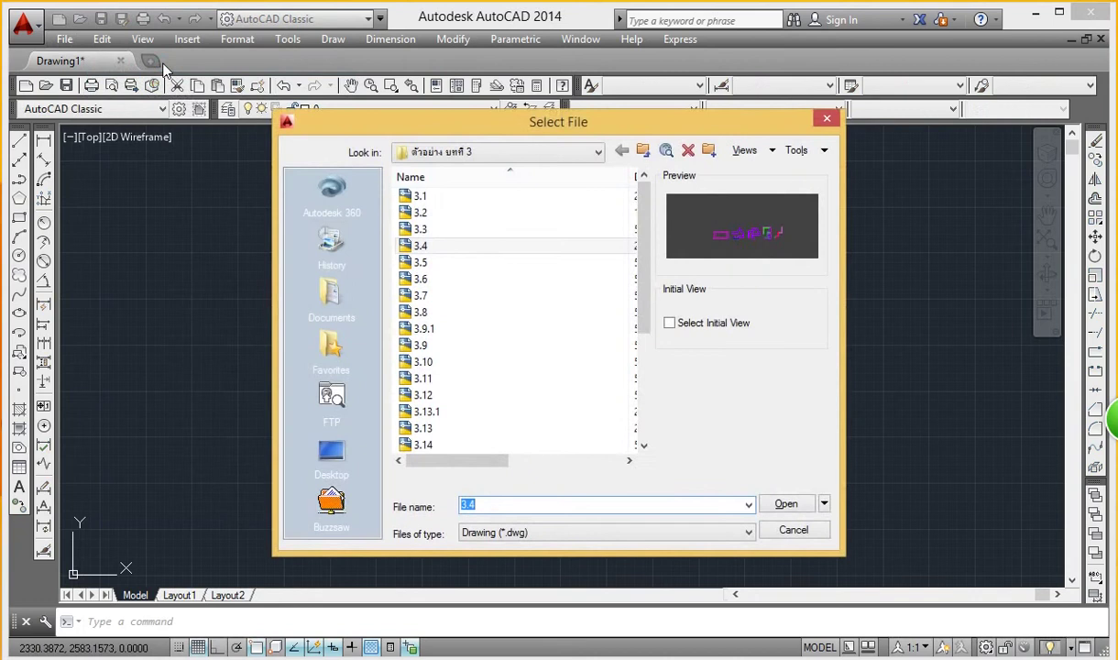
{"action": "left_click", "coordinate": [426, 262]}
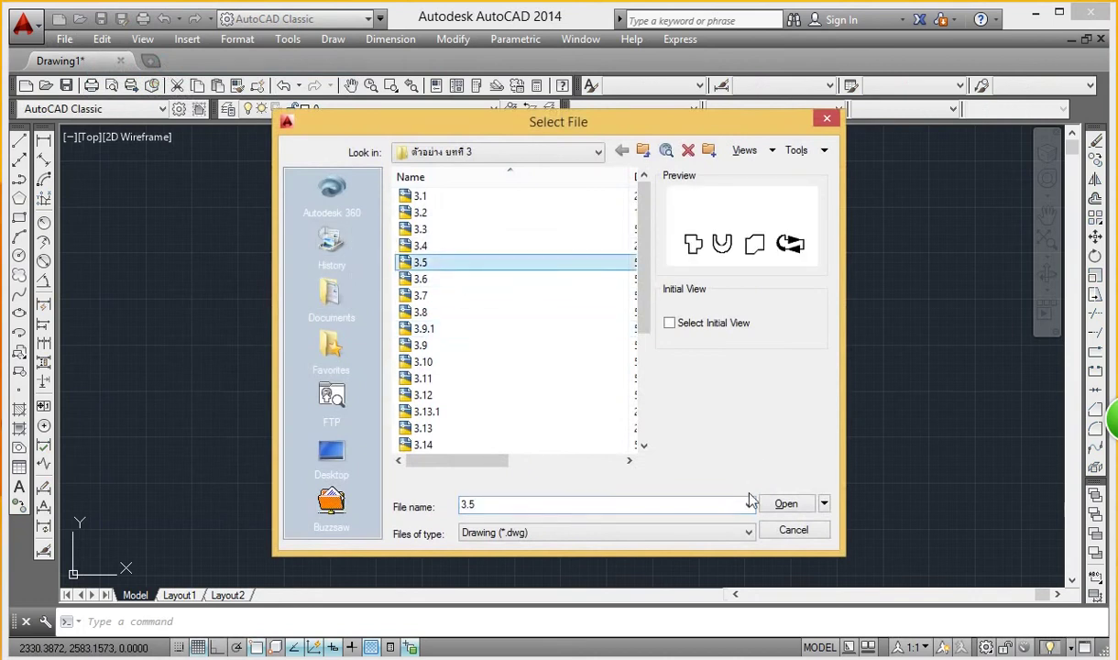
{"action": "left_click", "coordinate": [786, 504]}
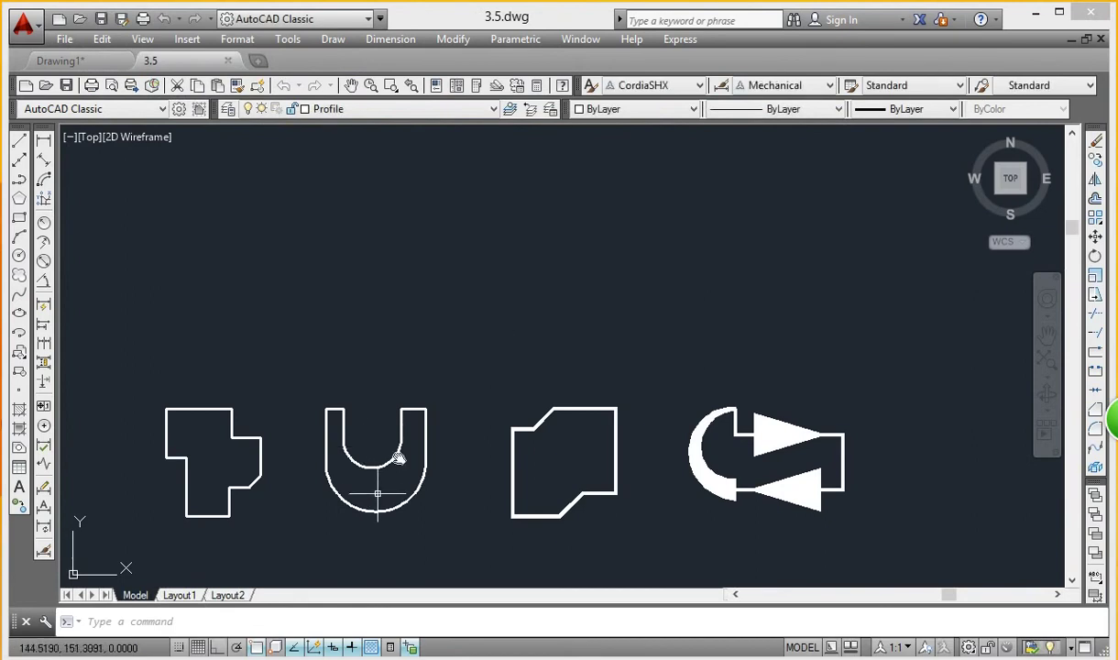
{"action": "middle_click_drag", "start_coordinate": [381, 493], "coordinate": [422, 392]}
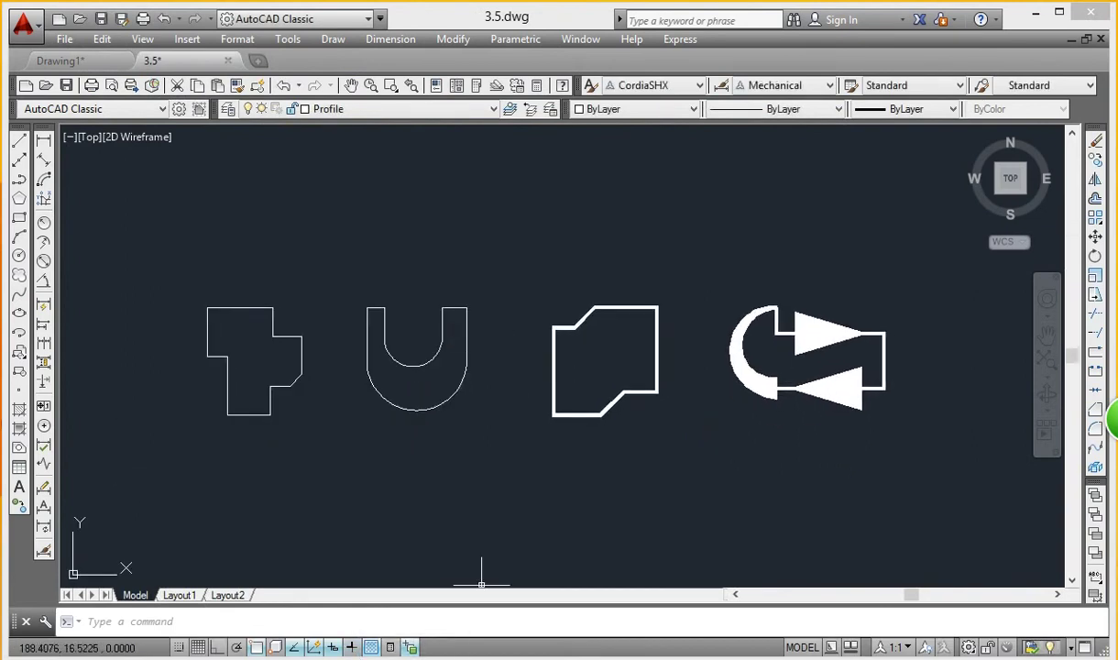
Step: Select the U-shaped and T-shaped outlines, clear the selection, and reposition the view
{"action": "left_click", "coordinate": [443, 321]}
{"action": "mouse_move", "coordinate": [443, 337]}
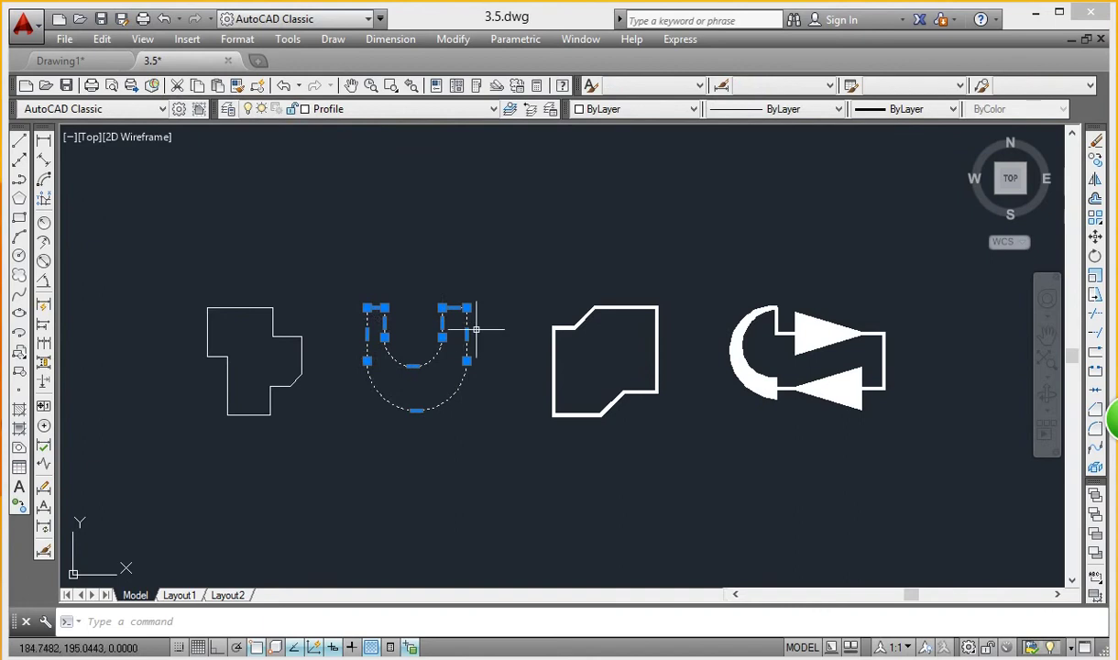
{"action": "left_click", "coordinate": [245, 308]}
{"action": "key", "text": "Escape"}
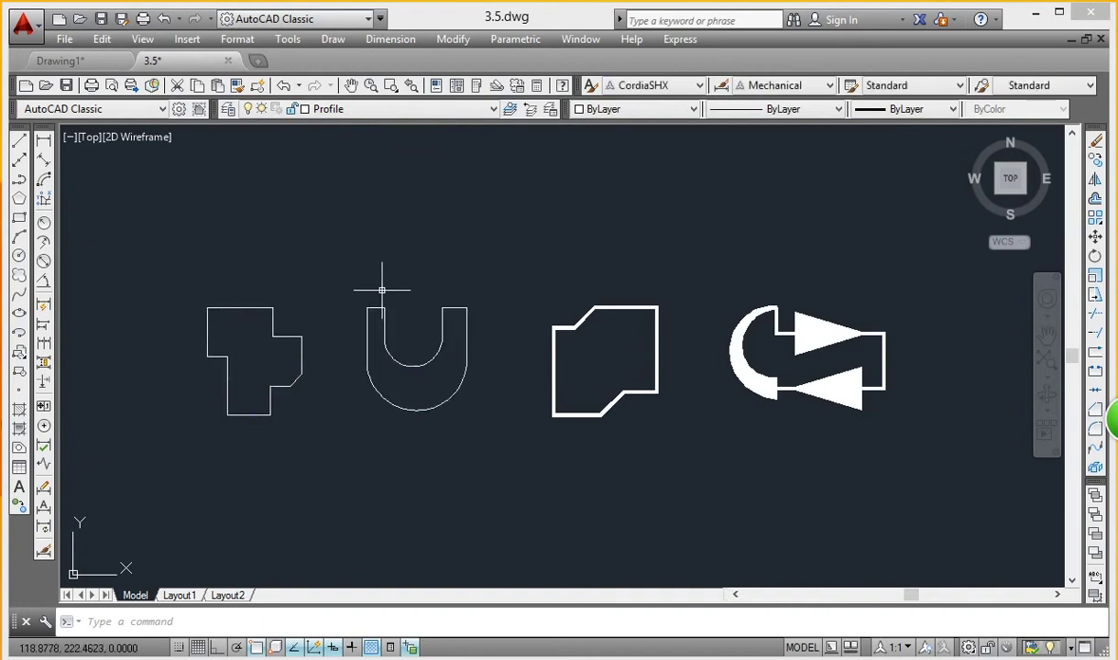
{"action": "scroll", "coordinate": [379, 294], "scroll_direction": "up", "scroll_amount": 5}
{"action": "scroll", "coordinate": [377, 295], "scroll_direction": "down", "scroll_amount": 5}
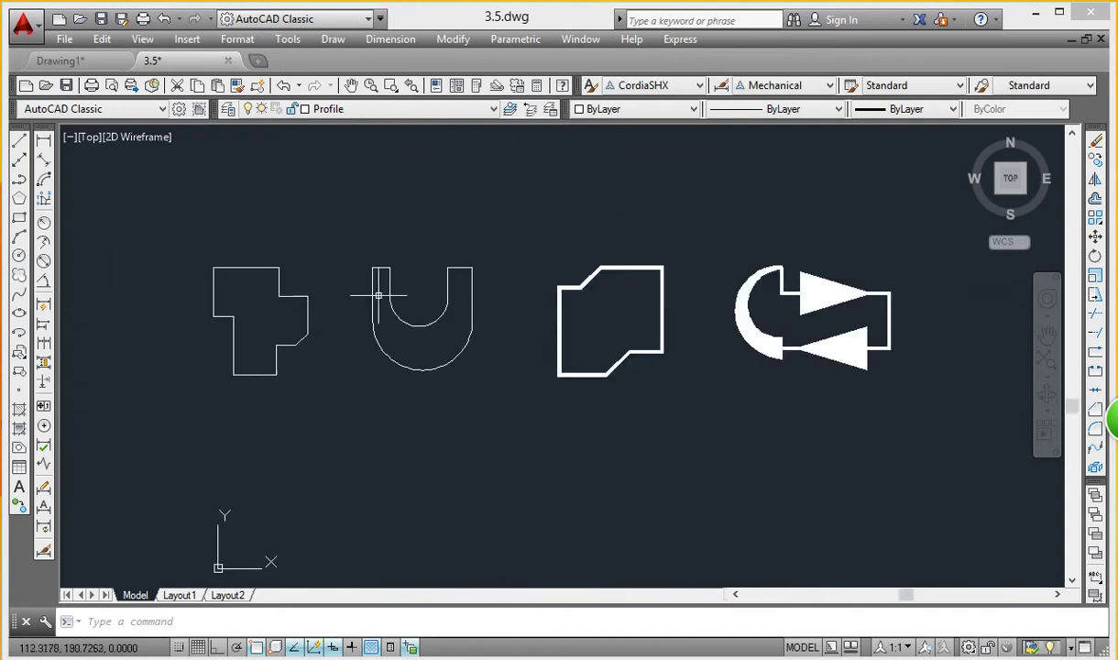
{"action": "middle_click_drag", "start_coordinate": [378, 295], "coordinate": [405, 228]}
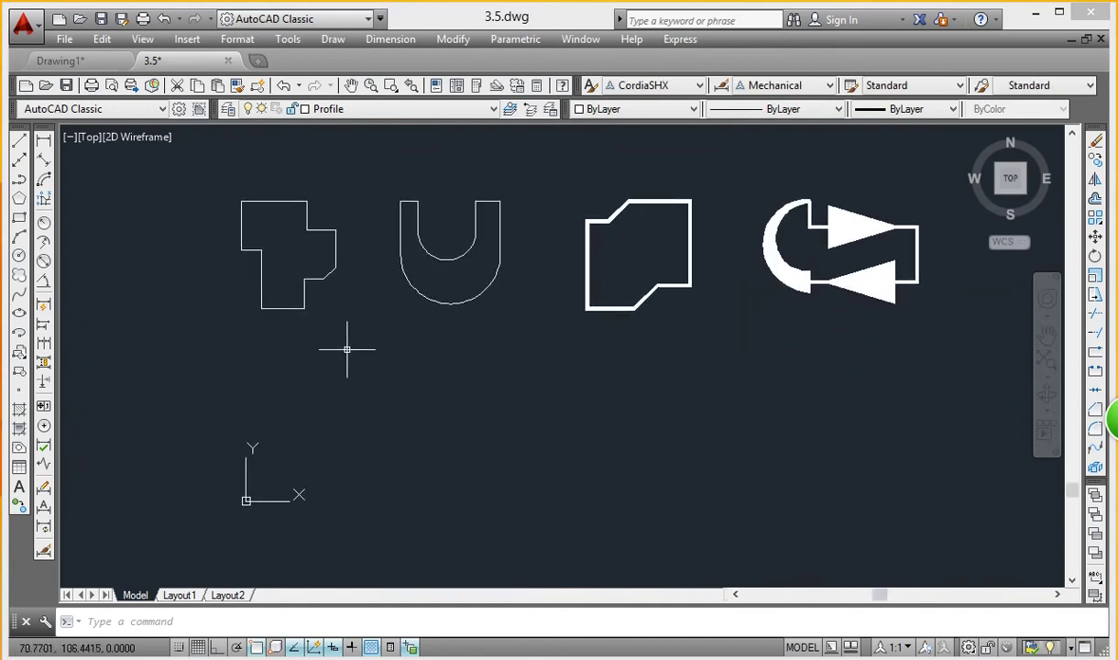
{"action": "middle_click_drag", "start_coordinate": [367, 278], "coordinate": [347, 264]}
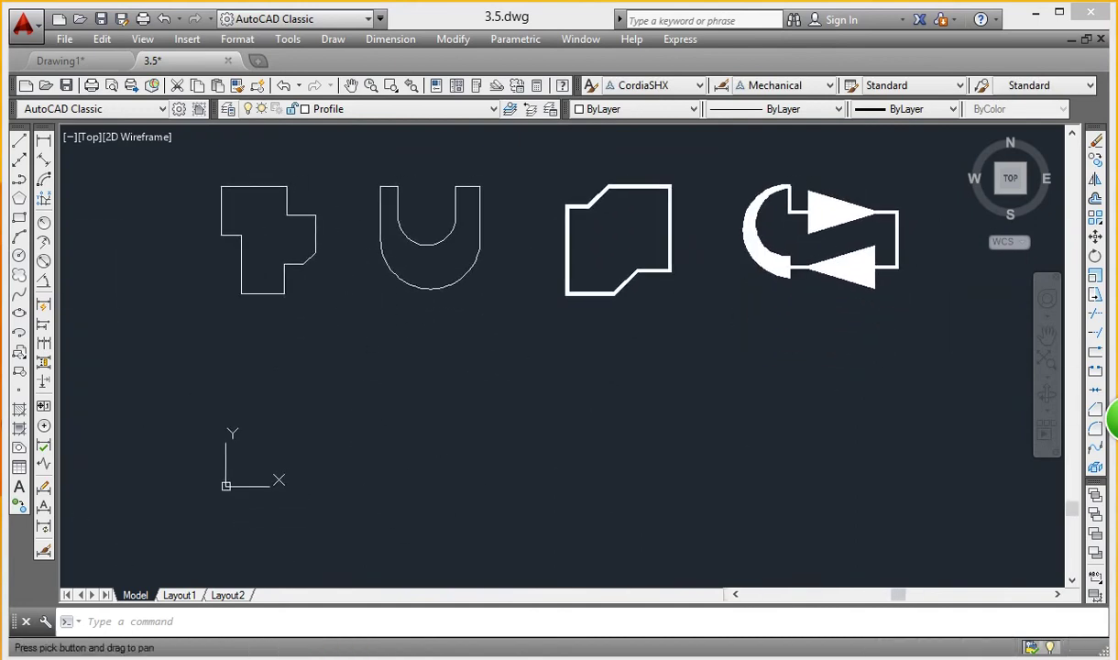
Step: Draw the stepped arrow outline as one closed polyline with Ortho turned on
{"action": "left_click", "coordinate": [19, 180]}
{"action": "left_click", "coordinate": [391, 467]}
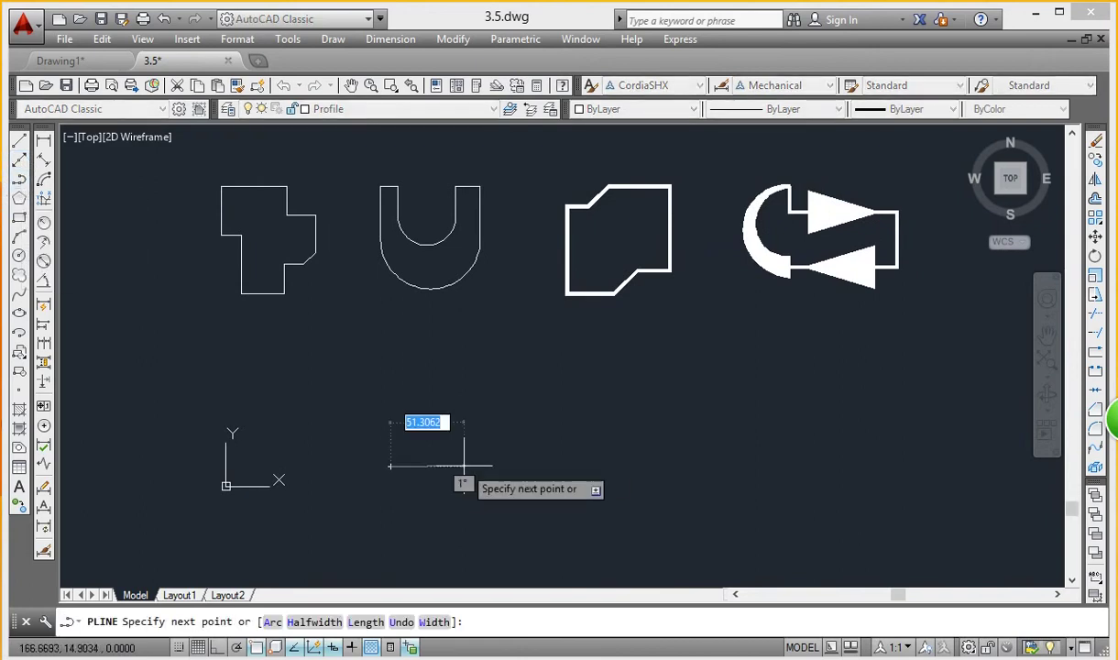
{"action": "key", "text": "F8"}
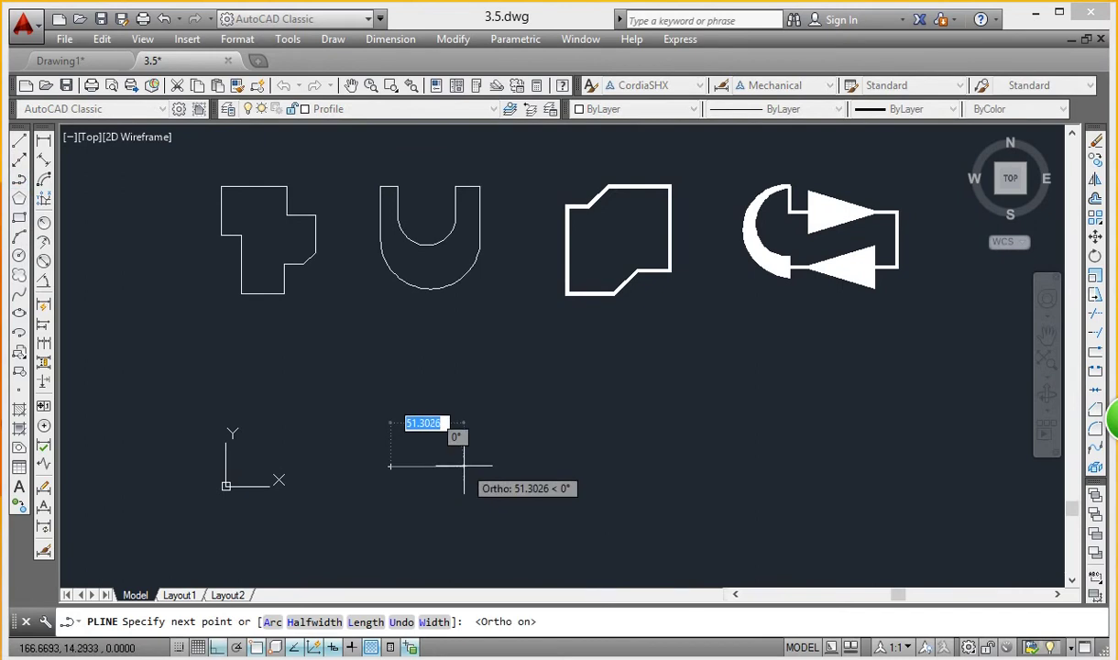
{"action": "left_click", "coordinate": [464, 467]}
{"action": "left_click", "coordinate": [464, 529]}
{"action": "left_click", "coordinate": [544, 529]}
{"action": "left_click", "coordinate": [544, 469]}
{"action": "left_click", "coordinate": [619, 469]}
{"action": "left_click", "coordinate": [619, 408]}
{"action": "left_click", "coordinate": [485, 408]}
{"action": "left_click", "coordinate": [469, 339]}
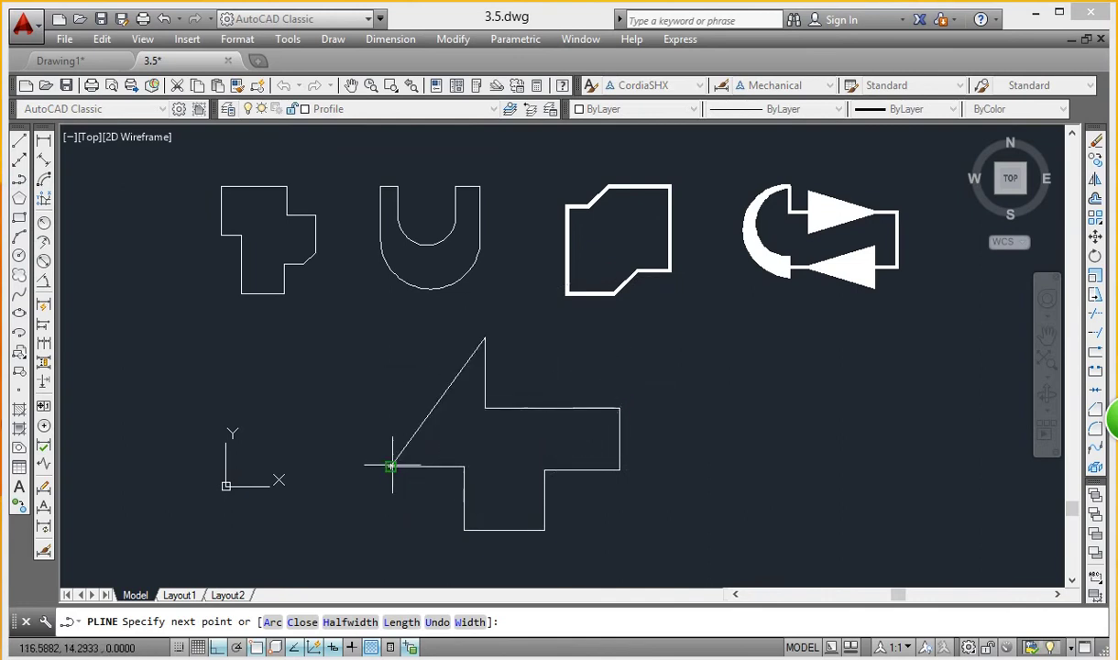
{"action": "right_click", "coordinate": [390, 467]}
{"action": "left_click", "coordinate": [442, 368]}
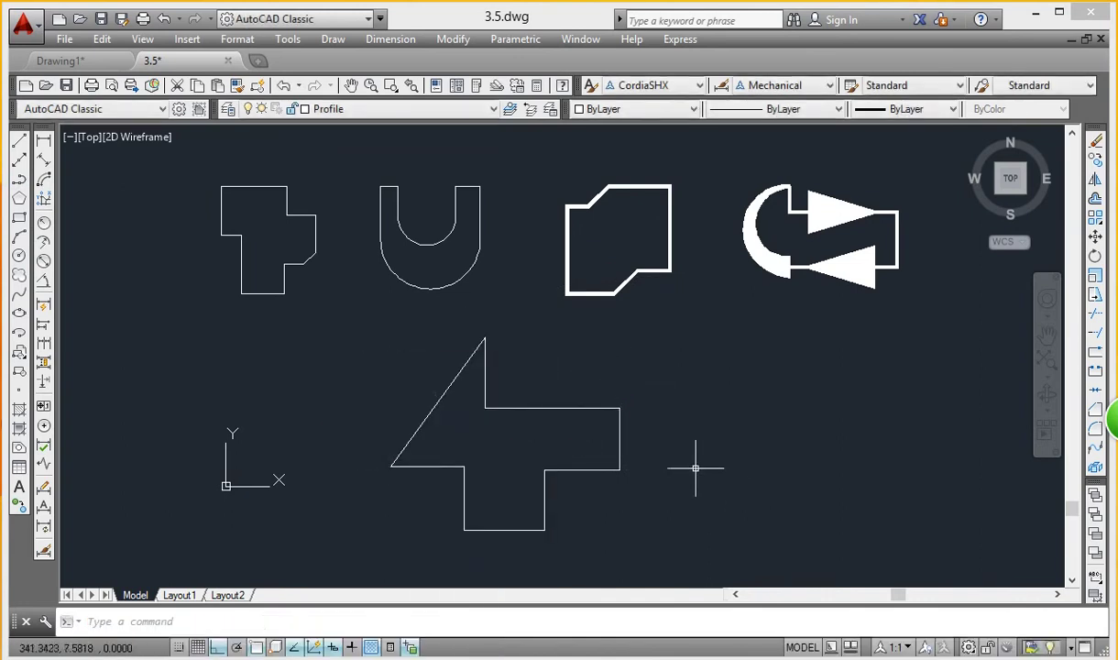
{"action": "left_click", "coordinate": [579, 409]}
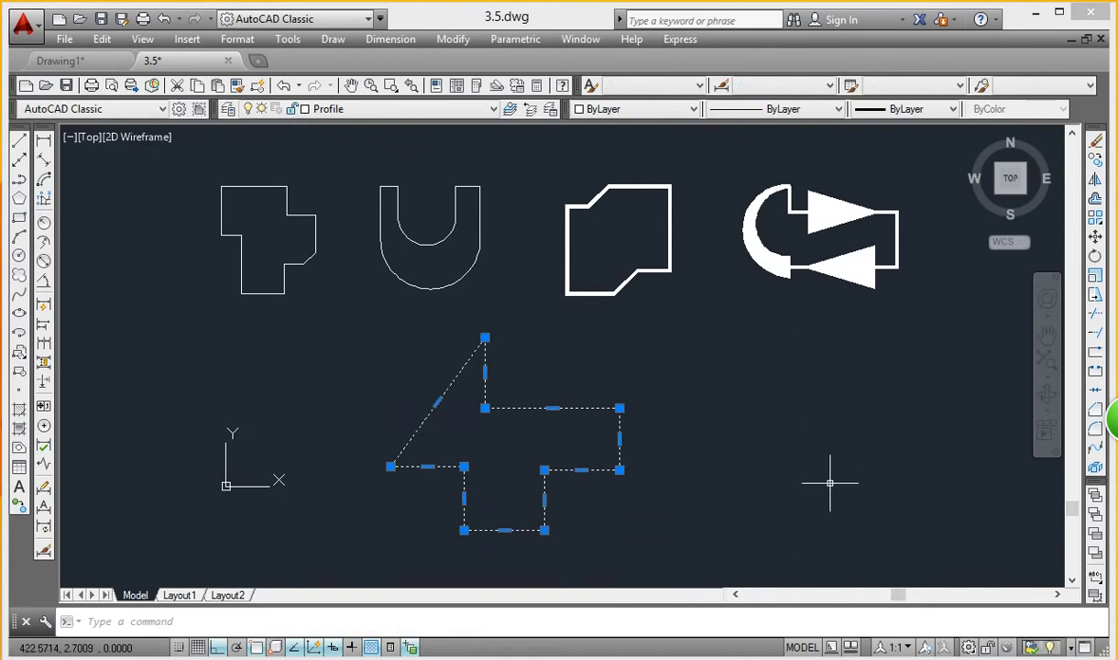
{"action": "key", "text": "Escape"}
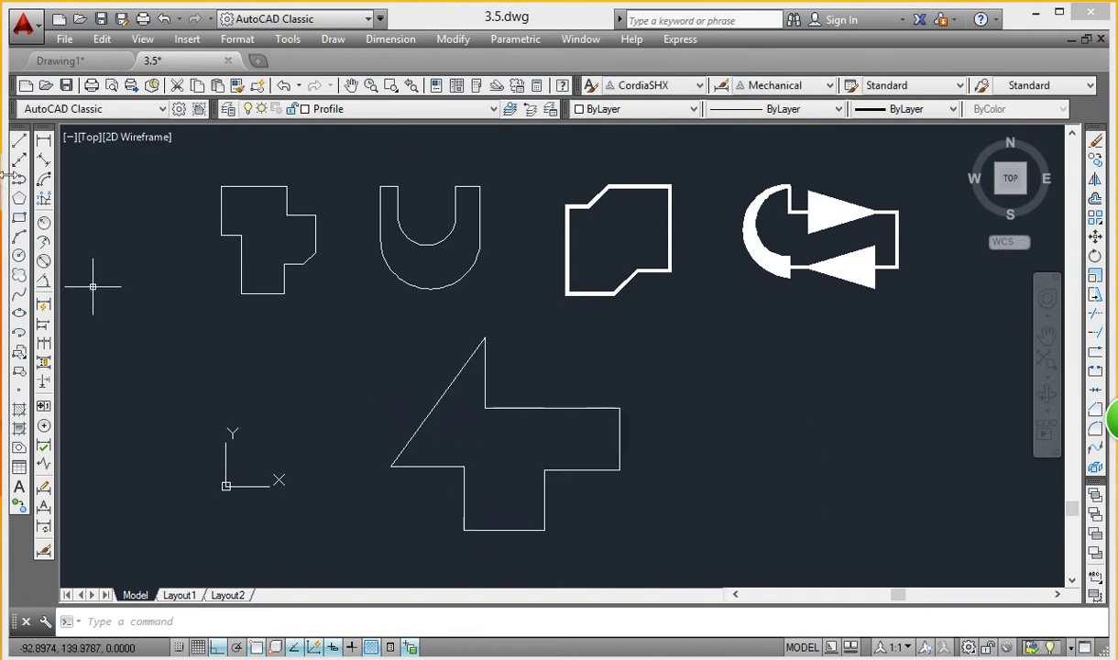
Step: Draw the tall upright outline with a slanted edge from separate lines, then crossing-select both shapes
{"action": "left_click", "coordinate": [19, 140]}
{"action": "left_click", "coordinate": [658, 515]}
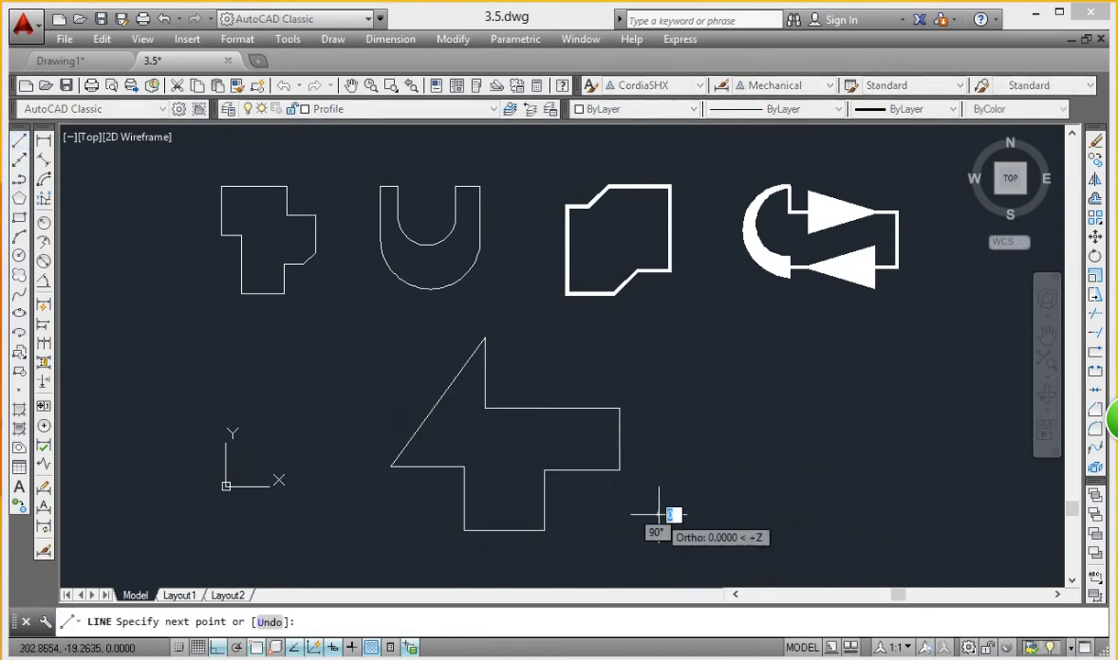
{"action": "left_click", "coordinate": [773, 515]}
{"action": "left_click", "coordinate": [773, 553]}
{"action": "left_click", "coordinate": [912, 553]}
{"action": "left_click", "coordinate": [911, 314]}
{"action": "left_click", "coordinate": [827, 313]}
{"action": "left_click", "coordinate": [811, 421]}
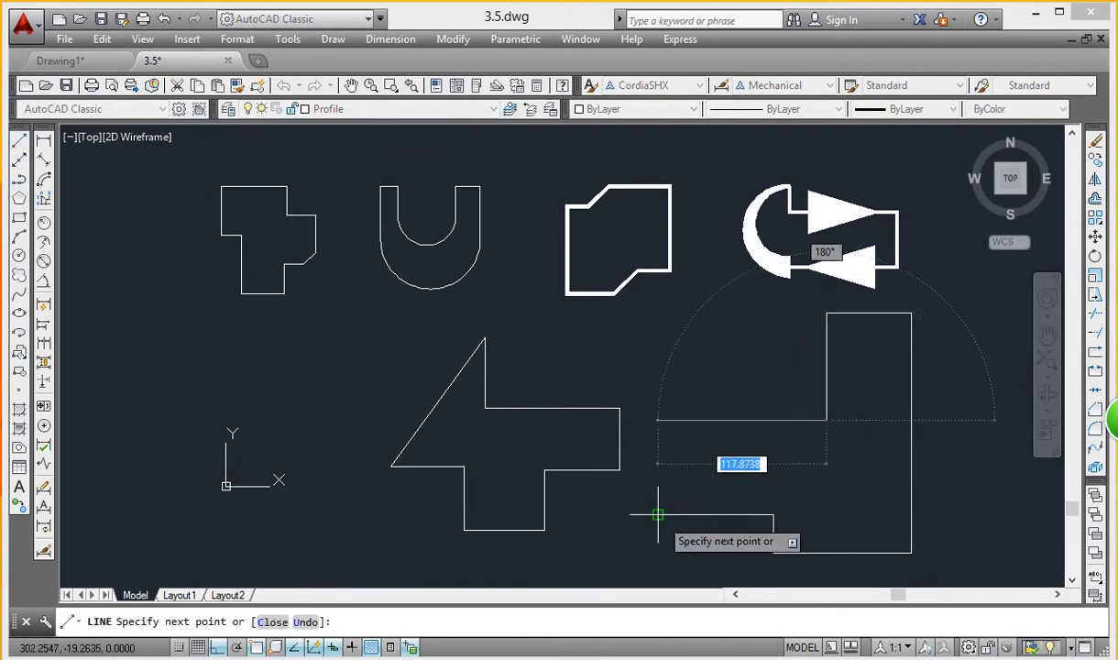
{"action": "left_click", "coordinate": [659, 515]}
{"action": "right_click", "coordinate": [693, 361]}
{"action": "left_click", "coordinate": [724, 371]}
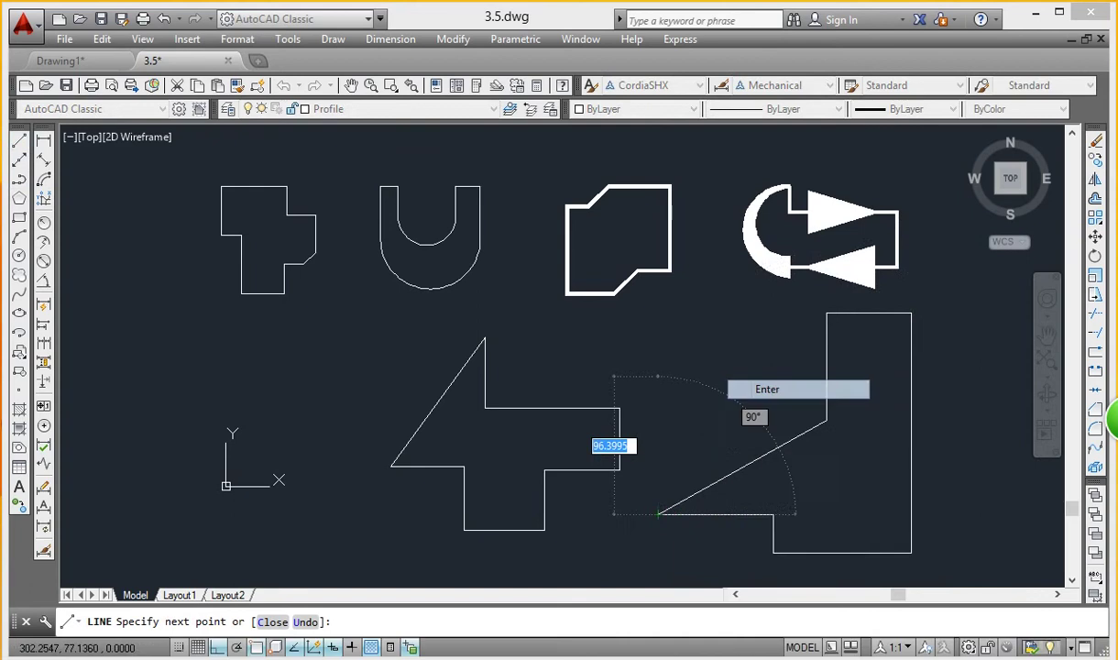
{"action": "left_click", "coordinate": [762, 456]}
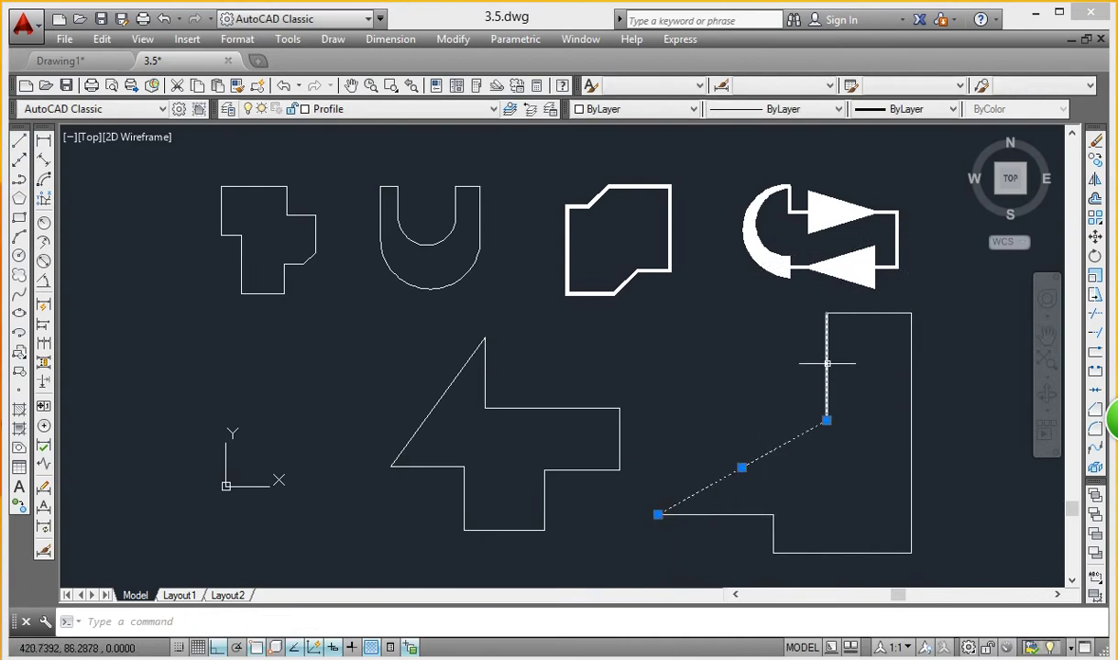
{"action": "key", "text": "Escape"}
{"action": "left_click", "coordinate": [940, 307]}
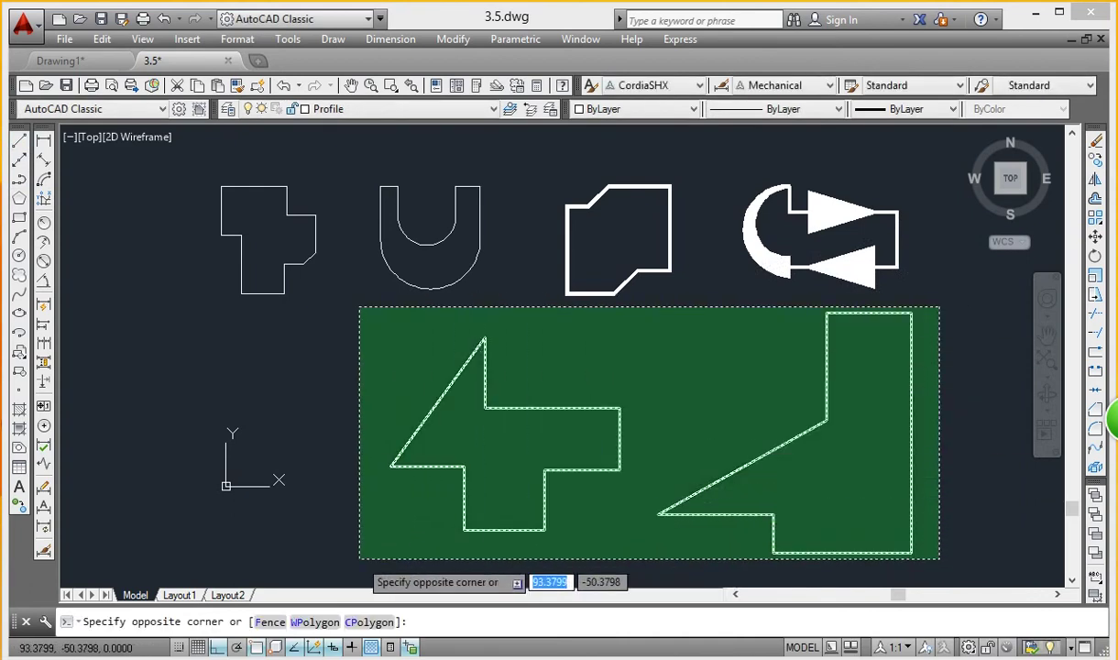
{"action": "left_click", "coordinate": [359, 558]}
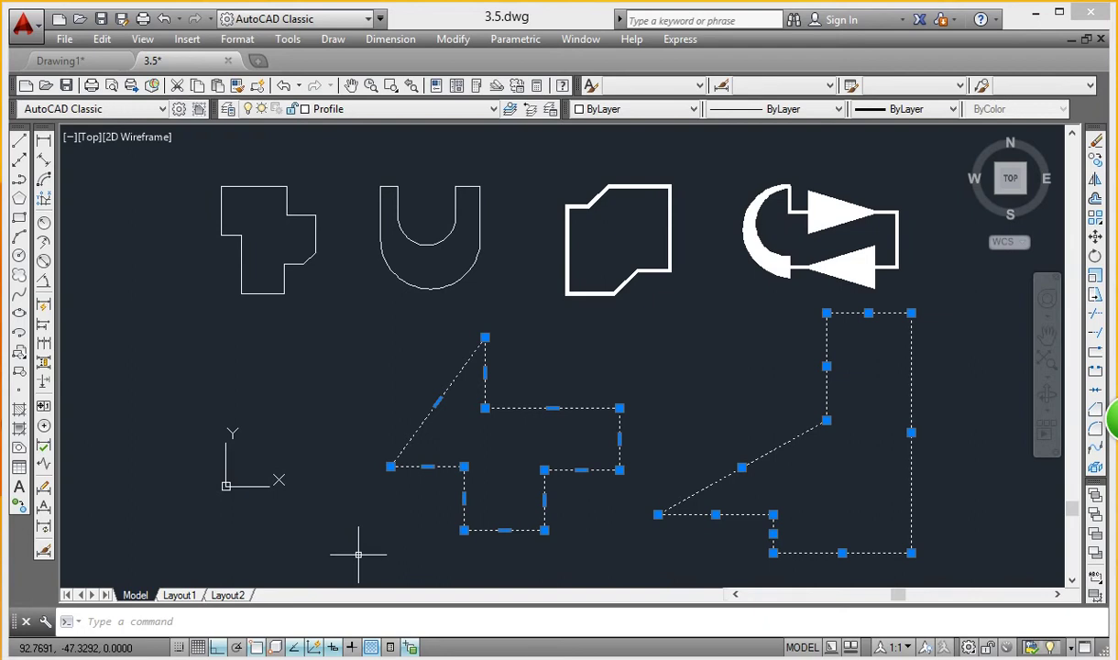
Step: Explode the stepped arrow polyline and check that one edge now selects as a single line
{"action": "key", "text": "Escape"}
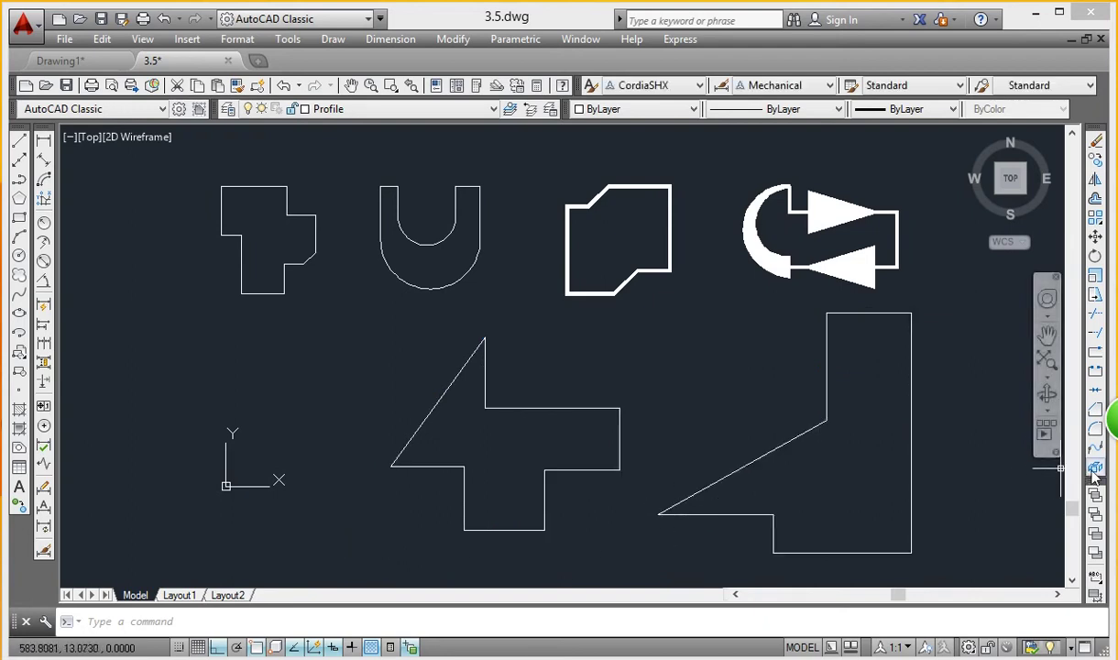
{"action": "left_click", "coordinate": [1093, 470]}
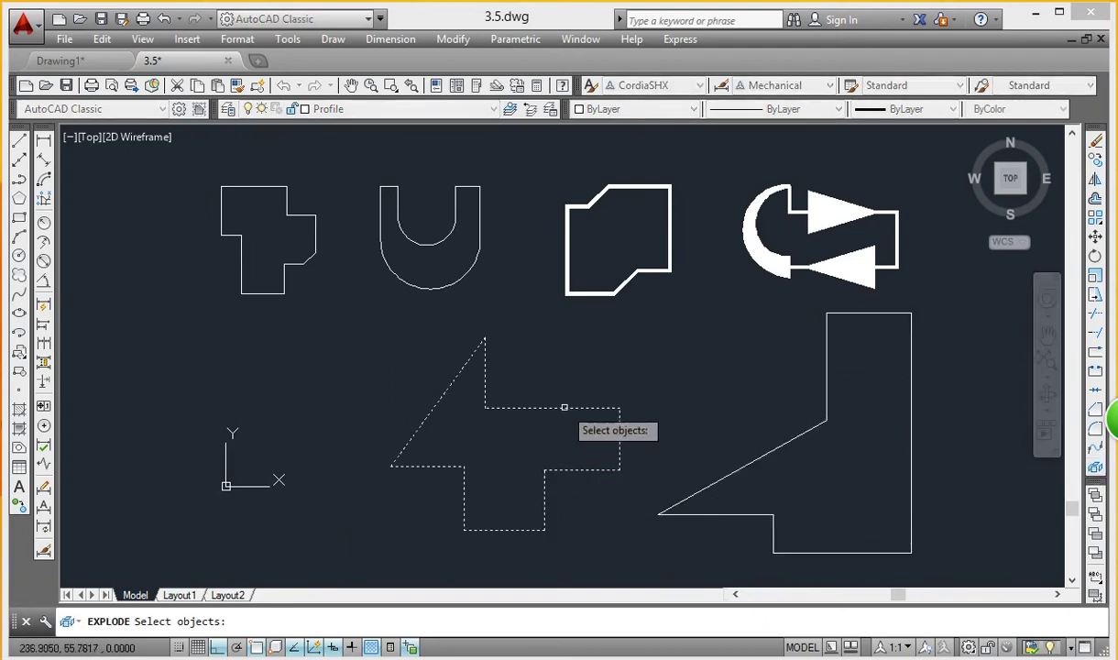
{"action": "key", "text": "Escape"}
{"action": "left_click", "coordinate": [578, 406]}
{"action": "key", "text": "Escape"}
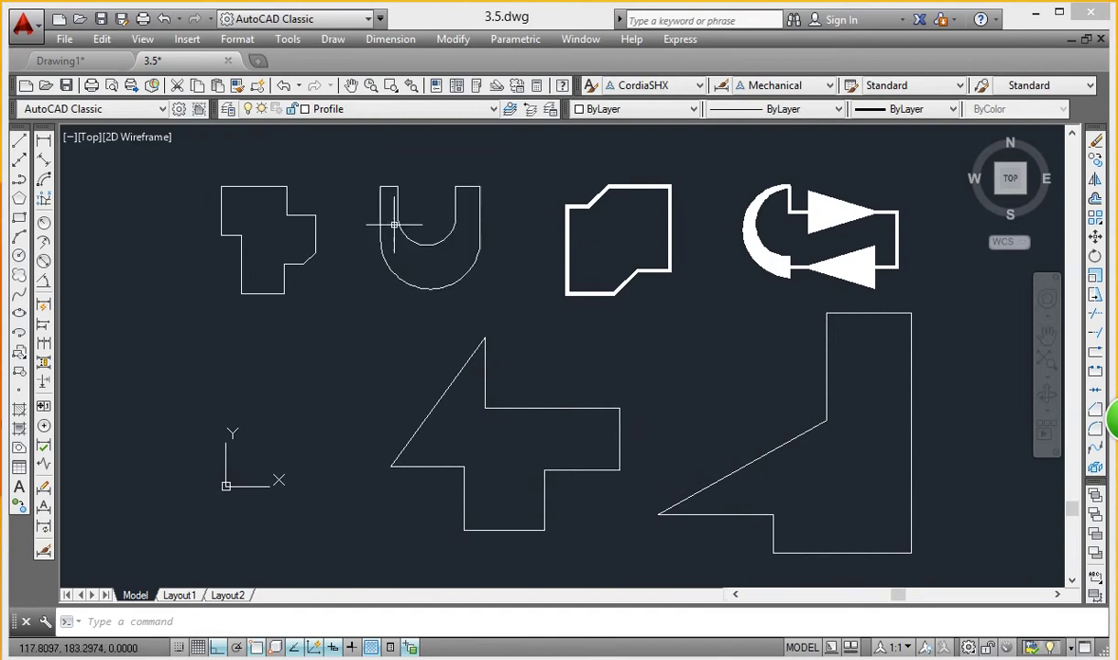
{"action": "scroll", "coordinate": [395, 224], "scroll_direction": "down", "scroll_amount": 3}
Step: Zoom and pan over the 3.5 sample shapes, then close the 3.5 drawing tab
{"action": "scroll", "coordinate": [369, 255], "scroll_direction": "up", "scroll_amount": 3}
{"action": "scroll", "coordinate": [369, 255], "scroll_direction": "down", "scroll_amount": 2}
{"action": "scroll", "coordinate": [432, 300], "scroll_direction": "up", "scroll_amount": 2}
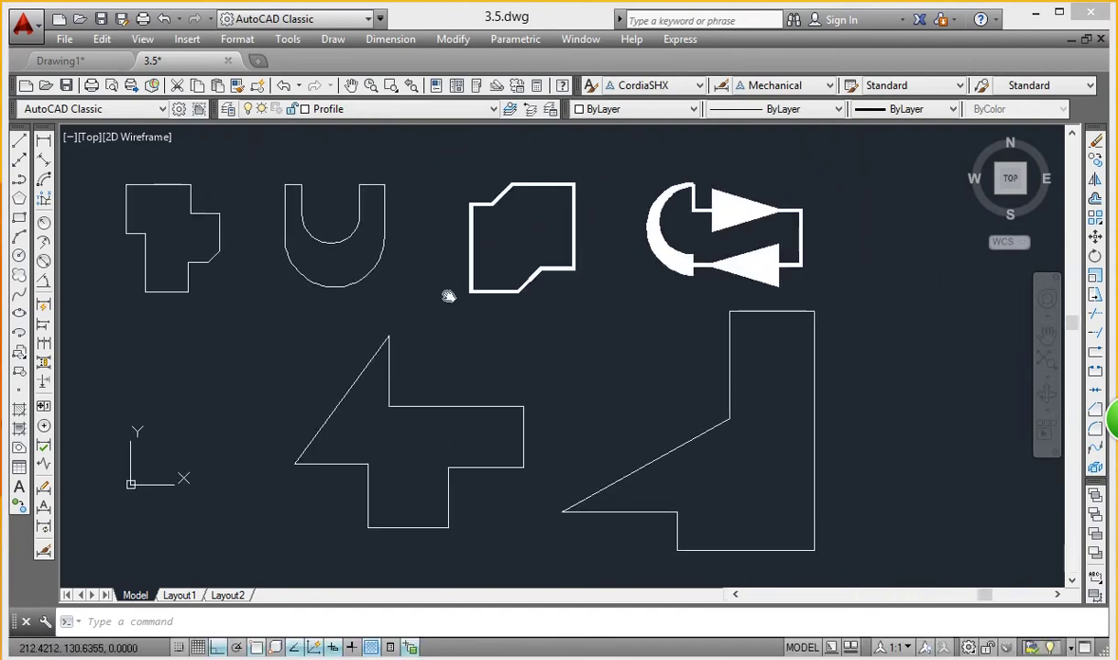
{"action": "scroll", "coordinate": [721, 197], "scroll_direction": "up", "scroll_amount": 5}
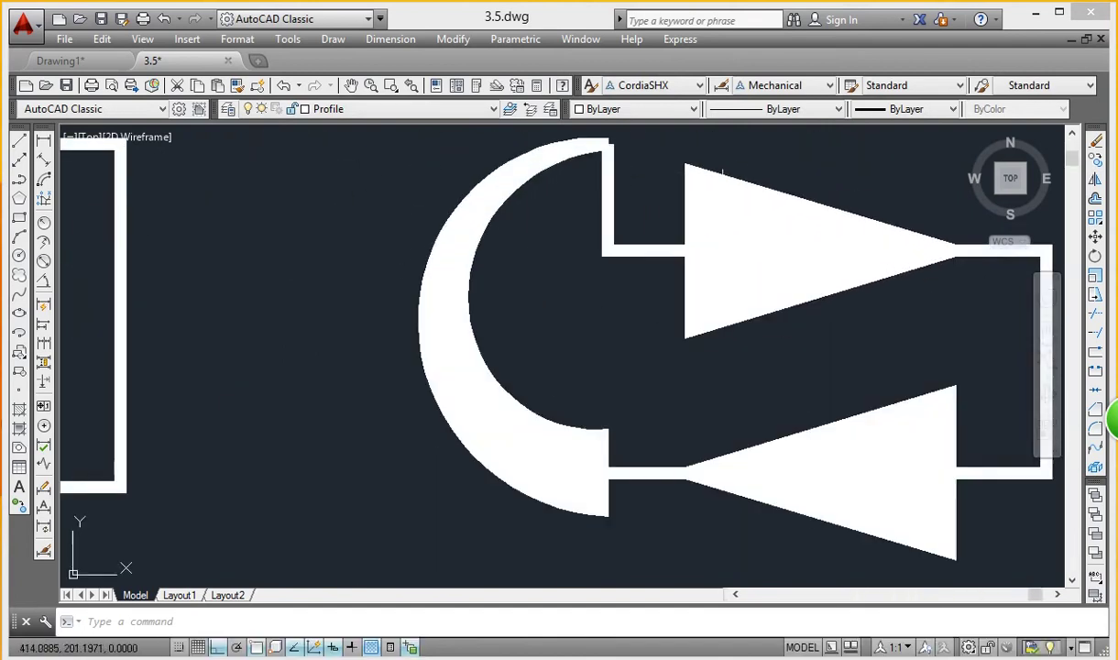
{"action": "scroll", "coordinate": [723, 171], "scroll_direction": "down", "scroll_amount": 4}
{"action": "middle_click_drag", "start_coordinate": [724, 171], "coordinate": [637, 220]}
{"action": "scroll", "coordinate": [637, 220], "scroll_direction": "down", "scroll_amount": 6}
{"action": "scroll", "coordinate": [637, 220], "scroll_direction": "up", "scroll_amount": 4}
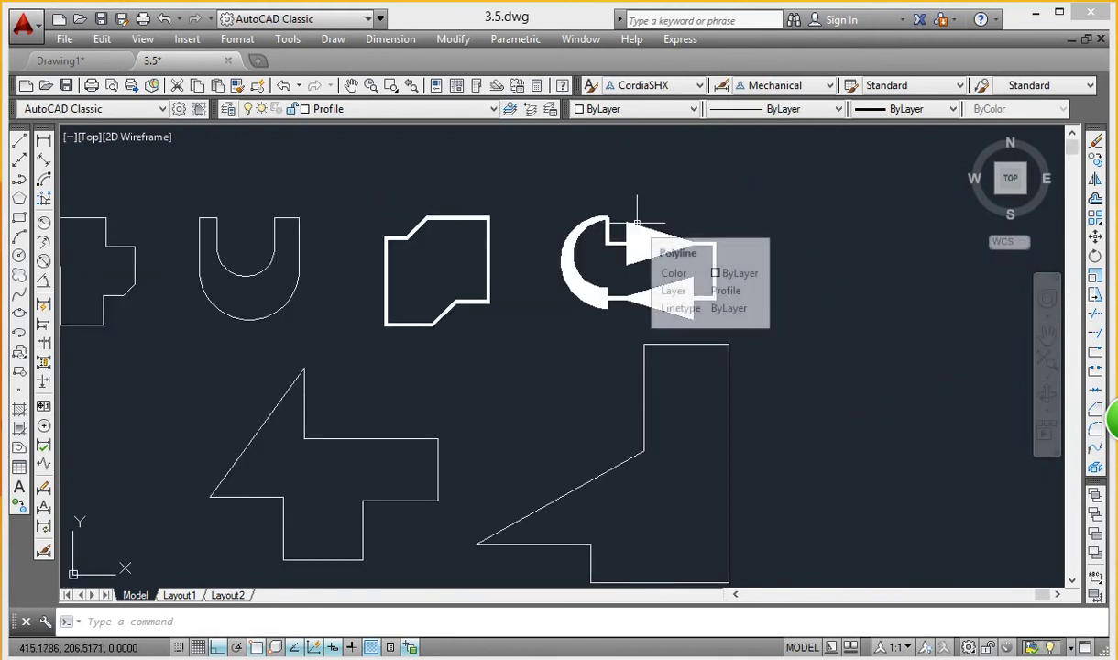
{"action": "middle_click_drag", "start_coordinate": [543, 306], "coordinate": [622, 299]}
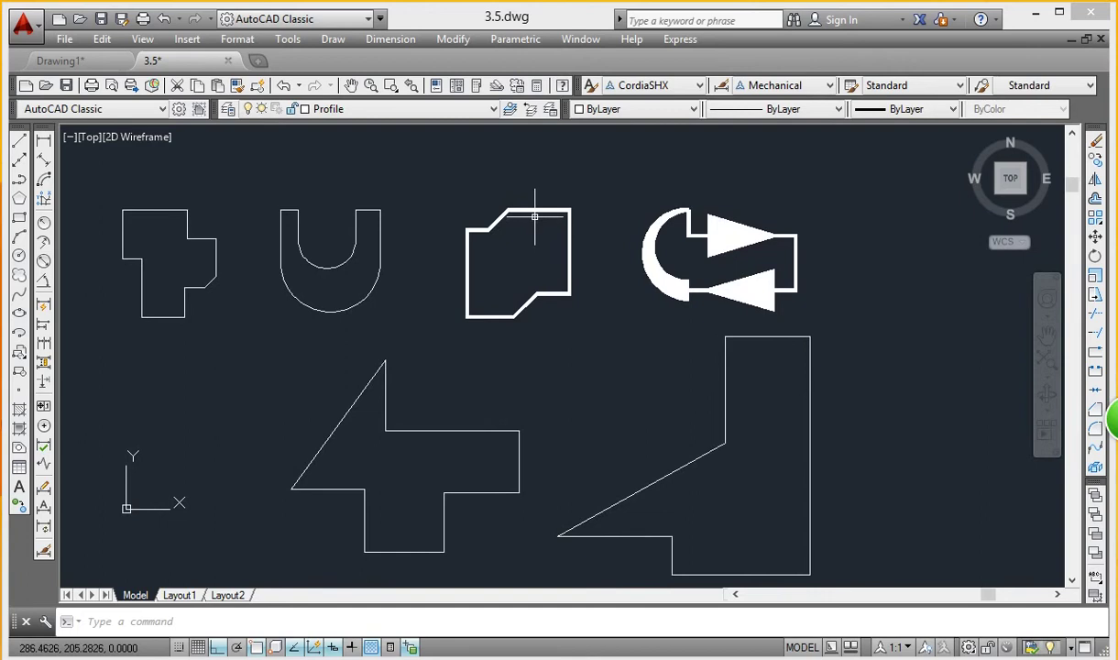
{"action": "scroll", "coordinate": [542, 259], "scroll_direction": "down", "scroll_amount": 2}
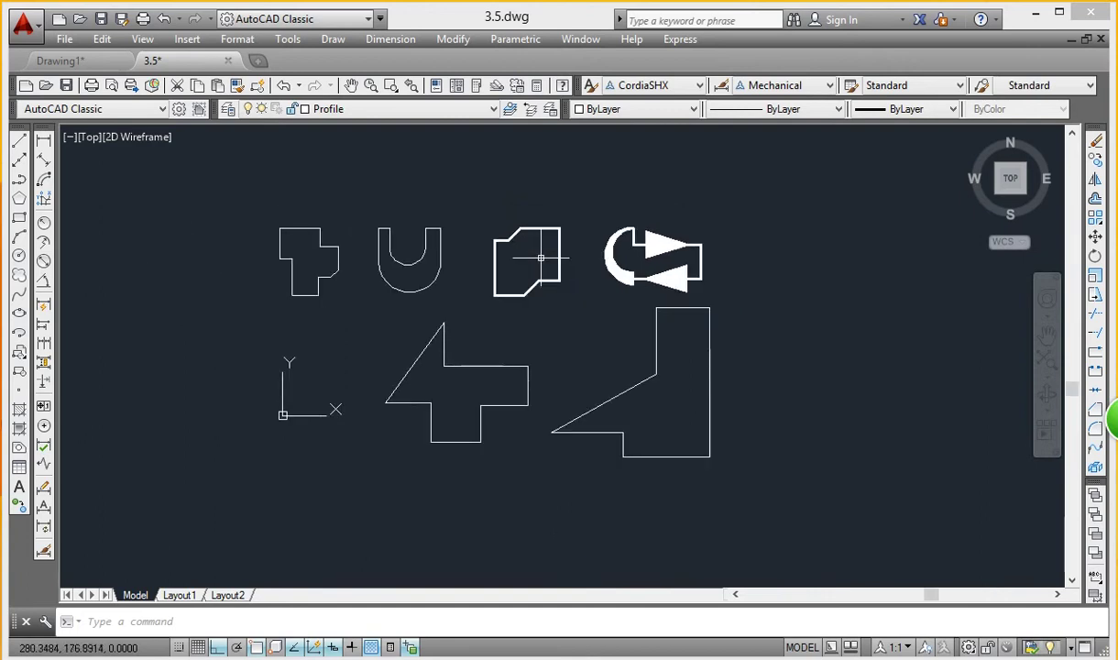
{"action": "middle_click_drag", "start_coordinate": [542, 258], "coordinate": [598, 254]}
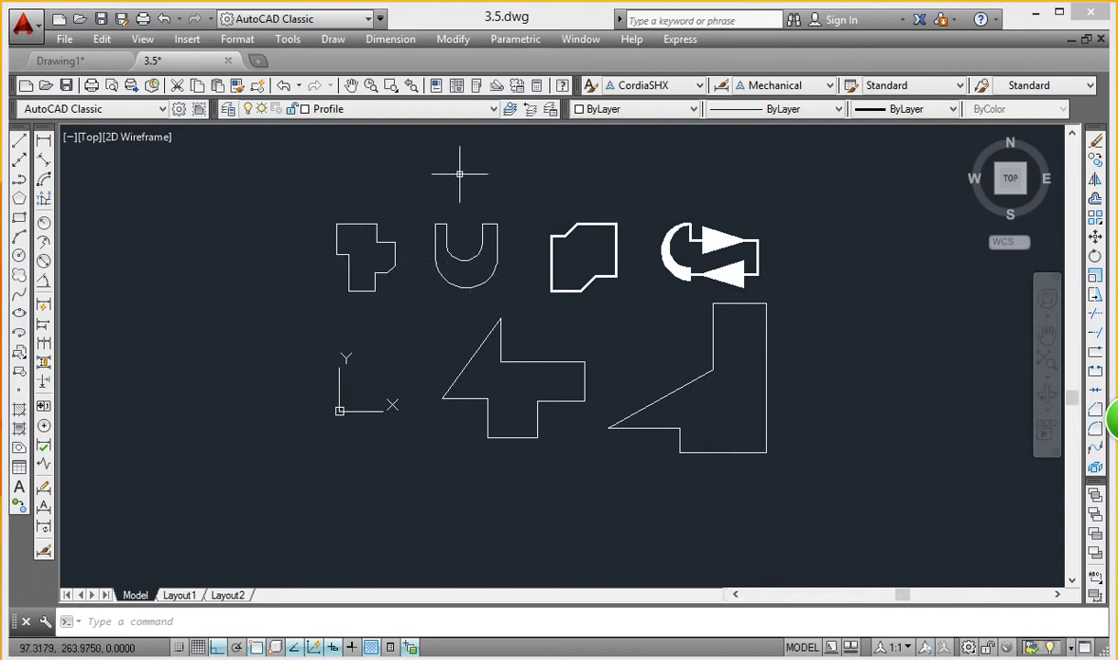
{"action": "middle_click_drag", "start_coordinate": [529, 275], "coordinate": [597, 264]}
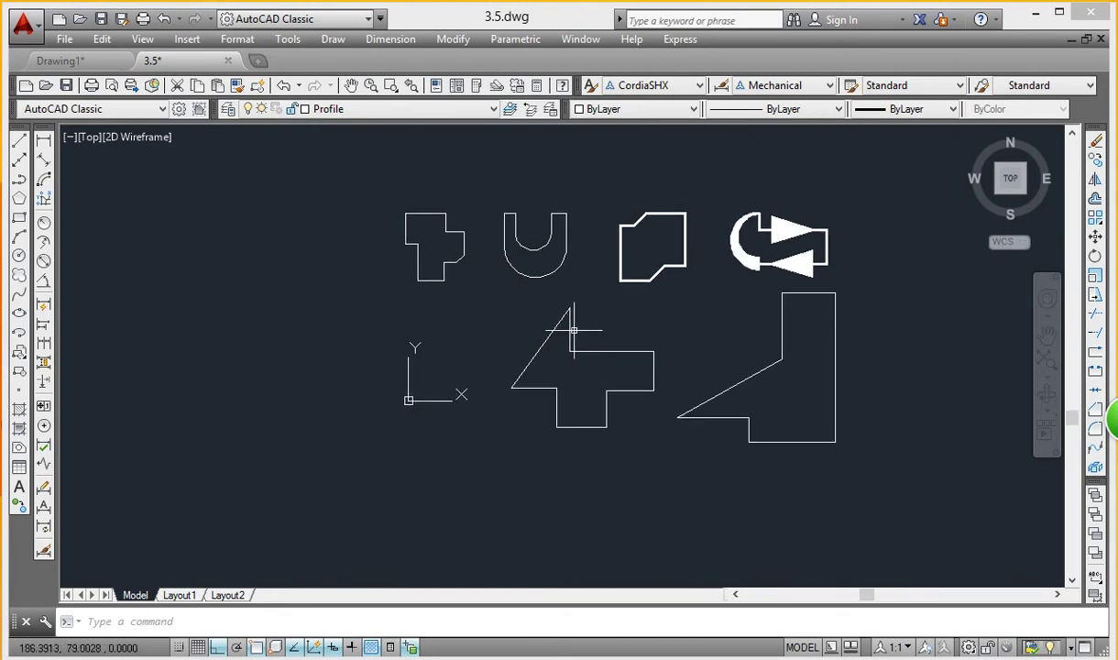
{"action": "left_click", "coordinate": [229, 62]}
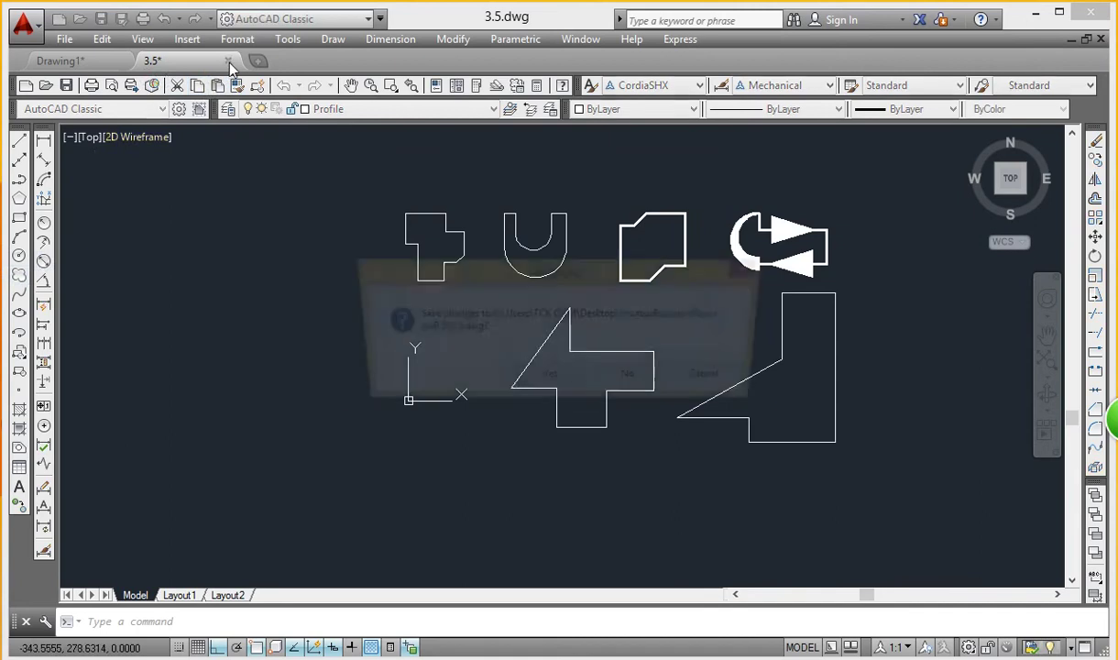
Step: Discard changes to 3.5 and open drawing 3.6 through File > Open
{"action": "left_click", "coordinate": [637, 383]}
{"action": "left_click", "coordinate": [66, 40]}
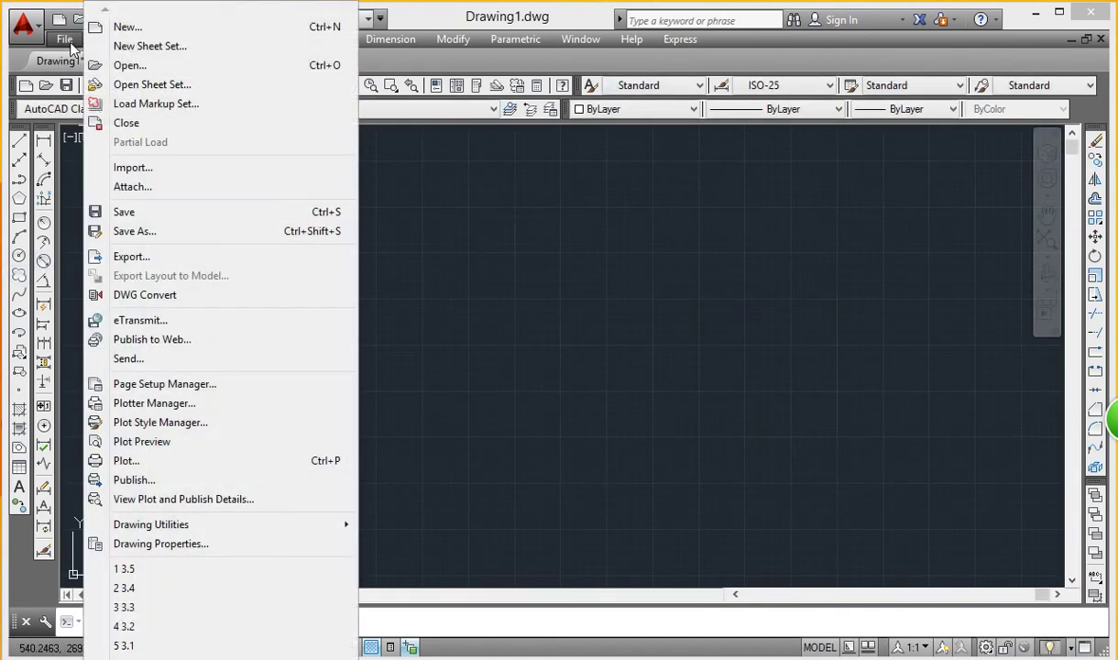
{"action": "left_click", "coordinate": [140, 63]}
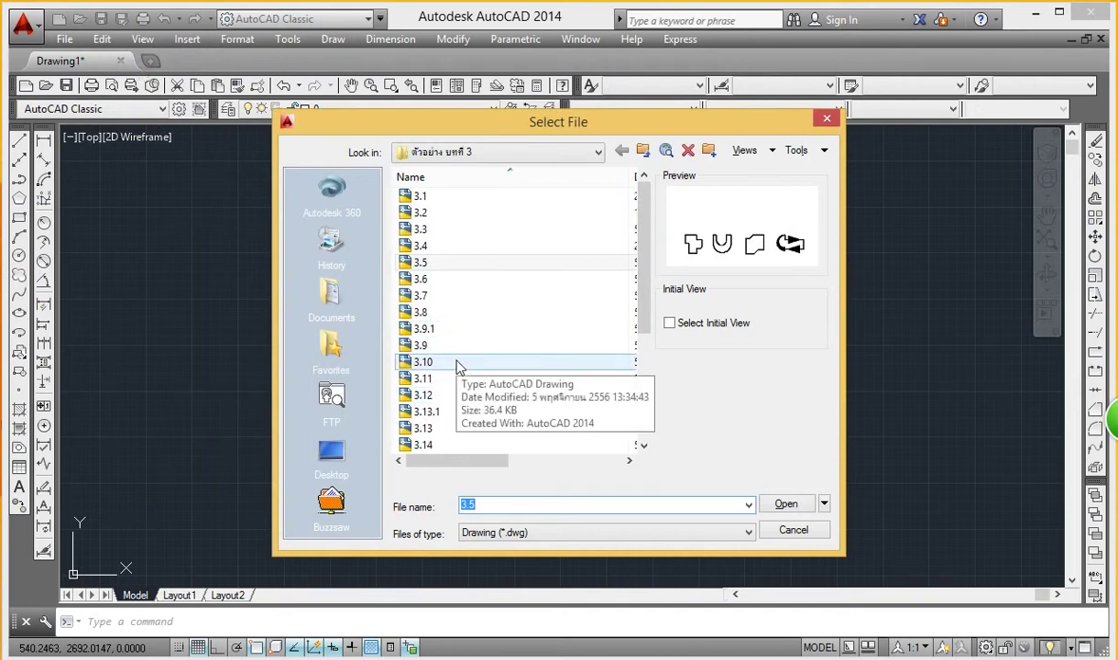
{"action": "left_click", "coordinate": [447, 279]}
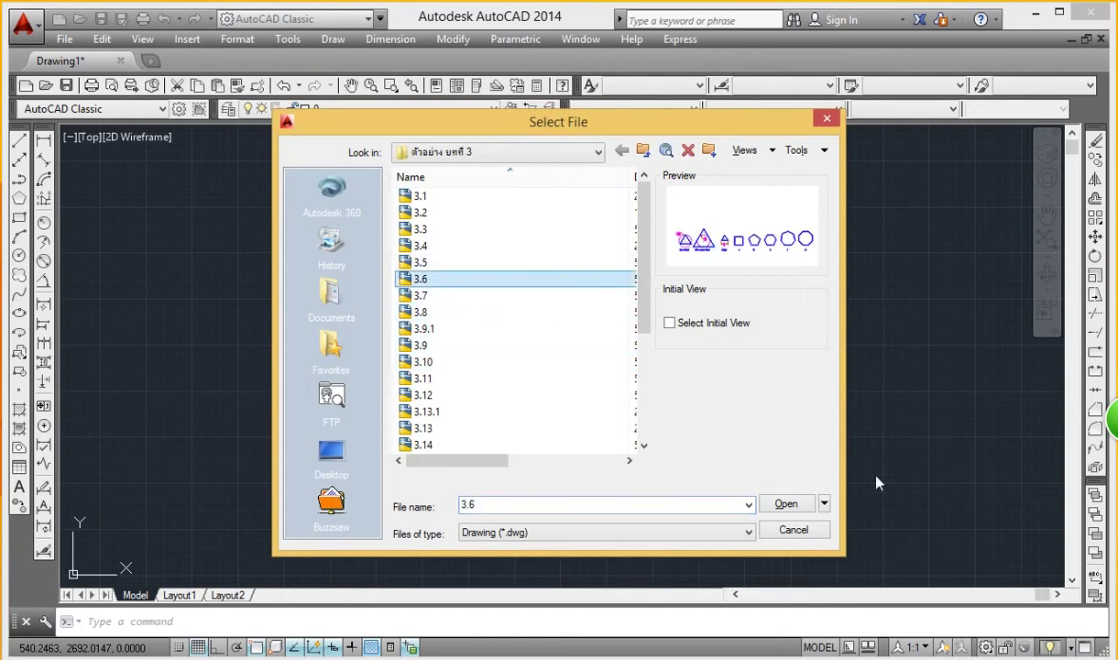
{"action": "left_click", "coordinate": [784, 504]}
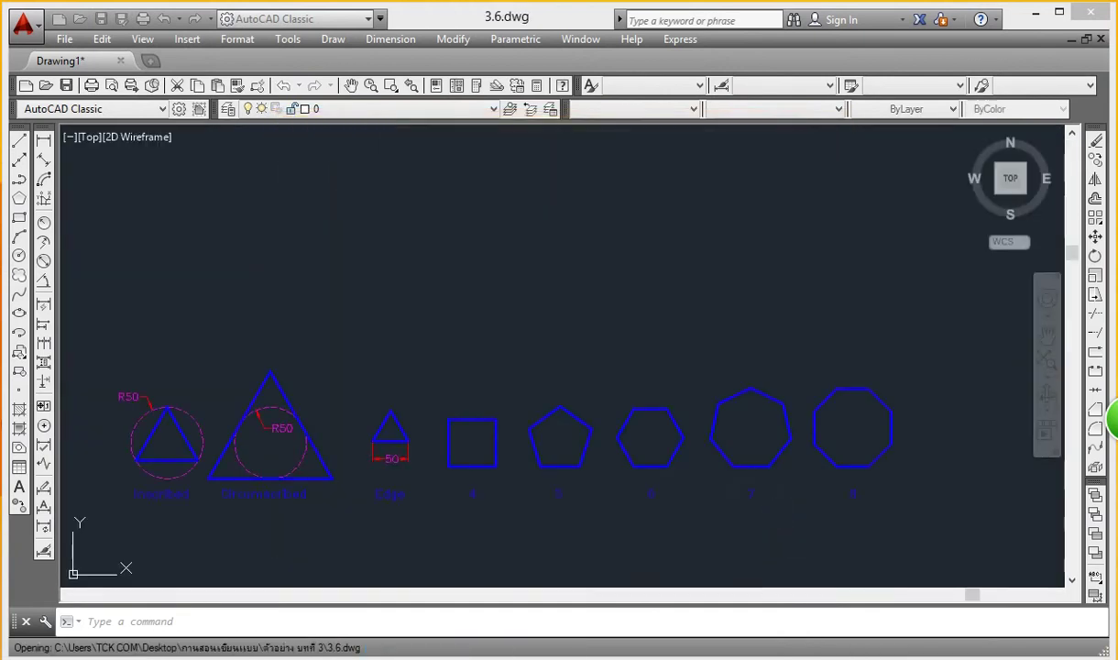
{"action": "middle_click_drag", "start_coordinate": [497, 488], "coordinate": [480, 315]}
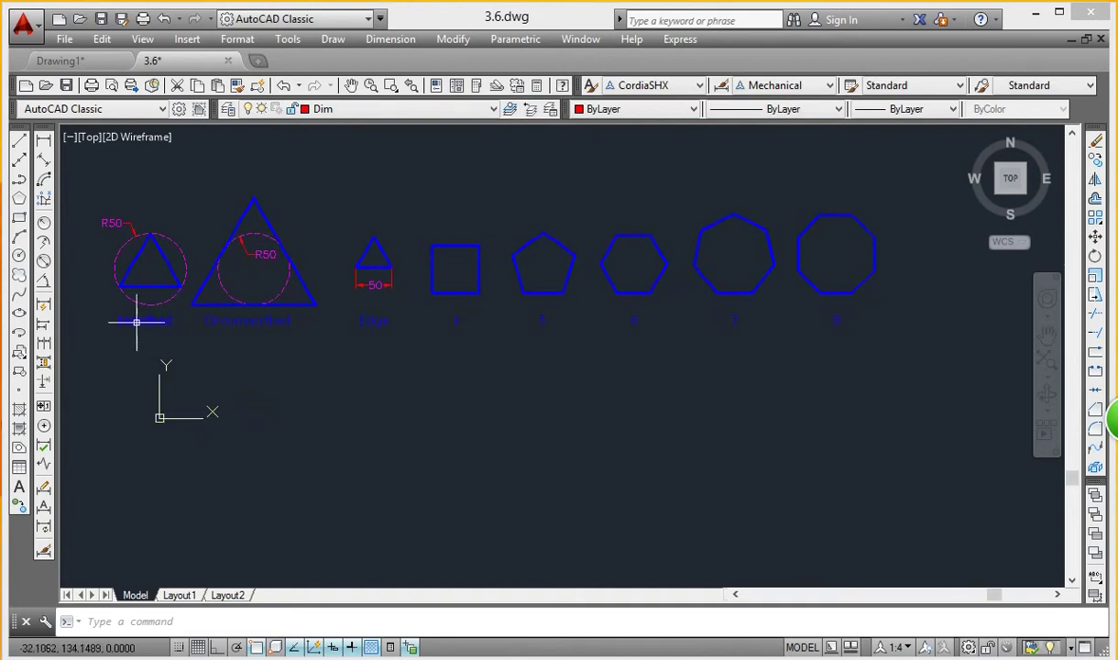
{"action": "scroll", "coordinate": [229, 320], "scroll_direction": "up", "scroll_amount": 5}
{"action": "scroll", "coordinate": [230, 320], "scroll_direction": "down", "scroll_amount": 3}
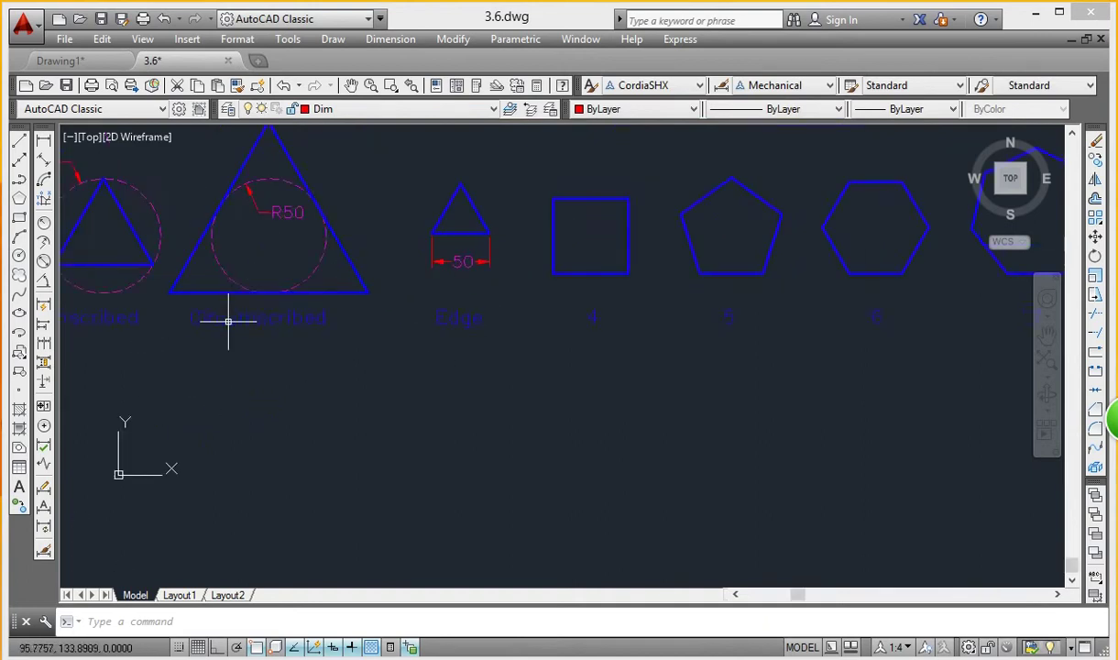
{"action": "scroll", "coordinate": [229, 320], "scroll_direction": "down", "scroll_amount": 2}
{"action": "middle_click_drag", "start_coordinate": [521, 268], "coordinate": [499, 292]}
{"action": "mouse_move", "coordinate": [505, 374]}
{"action": "middle_mouse_down"}
{"action": "mouse_move", "coordinate": [491, 339]}
{"action": "mouse_move", "coordinate": [489, 352]}
{"action": "middle_mouse_up"}
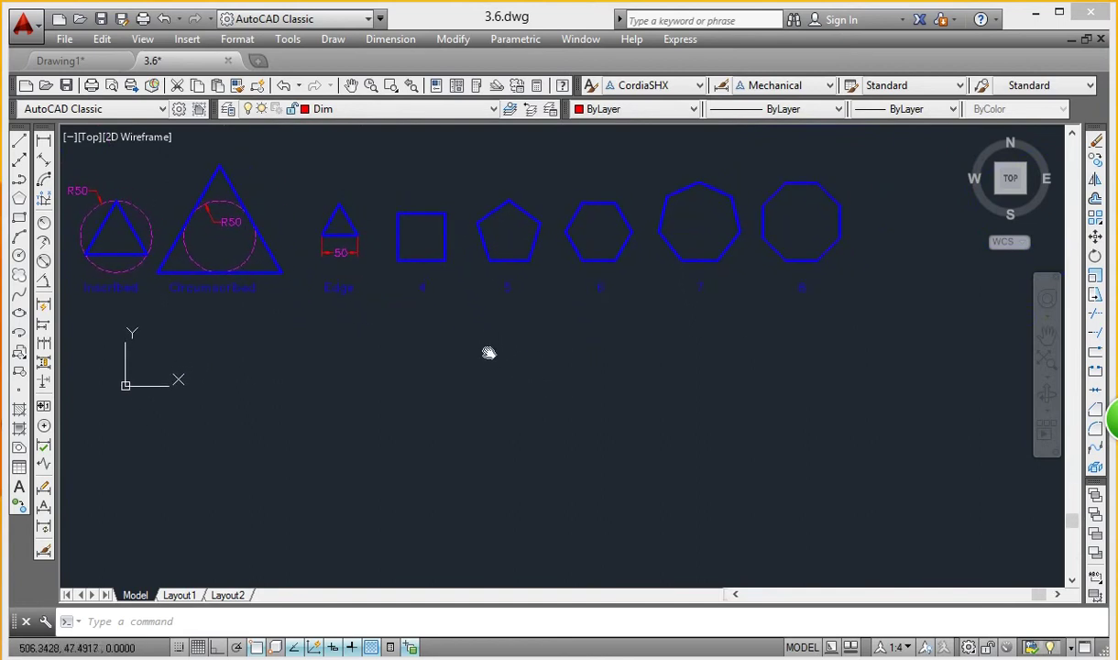
Step: Draw an 8-sided polygon below the samples, inscribed in a circle of radius 50
{"action": "left_click", "coordinate": [18, 197]}
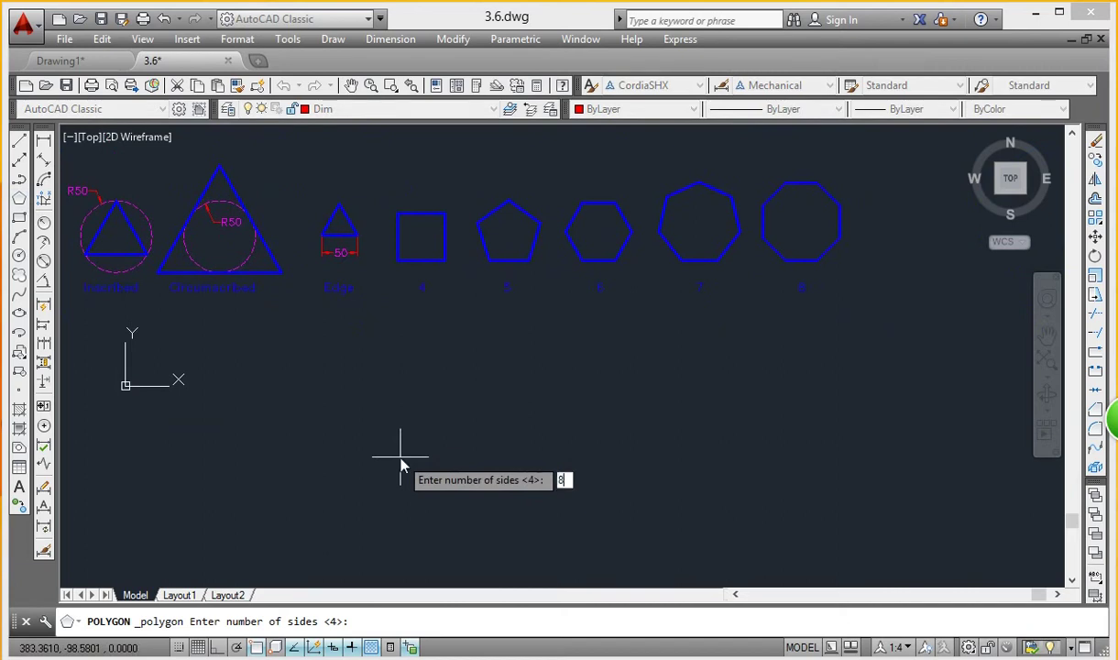
{"action": "key", "text": "Return"}
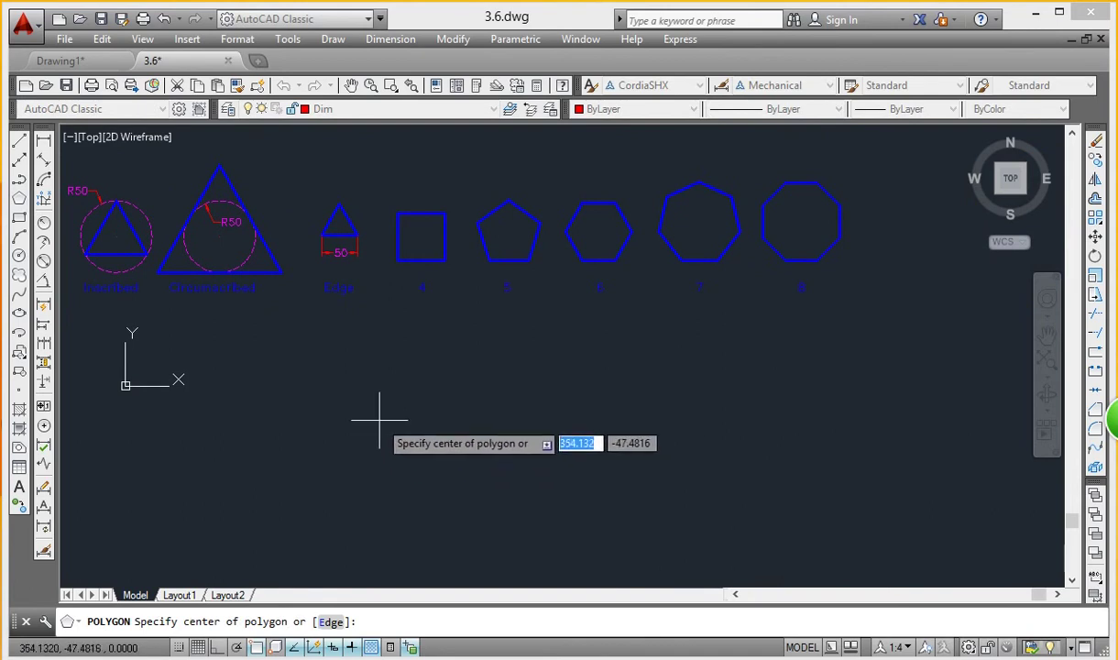
{"action": "left_click", "coordinate": [380, 421]}
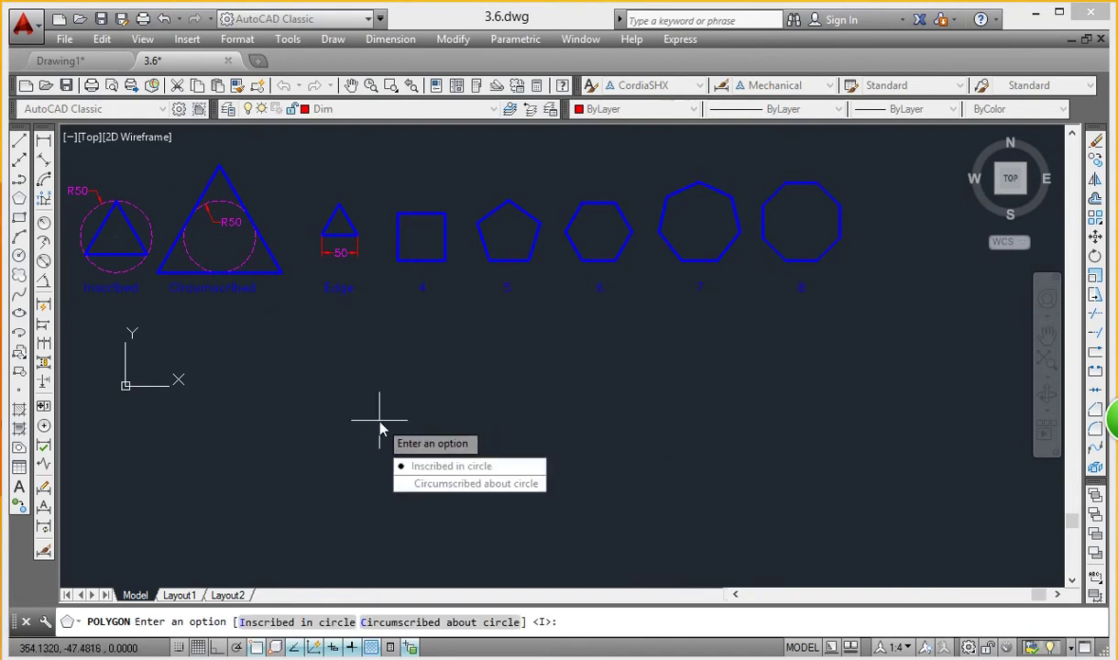
{"action": "left_click", "coordinate": [450, 467]}
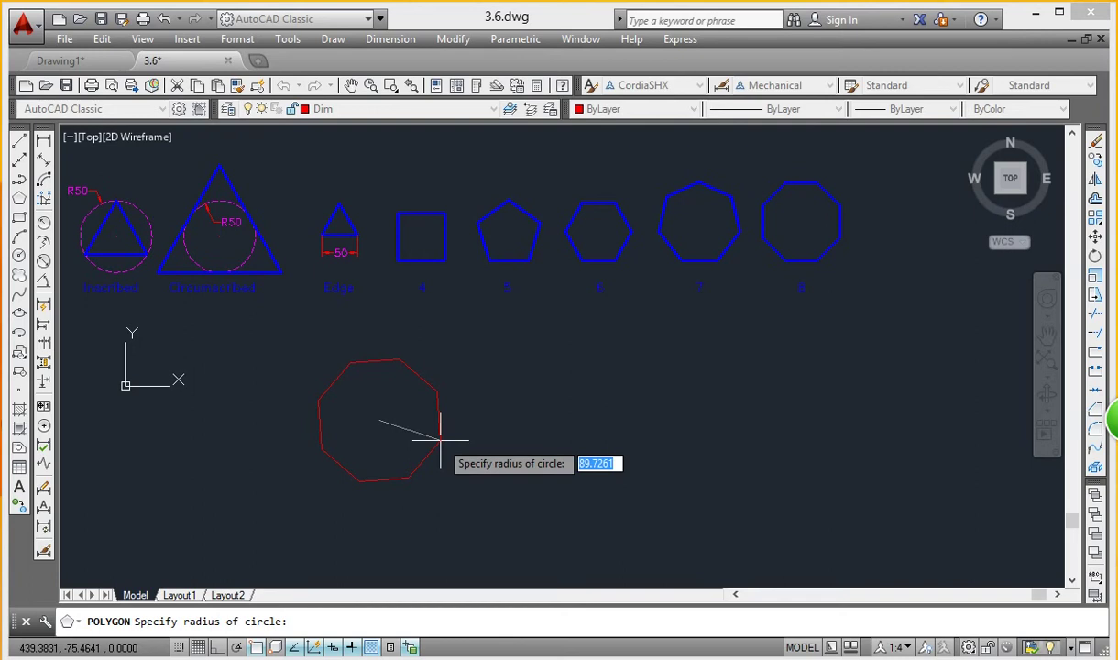
{"action": "type", "text": "50"}
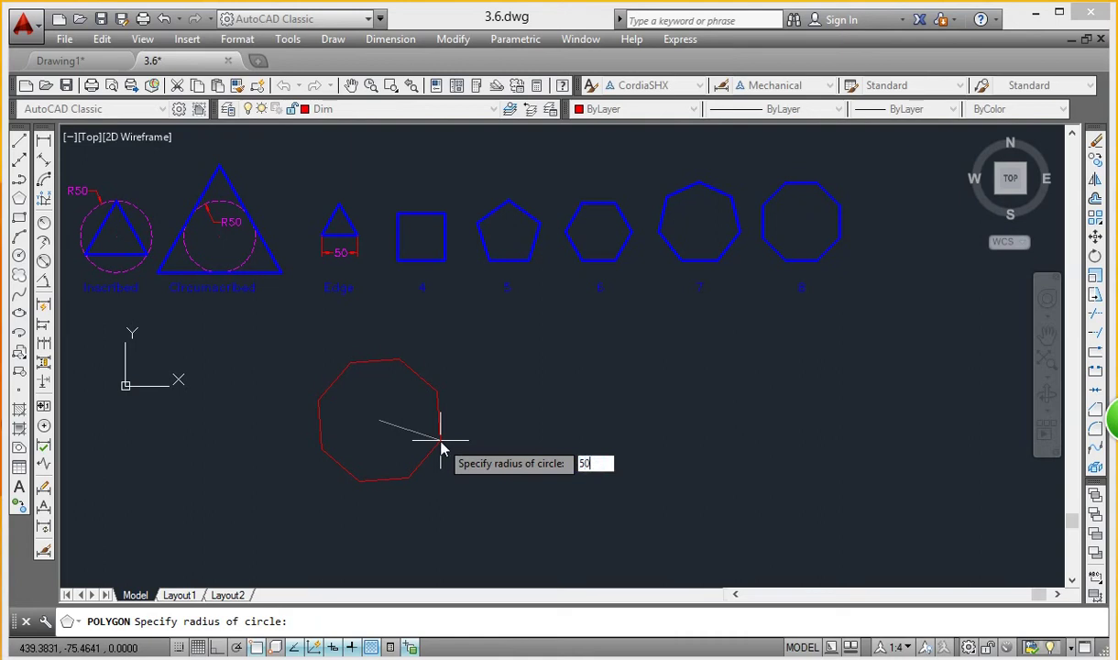
{"action": "key", "text": "Return"}
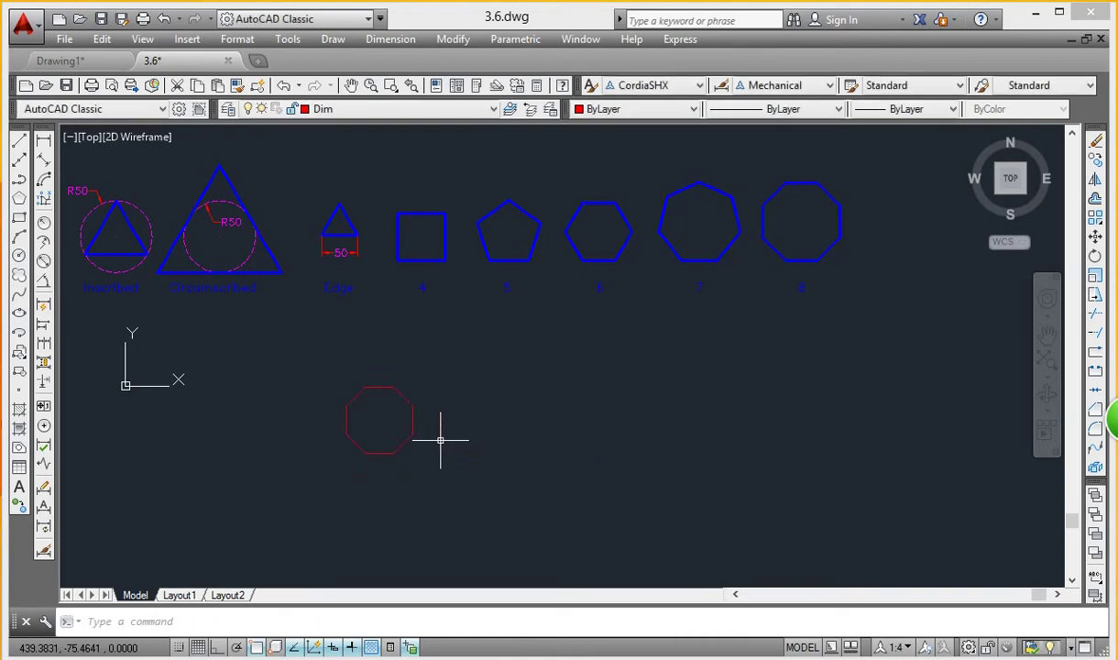
{"action": "right_click", "coordinate": [498, 359]}
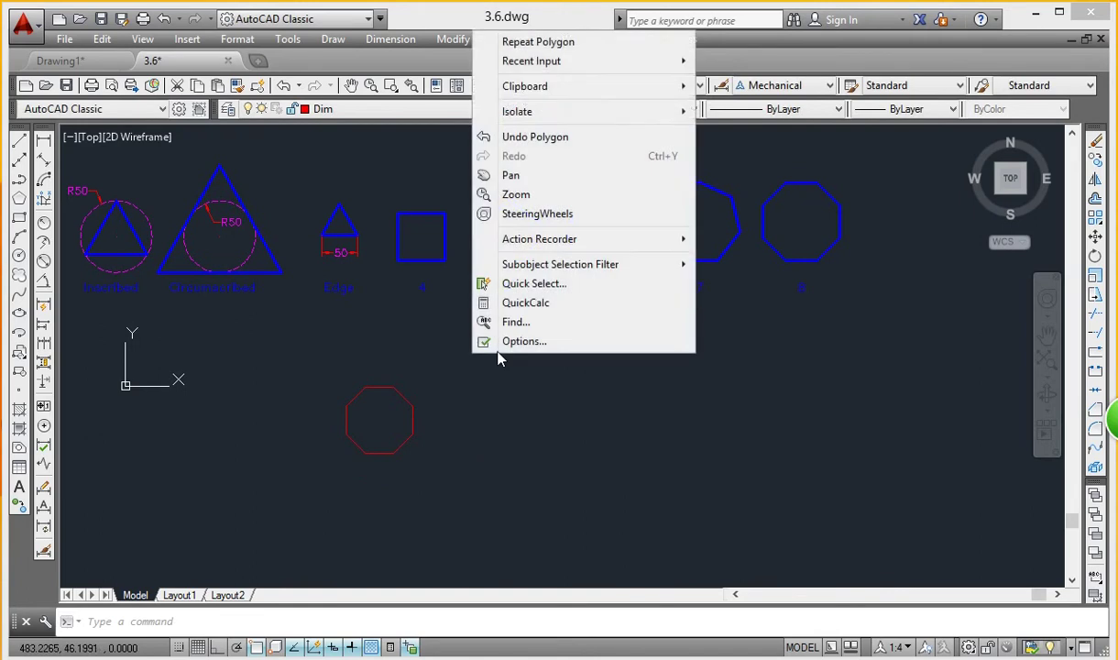
Step: Repeat Polygon for a second 8-sided shape to the right, circumscribed about a radius-50 circle
{"action": "left_click", "coordinate": [559, 41]}
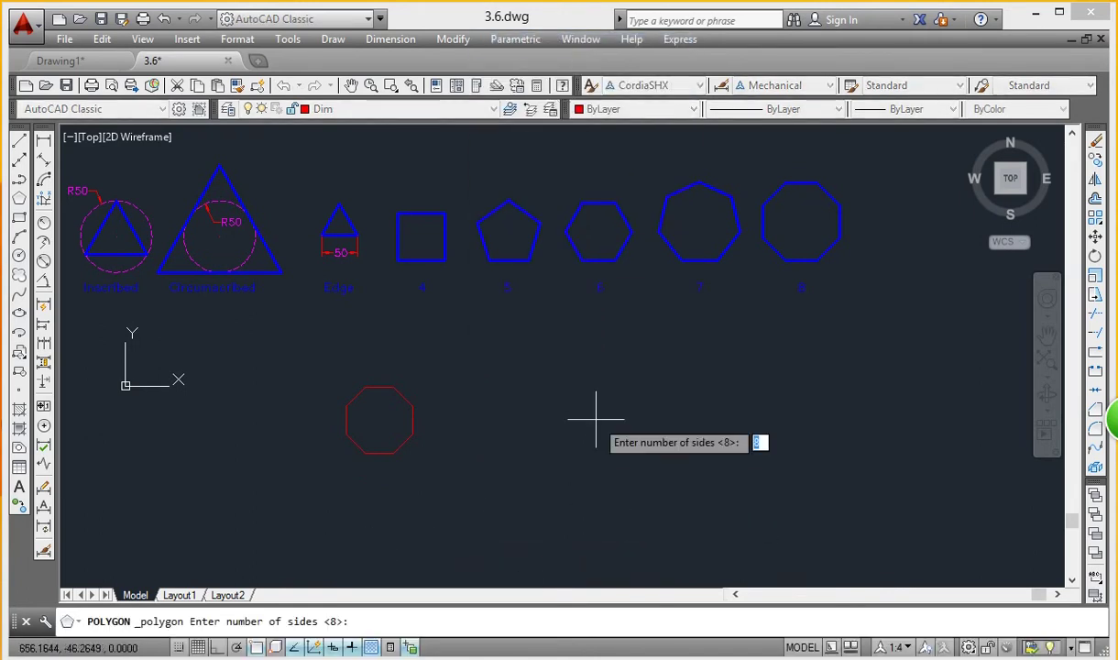
{"action": "key", "text": "Return"}
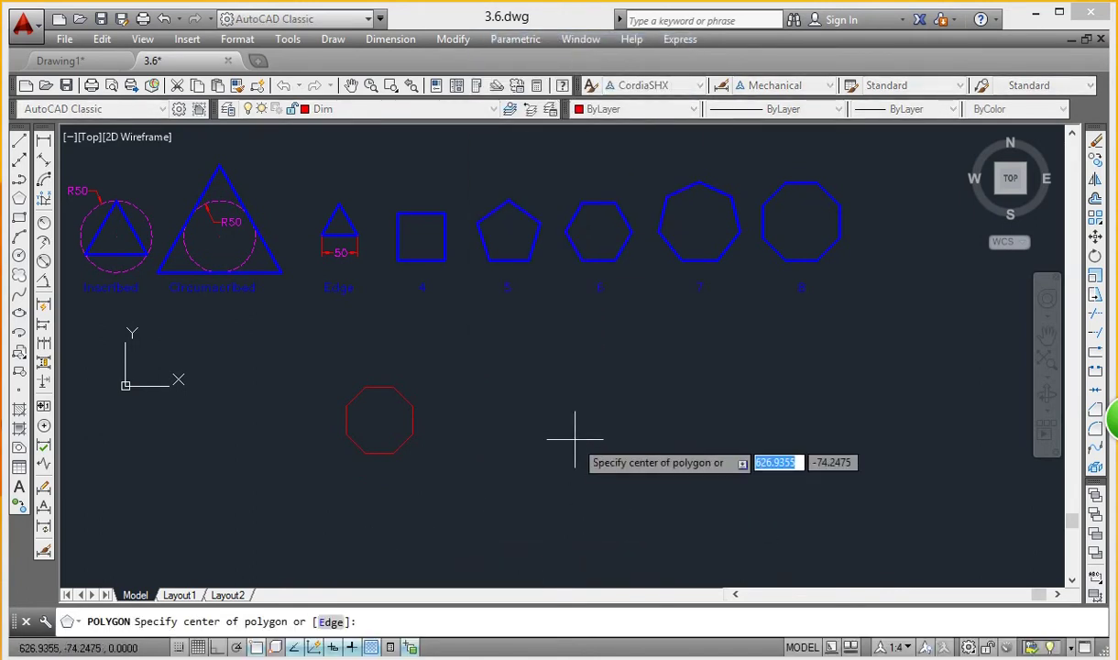
{"action": "left_click", "coordinate": [545, 414]}
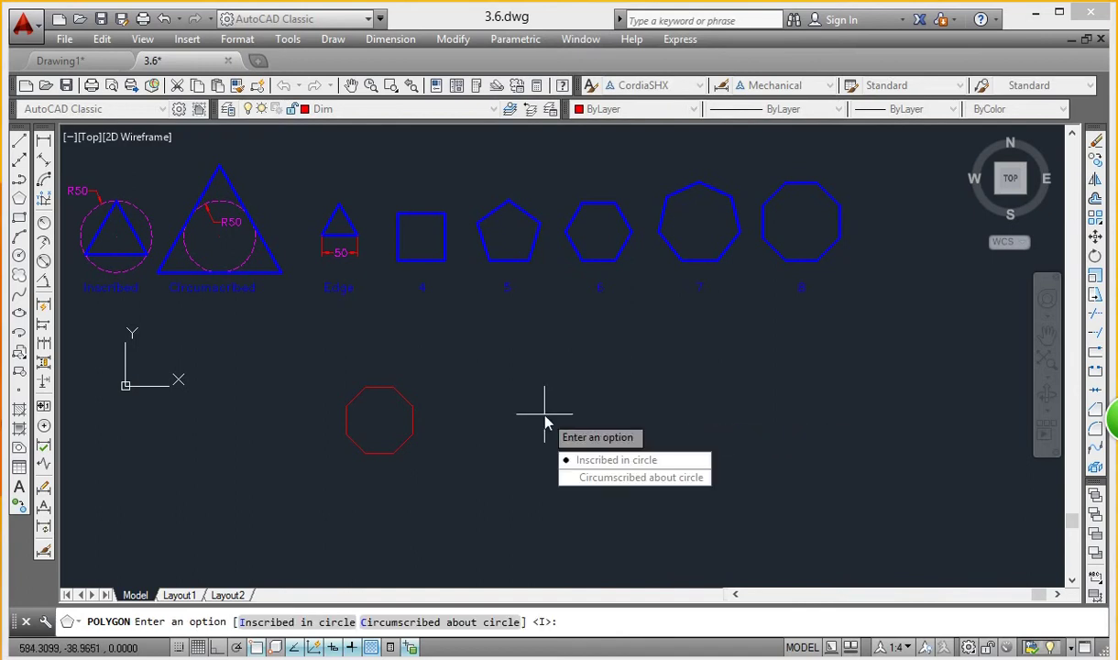
{"action": "left_click", "coordinate": [619, 480]}
{"action": "type", "text": "50"}
{"action": "key", "text": "Return"}
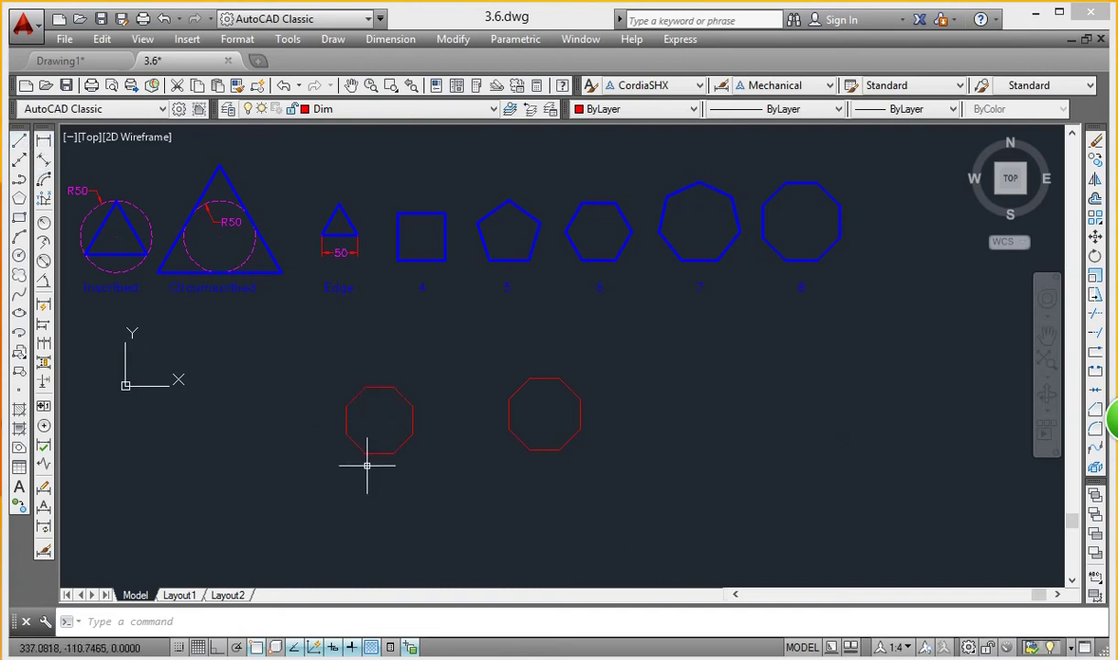
Step: Draw a vertical line from the top vertex to the bottom vertex of each octagon
{"action": "left_click", "coordinate": [19, 139]}
{"action": "left_click", "coordinate": [379, 387]}
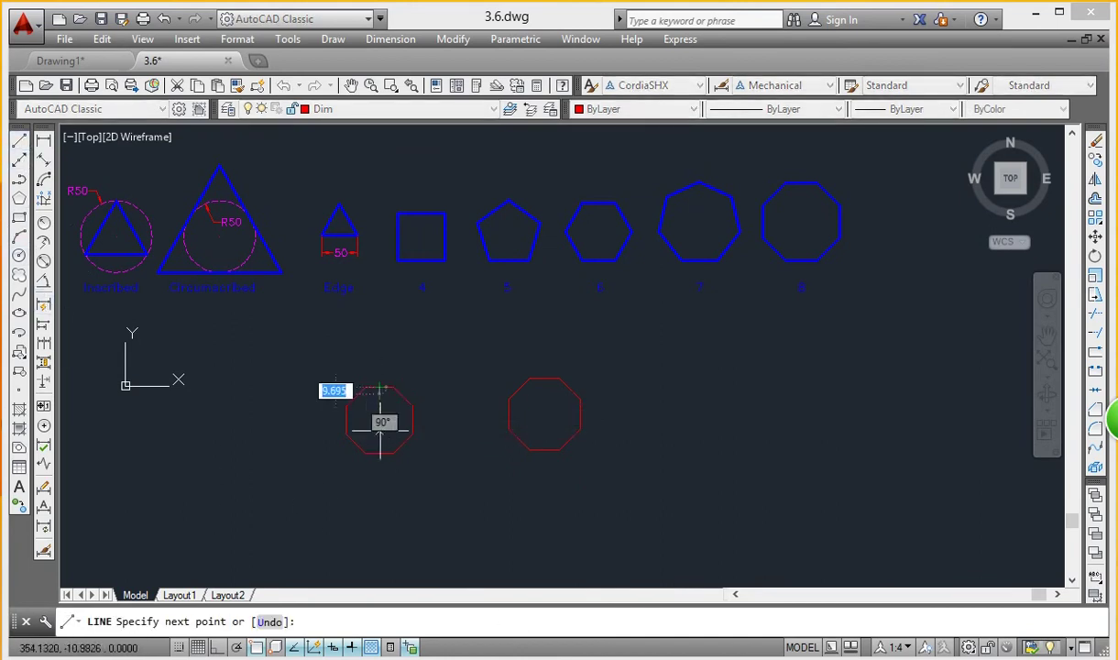
{"action": "left_click", "coordinate": [379, 453]}
{"action": "right_click", "coordinate": [395, 419]}
{"action": "left_click", "coordinate": [412, 427]}
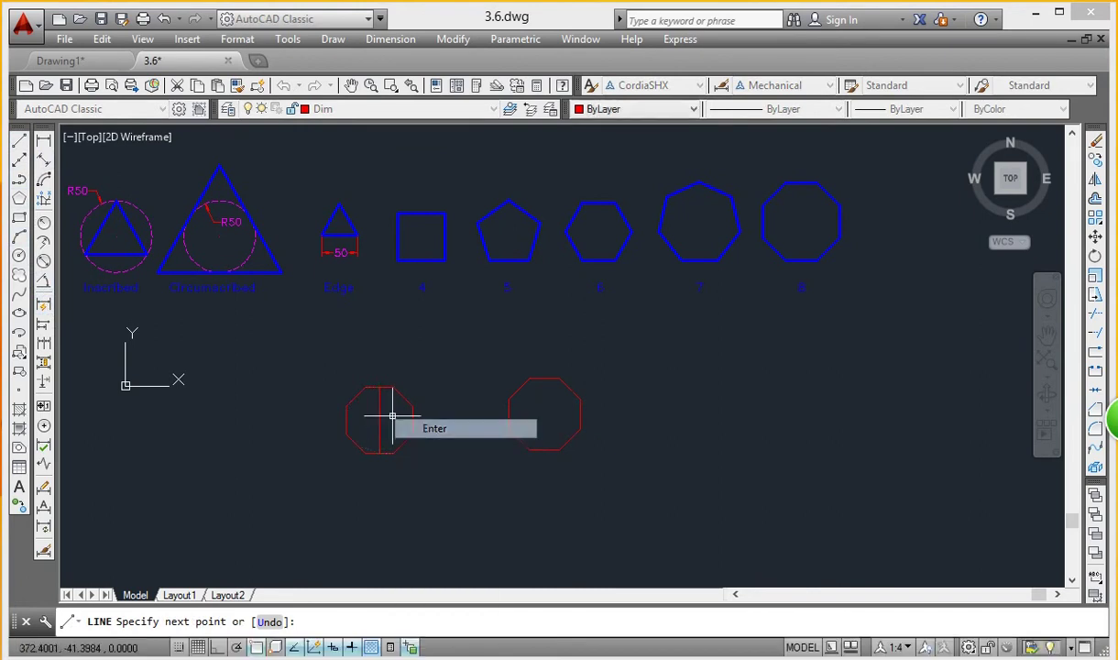
{"action": "left_click", "coordinate": [19, 139]}
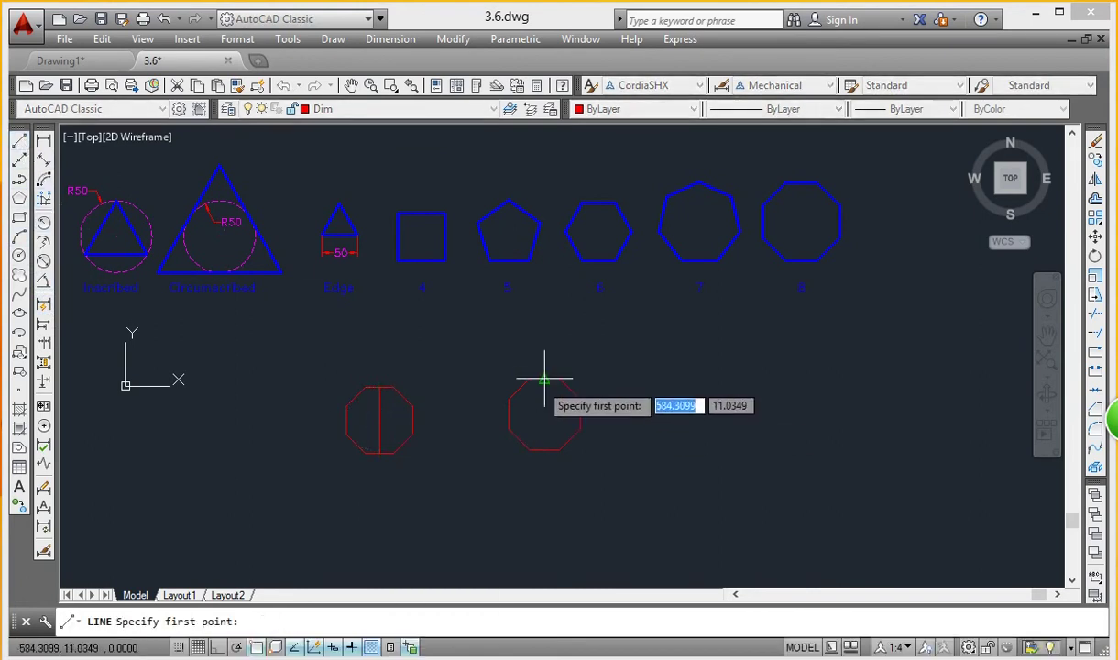
{"action": "left_click", "coordinate": [544, 378]}
{"action": "left_click", "coordinate": [550, 449]}
{"action": "right_click", "coordinate": [597, 399]}
{"action": "left_click", "coordinate": [654, 407]}
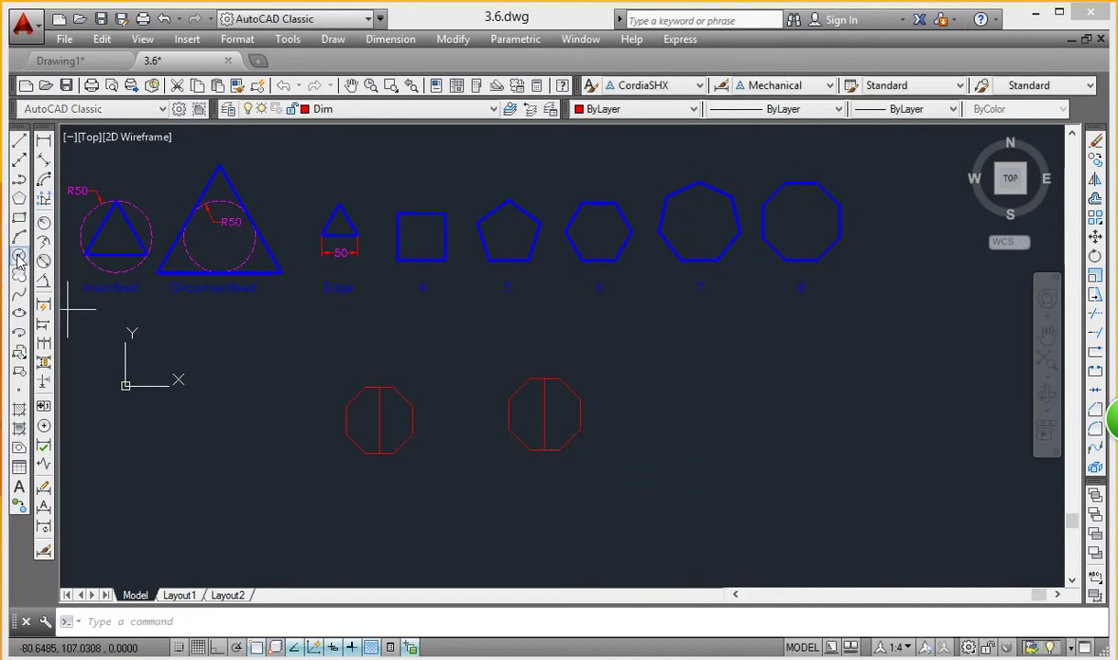
Step: Draw a radius-50 circle centred on the left octagon, passing through its corners
{"action": "left_click", "coordinate": [18, 257]}
{"action": "left_click", "coordinate": [380, 418]}
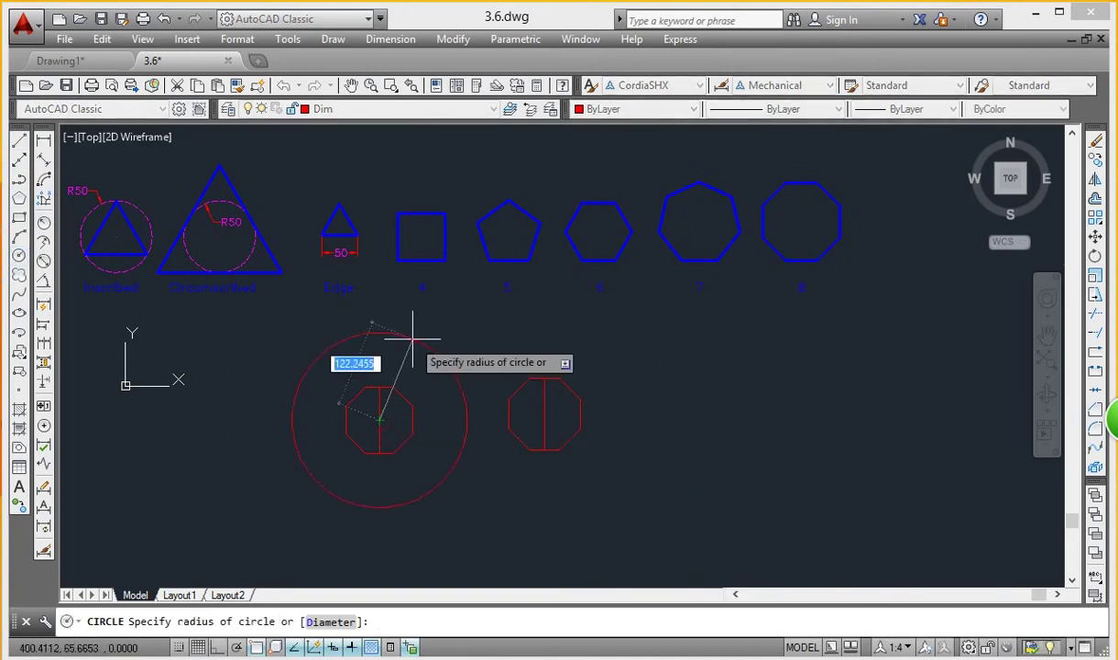
{"action": "type", "text": "50"}
{"action": "key", "text": "Return"}
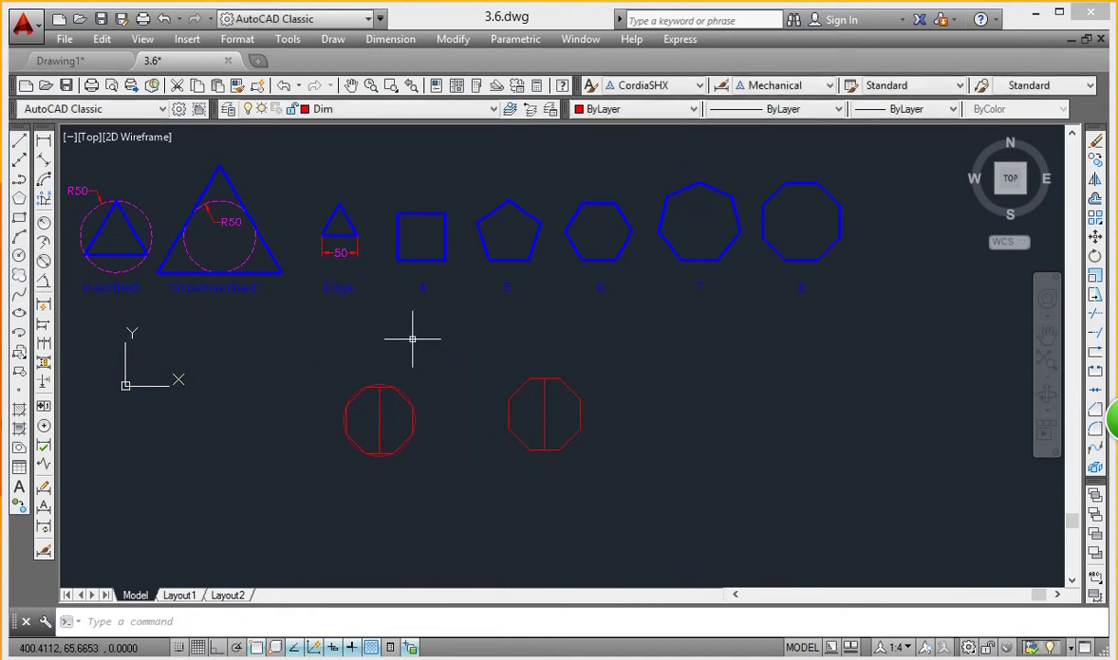
{"action": "scroll", "coordinate": [412, 438], "scroll_direction": "up", "scroll_amount": 6}
{"action": "middle_click_drag", "start_coordinate": [374, 474], "coordinate": [302, 577]}
{"action": "scroll", "coordinate": [323, 368], "scroll_direction": "down", "scroll_amount": 4}
{"action": "scroll", "coordinate": [338, 323], "scroll_direction": "up", "scroll_amount": 2}
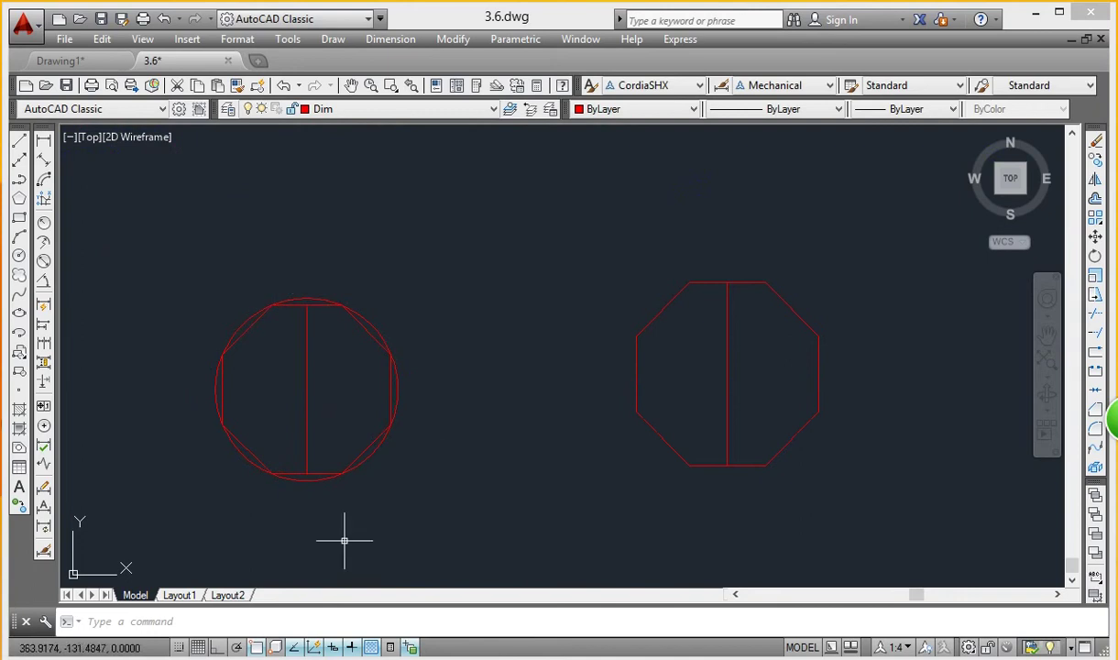
{"action": "scroll", "coordinate": [321, 328], "scroll_direction": "down", "scroll_amount": 2}
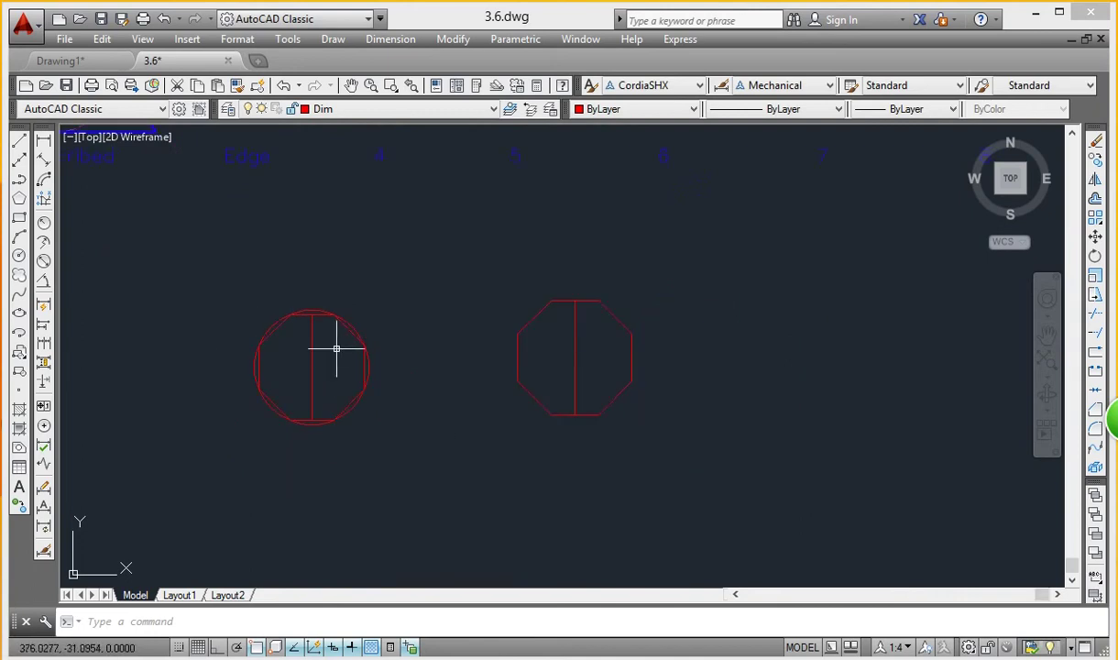
Step: Add a radius-50 circle centred on the right octagon, which also leaves a stray radius-5 circle
{"action": "type", "text": "c"}
{"action": "key", "text": "Return"}
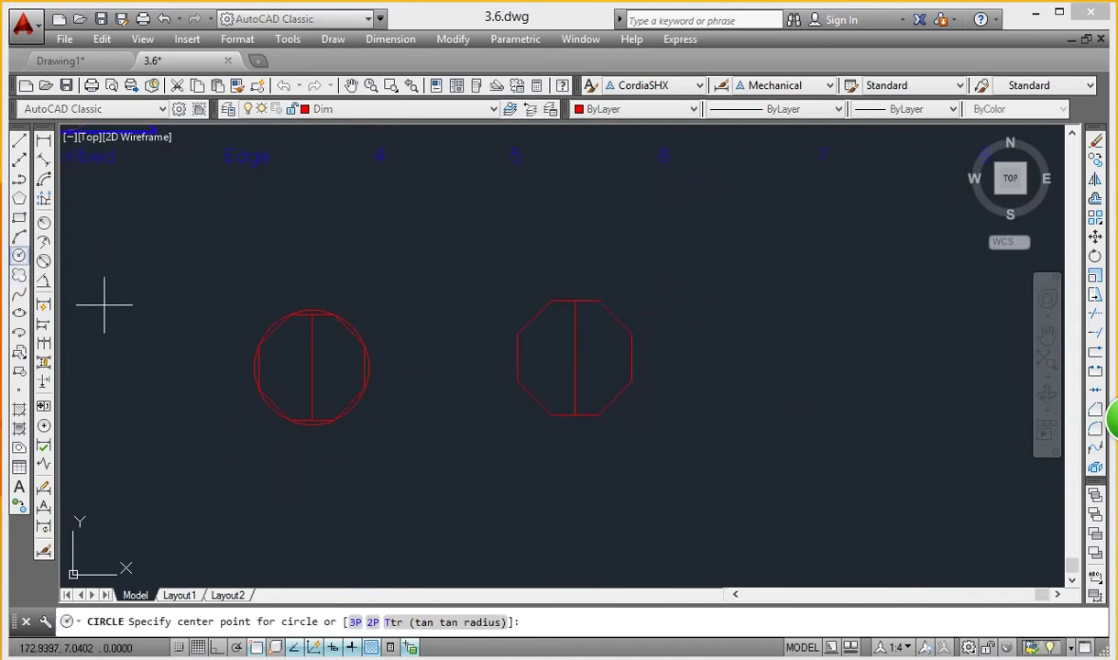
{"action": "left_click", "coordinate": [574, 358]}
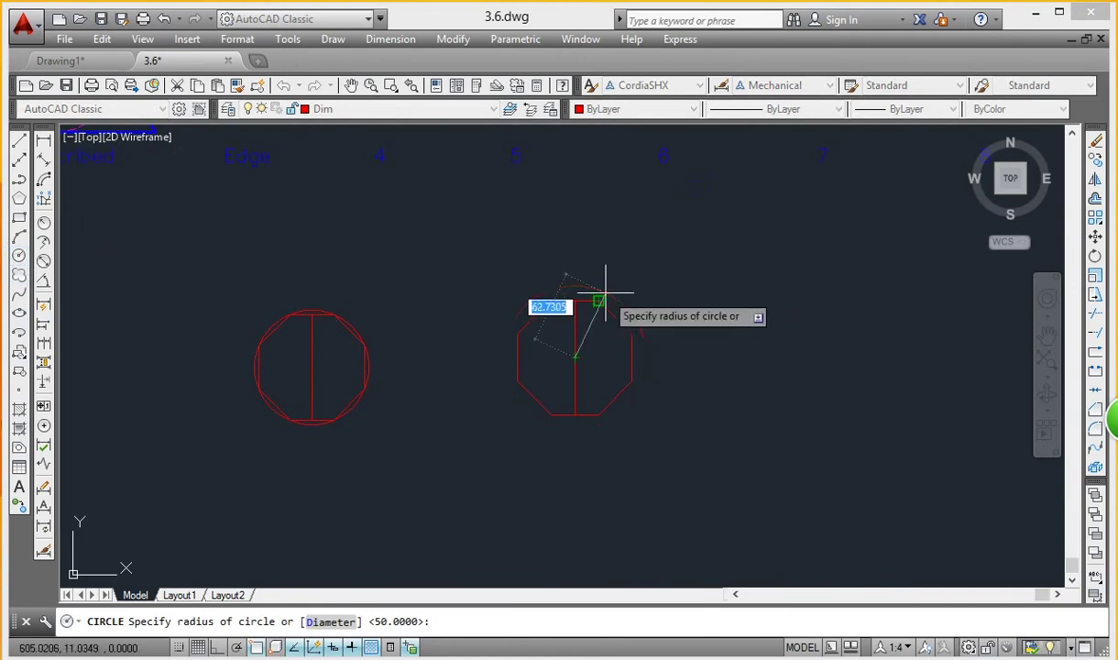
{"action": "type", "text": "5"}
{"action": "key", "text": "Return"}
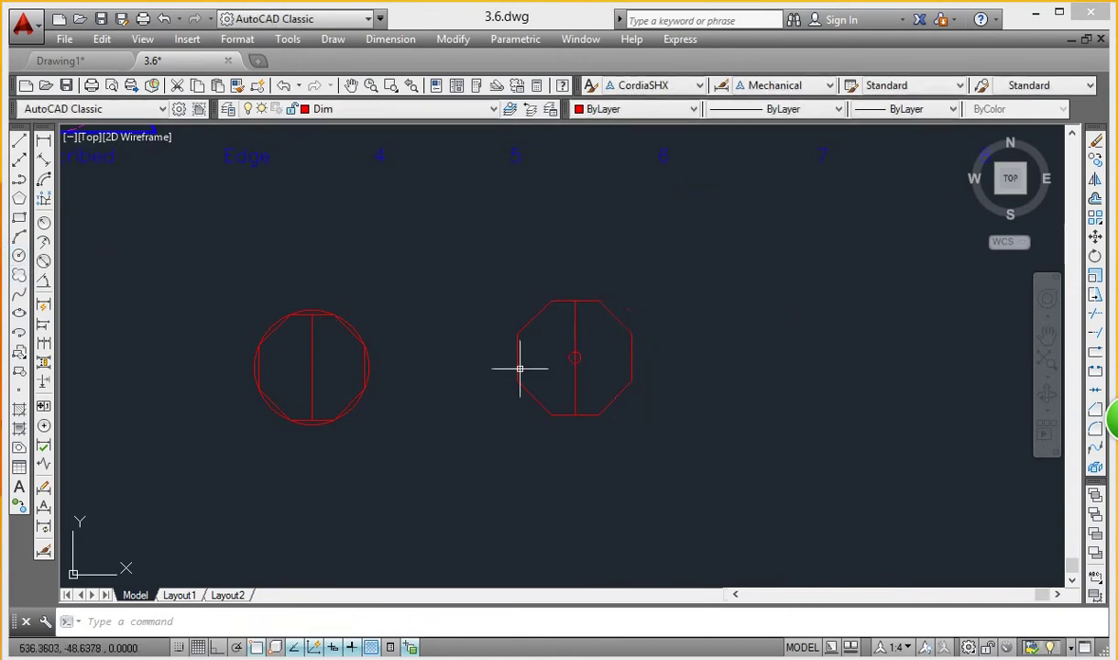
{"action": "left_click", "coordinate": [19, 256]}
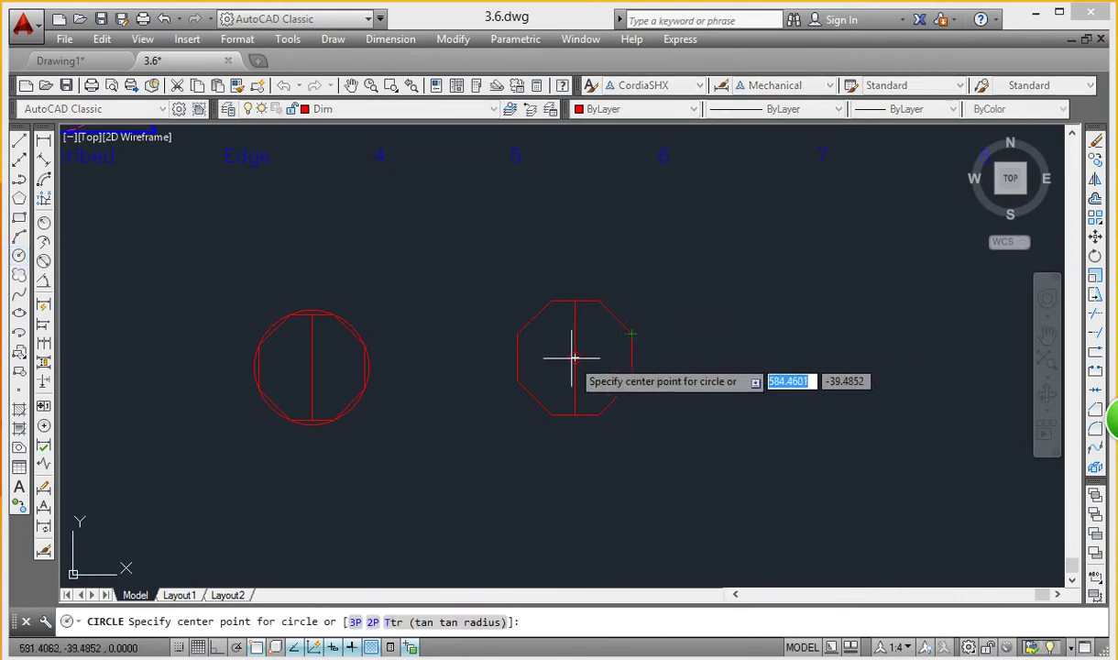
{"action": "scroll", "coordinate": [580, 355], "scroll_direction": "up", "scroll_amount": 3}
{"action": "scroll", "coordinate": [579, 353], "scroll_direction": "up", "scroll_amount": 4}
{"action": "left_click", "coordinate": [584, 349]}
{"action": "scroll", "coordinate": [585, 348], "scroll_direction": "down", "scroll_amount": 5}
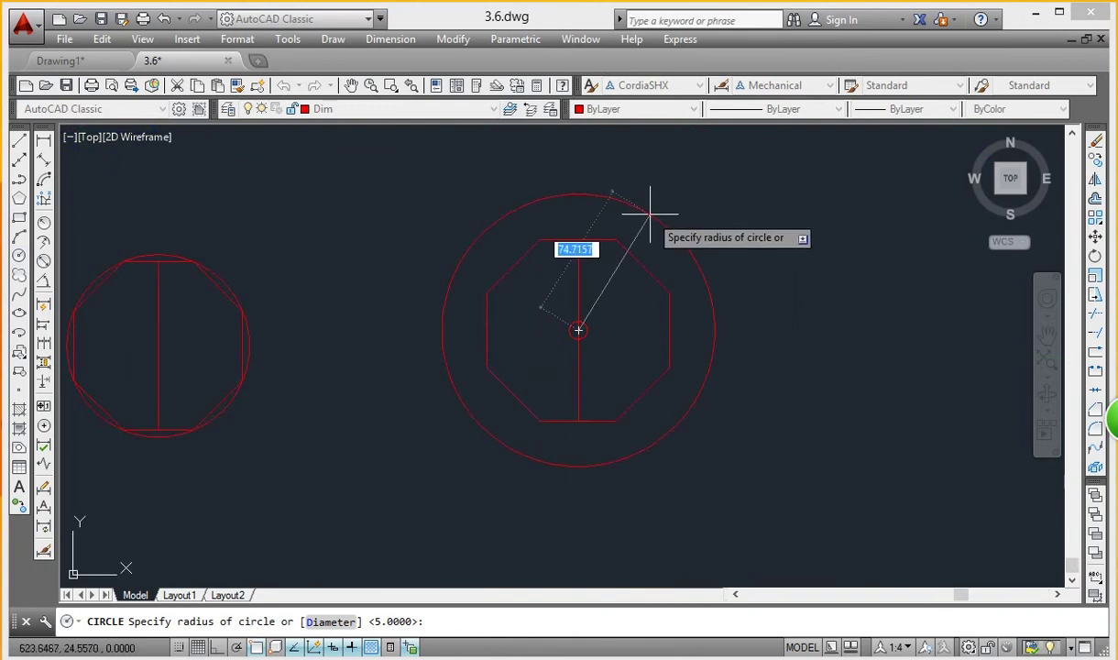
{"action": "type", "text": "50"}
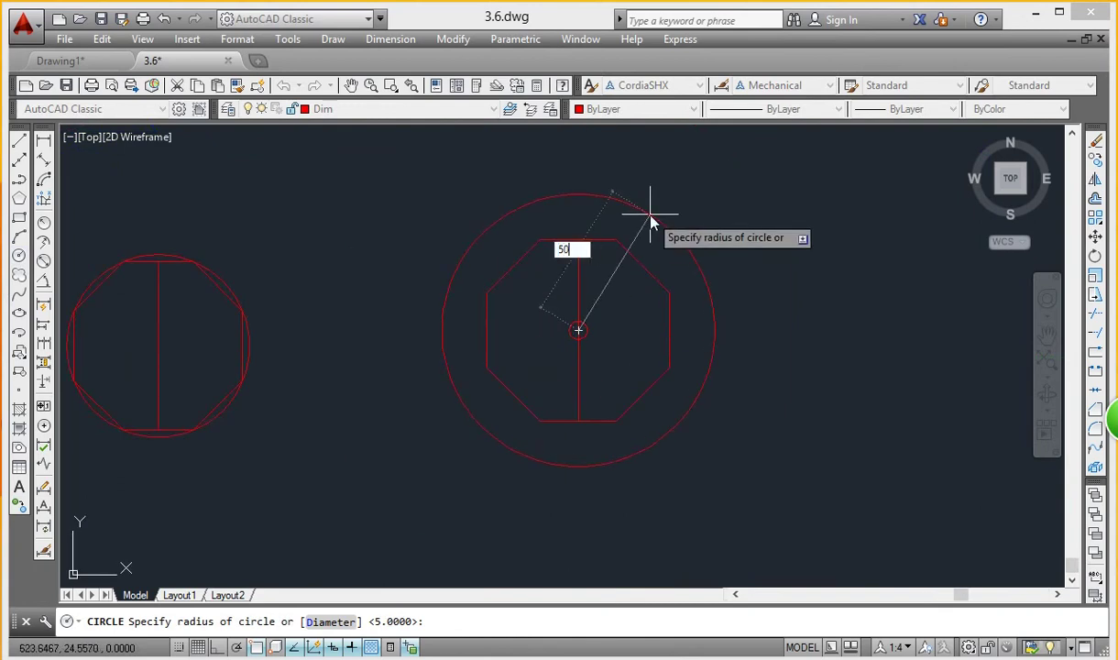
{"action": "key", "text": "Return"}
{"action": "scroll", "coordinate": [551, 264], "scroll_direction": "up", "scroll_amount": 9}
{"action": "scroll", "coordinate": [514, 177], "scroll_direction": "down", "scroll_amount": 6}
Step: Erase the stray tiny circle with a crossing window, then reframe both octagons in view
{"action": "left_click", "coordinate": [623, 348]}
{"action": "left_click", "coordinate": [596, 396]}
{"action": "key", "text": "Delete"}
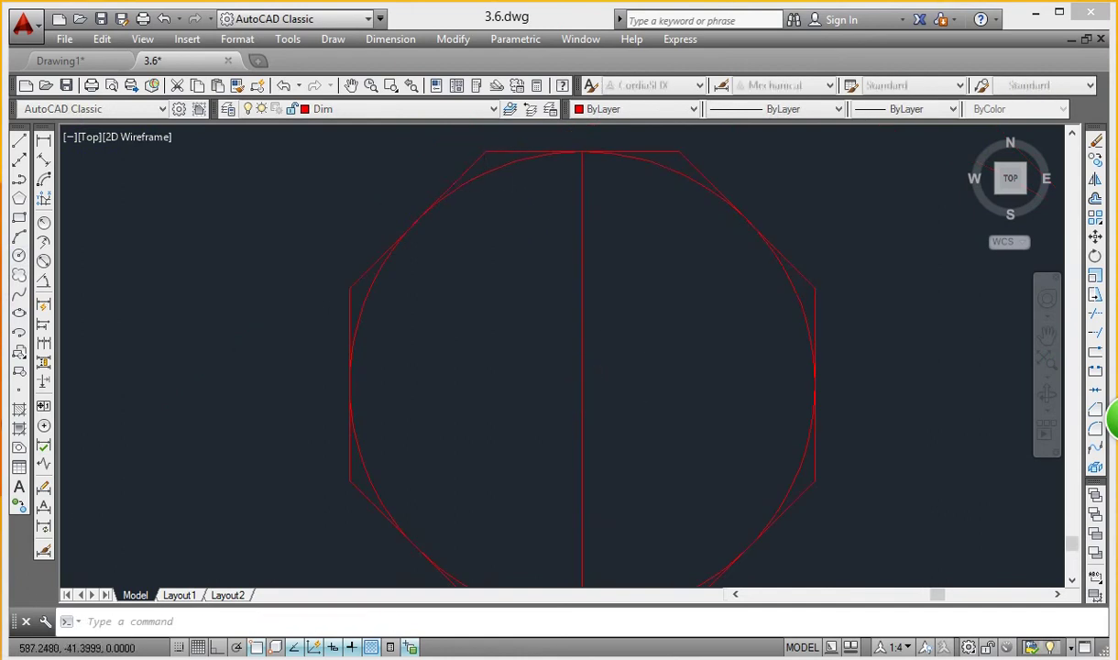
{"action": "scroll", "coordinate": [596, 396], "scroll_direction": "down", "scroll_amount": 5}
{"action": "middle_click_drag", "start_coordinate": [596, 396], "coordinate": [629, 392]}
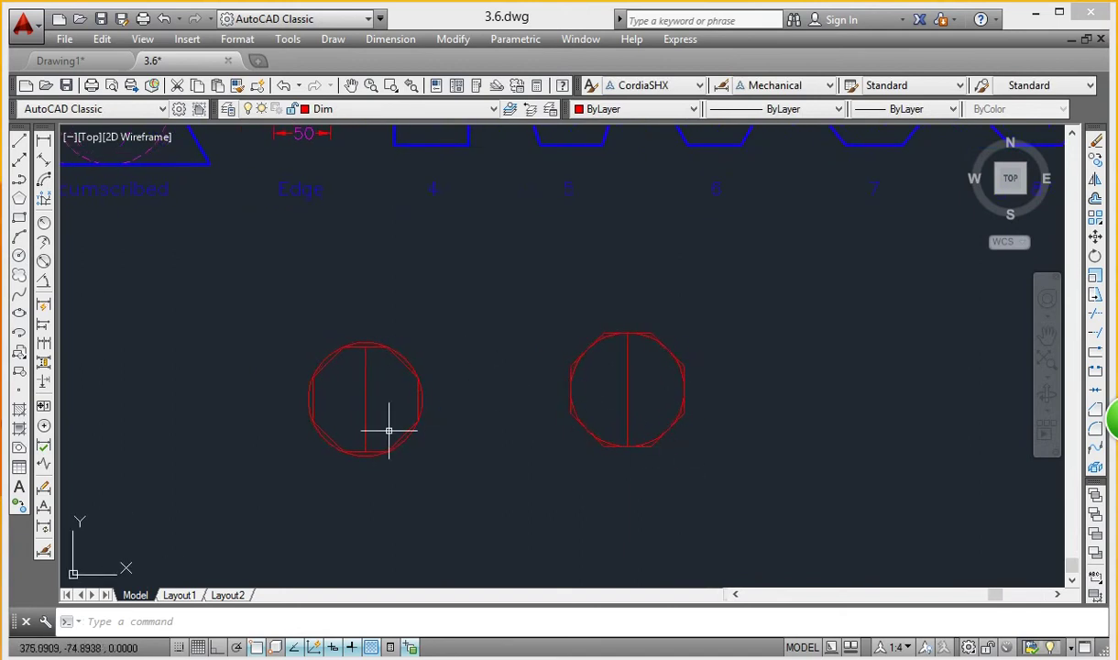
{"action": "scroll", "coordinate": [381, 376], "scroll_direction": "up", "scroll_amount": 4}
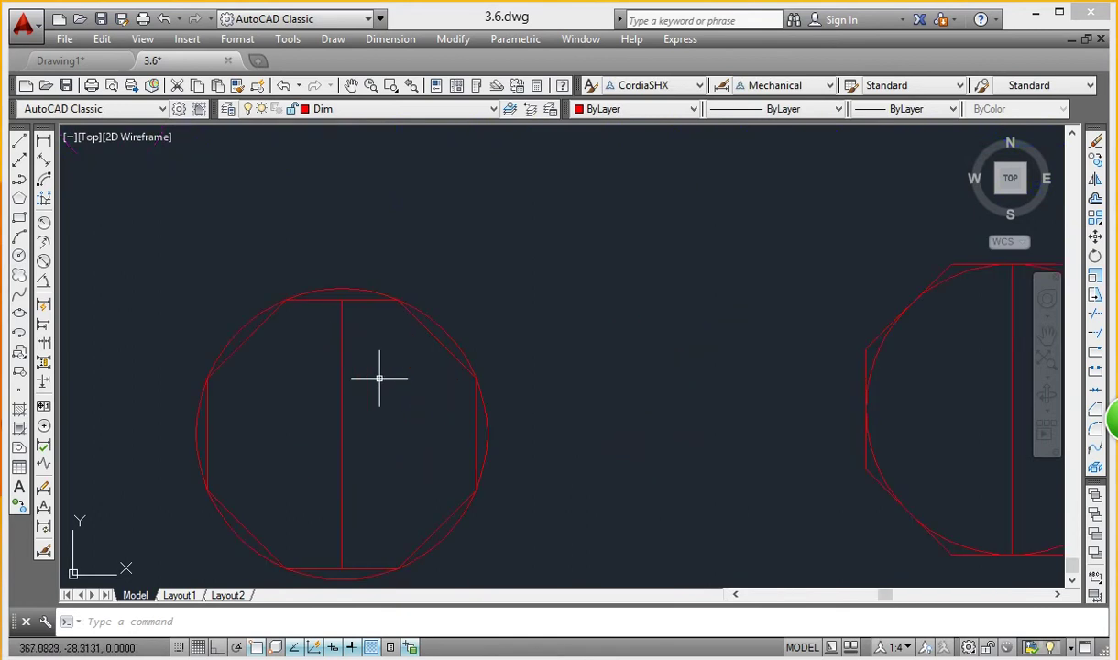
{"action": "scroll", "coordinate": [380, 376], "scroll_direction": "down", "scroll_amount": 2}
{"action": "scroll", "coordinate": [380, 377], "scroll_direction": "down", "scroll_amount": 2}
{"action": "middle_click_drag", "start_coordinate": [366, 389], "coordinate": [339, 310]}
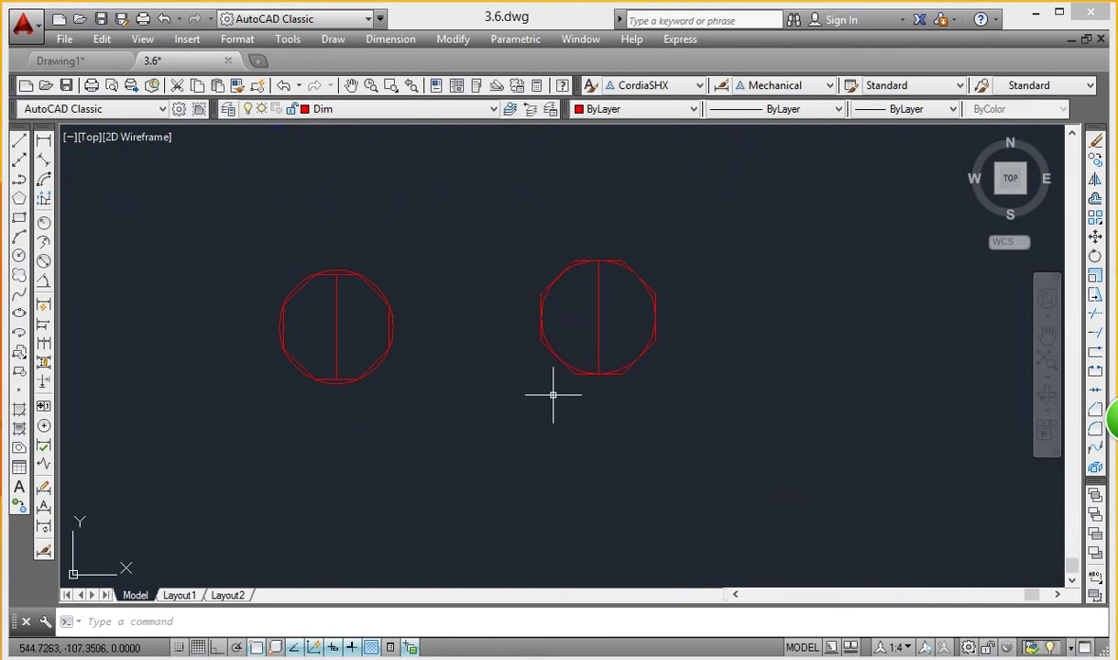
{"action": "scroll", "coordinate": [541, 385], "scroll_direction": "down", "scroll_amount": 6}
{"action": "scroll", "coordinate": [532, 371], "scroll_direction": "up", "scroll_amount": 4}
{"action": "middle_click_drag", "start_coordinate": [533, 366], "coordinate": [378, 369]}
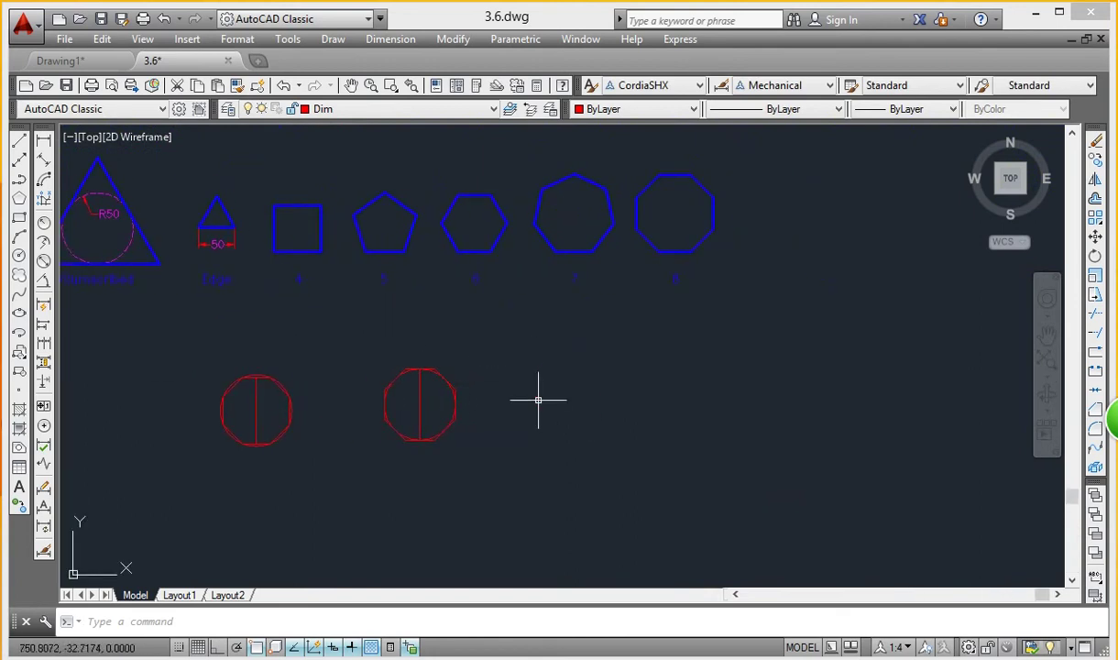
{"action": "middle_click_drag", "start_coordinate": [509, 395], "coordinate": [464, 390]}
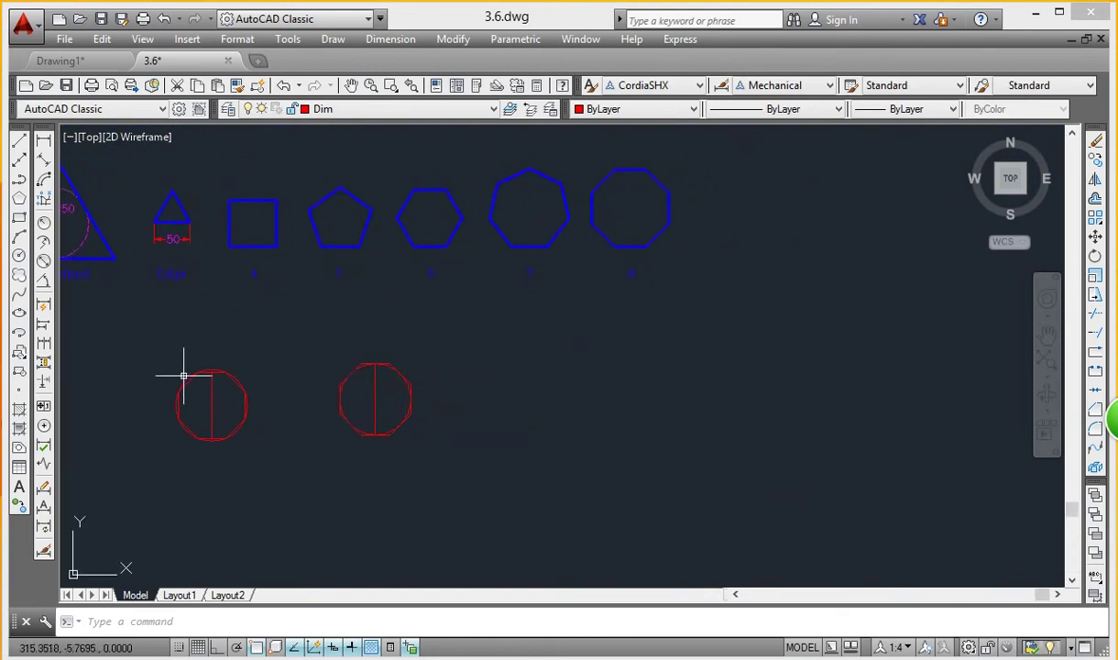
Step: Draw a 3-sided polygon right of the octagons, inscribed with radius 50
{"action": "left_click", "coordinate": [19, 198]}
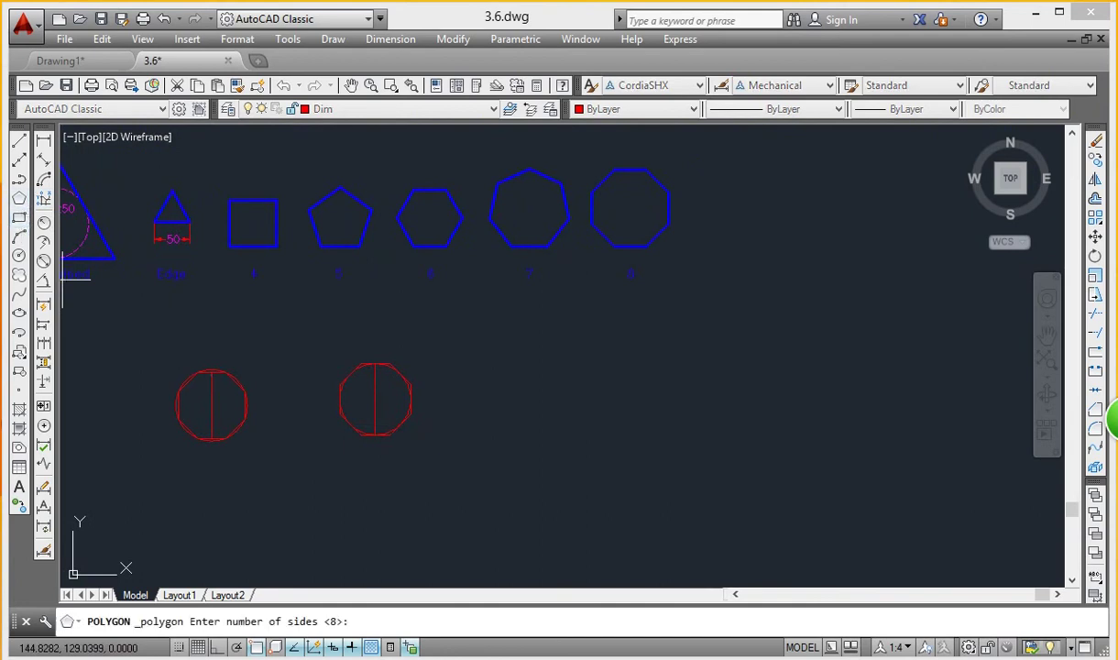
{"action": "key", "text": "Return"}
{"action": "left_click", "coordinate": [685, 437]}
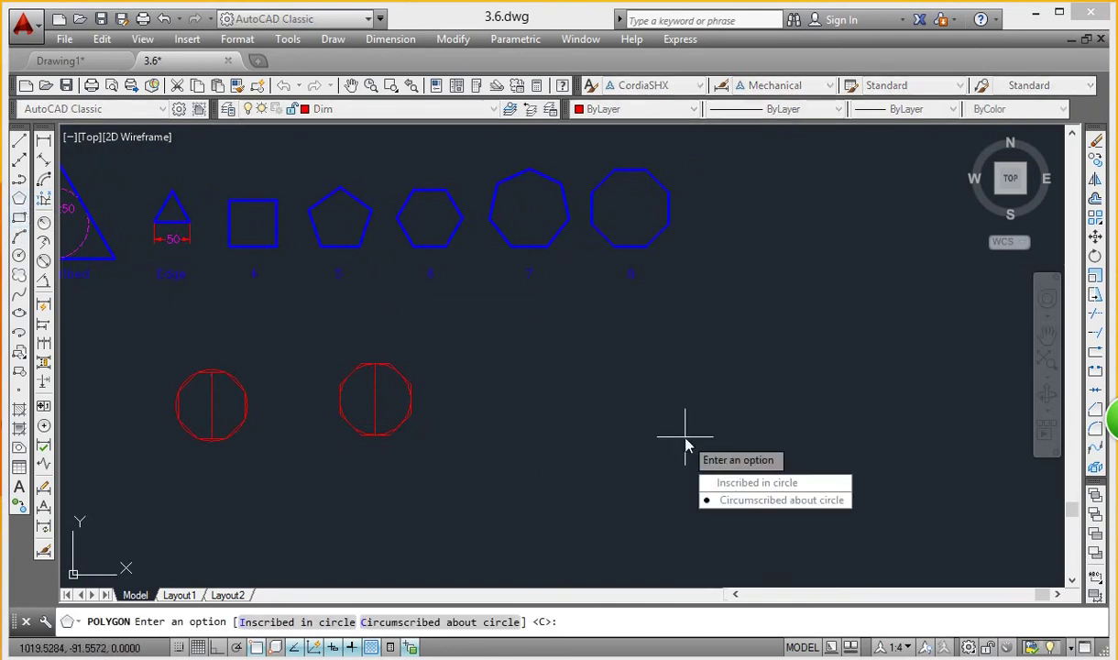
{"action": "left_click", "coordinate": [744, 483]}
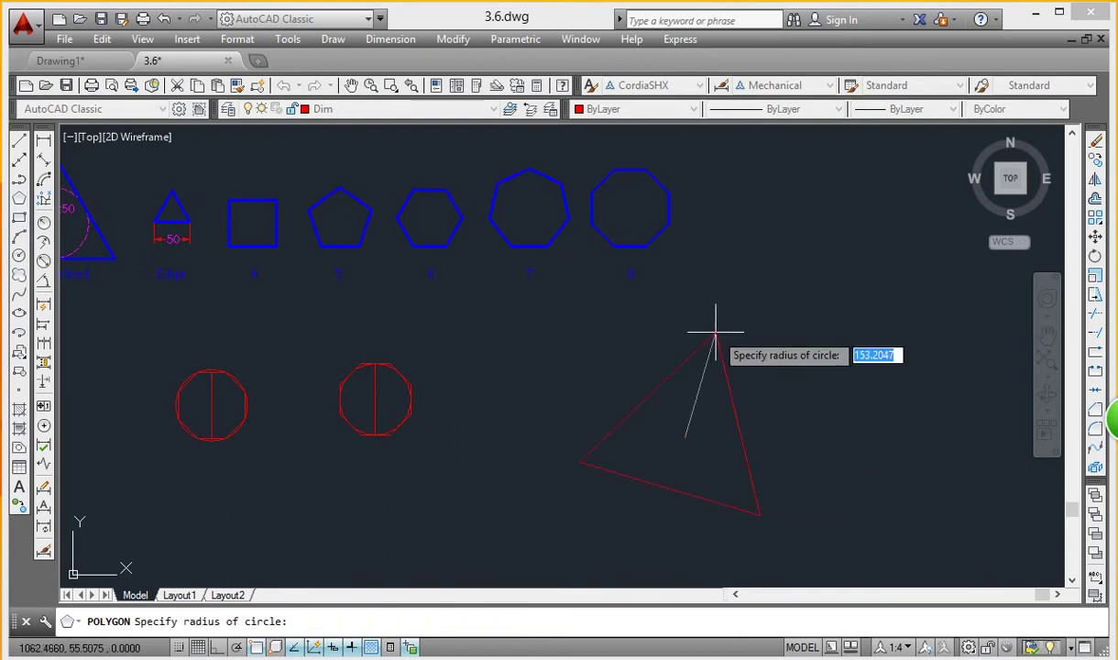
{"action": "type", "text": "50"}
{"action": "key", "text": "Return"}
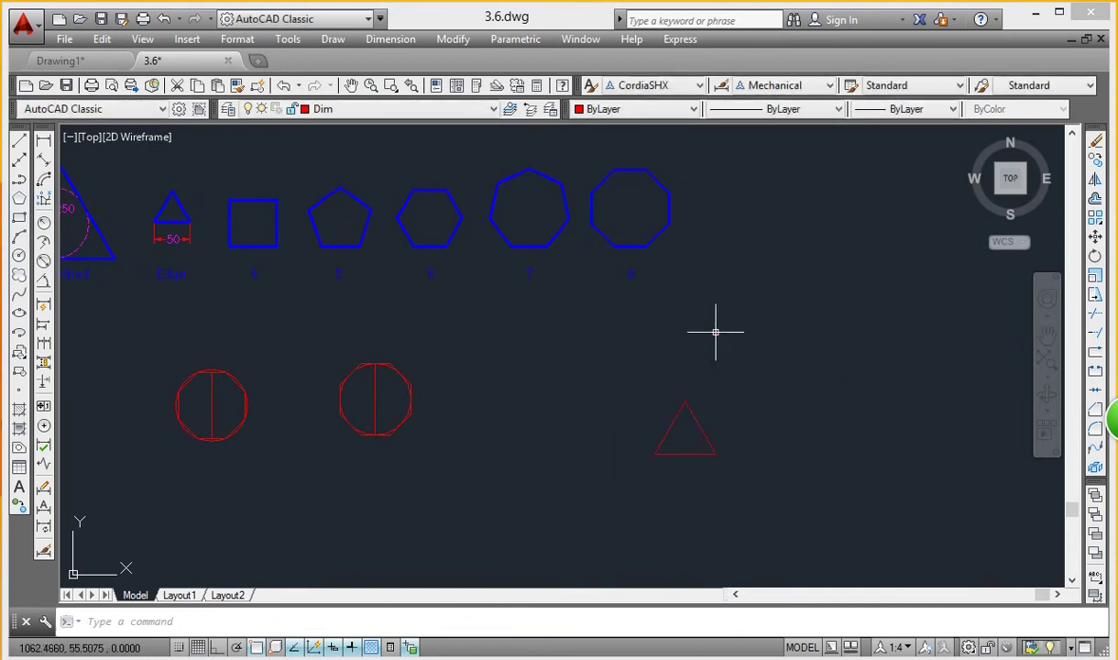
Step: Pan and zoom to frame the polygon row and the new red shapes
{"action": "scroll", "coordinate": [717, 482], "scroll_direction": "up", "scroll_amount": 2}
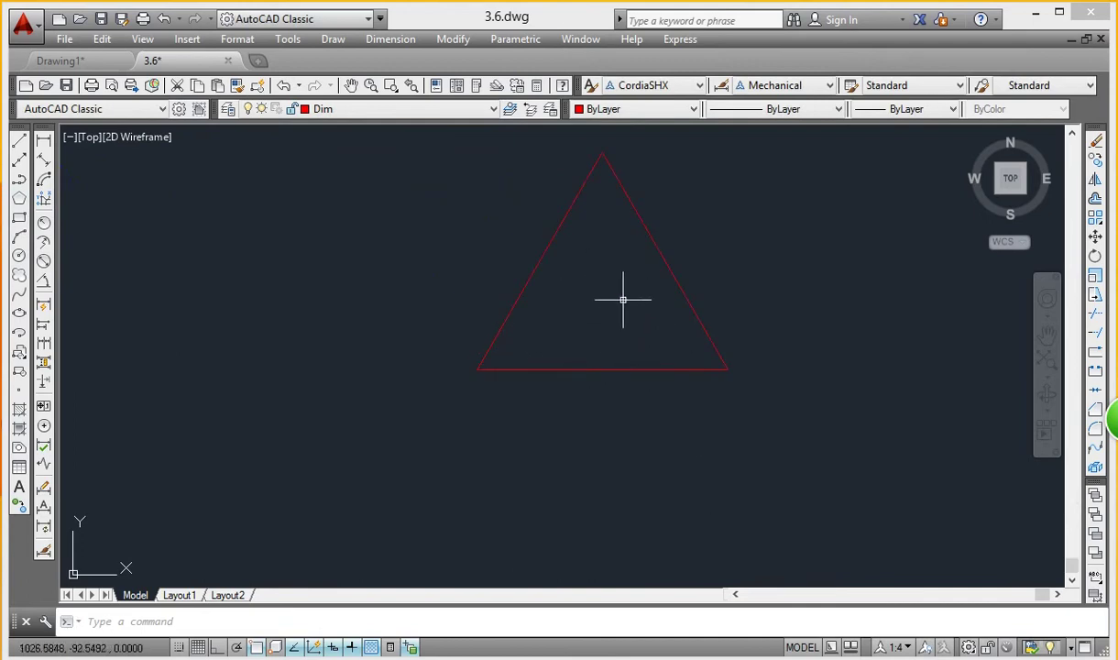
{"action": "middle_click_drag", "start_coordinate": [627, 261], "coordinate": [613, 295]}
{"action": "scroll", "coordinate": [613, 294], "scroll_direction": "down", "scroll_amount": 5}
{"action": "scroll", "coordinate": [573, 287], "scroll_direction": "down", "scroll_amount": 5}
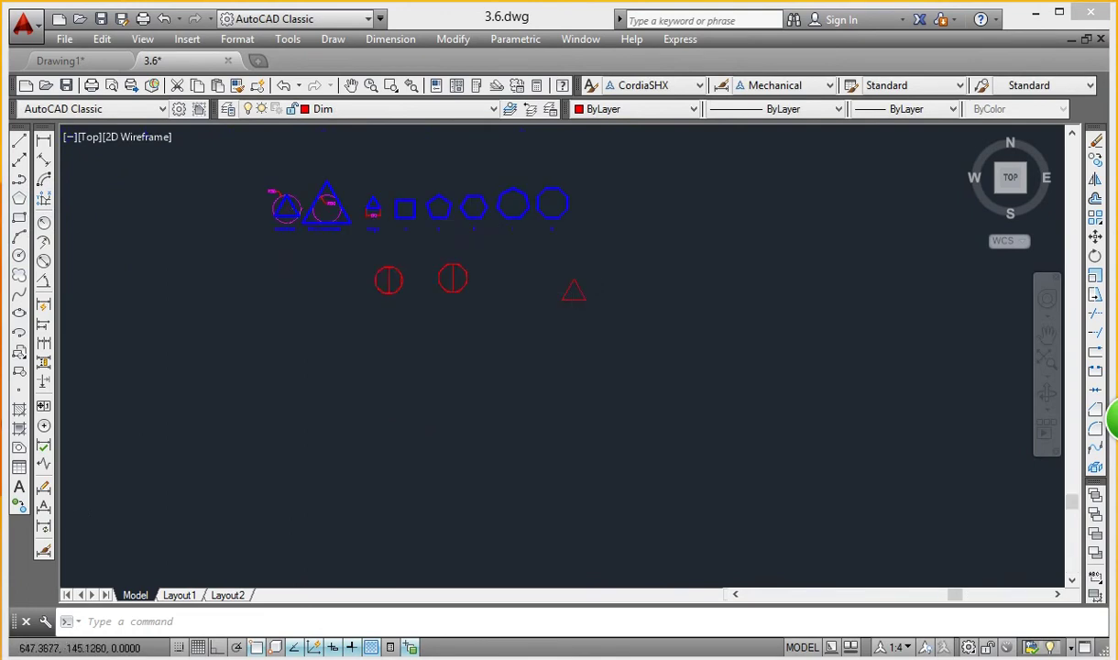
{"action": "scroll", "coordinate": [481, 247], "scroll_direction": "up", "scroll_amount": 6}
{"action": "middle_click_drag", "start_coordinate": [487, 267], "coordinate": [435, 355]}
{"action": "scroll", "coordinate": [871, 332], "scroll_direction": "down", "scroll_amount": 3}
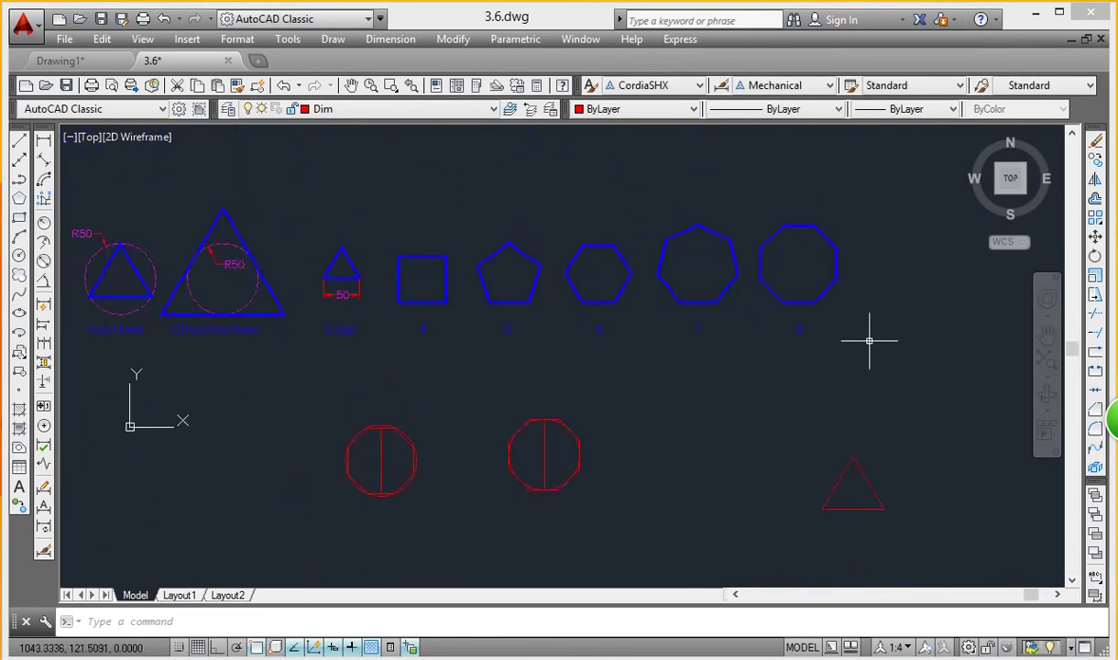
{"action": "scroll", "coordinate": [829, 332], "scroll_direction": "down", "scroll_amount": 3}
{"action": "middle_click_drag", "start_coordinate": [638, 354], "coordinate": [354, 355]}
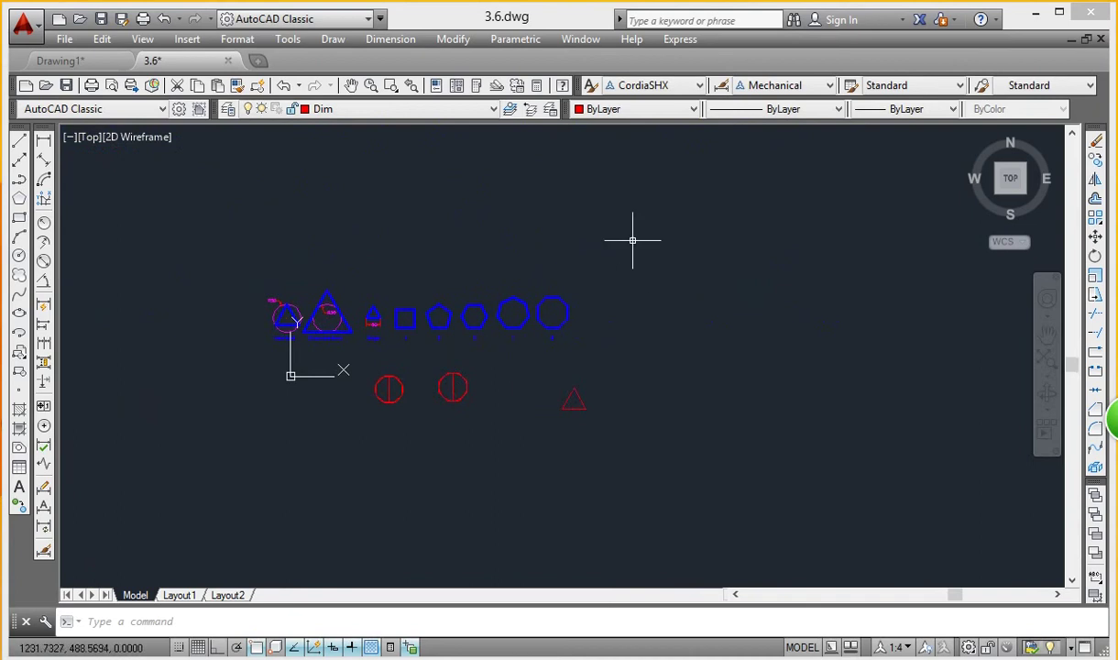
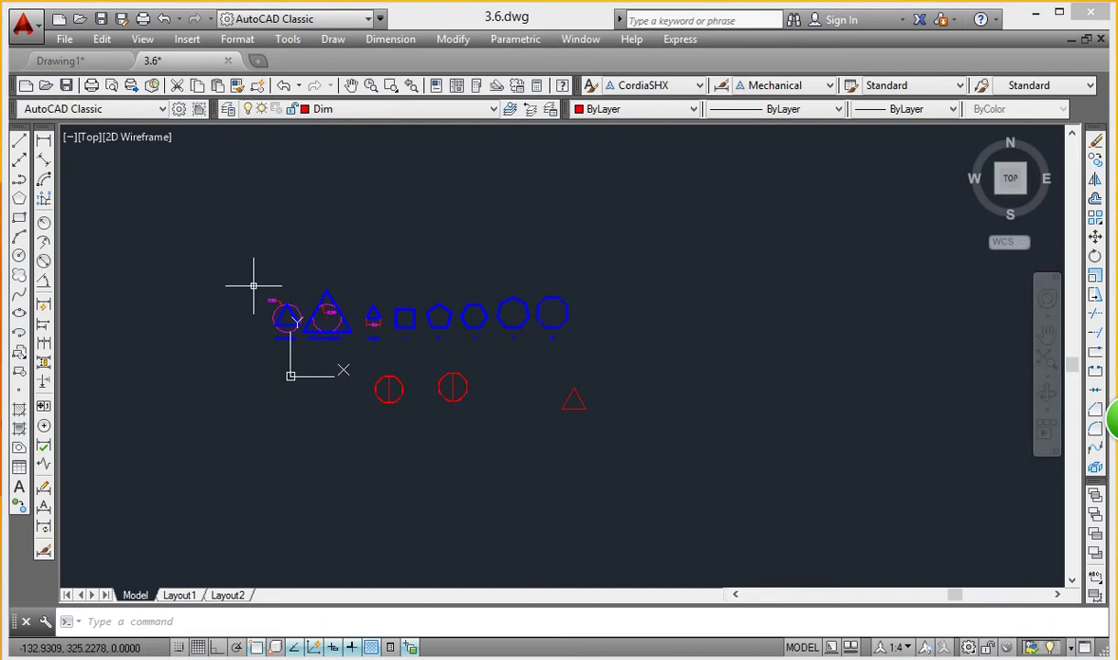
Step: Close drawing 3.6 without saving, then open sample drawing 3.7
{"action": "left_click", "coordinate": [228, 61]}
{"action": "left_click", "coordinate": [638, 385]}
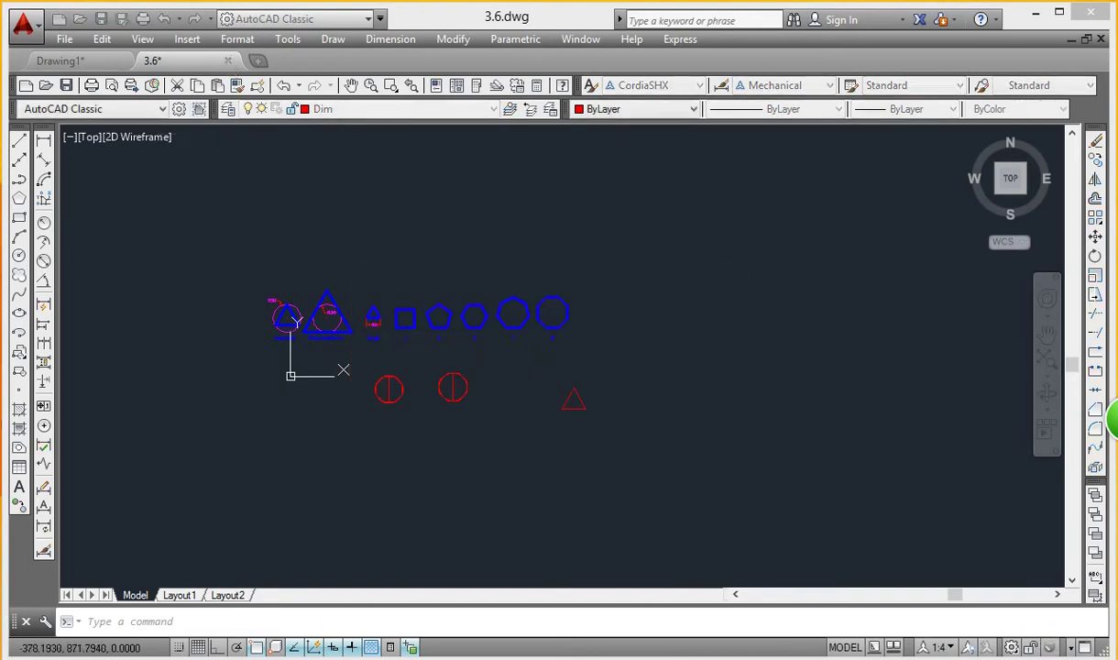
{"action": "left_click", "coordinate": [64, 40]}
{"action": "left_click", "coordinate": [123, 64]}
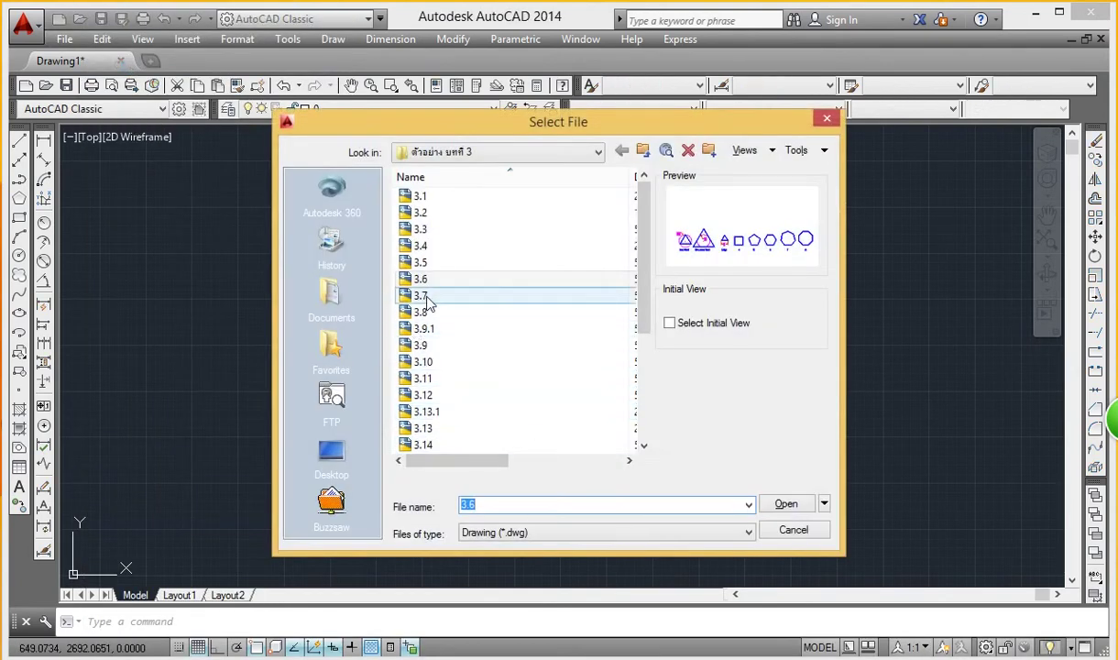
{"action": "left_click", "coordinate": [424, 295]}
{"action": "left_click", "coordinate": [788, 504]}
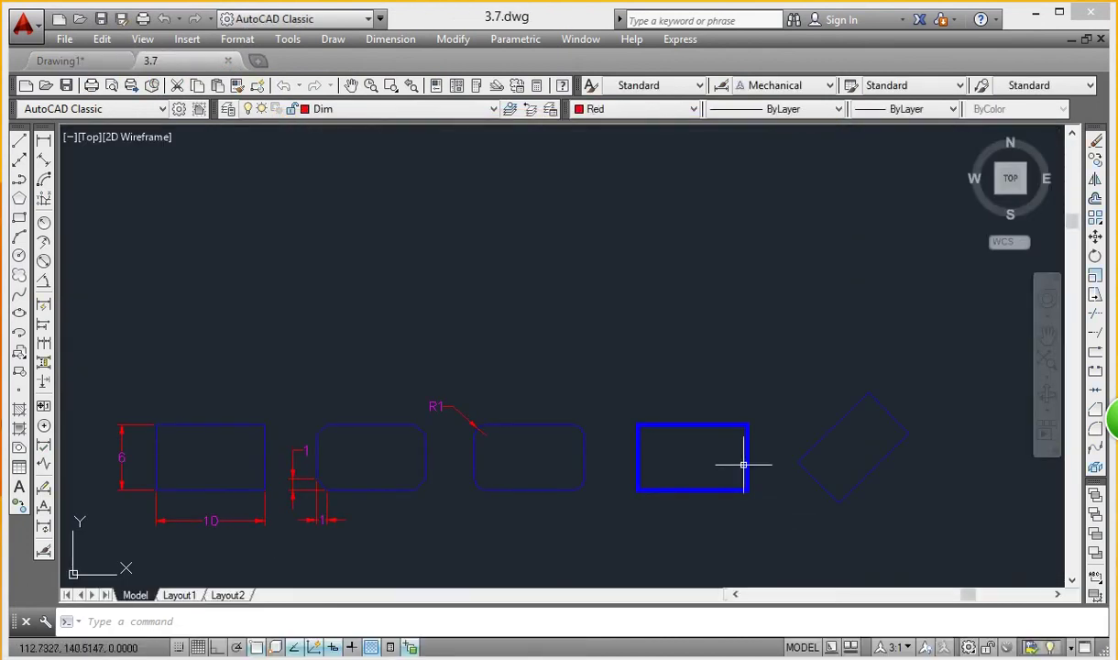
Step: Pan the 3.7 sample rectangles near the top of the view and start the Rectangle command
{"action": "middle_click_drag", "start_coordinate": [669, 426], "coordinate": [669, 303]}
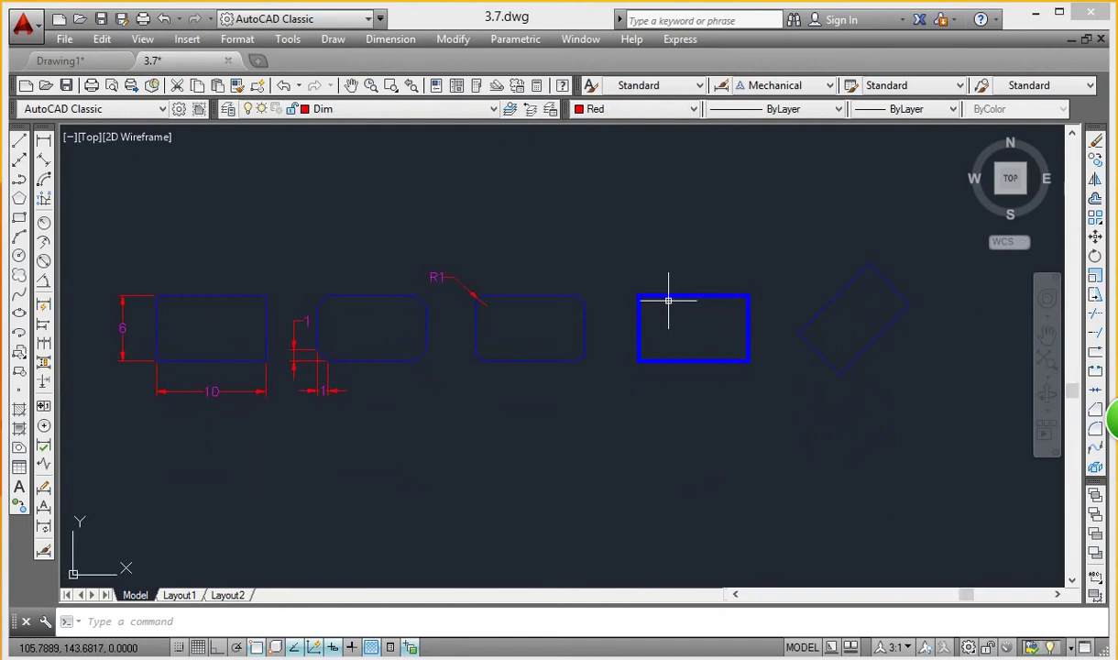
{"action": "middle_click_drag", "start_coordinate": [610, 399], "coordinate": [645, 389]}
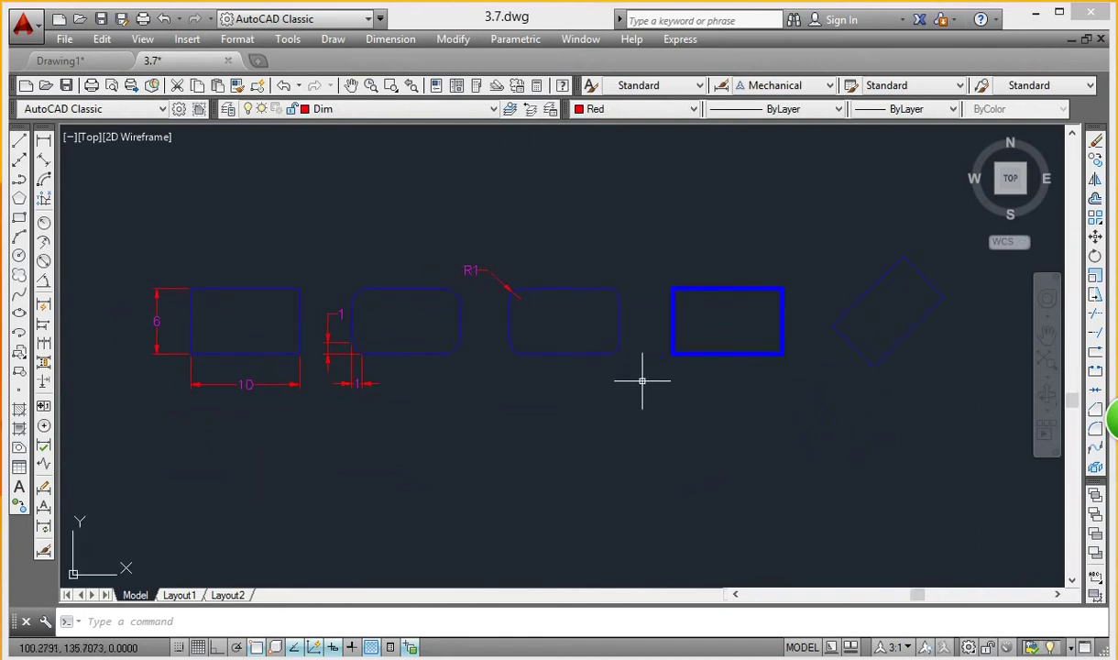
{"action": "middle_click_drag", "start_coordinate": [646, 385], "coordinate": [656, 314]}
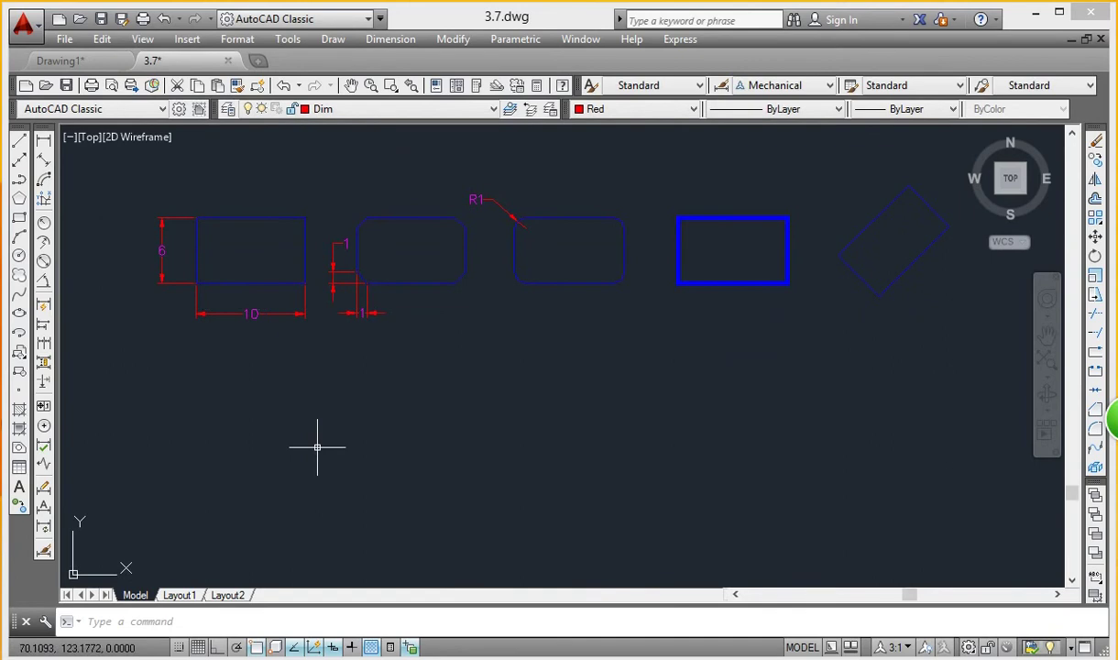
{"action": "left_click", "coordinate": [20, 220]}
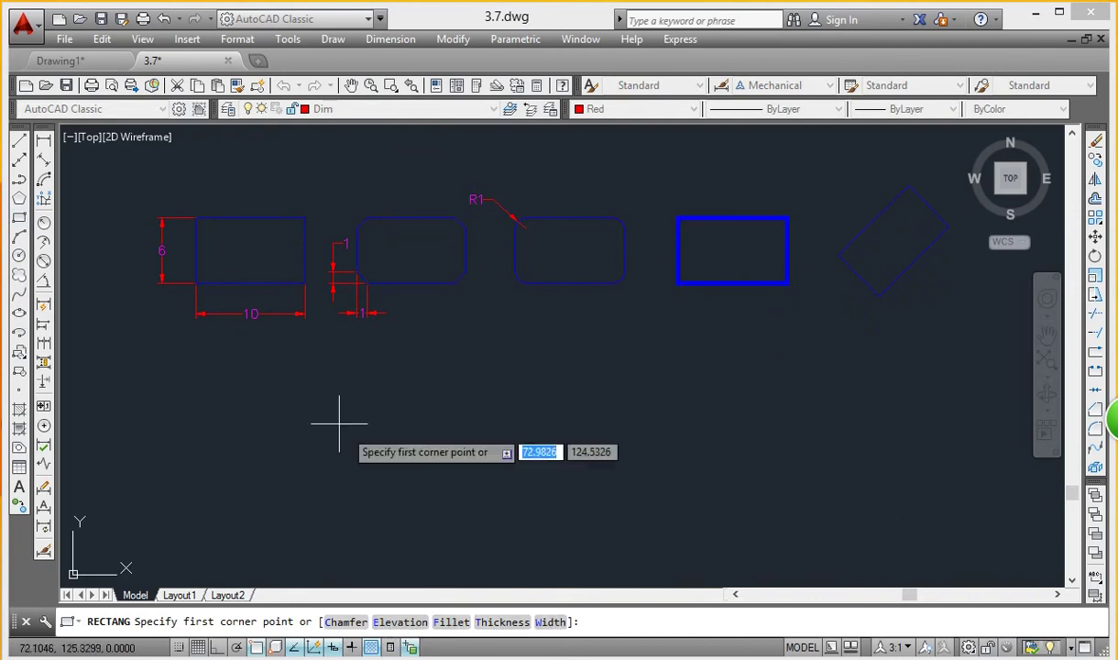
Step: Place the rectangle's first corner below the samples and switch to the Area option
{"action": "left_click", "coordinate": [206, 436]}
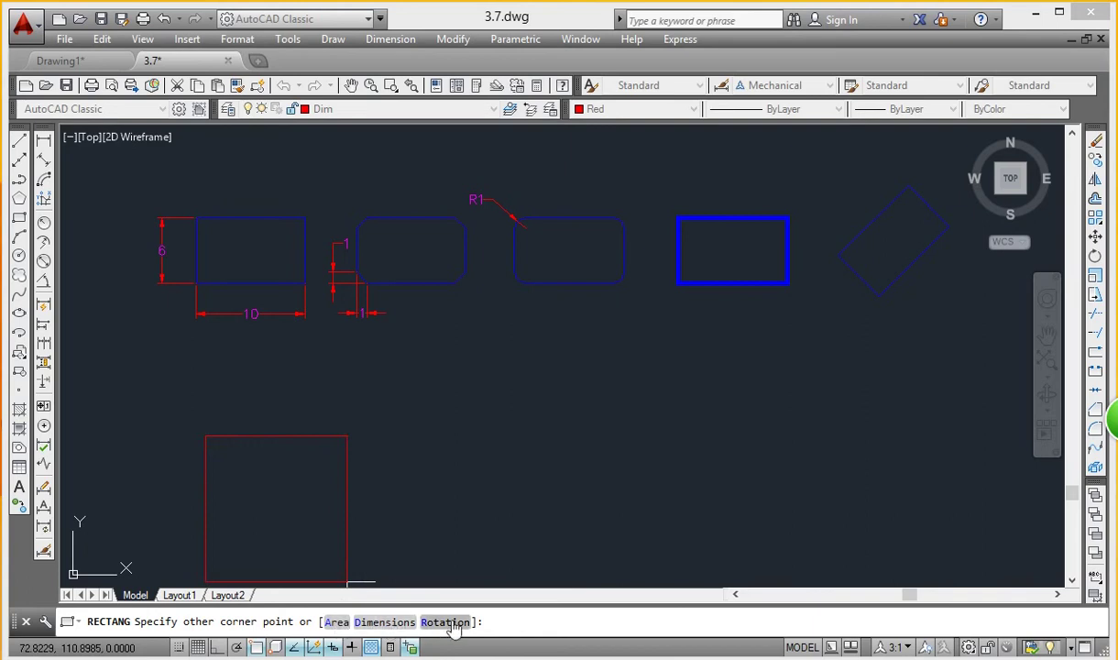
{"action": "scroll", "coordinate": [417, 445], "scroll_direction": "down", "scroll_amount": 5}
{"action": "scroll", "coordinate": [371, 462], "scroll_direction": "up", "scroll_amount": 5}
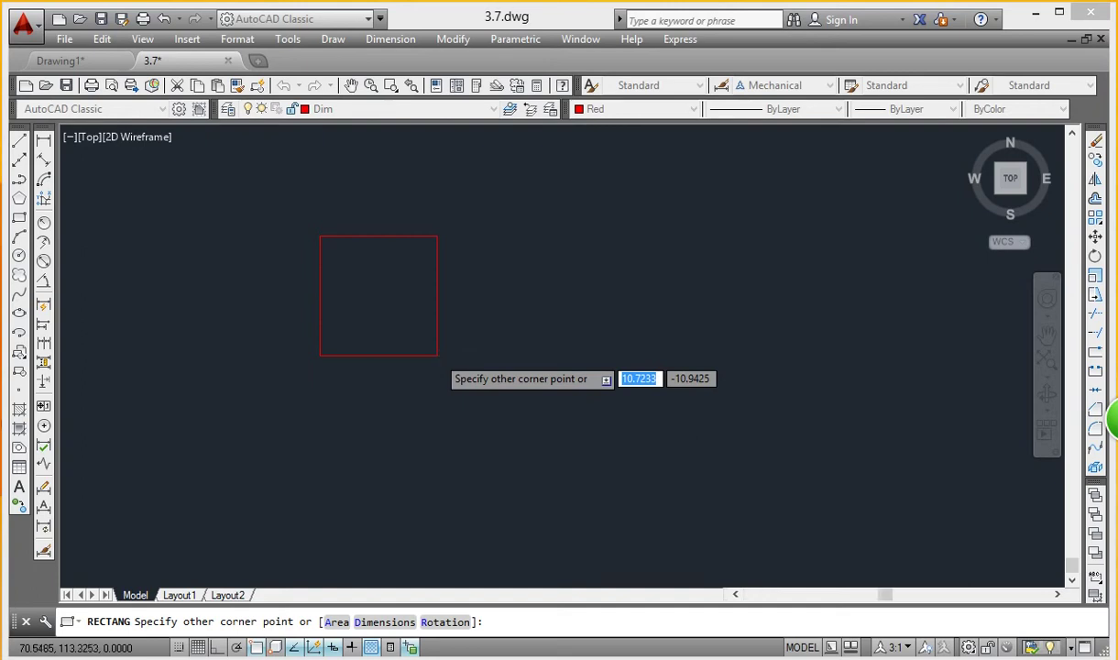
{"action": "scroll", "coordinate": [440, 339], "scroll_direction": "down", "scroll_amount": 3}
{"action": "scroll", "coordinate": [389, 269], "scroll_direction": "up", "scroll_amount": 2}
{"action": "middle_click_drag", "start_coordinate": [519, 426], "coordinate": [454, 280]}
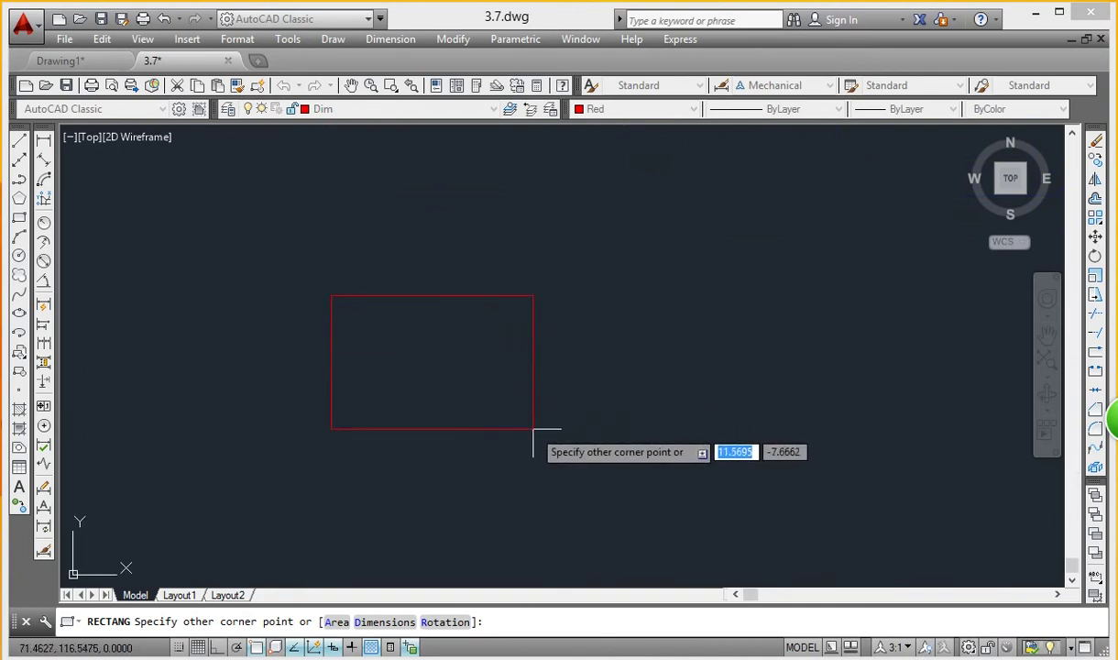
{"action": "type", "text": "a"}
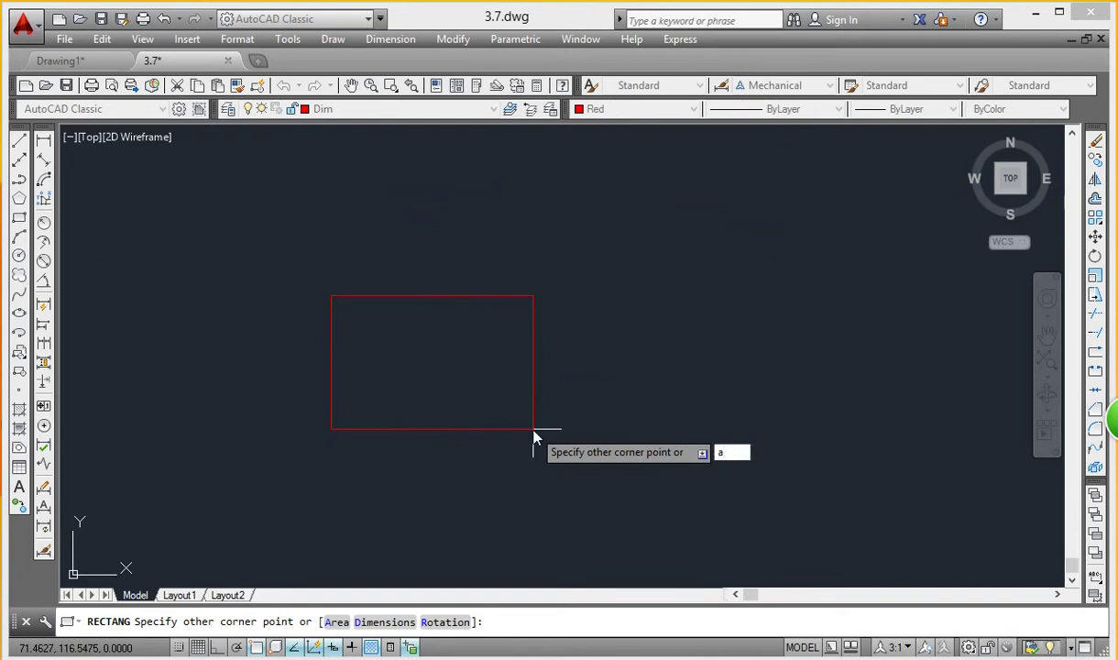
{"action": "key", "text": "Return"}
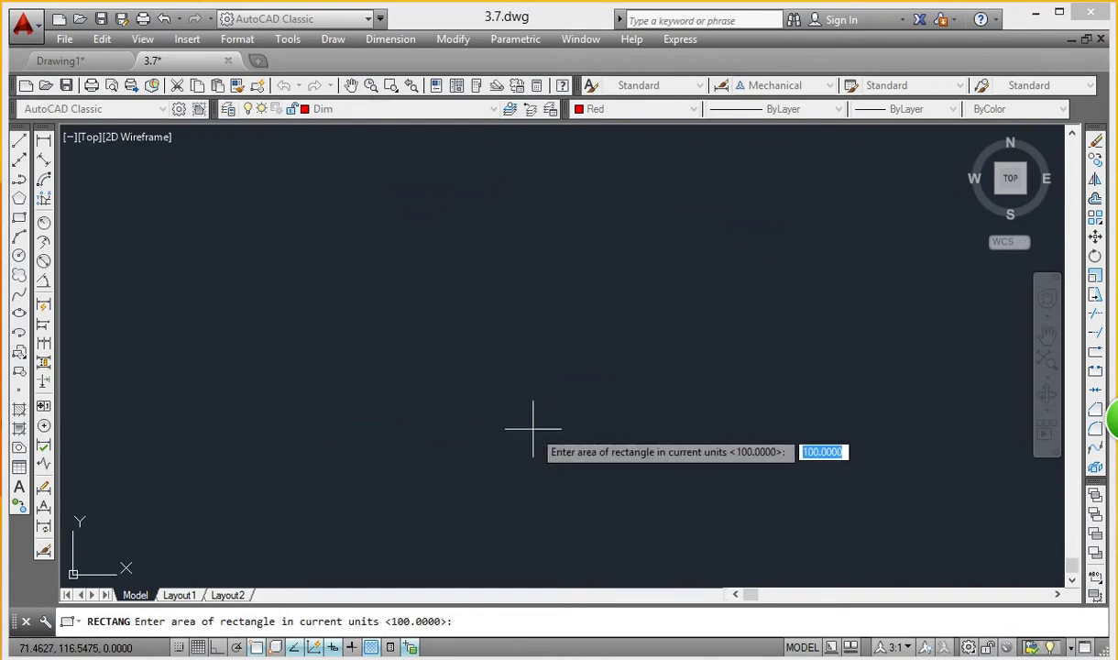
Step: Give the rectangle an area of 50 with a length of 5
{"action": "type", "text": "50"}
{"action": "key", "text": "Return"}
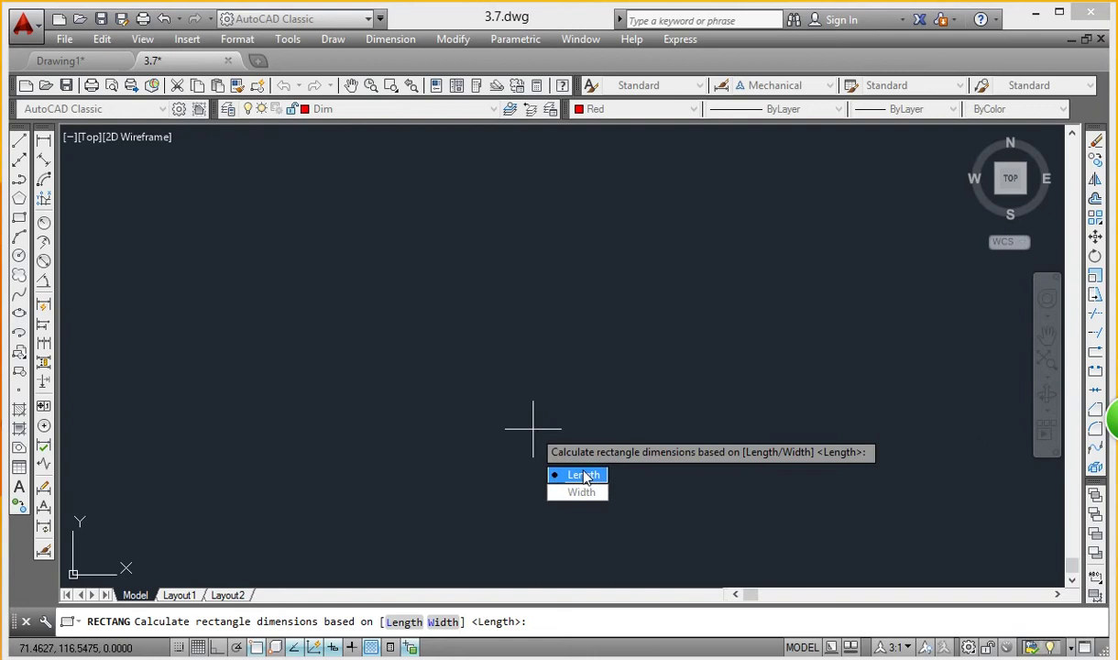
{"action": "left_click", "coordinate": [582, 475]}
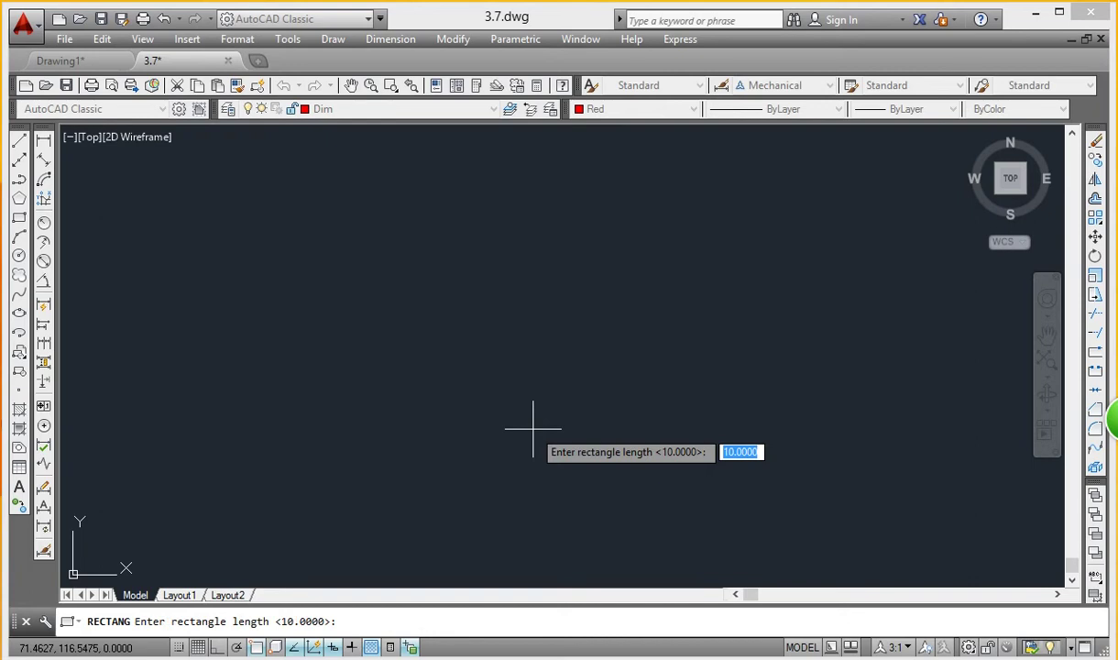
{"action": "type", "text": "5"}
{"action": "key", "text": "Return"}
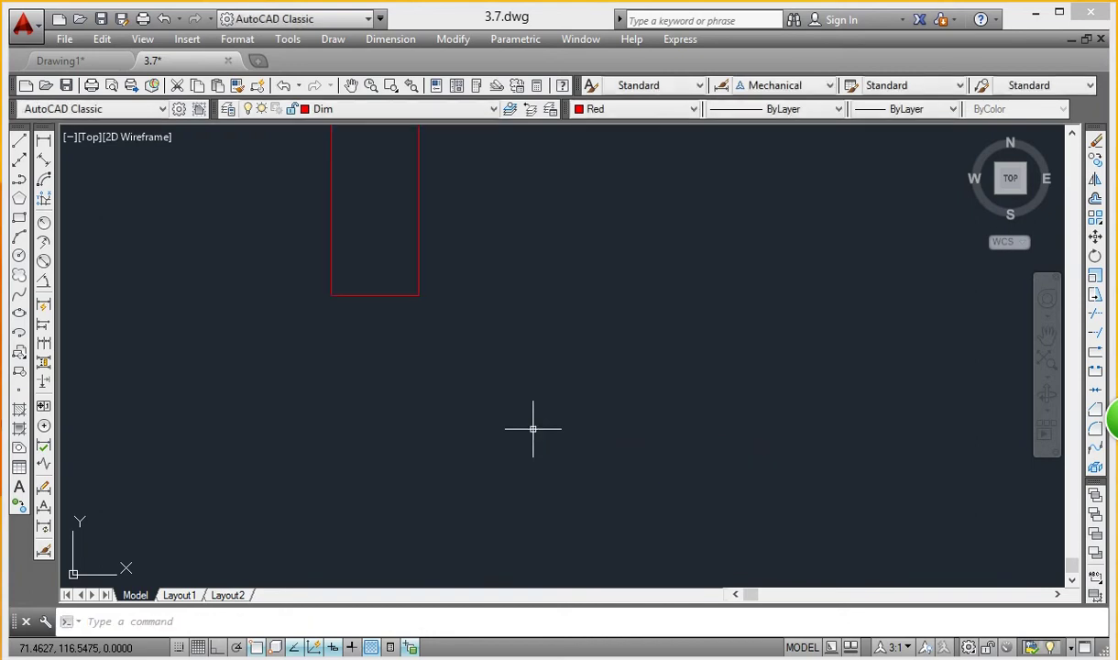
{"action": "scroll", "coordinate": [532, 428], "scroll_direction": "down", "scroll_amount": 3}
{"action": "scroll", "coordinate": [527, 427], "scroll_direction": "up", "scroll_amount": 5}
{"action": "scroll", "coordinate": [491, 242], "scroll_direction": "down", "scroll_amount": 2}
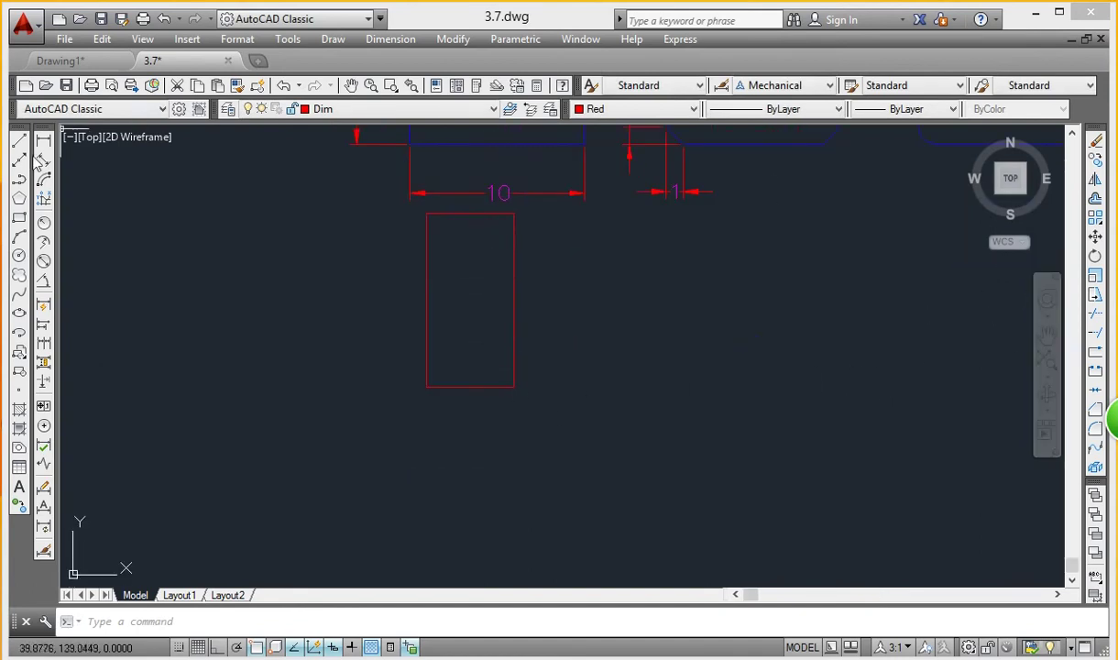
Step: Add linear dimensions: 5 below the rectangle's bottom and 10 along its right side
{"action": "left_click", "coordinate": [43, 140]}
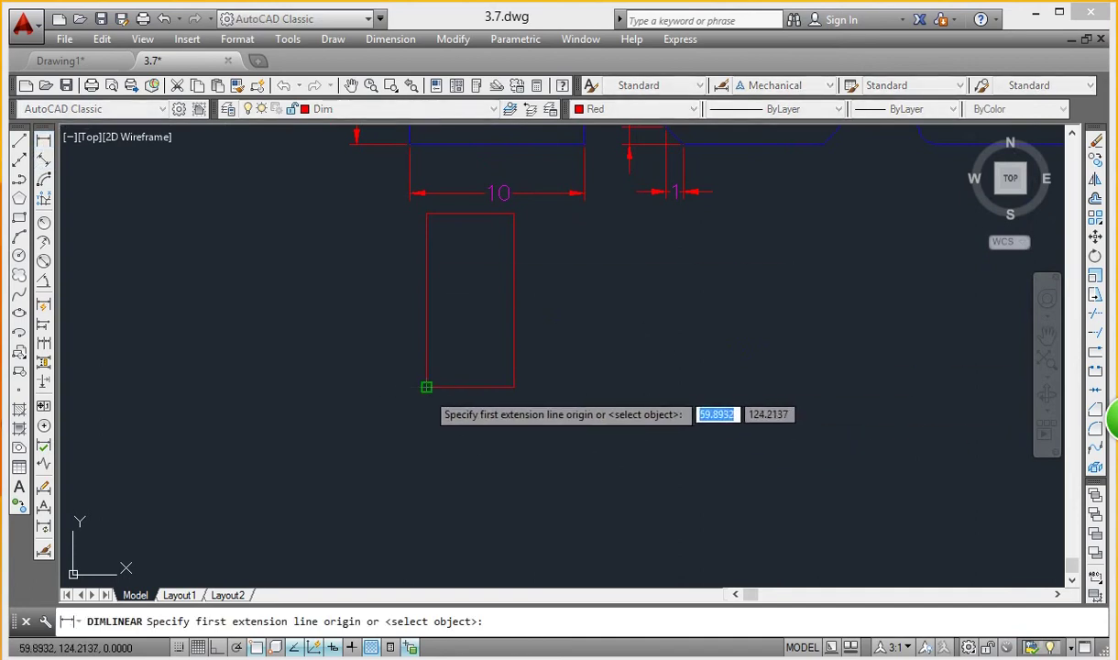
{"action": "left_click", "coordinate": [426, 386]}
{"action": "left_click", "coordinate": [514, 386]}
{"action": "left_click", "coordinate": [498, 441]}
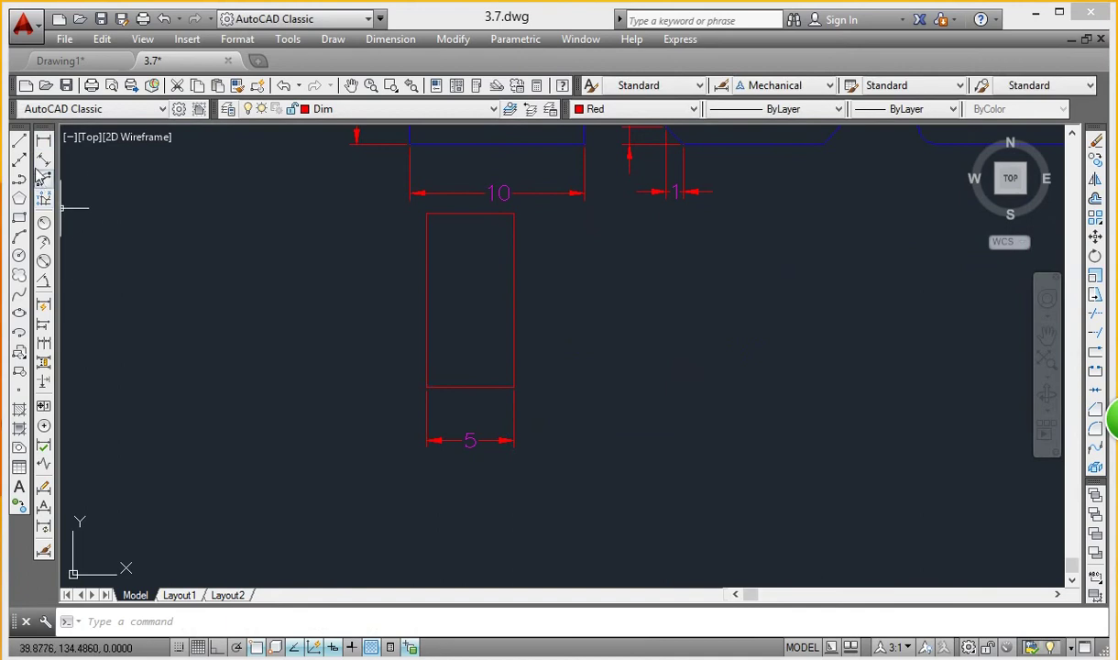
{"action": "left_click", "coordinate": [43, 140]}
{"action": "left_click", "coordinate": [514, 214]}
{"action": "left_click", "coordinate": [514, 387]}
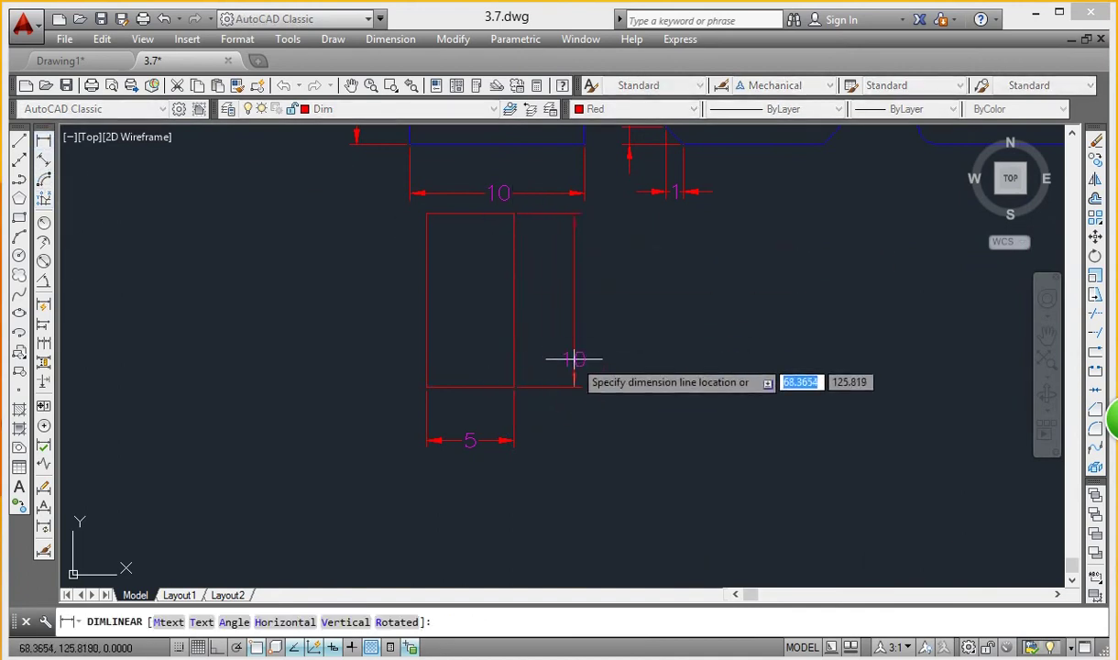
{"action": "left_click", "coordinate": [568, 293]}
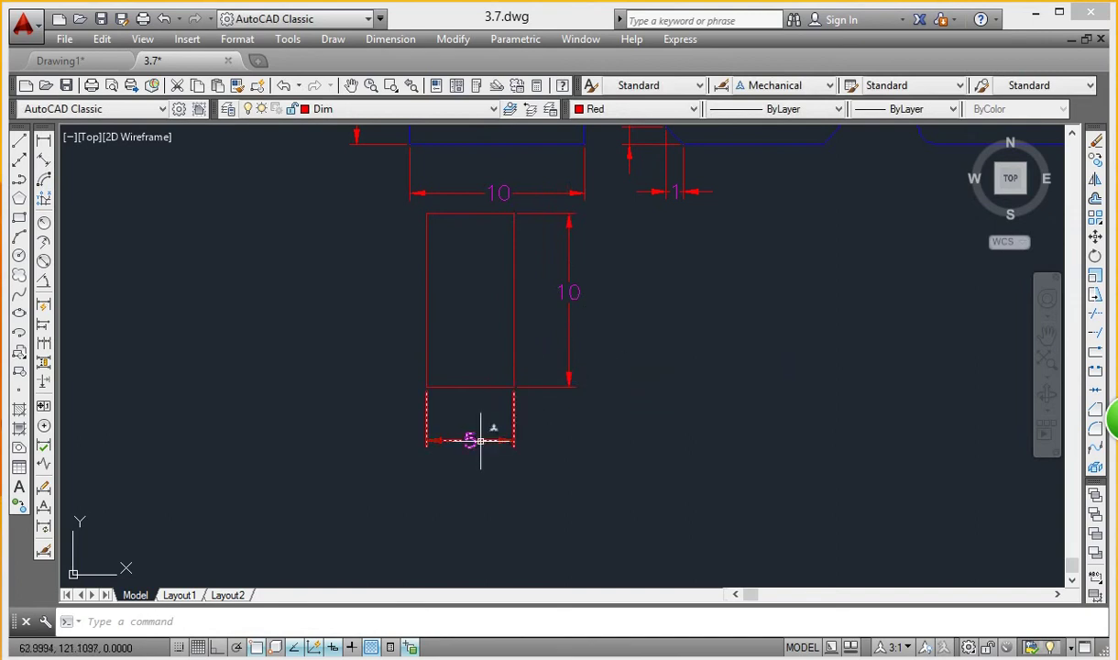
Step: Reposition the view and start a new rectangle
{"action": "middle_click_drag", "start_coordinate": [481, 334], "coordinate": [486, 343]}
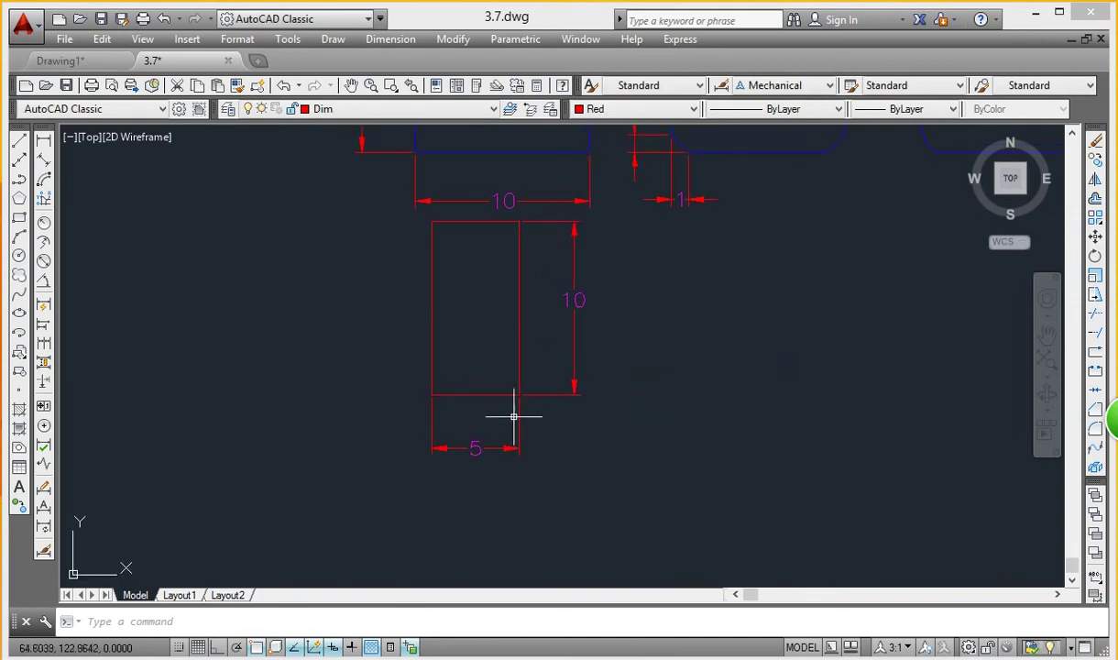
{"action": "middle_click_drag", "start_coordinate": [511, 232], "coordinate": [472, 412]}
{"action": "middle_click_drag", "start_coordinate": [472, 369], "coordinate": [536, 317]}
{"action": "scroll", "coordinate": [507, 324], "scroll_direction": "down", "scroll_amount": 2}
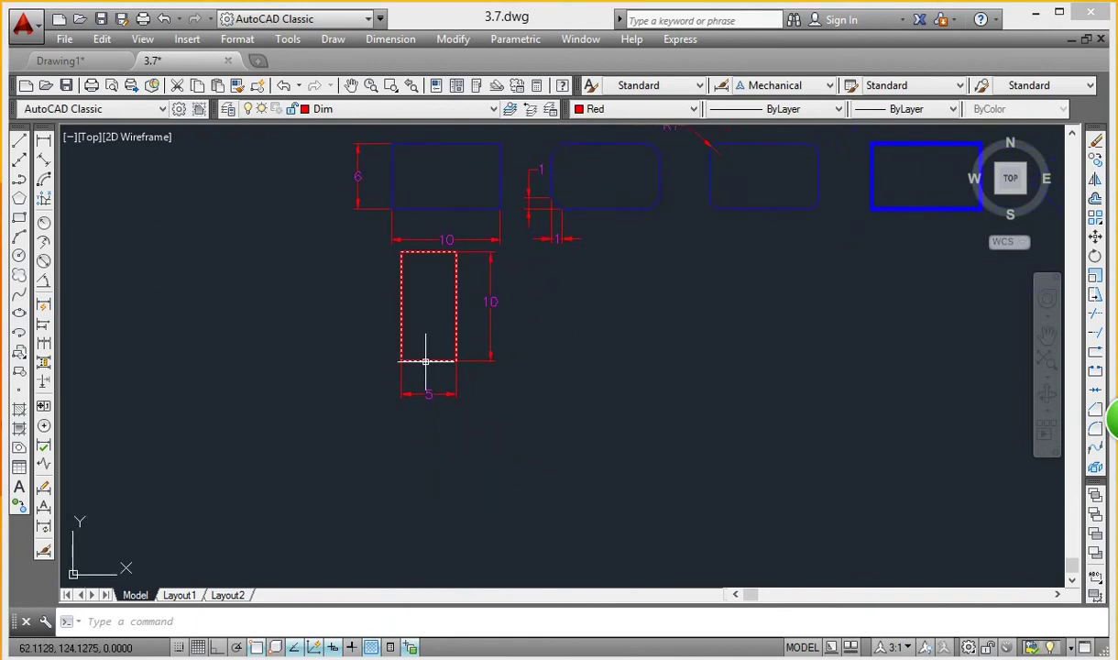
{"action": "scroll", "coordinate": [430, 383], "scroll_direction": "up", "scroll_amount": 5}
{"action": "scroll", "coordinate": [429, 380], "scroll_direction": "down", "scroll_amount": 5}
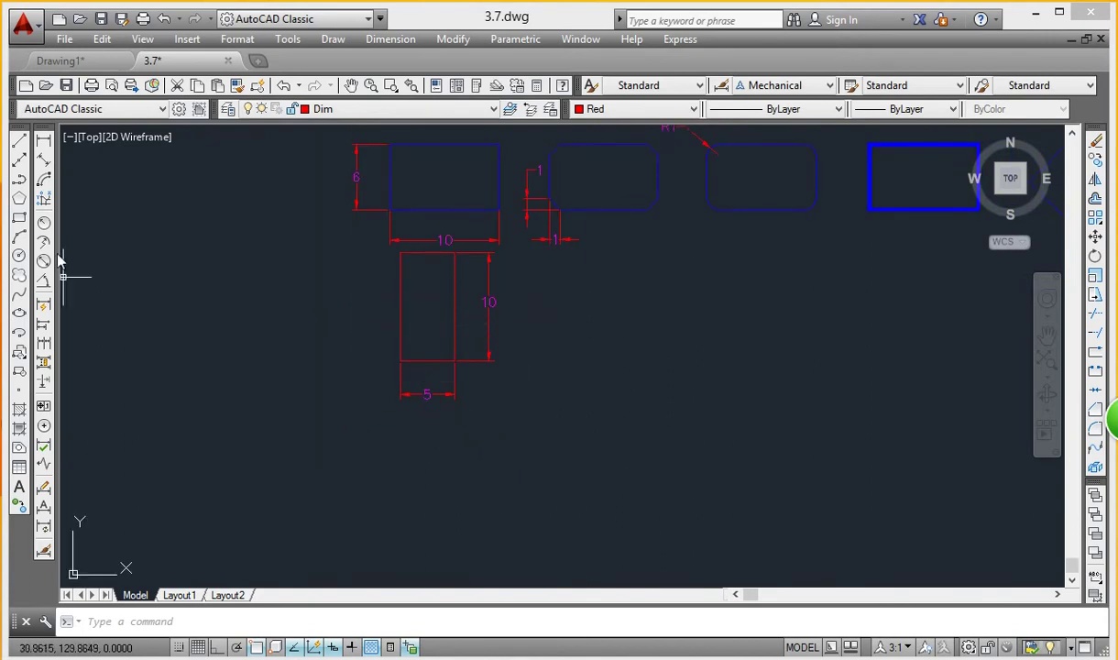
{"action": "left_click", "coordinate": [19, 220]}
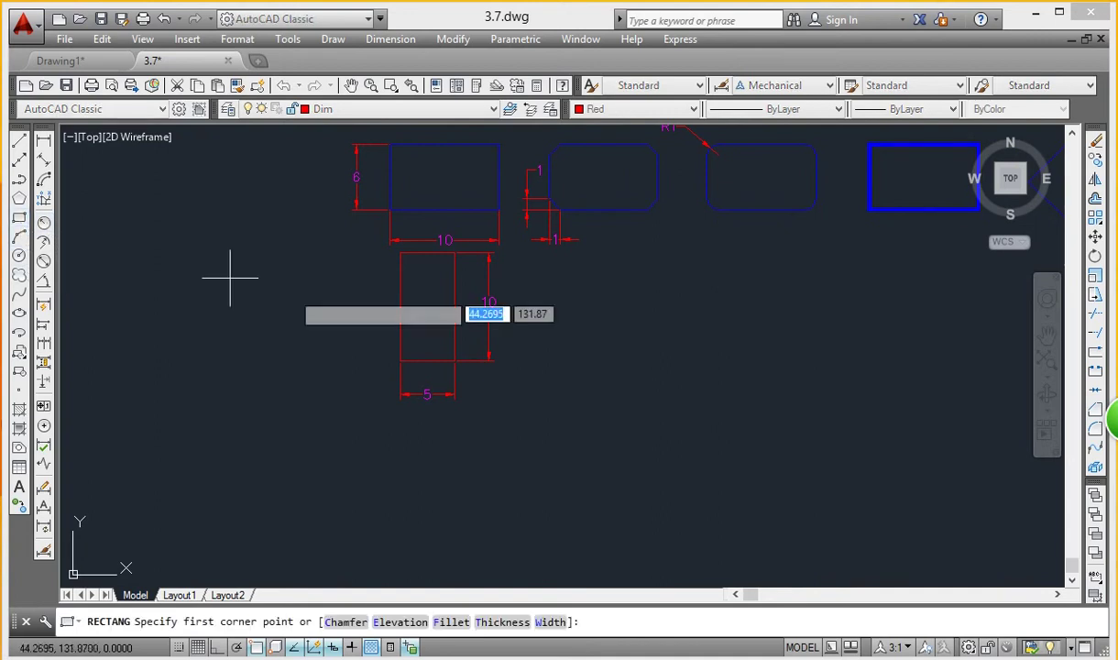
Step: Draw a 20 by 10 red rectangle below and right of the tall rectangle using Dimensions
{"action": "middle_click_drag", "start_coordinate": [573, 386], "coordinate": [474, 398]}
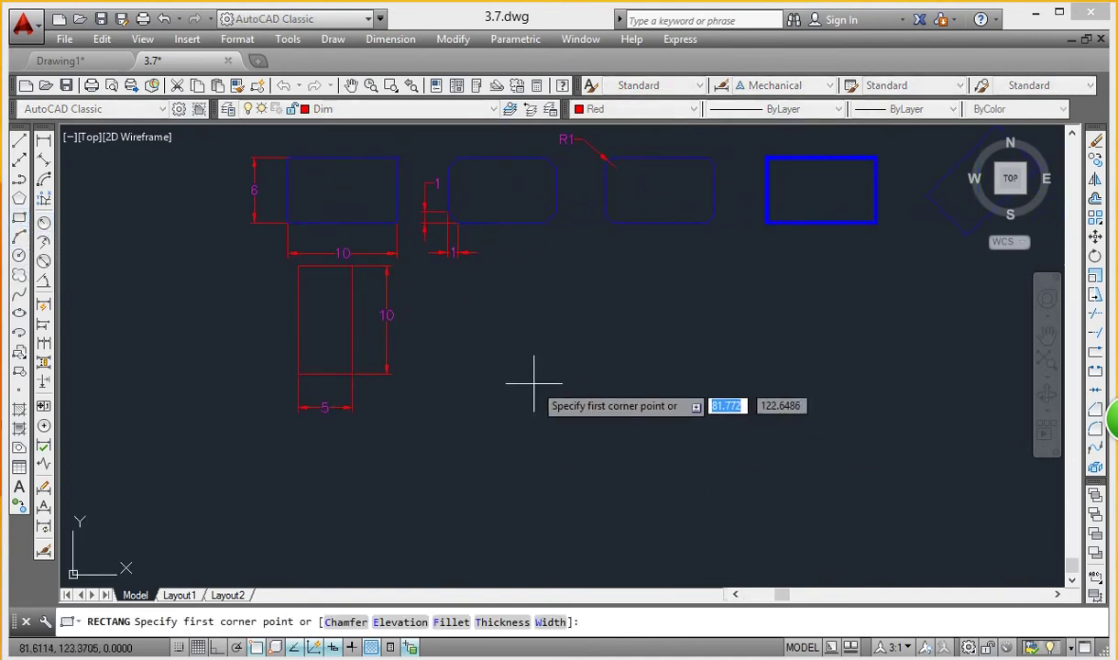
{"action": "left_click", "coordinate": [531, 373]}
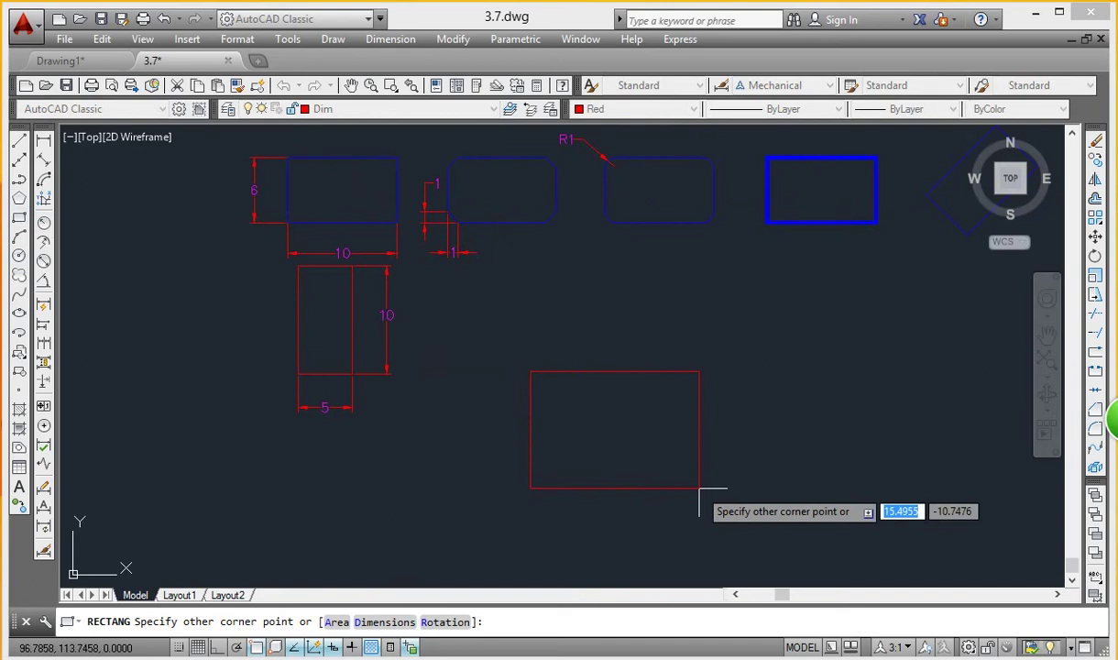
{"action": "type", "text": "d"}
{"action": "key", "text": "Return"}
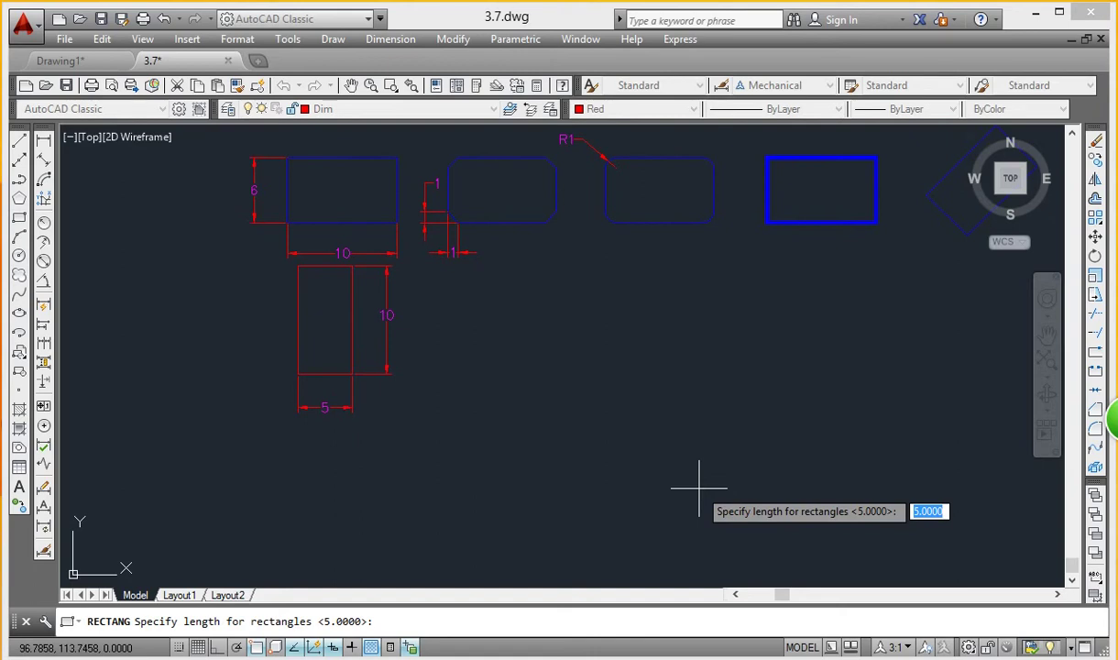
{"action": "type", "text": "20"}
{"action": "key", "text": "Return"}
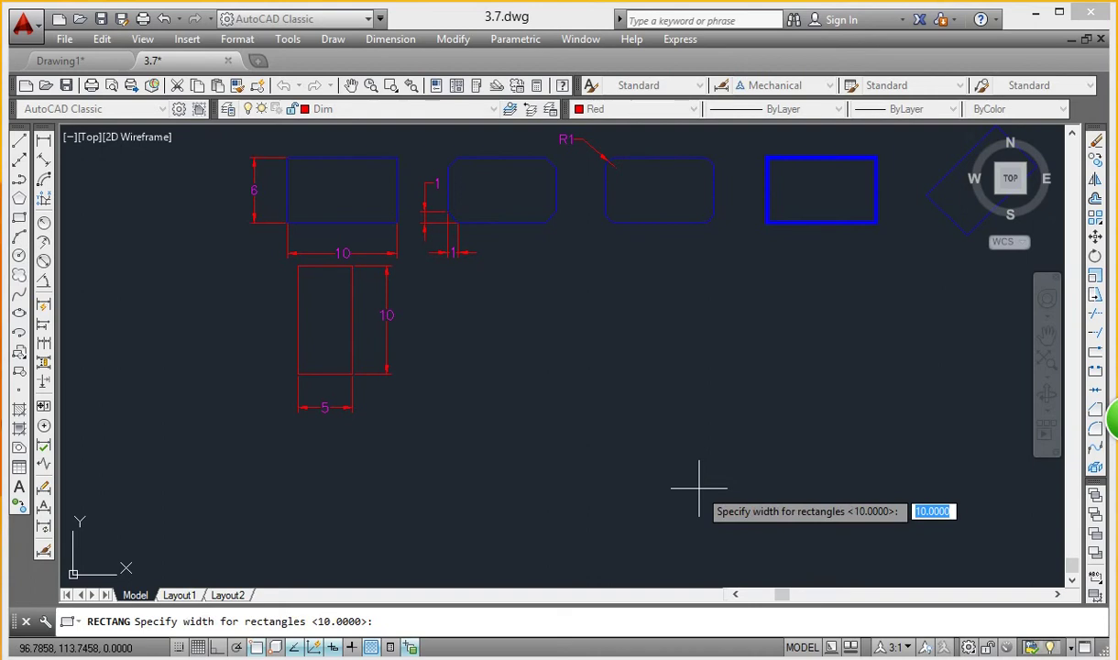
{"action": "type", "text": "10"}
{"action": "key", "text": "Return"}
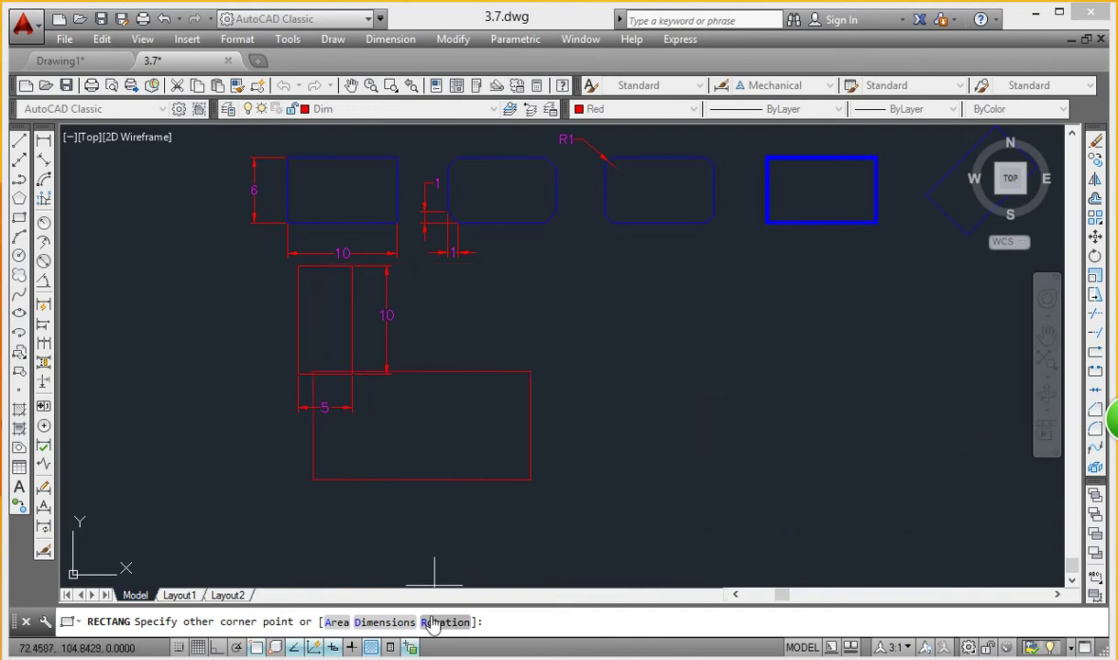
{"action": "left_click", "coordinate": [816, 427]}
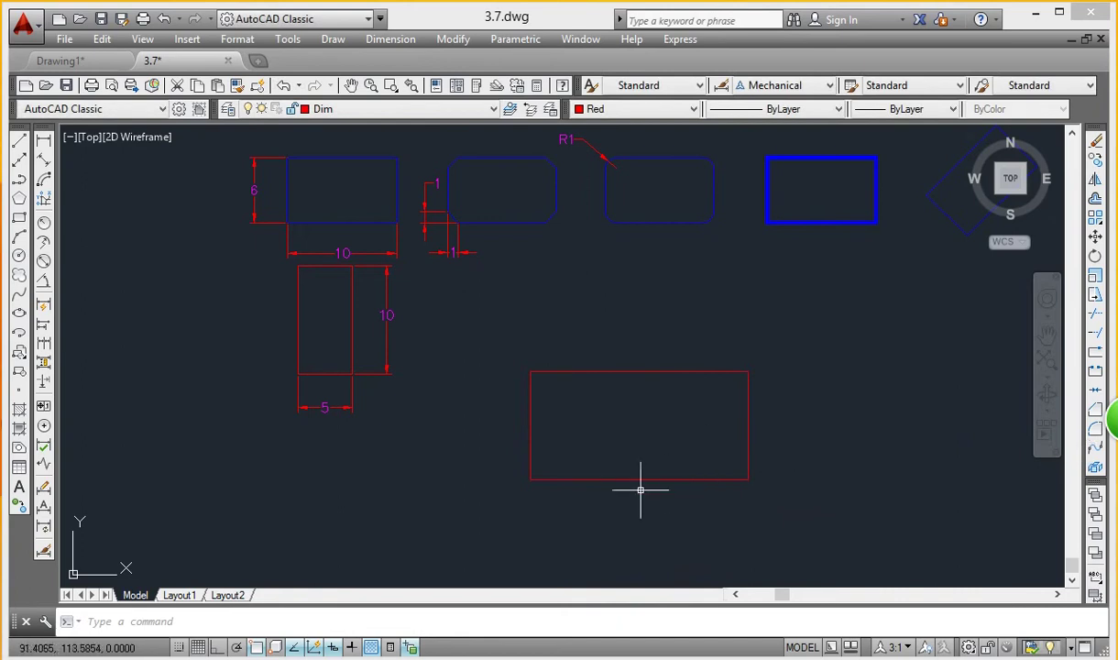
{"action": "left_click", "coordinate": [44, 144]}
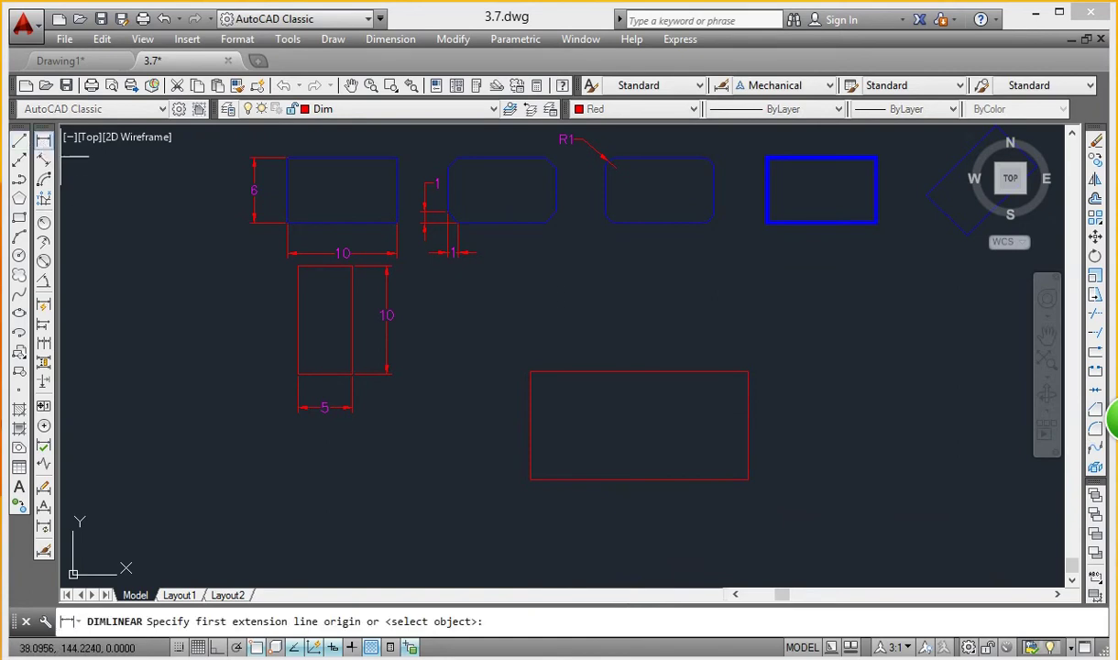
Step: Add linear dimensions 20 above the rectangle's top edge and 10 beside its left edge
{"action": "left_click", "coordinate": [530, 372]}
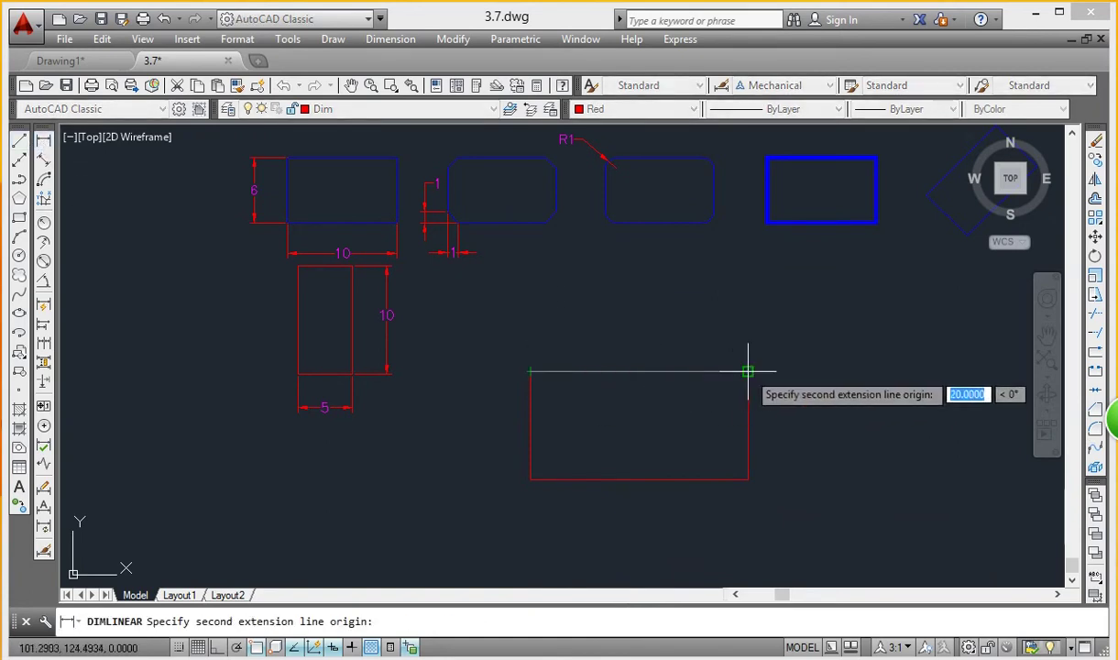
{"action": "left_click", "coordinate": [744, 372]}
{"action": "left_click", "coordinate": [634, 304]}
{"action": "right_click", "coordinate": [463, 386]}
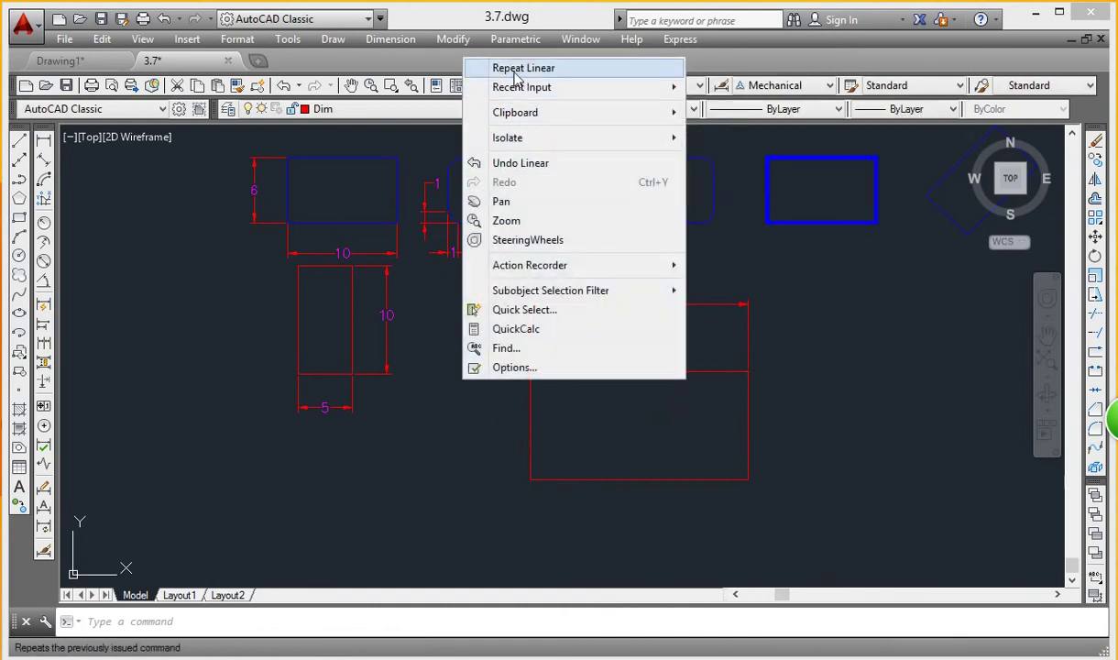
{"action": "left_click", "coordinate": [541, 68]}
{"action": "scroll", "coordinate": [532, 317], "scroll_direction": "up", "scroll_amount": 5}
{"action": "scroll", "coordinate": [533, 362], "scroll_direction": "down", "scroll_amount": 2}
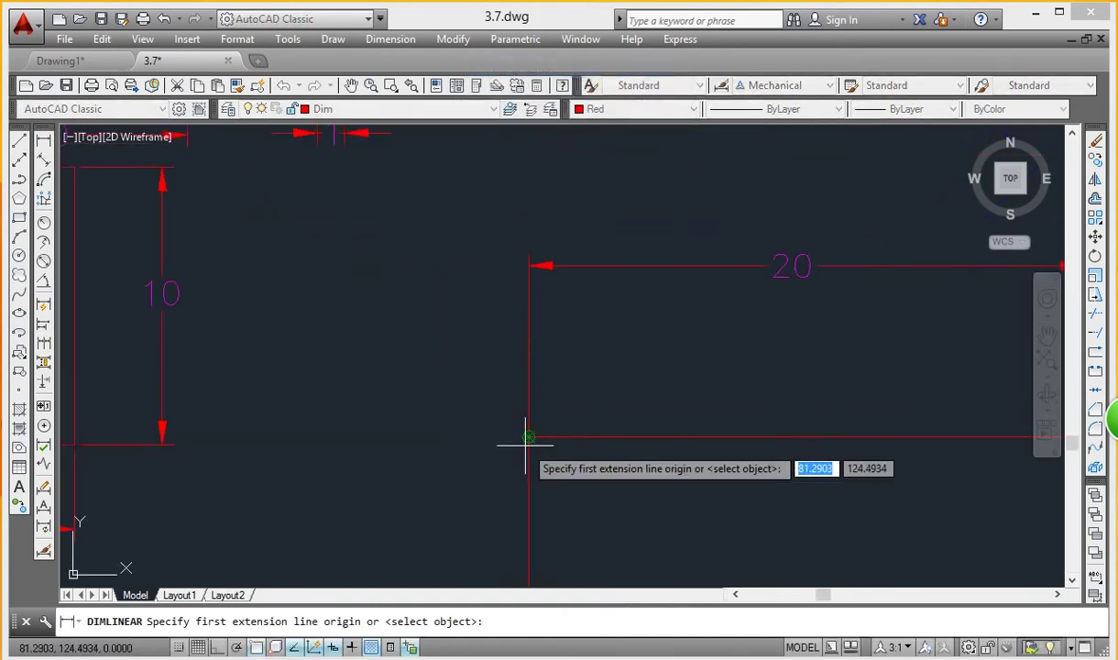
{"action": "scroll", "coordinate": [528, 443], "scroll_direction": "up", "scroll_amount": 2}
{"action": "left_click", "coordinate": [532, 412]}
{"action": "scroll", "coordinate": [624, 294], "scroll_direction": "down", "scroll_amount": 5}
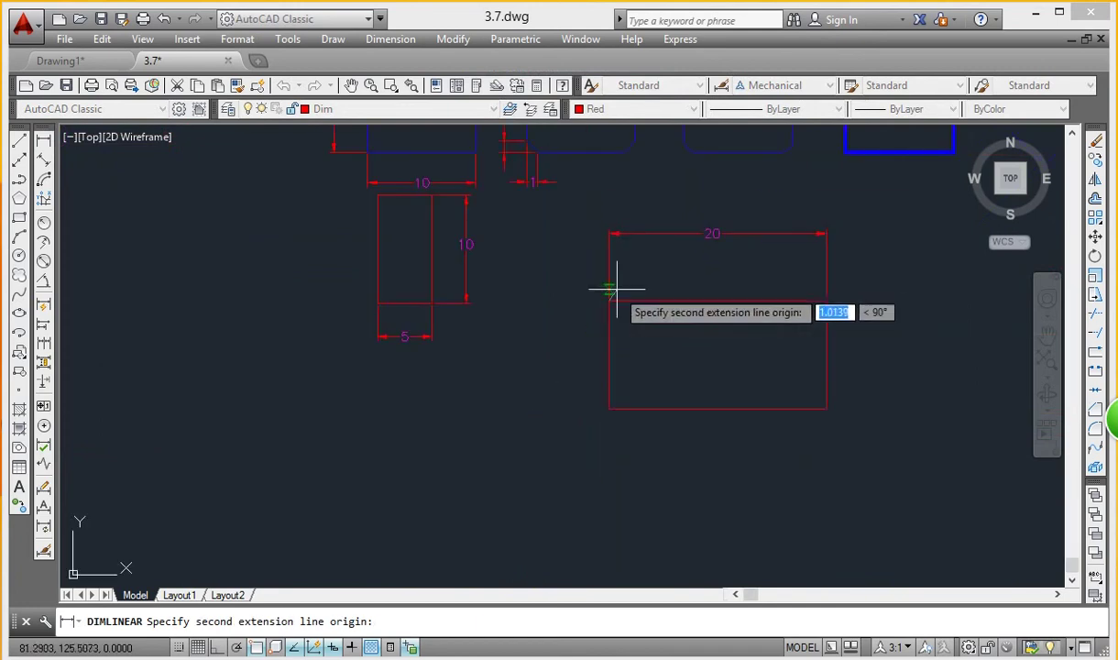
{"action": "left_click", "coordinate": [608, 408]}
{"action": "left_click", "coordinate": [529, 358]}
{"action": "scroll", "coordinate": [556, 364], "scroll_direction": "down", "scroll_amount": 4}
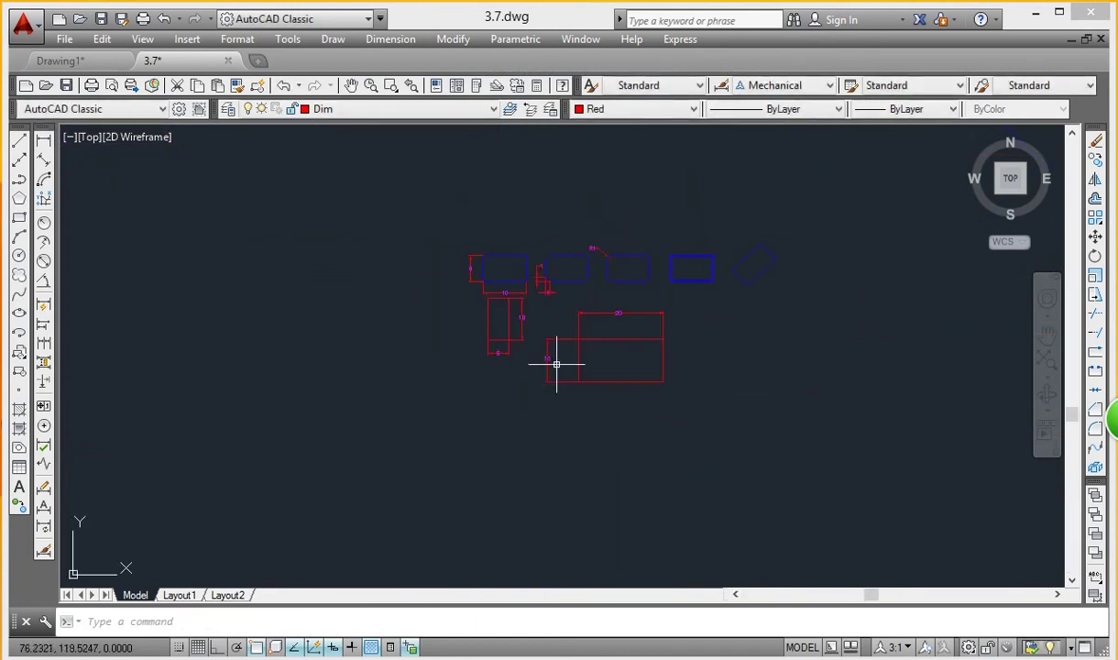
Step: Draw a thick red rectangular frame of line width 20 around all the shapes
{"action": "left_click", "coordinate": [19, 219]}
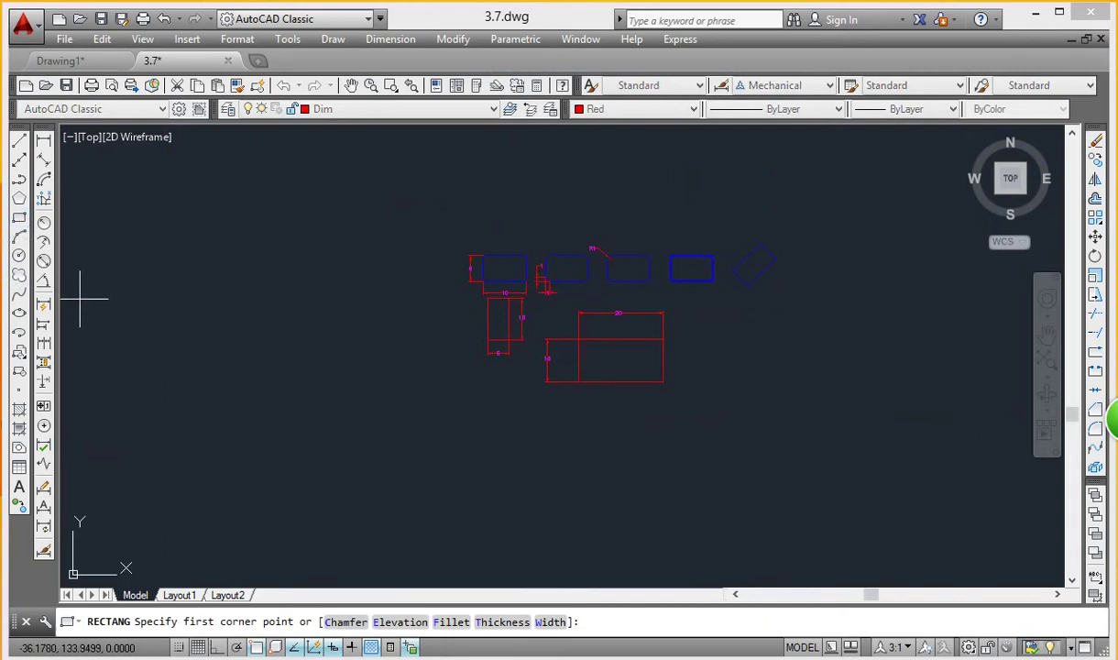
{"action": "left_click", "coordinate": [553, 621]}
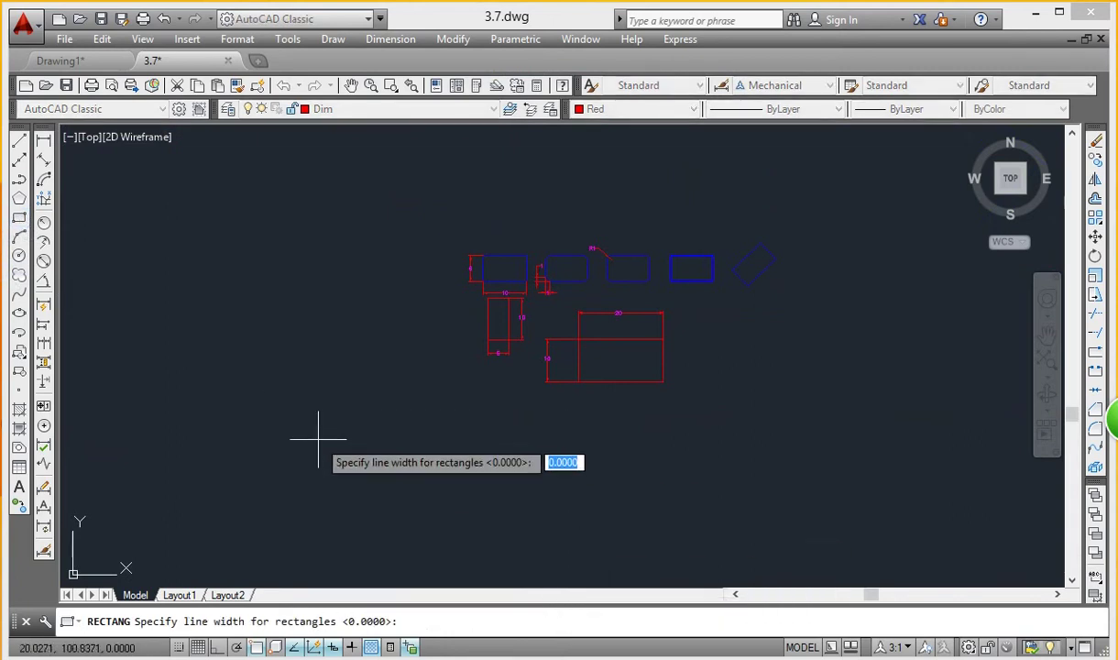
{"action": "type", "text": "20"}
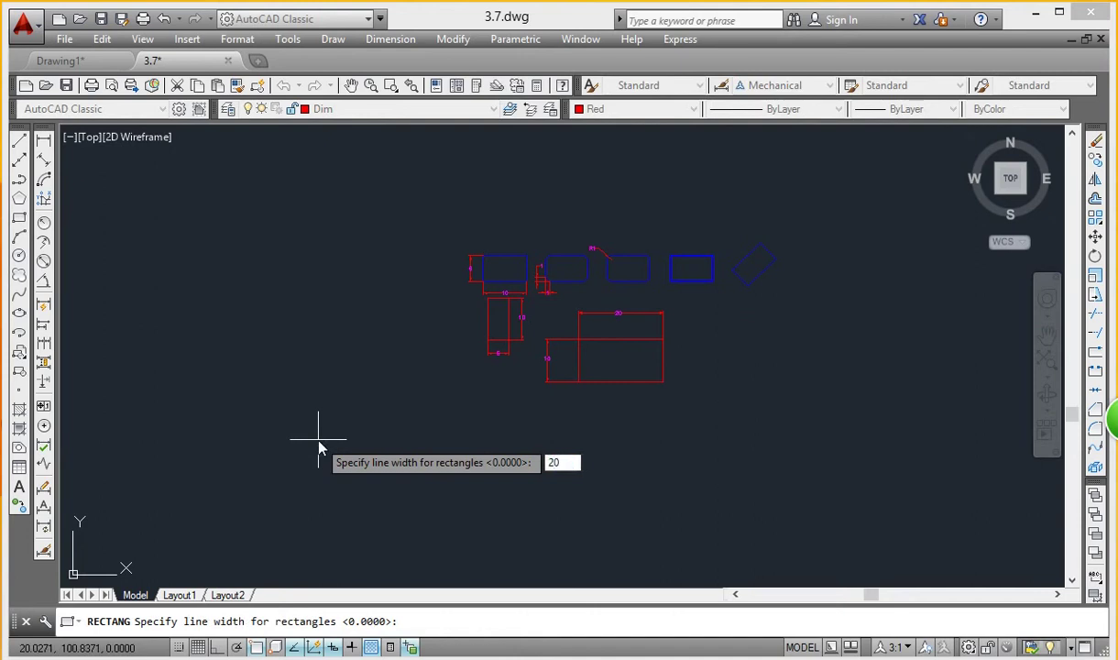
{"action": "key", "text": "Return"}
{"action": "middle_click_drag", "start_coordinate": [464, 415], "coordinate": [450, 324]}
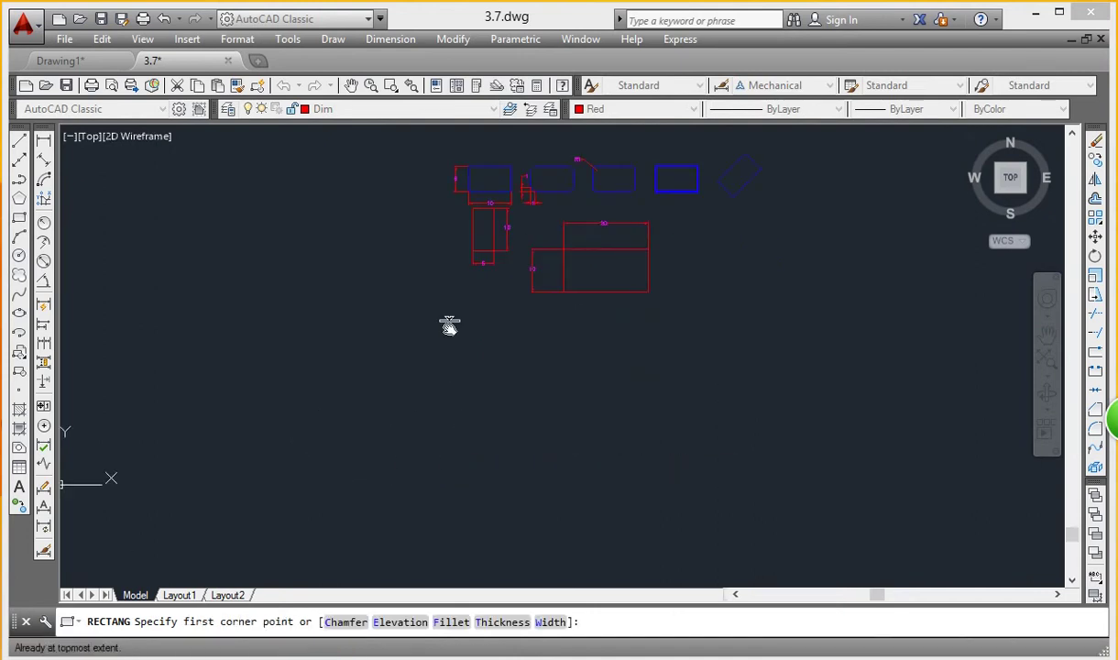
{"action": "left_click", "coordinate": [401, 461]}
{"action": "middle_click_drag", "start_coordinate": [571, 224], "coordinate": [531, 220]}
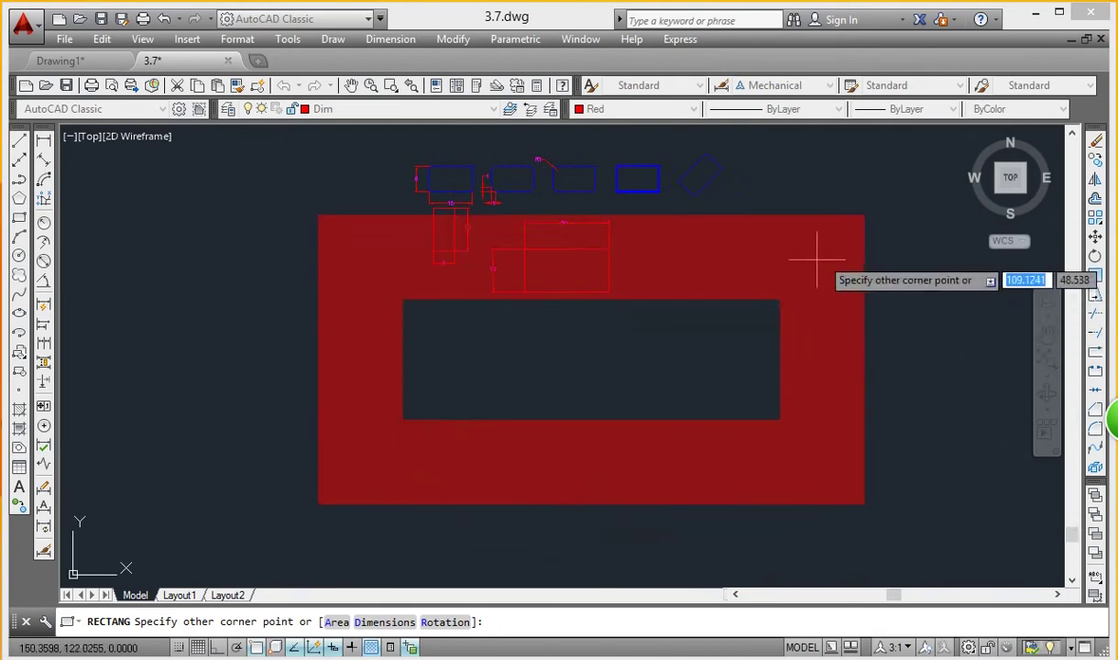
{"action": "middle_click_drag", "start_coordinate": [772, 324], "coordinate": [719, 456]}
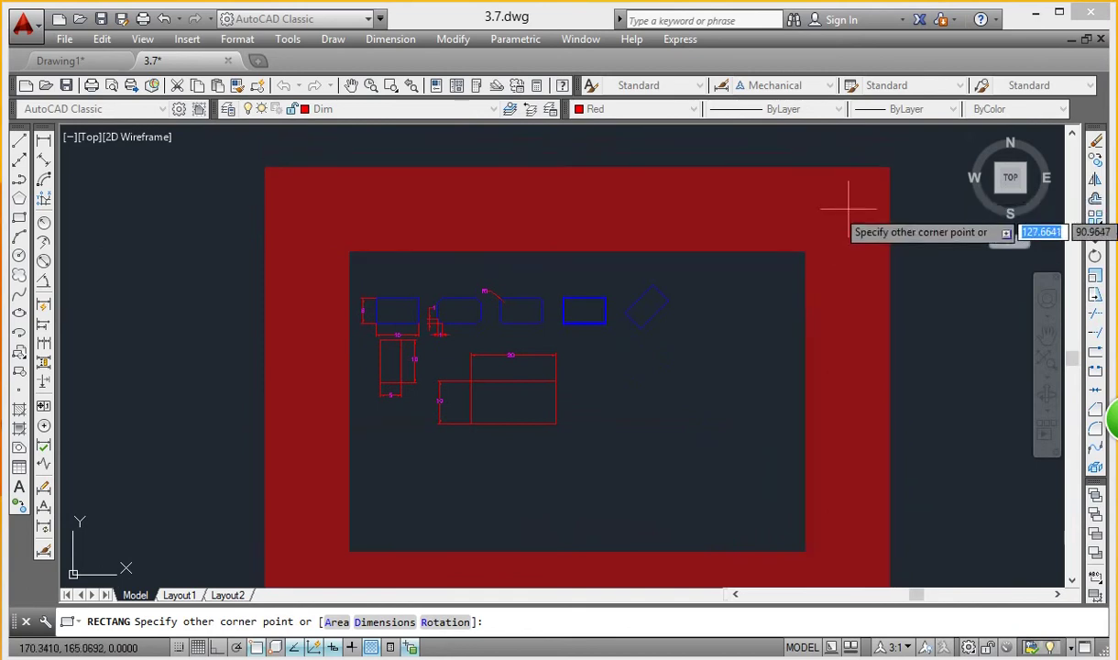
{"action": "left_click", "coordinate": [849, 206]}
Step: Cancel a stray thick rectangle, then draw a thin width-0 rectangle inside the frame
{"action": "middle_click_drag", "start_coordinate": [609, 312], "coordinate": [558, 250]}
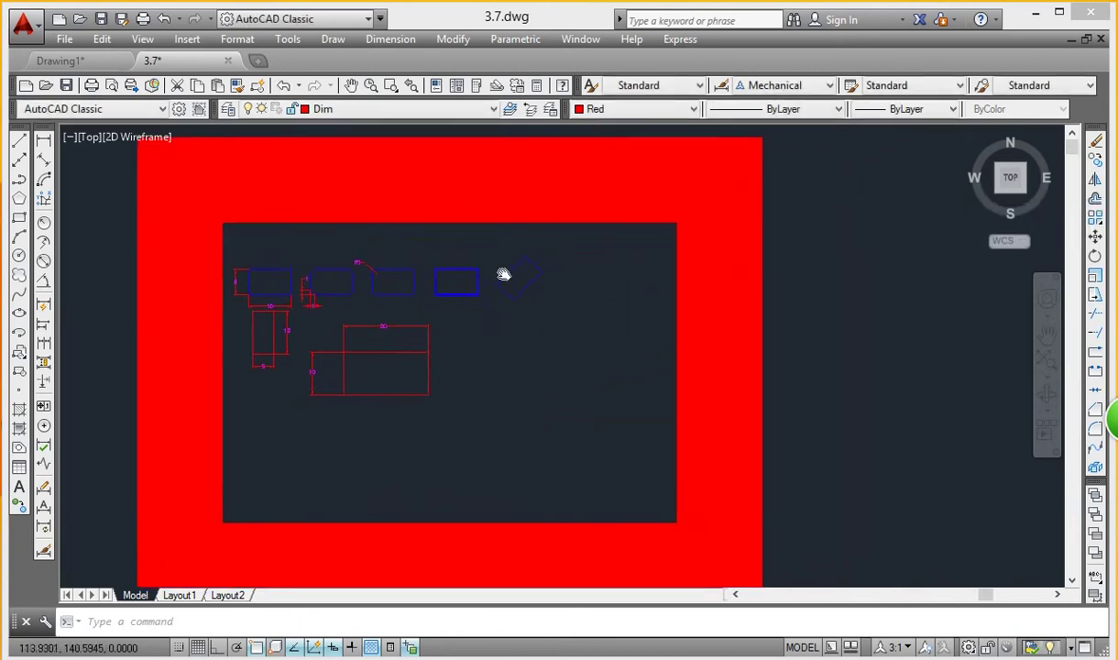
{"action": "key", "text": "Return"}
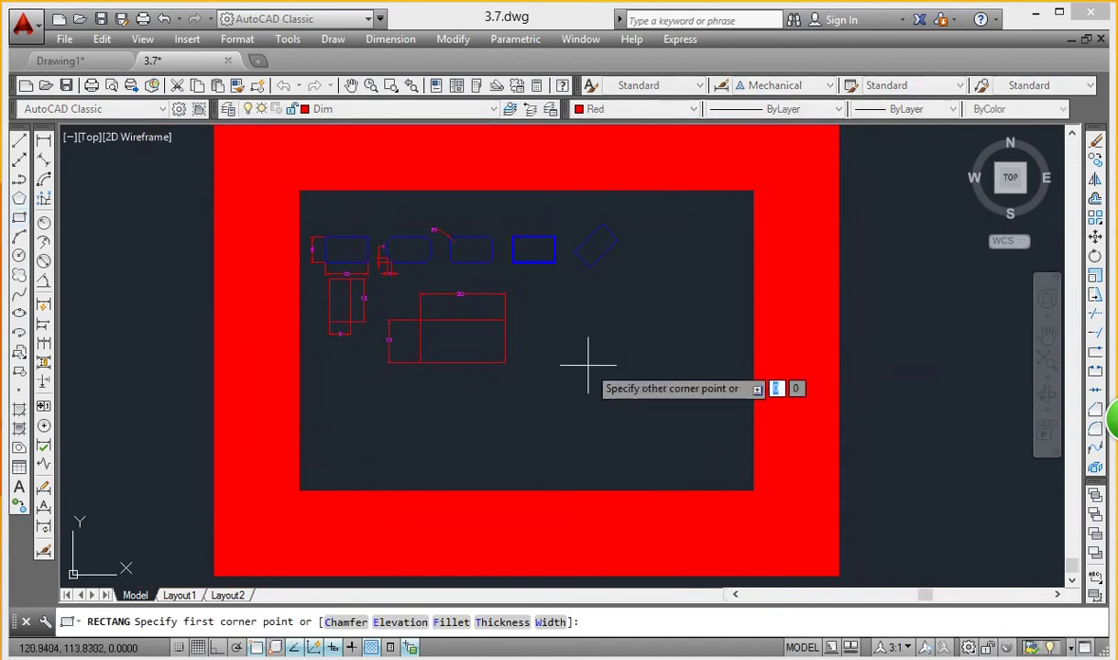
{"action": "left_click", "coordinate": [587, 367]}
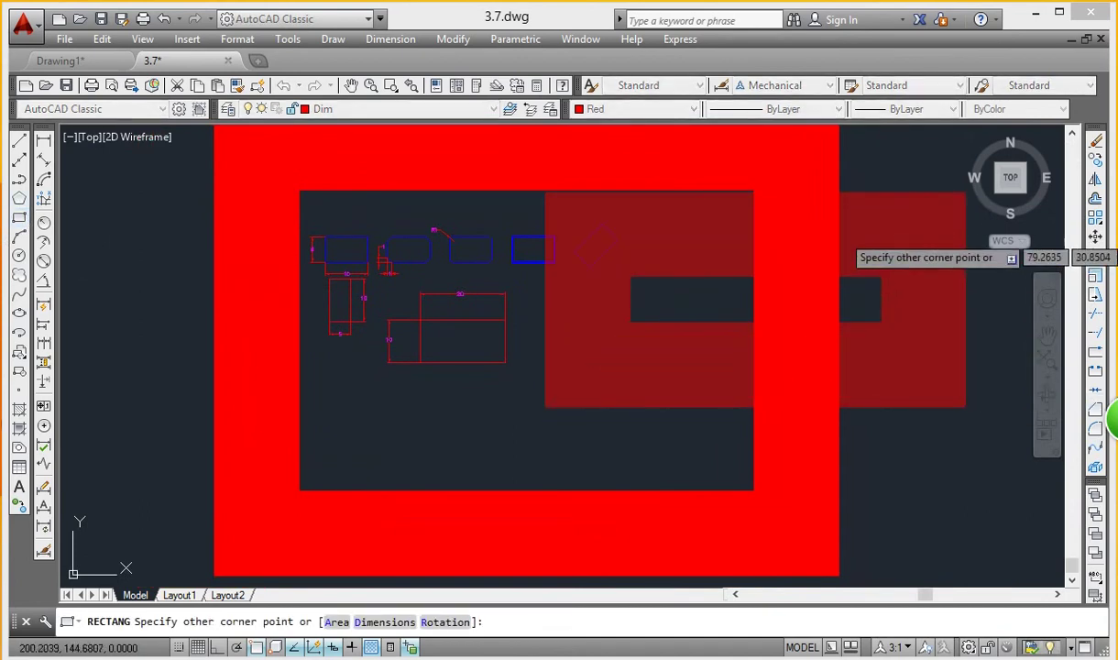
{"action": "key", "text": "Escape"}
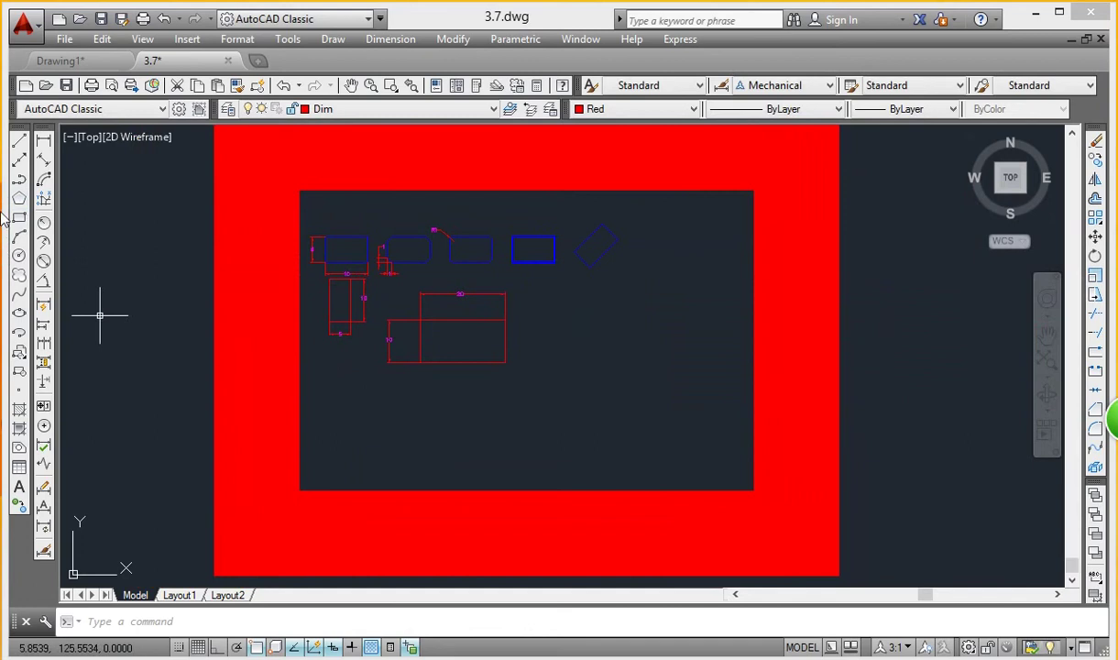
{"action": "left_click", "coordinate": [20, 218]}
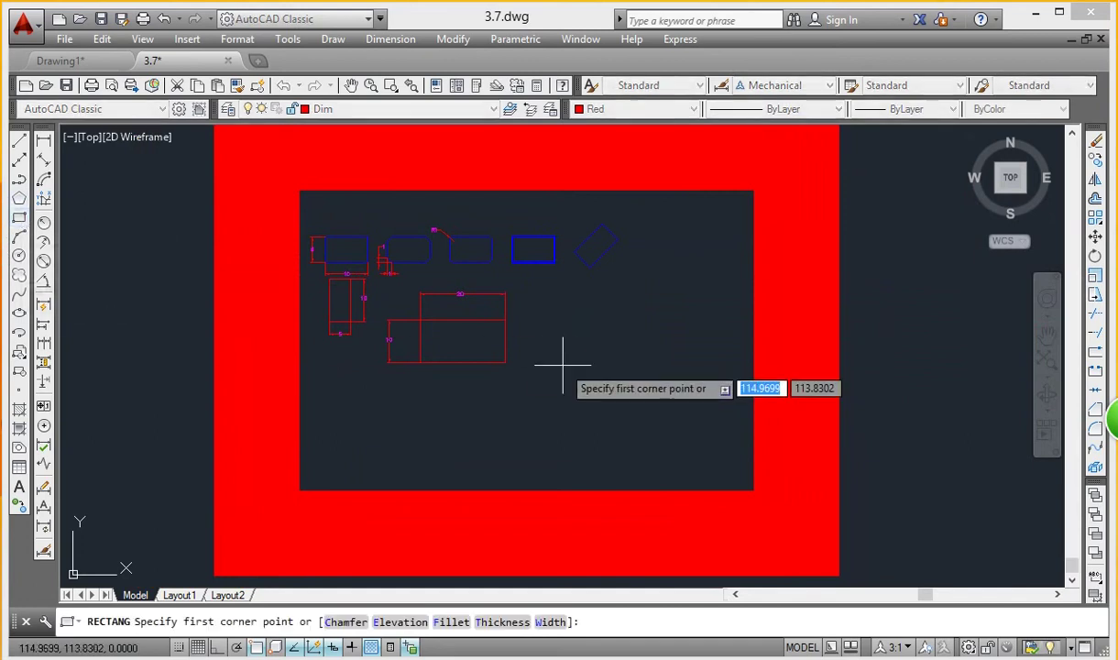
{"action": "left_click", "coordinate": [551, 622]}
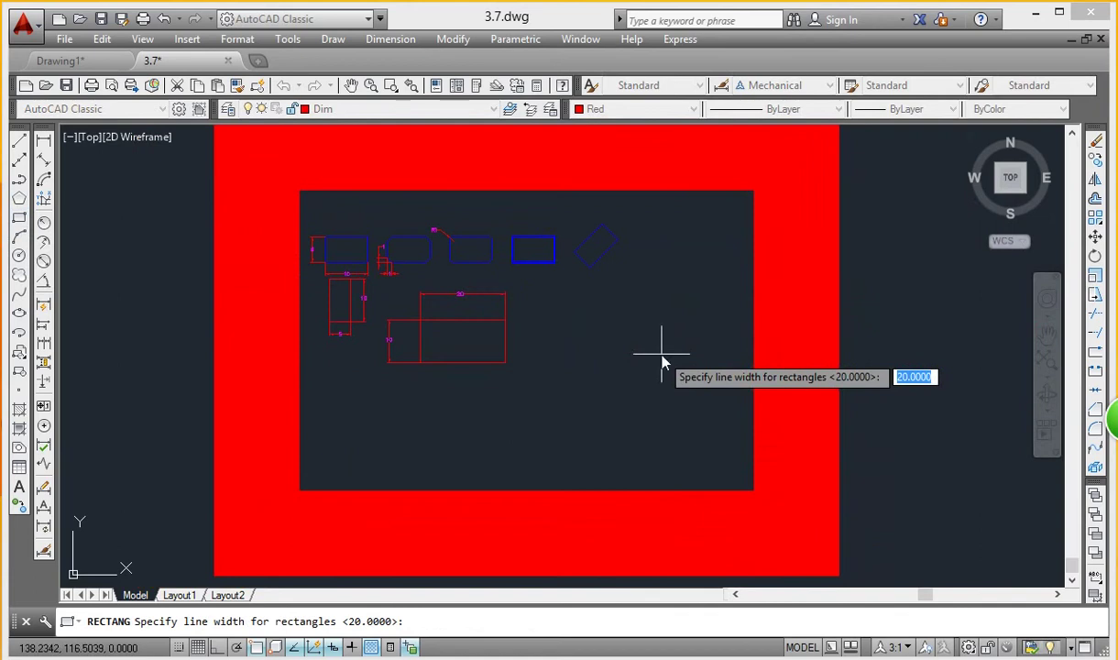
{"action": "type", "text": "0"}
{"action": "key", "text": "Return"}
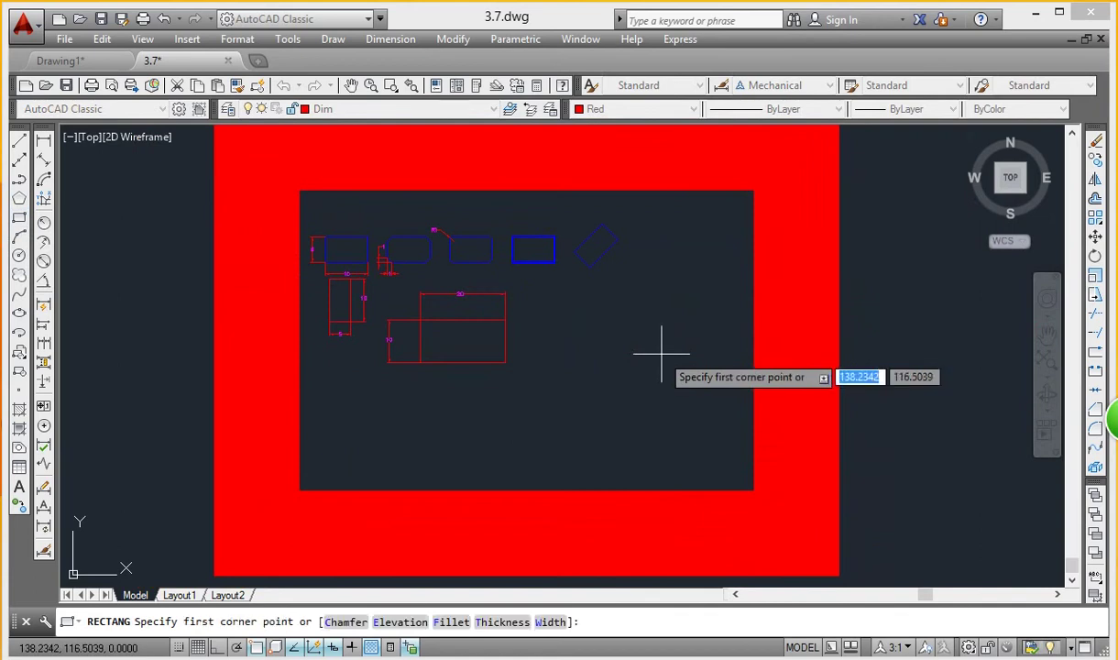
{"action": "left_click", "coordinate": [582, 396]}
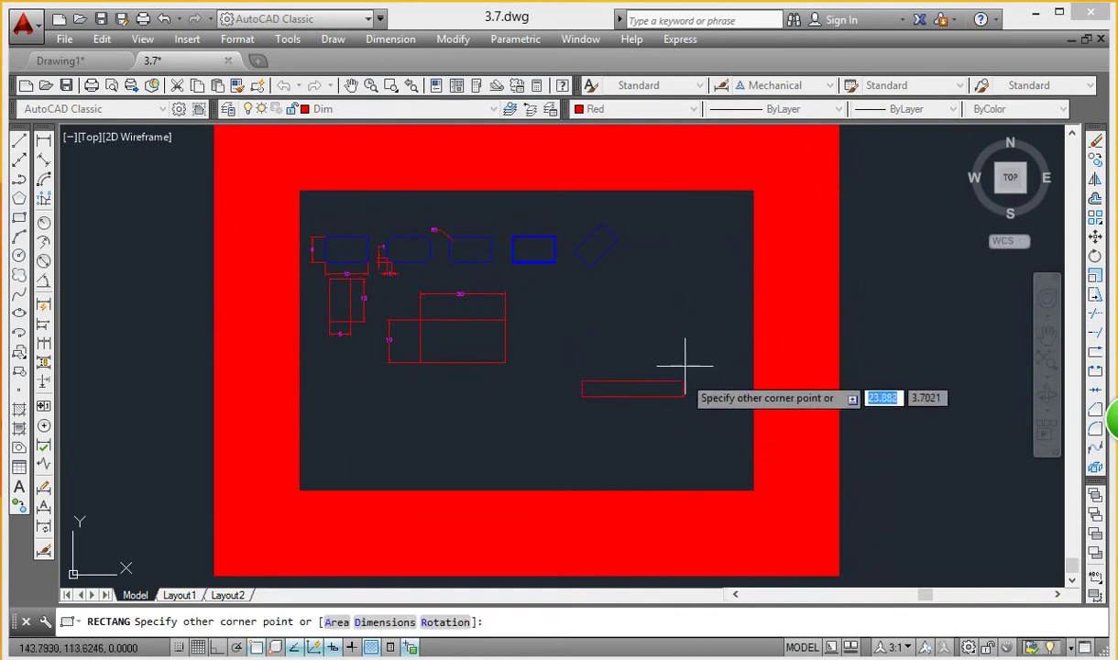
{"action": "left_click", "coordinate": [688, 307]}
{"action": "scroll", "coordinate": [665, 382], "scroll_direction": "down", "scroll_amount": 2}
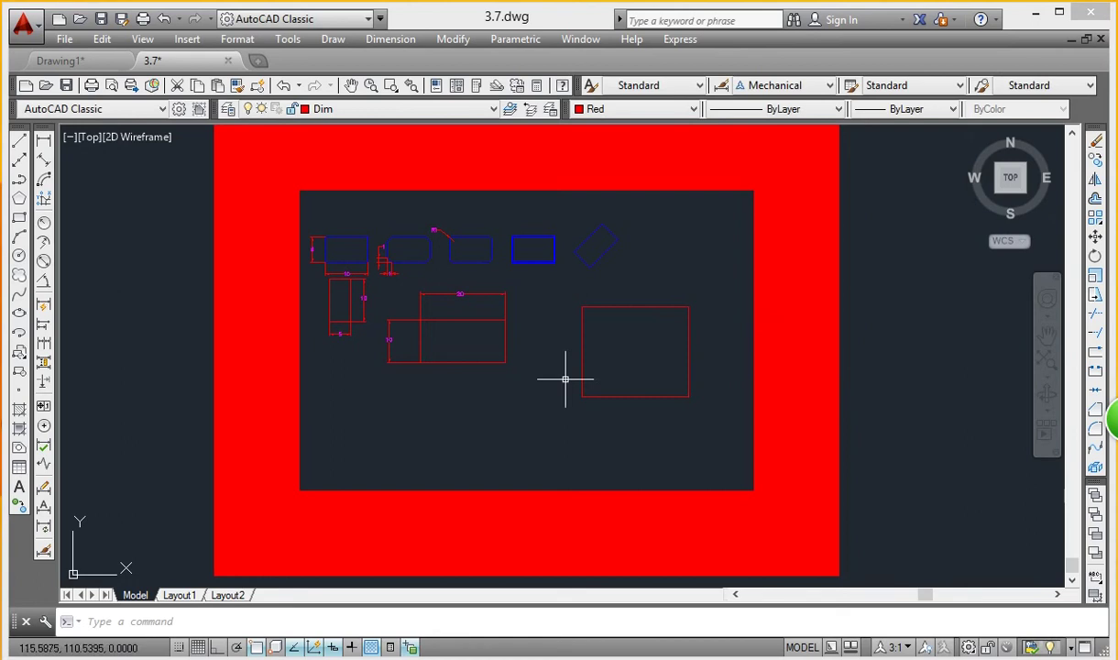
{"action": "middle_click_drag", "start_coordinate": [537, 311], "coordinate": [548, 341]}
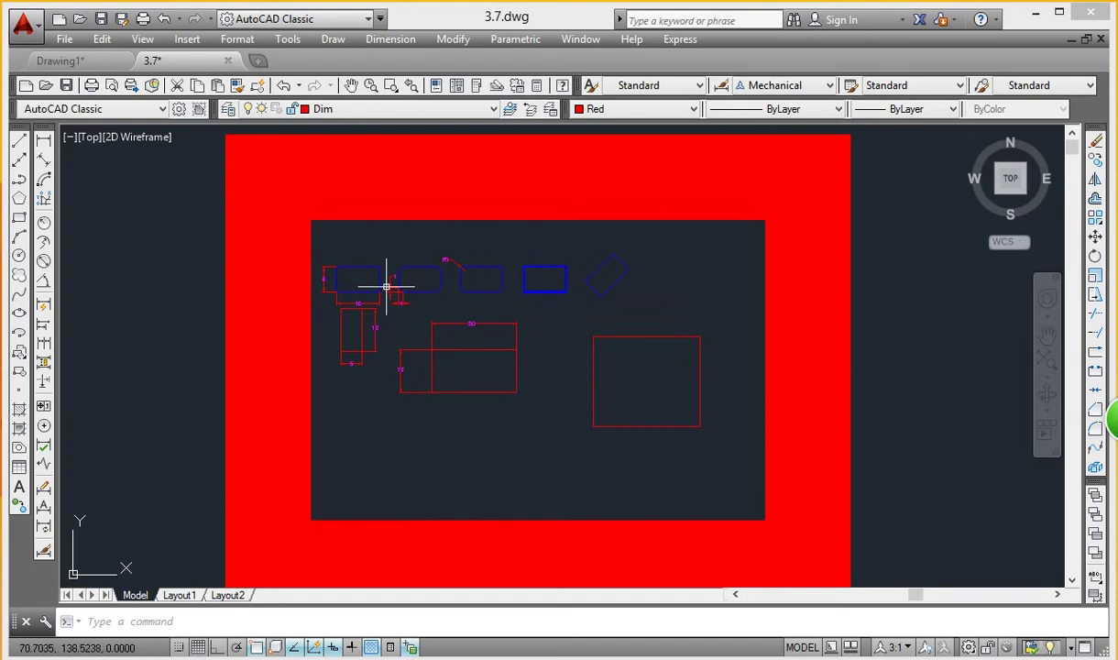
Step: Close 3.7.dwg without saving, then open sample drawing 3.8
{"action": "left_click", "coordinate": [228, 61]}
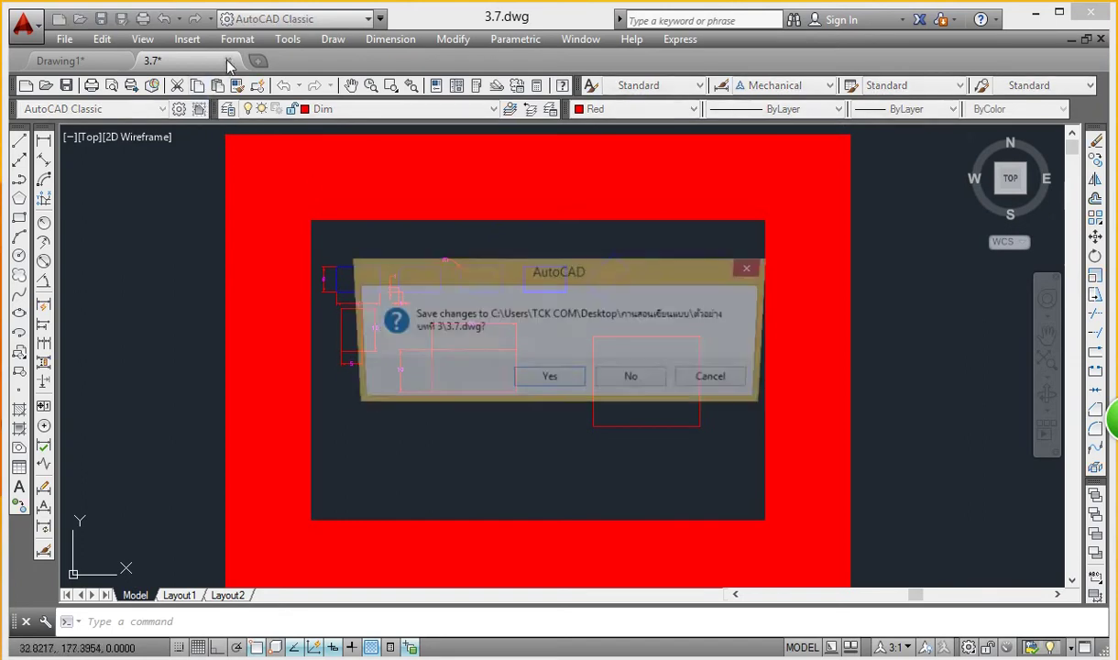
{"action": "left_click", "coordinate": [635, 379]}
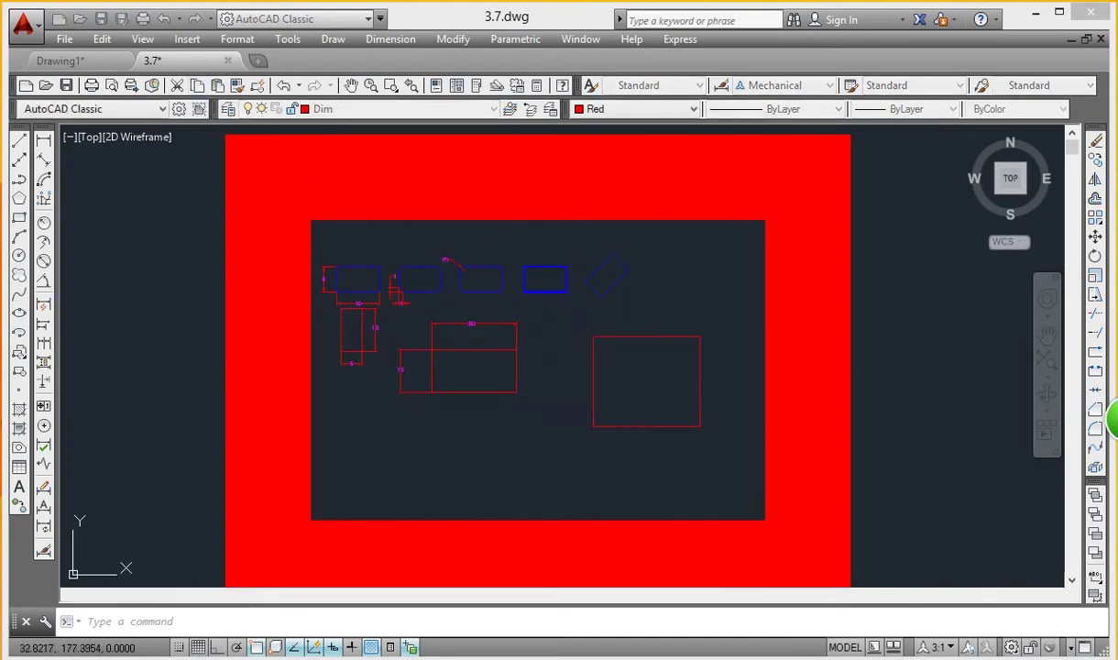
{"action": "left_click", "coordinate": [63, 41]}
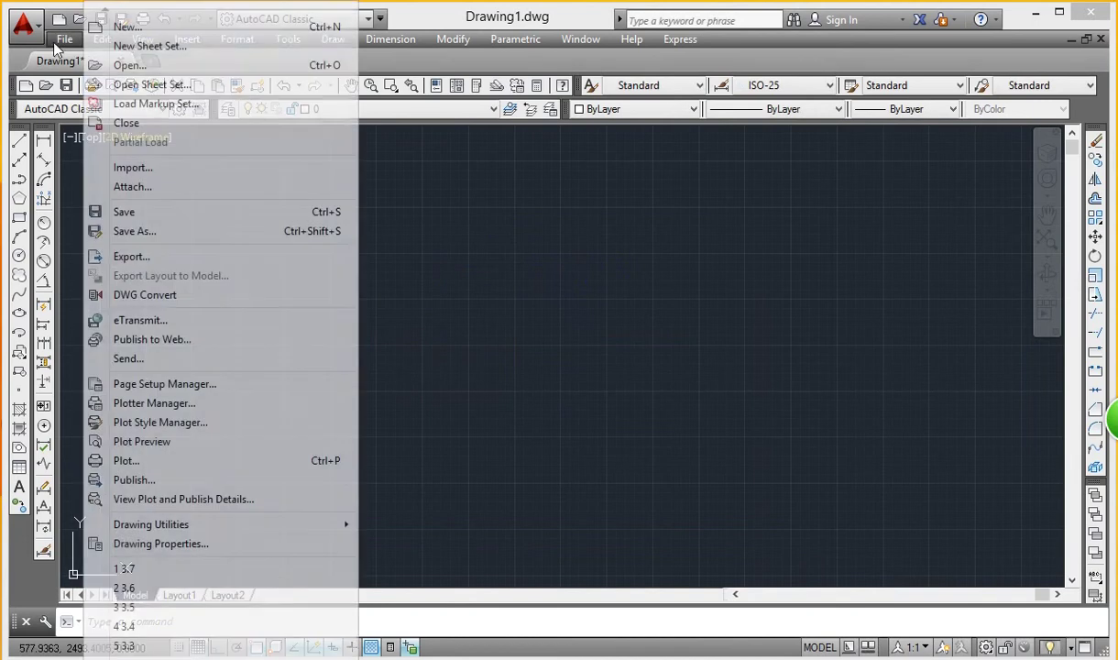
{"action": "left_click", "coordinate": [138, 67]}
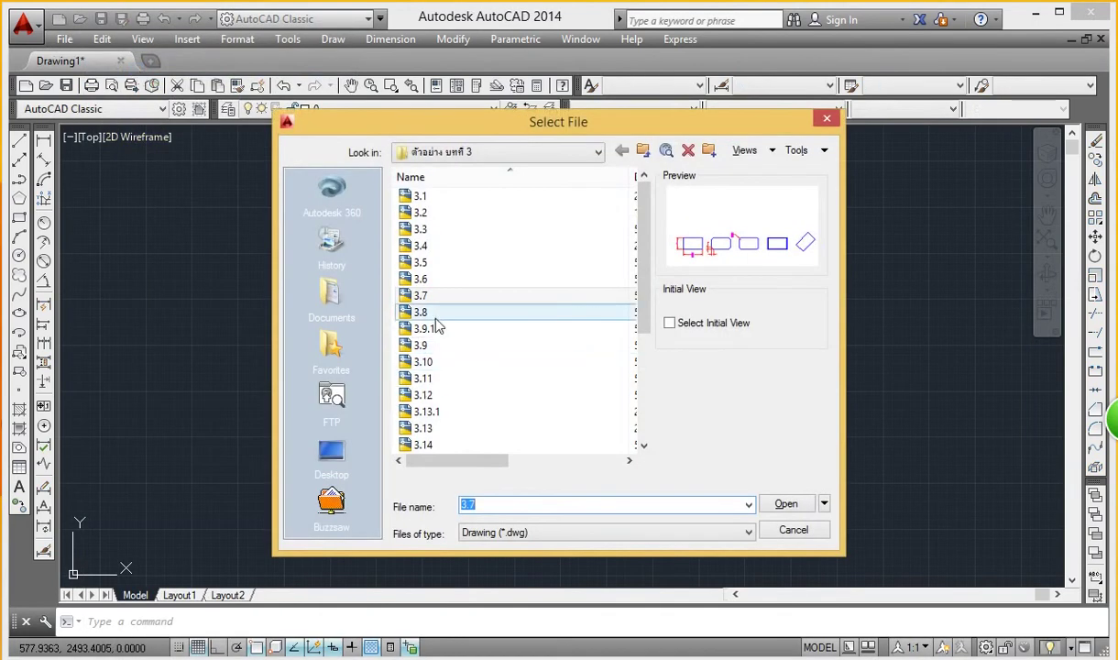
{"action": "left_click", "coordinate": [437, 315]}
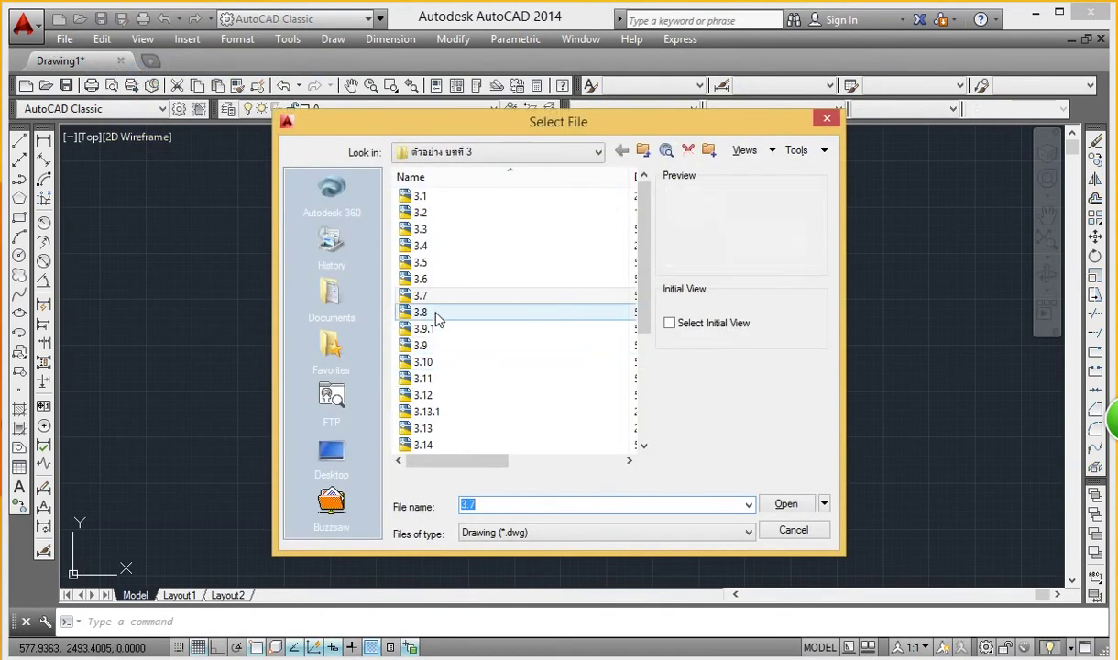
{"action": "left_click", "coordinate": [786, 504]}
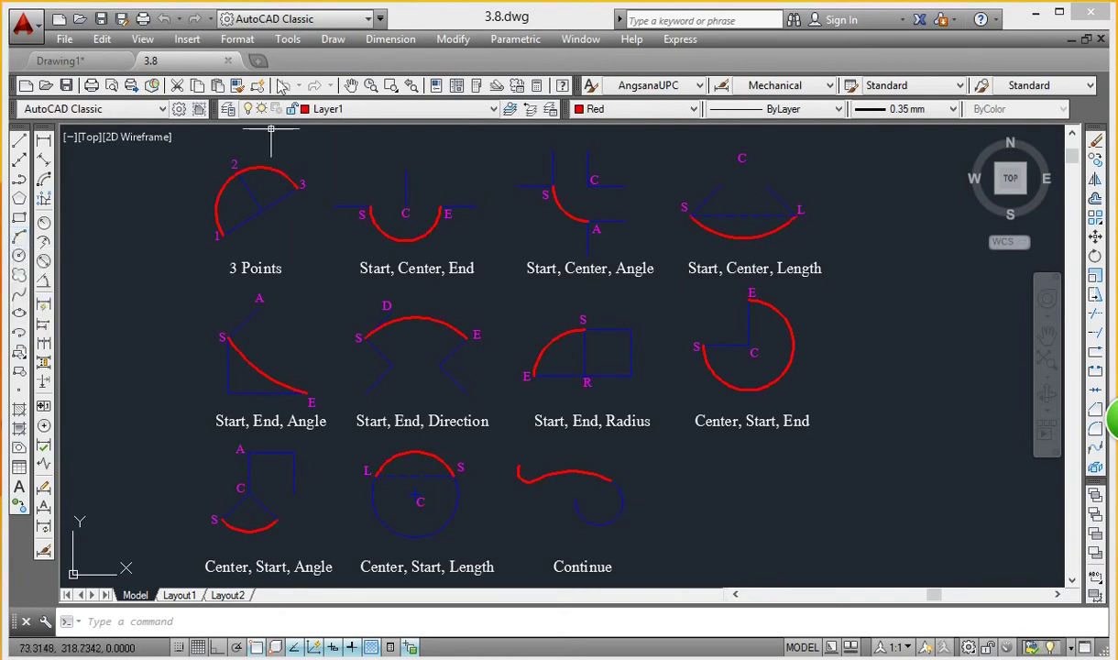
Step: Draw a red 3 Points arc over the sample through points 1, 2 and 3
{"action": "left_click", "coordinate": [334, 40]}
{"action": "mouse_move", "coordinate": [350, 270]}
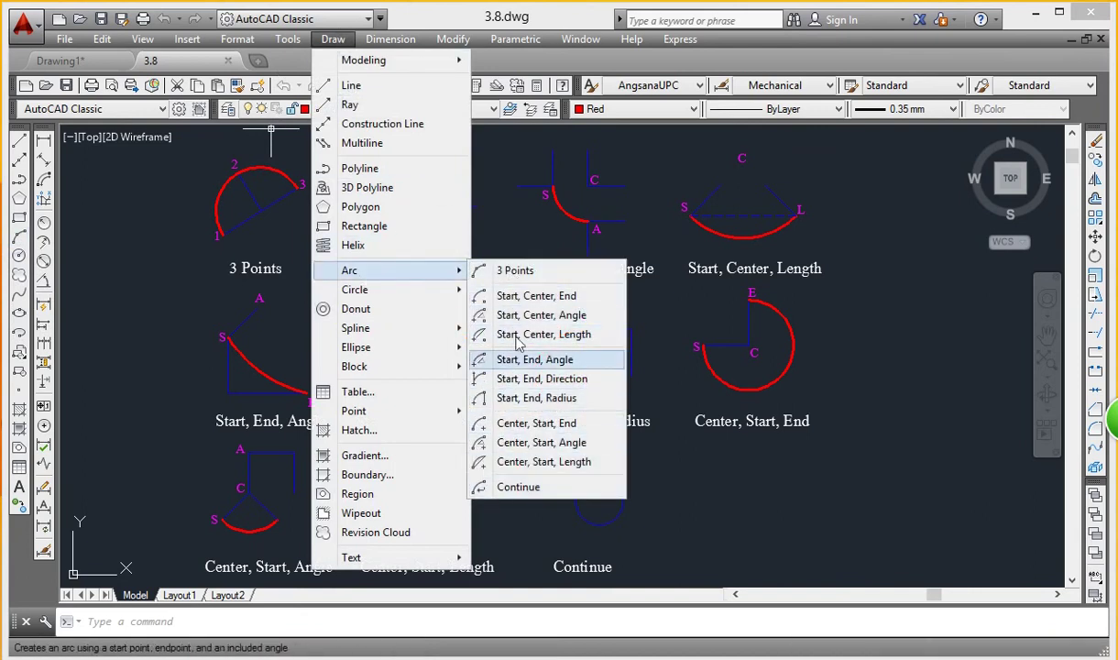
{"action": "key", "text": "Escape"}
{"action": "key", "text": "Escape"}
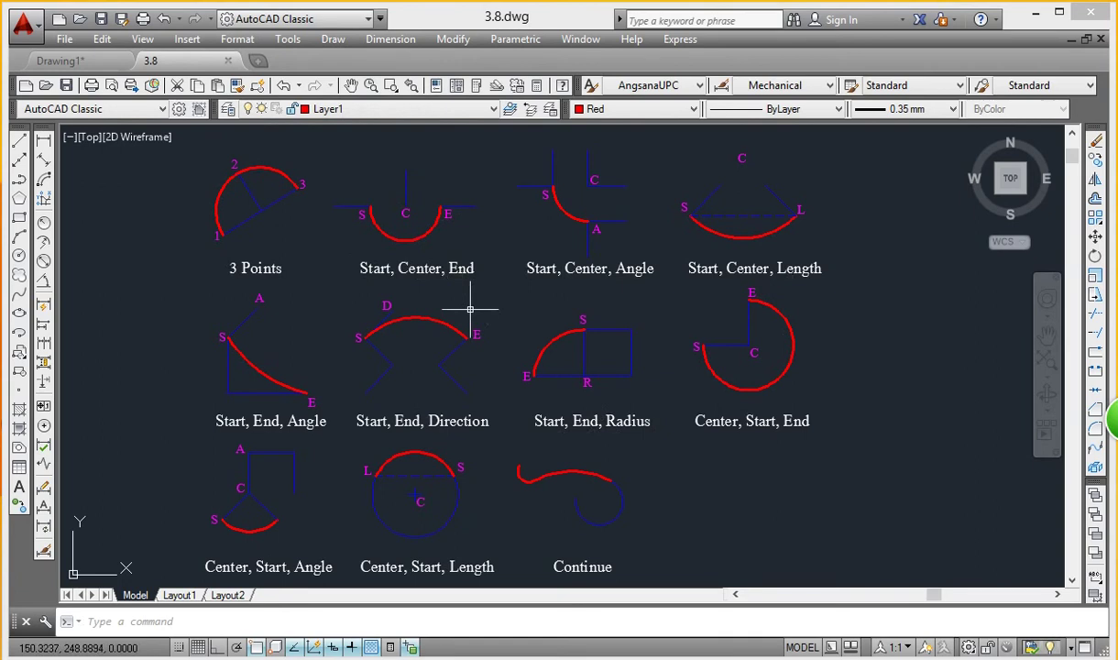
{"action": "left_click", "coordinate": [332, 38]}
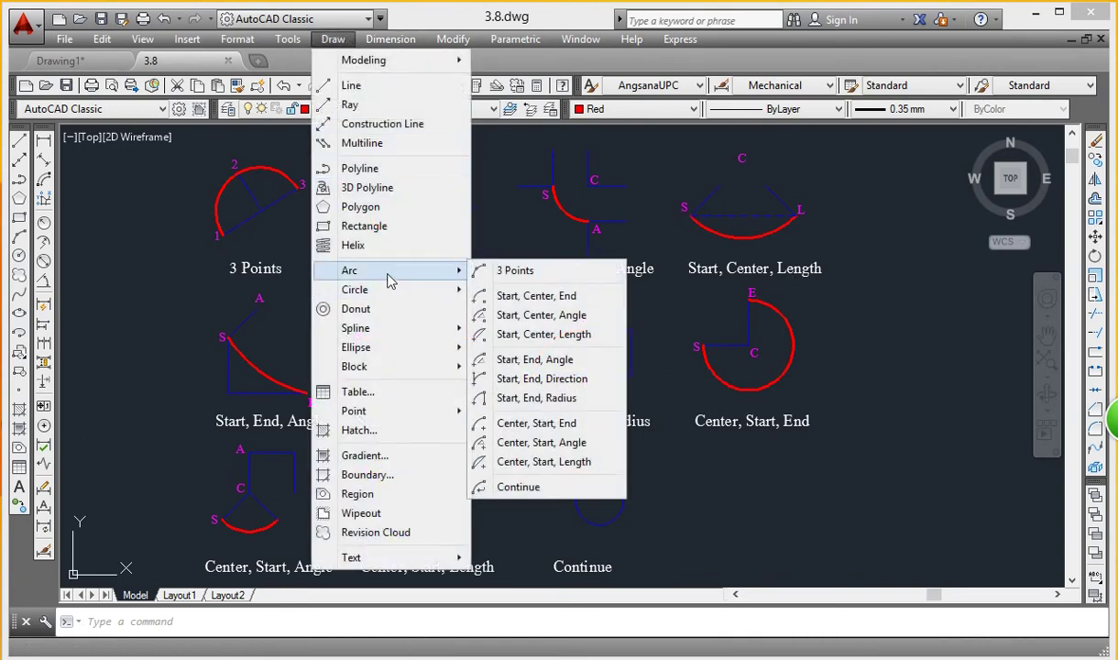
{"action": "left_click", "coordinate": [518, 270]}
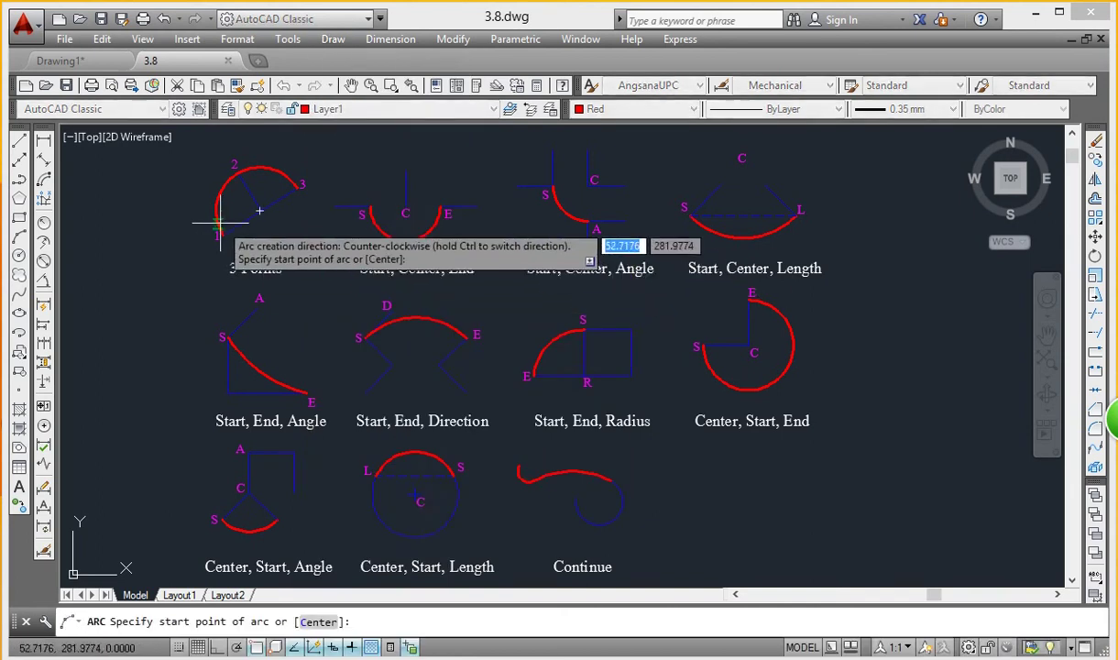
{"action": "scroll", "coordinate": [211, 229], "scroll_direction": "up", "scroll_amount": 5}
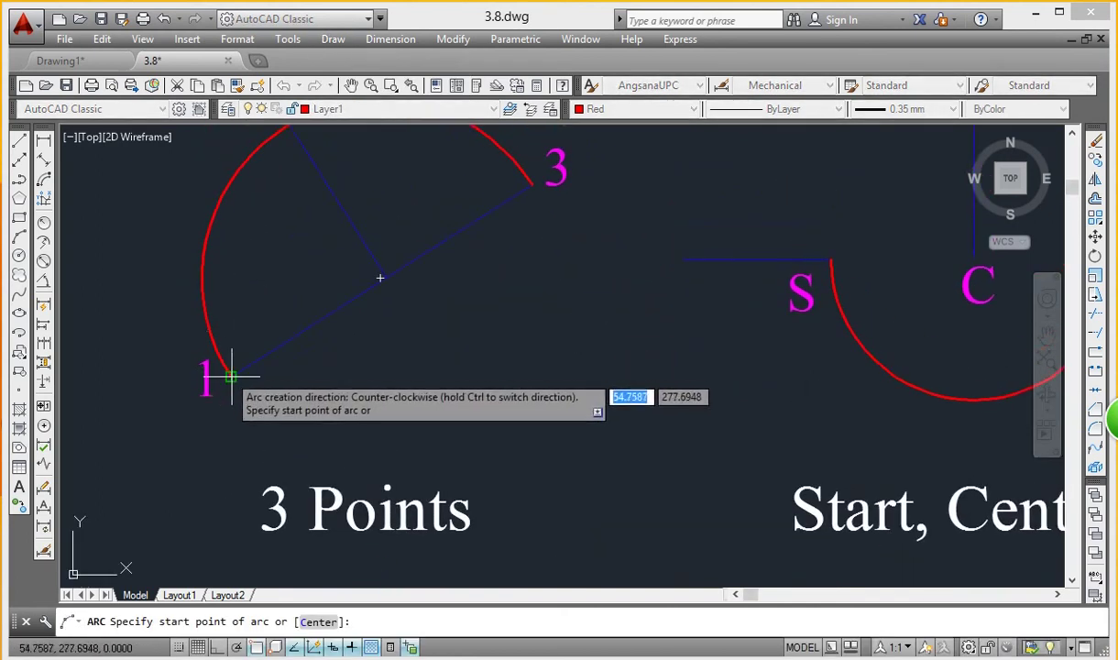
{"action": "left_click", "coordinate": [232, 376]}
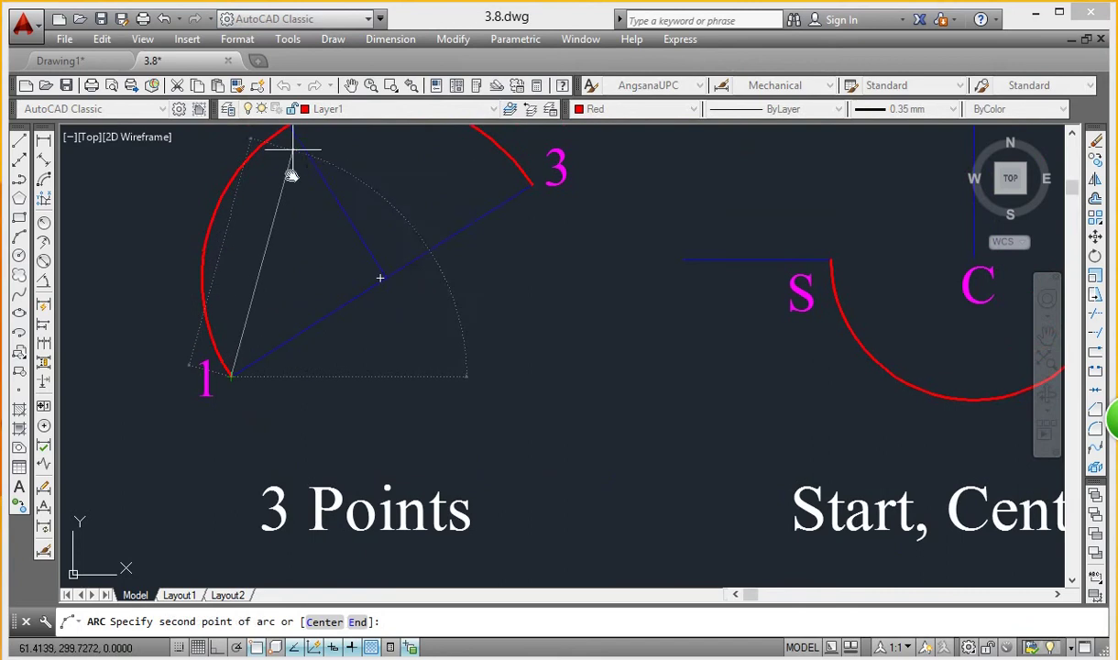
{"action": "middle_click_drag", "start_coordinate": [294, 150], "coordinate": [262, 312]}
{"action": "left_click", "coordinate": [266, 303]}
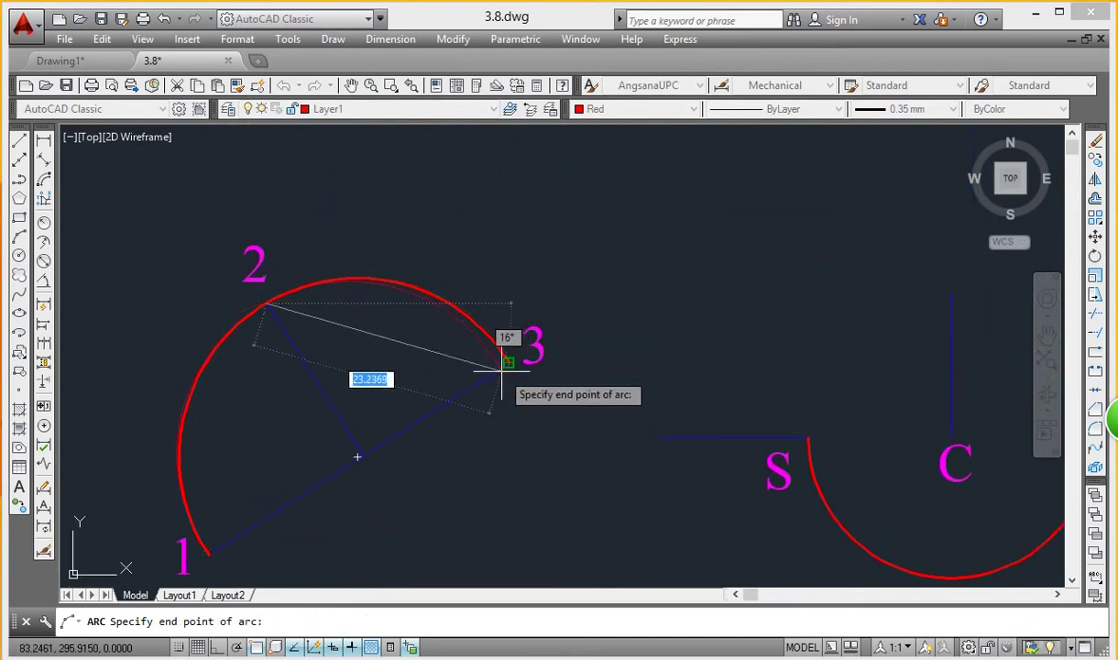
{"action": "left_click", "coordinate": [509, 363]}
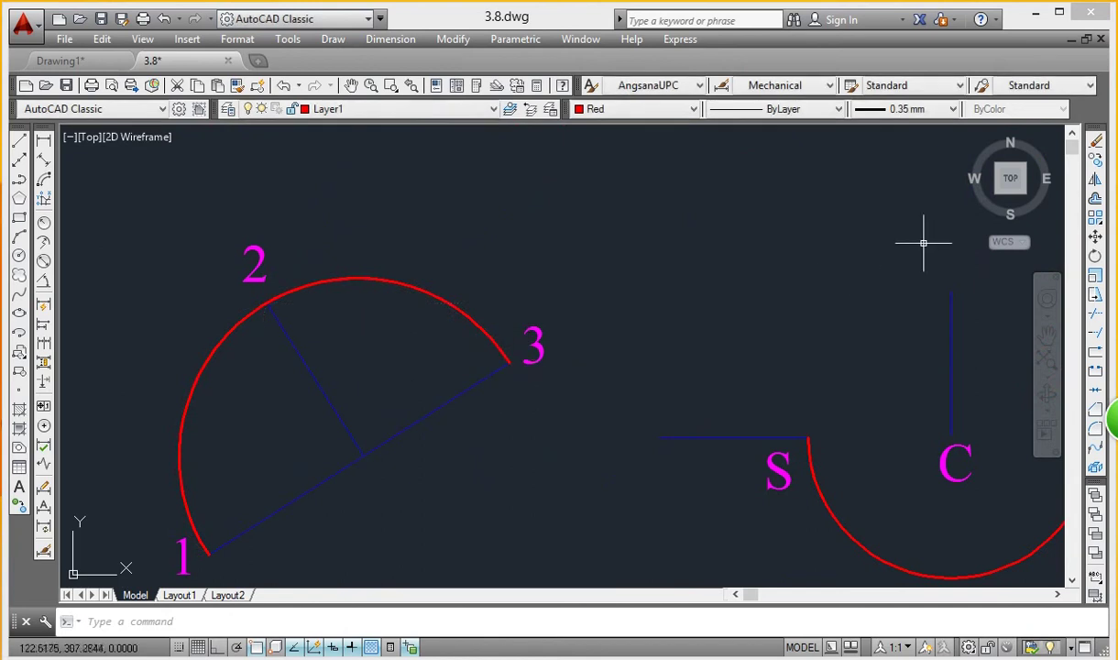
{"action": "left_click", "coordinate": [359, 278]}
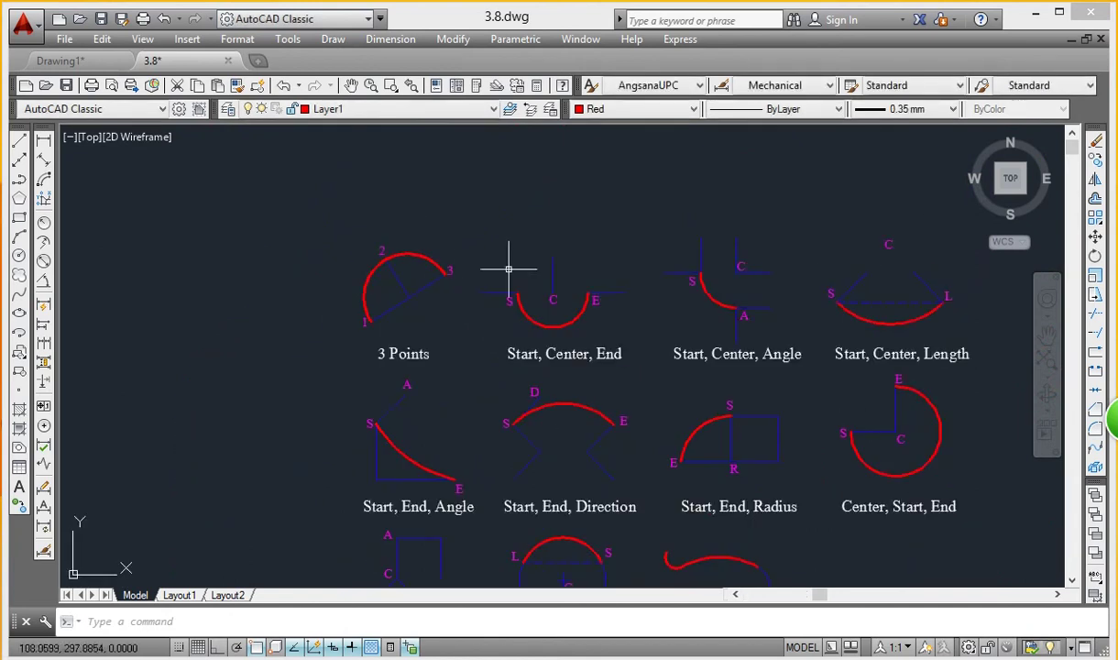
{"action": "left_click", "coordinate": [333, 38]}
{"action": "mouse_move", "coordinate": [349, 270]}
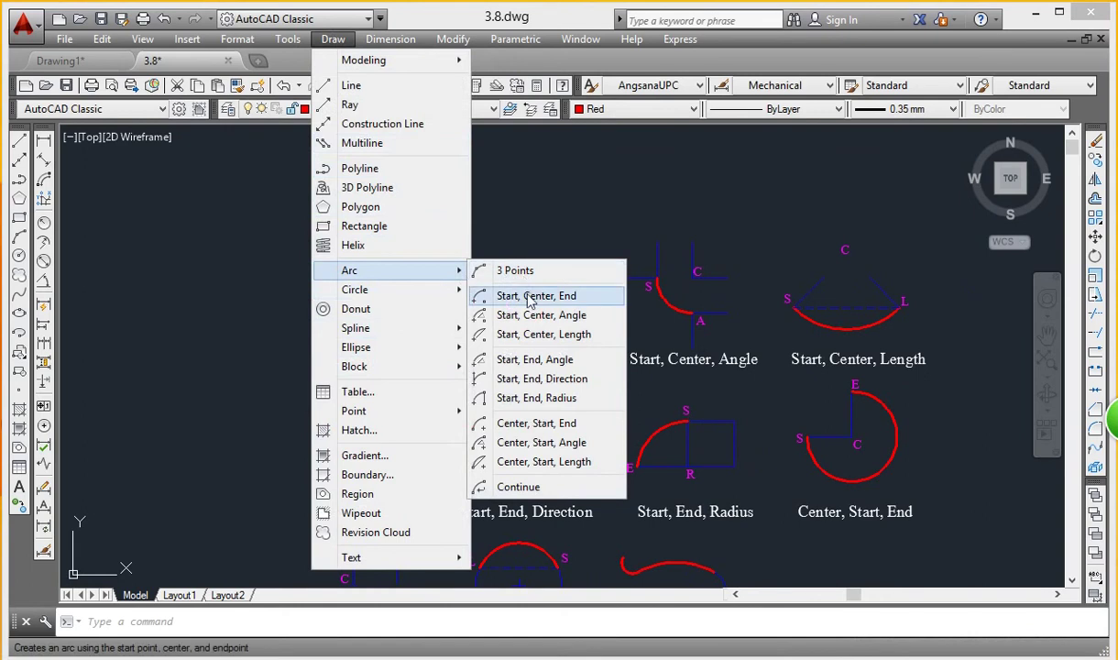
Step: Draw a Start, Center, End arc from S around C to E, then delete it
{"action": "left_click", "coordinate": [529, 297]}
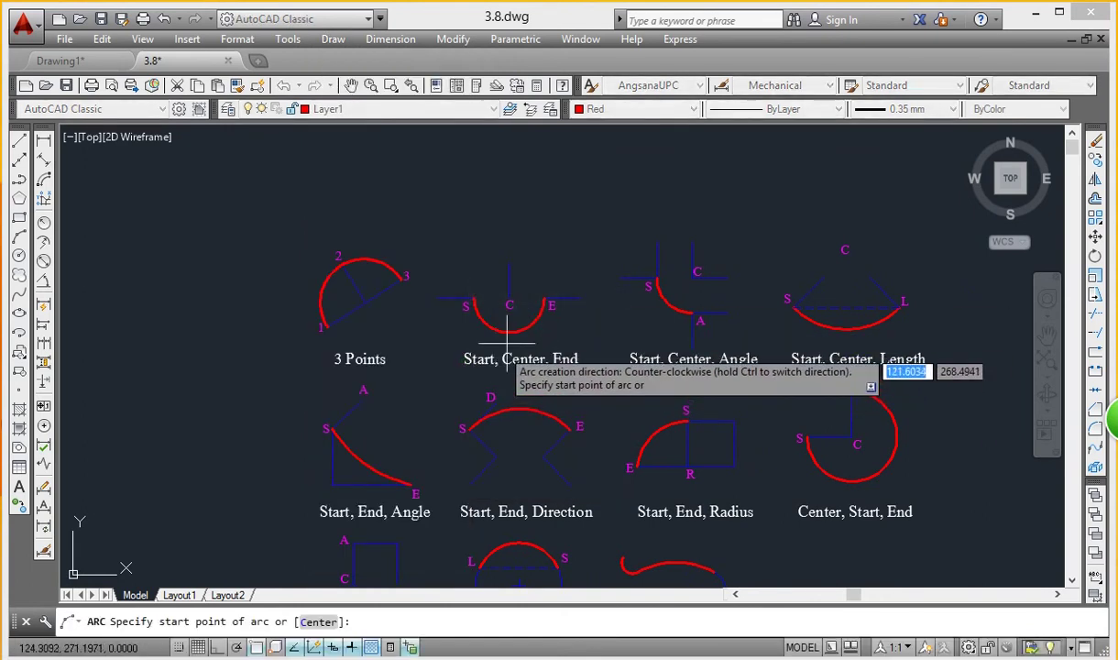
{"action": "scroll", "coordinate": [530, 325], "scroll_direction": "up", "scroll_amount": 3}
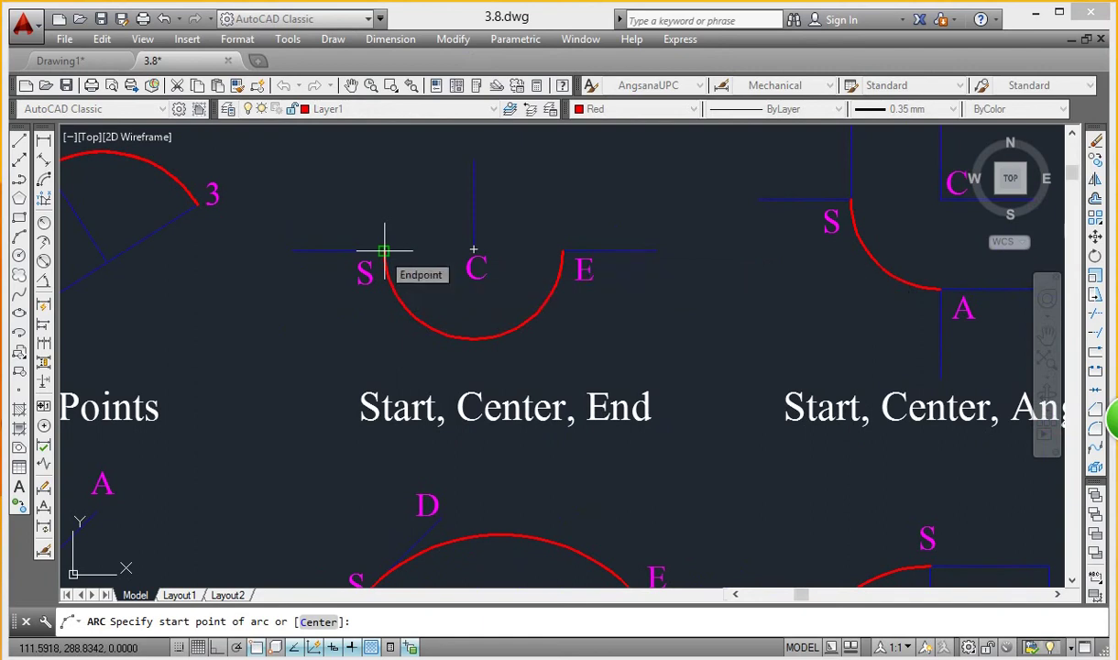
{"action": "left_click", "coordinate": [384, 250]}
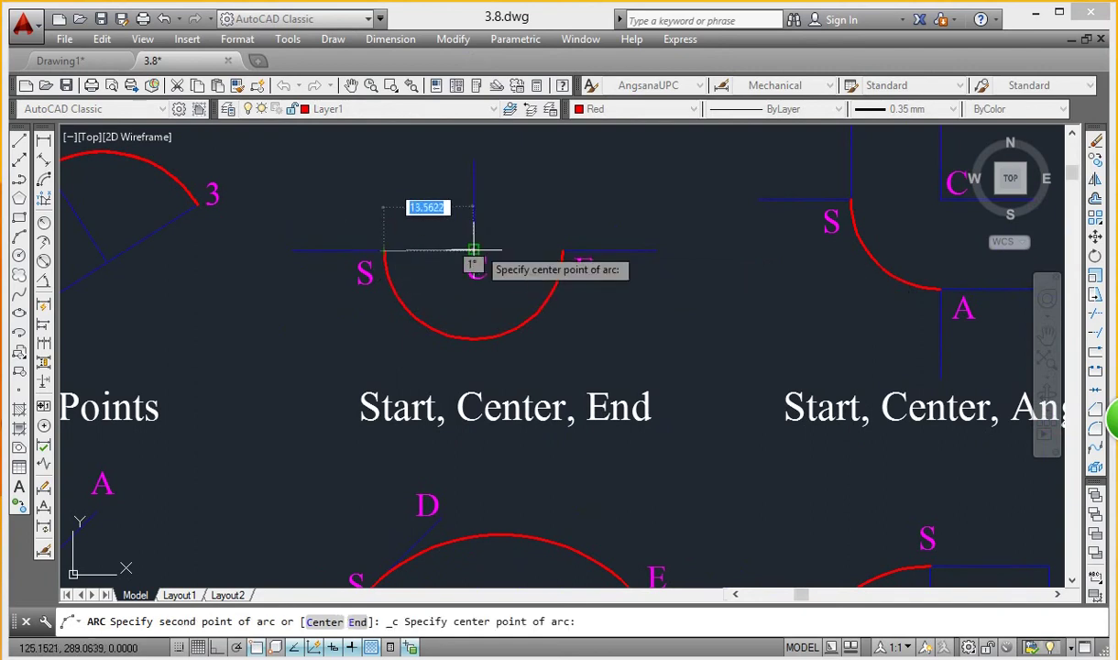
{"action": "left_click", "coordinate": [473, 249]}
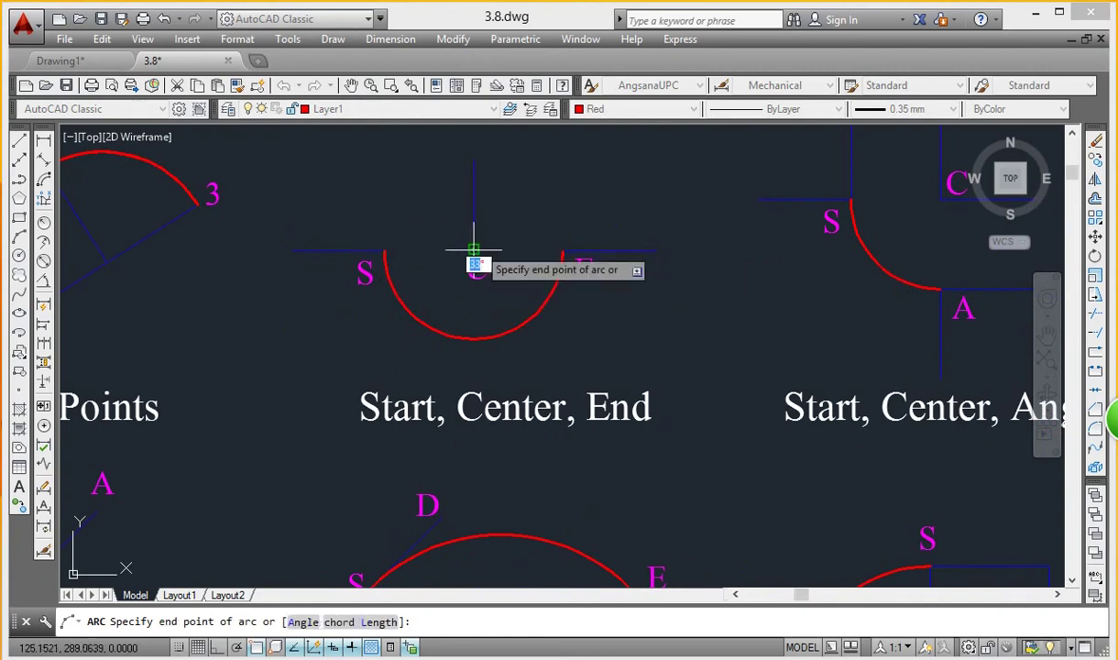
{"action": "left_click", "coordinate": [563, 249]}
{"action": "left_click", "coordinate": [524, 320]}
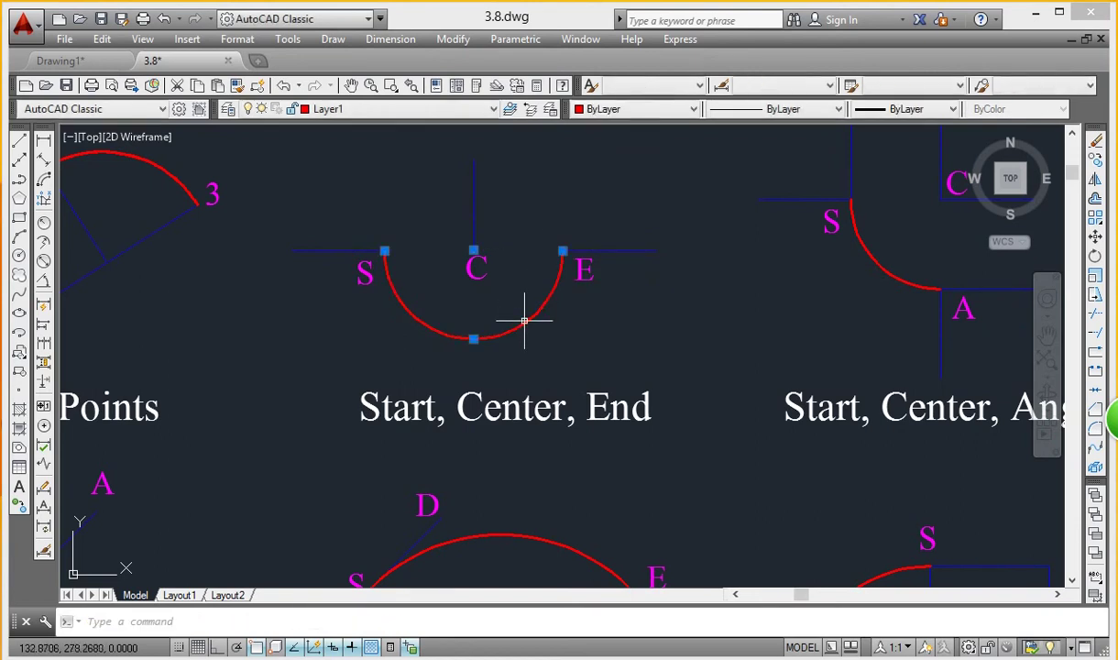
{"action": "key", "text": "Delete"}
{"action": "right_click", "coordinate": [362, 167]}
{"action": "key", "text": "Escape"}
Step: Redraw the Start, Center, End arc from S around centre C to E
{"action": "left_click", "coordinate": [333, 39]}
{"action": "mouse_move", "coordinate": [349, 270]}
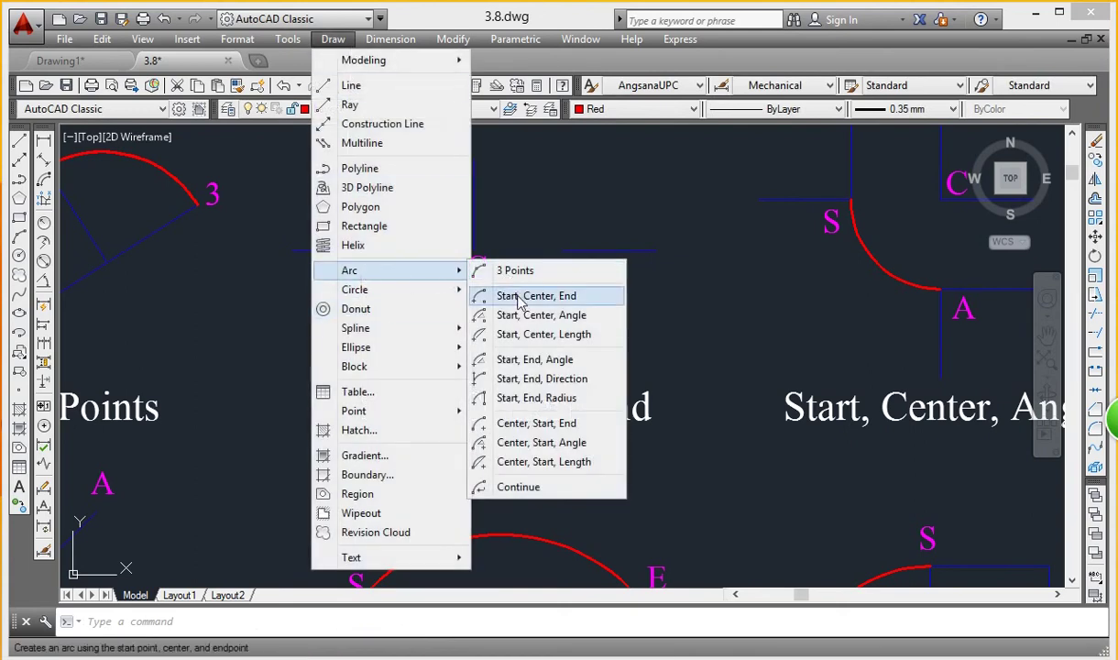
{"action": "left_click", "coordinate": [521, 296]}
{"action": "left_click", "coordinate": [385, 250]}
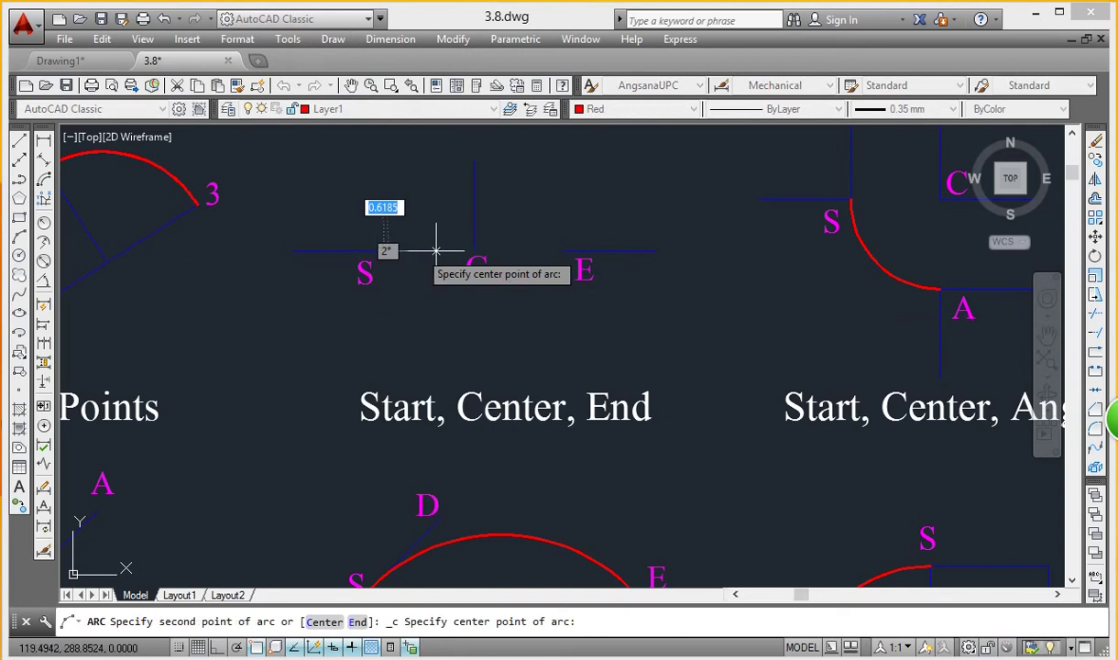
{"action": "left_click", "coordinate": [473, 249]}
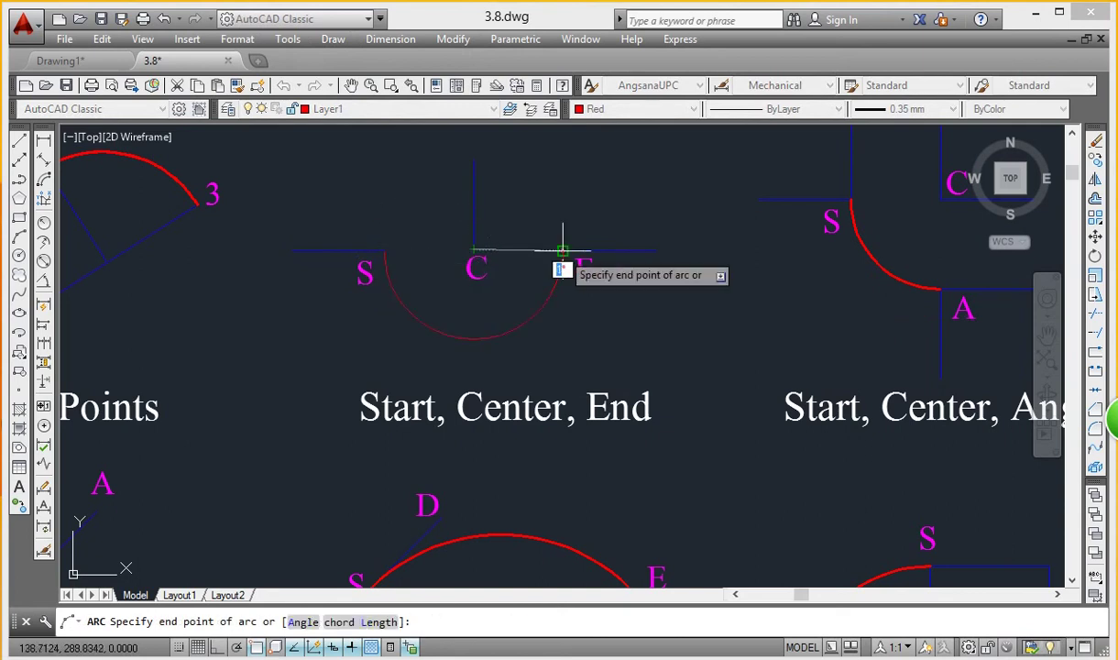
{"action": "left_click", "coordinate": [562, 249]}
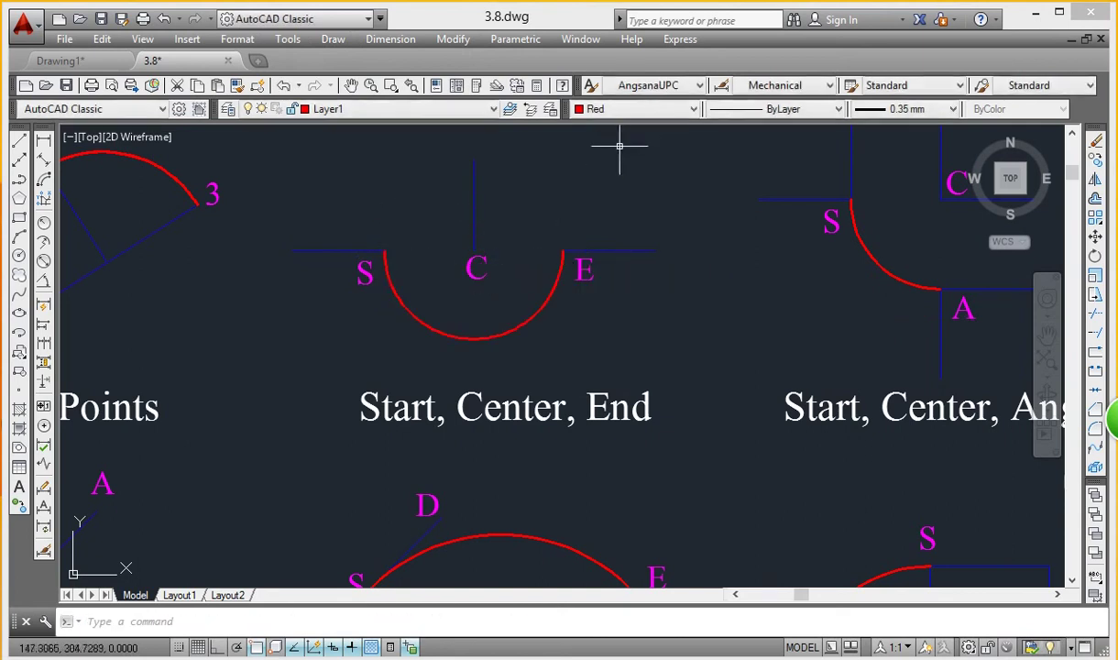
{"action": "scroll", "coordinate": [332, 272], "scroll_direction": "down", "scroll_amount": 5}
{"action": "scroll", "coordinate": [456, 266], "scroll_direction": "up", "scroll_amount": 5}
{"action": "scroll", "coordinate": [464, 249], "scroll_direction": "down", "scroll_amount": 3}
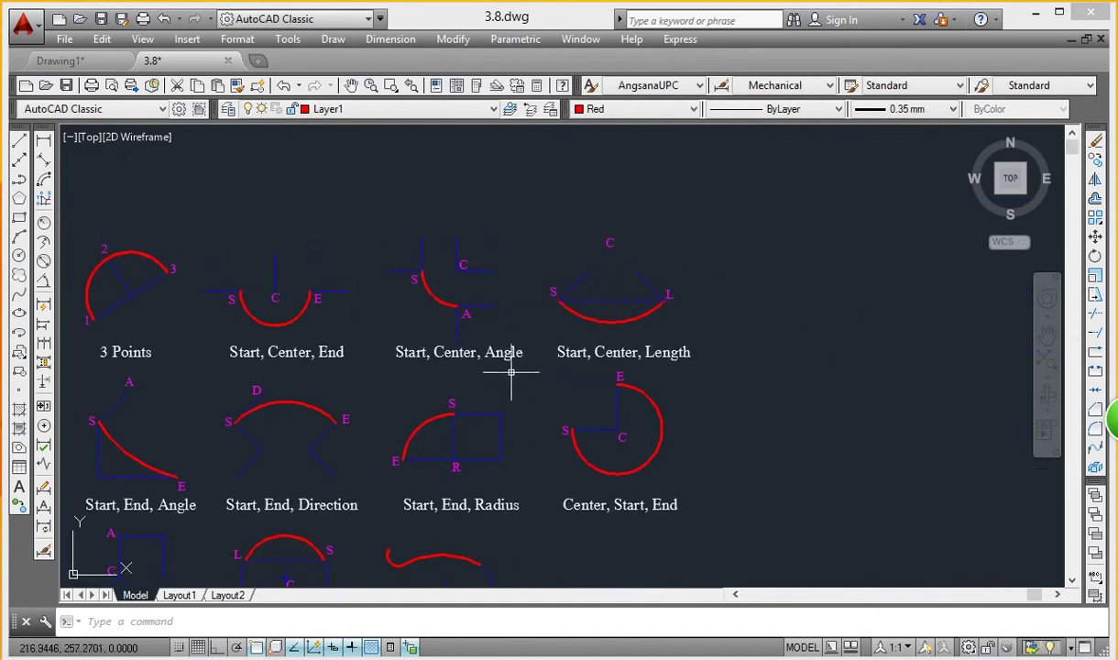
{"action": "scroll", "coordinate": [489, 370], "scroll_direction": "up", "scroll_amount": 2}
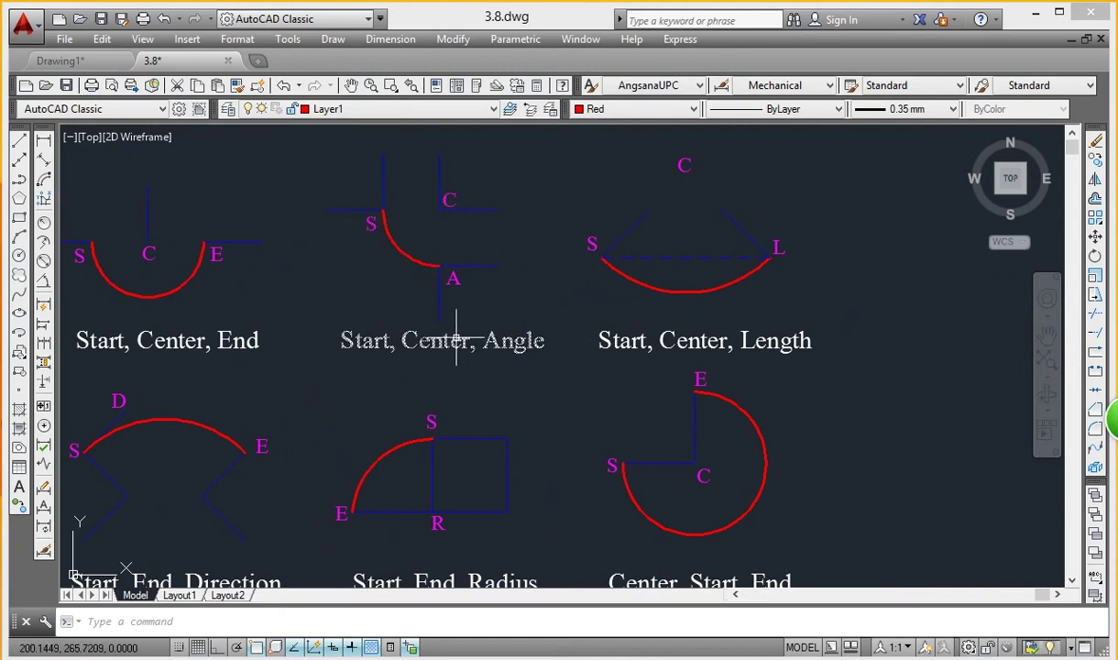
{"action": "scroll", "coordinate": [456, 339], "scroll_direction": "down", "scroll_amount": 5}
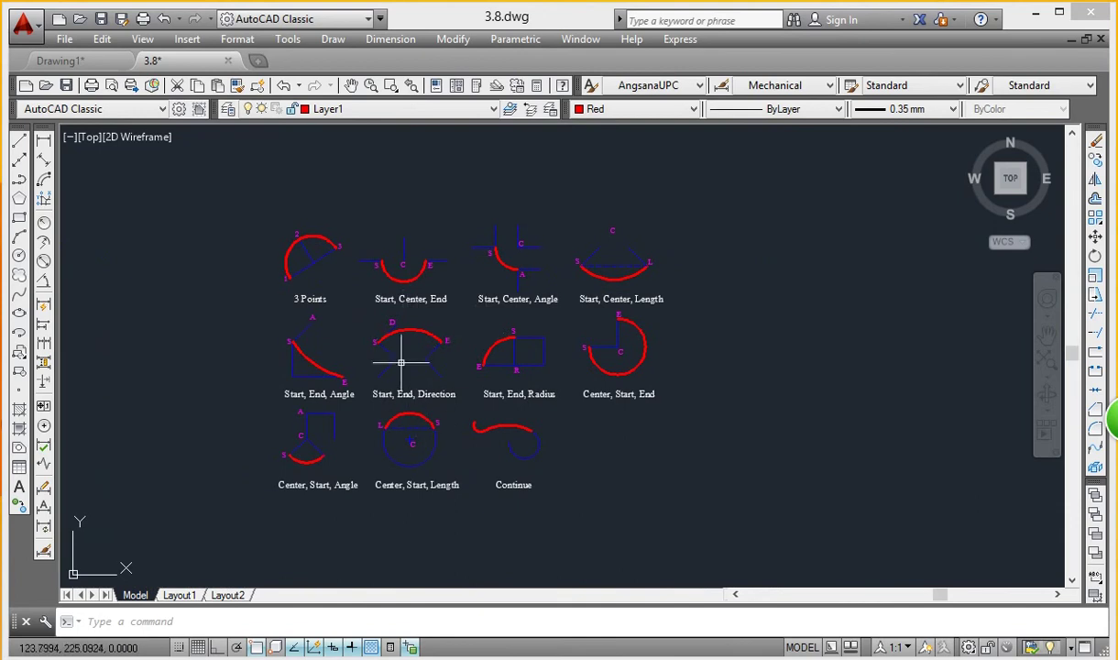
{"action": "middle_click_drag", "start_coordinate": [399, 364], "coordinate": [417, 365]}
{"action": "scroll", "coordinate": [438, 472], "scroll_direction": "up", "scroll_amount": 4}
{"action": "scroll", "coordinate": [436, 463], "scroll_direction": "down", "scroll_amount": 4}
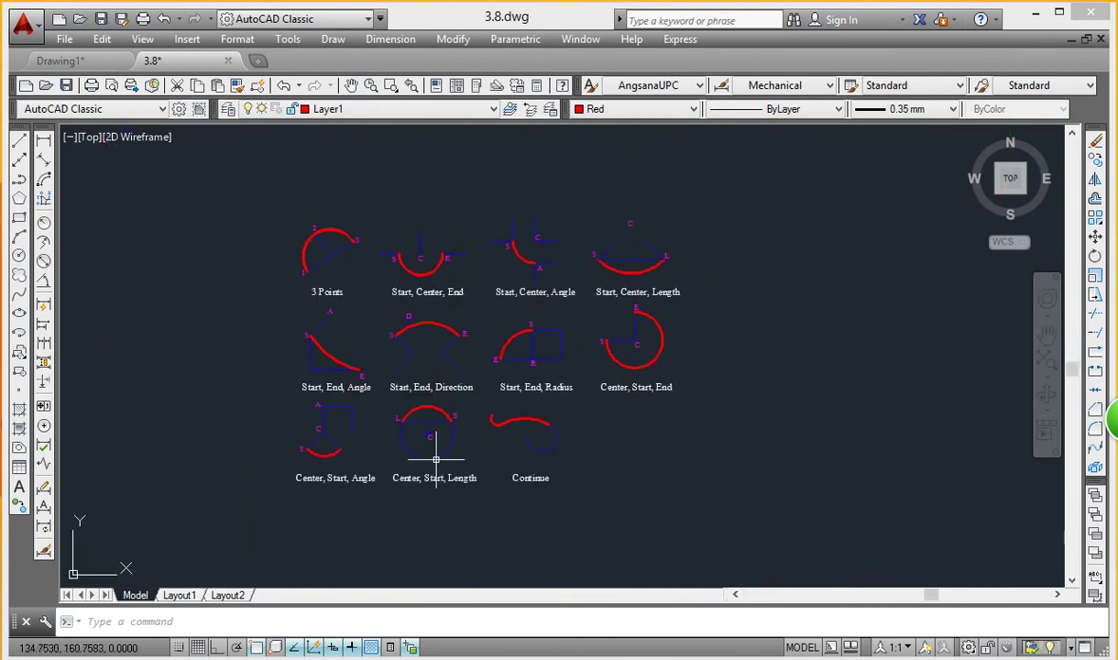
{"action": "scroll", "coordinate": [446, 291], "scroll_direction": "up", "scroll_amount": 1}
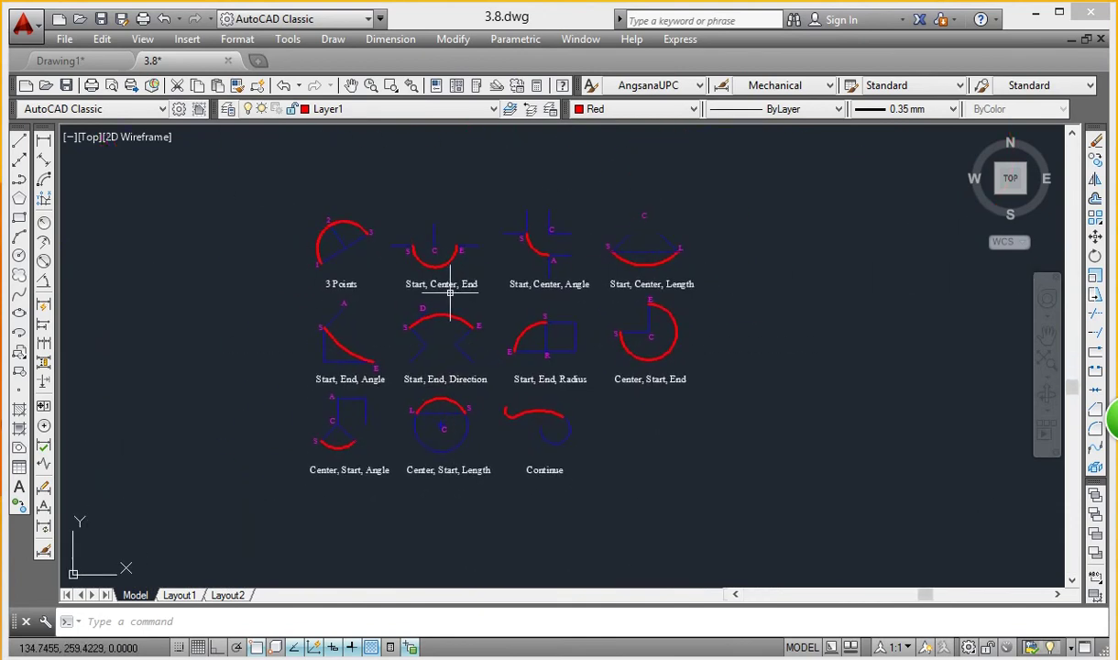
{"action": "scroll", "coordinate": [451, 291], "scroll_direction": "up", "scroll_amount": 1}
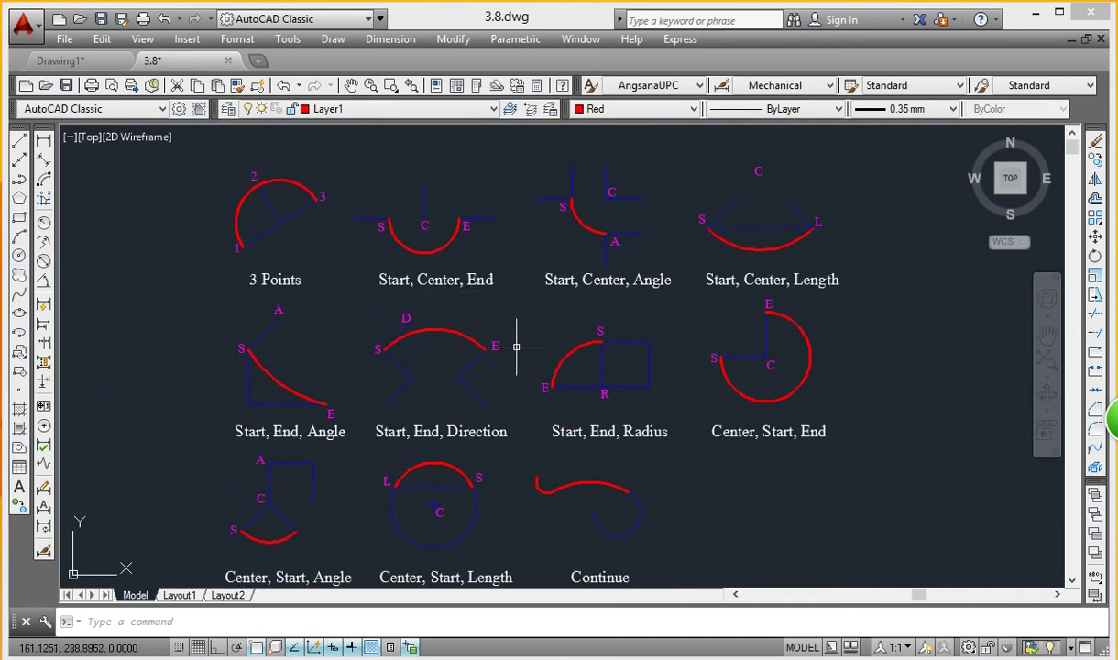
{"action": "left_click", "coordinate": [333, 40]}
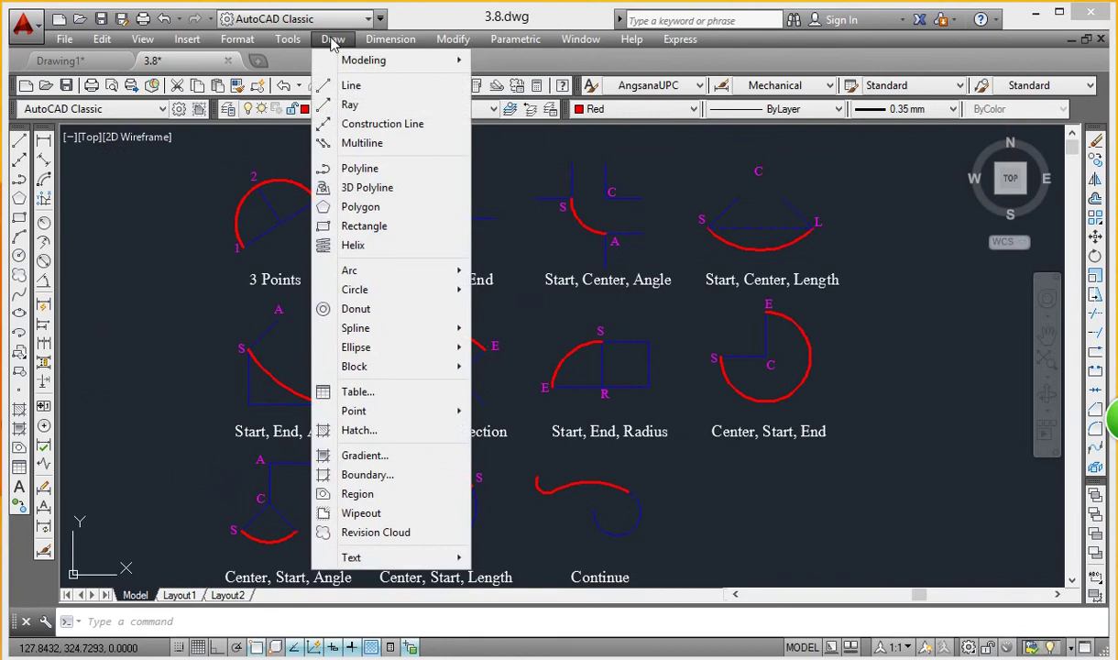
{"action": "mouse_move", "coordinate": [349, 271]}
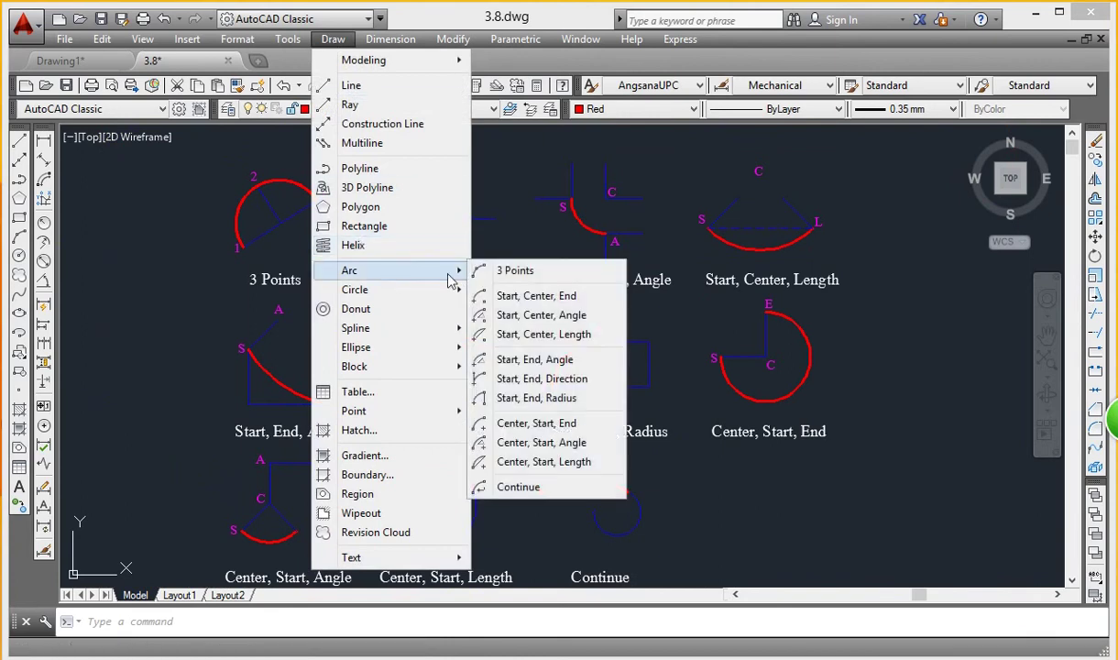
{"action": "left_click", "coordinate": [836, 508]}
{"action": "left_click", "coordinate": [775, 487]}
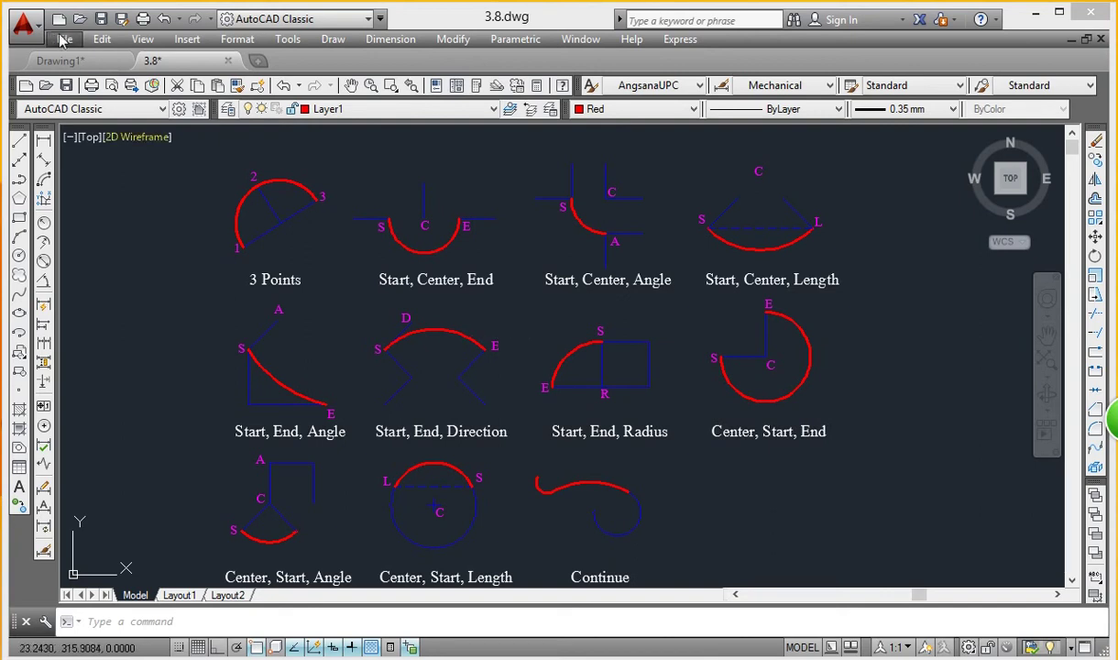
Step: Open drawing 3.9 from the Select File dialog and centre its circle examples
{"action": "left_click", "coordinate": [65, 39]}
{"action": "left_click", "coordinate": [147, 66]}
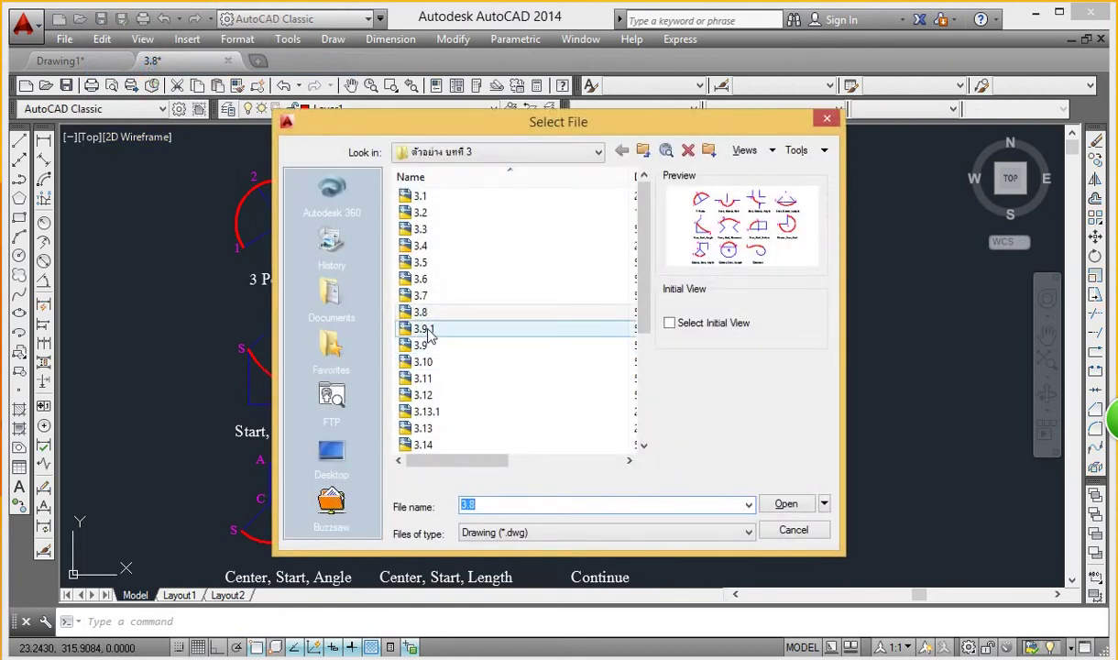
{"action": "left_click", "coordinate": [427, 331]}
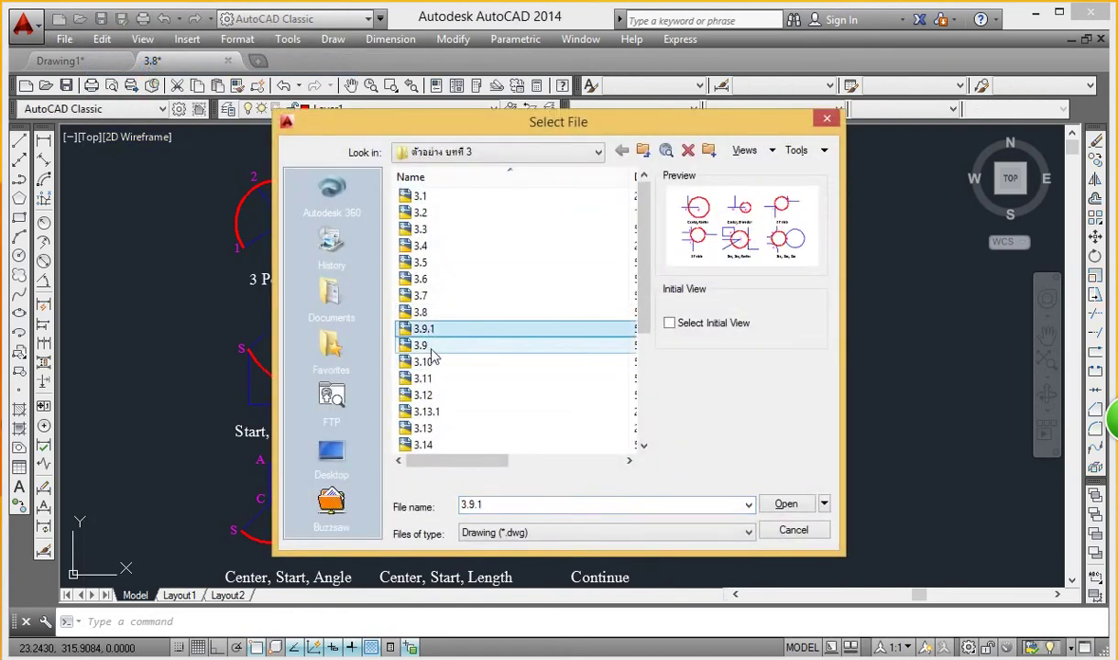
{"action": "left_click", "coordinate": [432, 348]}
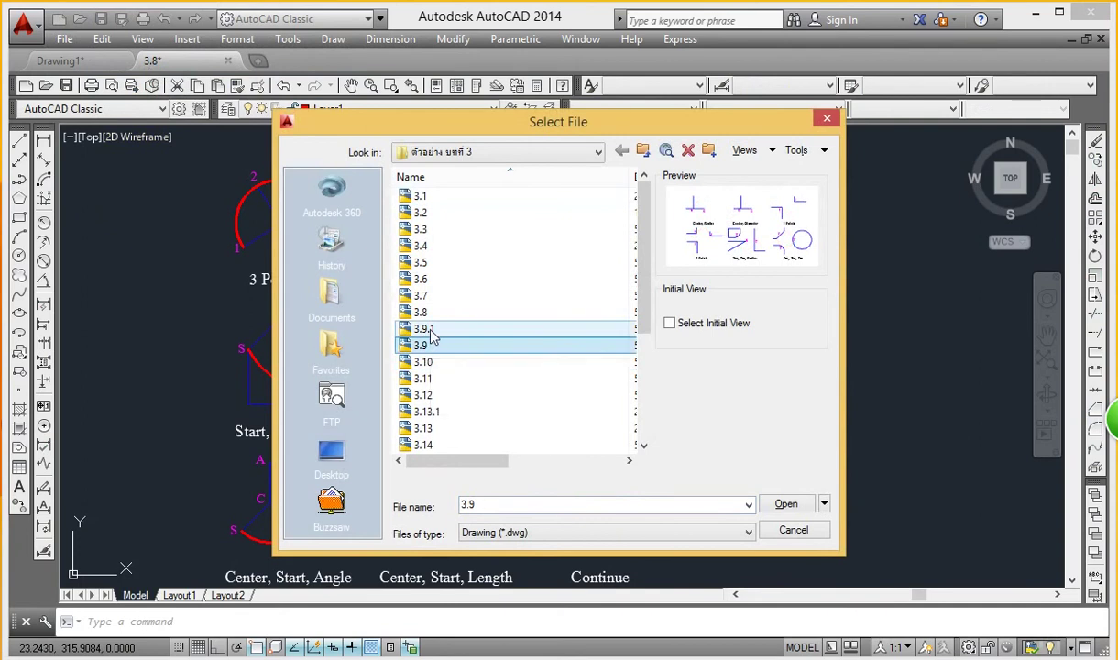
{"action": "left_click", "coordinate": [427, 330]}
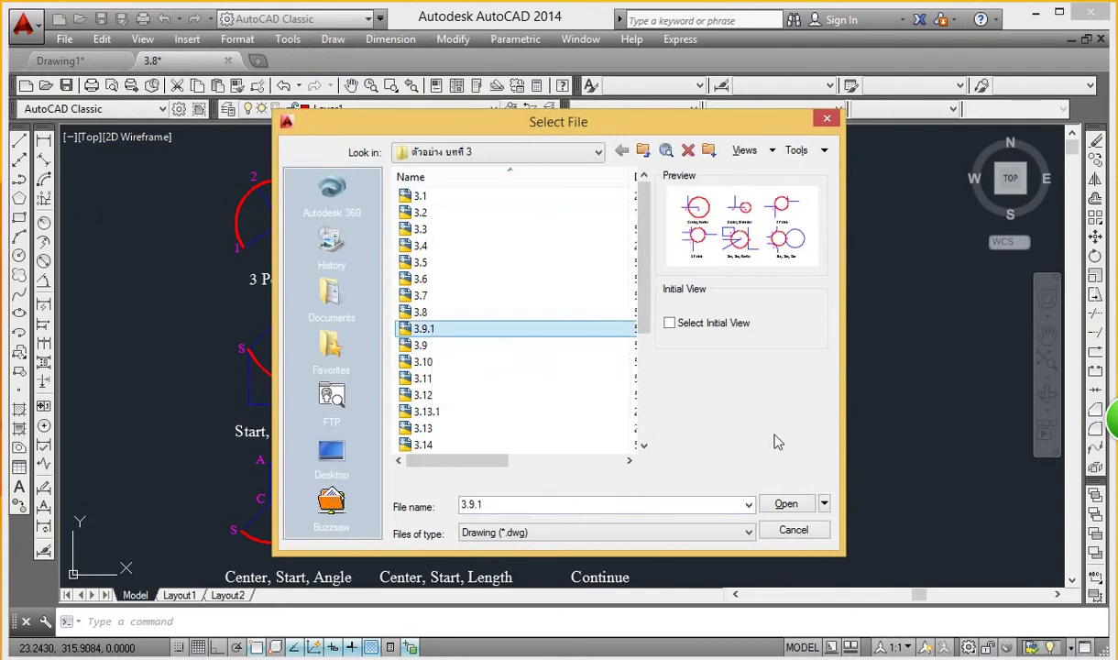
{"action": "left_click", "coordinate": [458, 345]}
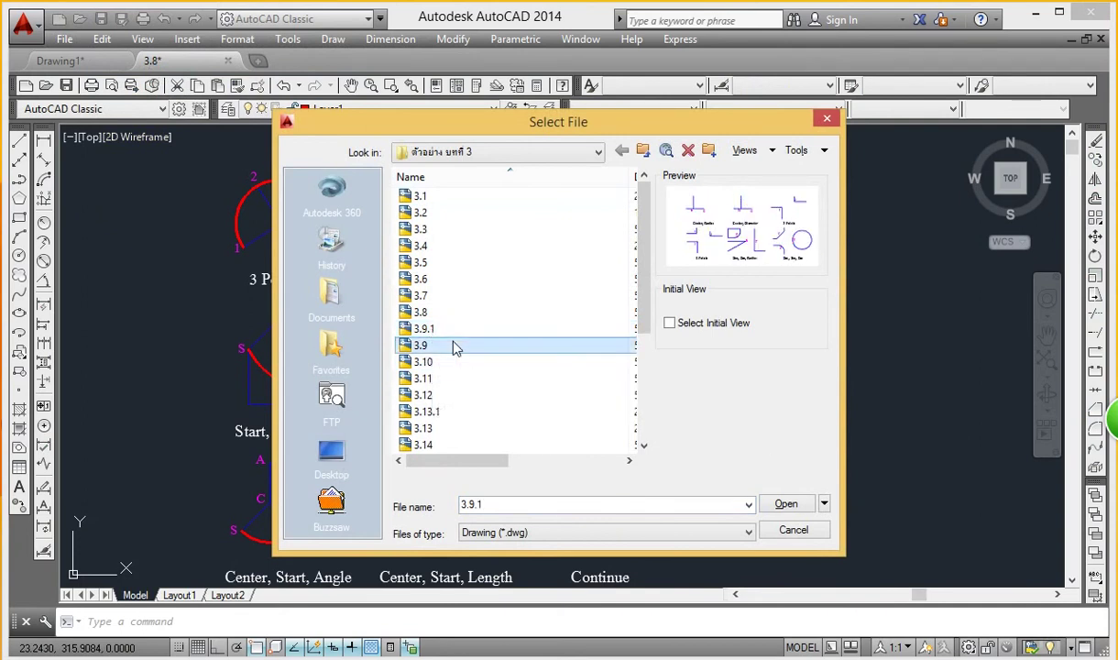
{"action": "left_click", "coordinate": [788, 505]}
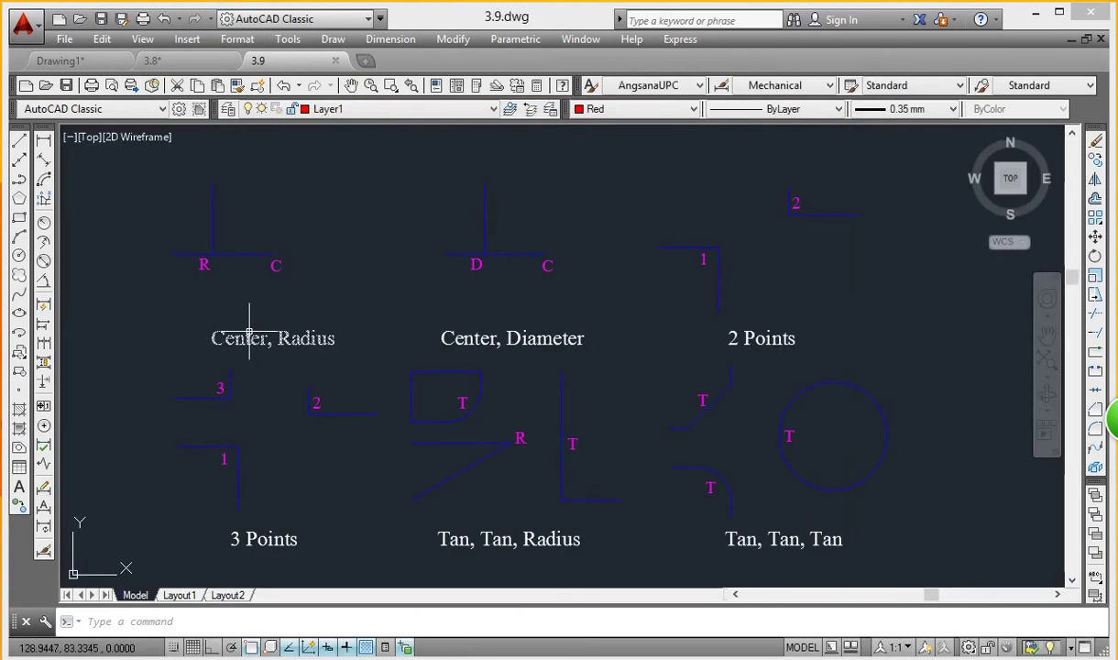
{"action": "mouse_move", "coordinate": [401, 284]}
{"action": "middle_mouse_down"}
{"action": "mouse_move", "coordinate": [436, 263]}
{"action": "mouse_move", "coordinate": [404, 254]}
{"action": "middle_mouse_up"}
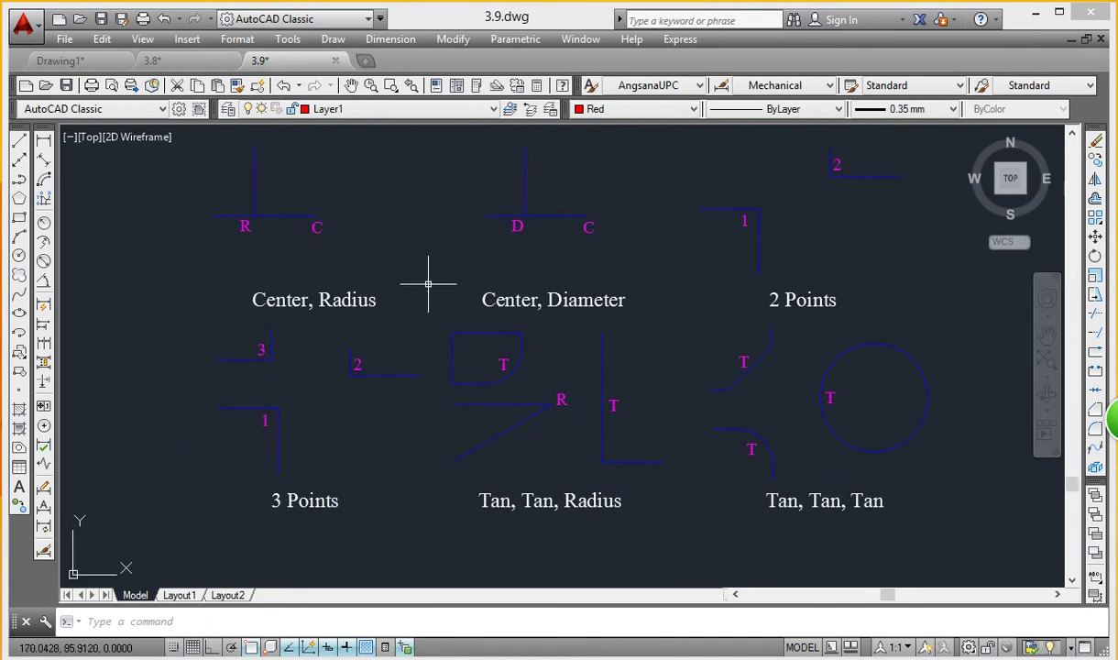
Step: Draw a Center, Radius circle centred on point C with its radius ending at R
{"action": "left_click", "coordinate": [341, 42]}
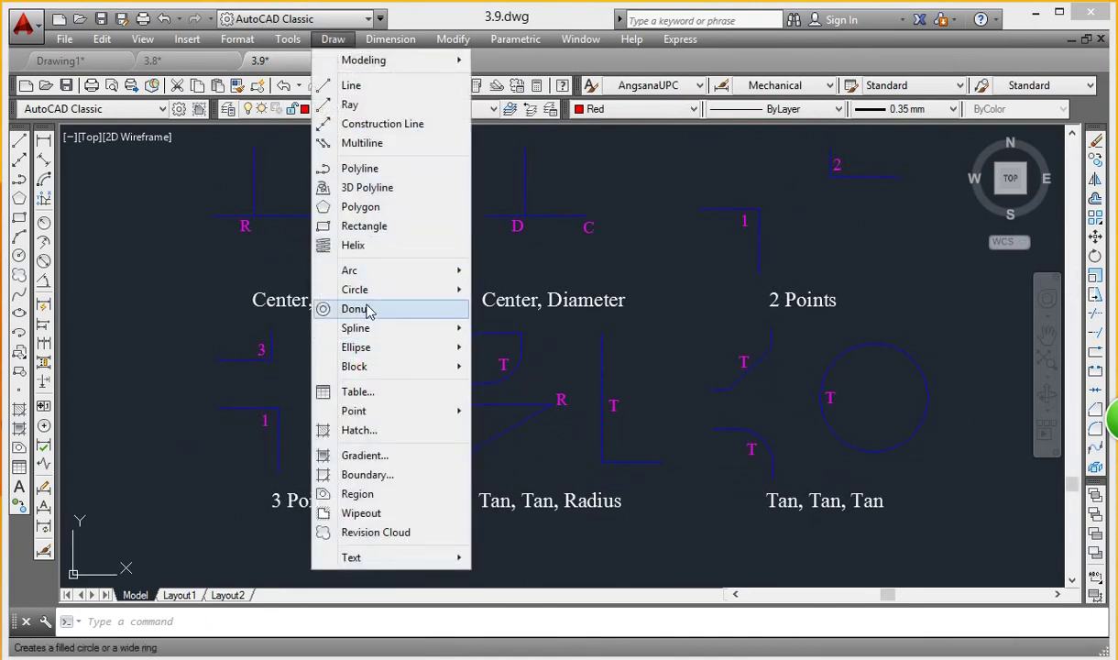
{"action": "mouse_move", "coordinate": [355, 290]}
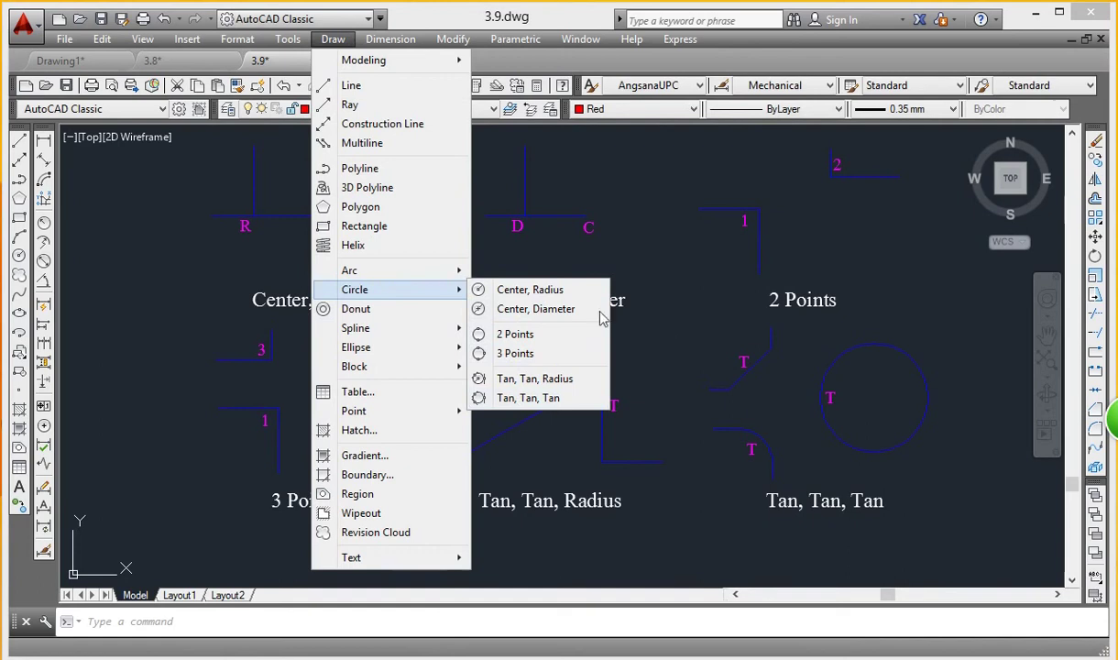
{"action": "left_click", "coordinate": [538, 295]}
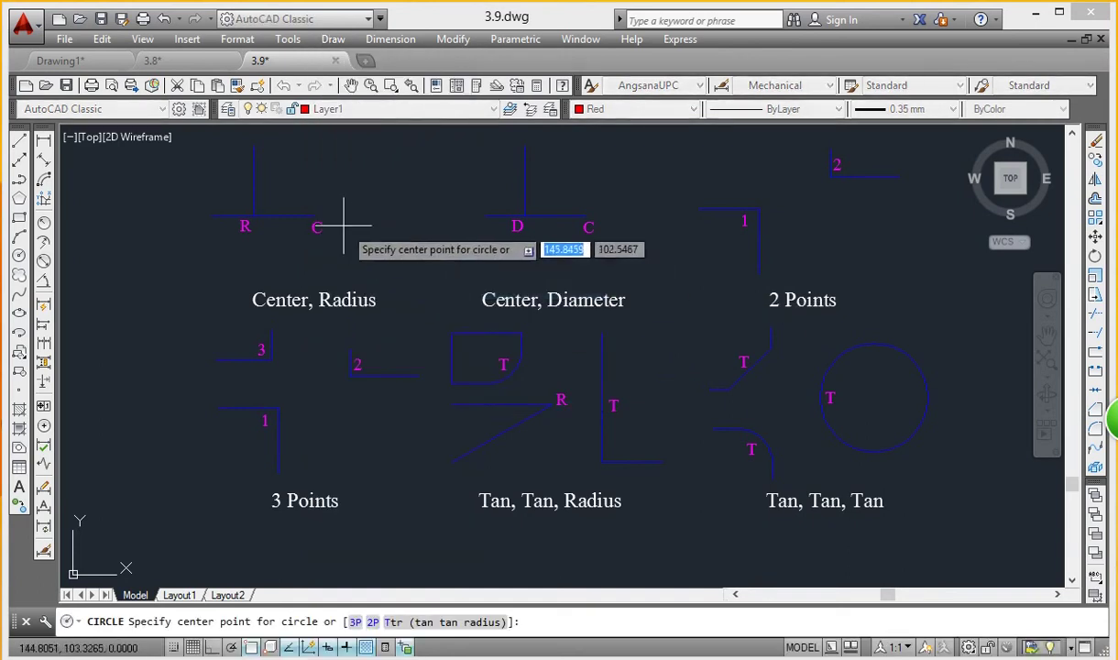
{"action": "middle_click_drag", "start_coordinate": [320, 233], "coordinate": [392, 300]}
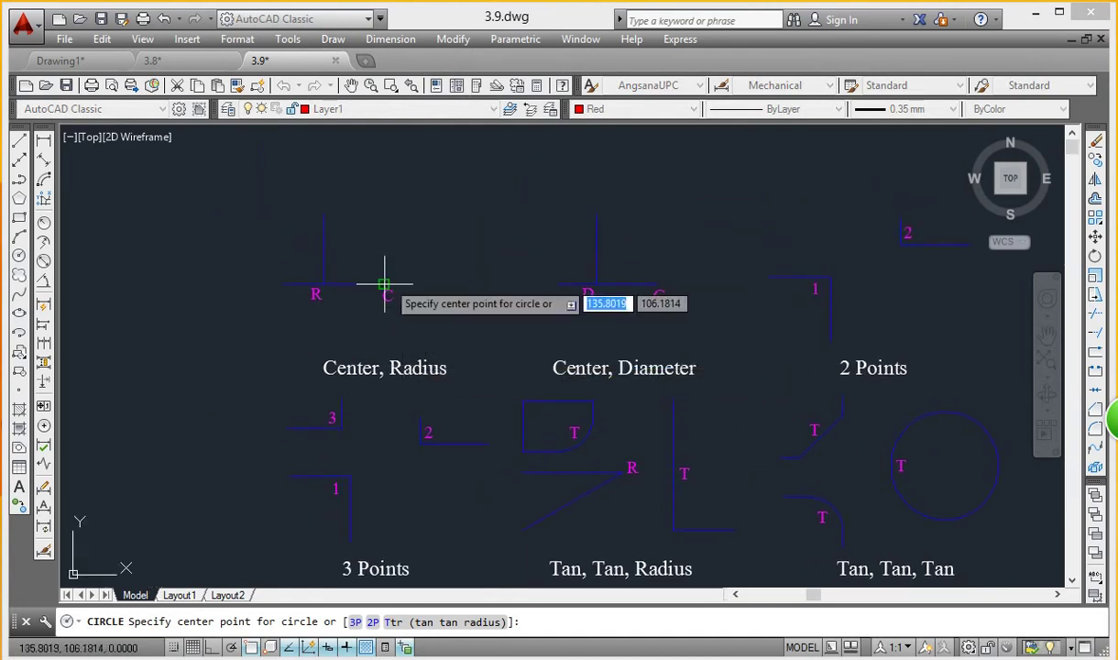
{"action": "left_click", "coordinate": [384, 285]}
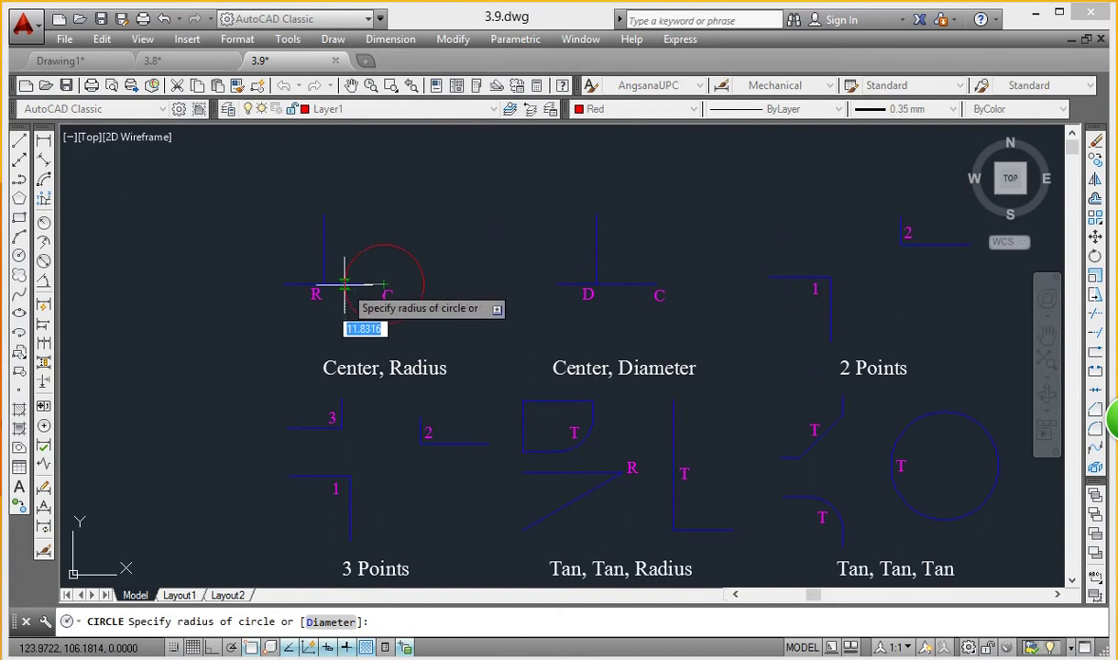
{"action": "left_click", "coordinate": [323, 285]}
{"action": "middle_click_drag", "start_coordinate": [420, 287], "coordinate": [374, 275]}
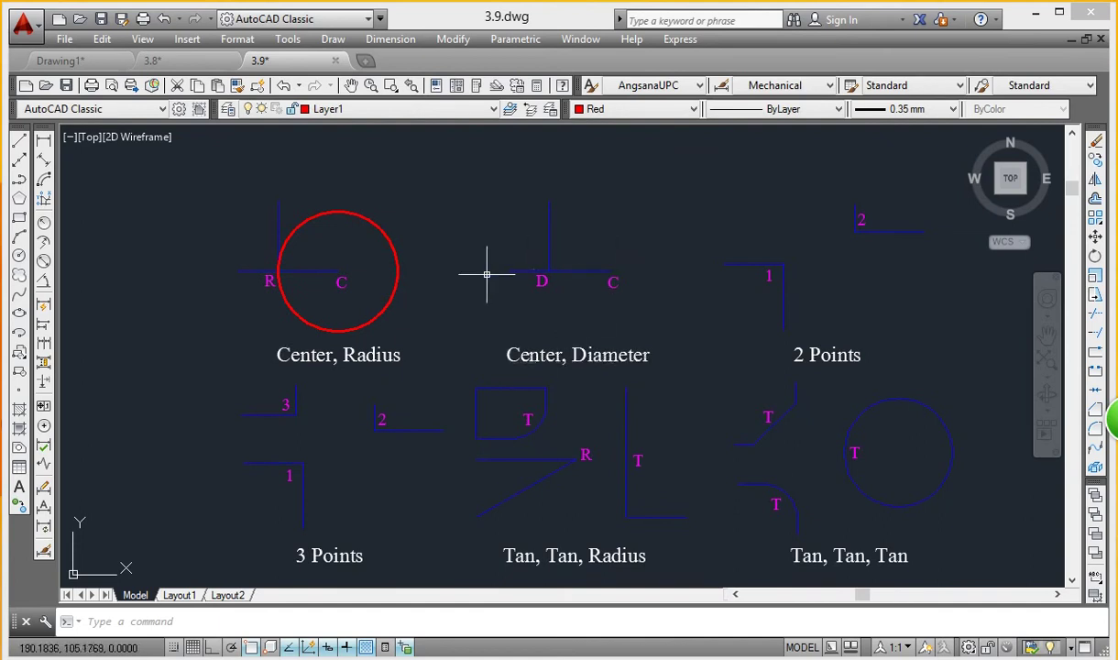
{"action": "left_click", "coordinate": [331, 42]}
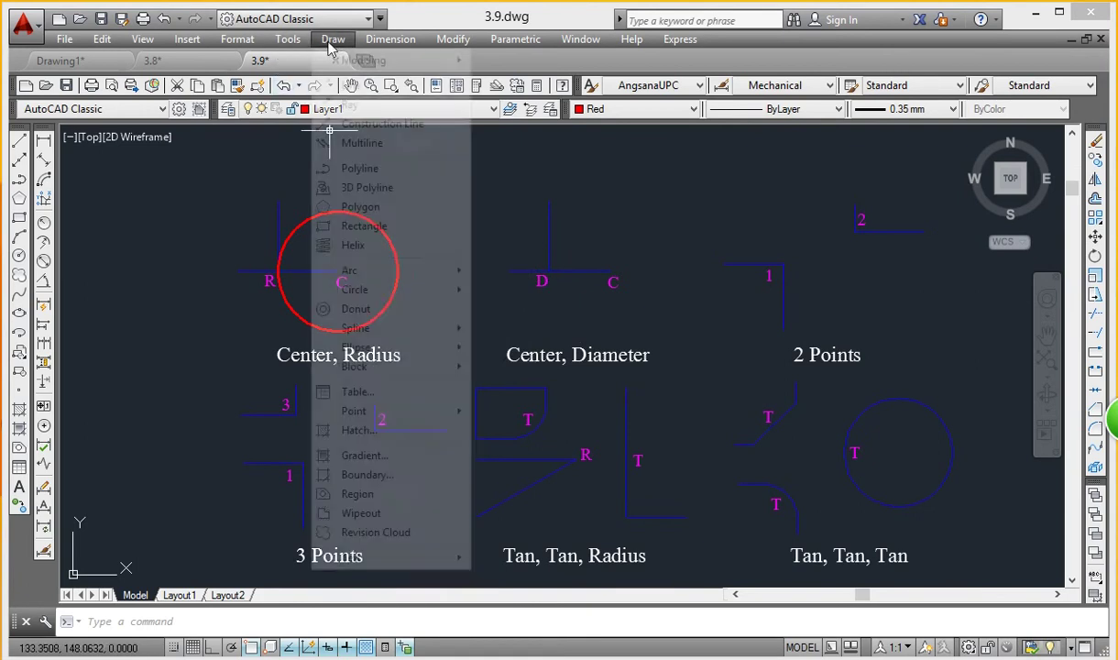
{"action": "mouse_move", "coordinate": [356, 290]}
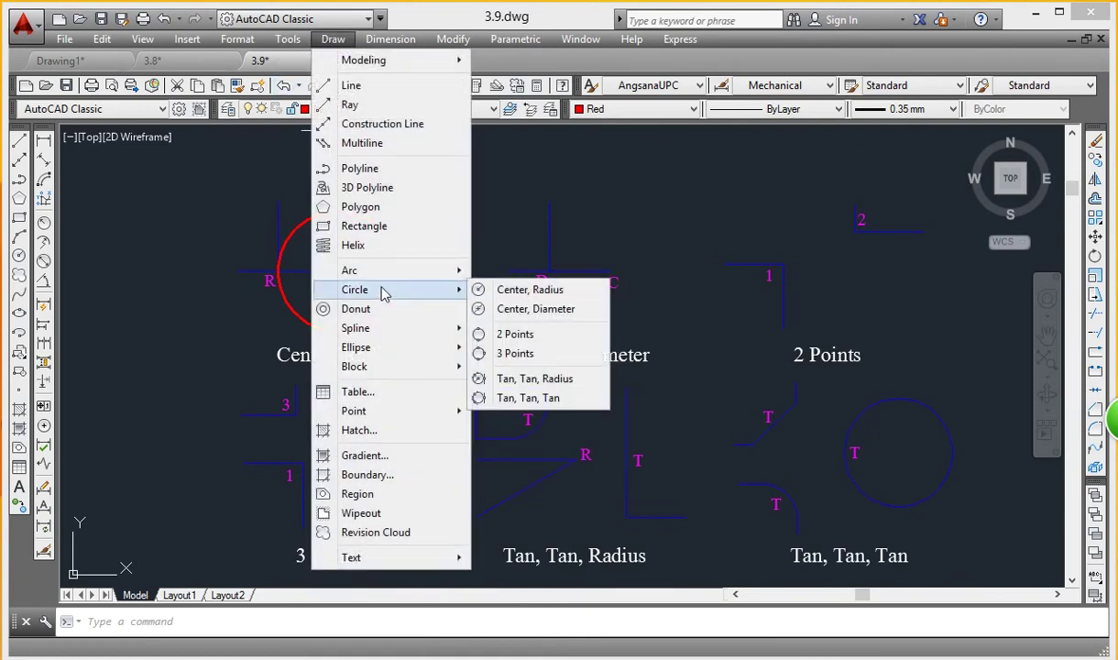
Step: Draw a Center, Diameter circle centred on C with its diameter reaching D, then recentre the view
{"action": "left_click", "coordinate": [527, 309]}
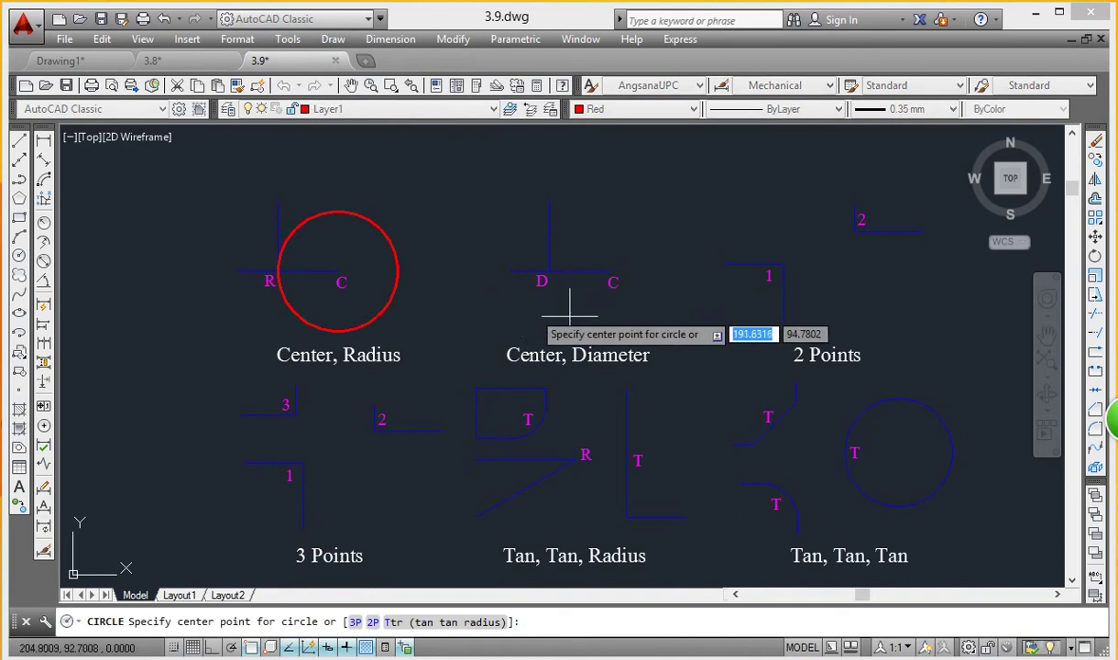
{"action": "left_click", "coordinate": [610, 273]}
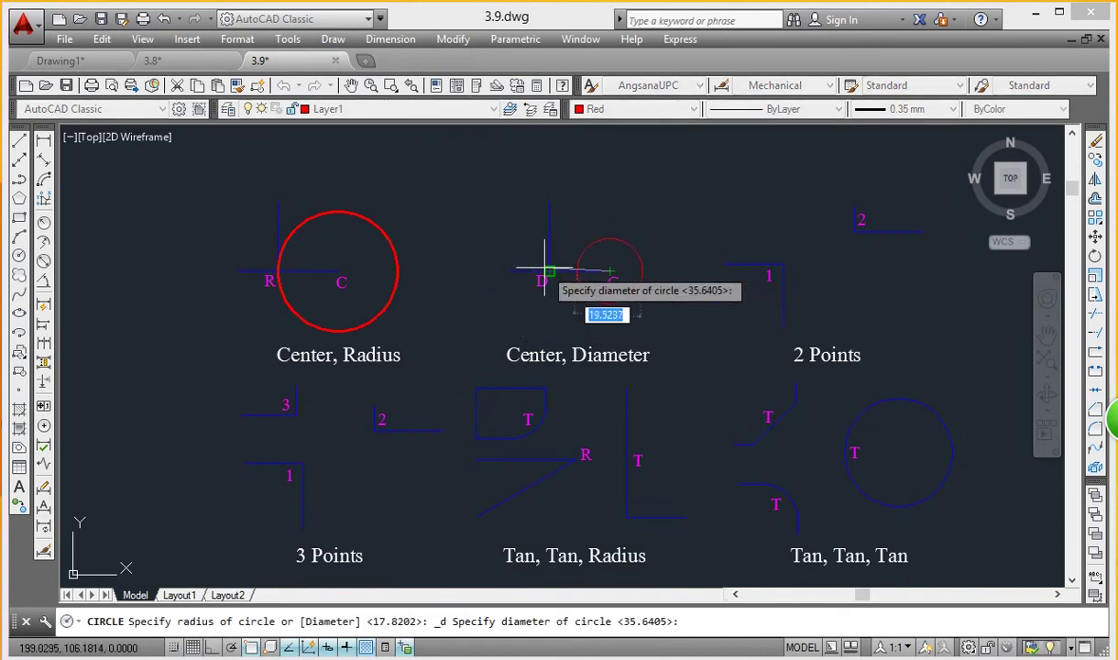
{"action": "left_click", "coordinate": [510, 271]}
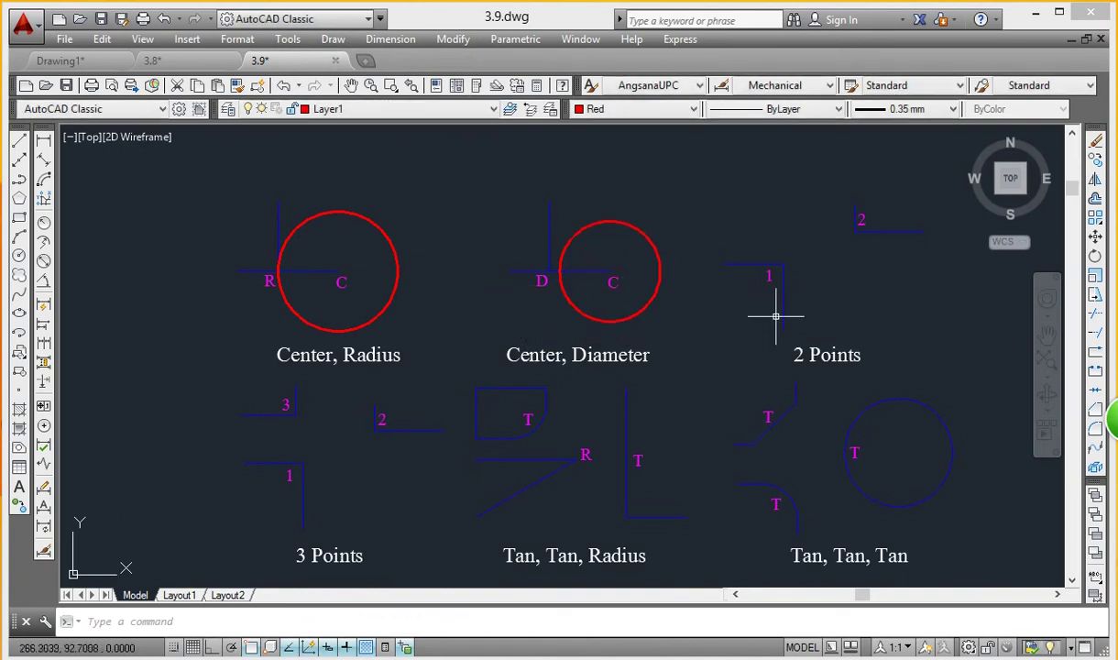
{"action": "scroll", "coordinate": [623, 284], "scroll_direction": "up", "scroll_amount": 4}
{"action": "scroll", "coordinate": [624, 279], "scroll_direction": "up", "scroll_amount": 2}
{"action": "scroll", "coordinate": [624, 280], "scroll_direction": "down", "scroll_amount": 4}
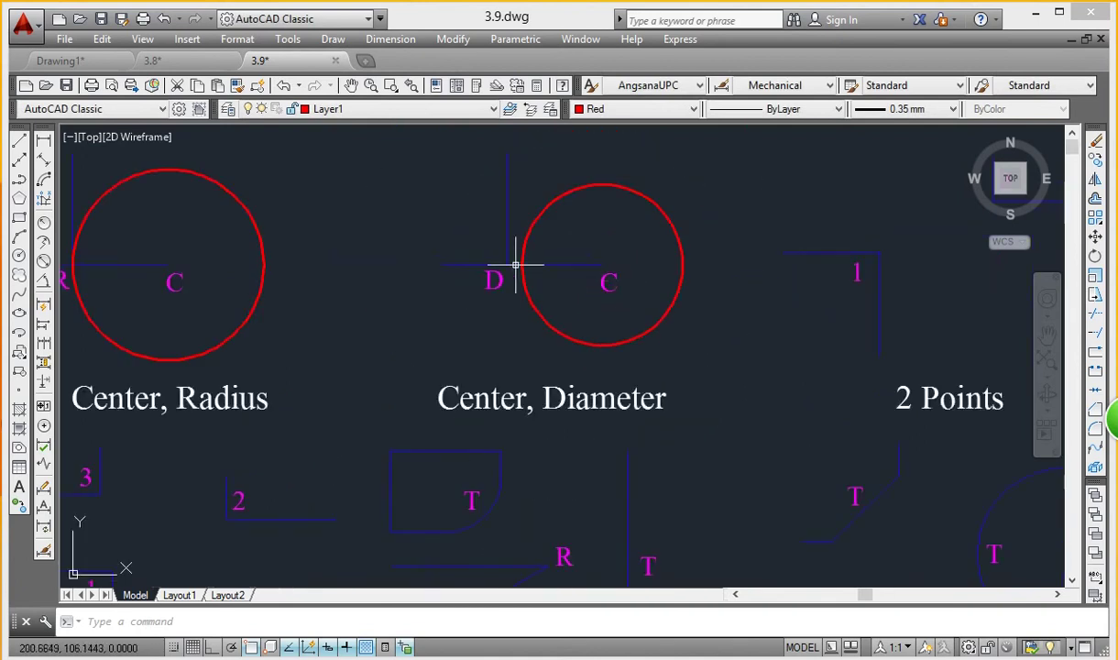
{"action": "scroll", "coordinate": [516, 265], "scroll_direction": "up", "scroll_amount": 2}
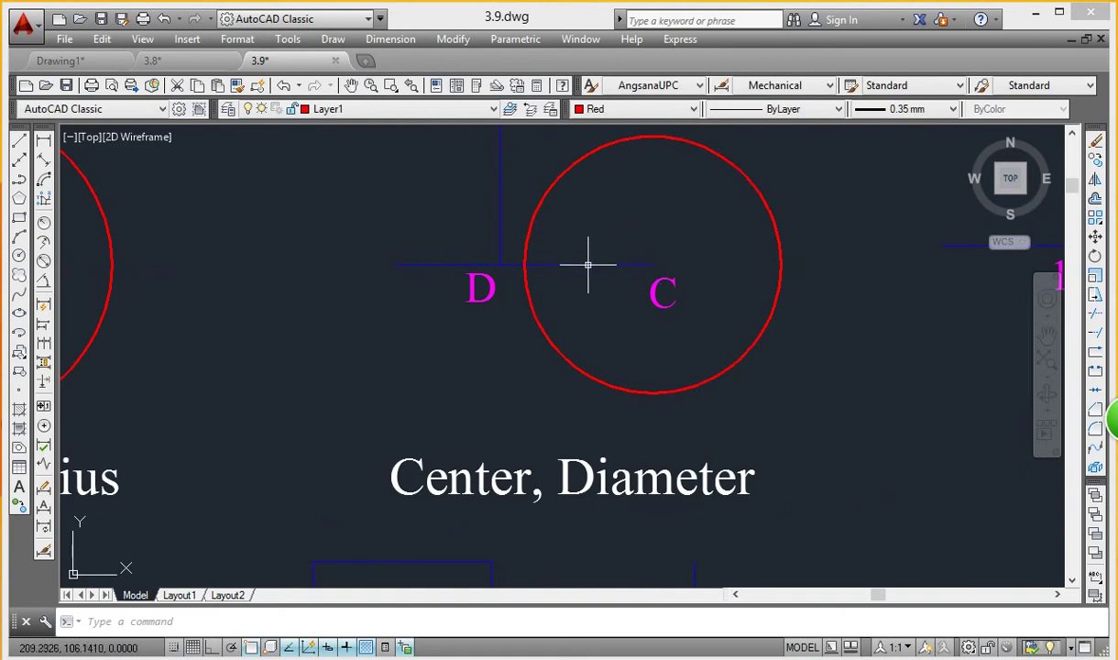
{"action": "scroll", "coordinate": [578, 266], "scroll_direction": "down", "scroll_amount": 2}
{"action": "middle_click_drag", "start_coordinate": [176, 266], "coordinate": [200, 268]}
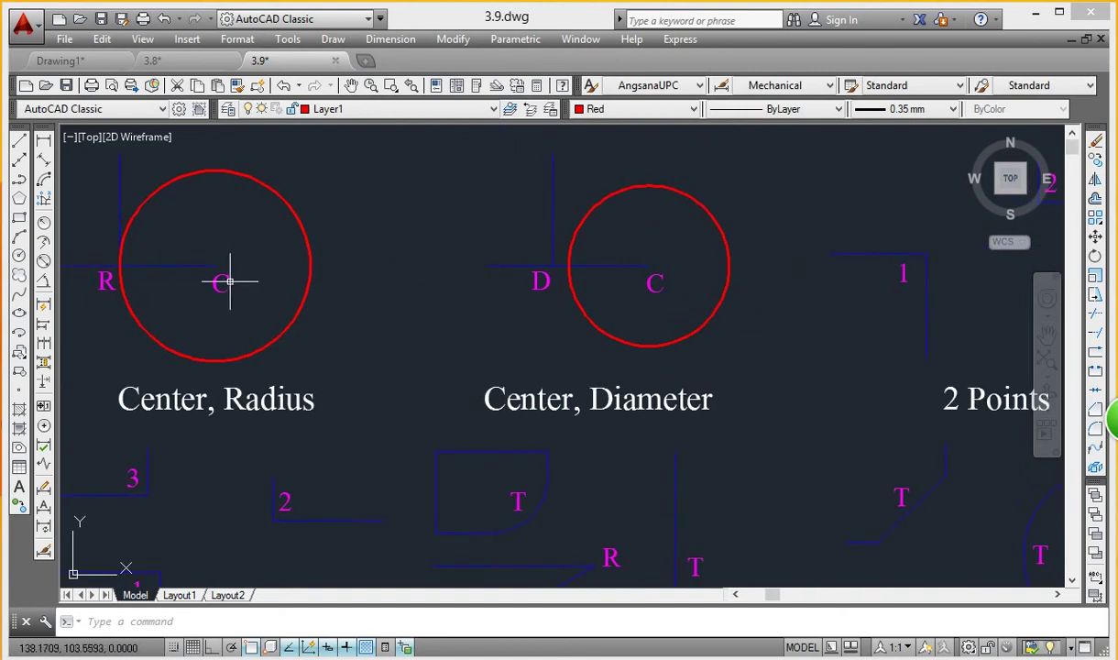
{"action": "middle_click_drag", "start_coordinate": [569, 288], "coordinate": [446, 286]}
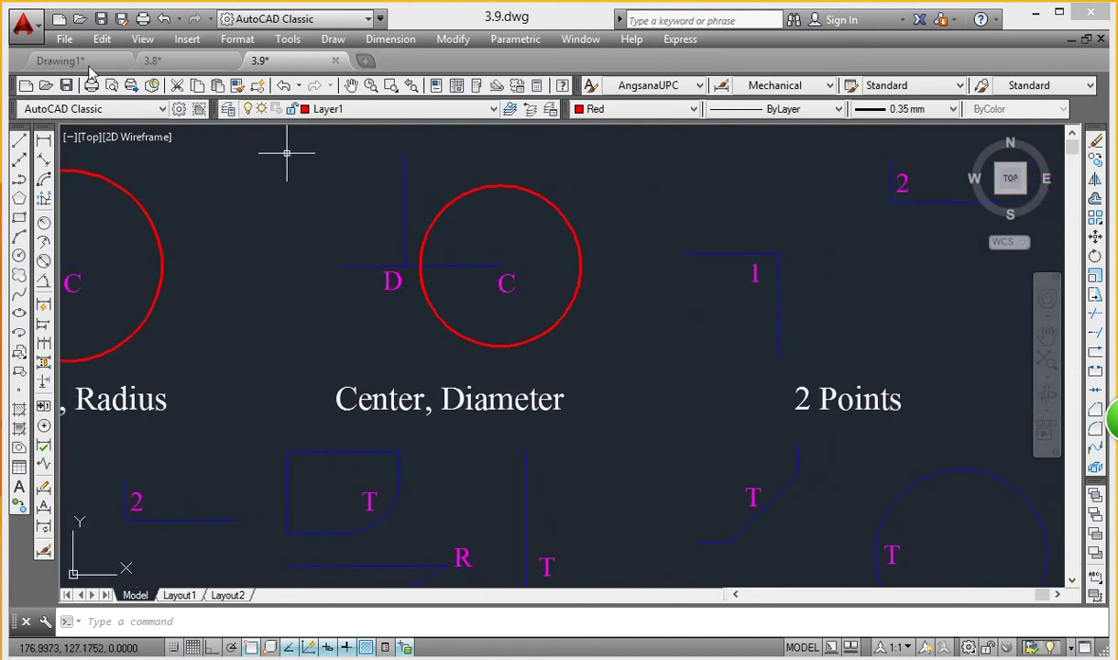
{"action": "left_click", "coordinate": [23, 23]}
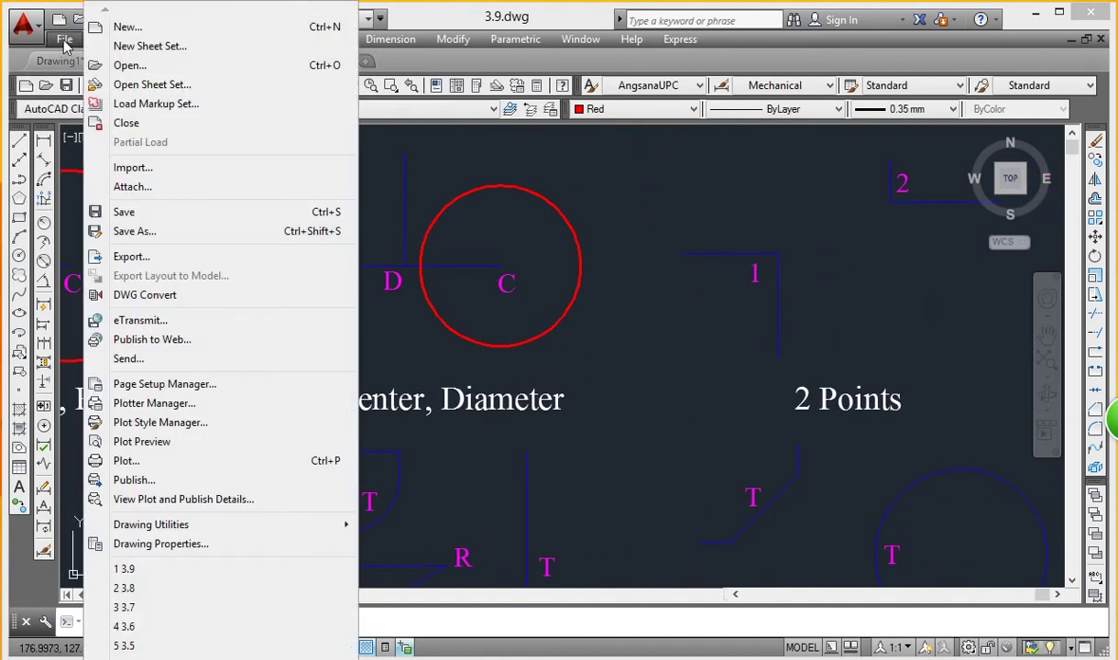
Step: Open drawing 3.9.1 and zoom in on its 2 Points circle example
{"action": "left_click", "coordinate": [129, 66]}
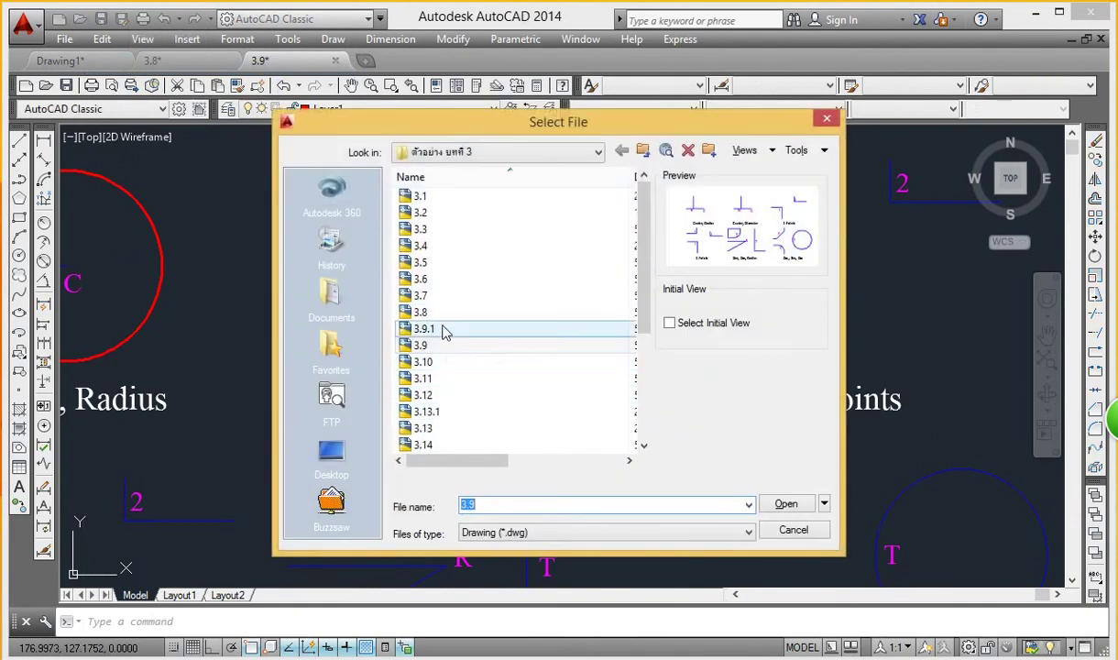
{"action": "left_click", "coordinate": [443, 329]}
{"action": "left_click", "coordinate": [779, 504]}
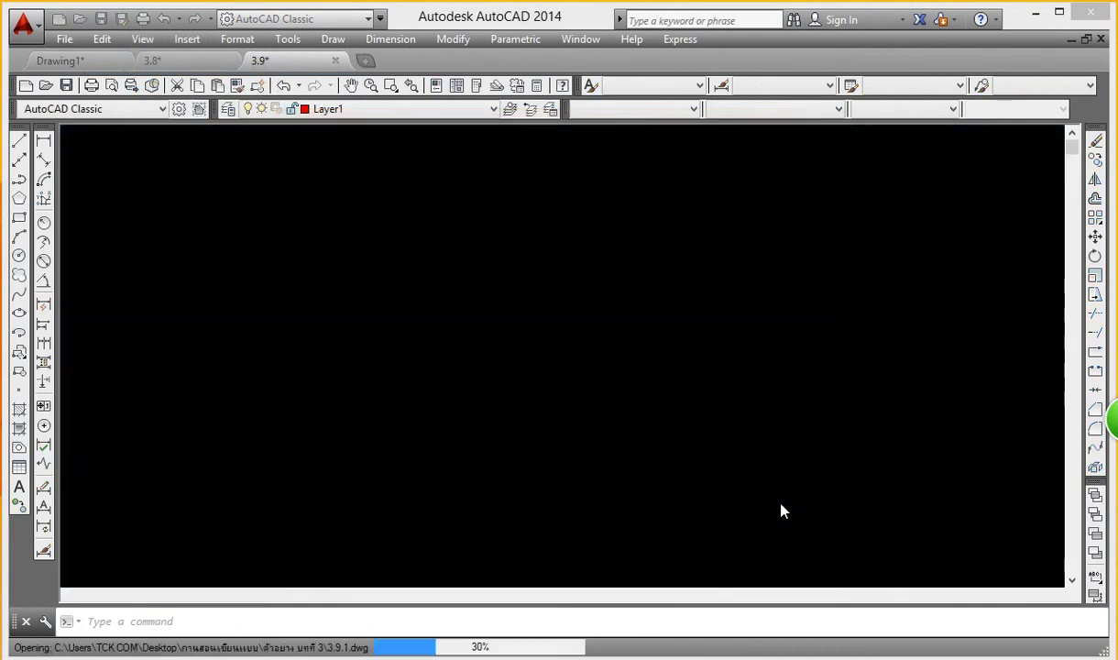
{"action": "scroll", "coordinate": [491, 245], "scroll_direction": "up", "scroll_amount": 6}
{"action": "scroll", "coordinate": [443, 247], "scroll_direction": "down", "scroll_amount": 6}
{"action": "scroll", "coordinate": [443, 247], "scroll_direction": "down", "scroll_amount": 4}
{"action": "scroll", "coordinate": [441, 229], "scroll_direction": "up", "scroll_amount": 5}
{"action": "scroll", "coordinate": [441, 219], "scroll_direction": "down", "scroll_amount": 1}
{"action": "middle_click_drag", "start_coordinate": [441, 219], "coordinate": [339, 268]}
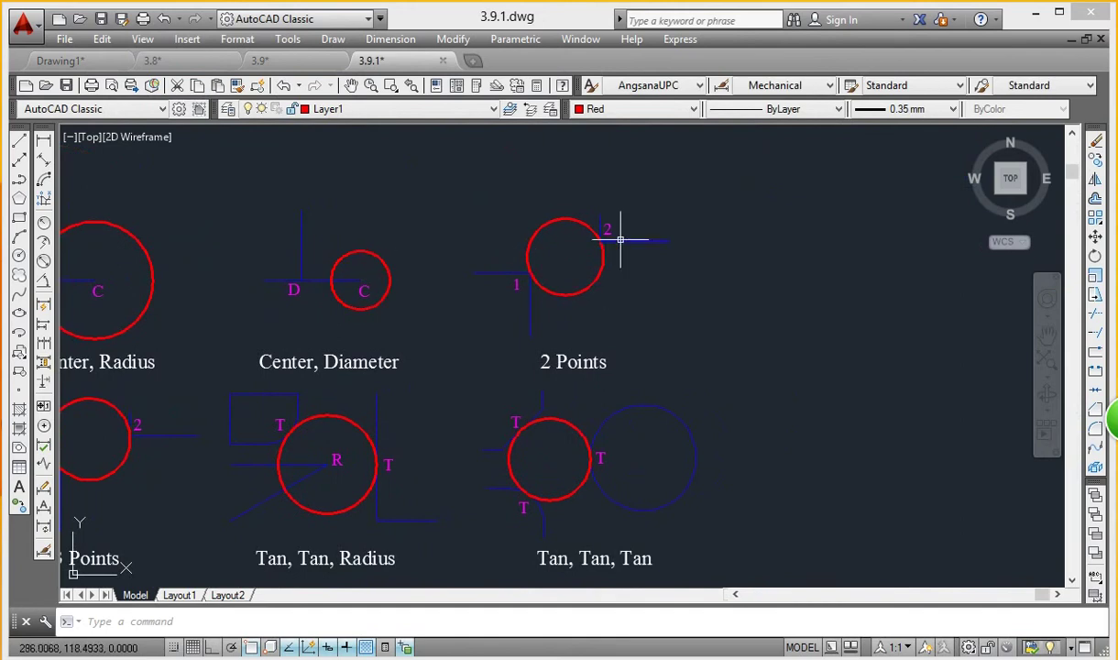
{"action": "scroll", "coordinate": [620, 240], "scroll_direction": "up", "scroll_amount": 2}
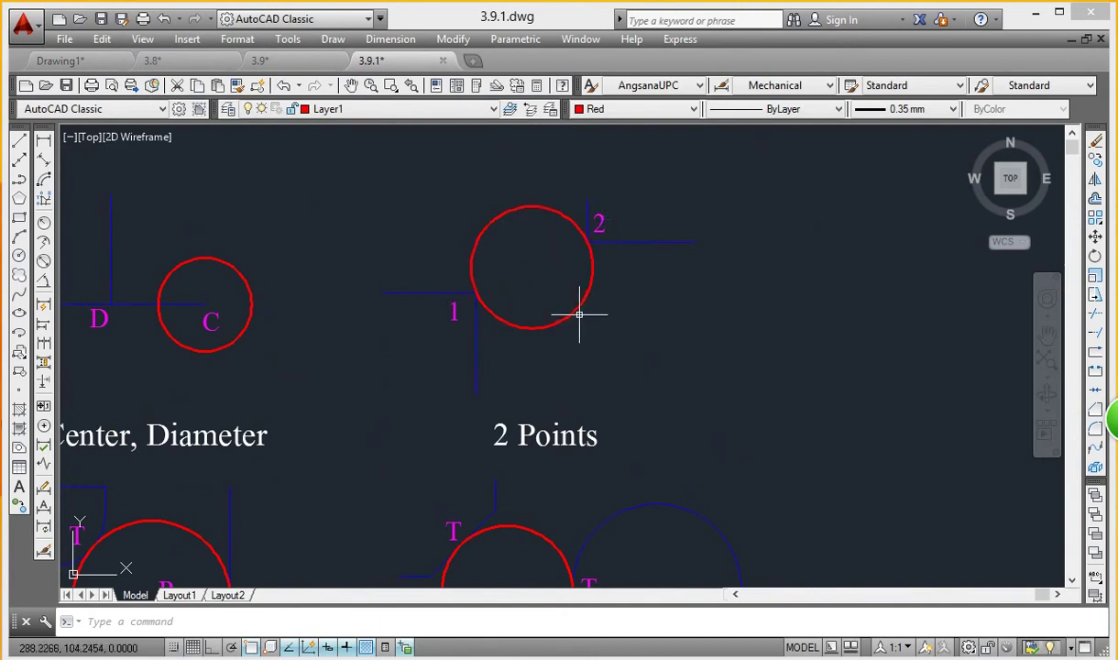
Step: Replace the 2 Points red circle with a new 2 Points circle whose diameter runs from point 1 to point 2
{"action": "left_click", "coordinate": [533, 207]}
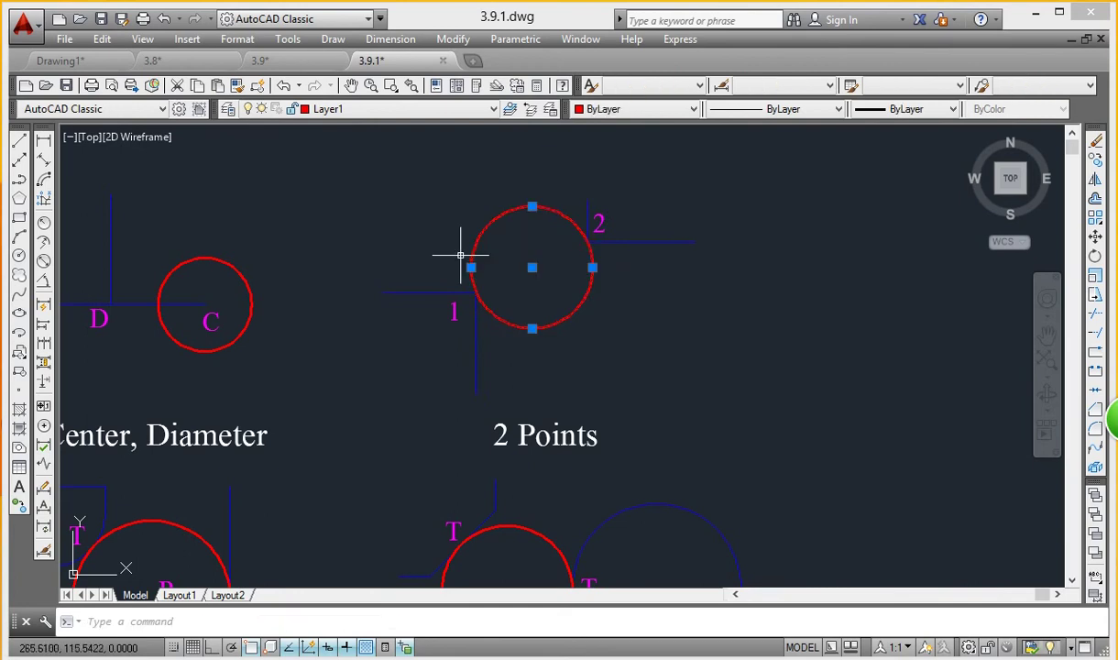
{"action": "key", "text": "Delete"}
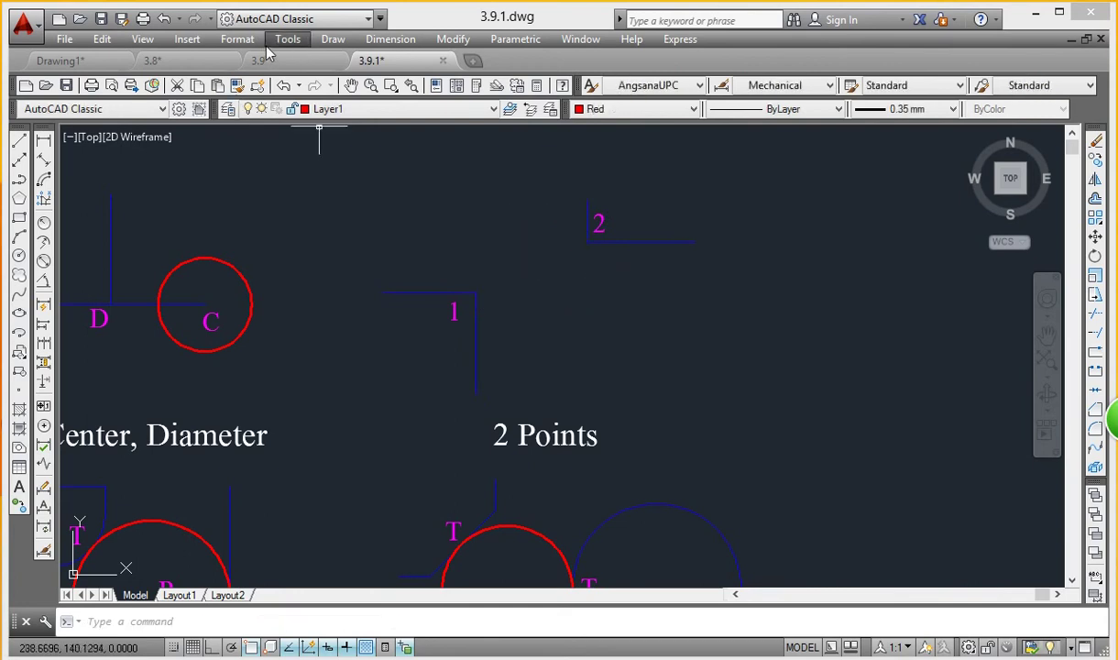
{"action": "left_click", "coordinate": [330, 40]}
{"action": "mouse_move", "coordinate": [385, 290]}
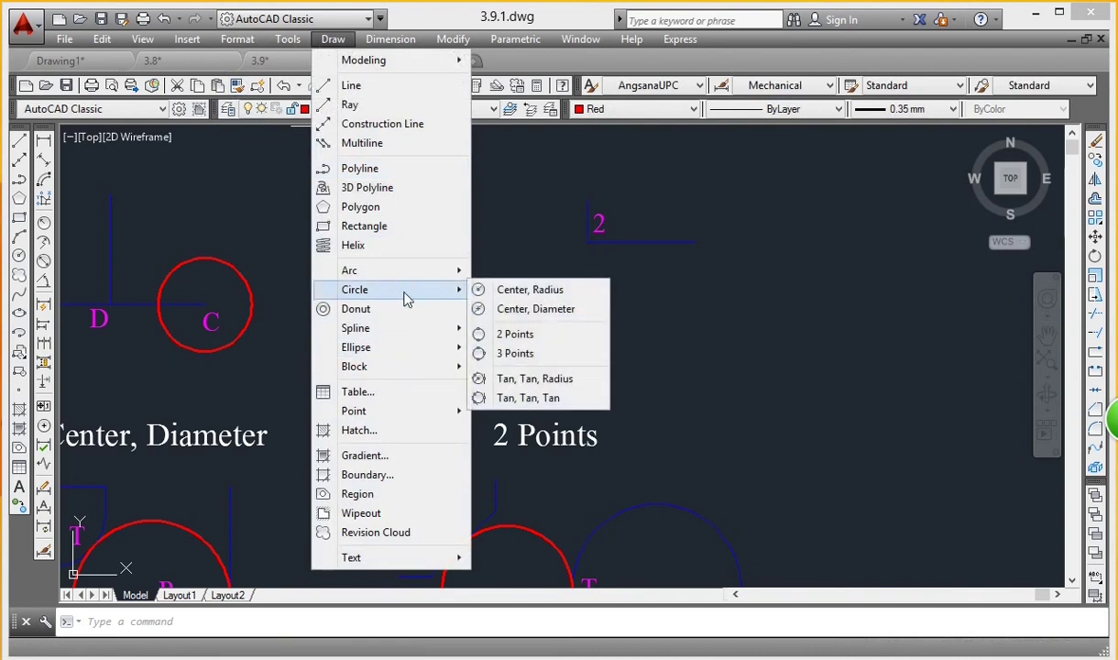
{"action": "left_click", "coordinate": [513, 334]}
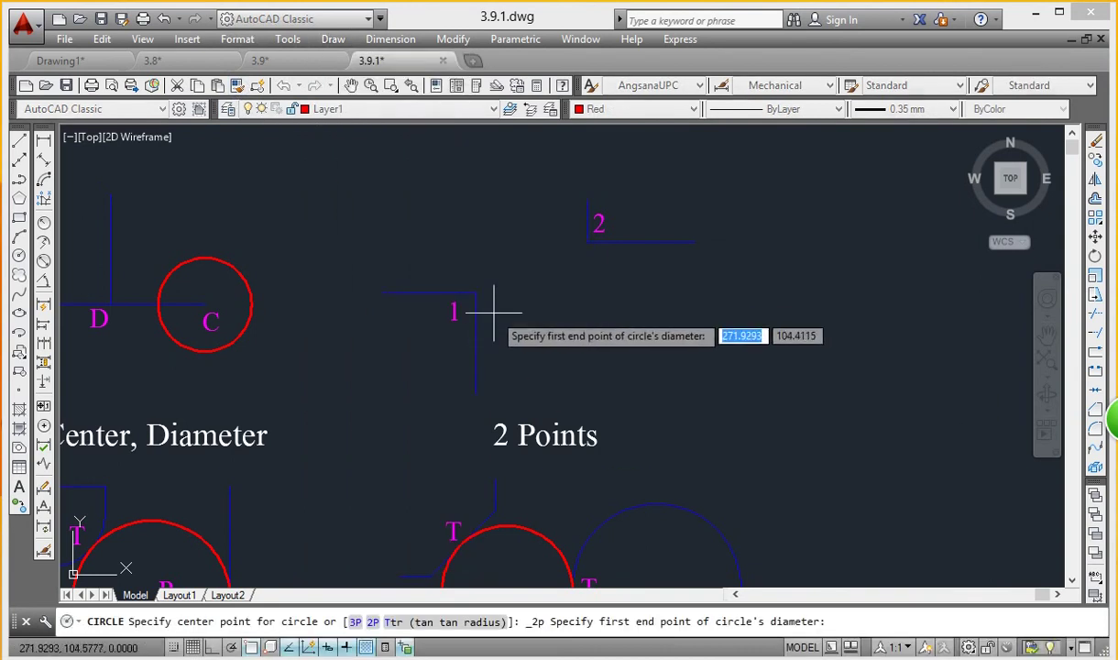
{"action": "left_click", "coordinate": [476, 293]}
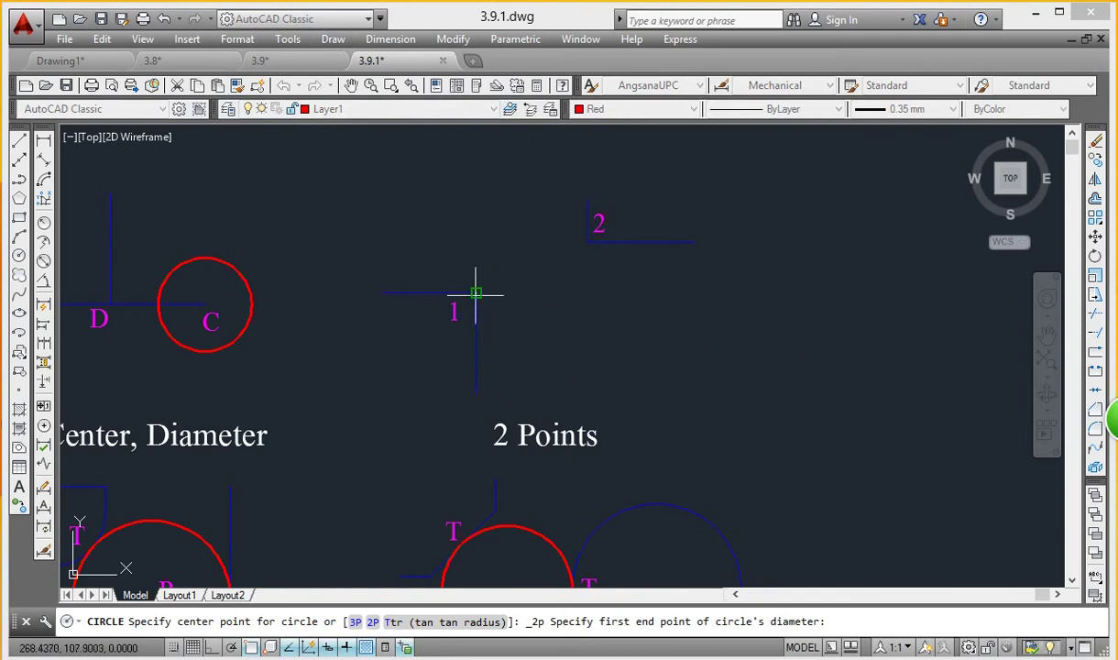
{"action": "left_click", "coordinate": [588, 242]}
{"action": "scroll", "coordinate": [792, 332], "scroll_direction": "down", "scroll_amount": 5}
{"action": "middle_click_drag", "start_coordinate": [632, 339], "coordinate": [542, 280]}
{"action": "scroll", "coordinate": [491, 342], "scroll_direction": "up", "scroll_amount": 5}
{"action": "middle_click_drag", "start_coordinate": [380, 327], "coordinate": [392, 366]}
{"action": "left_click", "coordinate": [367, 392]}
Step: Delete the existing circle on the 3 Points example
{"action": "key", "text": "Escape"}
{"action": "left_click", "coordinate": [366, 396]}
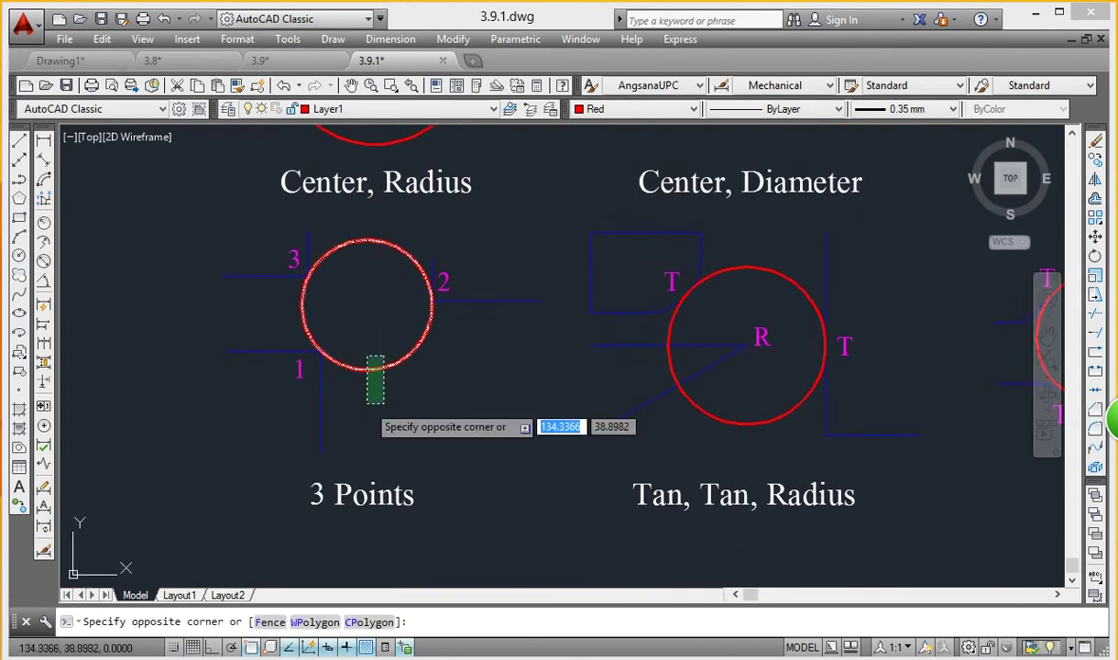
{"action": "left_click", "coordinate": [369, 360]}
{"action": "key", "text": "Delete"}
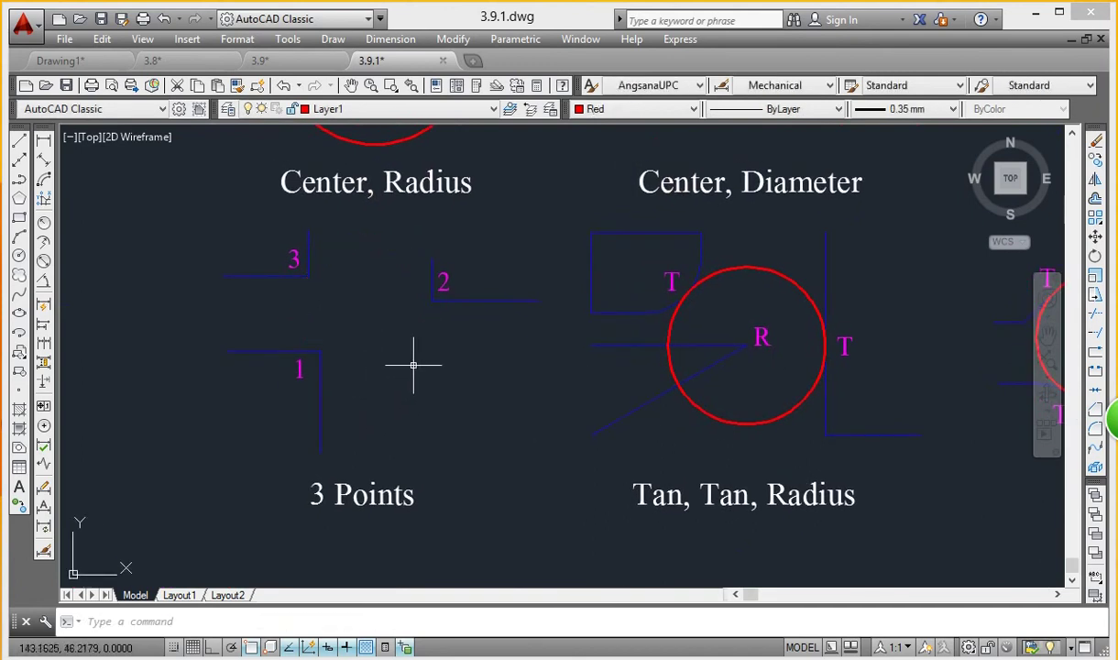
Step: Draw a 3 Points circle through points 1, 2 and 3
{"action": "left_click", "coordinate": [322, 41]}
{"action": "mouse_move", "coordinate": [355, 290]}
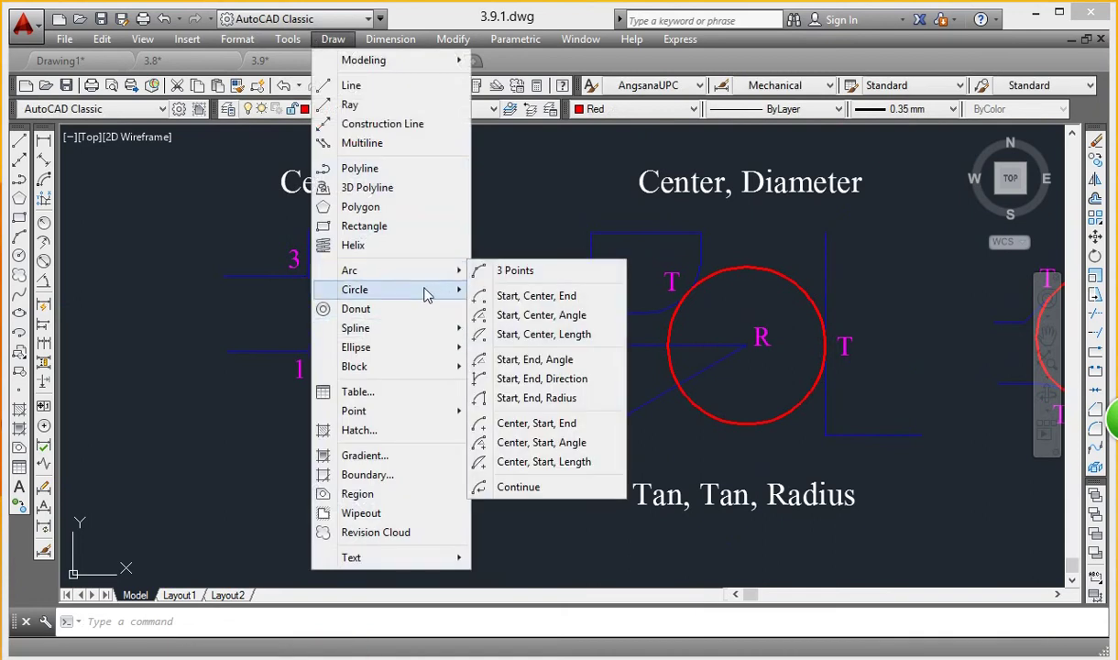
{"action": "left_click", "coordinate": [515, 353]}
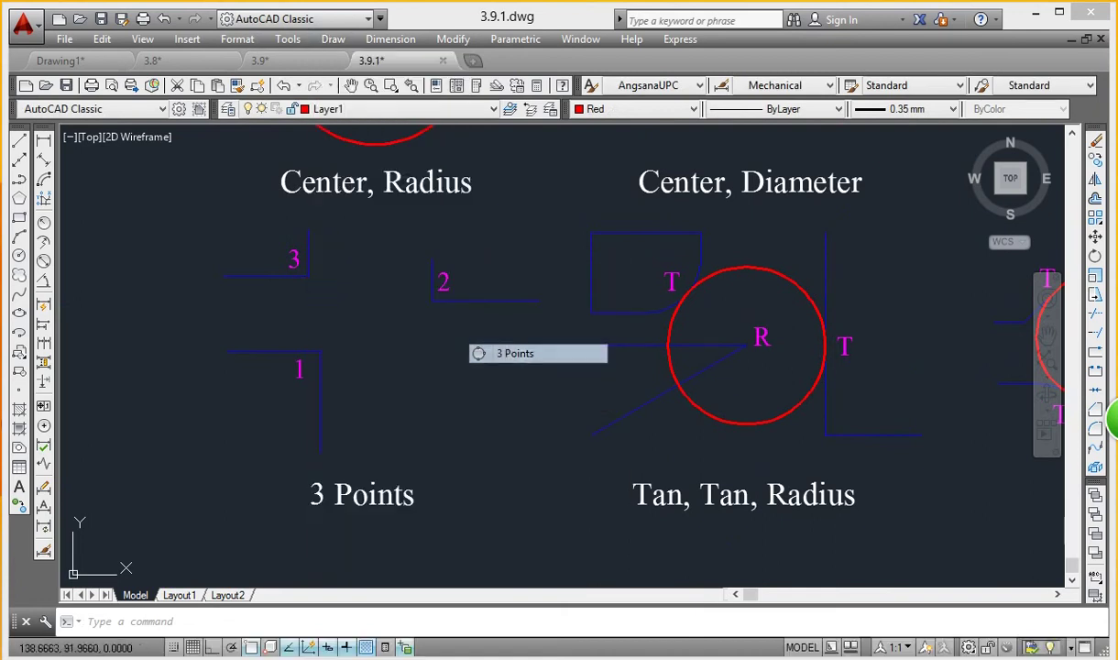
{"action": "left_click", "coordinate": [320, 351]}
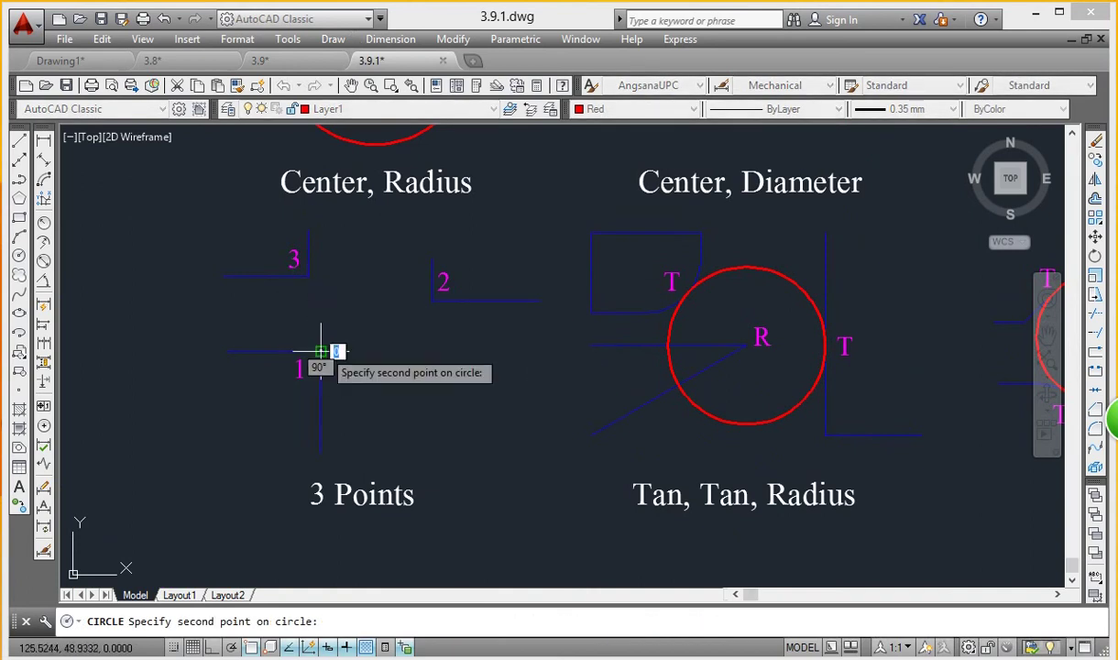
{"action": "left_click", "coordinate": [431, 300]}
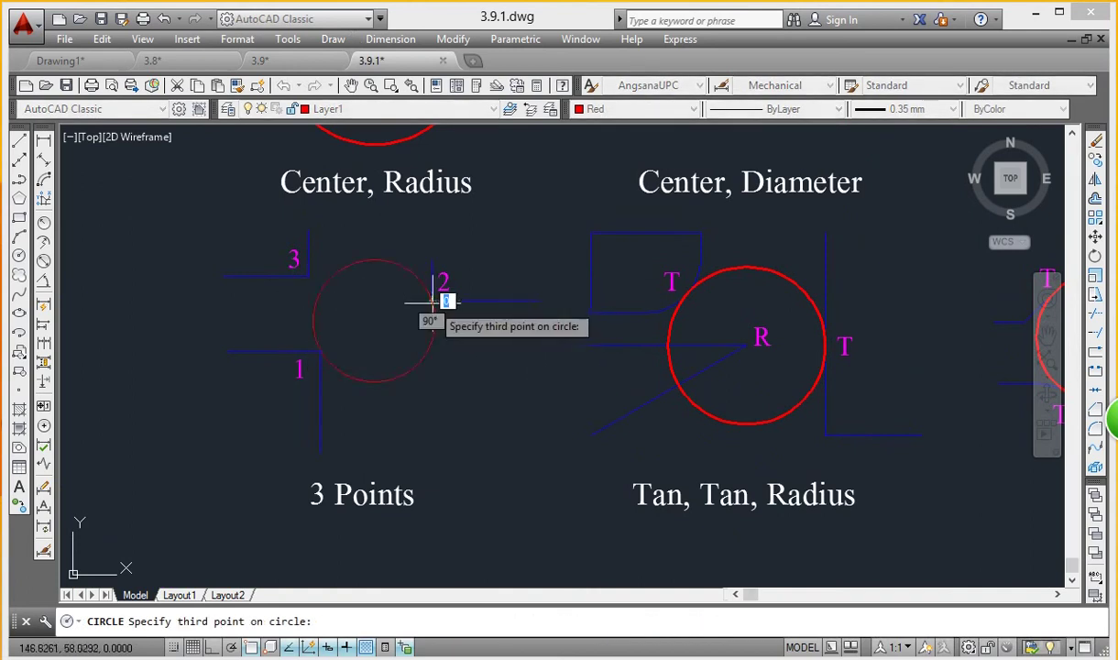
{"action": "left_click", "coordinate": [311, 273]}
{"action": "scroll", "coordinate": [405, 288], "scroll_direction": "down", "scroll_amount": 3}
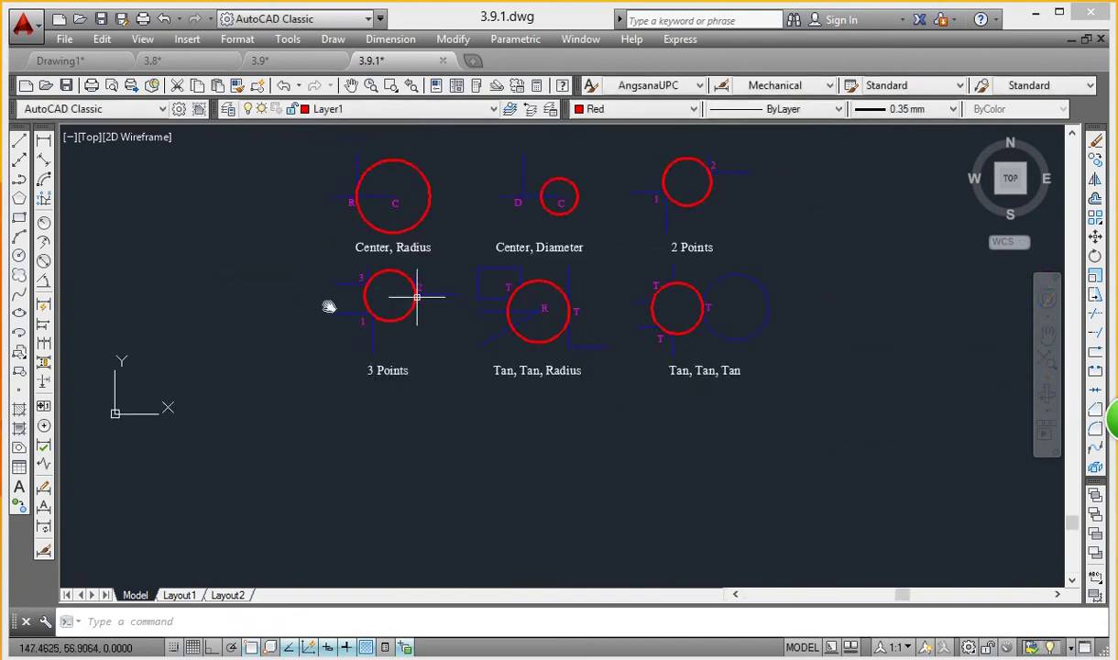
{"action": "middle_click_drag", "start_coordinate": [418, 296], "coordinate": [338, 305]}
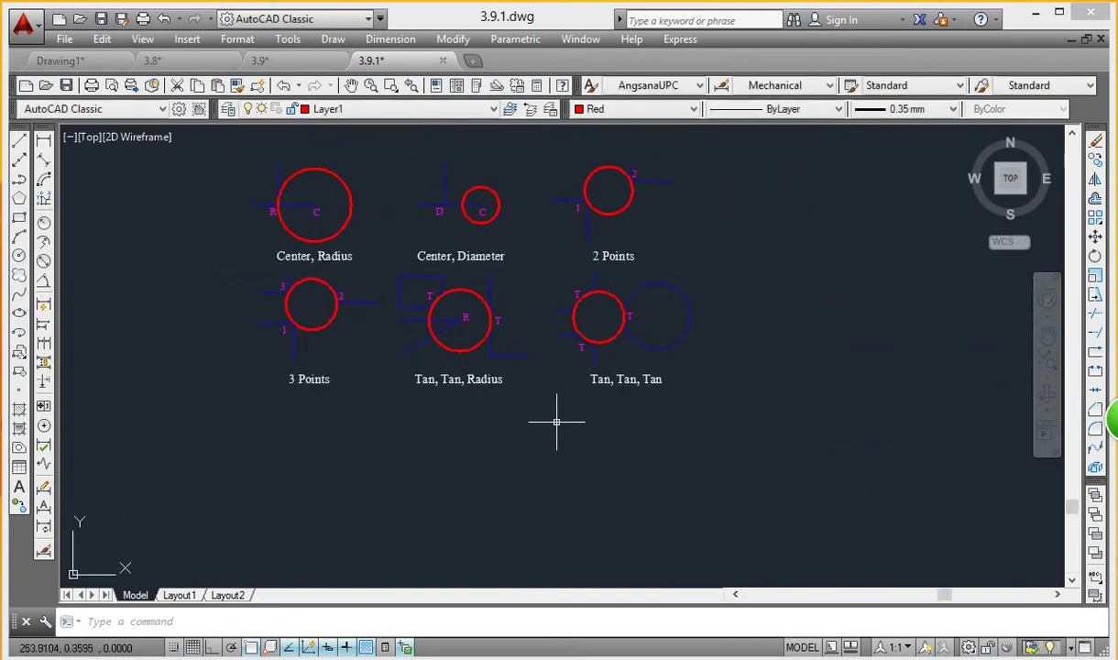
{"action": "scroll", "coordinate": [497, 339], "scroll_direction": "up", "scroll_amount": 2}
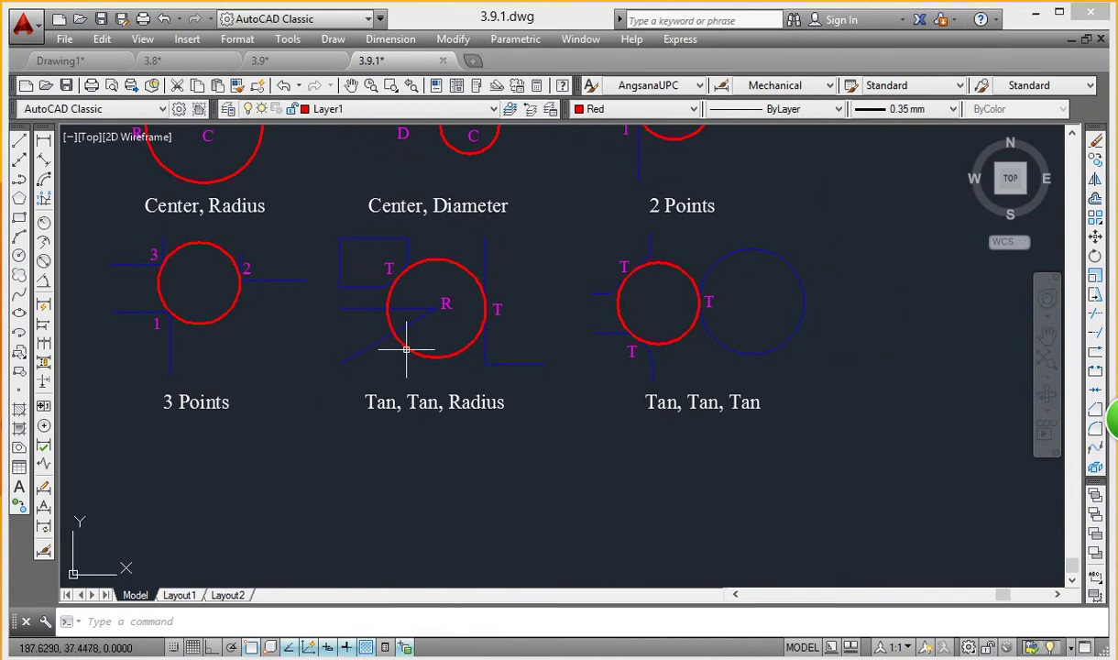
{"action": "scroll", "coordinate": [408, 278], "scroll_direction": "up", "scroll_amount": 5}
{"action": "scroll", "coordinate": [219, 249], "scroll_direction": "down", "scroll_amount": 1}
{"action": "scroll", "coordinate": [231, 268], "scroll_direction": "down", "scroll_amount": 1}
{"action": "scroll", "coordinate": [231, 269], "scroll_direction": "down", "scroll_amount": 2}
{"action": "scroll", "coordinate": [470, 344], "scroll_direction": "down", "scroll_amount": 5}
{"action": "scroll", "coordinate": [509, 347], "scroll_direction": "down", "scroll_amount": 1}
{"action": "scroll", "coordinate": [529, 371], "scroll_direction": "up", "scroll_amount": 5}
{"action": "scroll", "coordinate": [536, 407], "scroll_direction": "up", "scroll_amount": 1}
{"action": "scroll", "coordinate": [601, 302], "scroll_direction": "down", "scroll_amount": 5}
{"action": "scroll", "coordinate": [600, 295], "scroll_direction": "up", "scroll_amount": 5}
{"action": "mouse_move", "coordinate": [551, 339]}
{"action": "middle_mouse_down"}
{"action": "mouse_move", "coordinate": [602, 259]}
{"action": "mouse_move", "coordinate": [509, 309]}
{"action": "middle_mouse_up"}
{"action": "scroll", "coordinate": [601, 260], "scroll_direction": "down", "scroll_amount": 3}
{"action": "scroll", "coordinate": [601, 260], "scroll_direction": "down", "scroll_amount": 1}
{"action": "scroll", "coordinate": [601, 266], "scroll_direction": "down", "scroll_amount": 2}
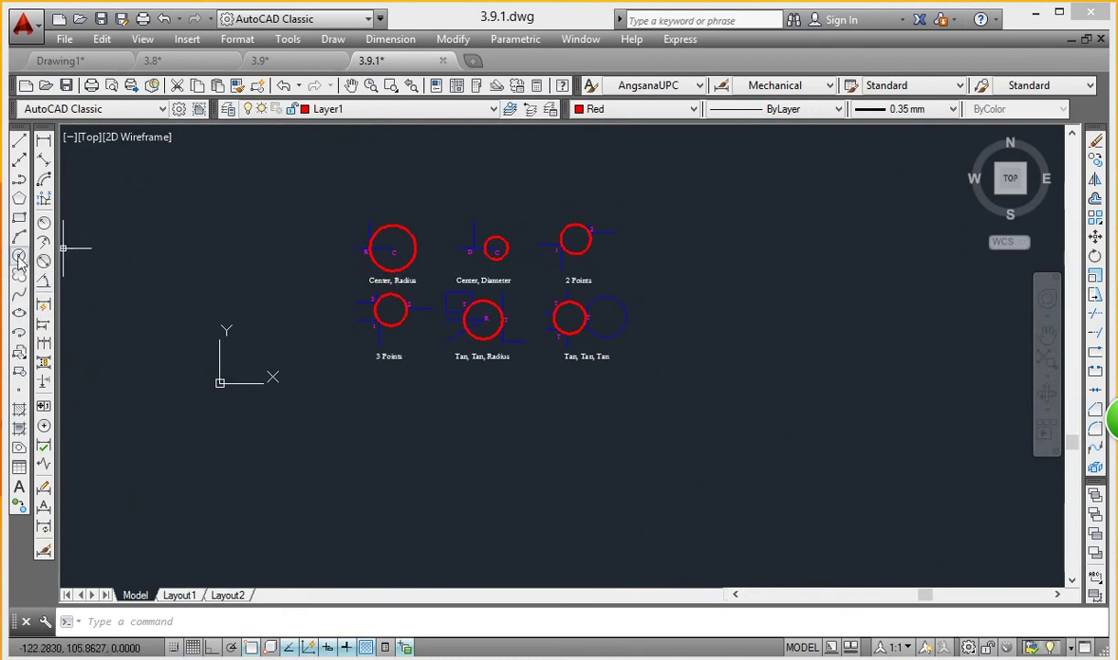
{"action": "left_click", "coordinate": [335, 41]}
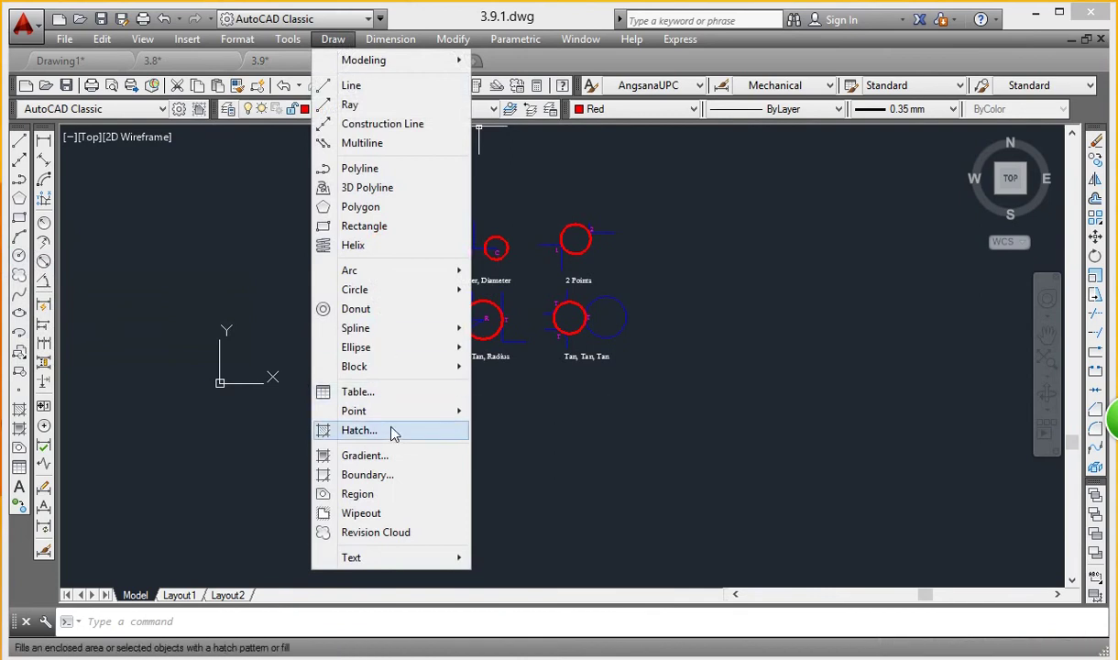
{"action": "mouse_move", "coordinate": [385, 290]}
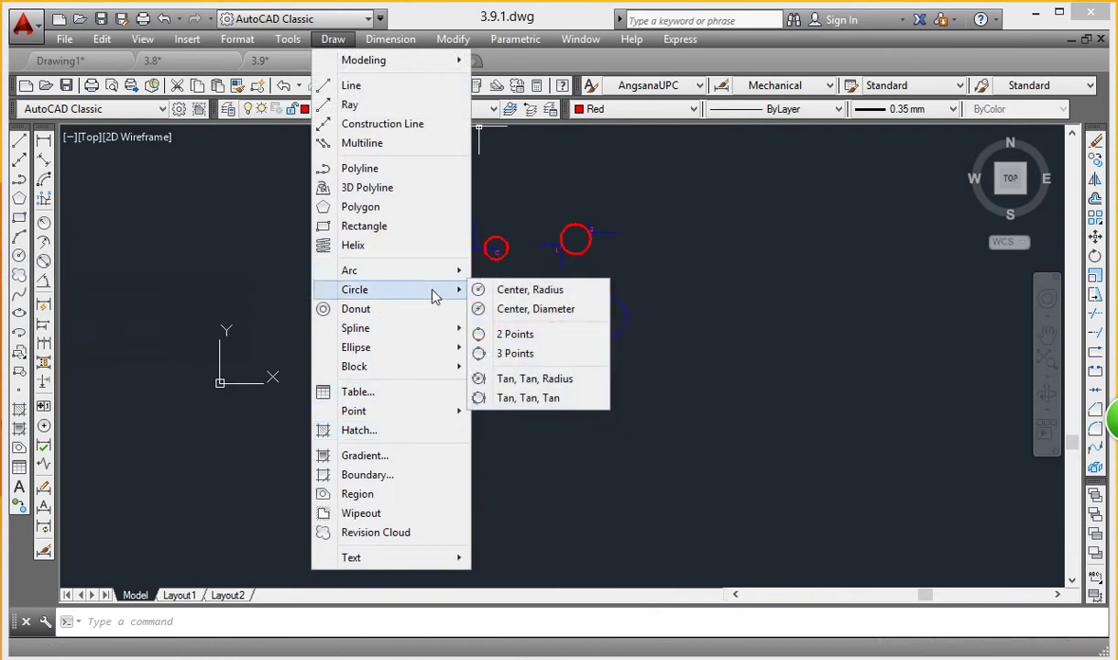
{"action": "left_click", "coordinate": [656, 412]}
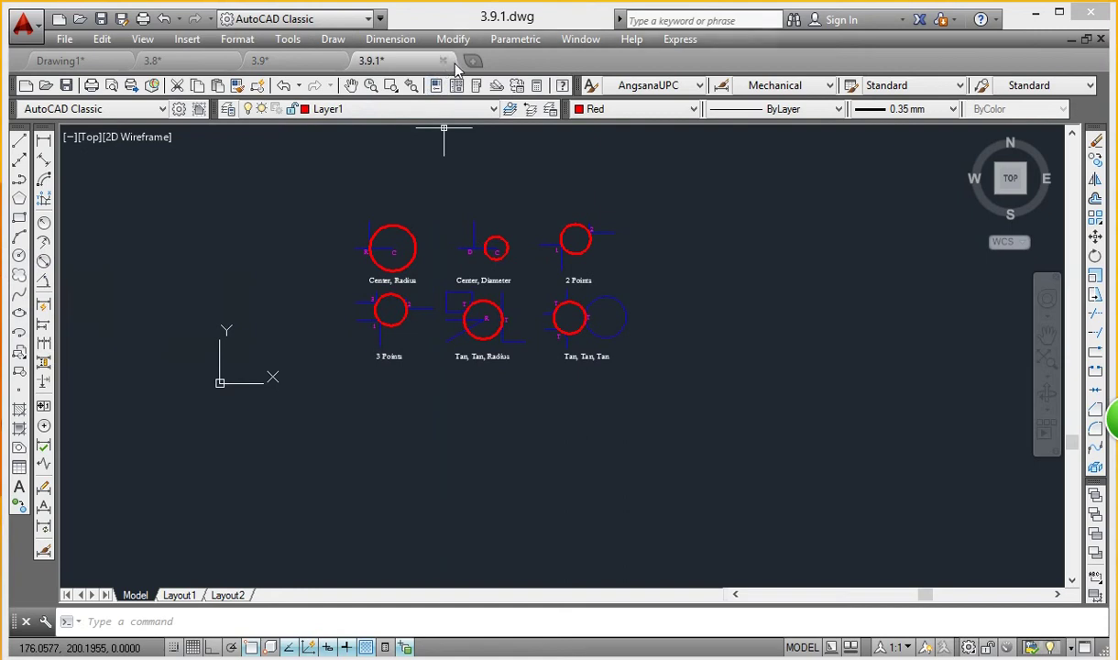
Step: Close the 3.9.1, 3.9 and 3.8 tabs, answering No to each save prompt
{"action": "left_click", "coordinate": [443, 61]}
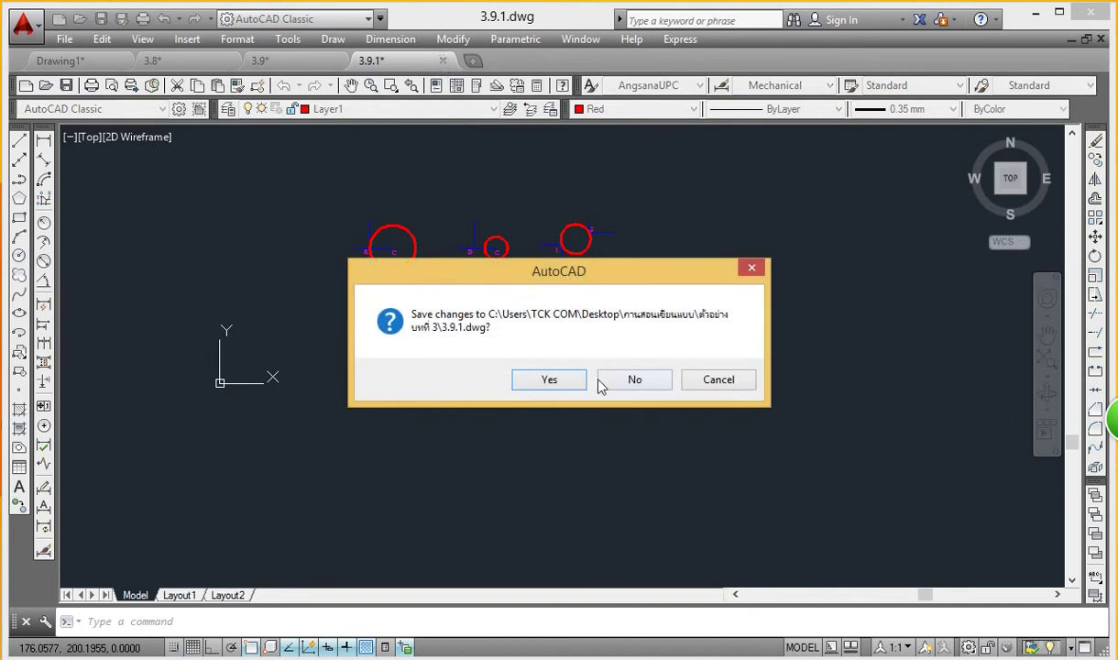
{"action": "left_click", "coordinate": [634, 379]}
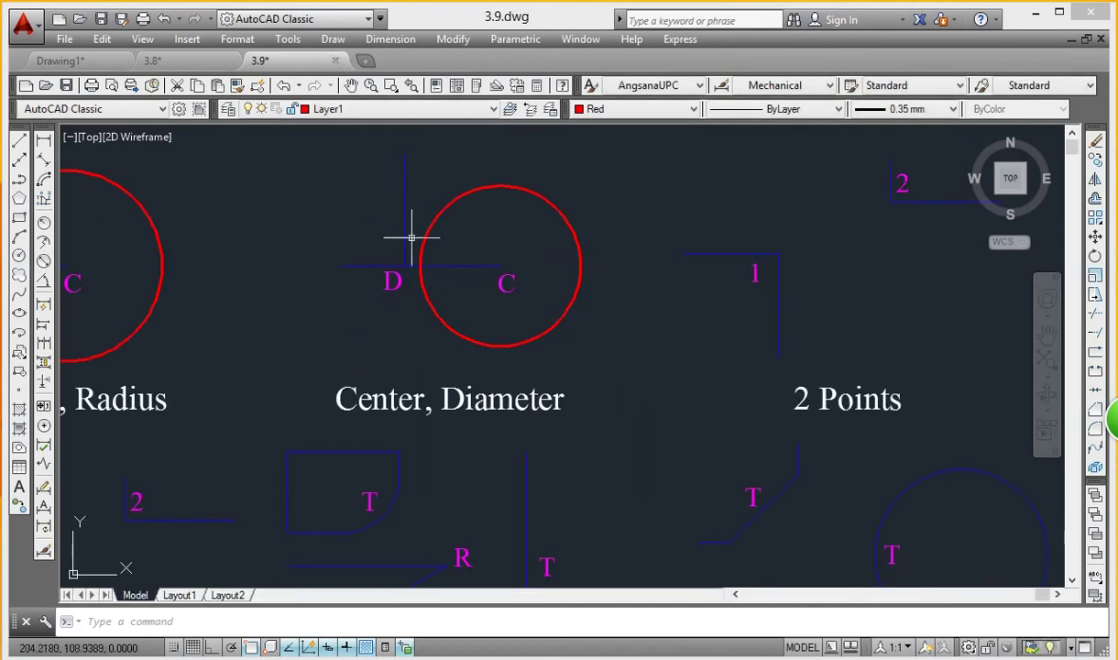
{"action": "left_click", "coordinate": [336, 61]}
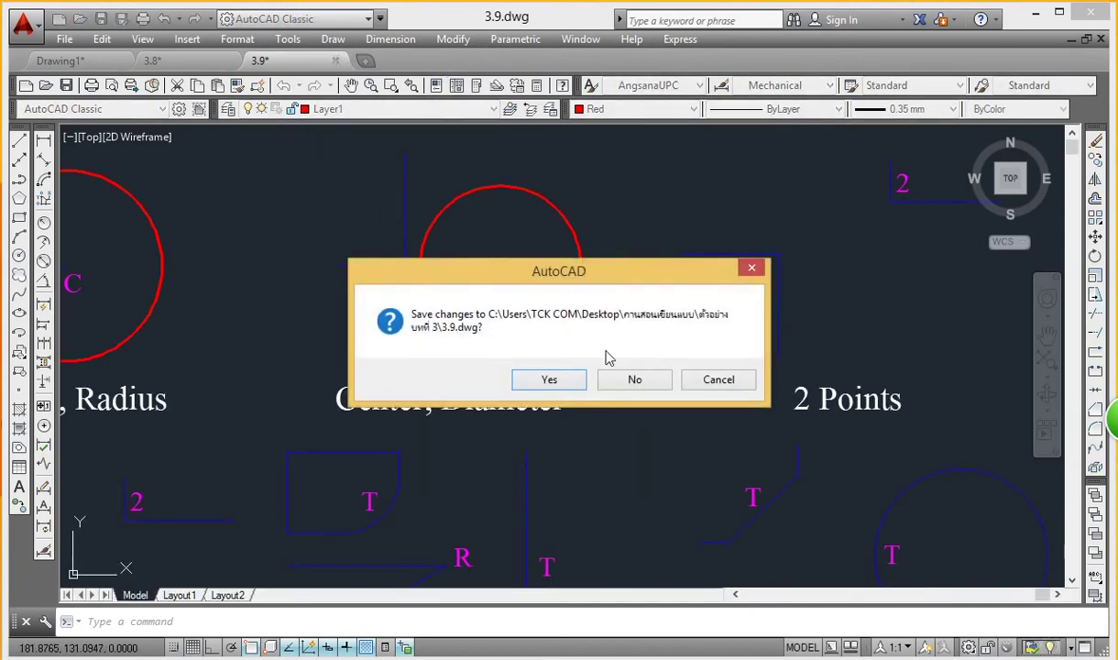
{"action": "left_click", "coordinate": [633, 381]}
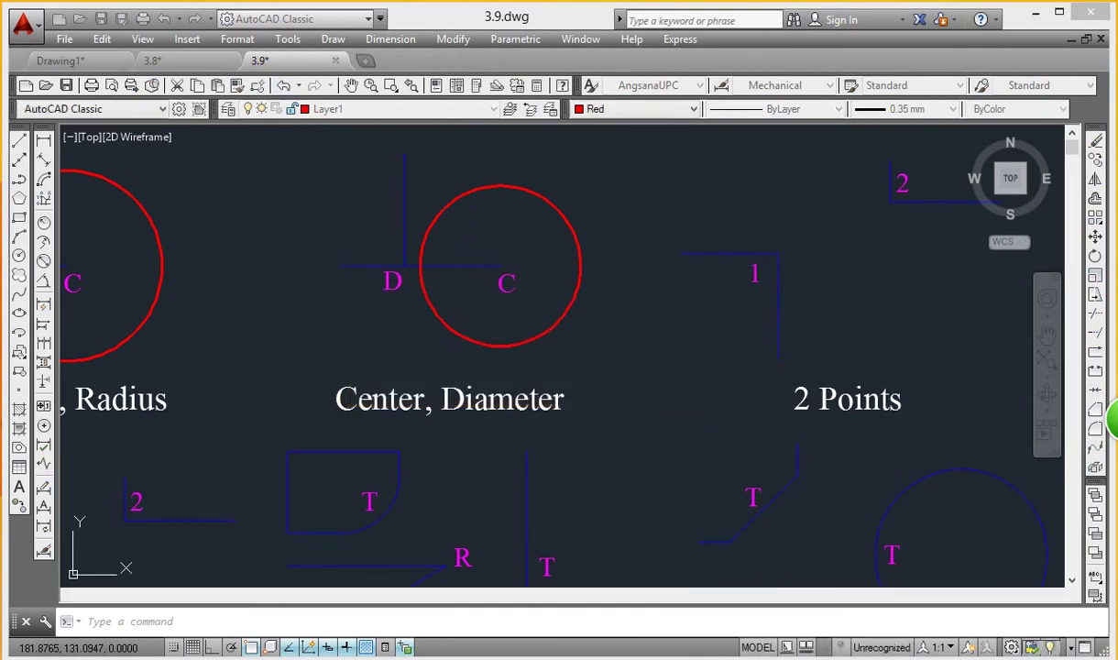
{"action": "left_click", "coordinate": [228, 61]}
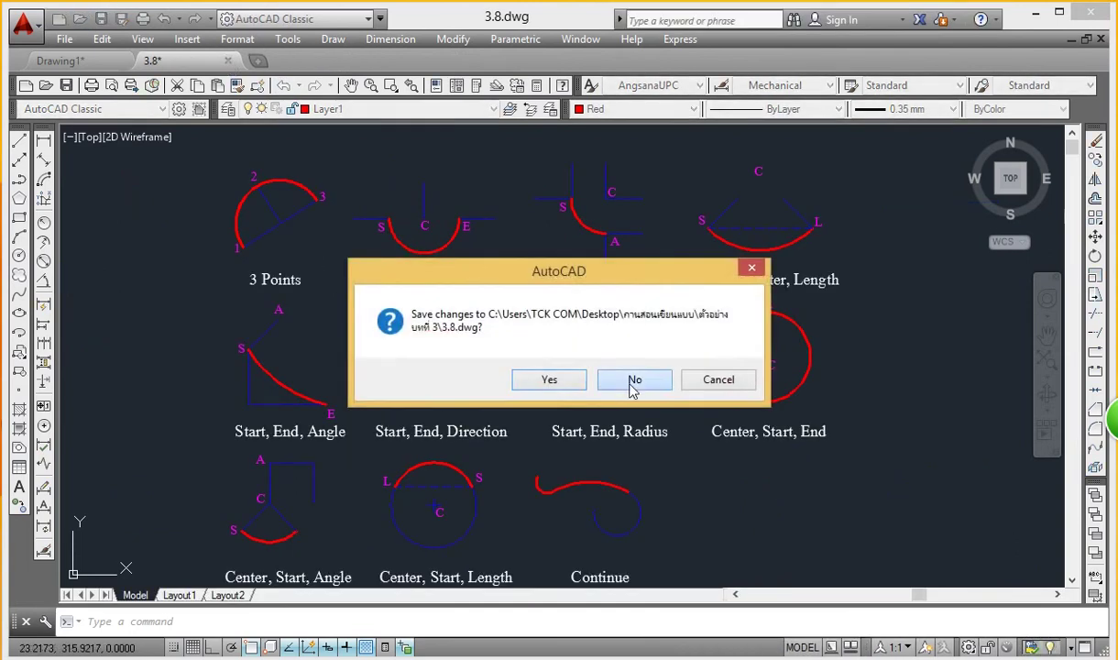
{"action": "left_click", "coordinate": [634, 380]}
{"action": "left_click", "coordinate": [57, 39]}
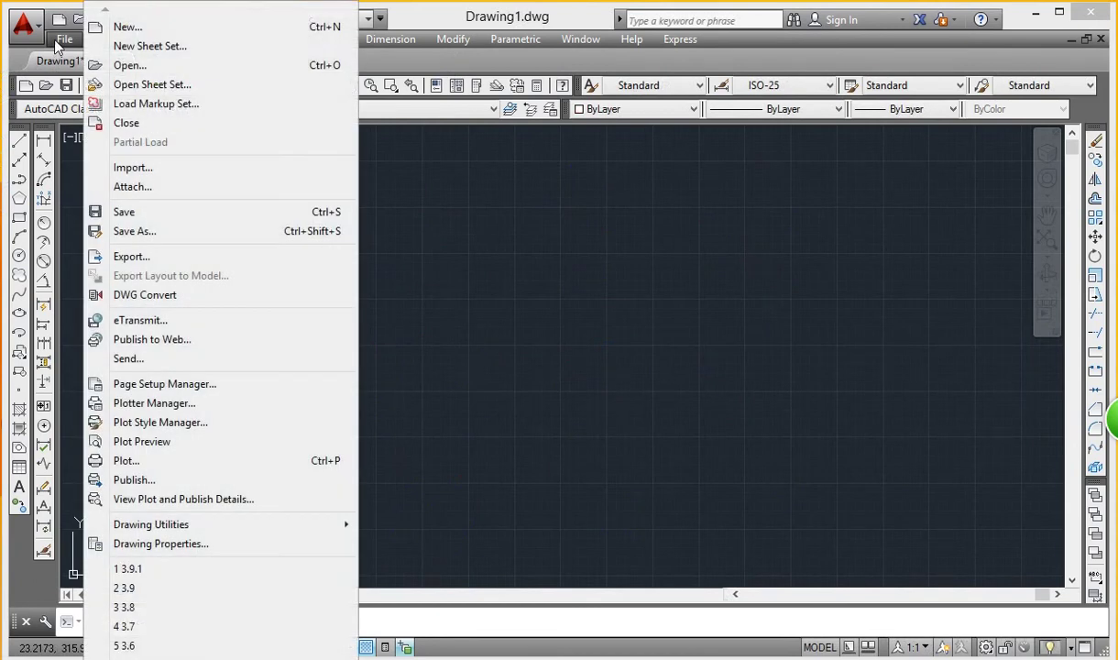
Step: Open drawing 3.10 and zoom to view the green donuts and lines AB and CD
{"action": "left_click", "coordinate": [134, 72]}
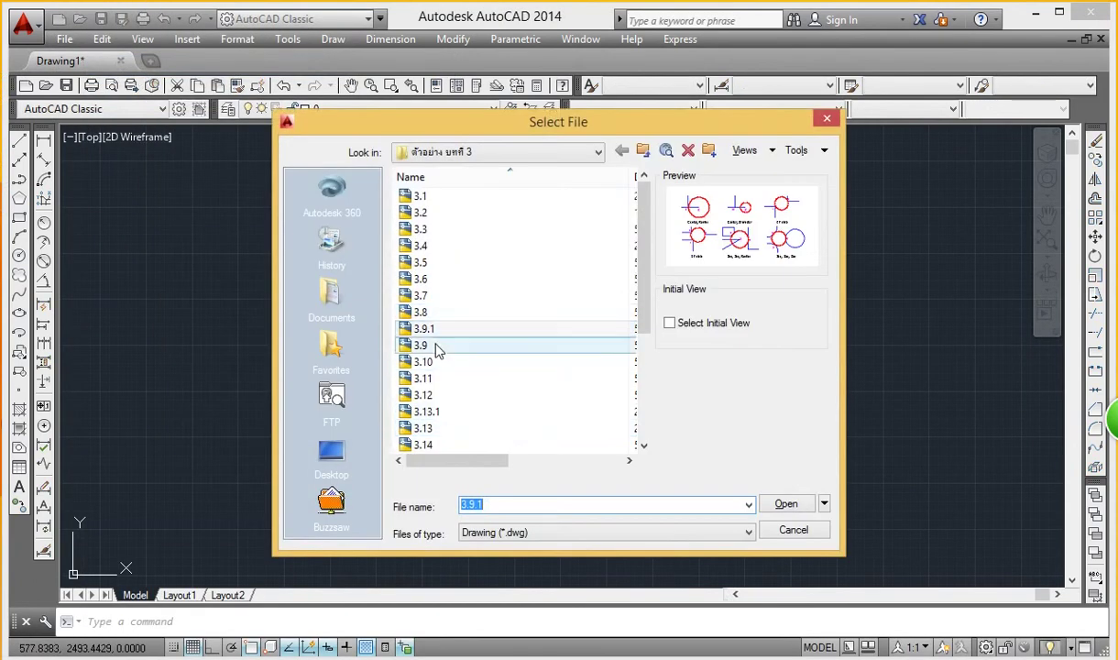
{"action": "left_click", "coordinate": [438, 363]}
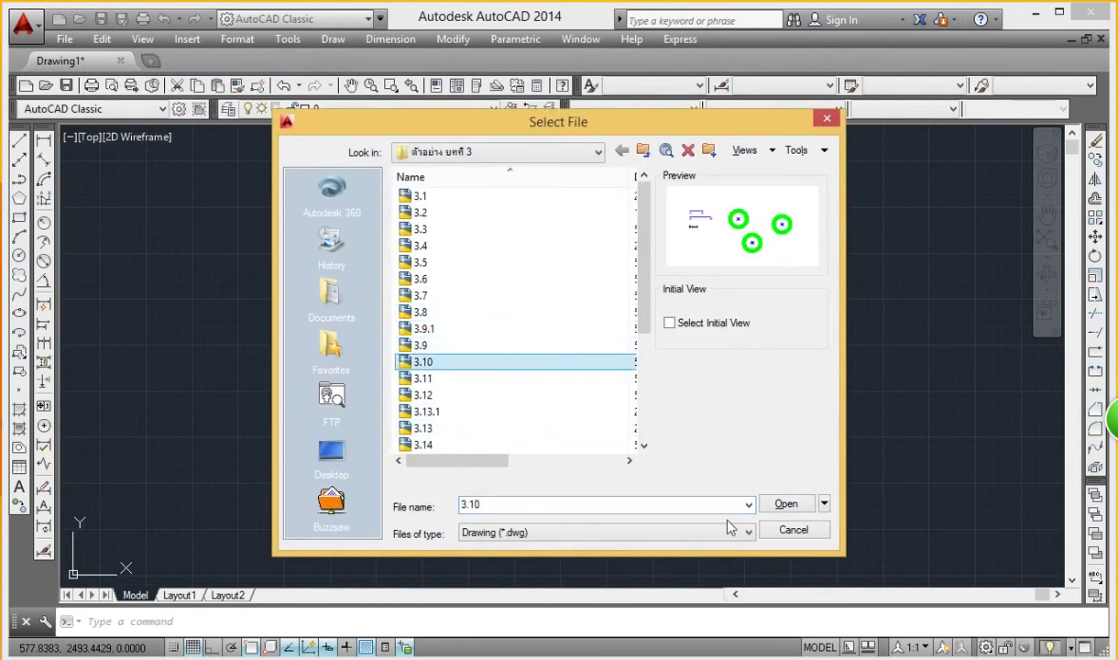
{"action": "left_click", "coordinate": [786, 505]}
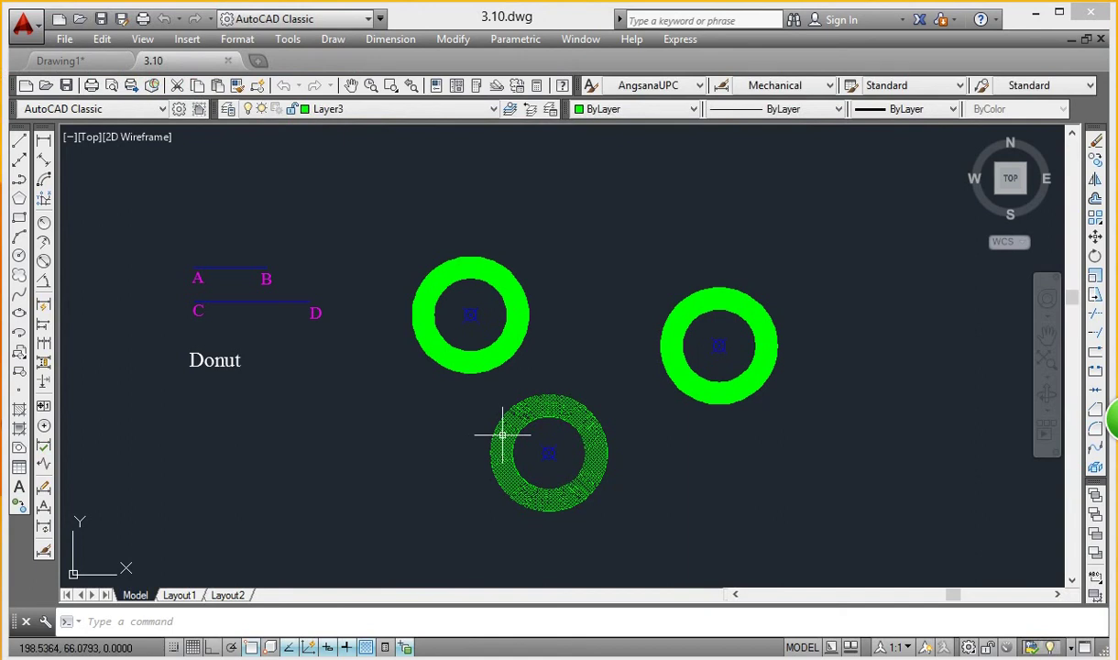
{"action": "scroll", "coordinate": [193, 273], "scroll_direction": "up", "scroll_amount": 4}
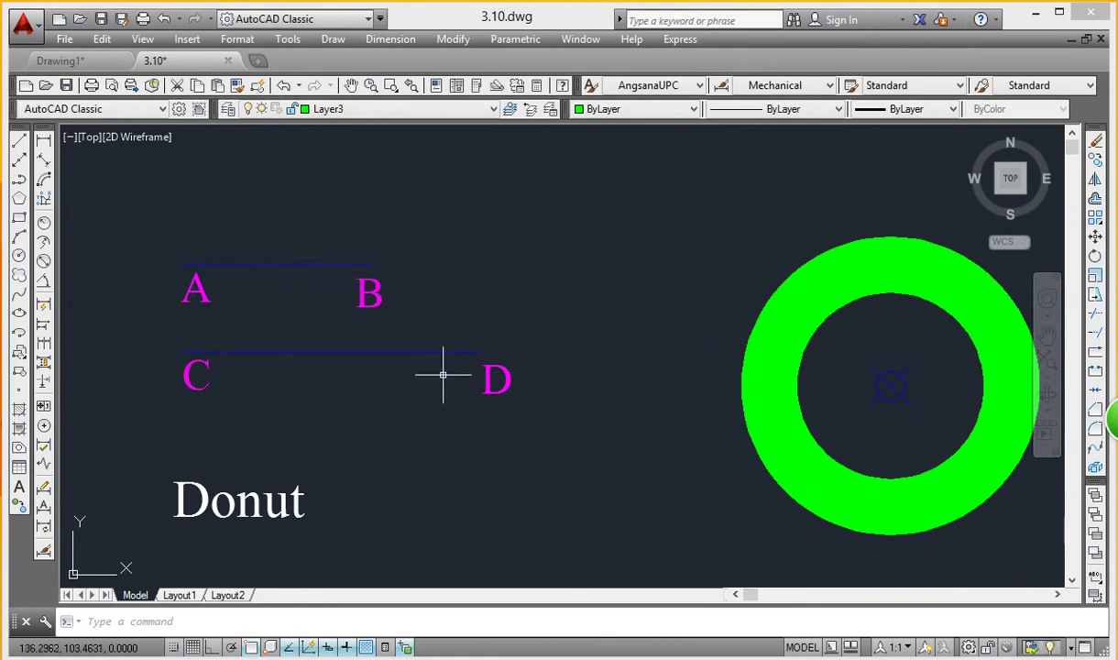
{"action": "scroll", "coordinate": [442, 375], "scroll_direction": "down", "scroll_amount": 4}
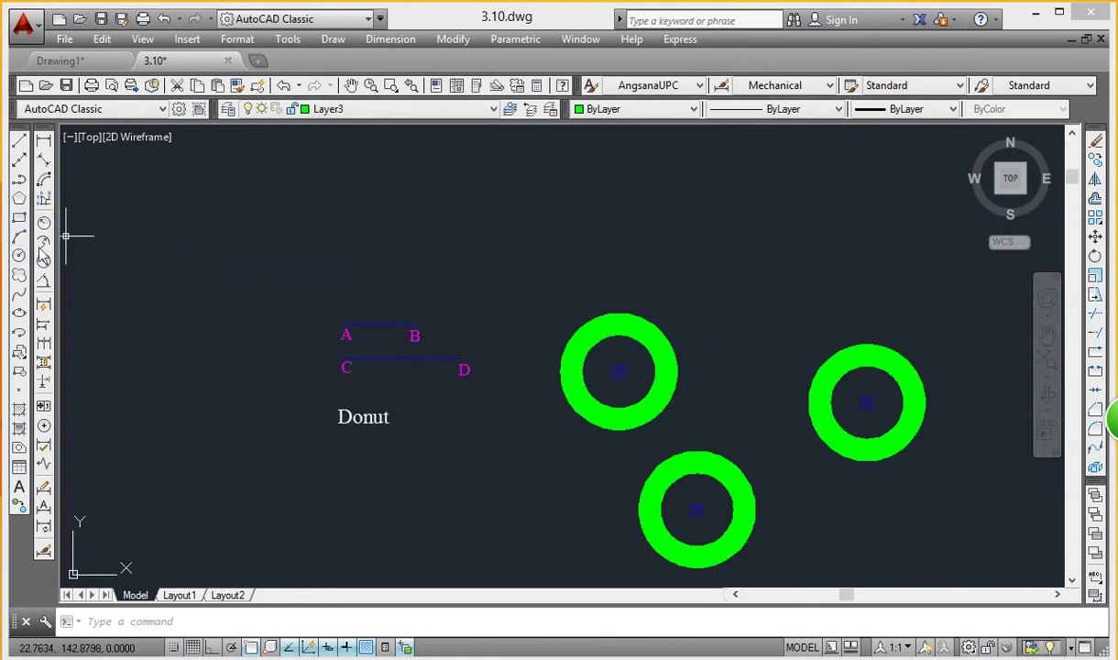
Step: Start a donut with inside diameter measured A to B and outside diameter C to D
{"action": "left_click", "coordinate": [332, 39]}
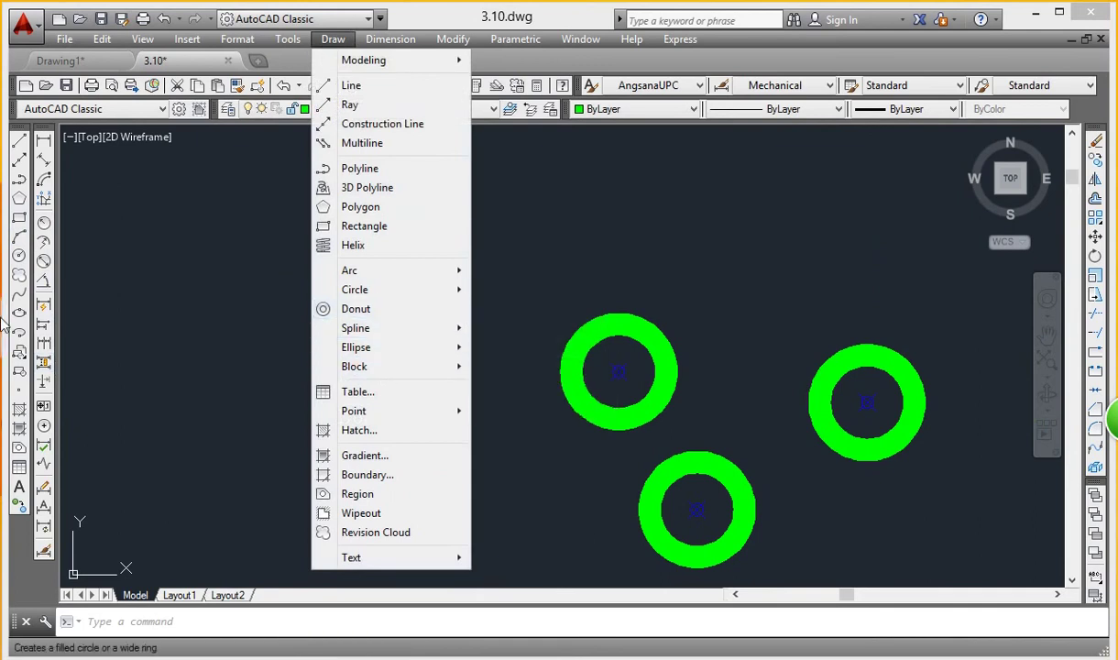
{"action": "left_click", "coordinate": [356, 309]}
{"action": "left_click", "coordinate": [342, 324]}
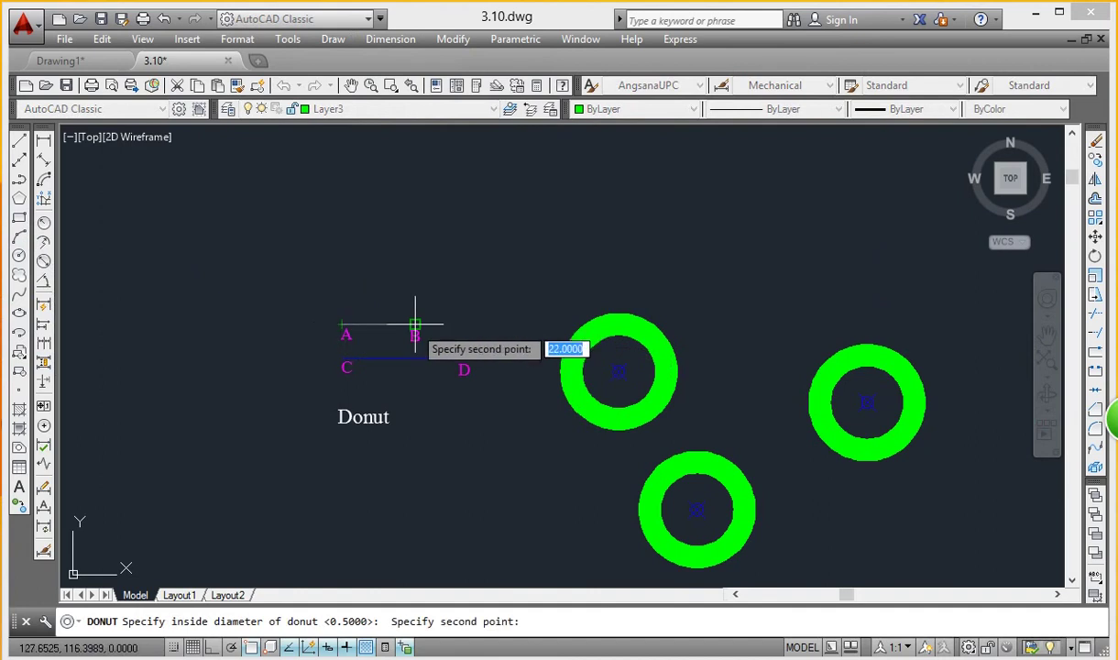
{"action": "left_click", "coordinate": [416, 323]}
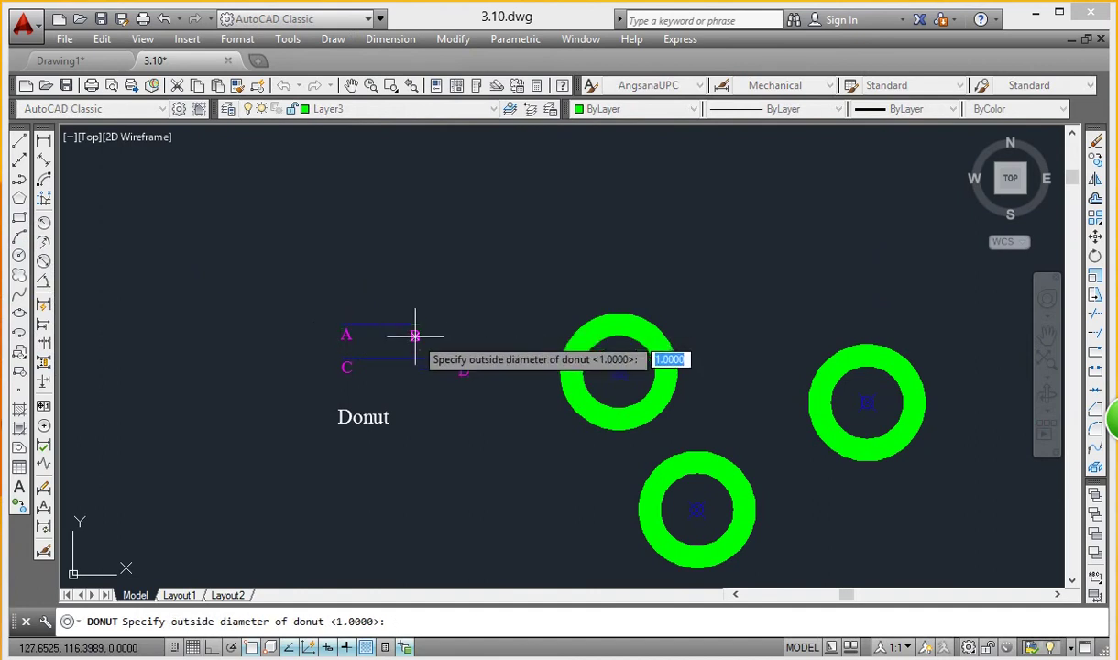
{"action": "left_click", "coordinate": [343, 358]}
{"action": "left_click", "coordinate": [459, 359]}
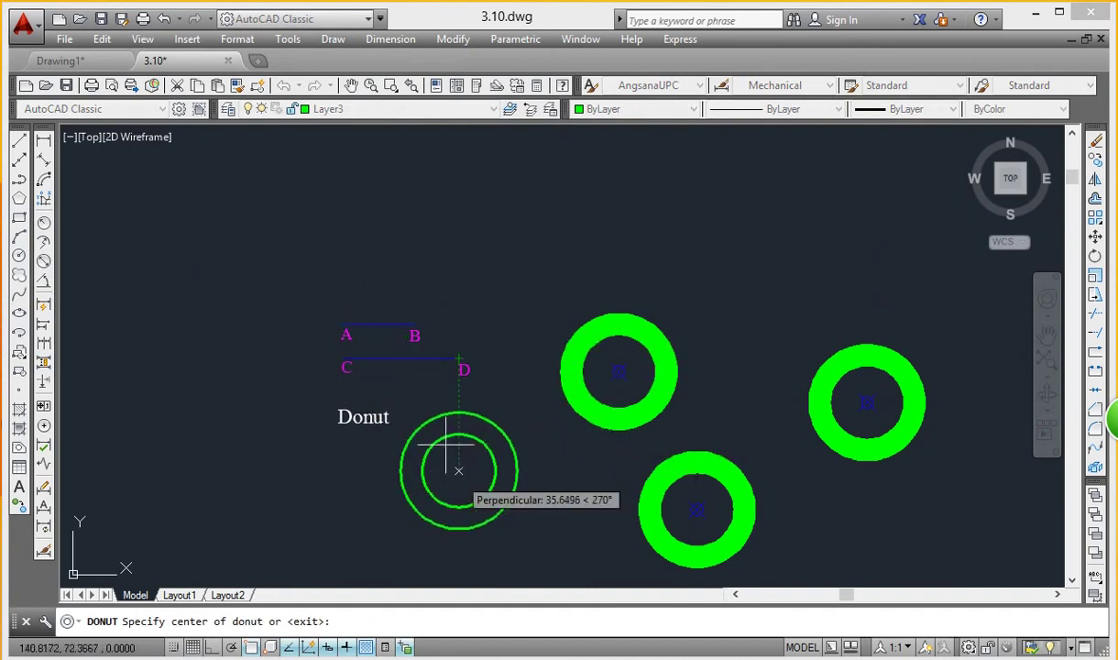
Step: Place four donuts above the sample donuts and end the donut command
{"action": "middle_click_drag", "start_coordinate": [445, 257], "coordinate": [380, 314]}
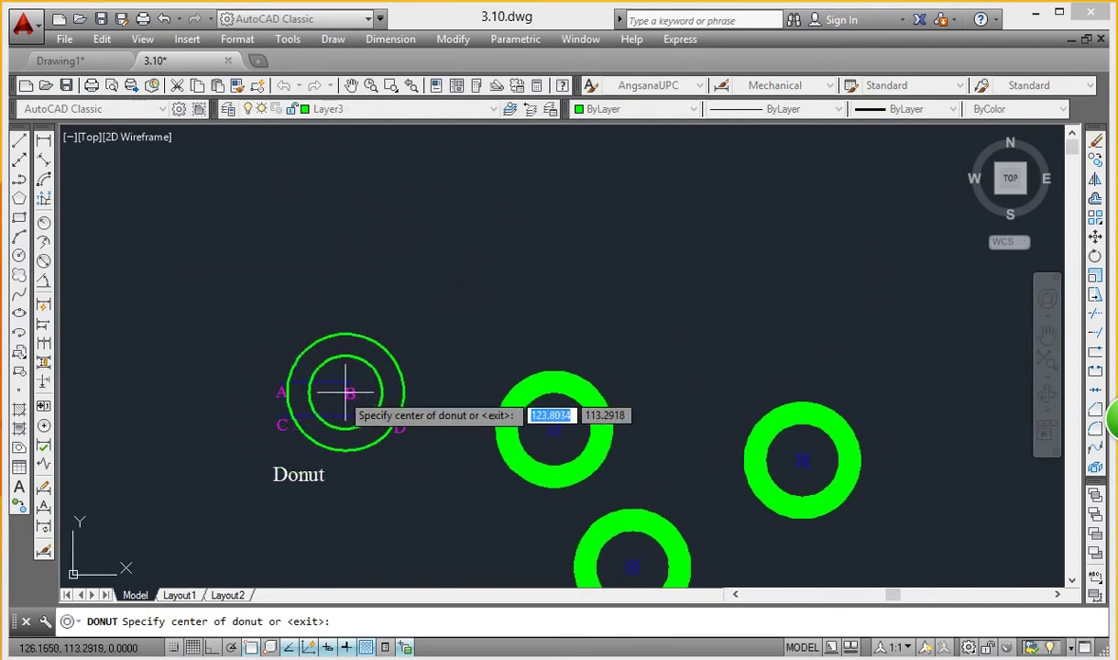
{"action": "left_click", "coordinate": [491, 238]}
{"action": "left_click", "coordinate": [680, 238]}
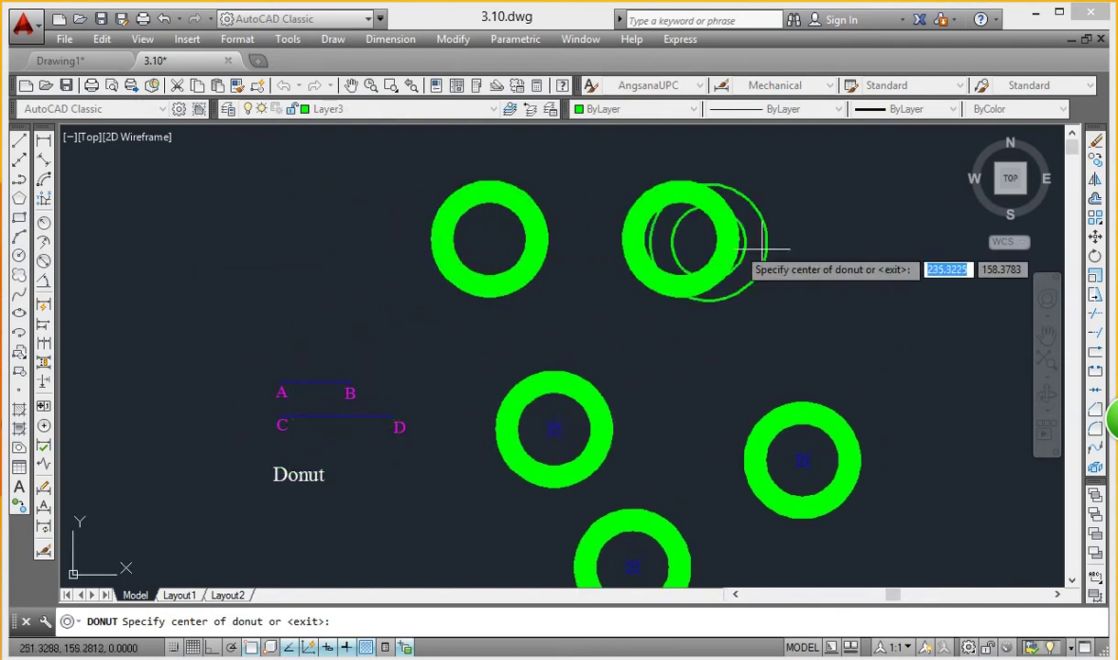
{"action": "left_click", "coordinate": [872, 263]}
{"action": "left_click", "coordinate": [267, 223]}
{"action": "key", "text": "Return"}
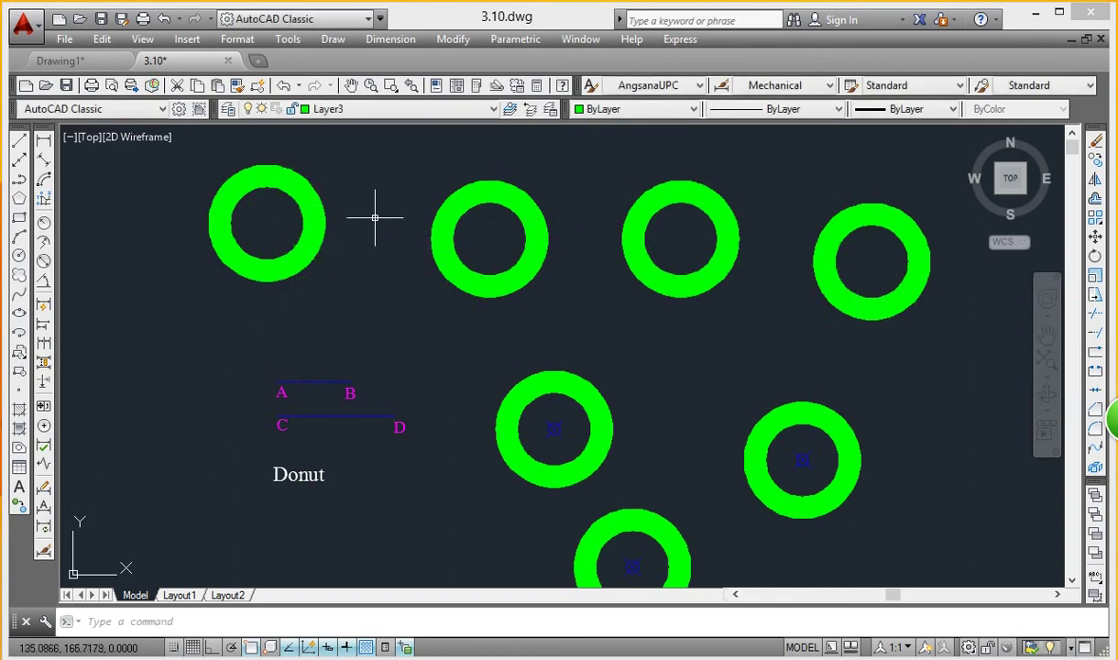
{"action": "scroll", "coordinate": [358, 404], "scroll_direction": "up", "scroll_amount": 1}
{"action": "scroll", "coordinate": [394, 367], "scroll_direction": "down", "scroll_amount": 3}
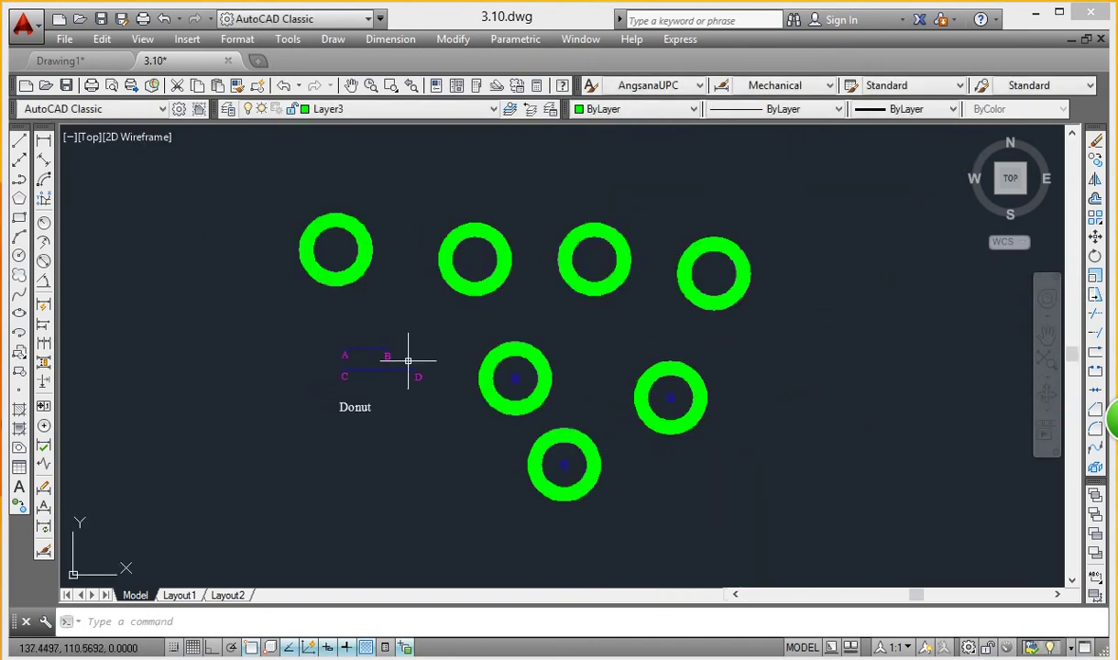
{"action": "scroll", "coordinate": [367, 365], "scroll_direction": "up", "scroll_amount": 2}
{"action": "scroll", "coordinate": [385, 365], "scroll_direction": "up", "scroll_amount": 4}
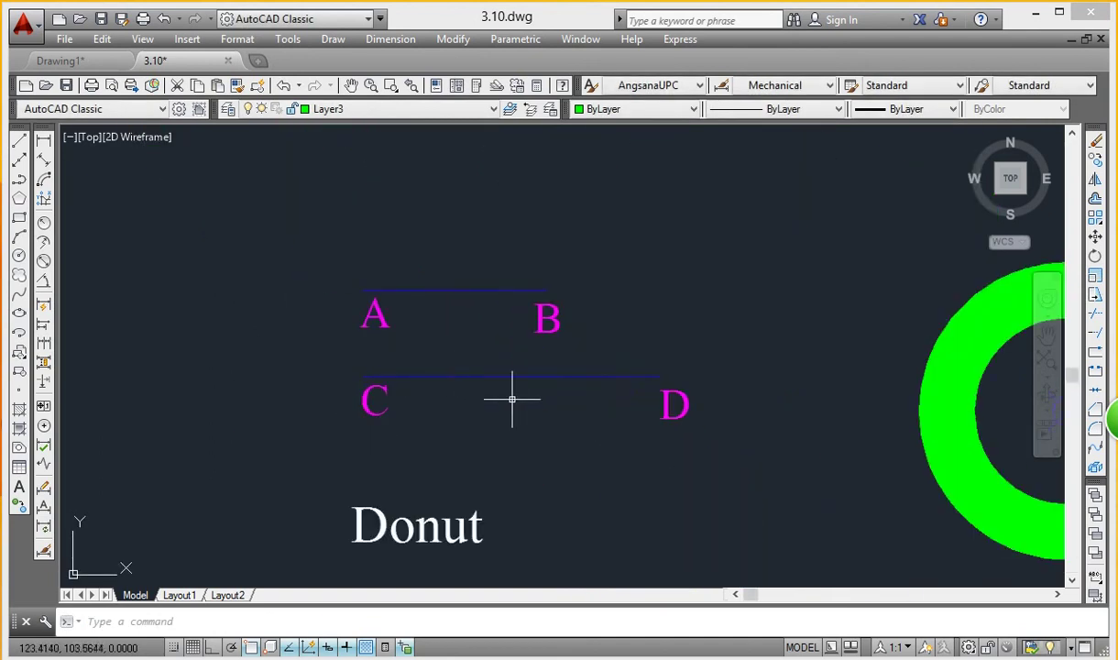
{"action": "middle_click_drag", "start_coordinate": [446, 300], "coordinate": [454, 368]}
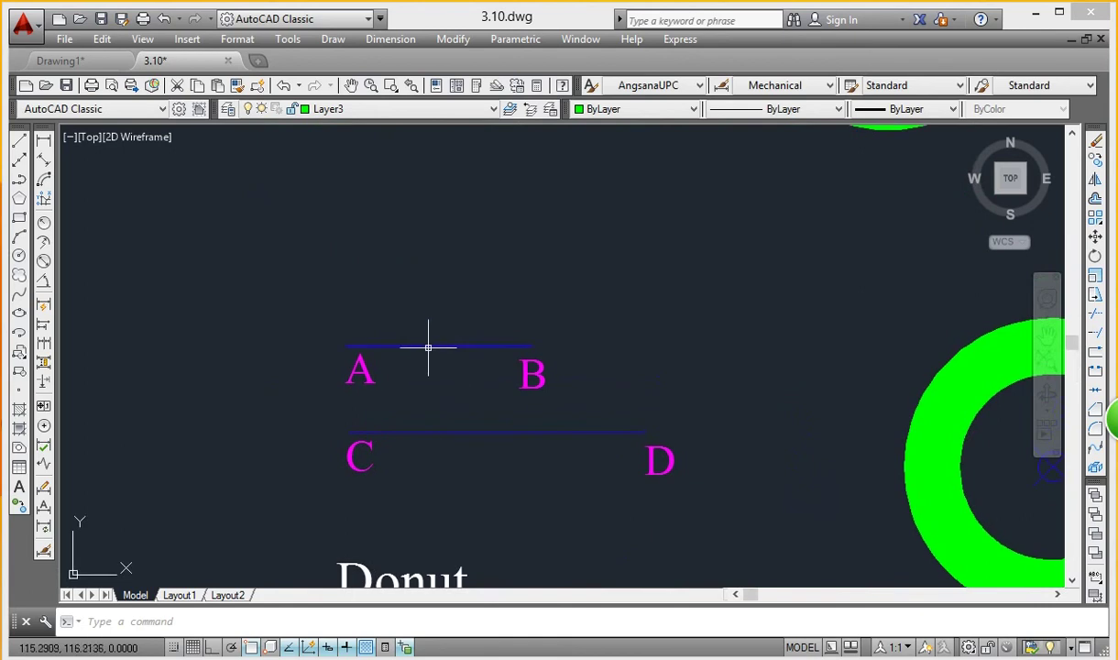
{"action": "left_click", "coordinate": [333, 38]}
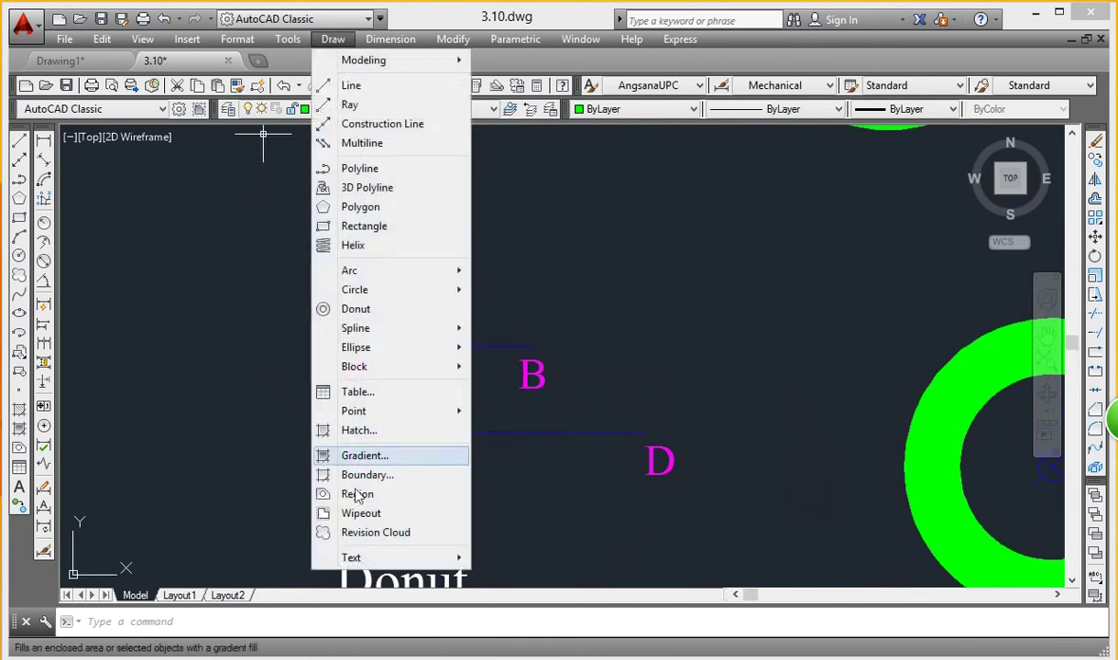
{"action": "left_click", "coordinate": [362, 309]}
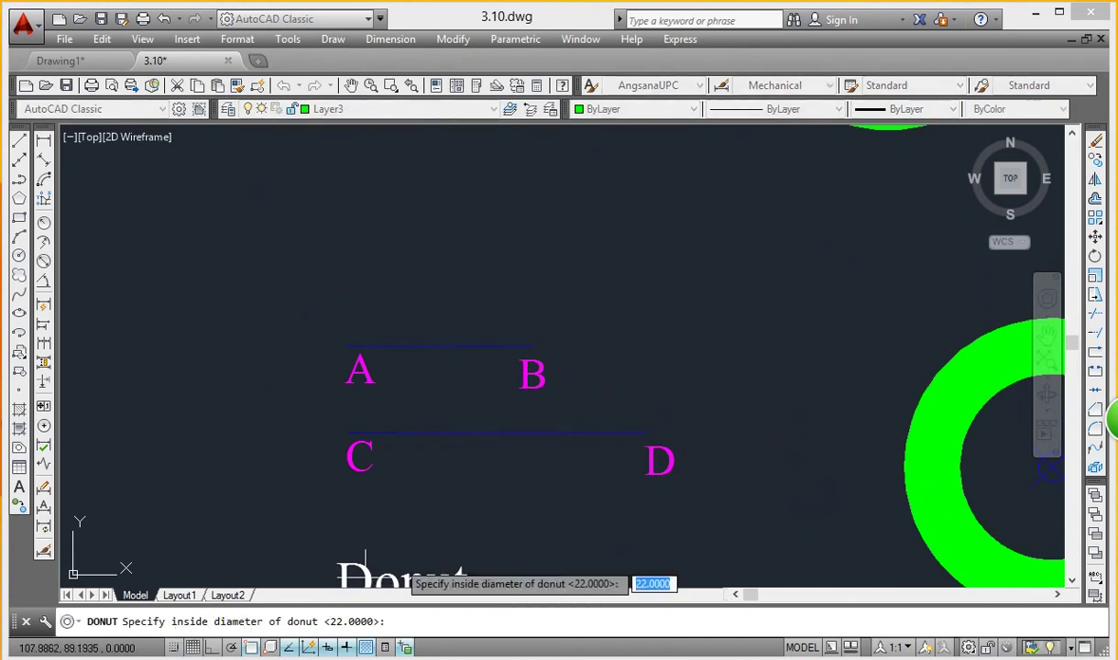
{"action": "left_click", "coordinate": [346, 347]}
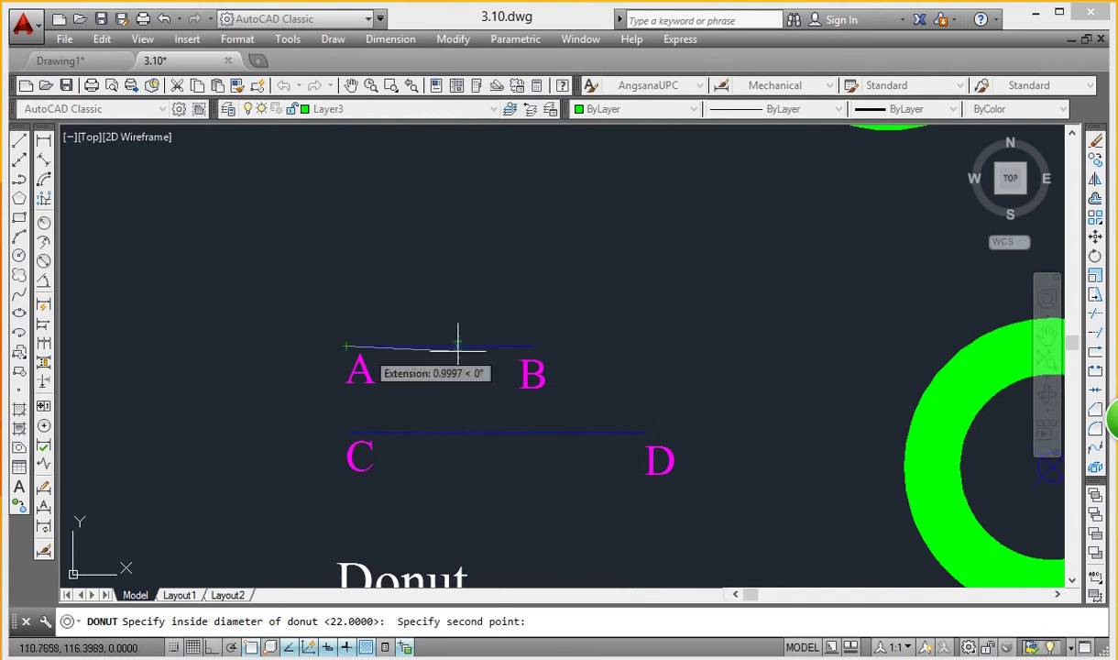
{"action": "left_click", "coordinate": [532, 347]}
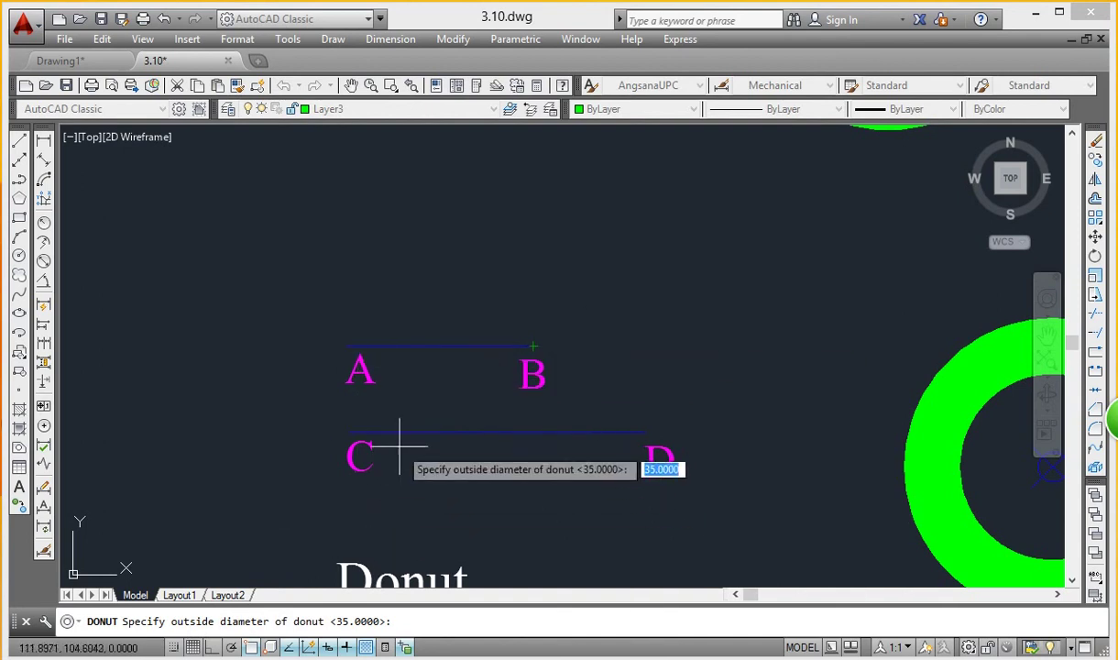
{"action": "scroll", "coordinate": [432, 347], "scroll_direction": "down", "scroll_amount": 4}
{"action": "scroll", "coordinate": [432, 347], "scroll_direction": "up", "scroll_amount": 5}
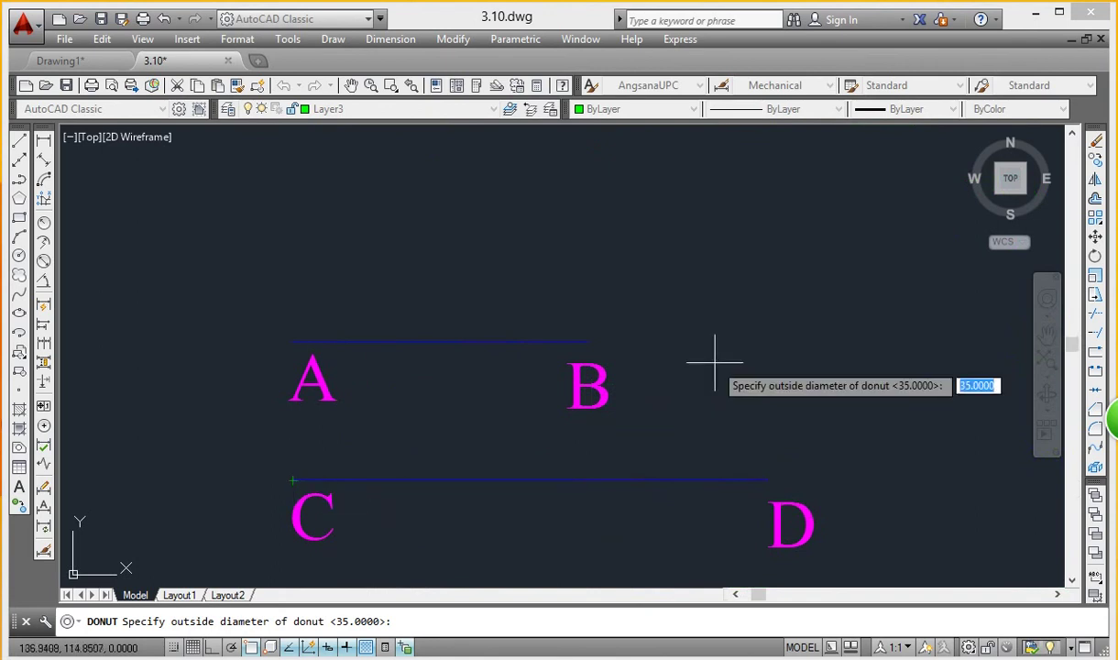
{"action": "key", "text": "Escape"}
{"action": "scroll", "coordinate": [715, 362], "scroll_direction": "down", "scroll_amount": 5}
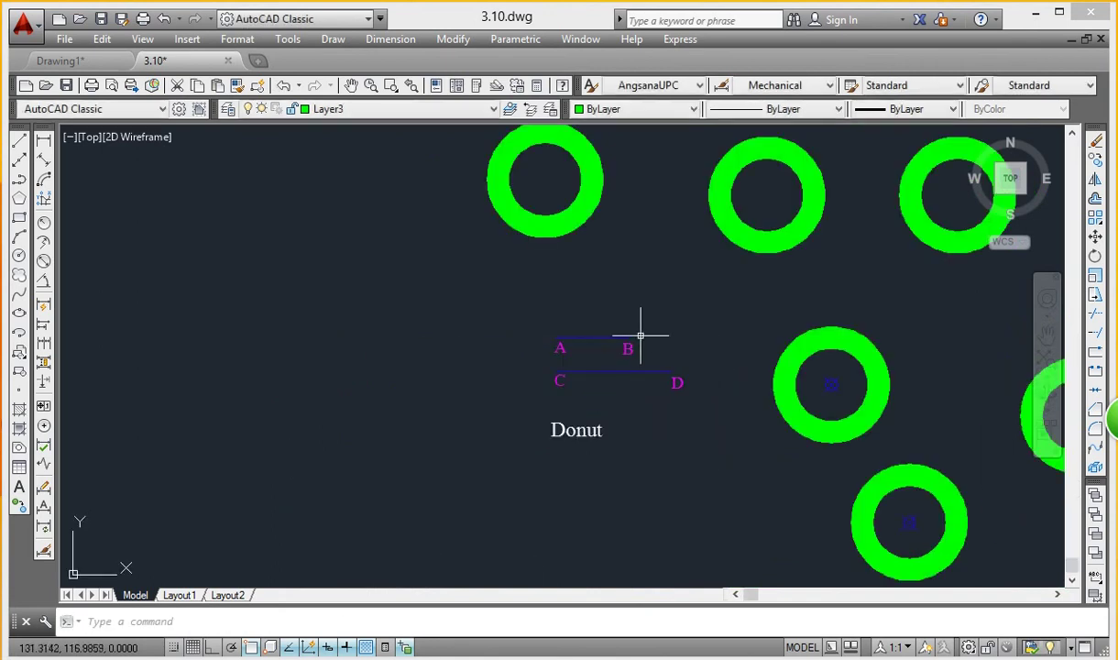
Step: Start a donut with inside diameter 20 and outside diameter 30
{"action": "middle_click_drag", "start_coordinate": [642, 332], "coordinate": [670, 394]}
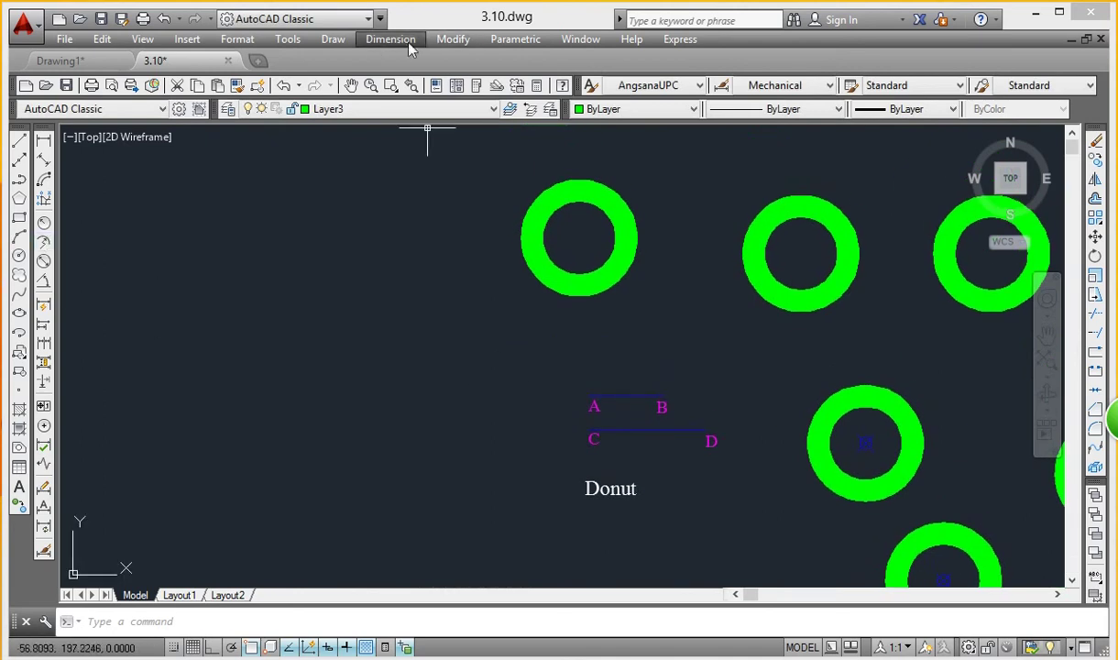
{"action": "left_click", "coordinate": [334, 40]}
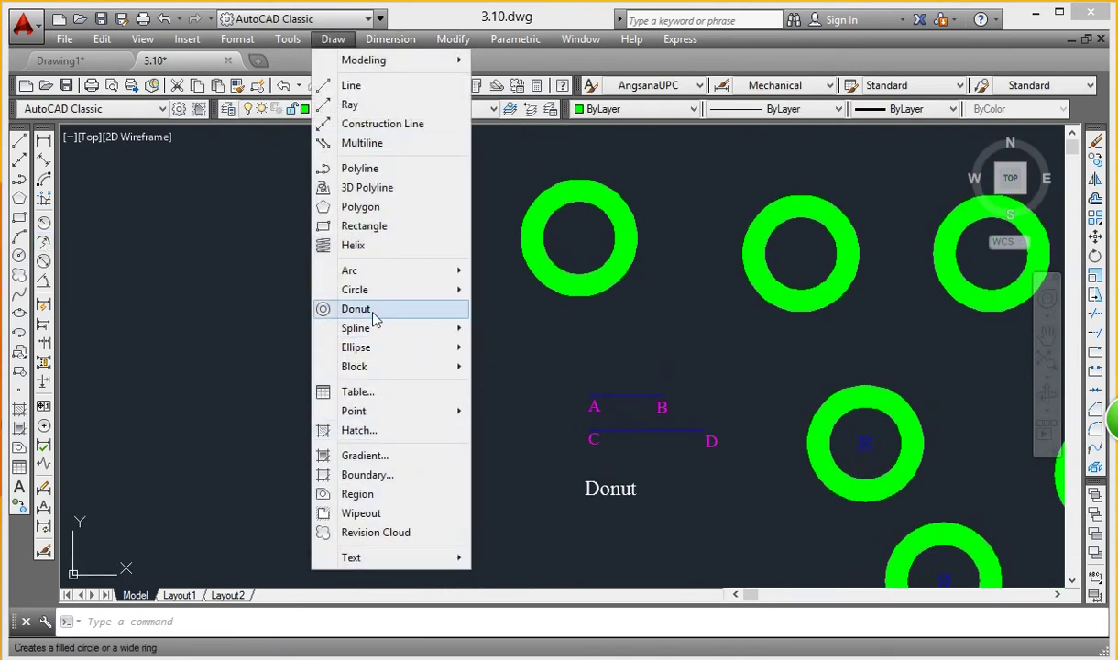
{"action": "left_click", "coordinate": [357, 309]}
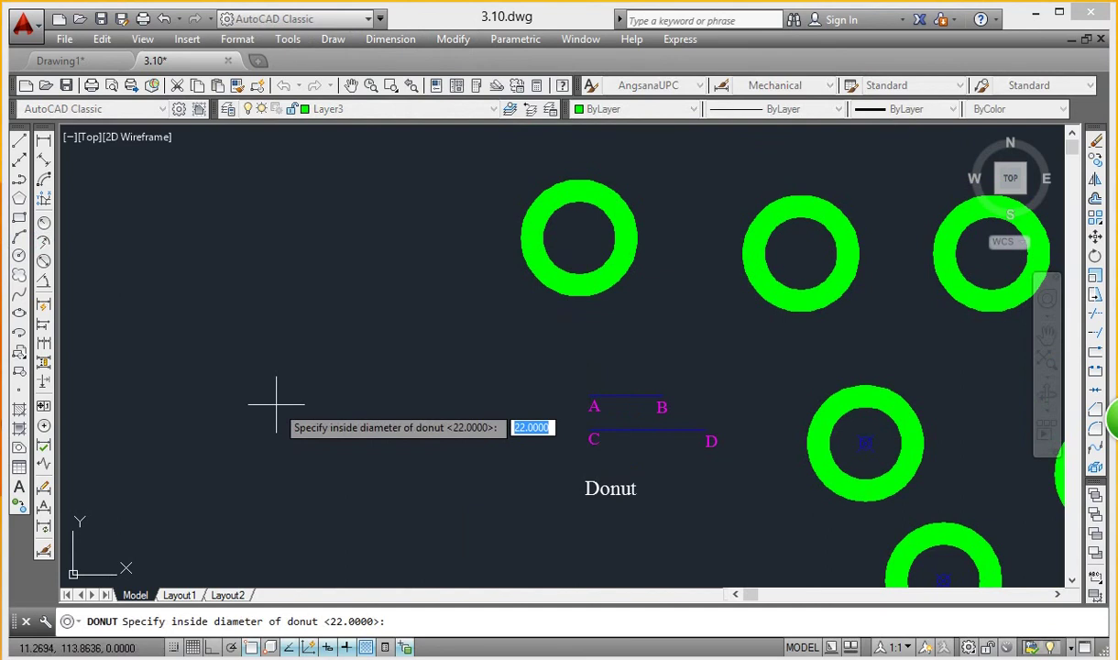
{"action": "type", "text": "20"}
{"action": "key", "text": "Return"}
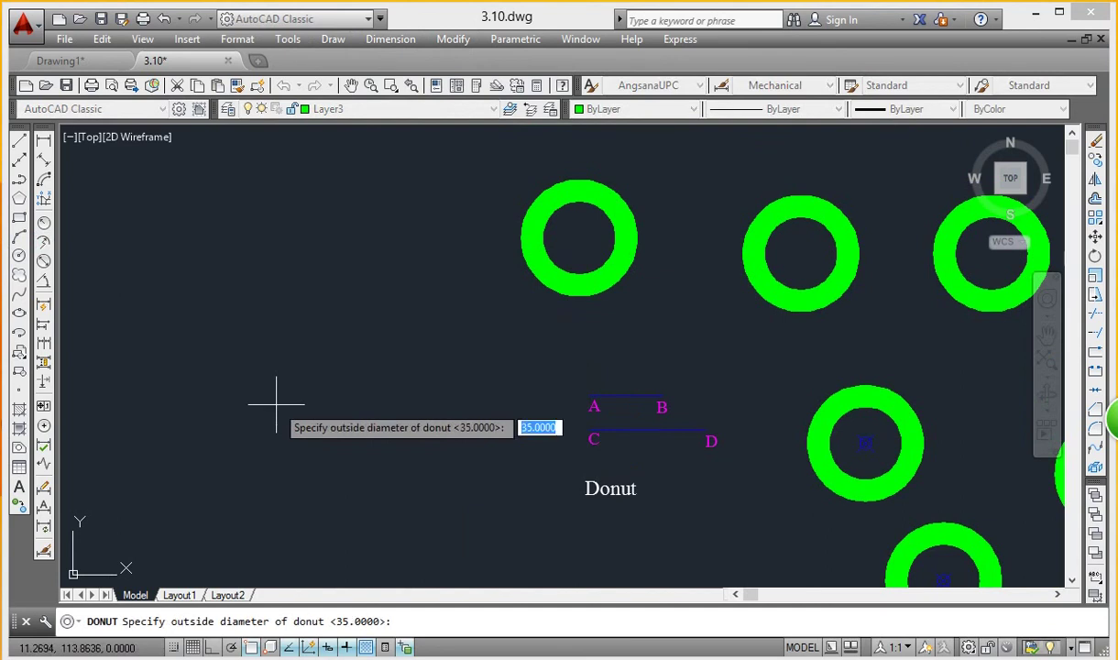
{"action": "type", "text": "30"}
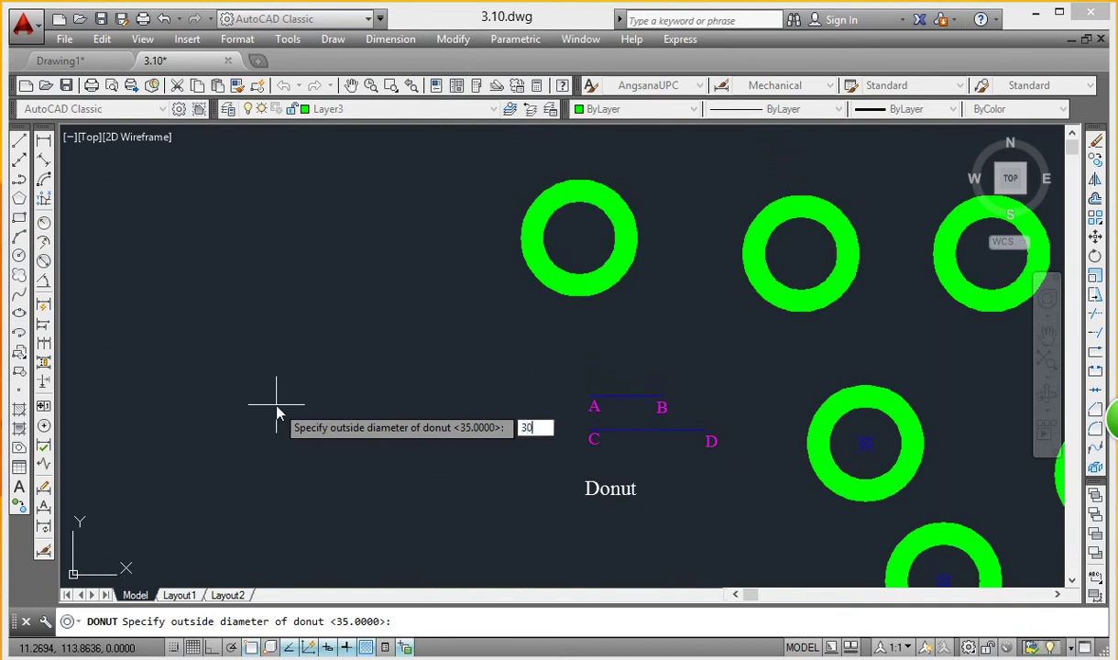
{"action": "key", "text": "Return"}
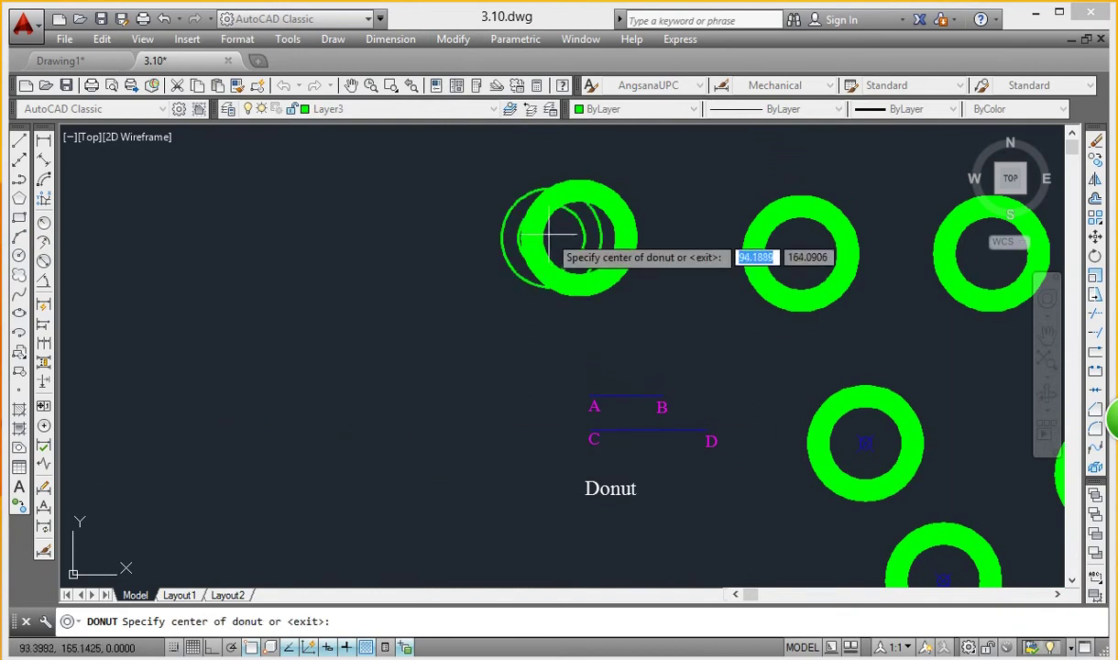
Step: Place three donuts on the drawing's left side and end the command
{"action": "left_click", "coordinate": [327, 238]}
{"action": "left_click", "coordinate": [327, 388]}
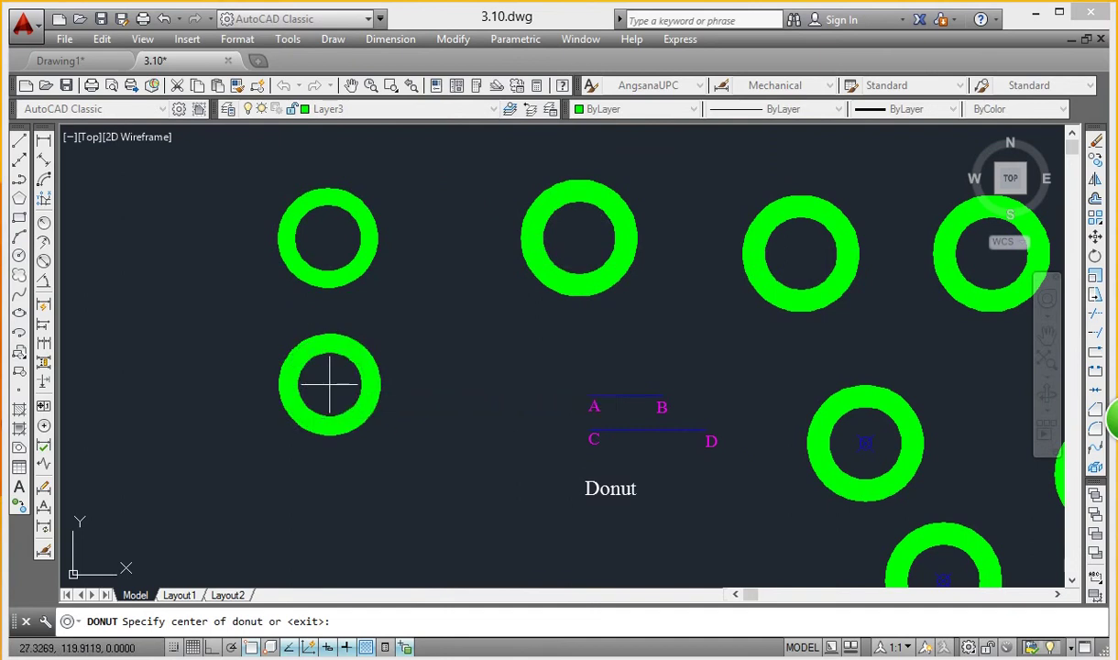
{"action": "left_click", "coordinate": [172, 407]}
{"action": "key", "text": "Return"}
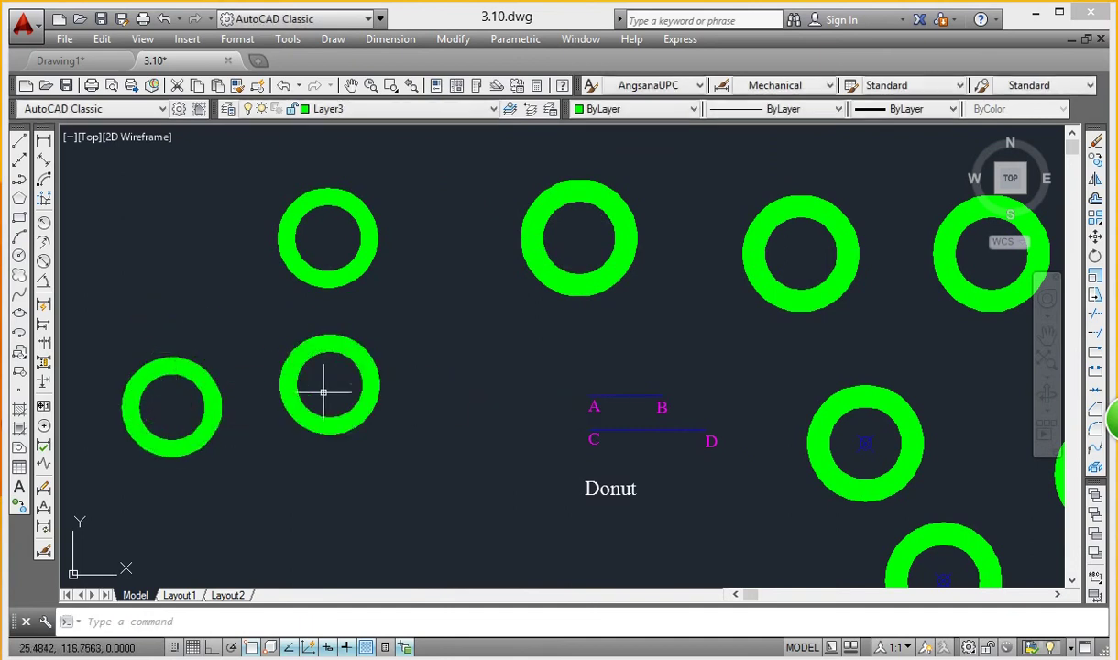
{"action": "scroll", "coordinate": [325, 387], "scroll_direction": "down", "scroll_amount": 5}
{"action": "mouse_move", "coordinate": [474, 395]}
{"action": "middle_mouse_down"}
{"action": "mouse_move", "coordinate": [545, 333]}
{"action": "mouse_move", "coordinate": [517, 351]}
{"action": "middle_mouse_up"}
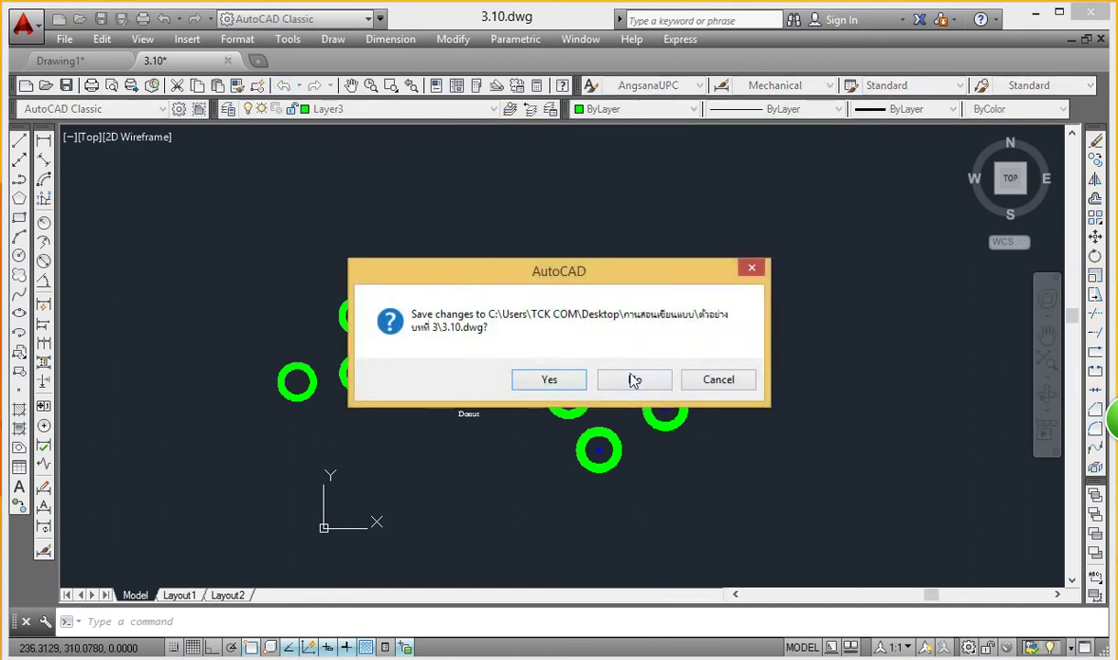
Step: Discard the changes to 3.10.dwg so only the blank Drawing1 remains open
{"action": "left_click", "coordinate": [633, 380]}
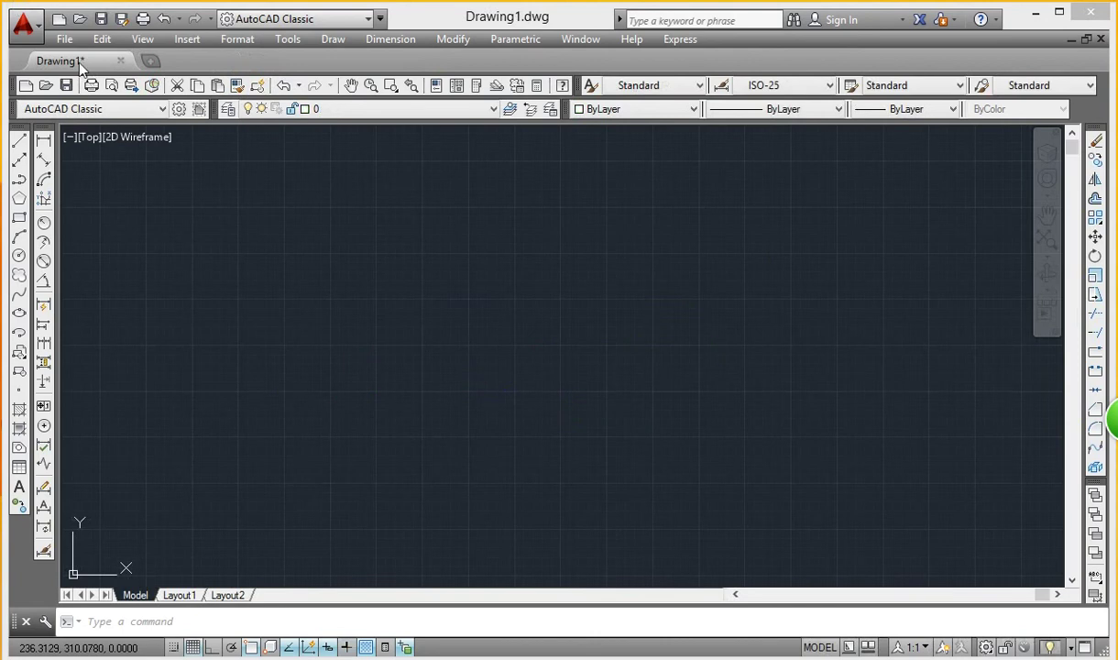
Step: Open the 3.11.dwg sample drawing and pan to centre the Spline Fit grid
{"action": "left_click", "coordinate": [65, 41]}
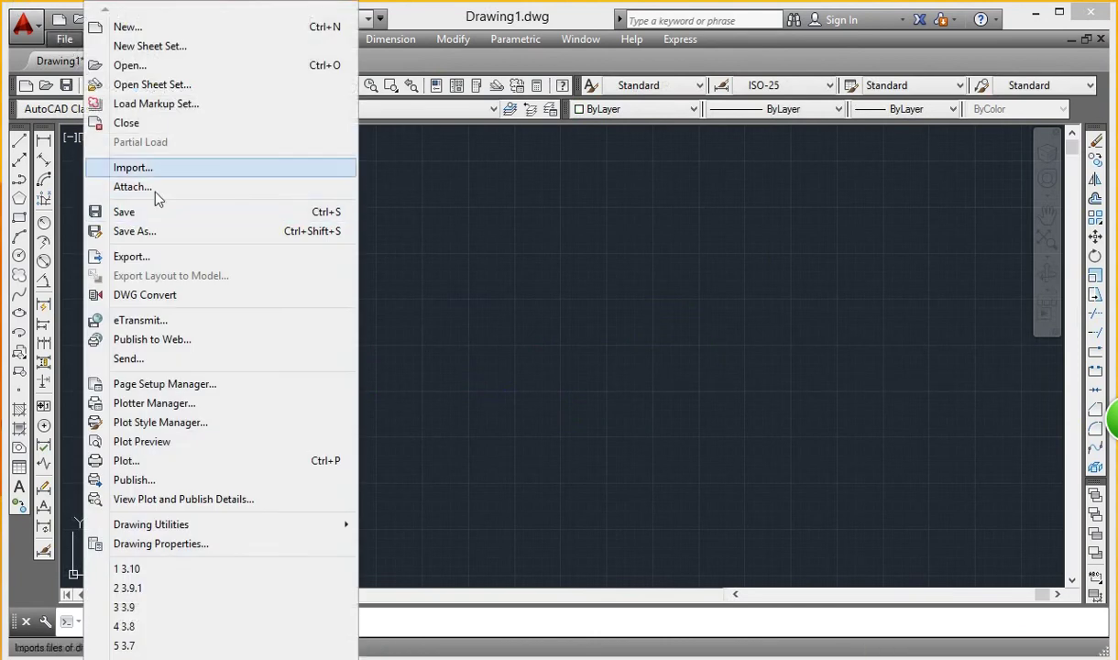
{"action": "left_click", "coordinate": [138, 65]}
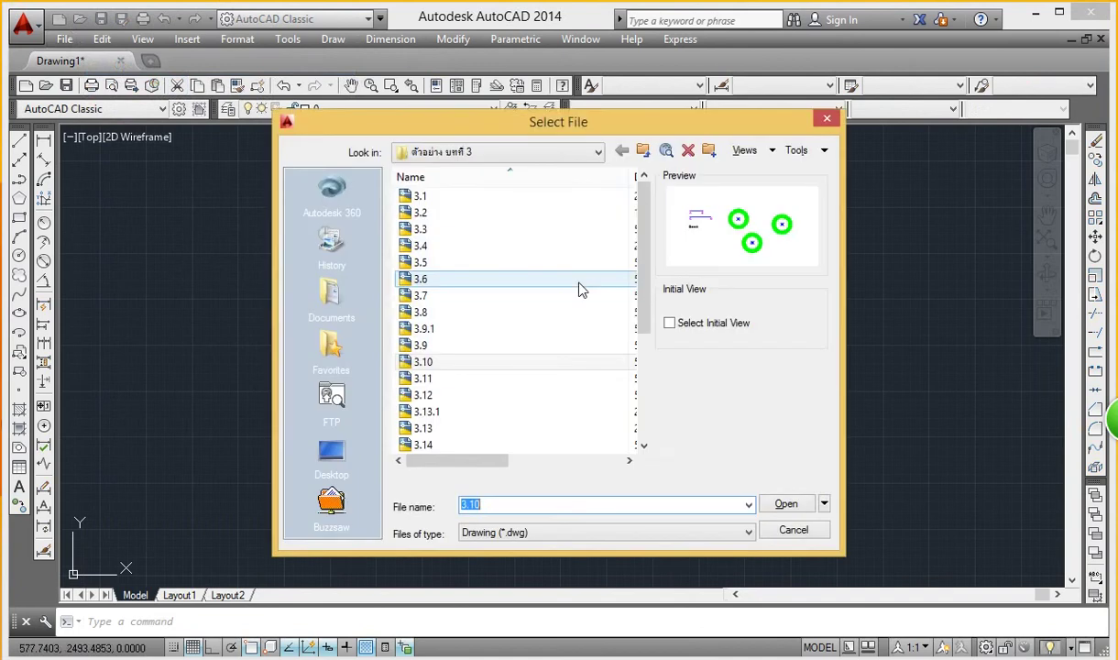
{"action": "left_click", "coordinate": [467, 383]}
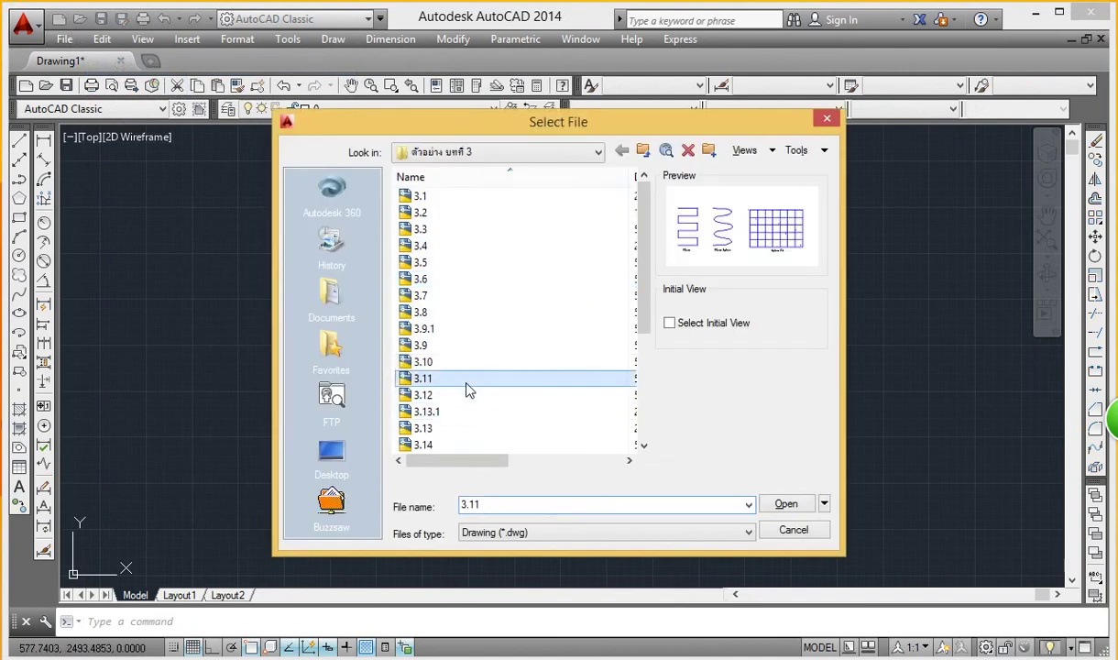
{"action": "left_click", "coordinate": [787, 505]}
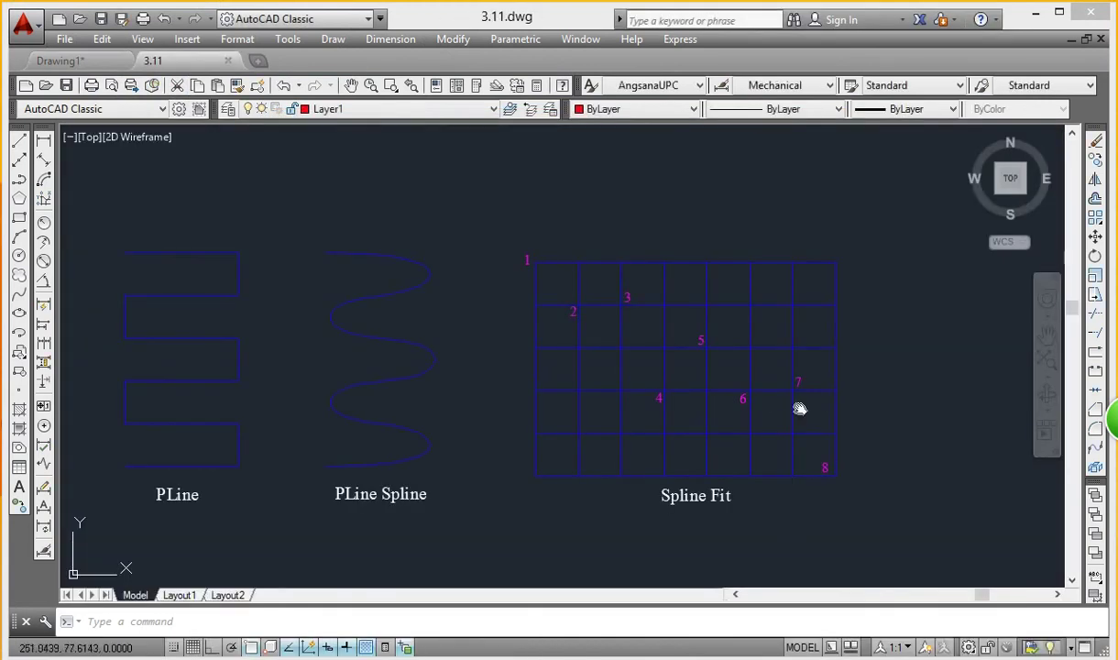
{"action": "middle_click_drag", "start_coordinate": [799, 409], "coordinate": [712, 402]}
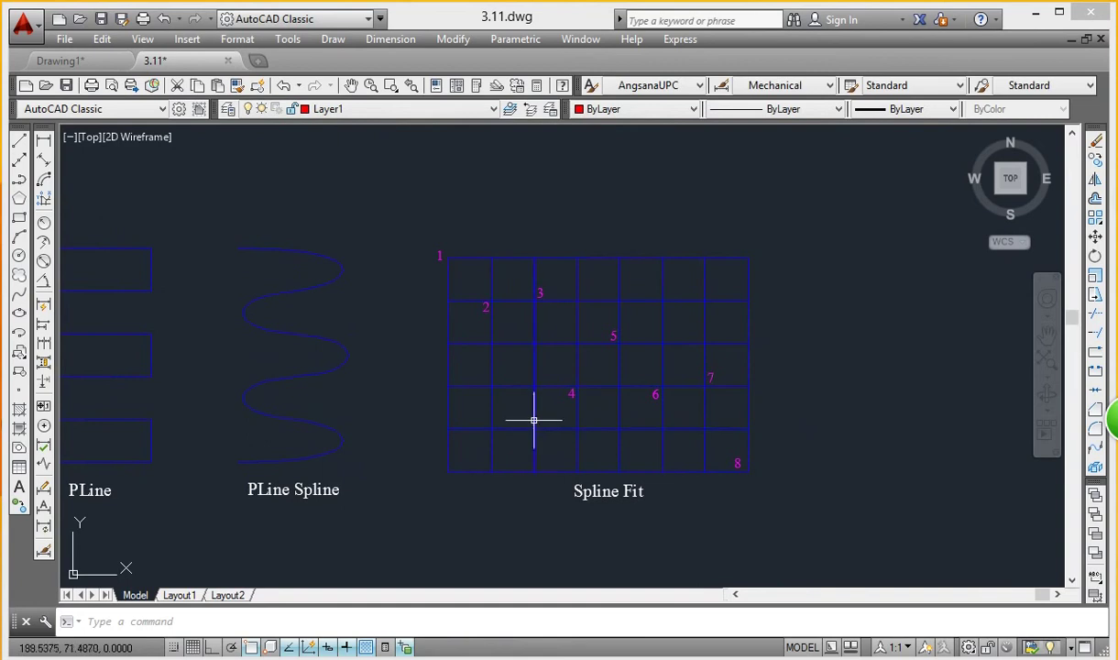
{"action": "left_click", "coordinate": [330, 41]}
{"action": "mouse_move", "coordinate": [385, 328]}
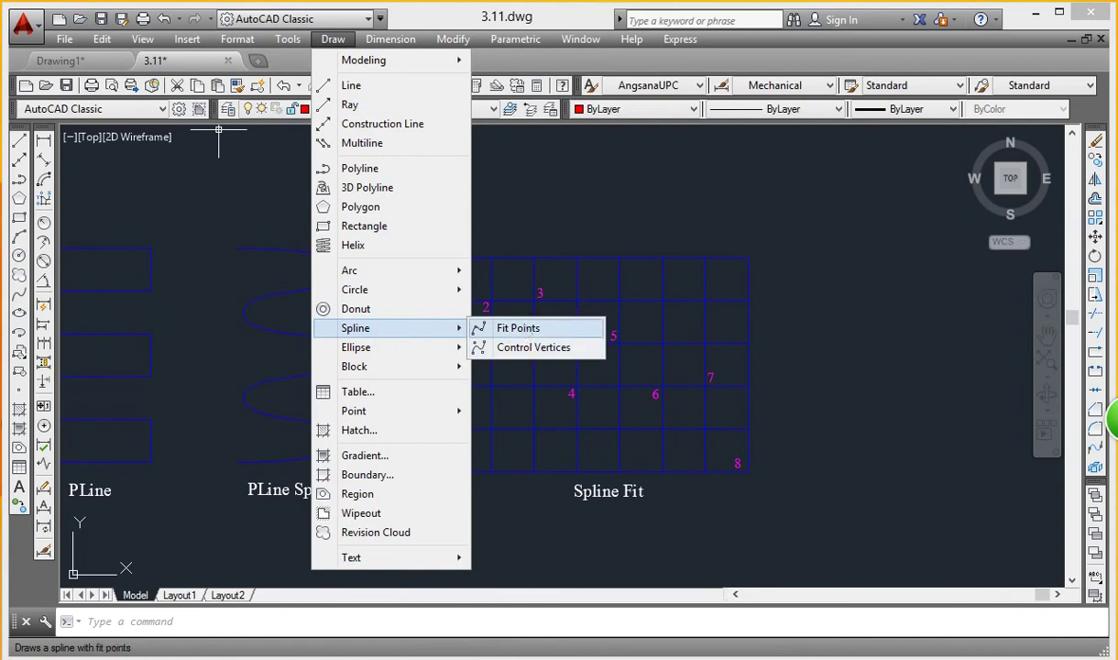
Step: Draw a red fit-point spline through Spline Fit grid points 1 to 8 and end it
{"action": "left_click", "coordinate": [519, 327]}
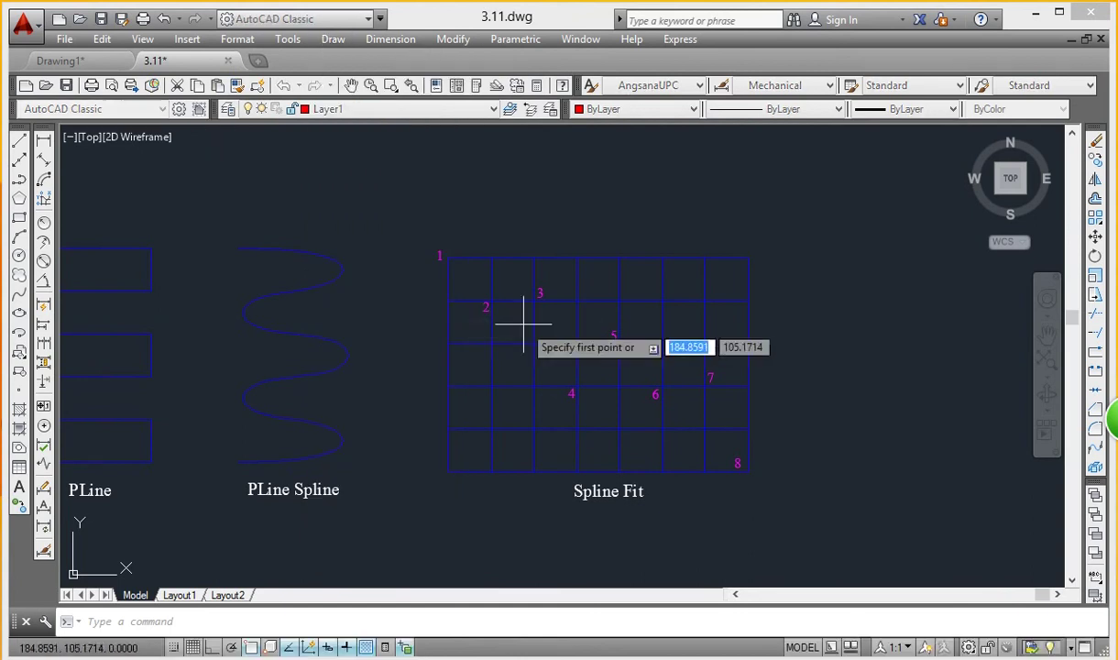
{"action": "left_click", "coordinate": [449, 258]}
{"action": "left_click", "coordinate": [491, 301]}
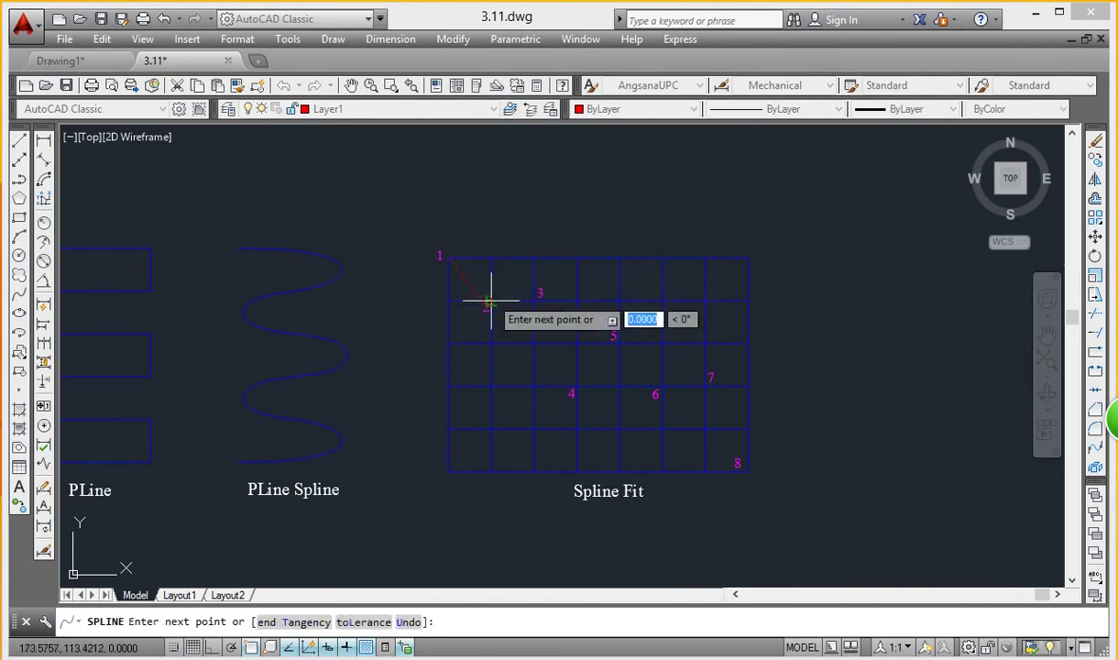
{"action": "left_click", "coordinate": [534, 300]}
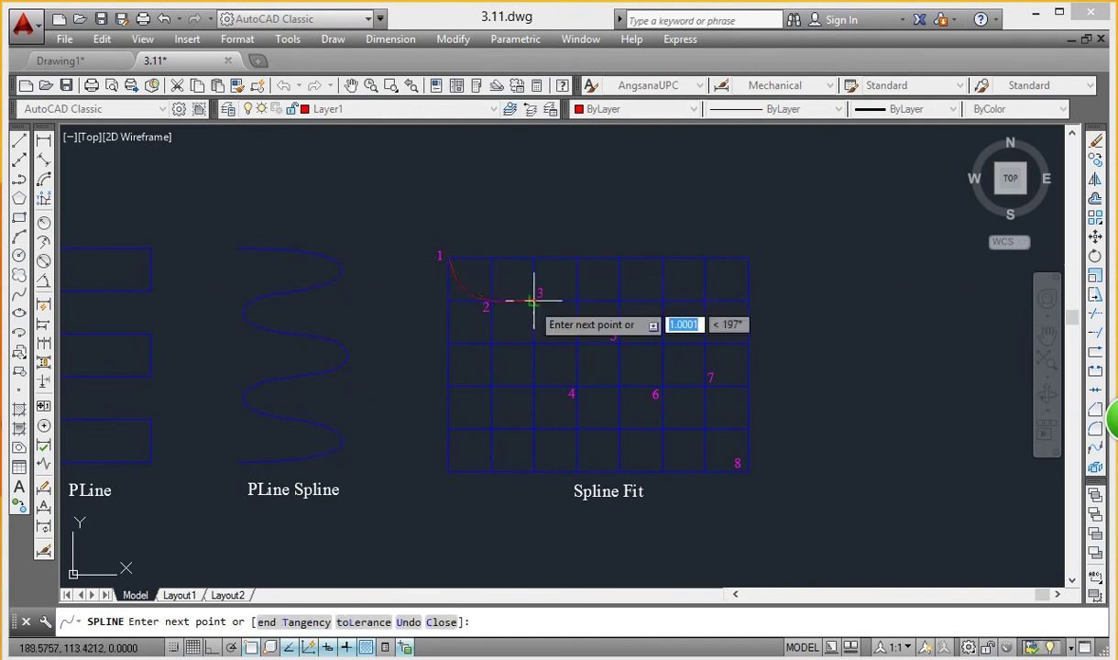
{"action": "left_click", "coordinate": [577, 386]}
{"action": "left_click", "coordinate": [619, 343]}
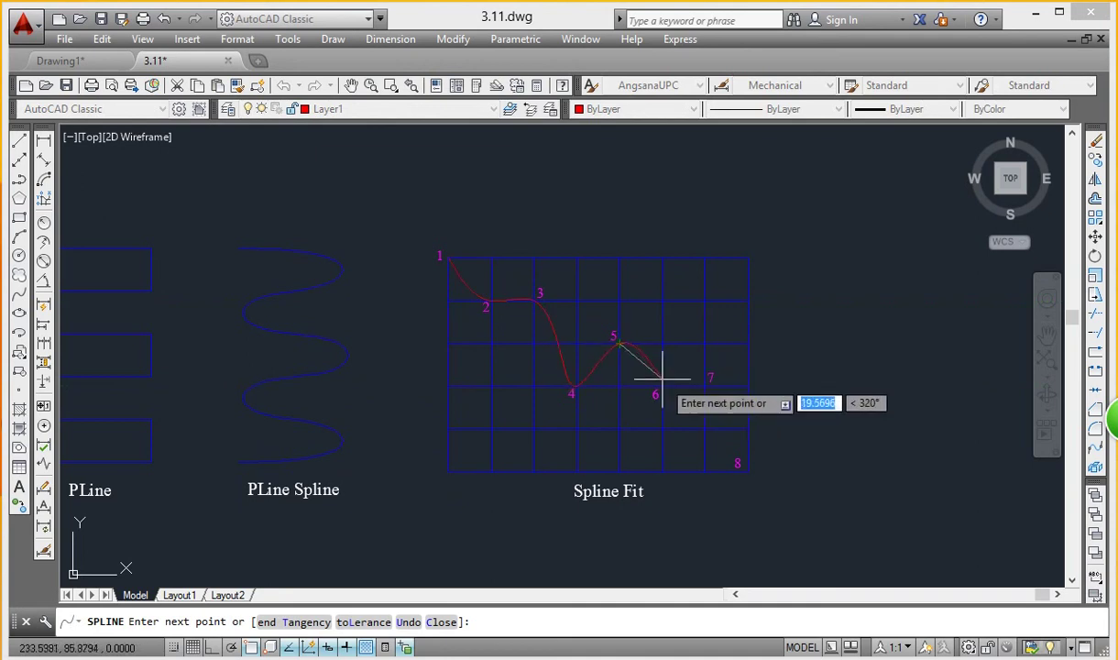
{"action": "left_click", "coordinate": [662, 386]}
{"action": "left_click", "coordinate": [706, 386]}
{"action": "left_click", "coordinate": [747, 466]}
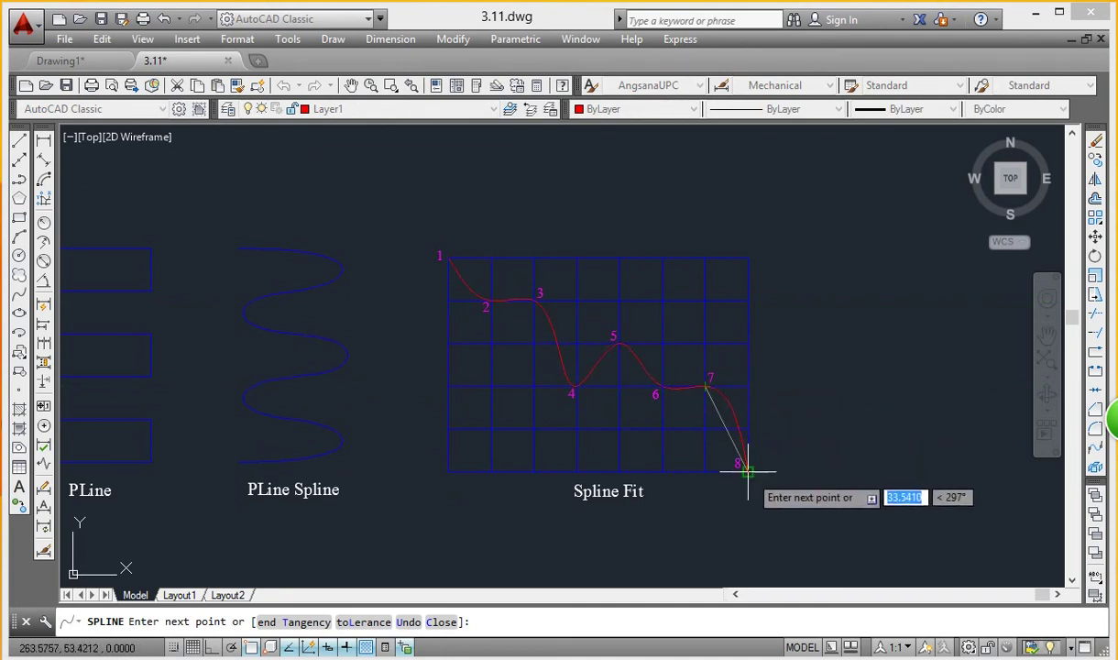
{"action": "right_click", "coordinate": [855, 386]}
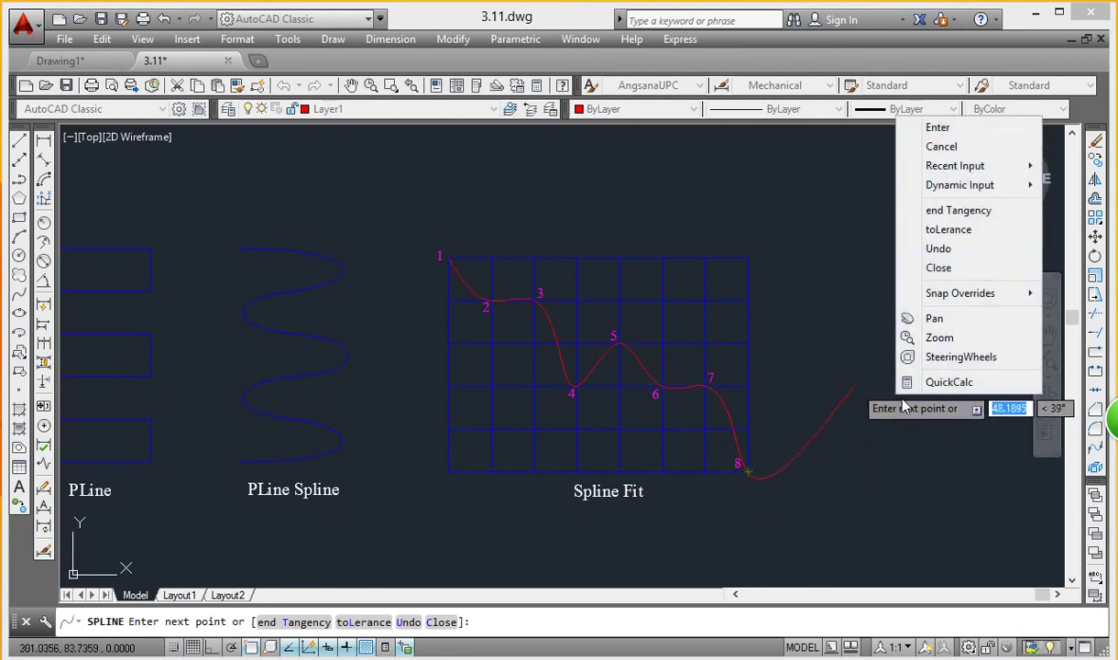
{"action": "left_click", "coordinate": [936, 127]}
{"action": "middle_click_drag", "start_coordinate": [713, 410], "coordinate": [677, 411]}
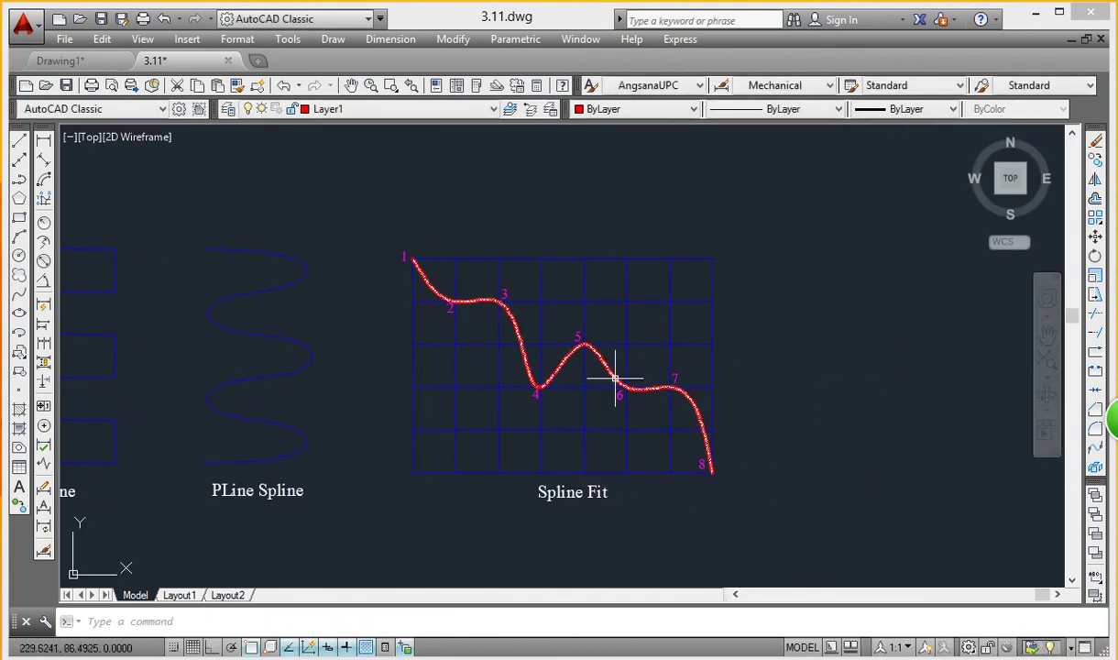
{"action": "left_click", "coordinate": [333, 40]}
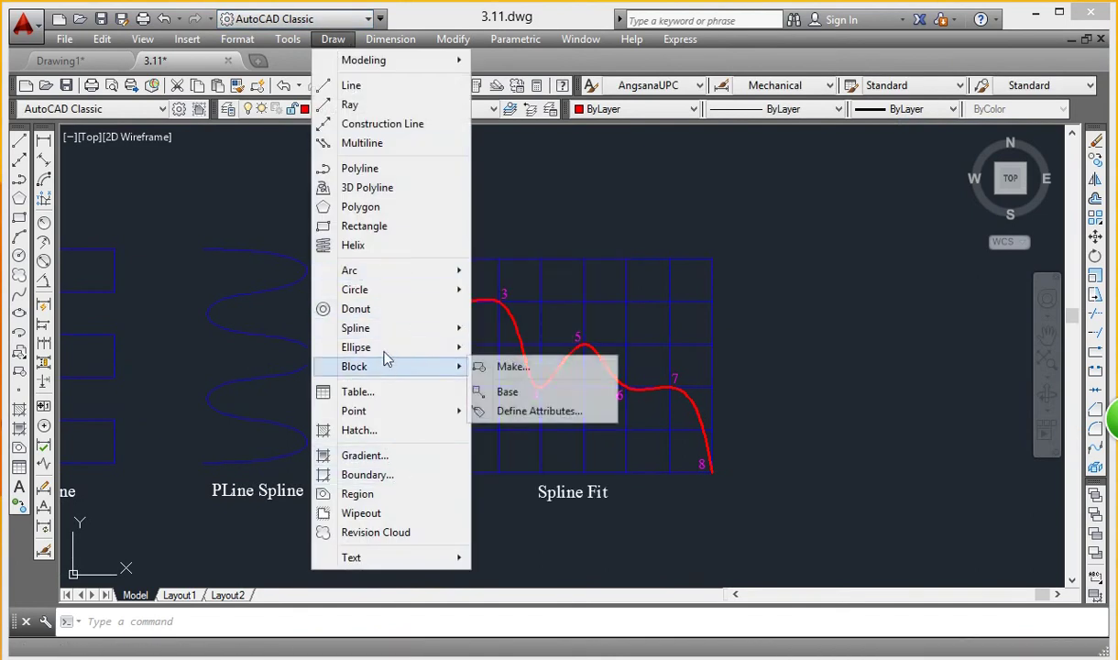
{"action": "mouse_move", "coordinate": [355, 328]}
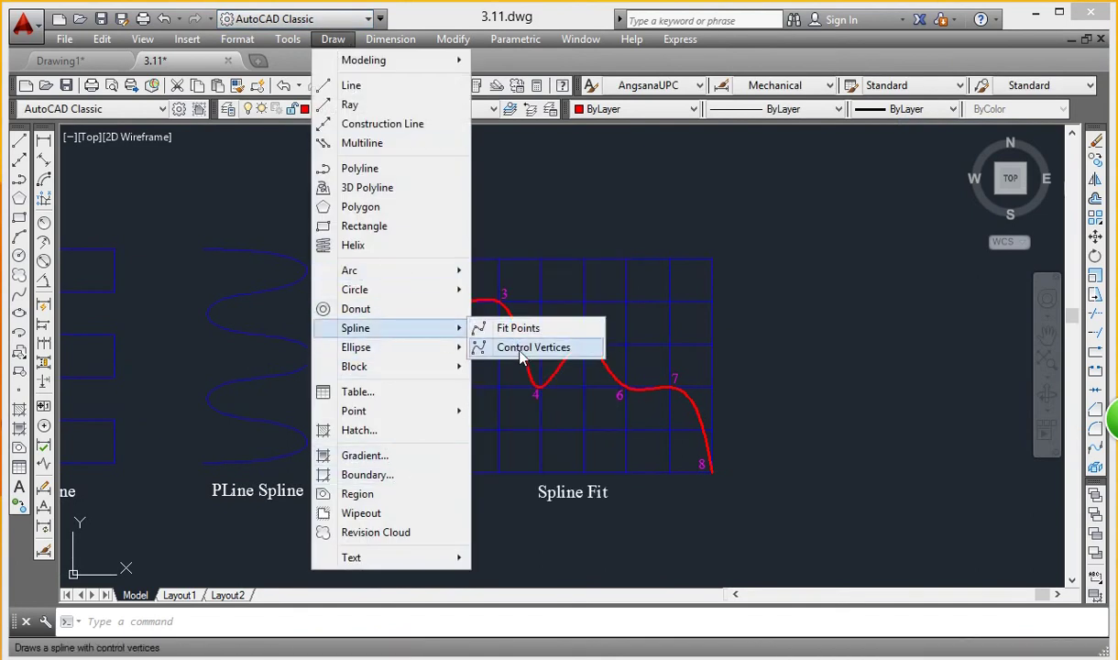
Step: Draw a control-vertex spline using Spline Fit points 1 through 8 as its vertices
{"action": "left_click", "coordinate": [521, 350]}
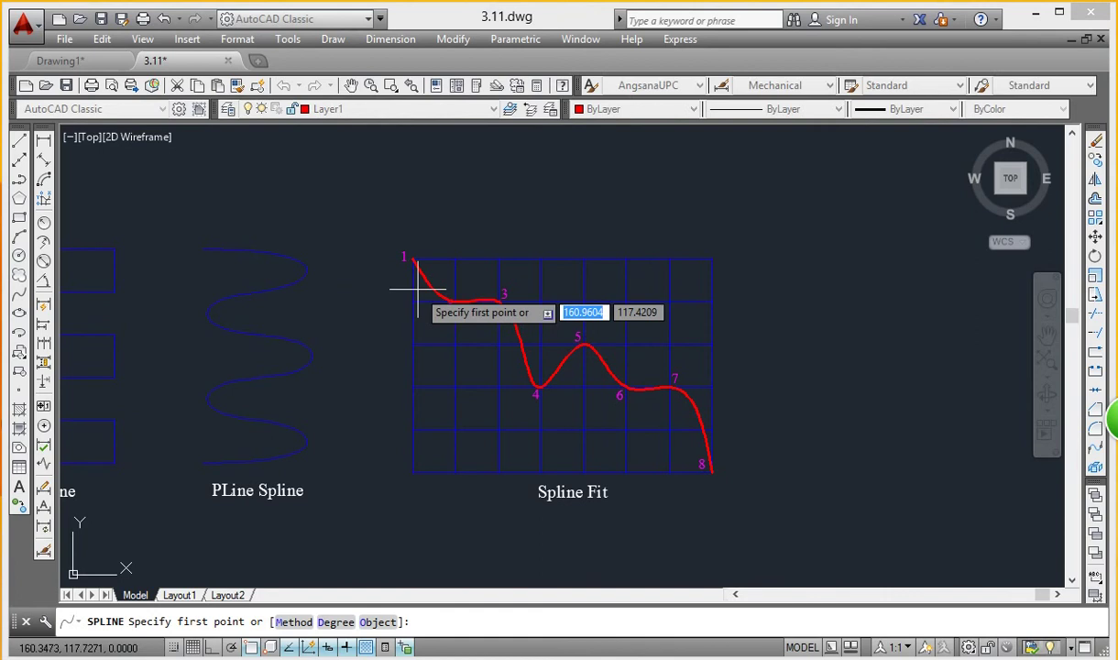
{"action": "scroll", "coordinate": [465, 245], "scroll_direction": "up", "scroll_amount": 2}
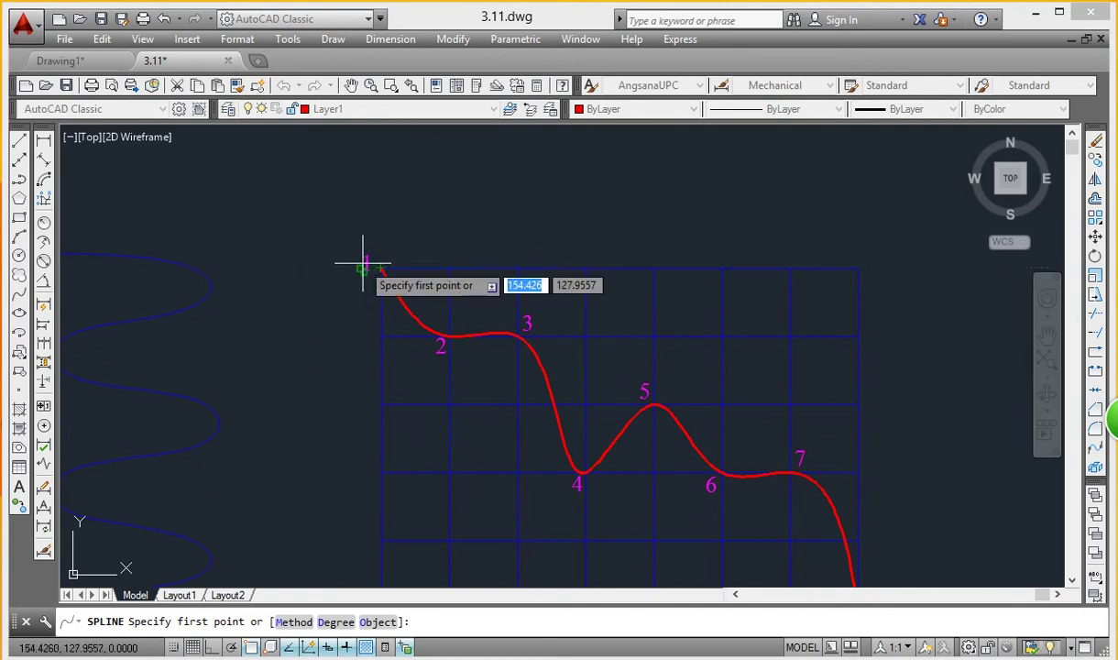
{"action": "left_click", "coordinate": [381, 270]}
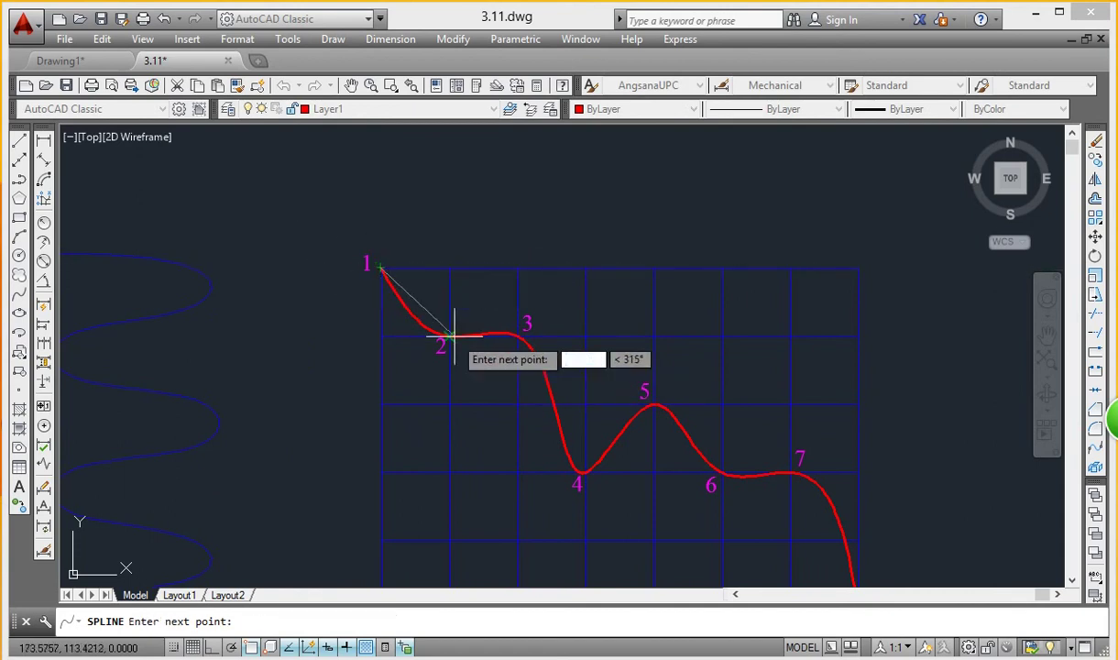
{"action": "left_click", "coordinate": [450, 337]}
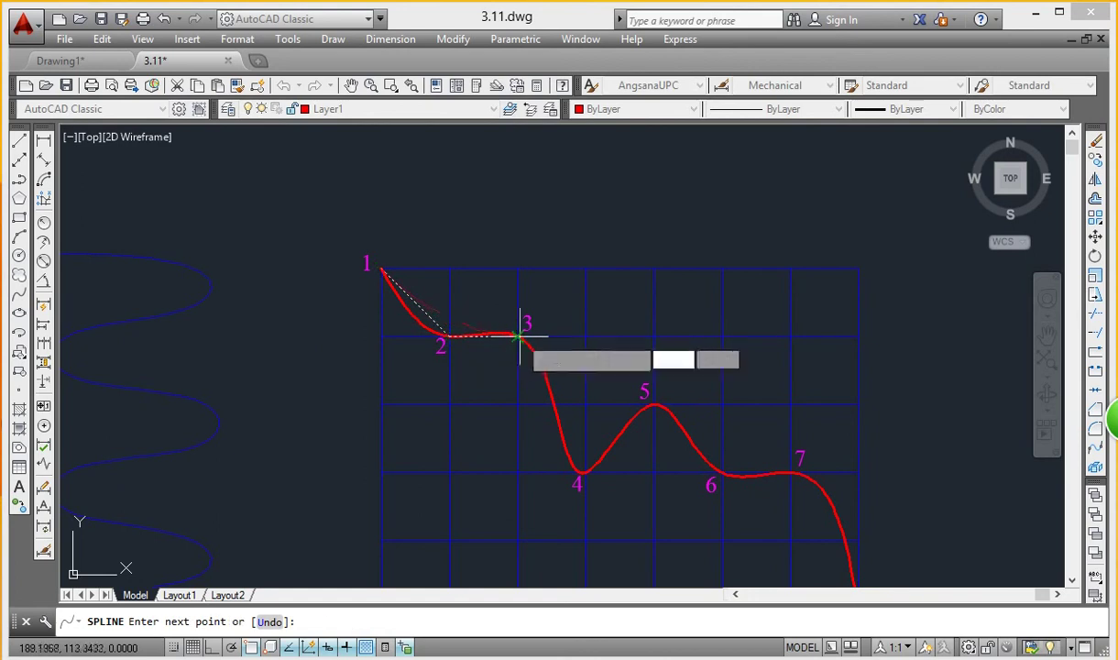
{"action": "left_click", "coordinate": [518, 337]}
{"action": "left_click", "coordinate": [584, 472]}
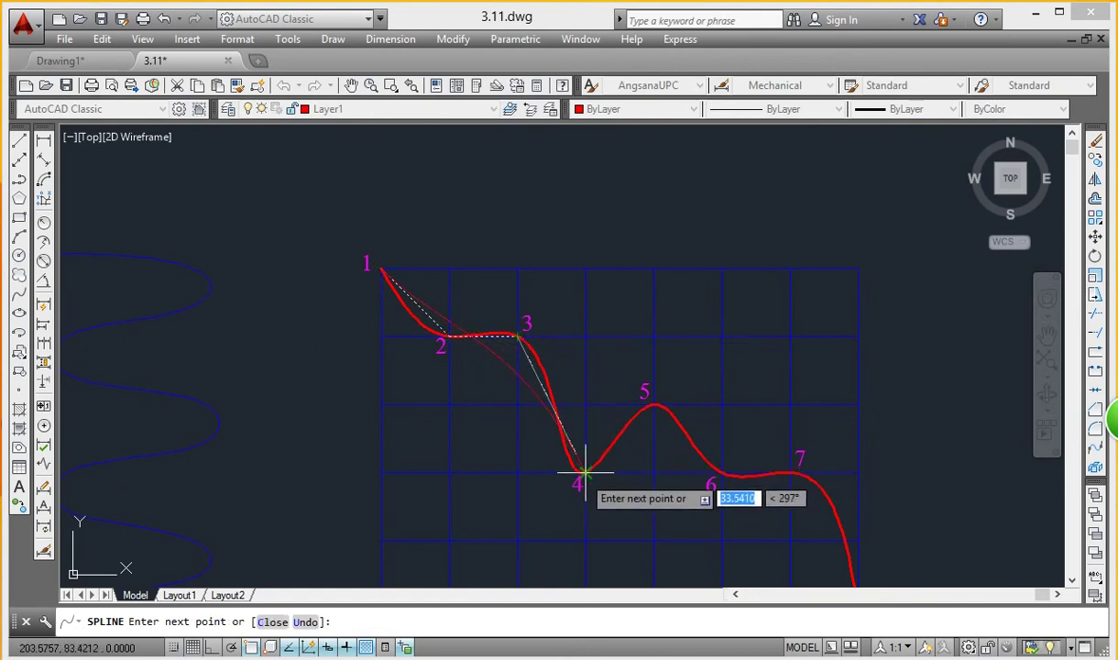
{"action": "left_click", "coordinate": [654, 405]}
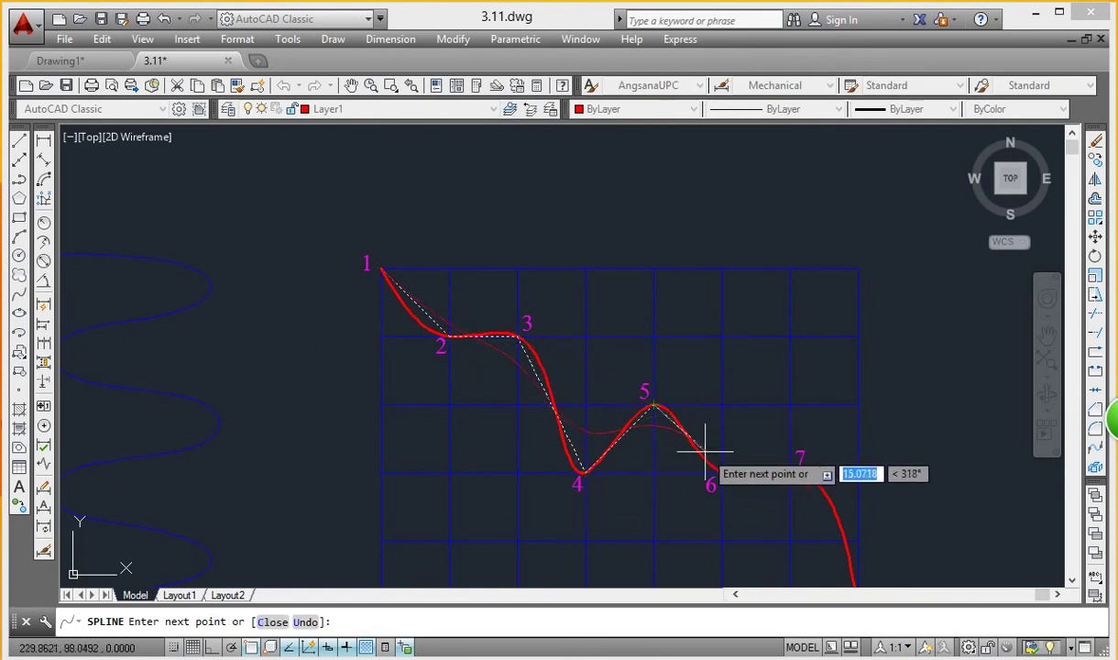
{"action": "left_click", "coordinate": [721, 473]}
{"action": "left_click", "coordinate": [791, 471]}
{"action": "scroll", "coordinate": [789, 468], "scroll_direction": "down", "scroll_amount": 3}
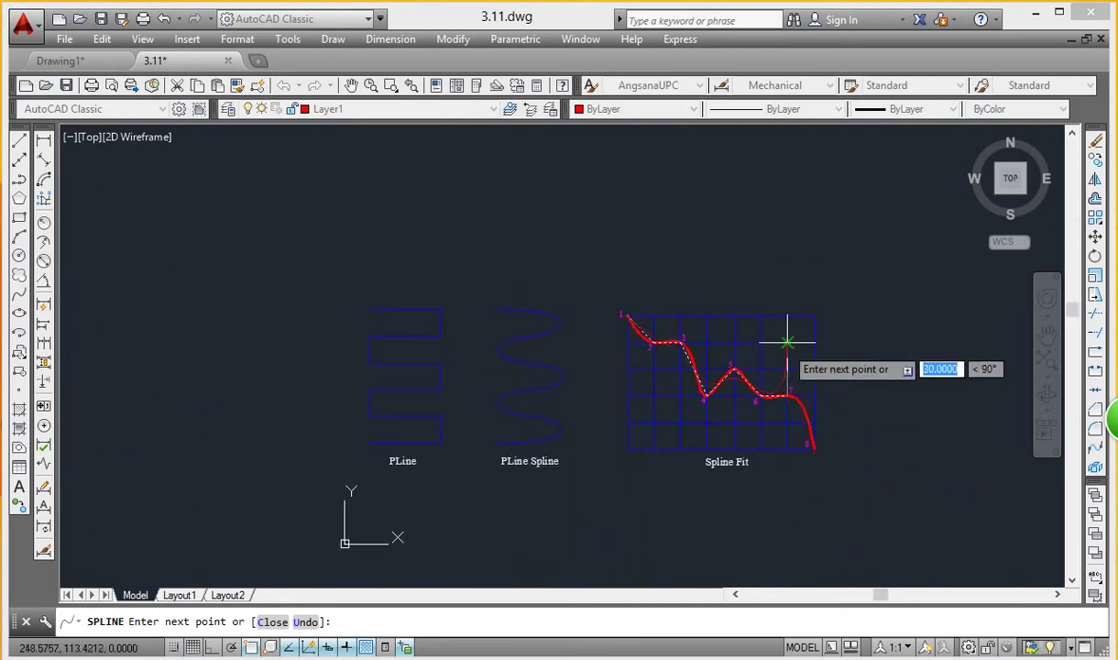
{"action": "left_click", "coordinate": [811, 446]}
{"action": "right_click", "coordinate": [859, 347]}
{"action": "left_click", "coordinate": [896, 359]}
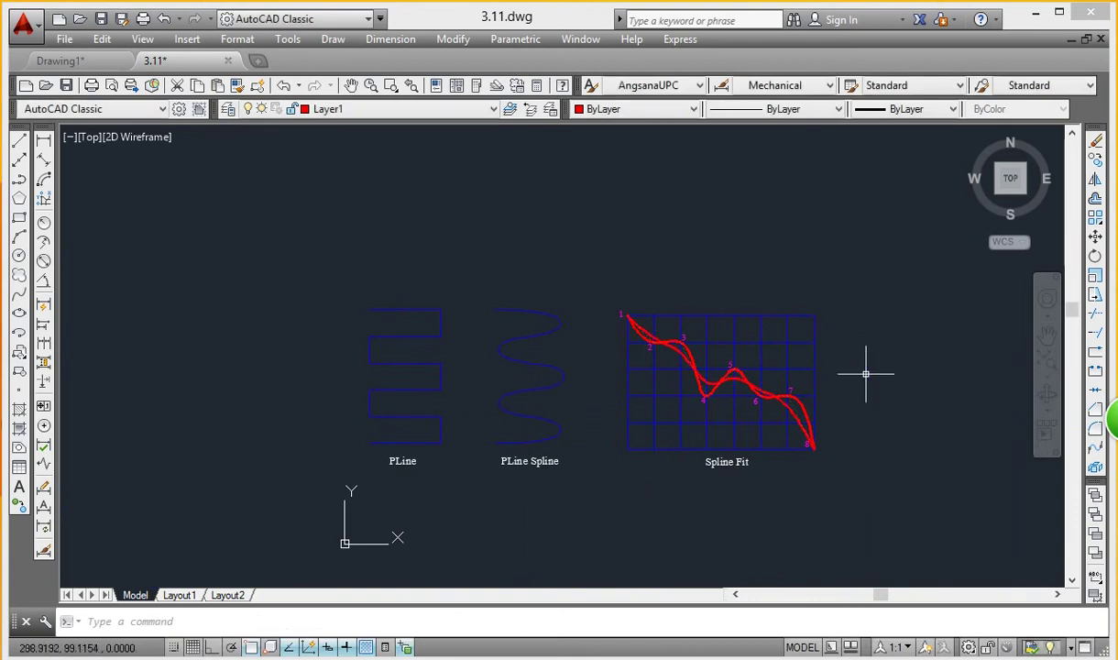
Step: Zoom in and out to compare the new spline with the sample curve
{"action": "scroll", "coordinate": [804, 400], "scroll_direction": "up", "scroll_amount": 5}
{"action": "scroll", "coordinate": [644, 332], "scroll_direction": "down", "scroll_amount": 3}
{"action": "scroll", "coordinate": [441, 280], "scroll_direction": "down", "scroll_amount": 2}
{"action": "scroll", "coordinate": [441, 280], "scroll_direction": "up", "scroll_amount": 5}
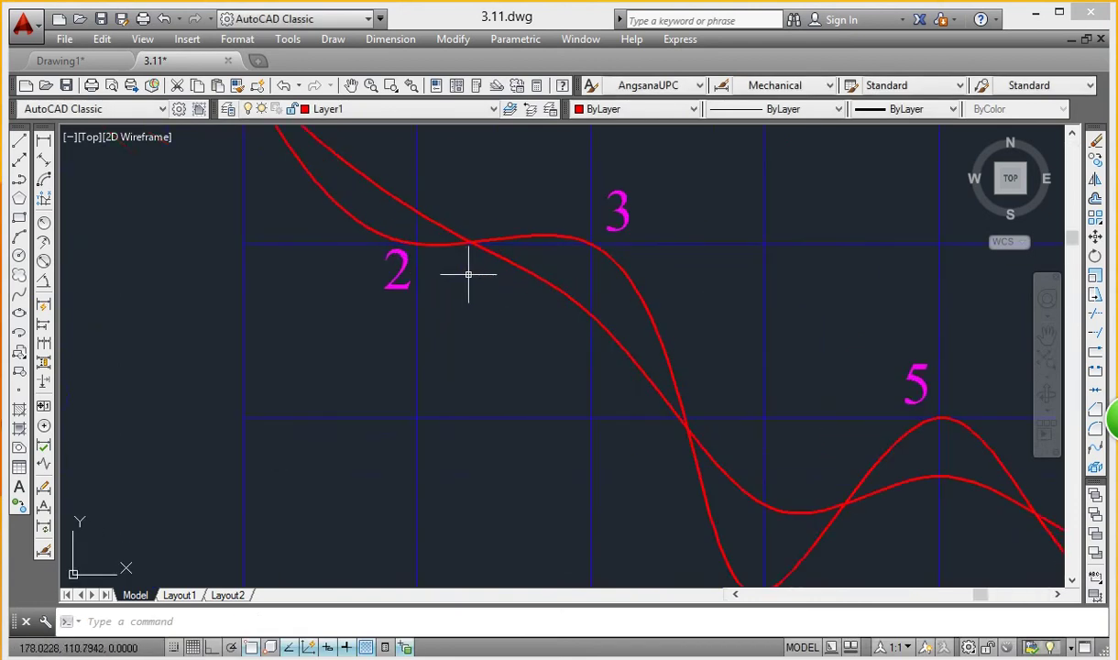
{"action": "scroll", "coordinate": [530, 287], "scroll_direction": "down", "scroll_amount": 4}
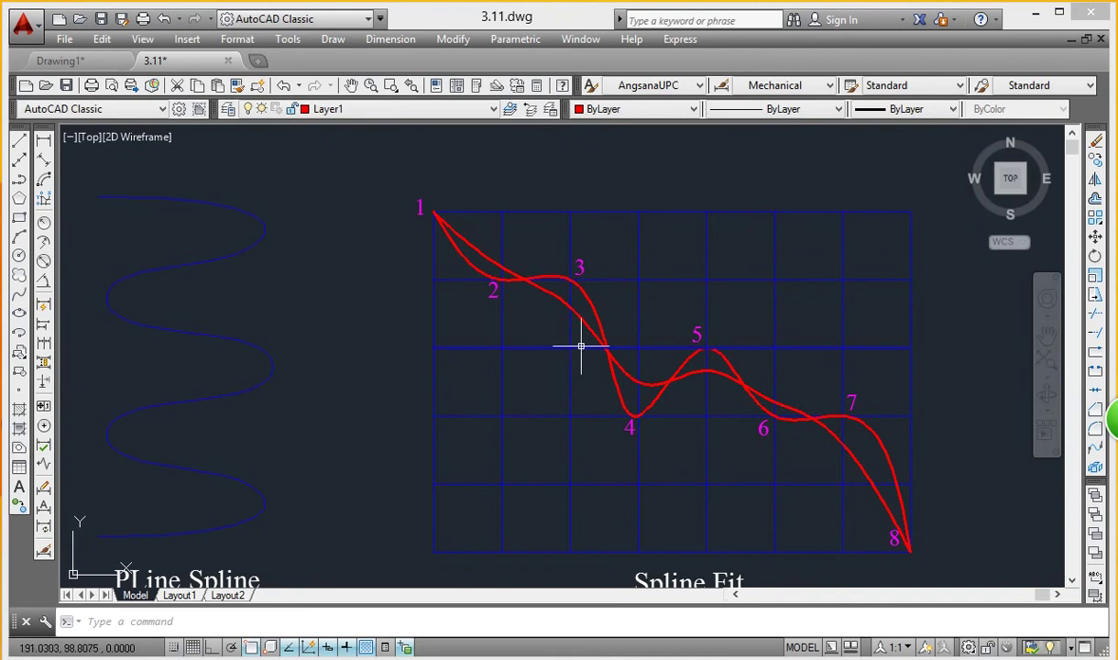
{"action": "scroll", "coordinate": [629, 337], "scroll_direction": "down", "scroll_amount": 5}
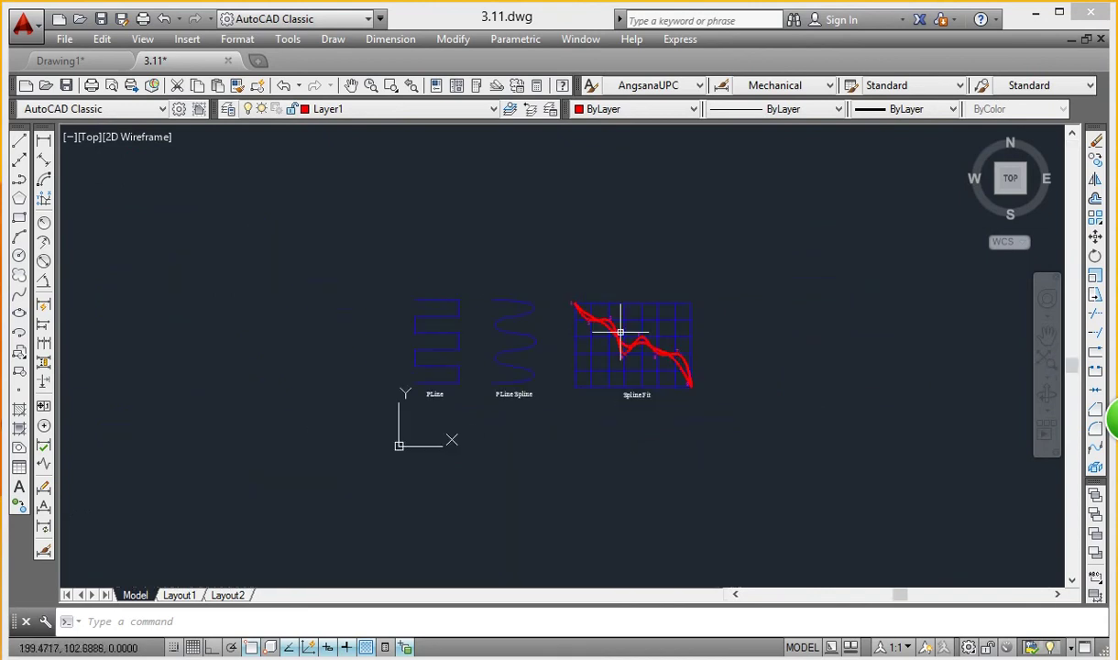
{"action": "scroll", "coordinate": [645, 338], "scroll_direction": "up", "scroll_amount": 4}
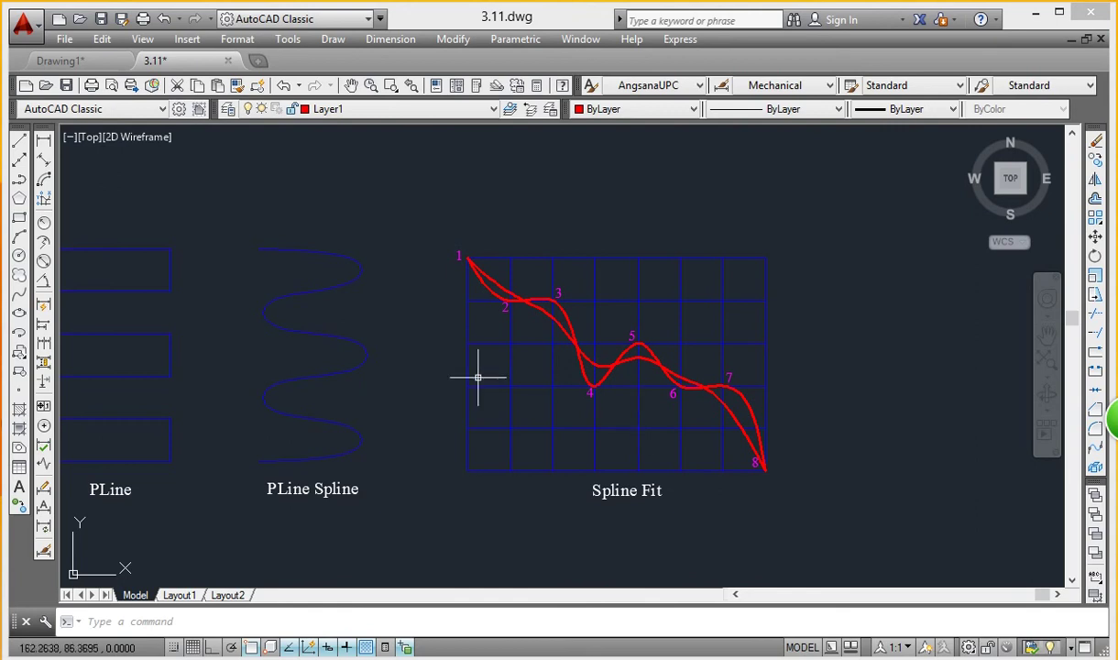
Step: Close 3.11.dwg without saving, then open the 3.12.dwg ellipse sample drawing
{"action": "left_click", "coordinate": [228, 61]}
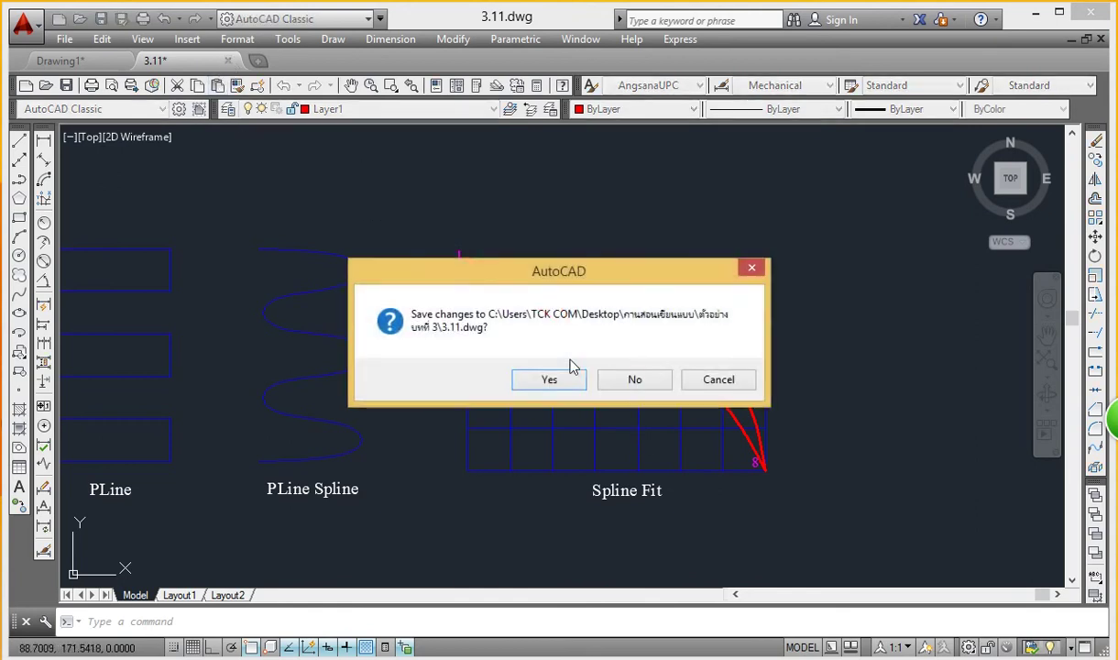
{"action": "left_click", "coordinate": [634, 380]}
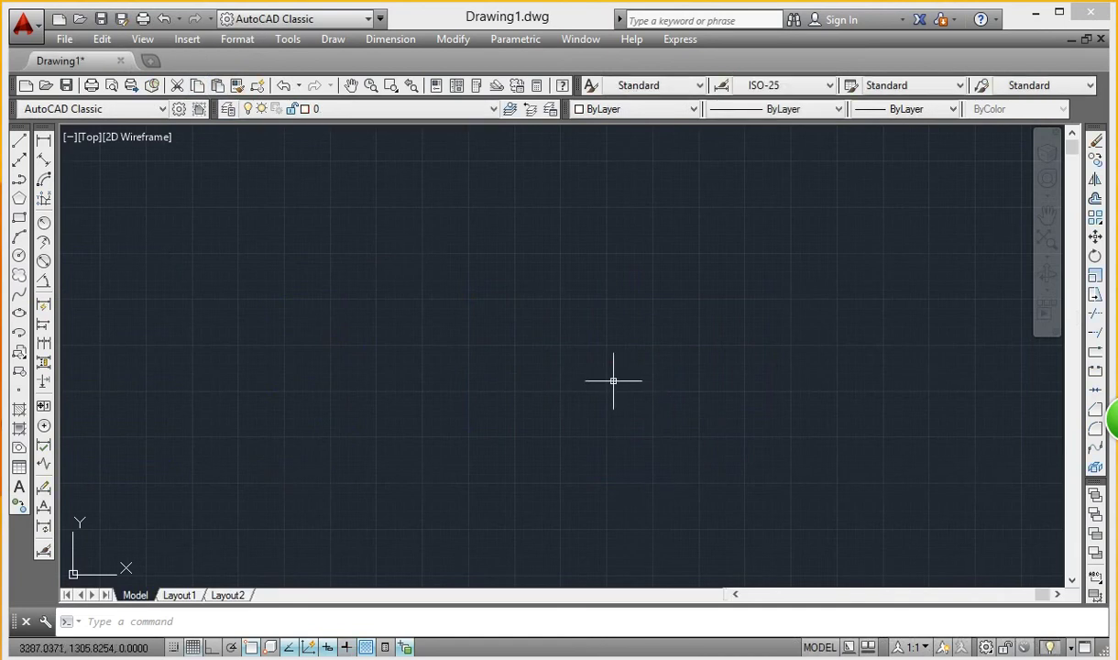
{"action": "left_click", "coordinate": [61, 41]}
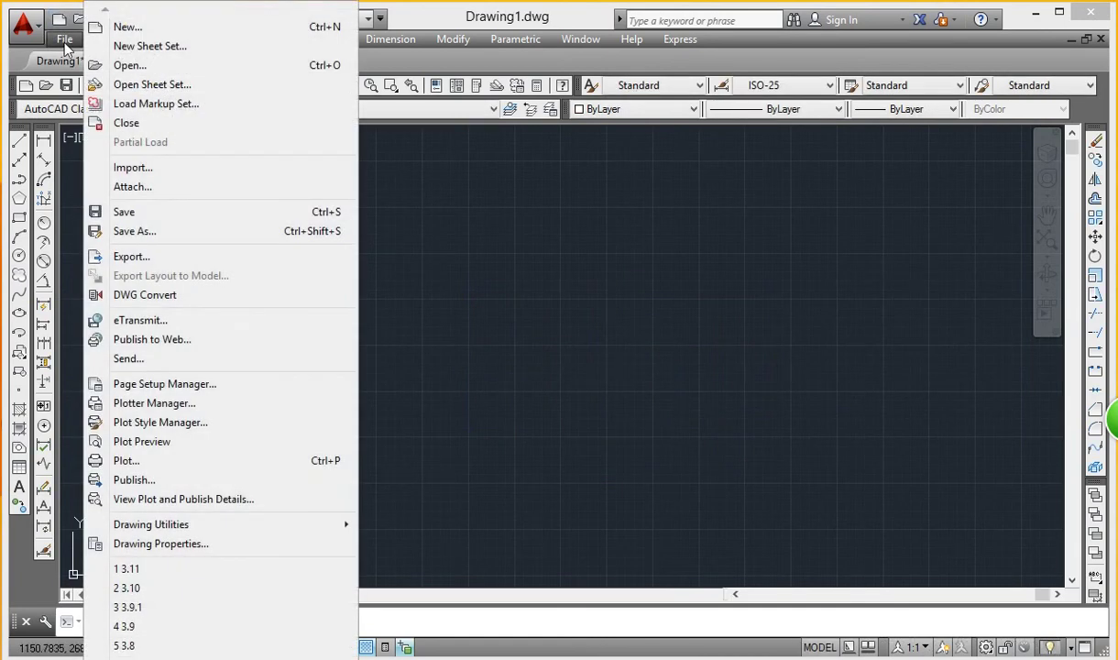
{"action": "left_click", "coordinate": [127, 65]}
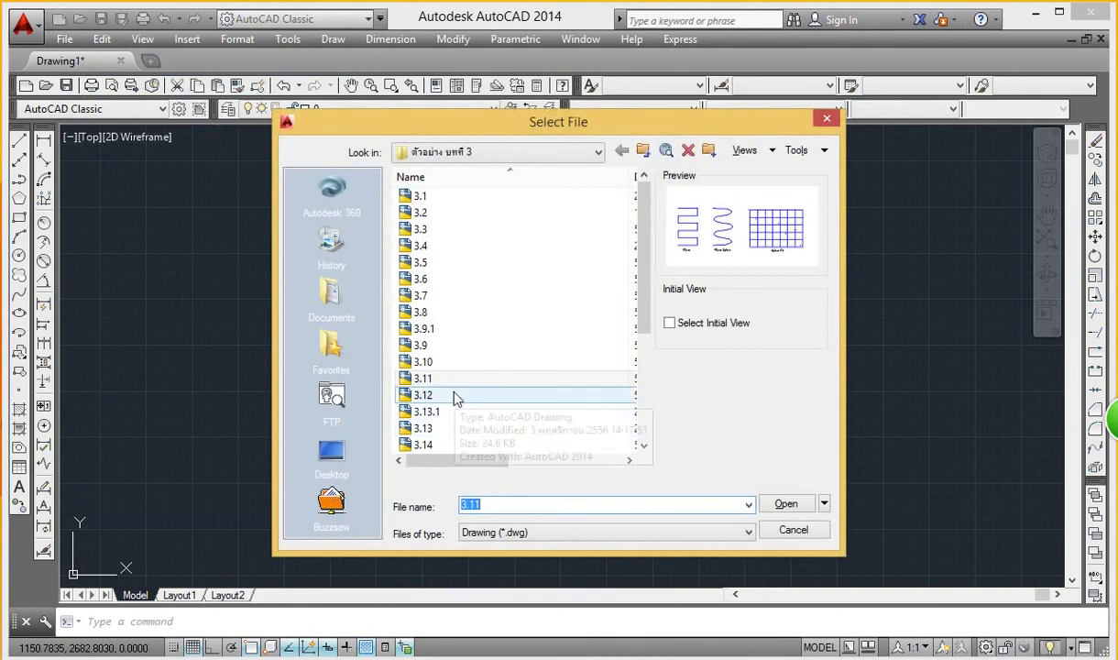
{"action": "left_click", "coordinate": [459, 395]}
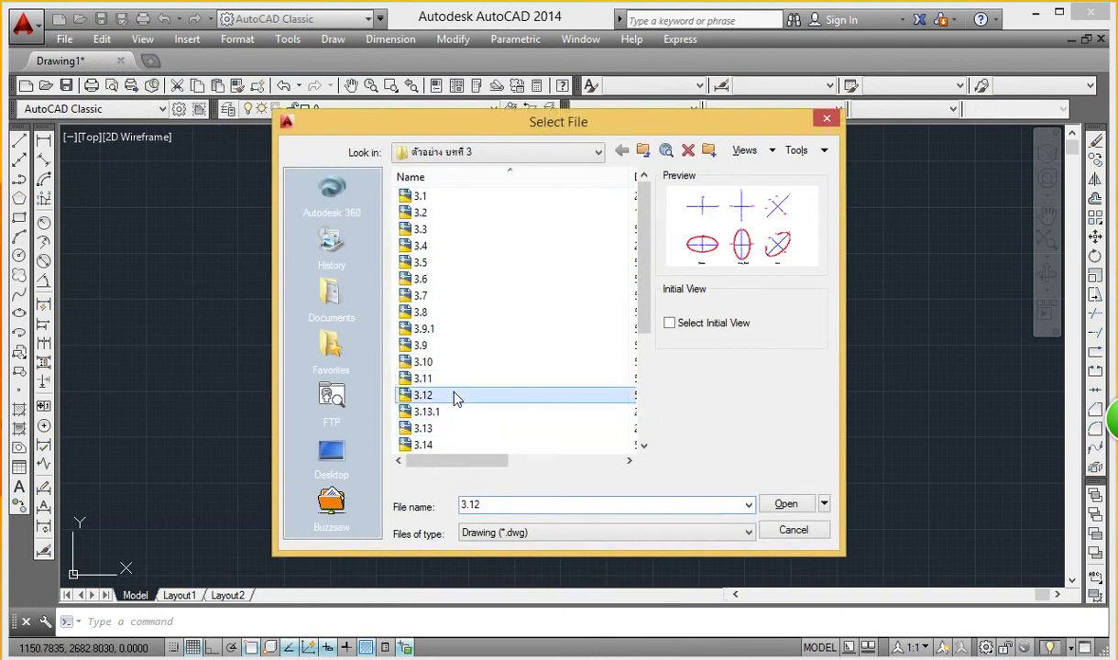
{"action": "left_click", "coordinate": [785, 505]}
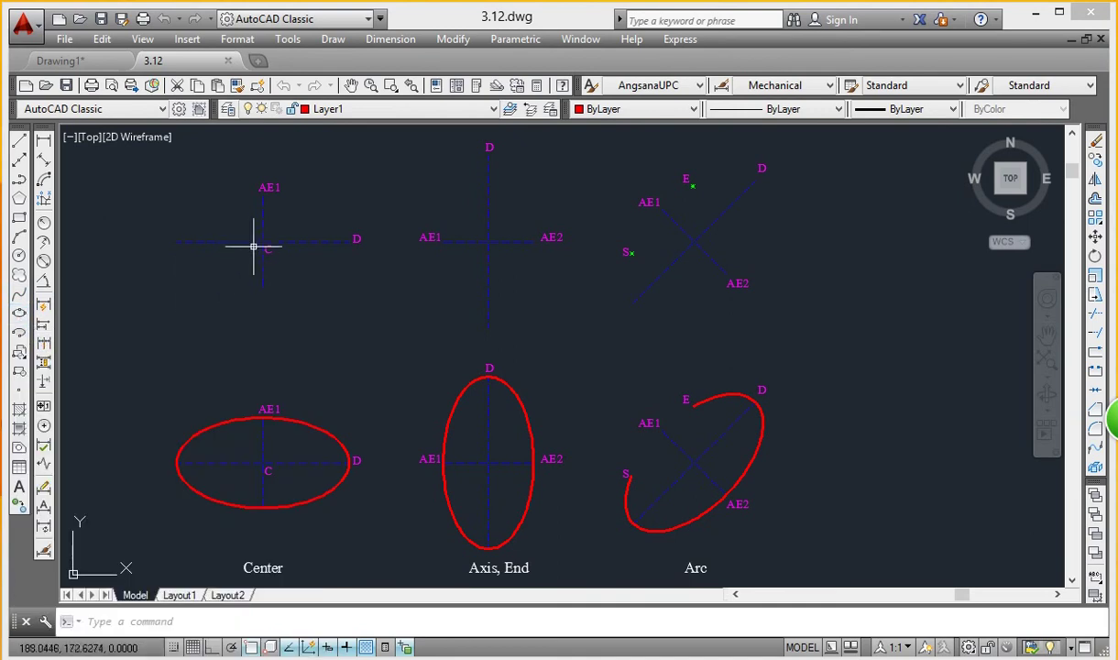
Step: Draw a center ellipse at C with one axis end at D and other axis reaching AE1
{"action": "left_click", "coordinate": [333, 39]}
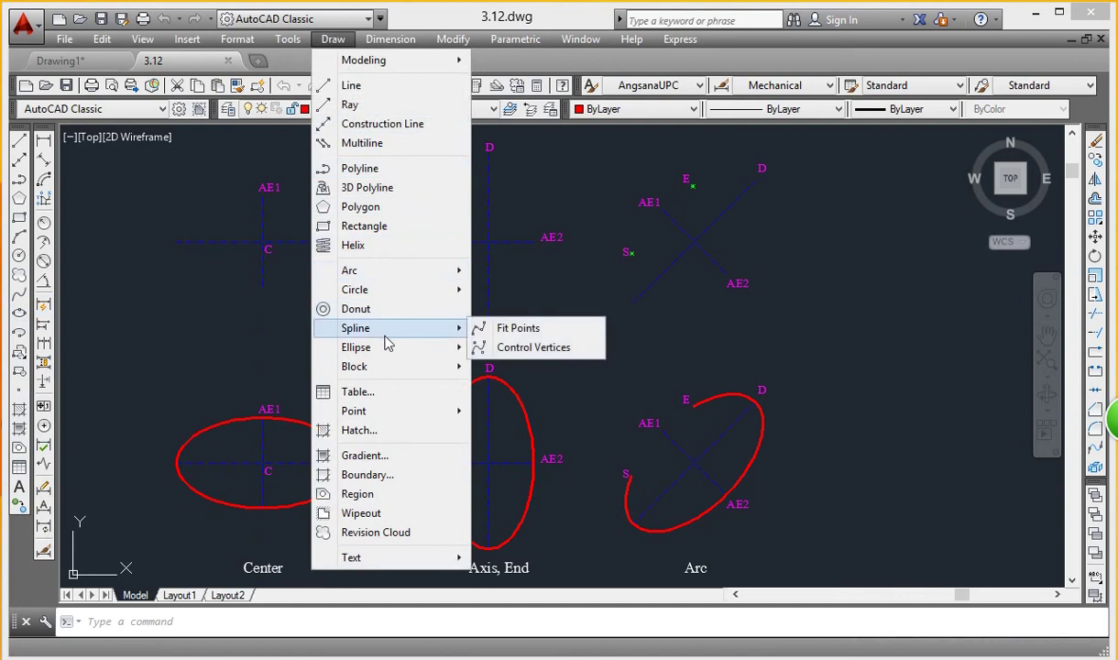
{"action": "mouse_move", "coordinate": [385, 347]}
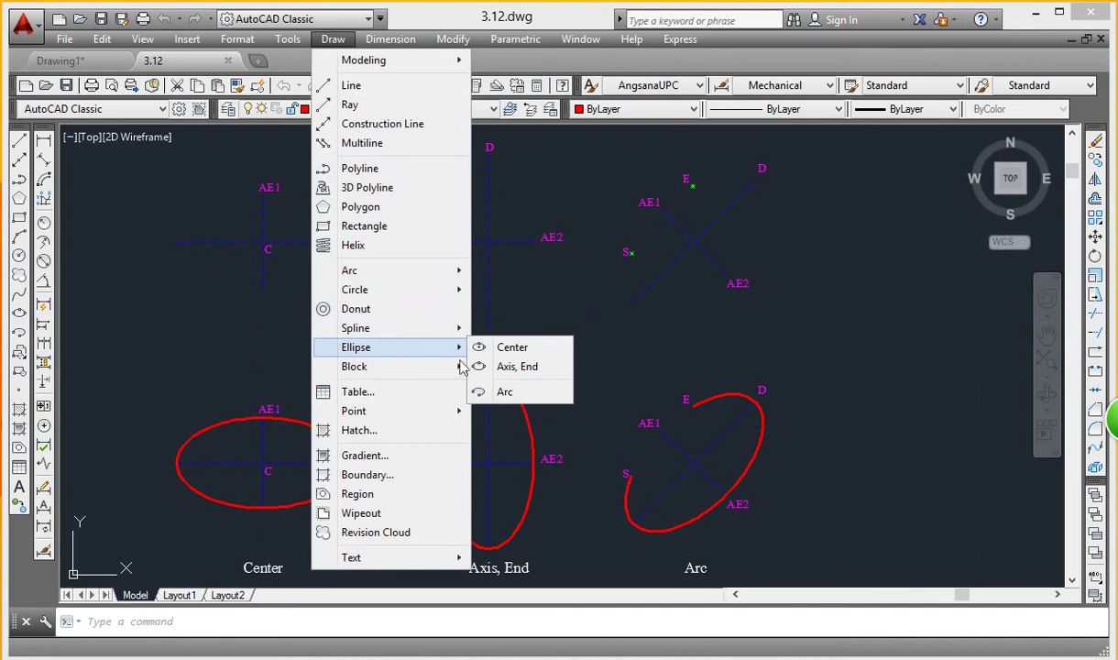
{"action": "left_click", "coordinate": [511, 349]}
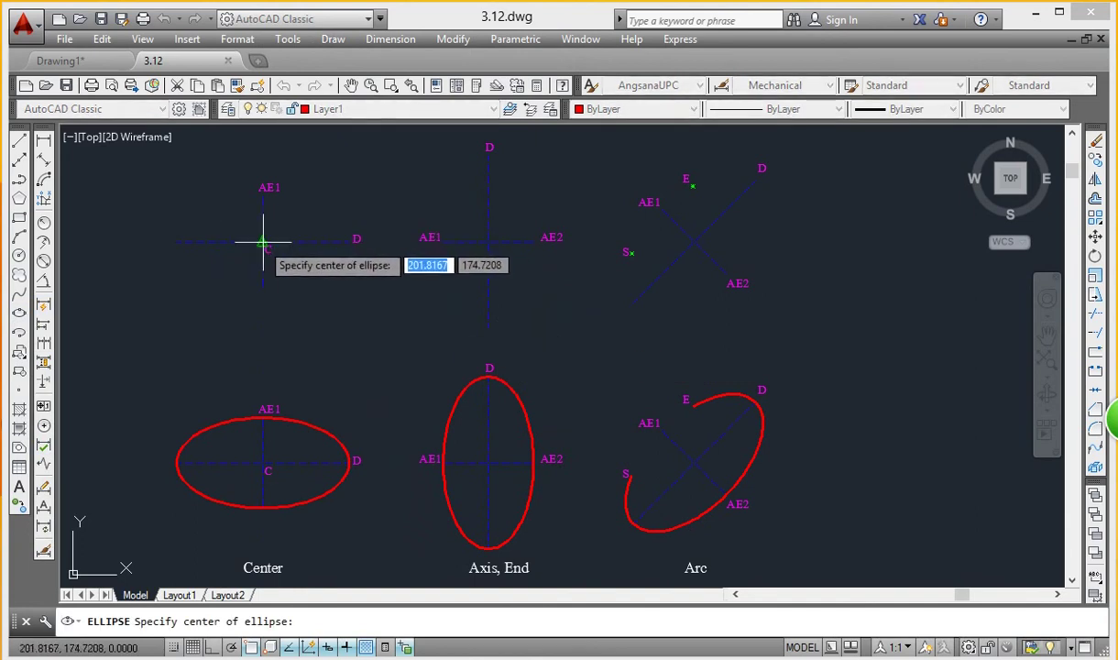
{"action": "scroll", "coordinate": [262, 243], "scroll_direction": "up", "scroll_amount": 6}
{"action": "left_click", "coordinate": [260, 242]}
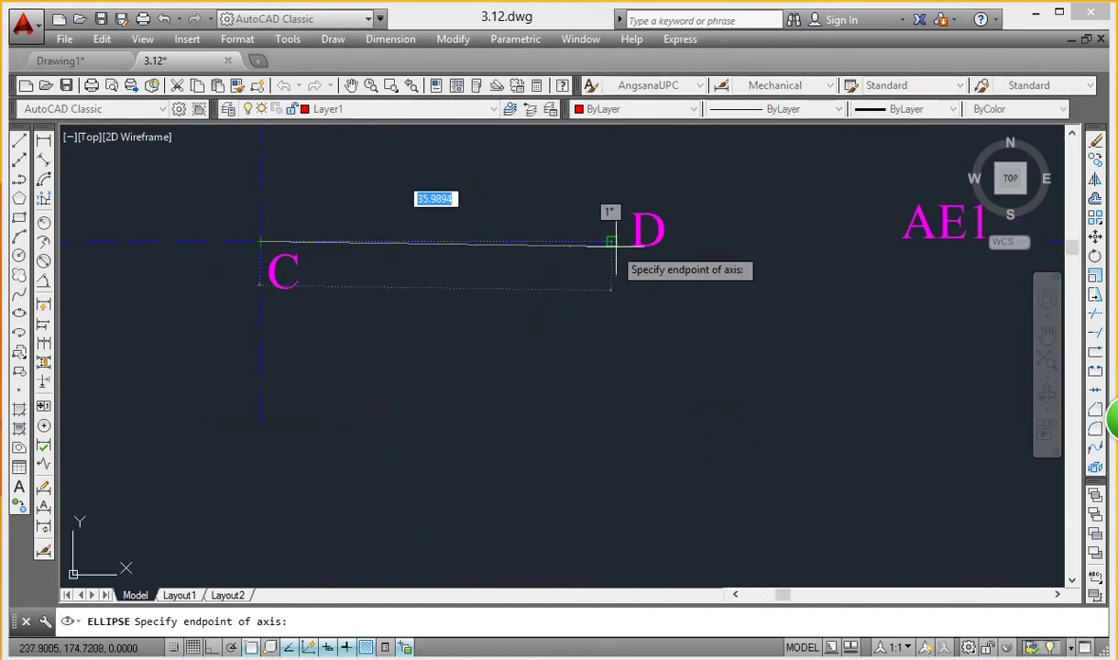
{"action": "left_click", "coordinate": [612, 242]}
{"action": "scroll", "coordinate": [260, 244], "scroll_direction": "down", "scroll_amount": 4}
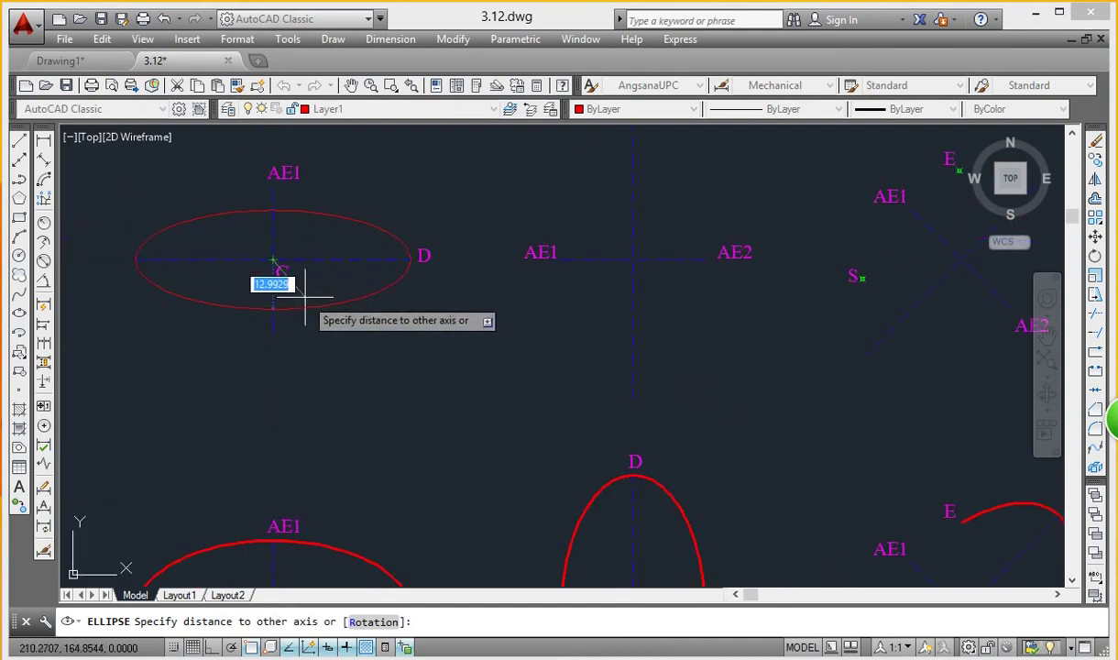
{"action": "left_click", "coordinate": [272, 187]}
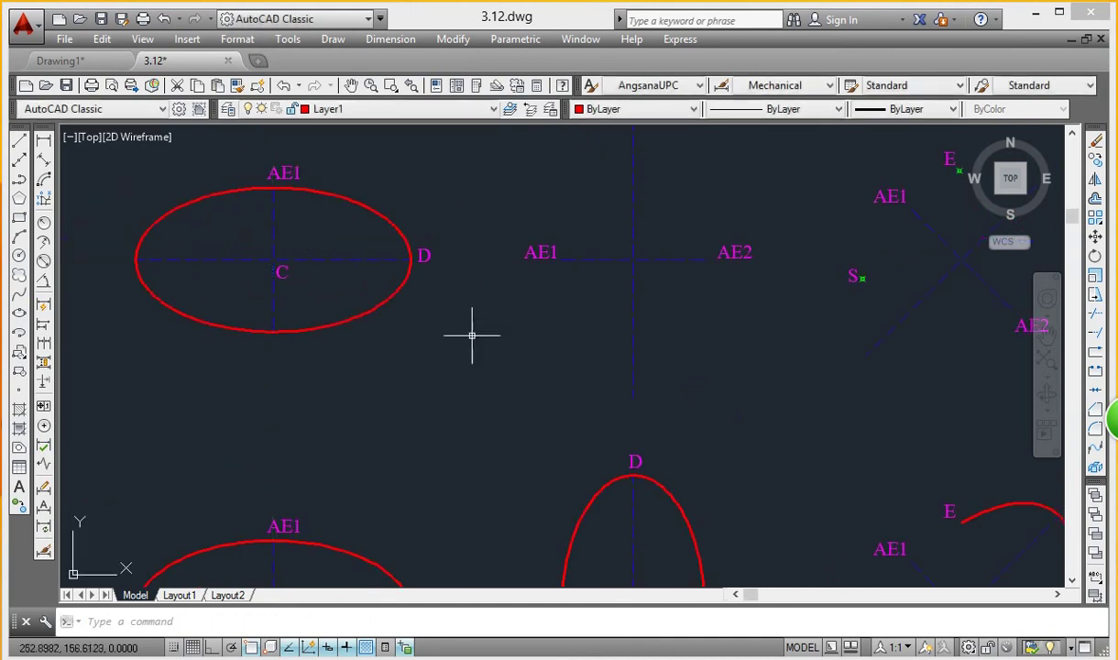
{"action": "scroll", "coordinate": [474, 329], "scroll_direction": "down", "scroll_amount": 5}
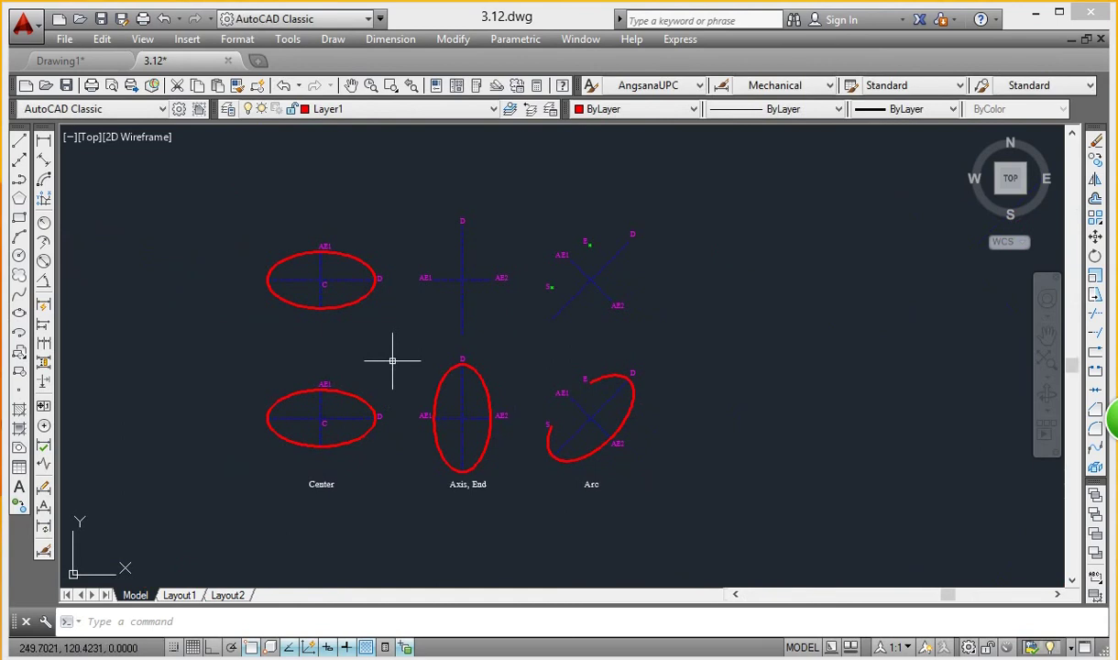
{"action": "left_click", "coordinate": [333, 38]}
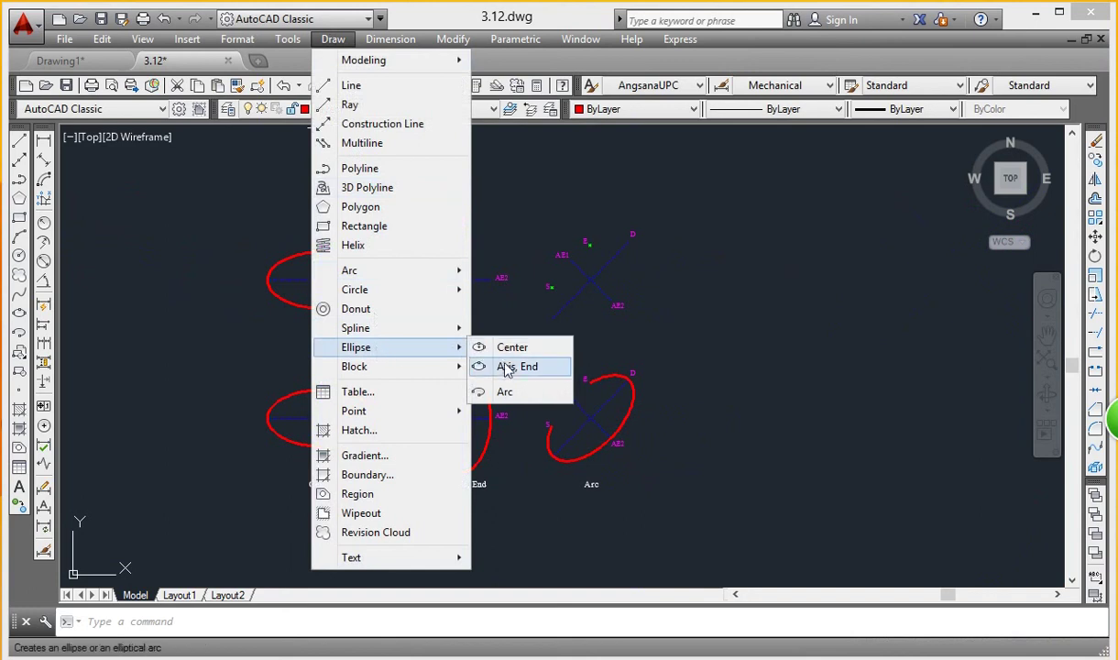
Step: Draw an Axis, End ellipse with axis ends AE1 and AE2 and other axis at D
{"action": "left_click", "coordinate": [517, 365]}
{"action": "scroll", "coordinate": [493, 339], "scroll_direction": "up", "scroll_amount": 5}
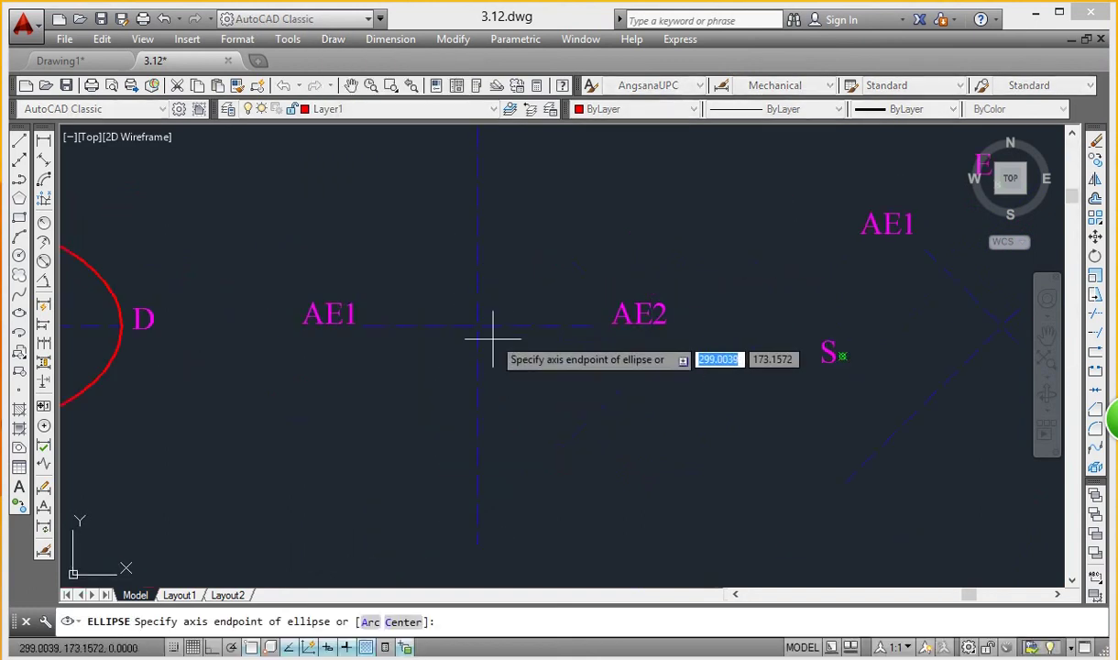
{"action": "left_click", "coordinate": [362, 325]}
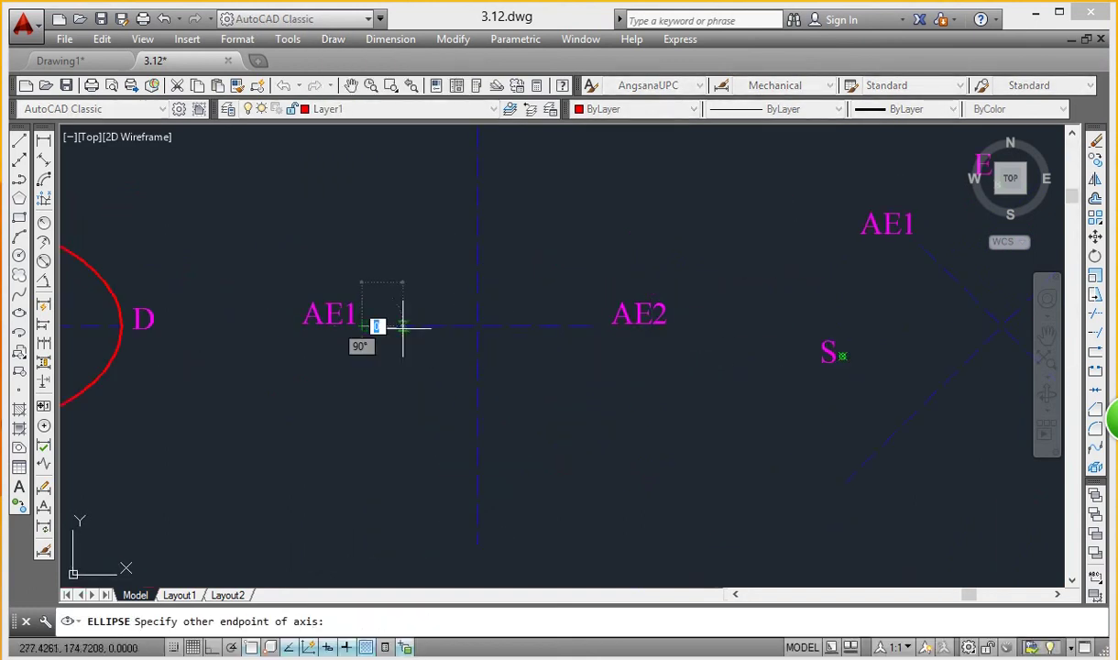
{"action": "left_click", "coordinate": [592, 325]}
{"action": "middle_click_drag", "start_coordinate": [487, 253], "coordinate": [455, 385]}
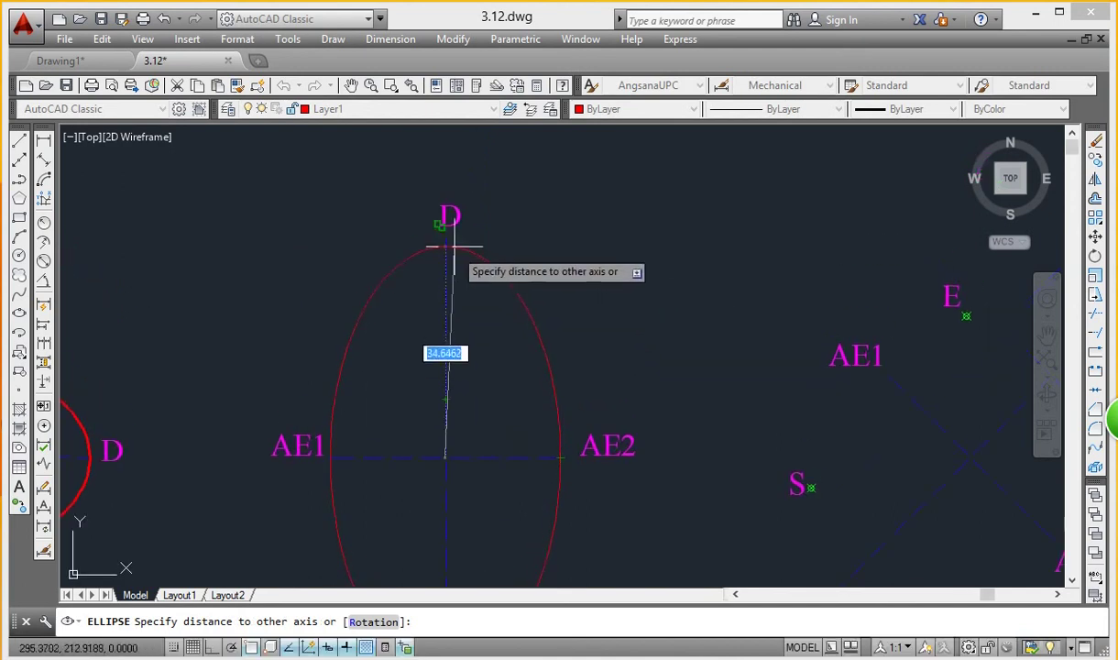
{"action": "left_click", "coordinate": [446, 240]}
Step: Pan and zoom over the ellipse samples to check the new Axis, End ellipse
{"action": "scroll", "coordinate": [554, 288], "scroll_direction": "down", "scroll_amount": 5}
{"action": "middle_click_drag", "start_coordinate": [554, 288], "coordinate": [449, 300]}
{"action": "scroll", "coordinate": [506, 355], "scroll_direction": "up", "scroll_amount": 2}
{"action": "middle_click_drag", "start_coordinate": [506, 355], "coordinate": [428, 348]}
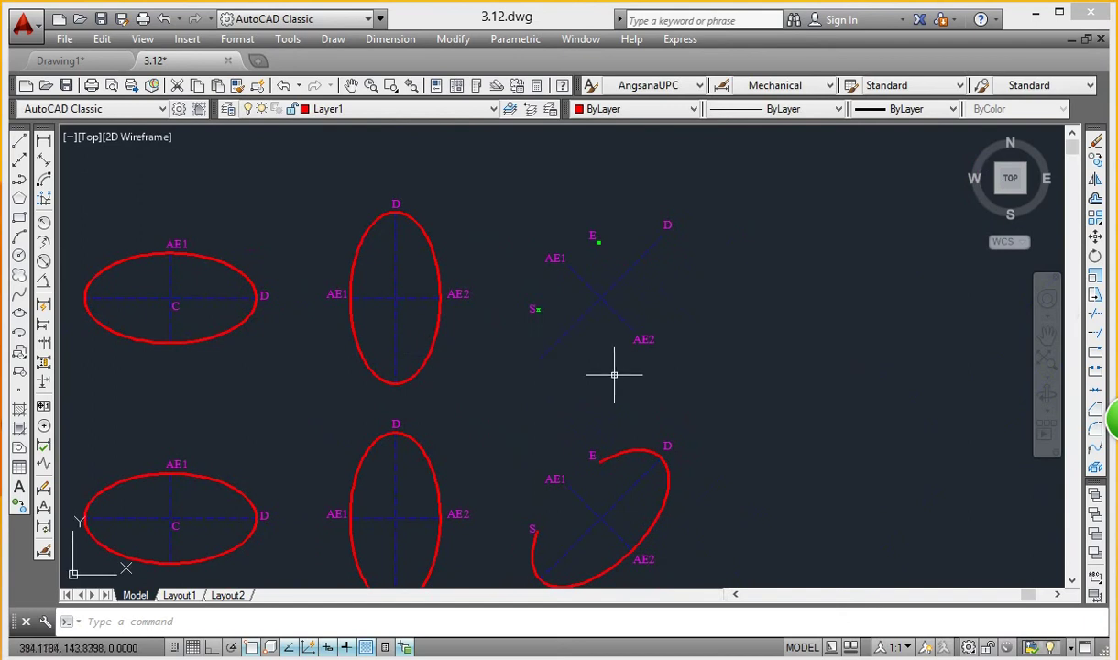
{"action": "scroll", "coordinate": [595, 363], "scroll_direction": "down", "scroll_amount": 4}
{"action": "scroll", "coordinate": [595, 362], "scroll_direction": "up", "scroll_amount": 5}
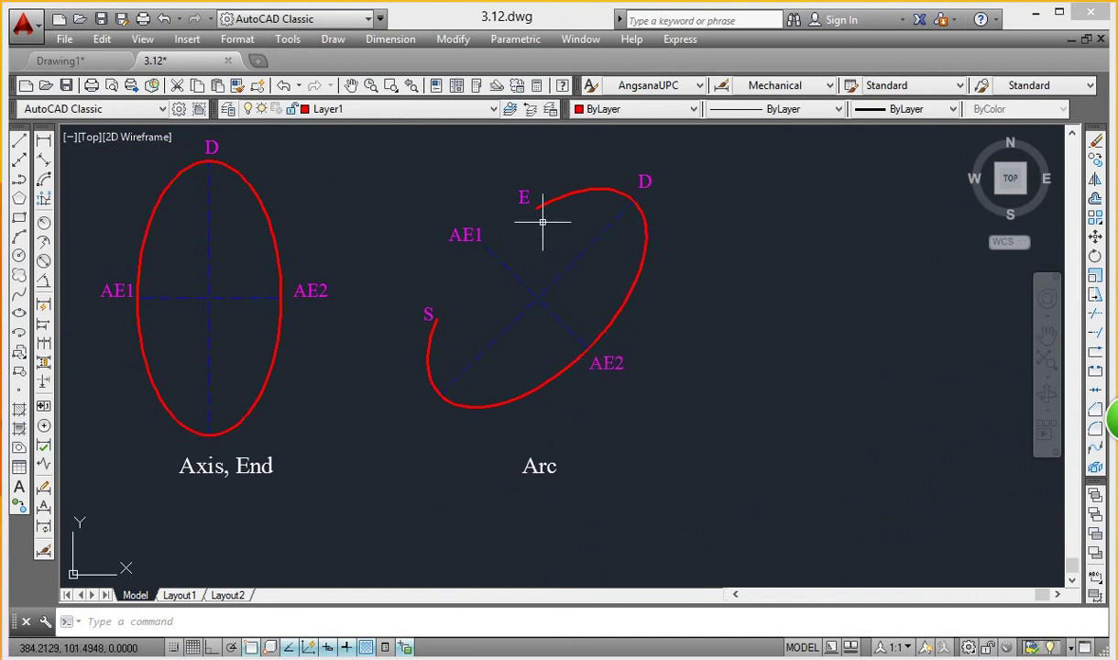
{"action": "scroll", "coordinate": [413, 317], "scroll_direction": "down", "scroll_amount": 4}
{"action": "scroll", "coordinate": [414, 312], "scroll_direction": "down", "scroll_amount": 3}
{"action": "scroll", "coordinate": [600, 333], "scroll_direction": "up", "scroll_amount": 1}
{"action": "scroll", "coordinate": [609, 363], "scroll_direction": "up", "scroll_amount": 3}
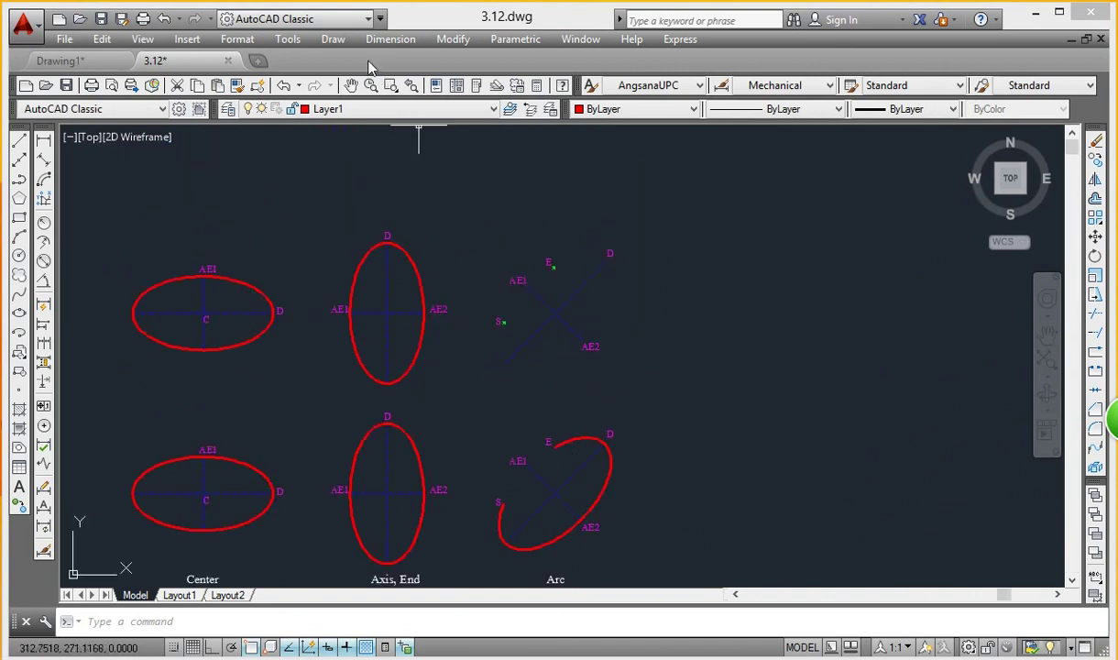
{"action": "left_click", "coordinate": [333, 38]}
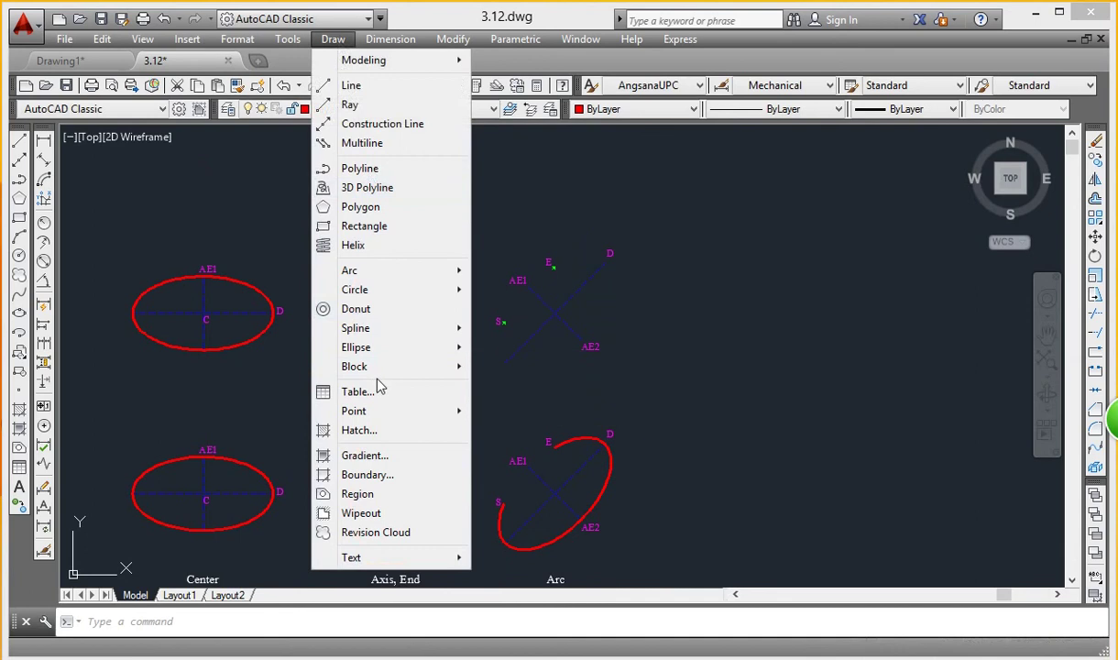
{"action": "mouse_move", "coordinate": [355, 347]}
{"action": "left_click", "coordinate": [506, 393]}
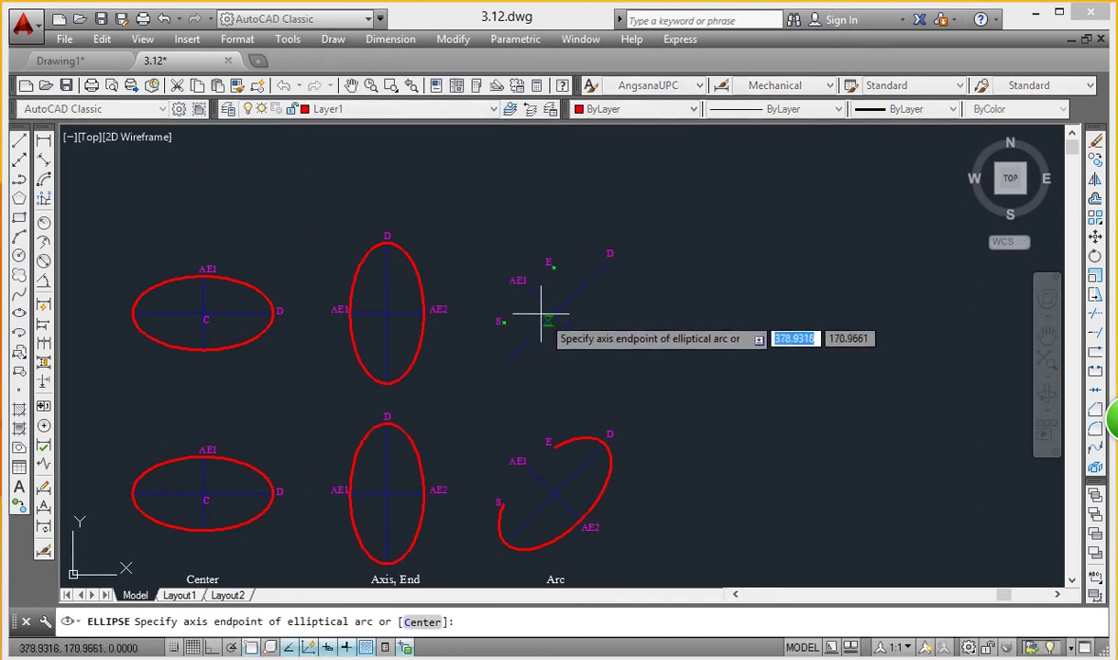
{"action": "left_click", "coordinate": [529, 289]}
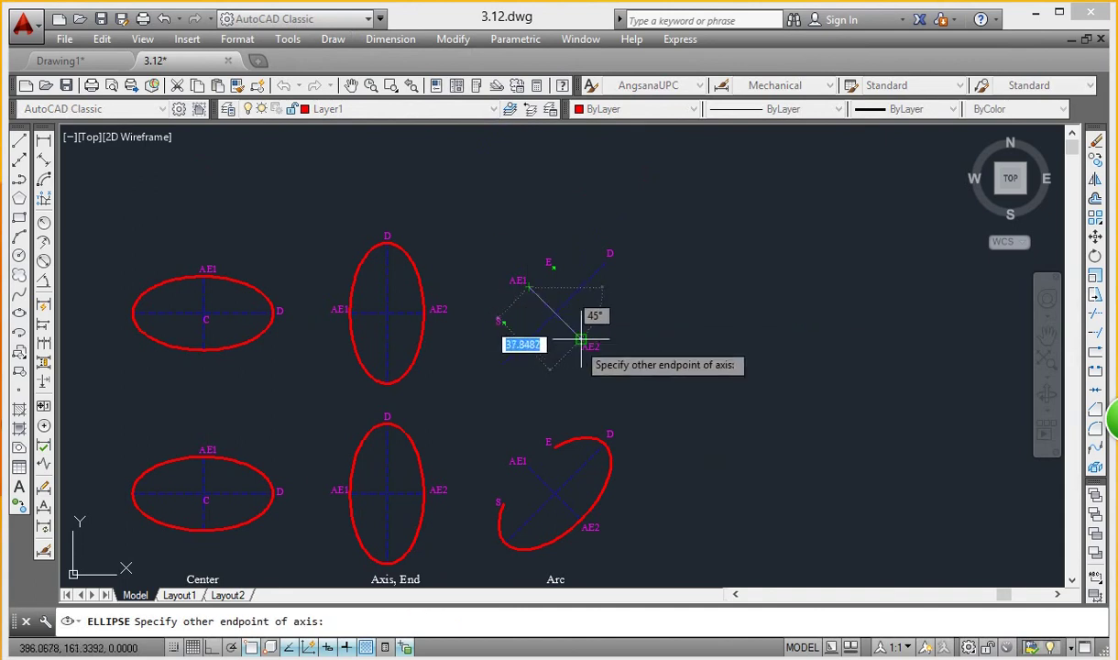
{"action": "left_click", "coordinate": [581, 339]}
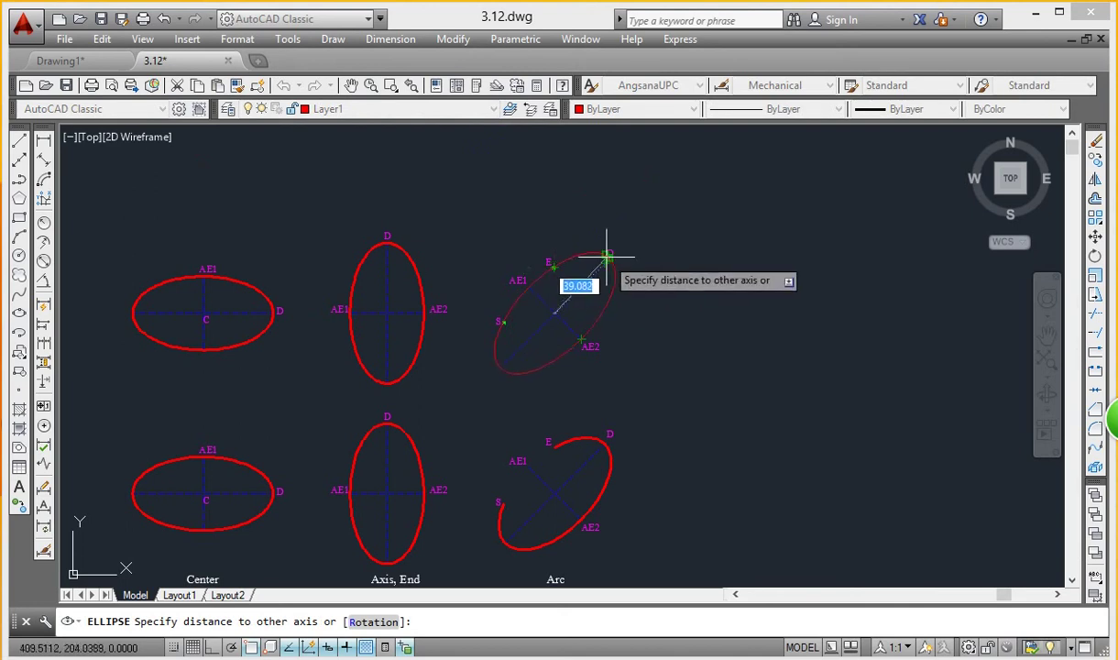
{"action": "scroll", "coordinate": [606, 258], "scroll_direction": "up", "scroll_amount": 5}
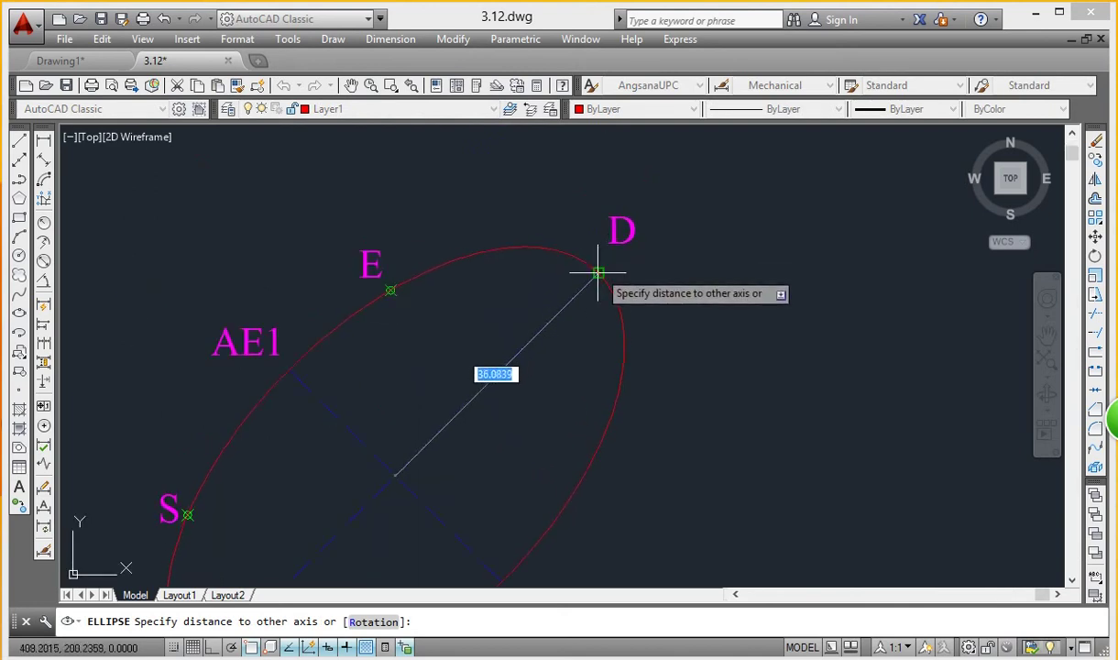
{"action": "left_click", "coordinate": [597, 270]}
{"action": "left_click", "coordinate": [390, 290]}
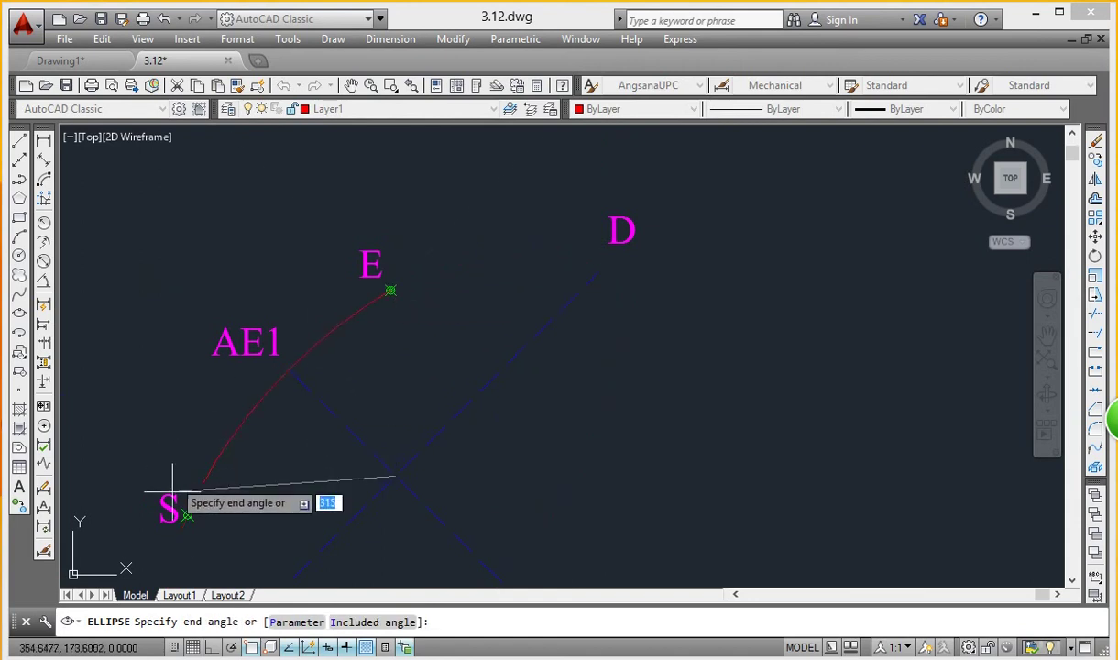
{"action": "middle_click_drag", "start_coordinate": [311, 402], "coordinate": [395, 215]}
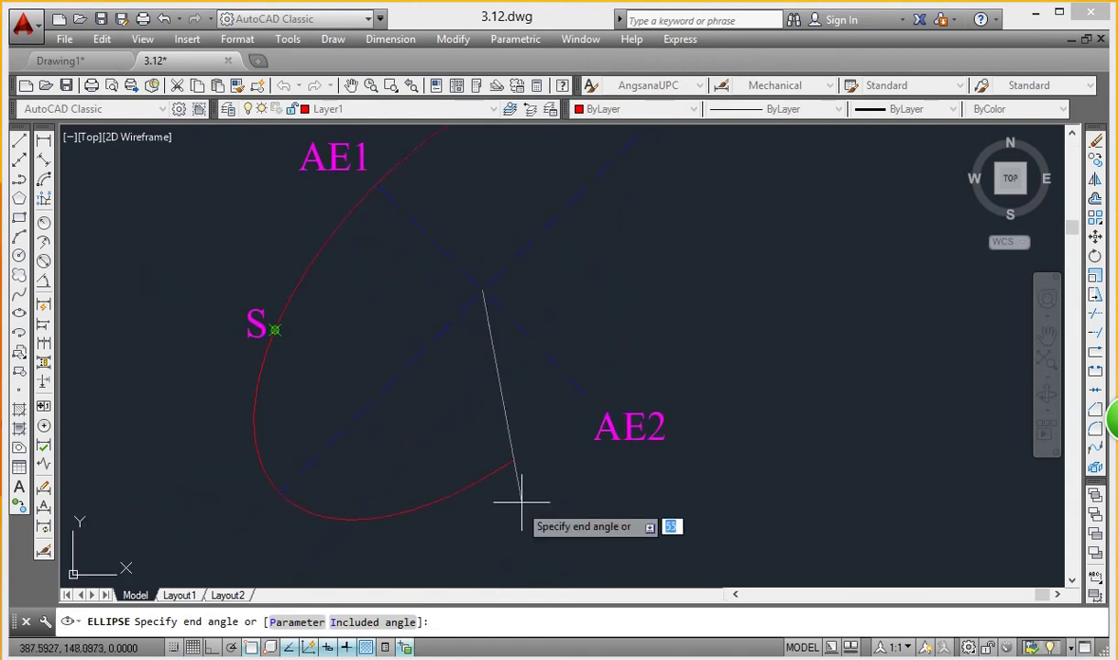
{"action": "middle_click_drag", "start_coordinate": [621, 271], "coordinate": [522, 371]}
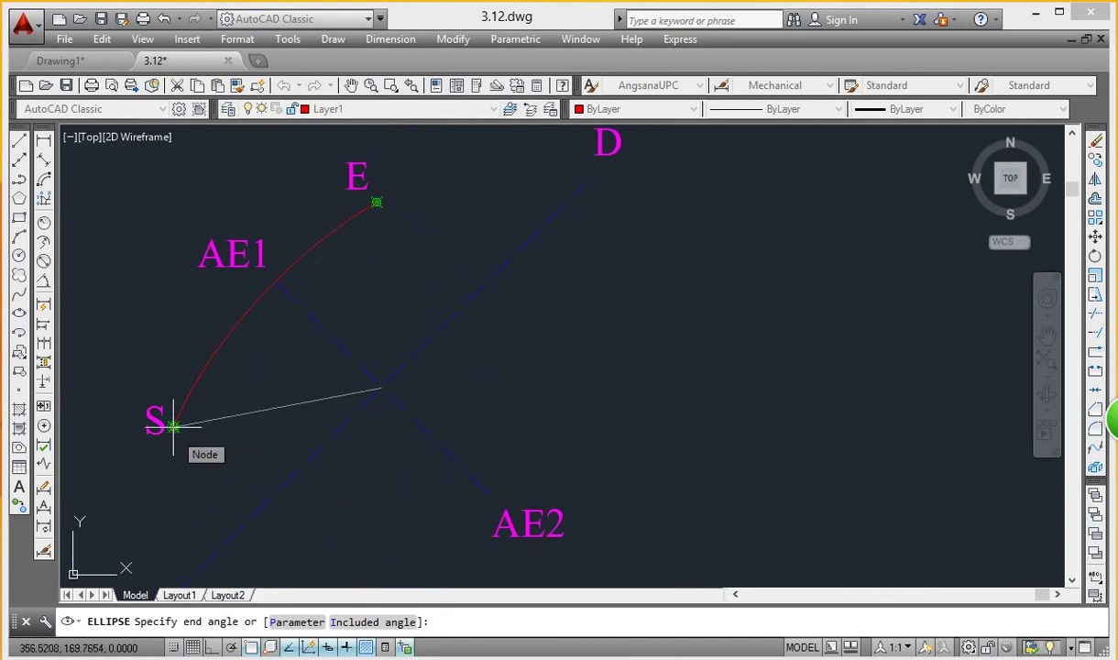
{"action": "key", "text": "Escape"}
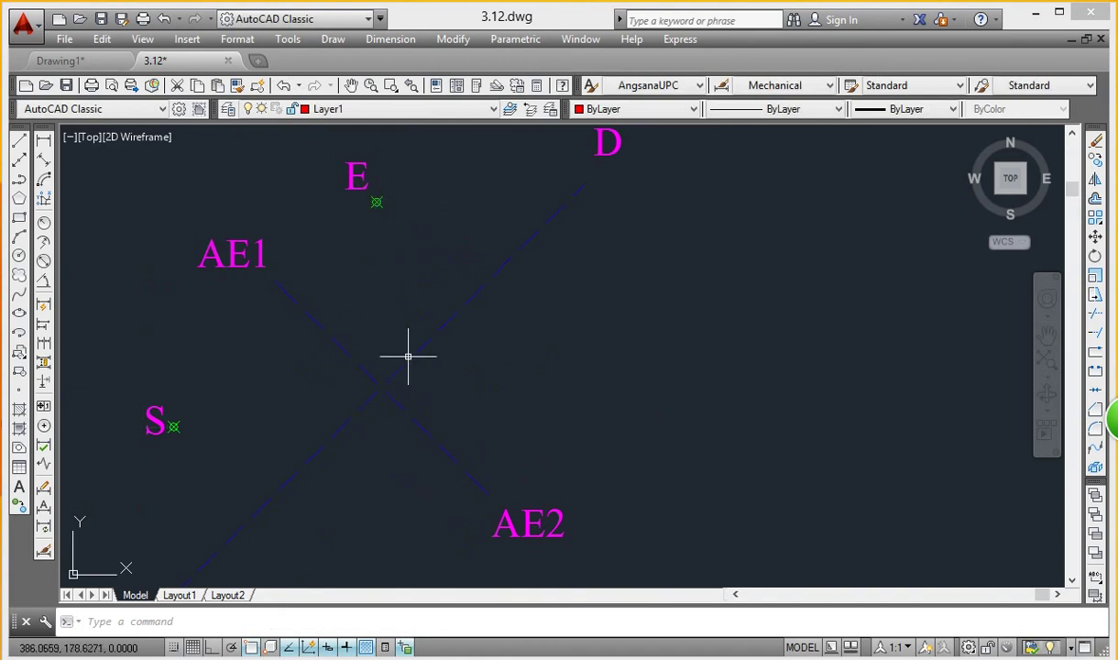
{"action": "scroll", "coordinate": [455, 328], "scroll_direction": "down", "scroll_amount": 4}
{"action": "scroll", "coordinate": [455, 327], "scroll_direction": "down", "scroll_amount": 2}
Step: Draw an elliptical arc on axis AE1–AE2 with distance D, from start S to end E
{"action": "left_click", "coordinate": [331, 40]}
{"action": "mouse_move", "coordinate": [357, 348]}
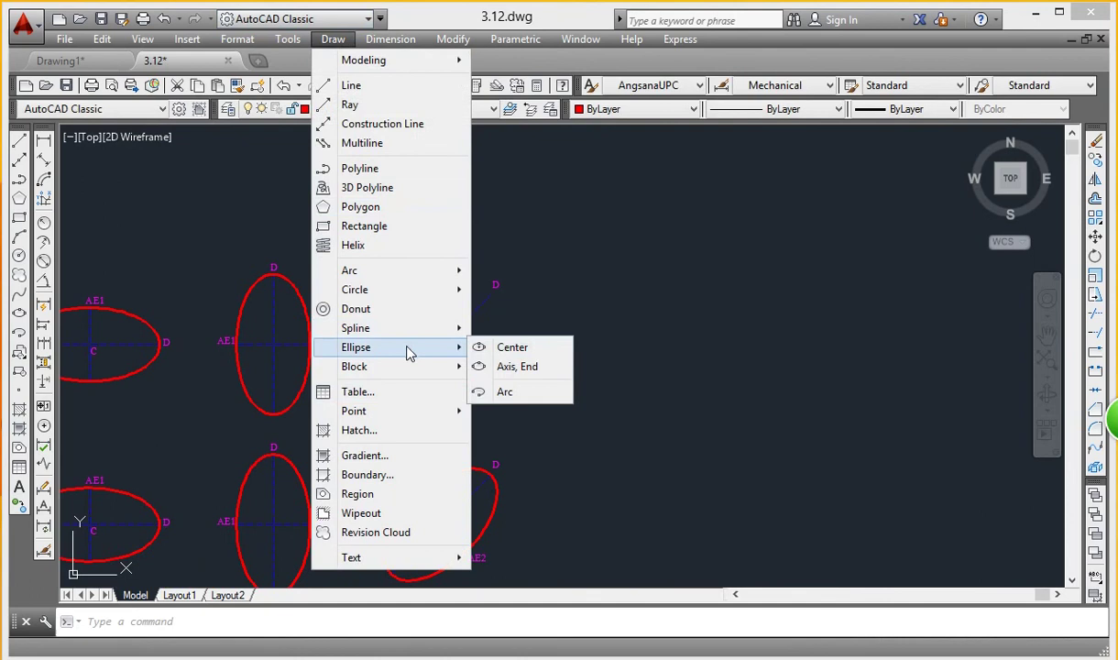
{"action": "left_click", "coordinate": [505, 391]}
{"action": "scroll", "coordinate": [453, 380], "scroll_direction": "up", "scroll_amount": 2}
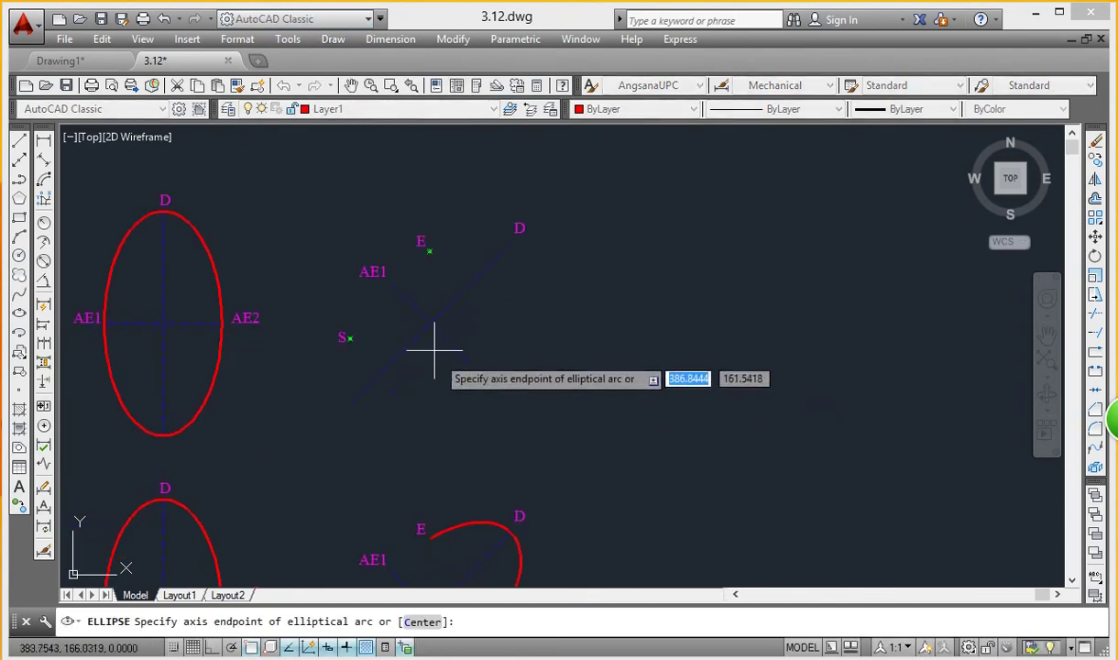
{"action": "left_click", "coordinate": [390, 281]}
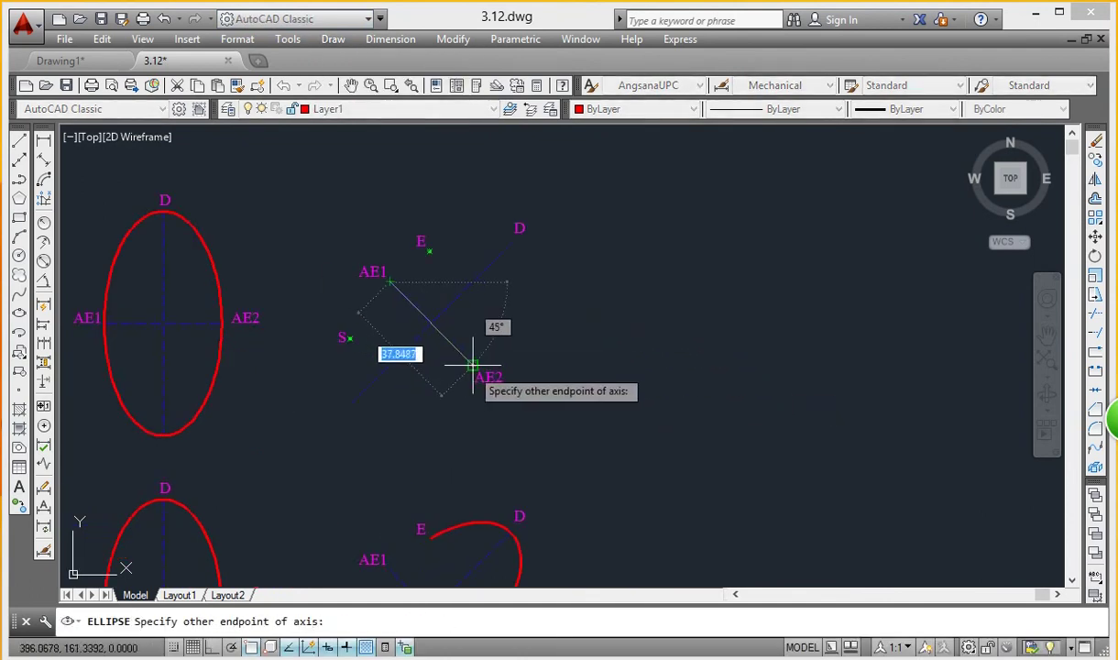
{"action": "left_click", "coordinate": [473, 365]}
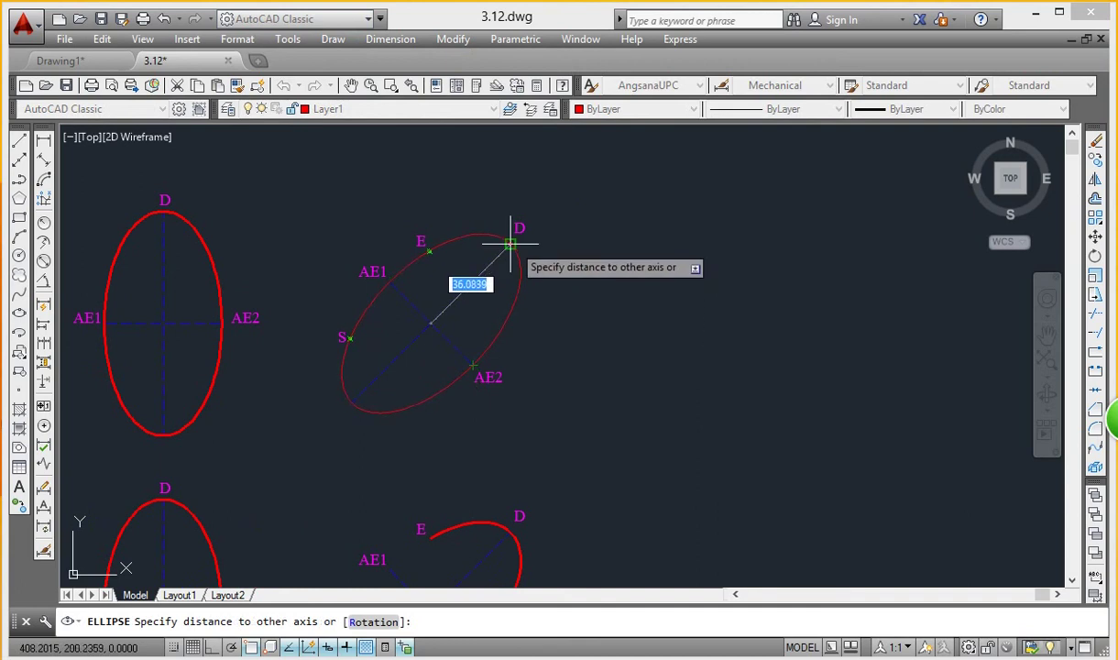
{"action": "left_click", "coordinate": [517, 231]}
{"action": "left_click", "coordinate": [349, 337]}
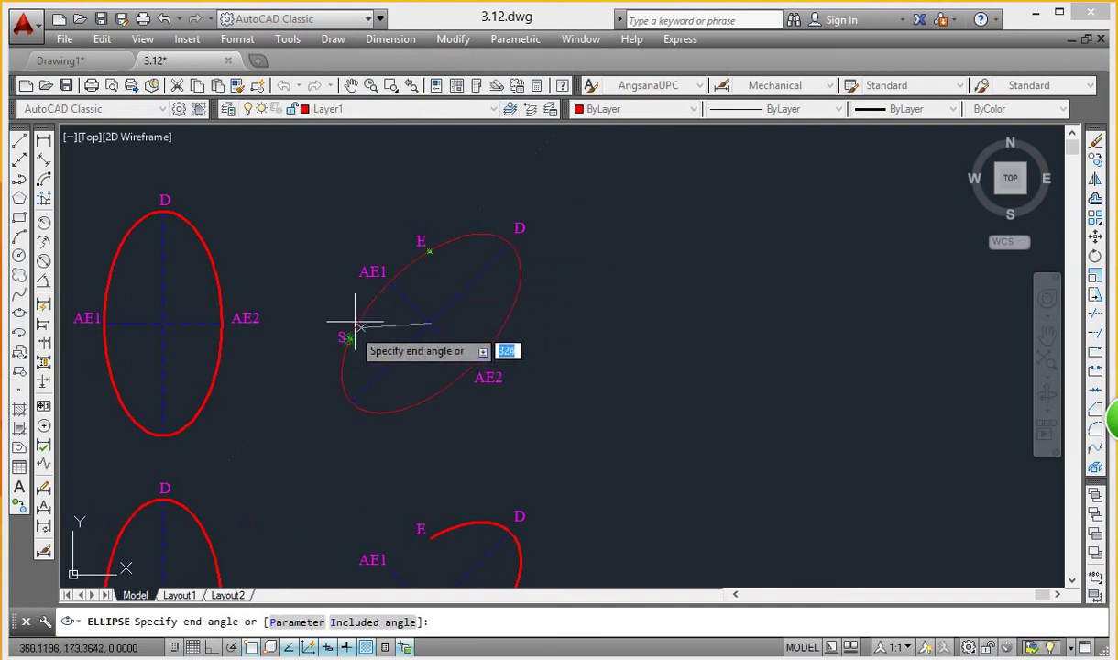
{"action": "left_click", "coordinate": [429, 246]}
Step: Zoom and pan the view to centre the retraced ellipse examples
{"action": "scroll", "coordinate": [669, 266], "scroll_direction": "down", "scroll_amount": 4}
{"action": "scroll", "coordinate": [664, 294], "scroll_direction": "down", "scroll_amount": 2}
{"action": "scroll", "coordinate": [660, 294], "scroll_direction": "up", "scroll_amount": 6}
{"action": "scroll", "coordinate": [657, 276], "scroll_direction": "down", "scroll_amount": 4}
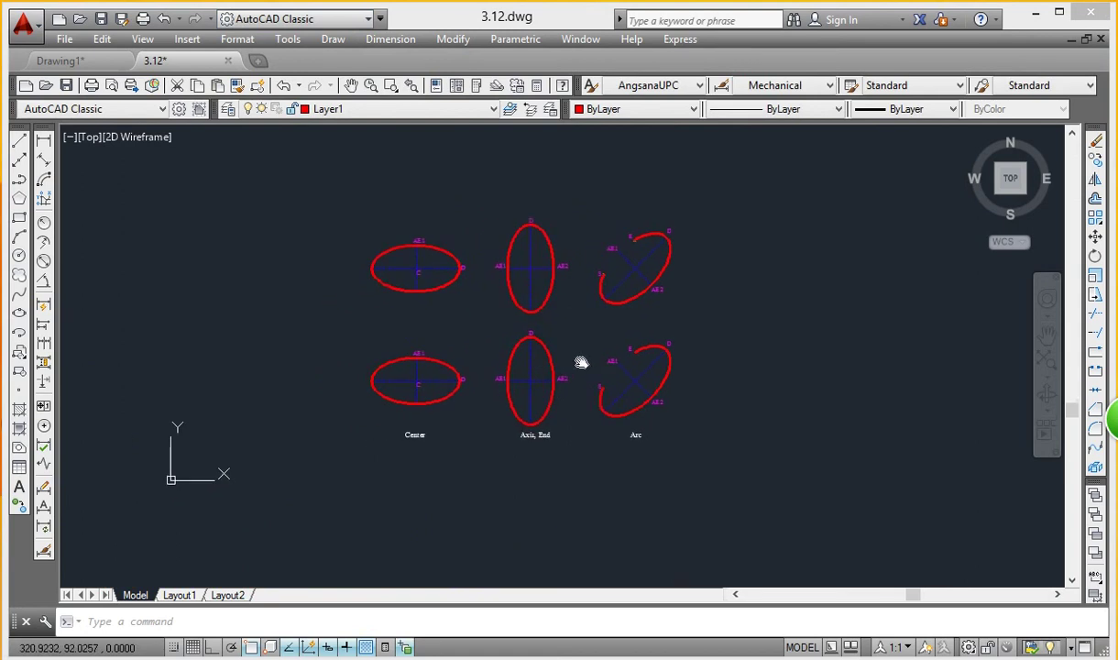
{"action": "middle_click_drag", "start_coordinate": [550, 372], "coordinate": [626, 348]}
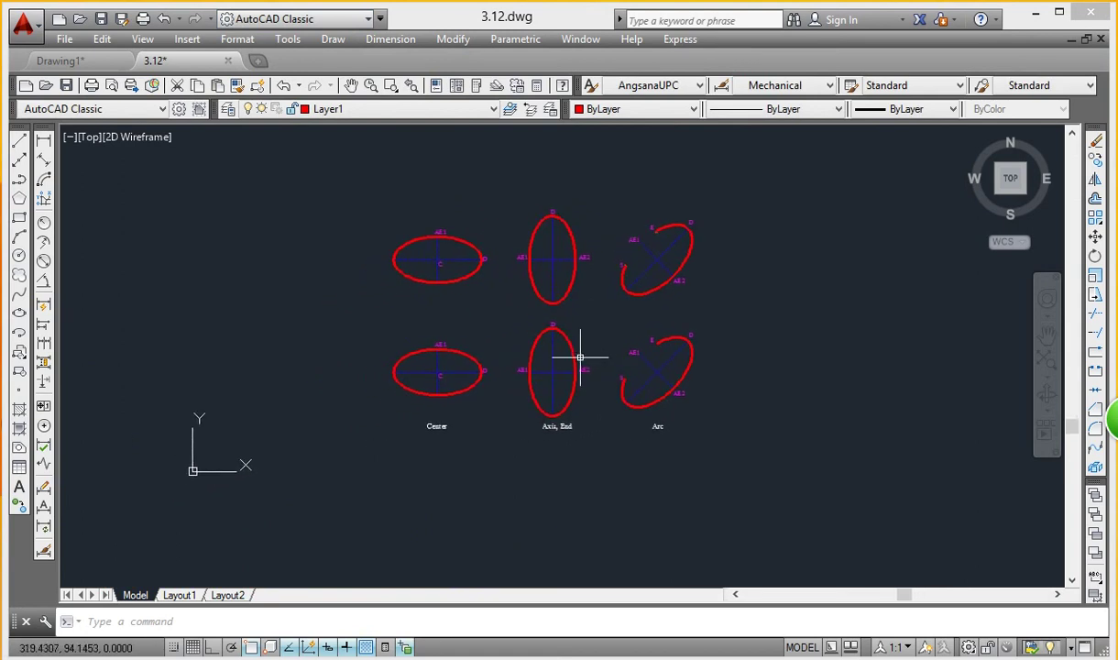
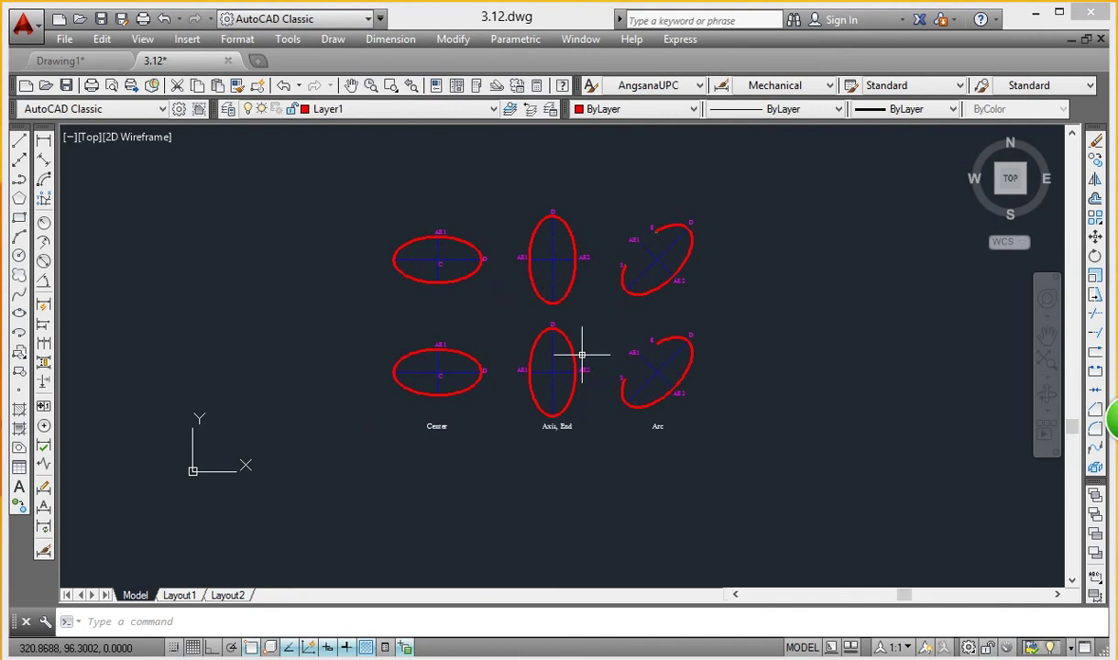
Step: Close the 3.12 drawing and discard its unsaved changes, leaving blank Drawing1
{"action": "left_click", "coordinate": [229, 61]}
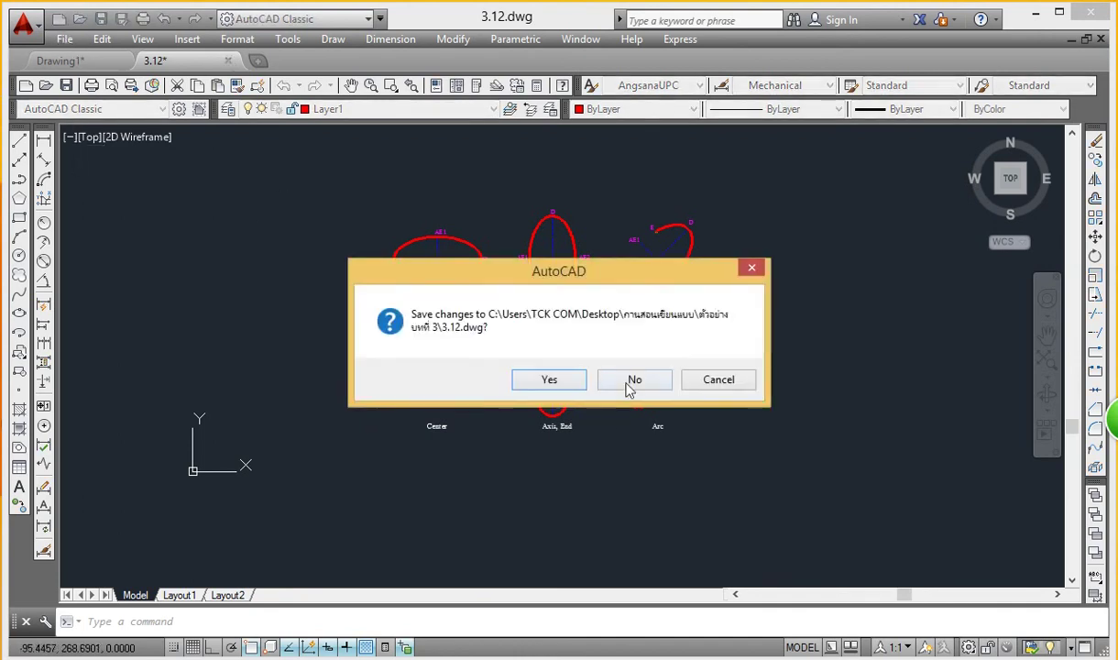
{"action": "left_click", "coordinate": [750, 268]}
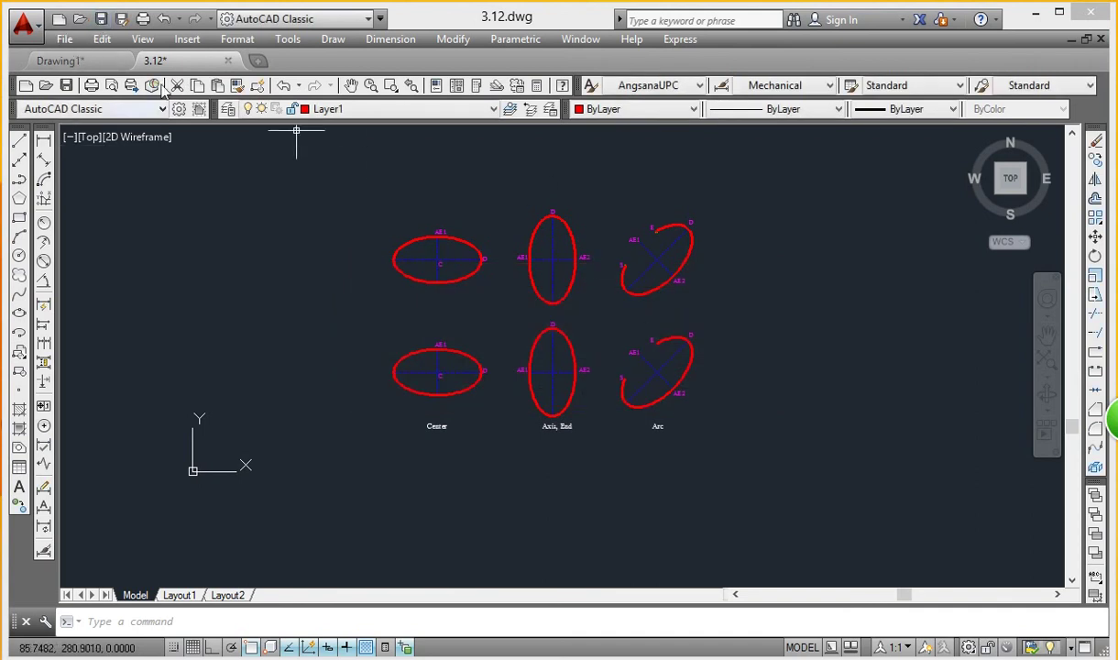
{"action": "left_click", "coordinate": [227, 61]}
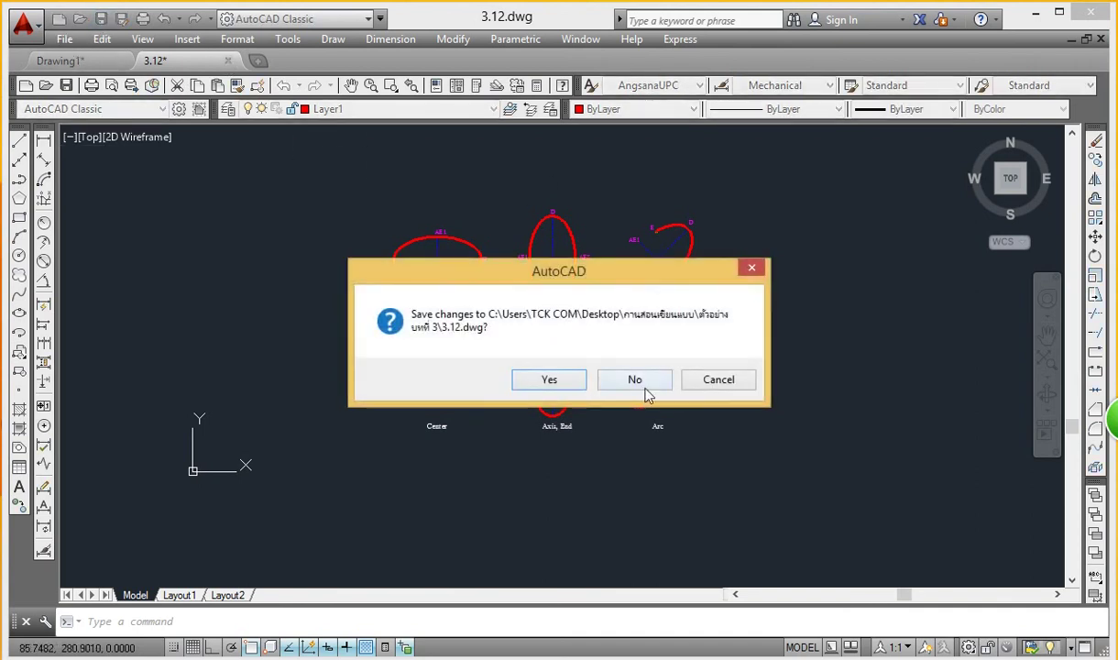
{"action": "left_click", "coordinate": [645, 385]}
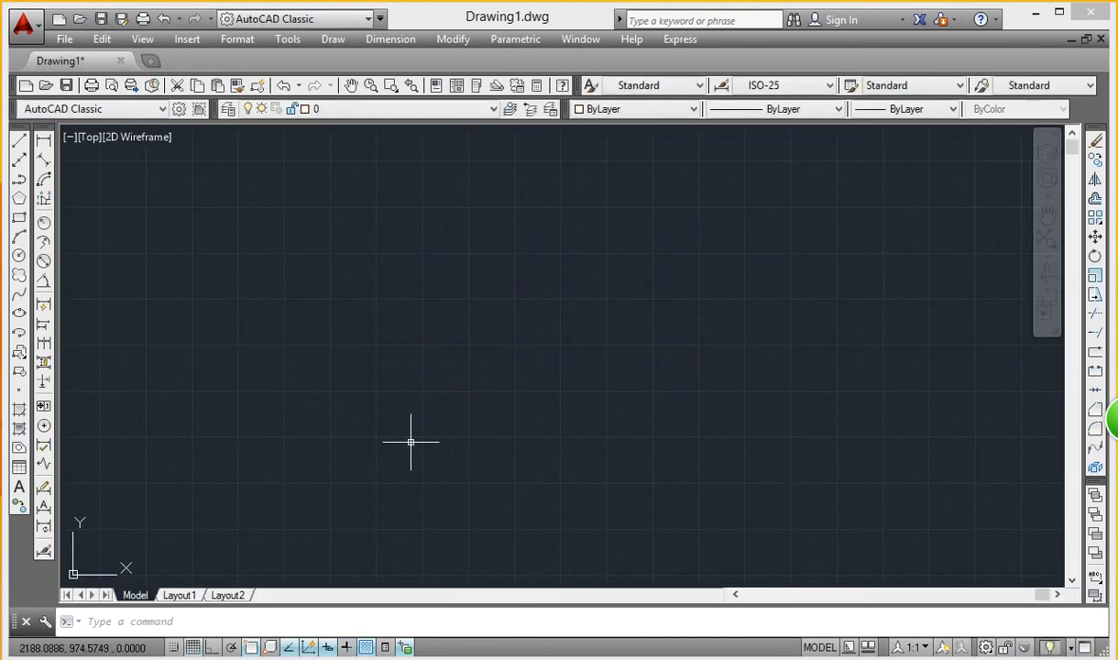
Step: Open drawing 3.13 from the Select File dialog via File > Open
{"action": "left_click", "coordinate": [66, 40]}
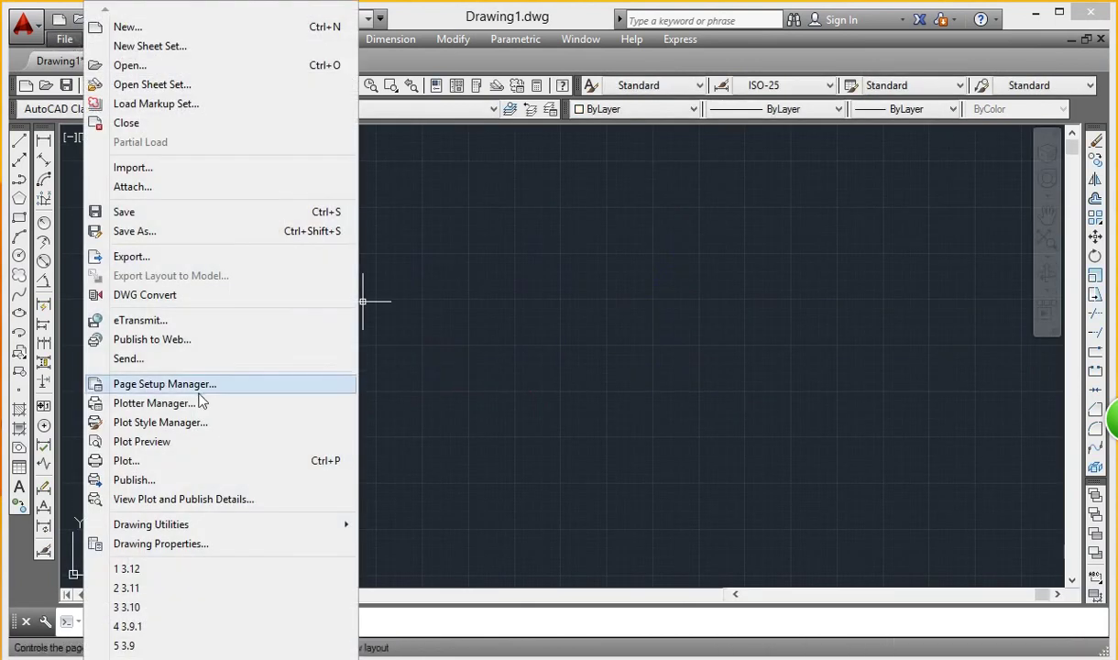
{"action": "left_click", "coordinate": [147, 66]}
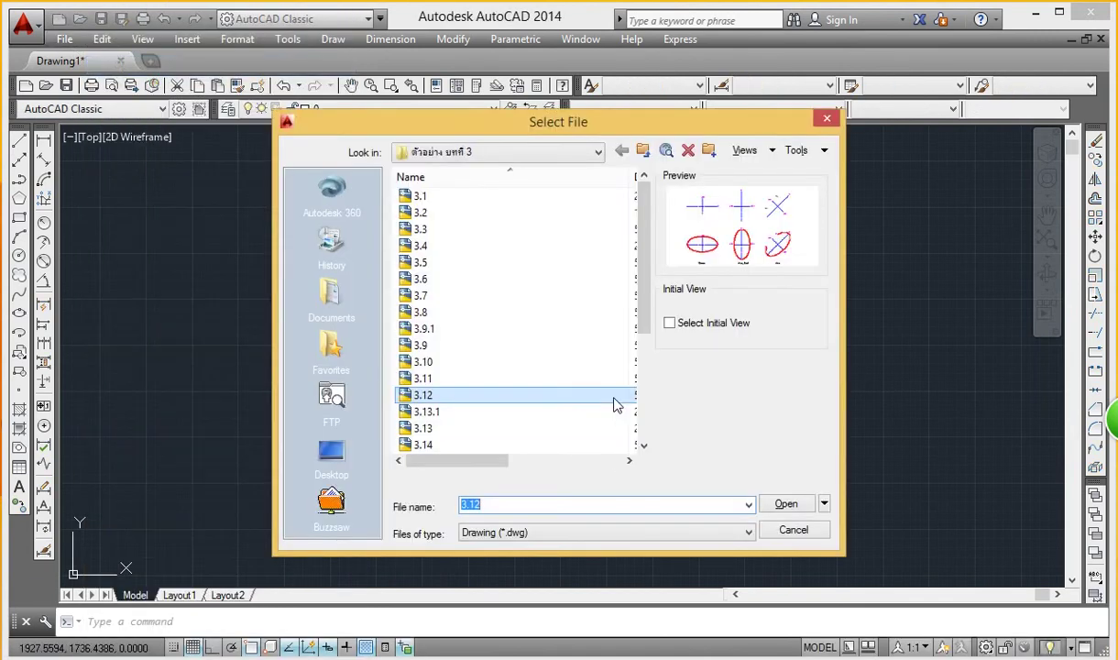
{"action": "left_click", "coordinate": [487, 414]}
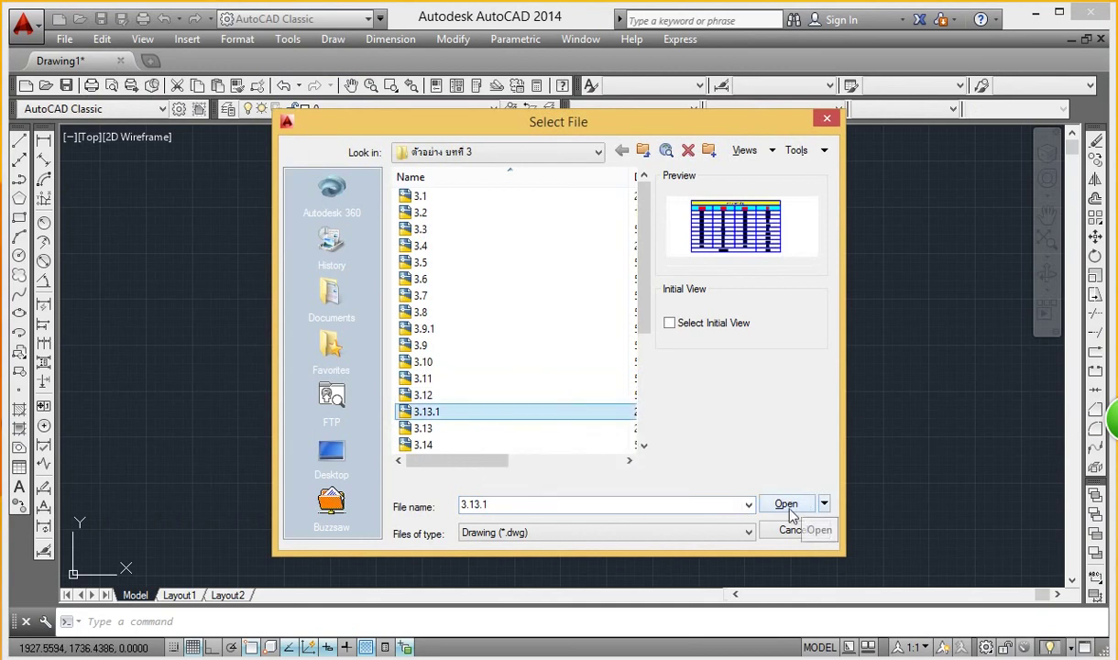
{"action": "left_click", "coordinate": [444, 430]}
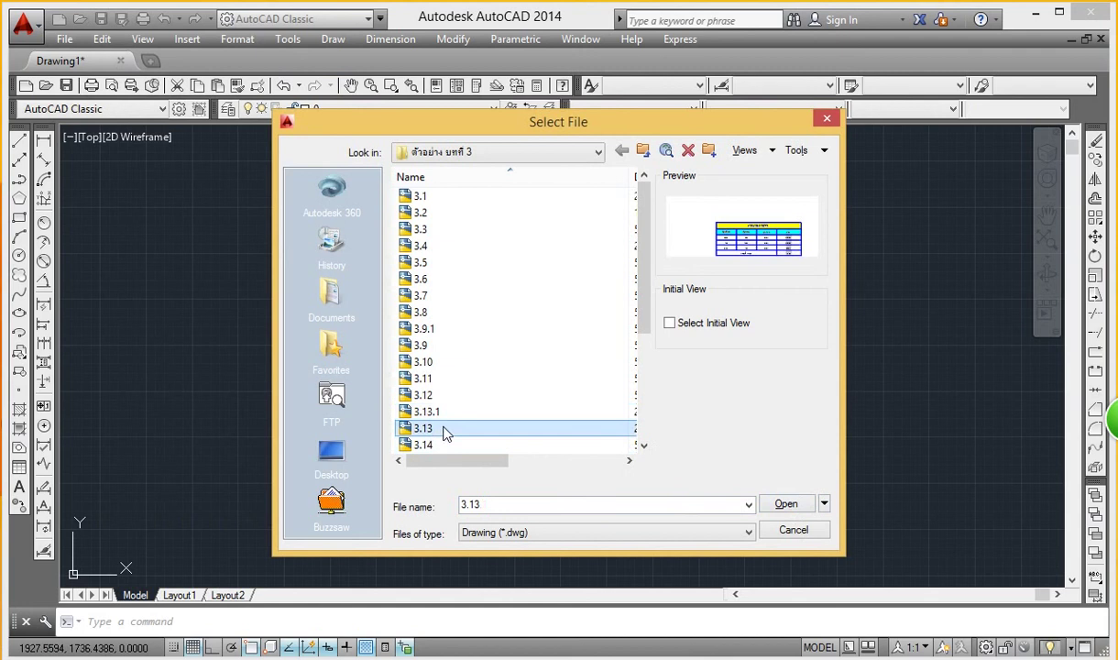
{"action": "left_click", "coordinate": [445, 430]}
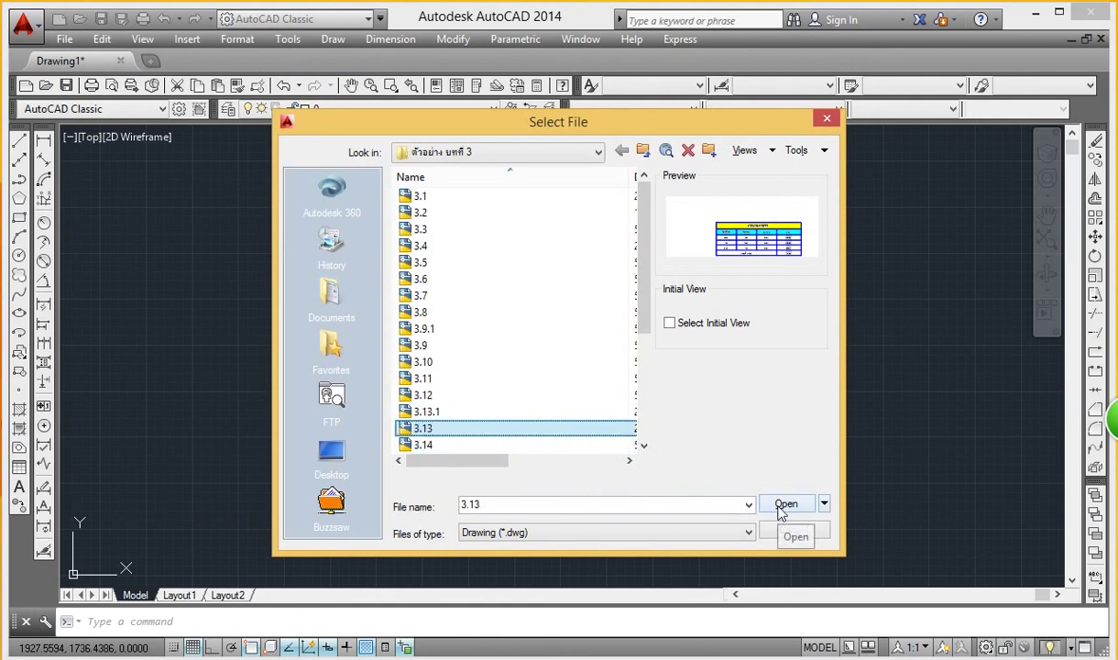
{"action": "left_click", "coordinate": [785, 505]}
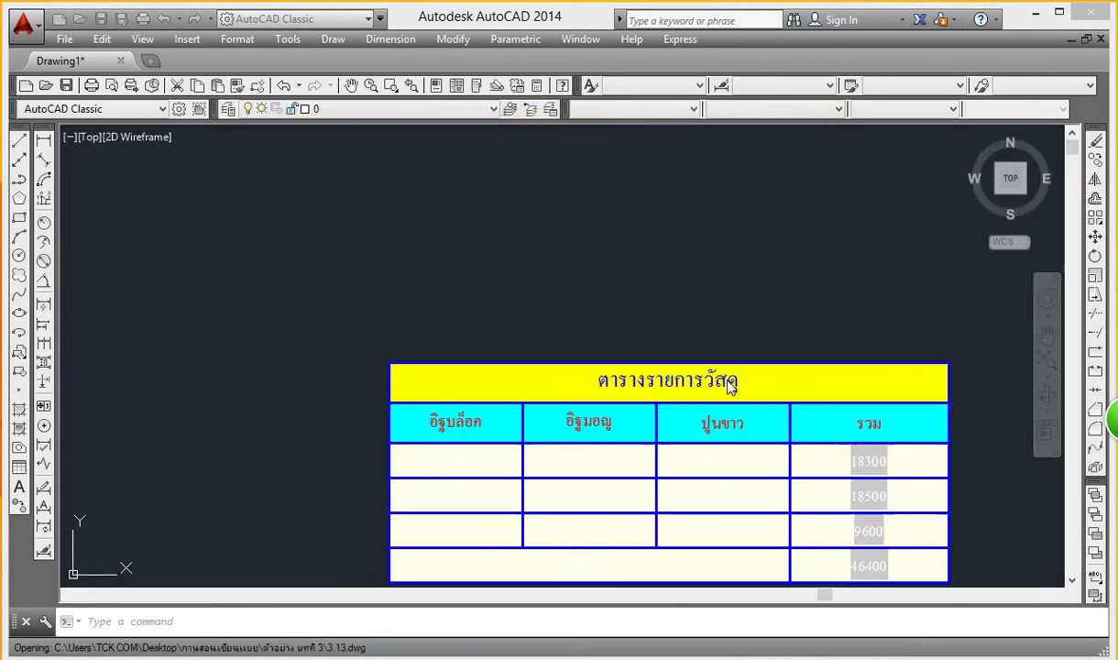
Step: Pan the view to centre the Thai materials table, then open the Draw menu
{"action": "mouse_move", "coordinate": [704, 382]}
{"action": "middle_mouse_down"}
{"action": "mouse_move", "coordinate": [649, 265]}
{"action": "mouse_move", "coordinate": [571, 265]}
{"action": "middle_mouse_up"}
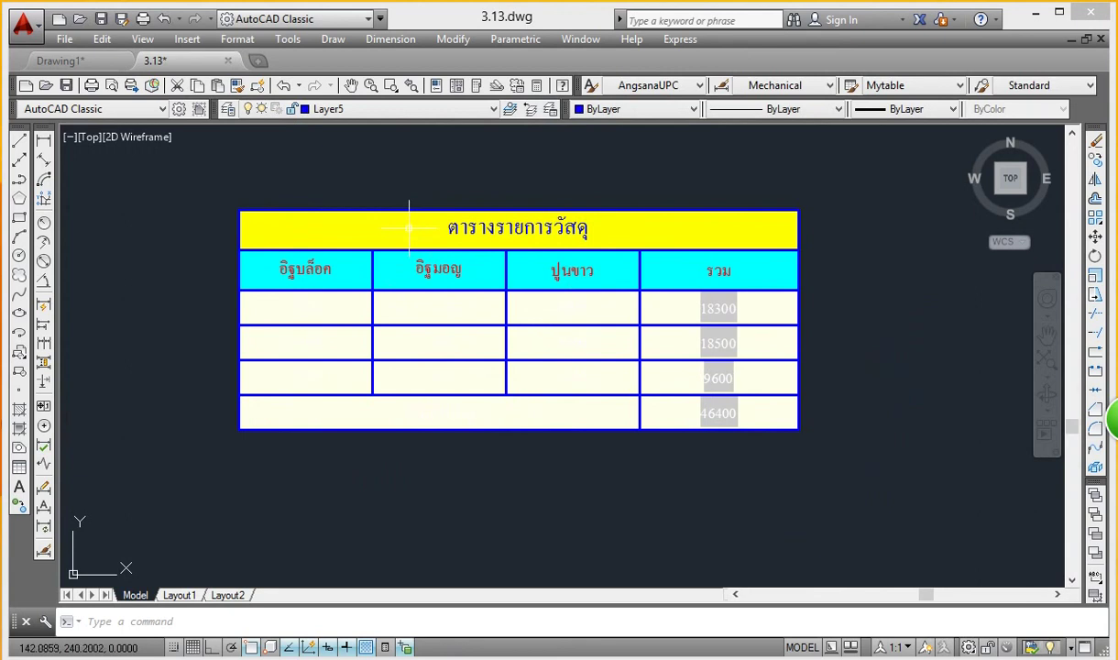
{"action": "middle_click_drag", "start_coordinate": [413, 257], "coordinate": [445, 258]}
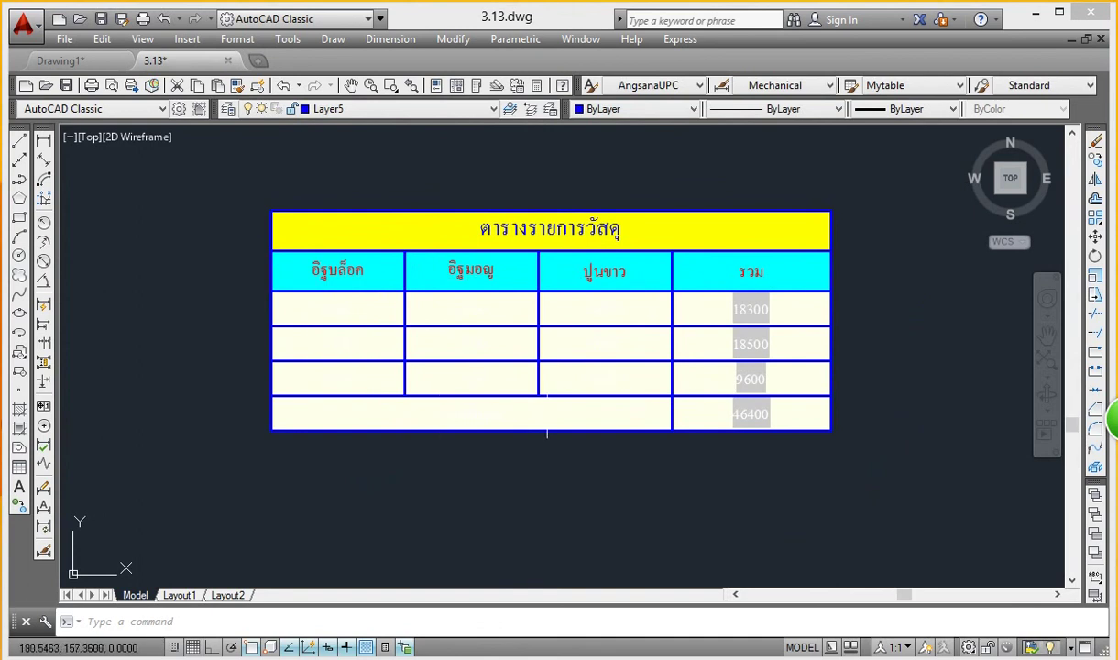
{"action": "middle_click_drag", "start_coordinate": [450, 285], "coordinate": [481, 296]}
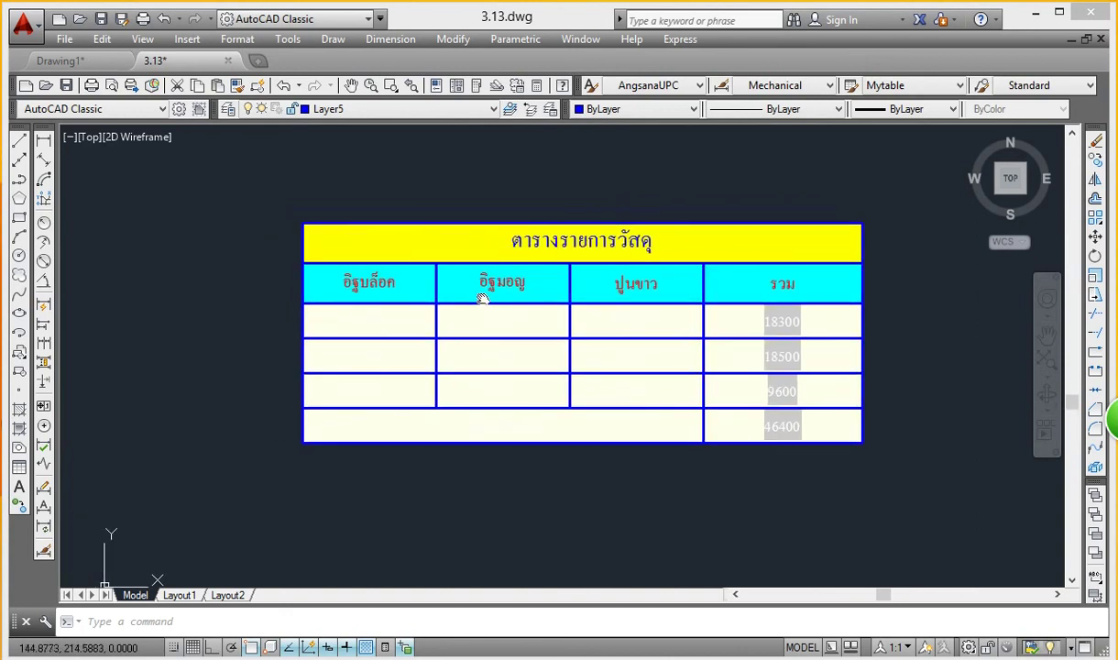
{"action": "scroll", "coordinate": [456, 288], "scroll_direction": "down", "scroll_amount": 3}
{"action": "scroll", "coordinate": [453, 286], "scroll_direction": "up", "scroll_amount": 3}
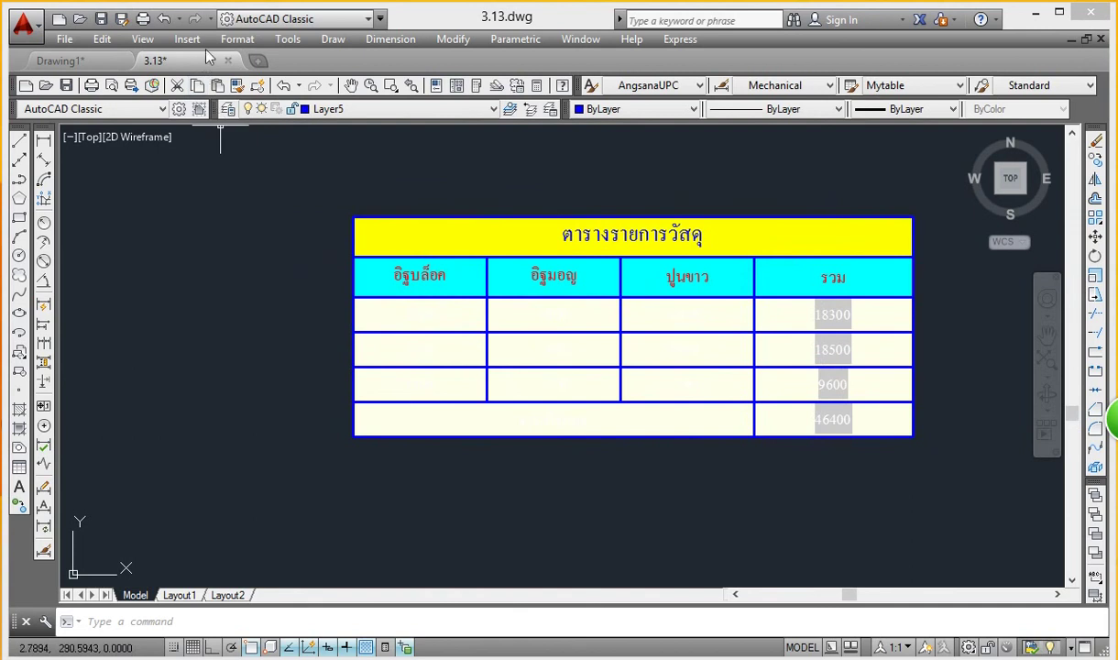
{"action": "left_click", "coordinate": [332, 39]}
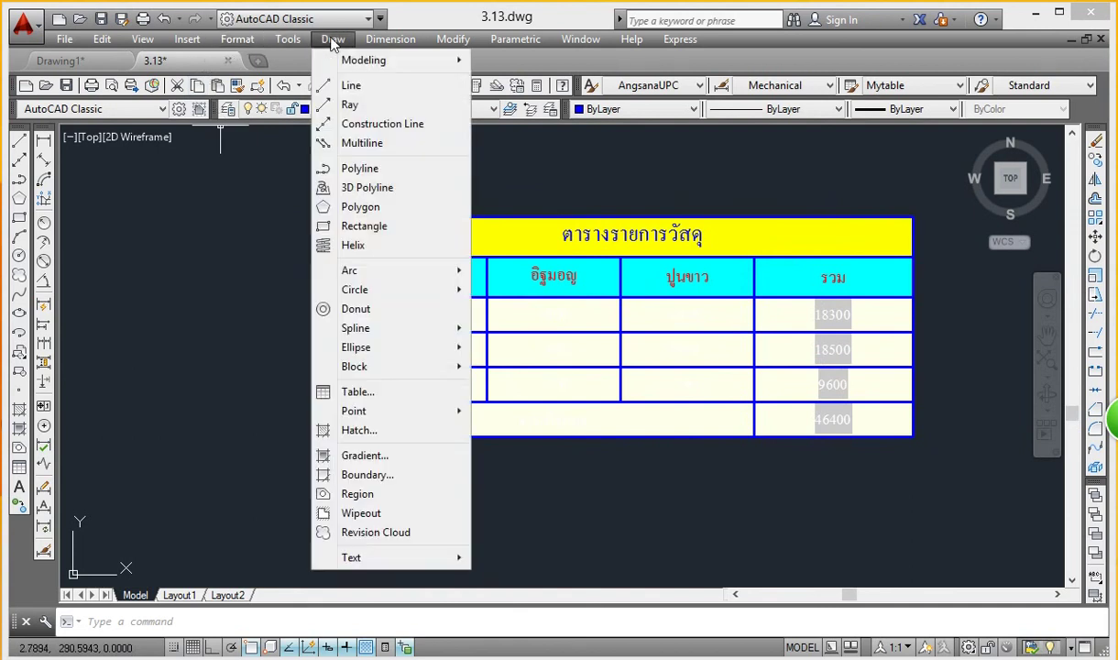
Step: Start a Mytable-style table with 5 columns and 1 data row
{"action": "left_click", "coordinate": [392, 395]}
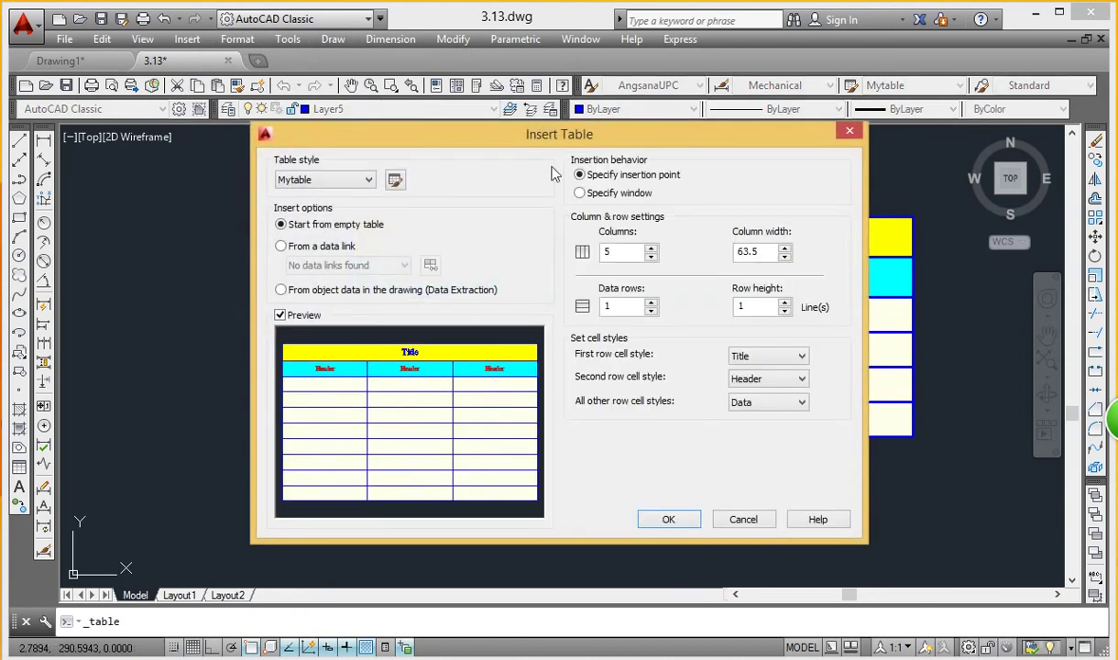
{"action": "mouse_move", "coordinate": [496, 142]}
{"action": "left_mouse_down"}
{"action": "mouse_move", "coordinate": [364, 161]}
{"action": "mouse_move", "coordinate": [195, 211]}
{"action": "left_mouse_up"}
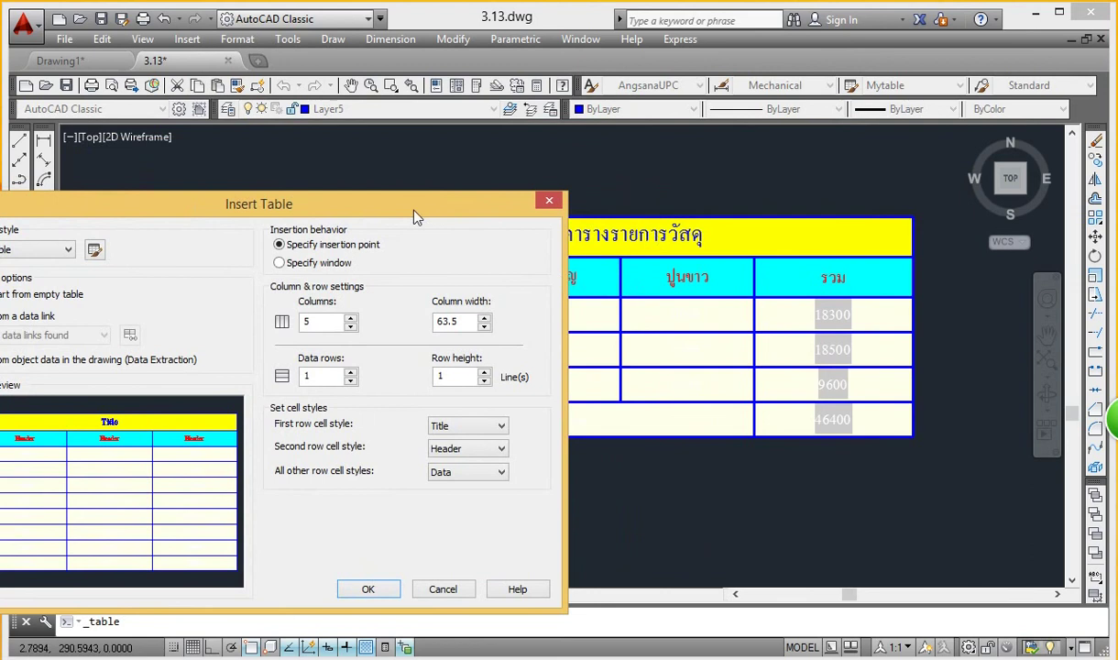
{"action": "mouse_move", "coordinate": [412, 213]}
{"action": "left_mouse_down"}
{"action": "mouse_move", "coordinate": [466, 172]}
{"action": "mouse_move", "coordinate": [566, 172]}
{"action": "mouse_move", "coordinate": [553, 176]}
{"action": "left_mouse_up"}
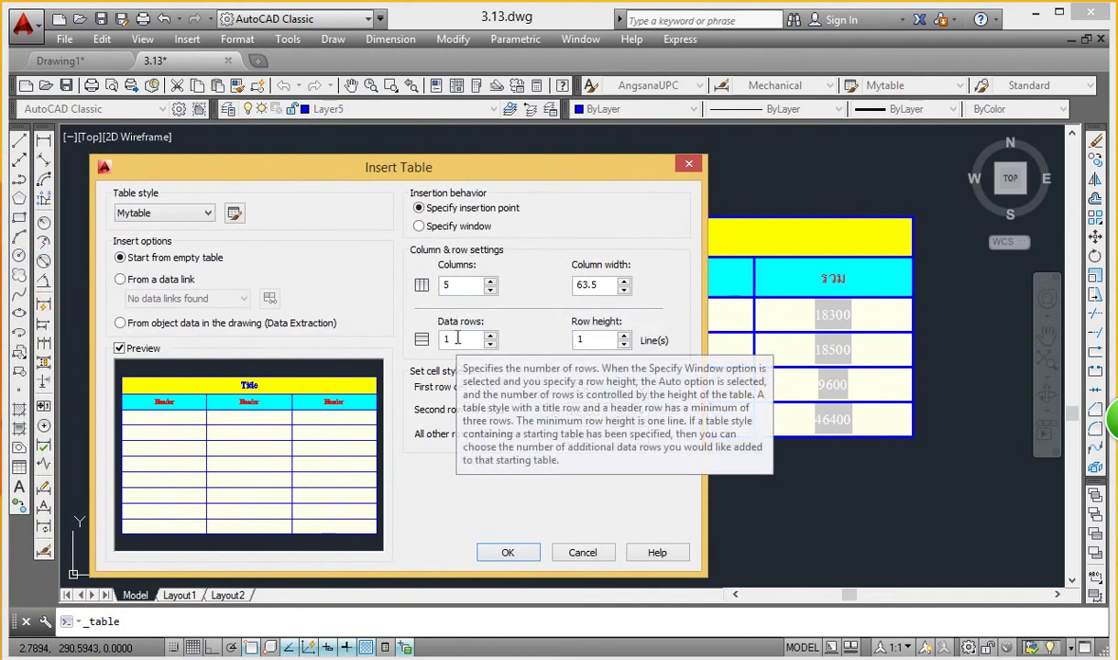
{"action": "left_click", "coordinate": [510, 554]}
Step: Place the new table below the materials table, leaving its cells empty
{"action": "middle_click_drag", "start_coordinate": [440, 431], "coordinate": [444, 279]}
{"action": "scroll", "coordinate": [444, 279], "scroll_direction": "down", "scroll_amount": 2}
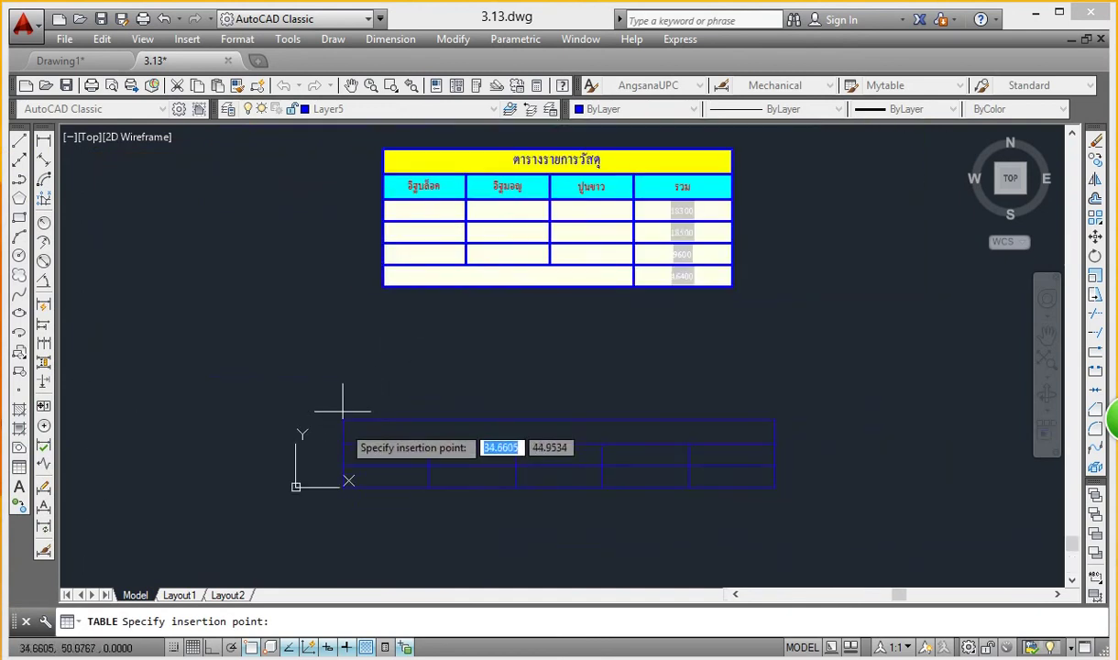
{"action": "left_click", "coordinate": [333, 360]}
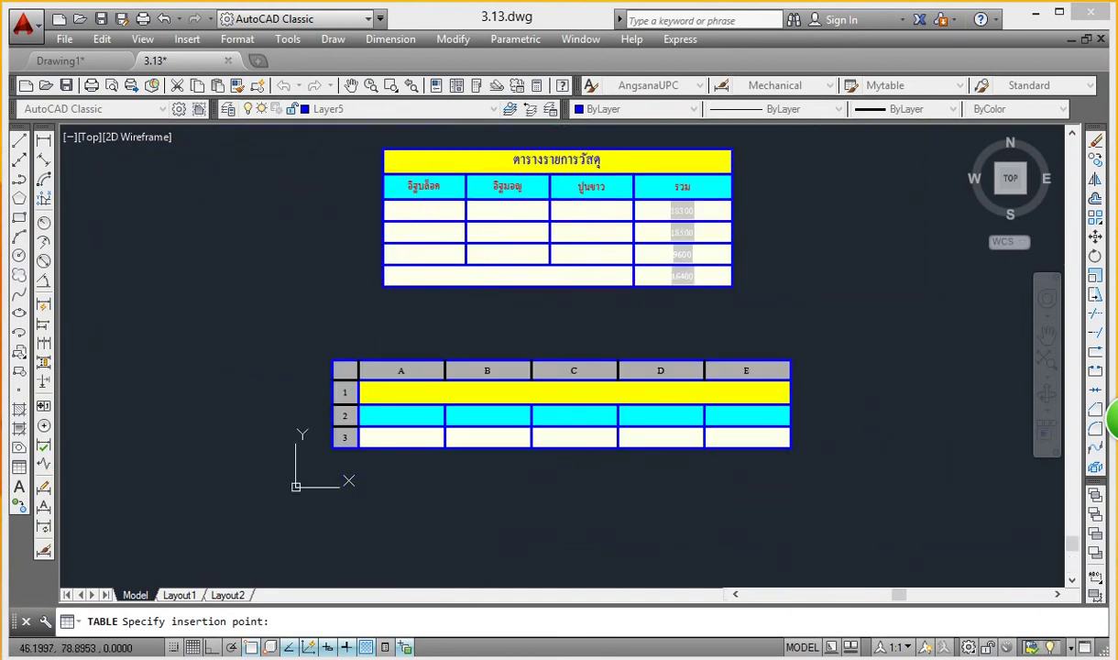
{"action": "key", "text": "Tab"}
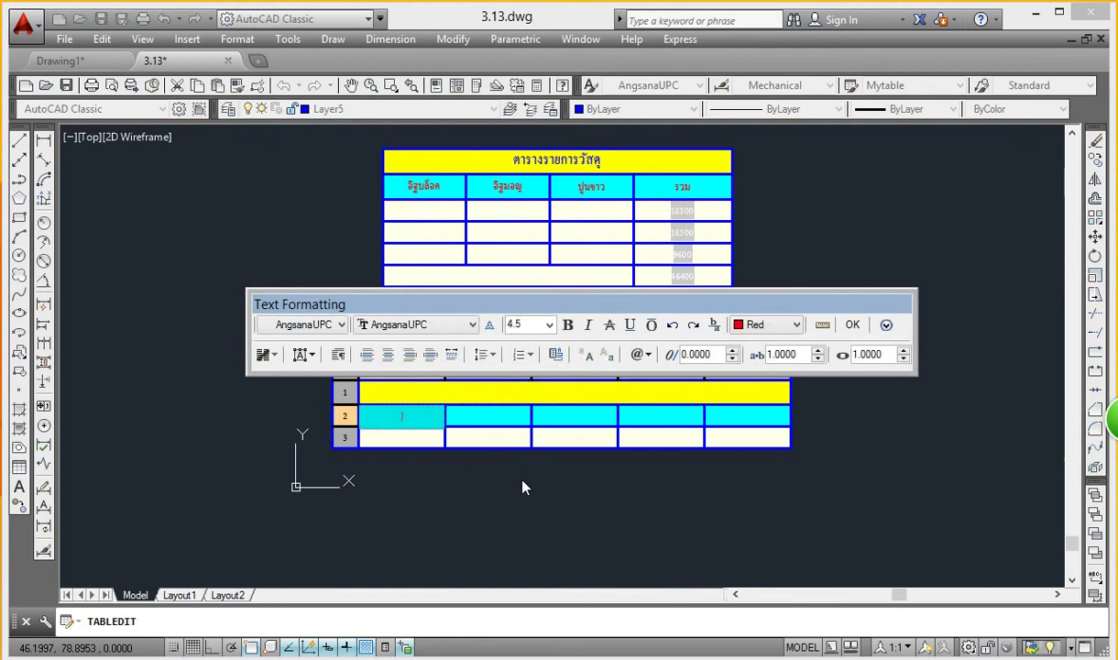
{"action": "left_click", "coordinate": [853, 325]}
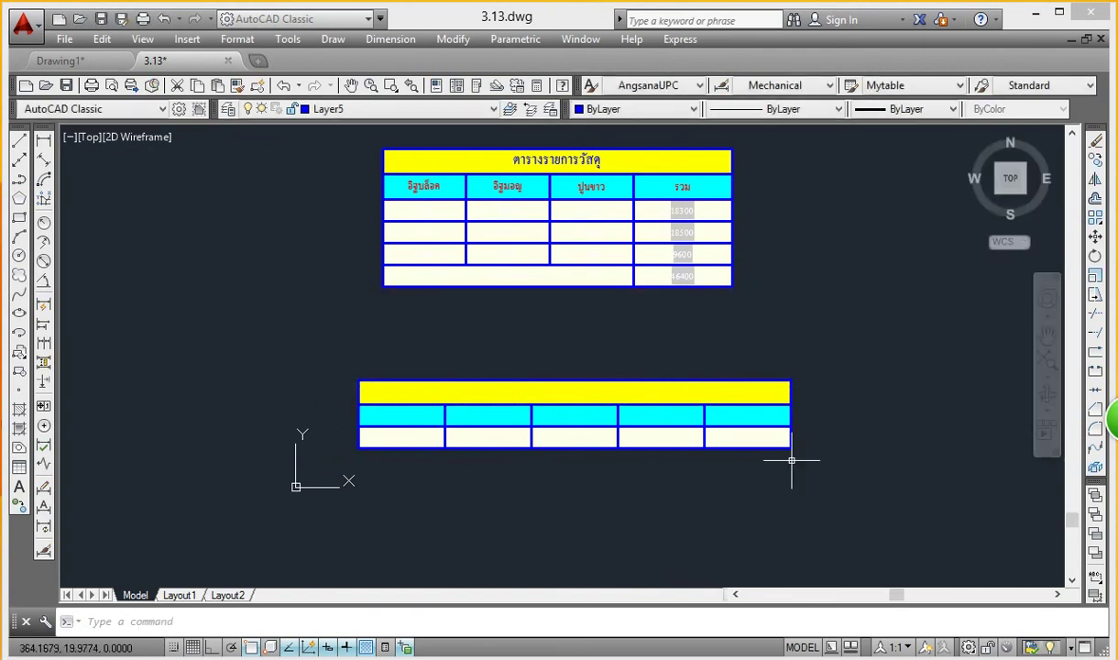
{"action": "middle_click_drag", "start_coordinate": [728, 454], "coordinate": [692, 466]}
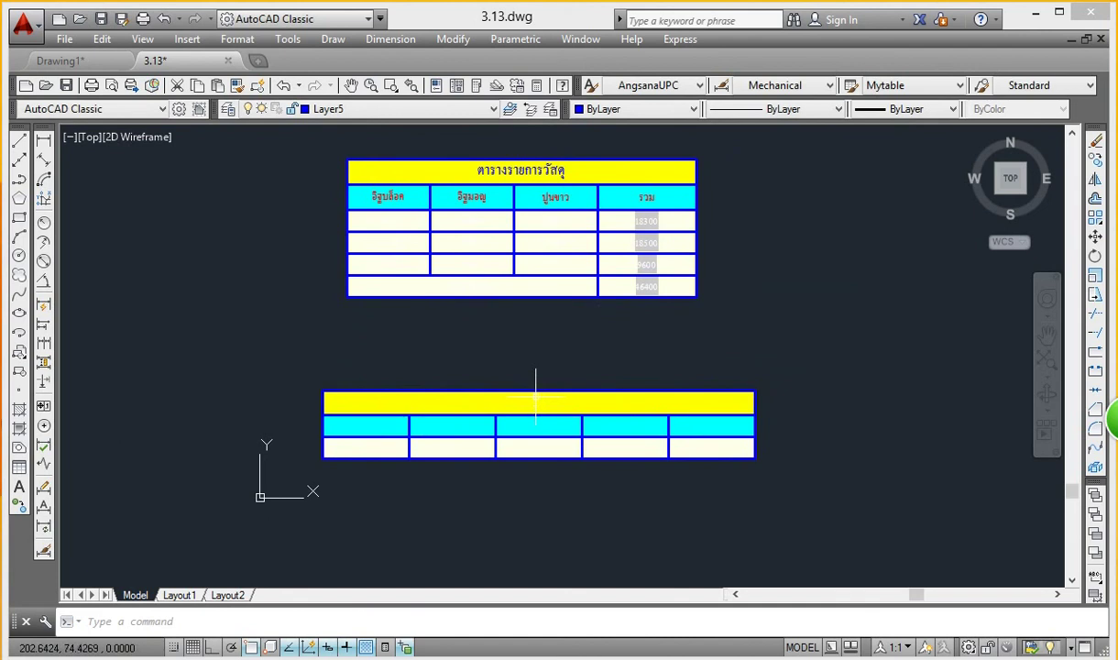
{"action": "middle_click_drag", "start_coordinate": [532, 423], "coordinate": [530, 418]}
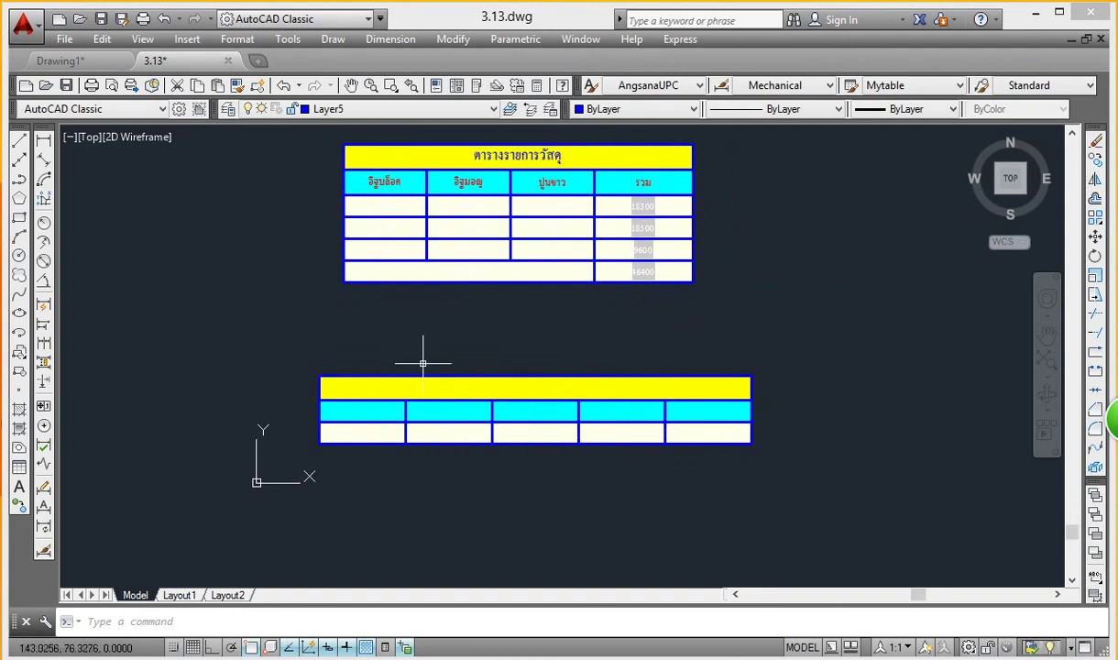
Step: Set up another five-column Mytable table with Data rows set to 5
{"action": "left_click", "coordinate": [337, 41]}
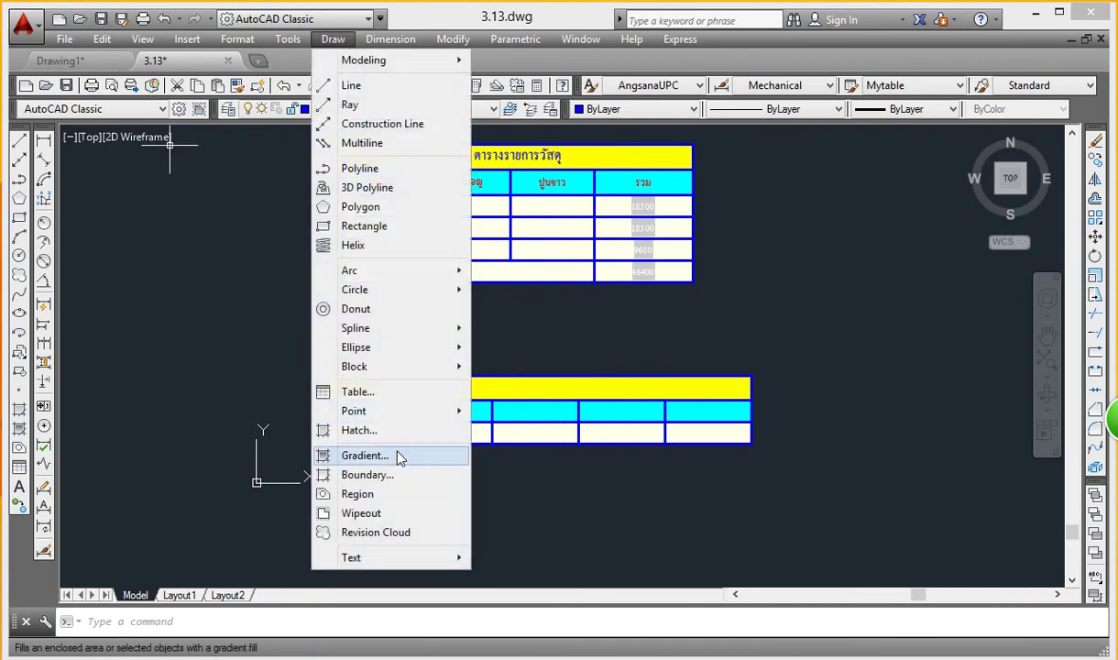
{"action": "left_click", "coordinate": [362, 392]}
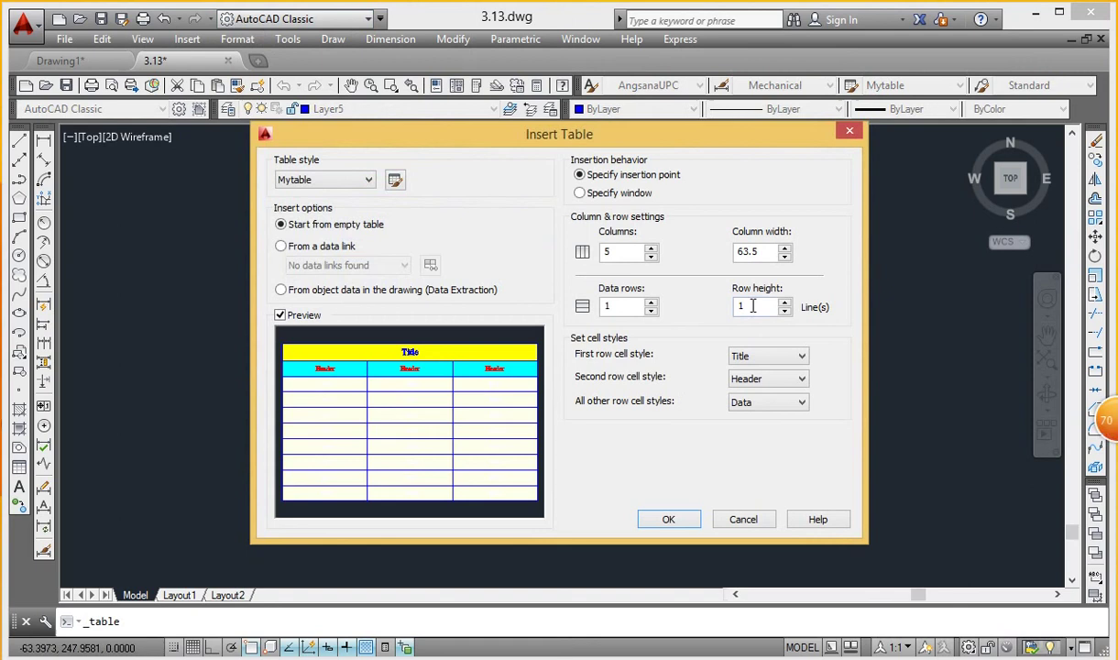
{"action": "mouse_move", "coordinate": [623, 306]}
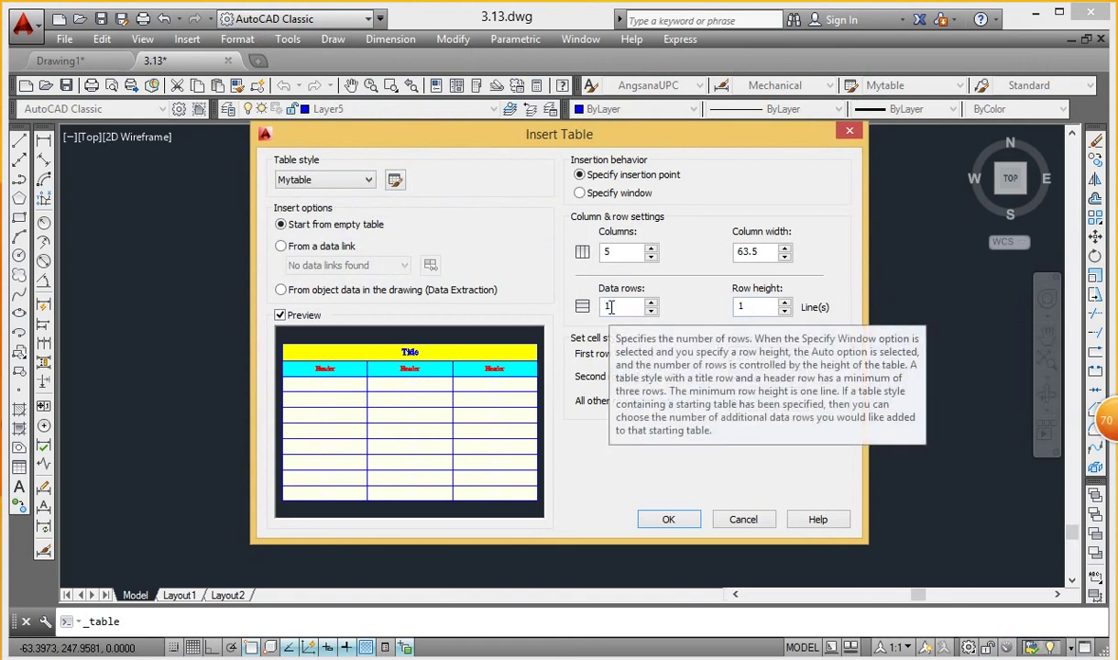
{"action": "left_click_drag", "start_coordinate": [501, 136], "coordinate": [291, 543]}
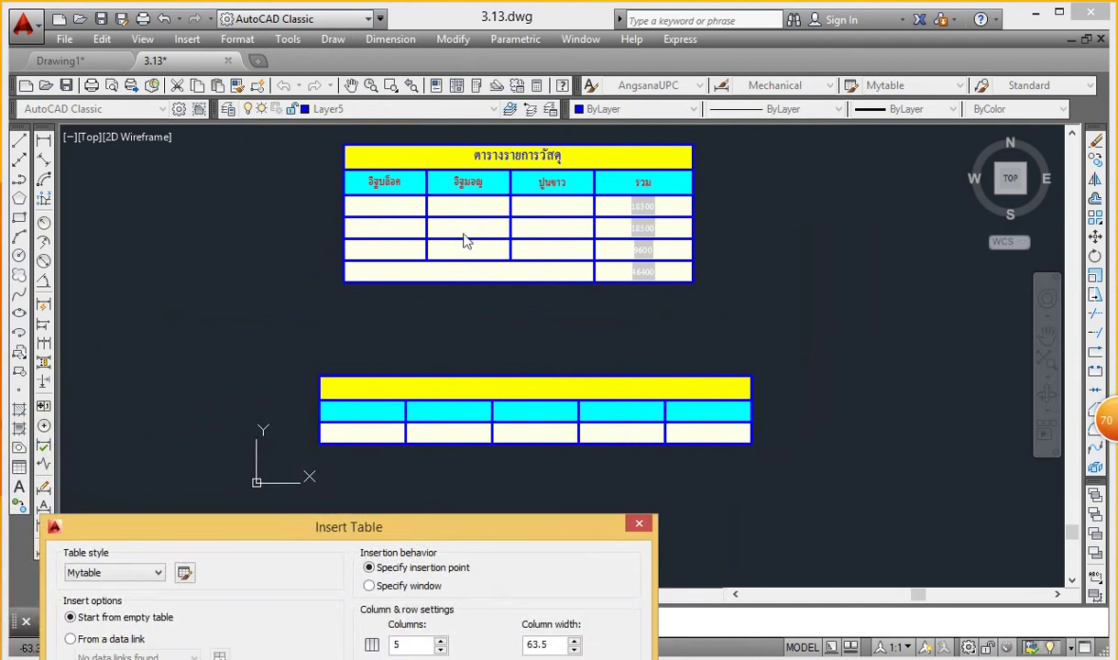
{"action": "left_click_drag", "start_coordinate": [392, 533], "coordinate": [446, 205]}
{"action": "double_click", "coordinate": [477, 392]}
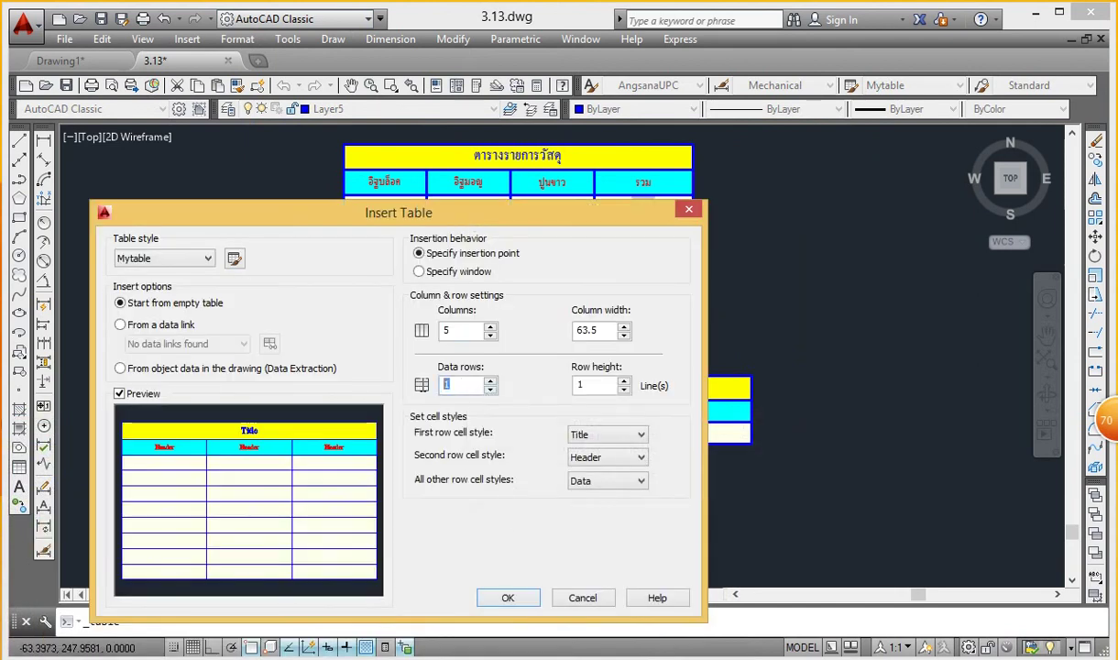
{"action": "left_click_drag", "start_coordinate": [339, 220], "coordinate": [329, 568]}
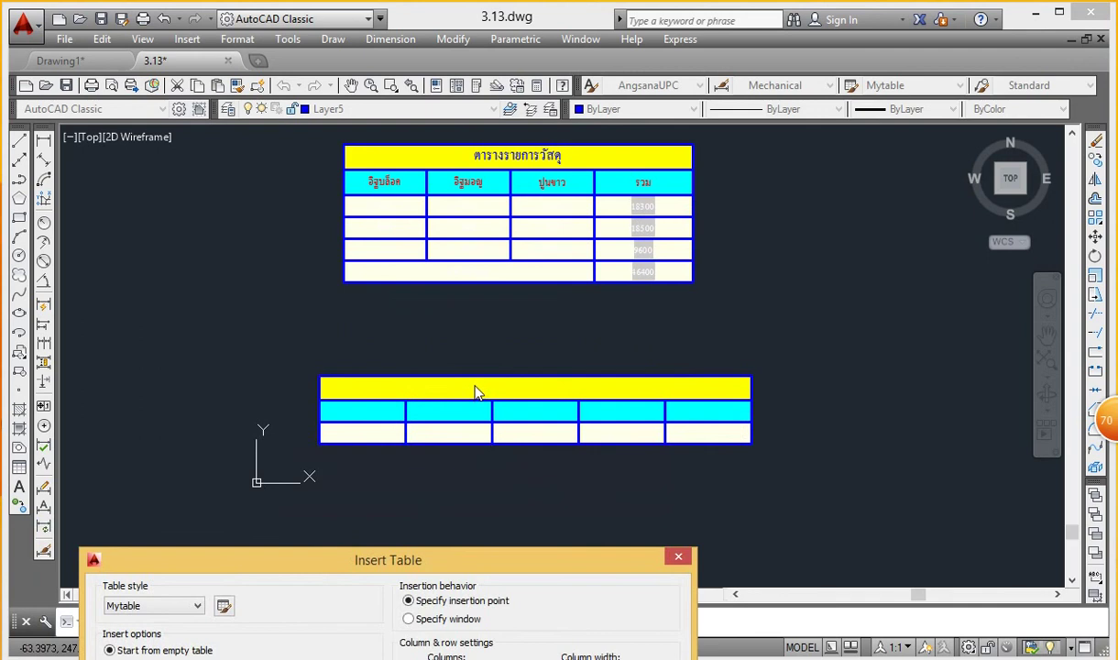
{"action": "mouse_move", "coordinate": [455, 547]}
{"action": "left_mouse_down"}
{"action": "mouse_move", "coordinate": [452, 298]}
{"action": "mouse_move", "coordinate": [426, 299]}
{"action": "left_mouse_up"}
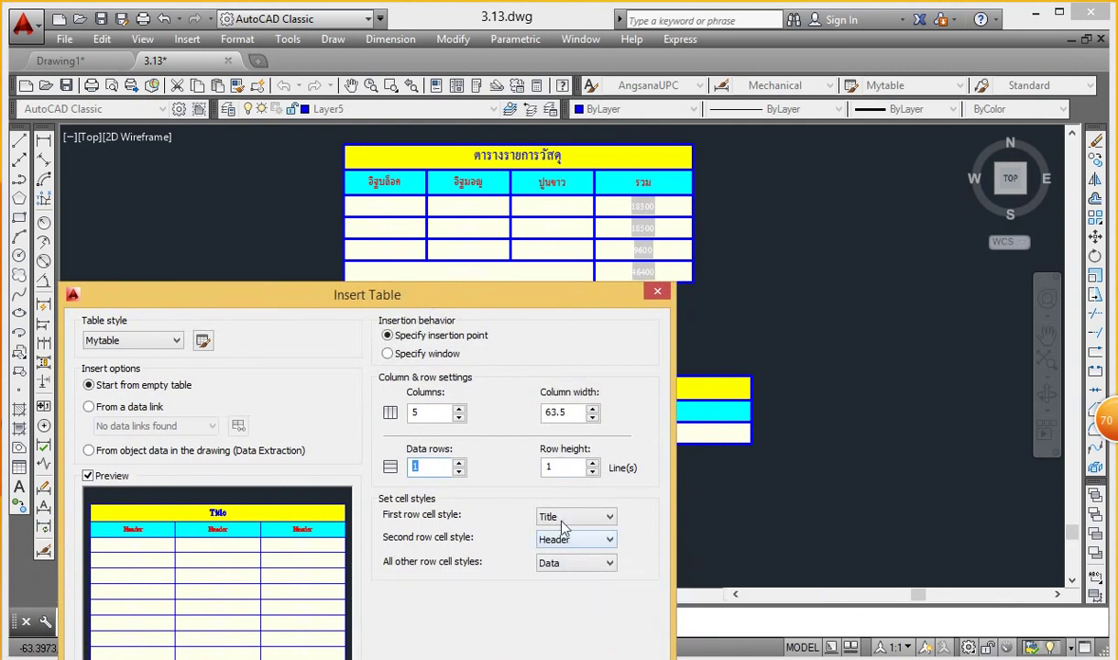
{"action": "left_click_drag", "start_coordinate": [406, 301], "coordinate": [416, 212]}
{"action": "type", "text": "5"}
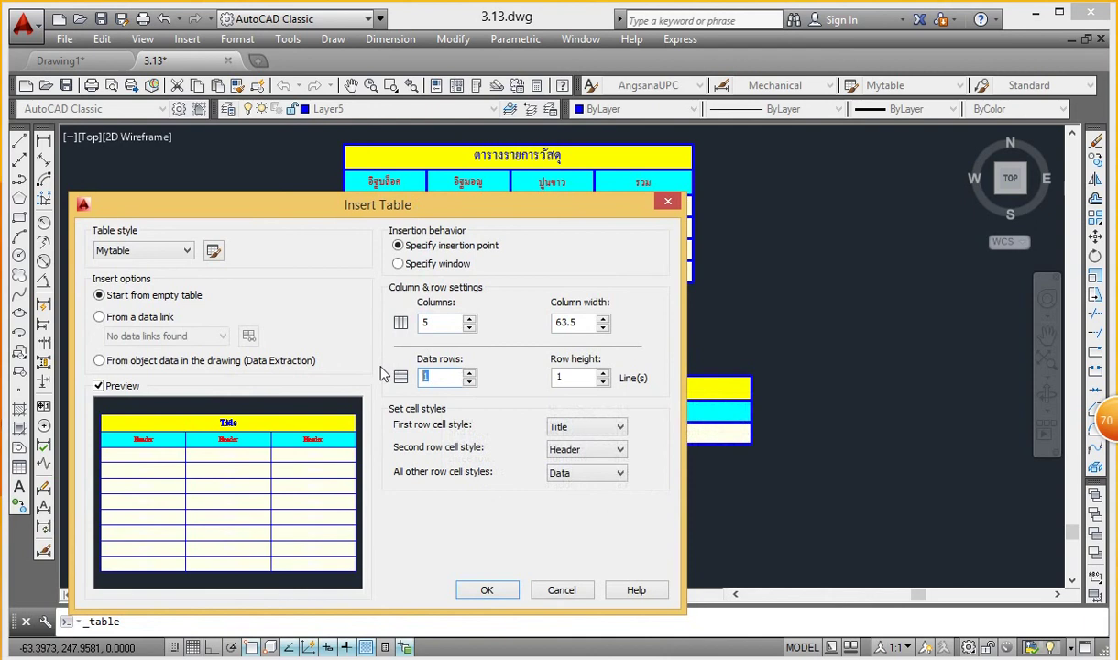
{"action": "left_click", "coordinate": [486, 589]}
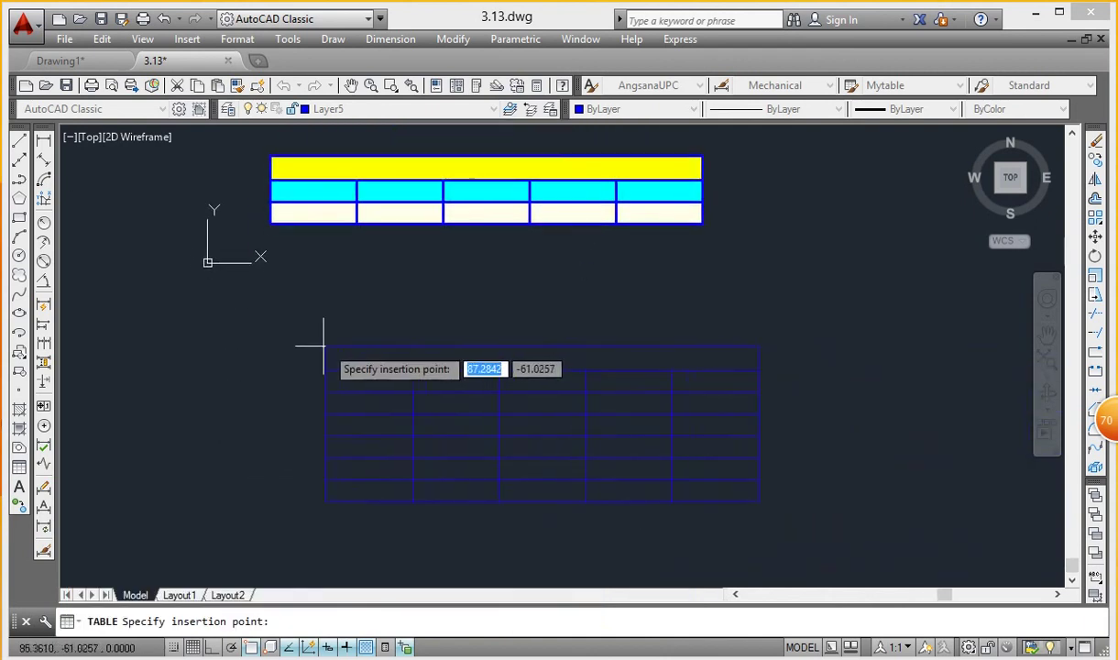
Step: Place the empty table below the existing ones and zoom out to see all three
{"action": "left_click", "coordinate": [286, 315]}
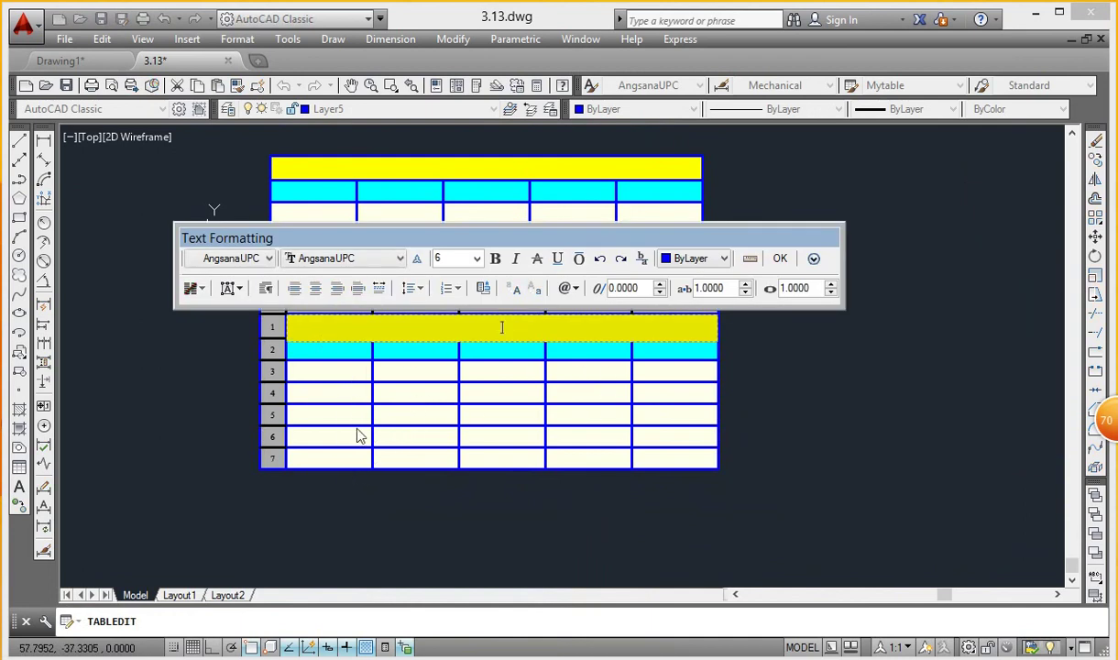
{"action": "left_click", "coordinate": [780, 258]}
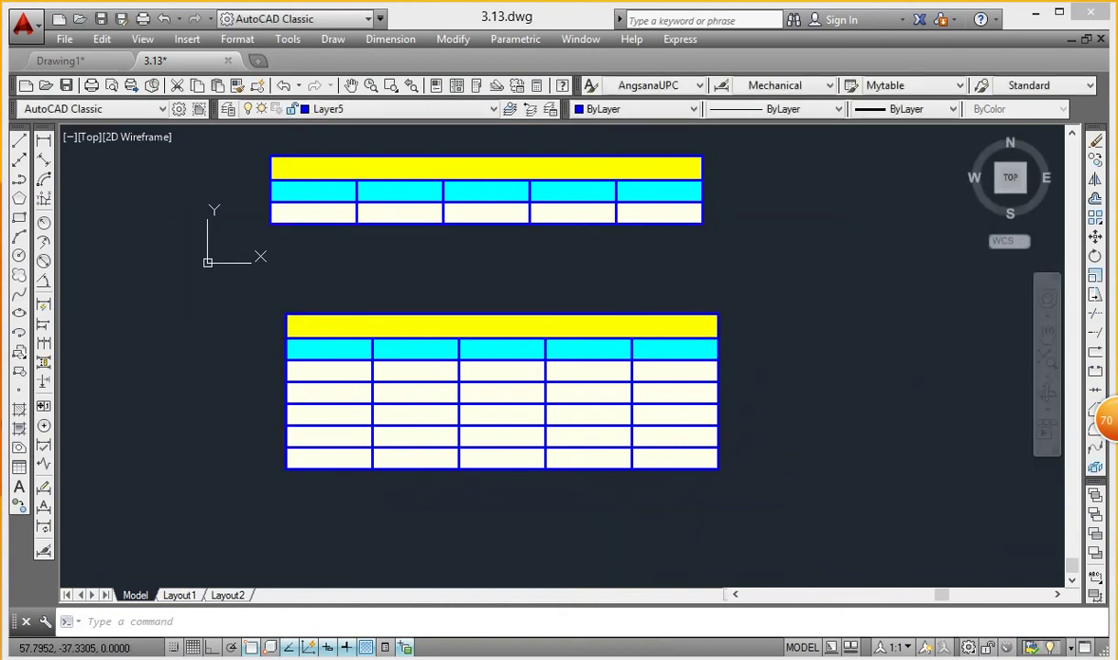
{"action": "middle_click_drag", "start_coordinate": [675, 447], "coordinate": [675, 558]}
{"action": "scroll", "coordinate": [467, 382], "scroll_direction": "down", "scroll_amount": 2}
{"action": "scroll", "coordinate": [466, 383], "scroll_direction": "up", "scroll_amount": 5}
{"action": "scroll", "coordinate": [466, 382], "scroll_direction": "down", "scroll_amount": 4}
{"action": "scroll", "coordinate": [474, 407], "scroll_direction": "down", "scroll_amount": 2}
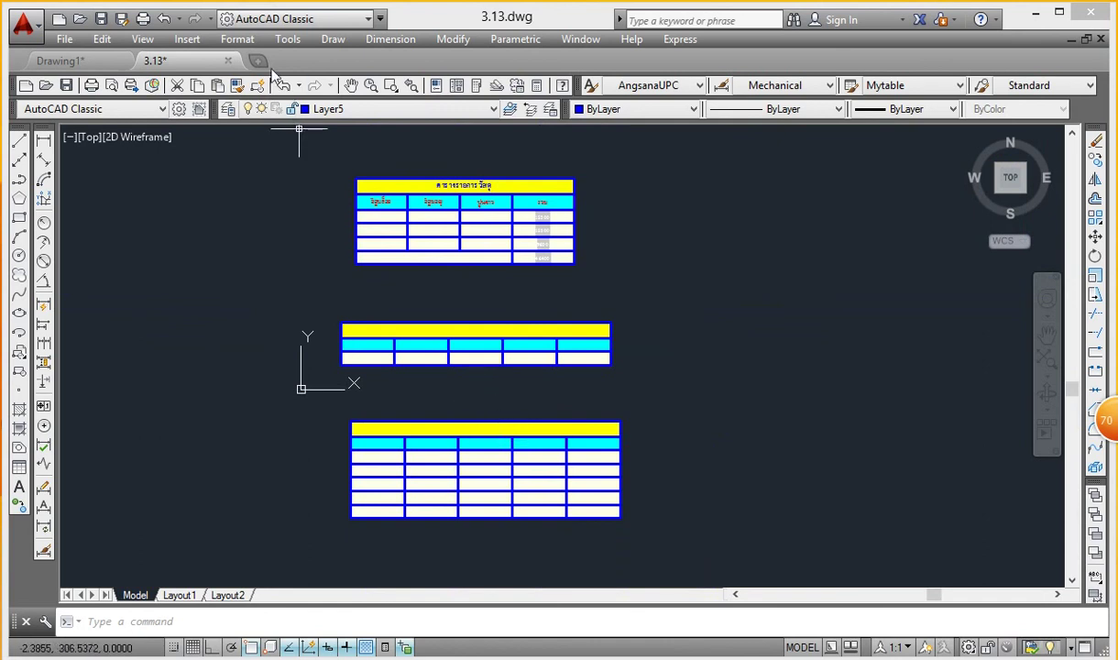
Step: Open the Mytable style for modification in the Table Style manager
{"action": "left_click", "coordinate": [239, 40]}
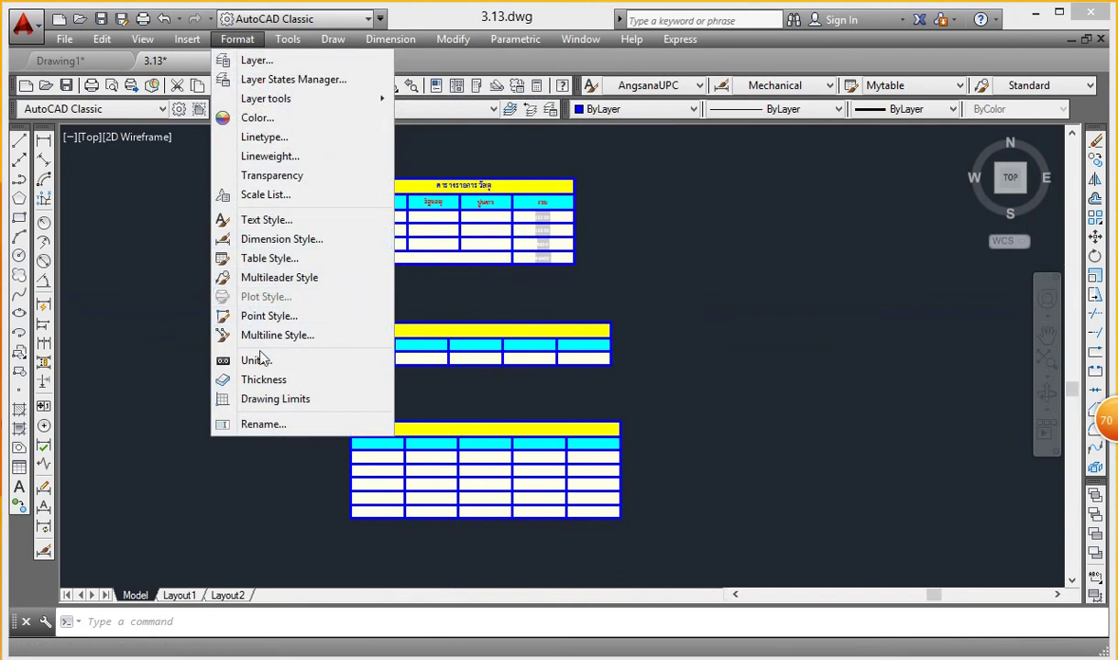
{"action": "left_click", "coordinate": [262, 258]}
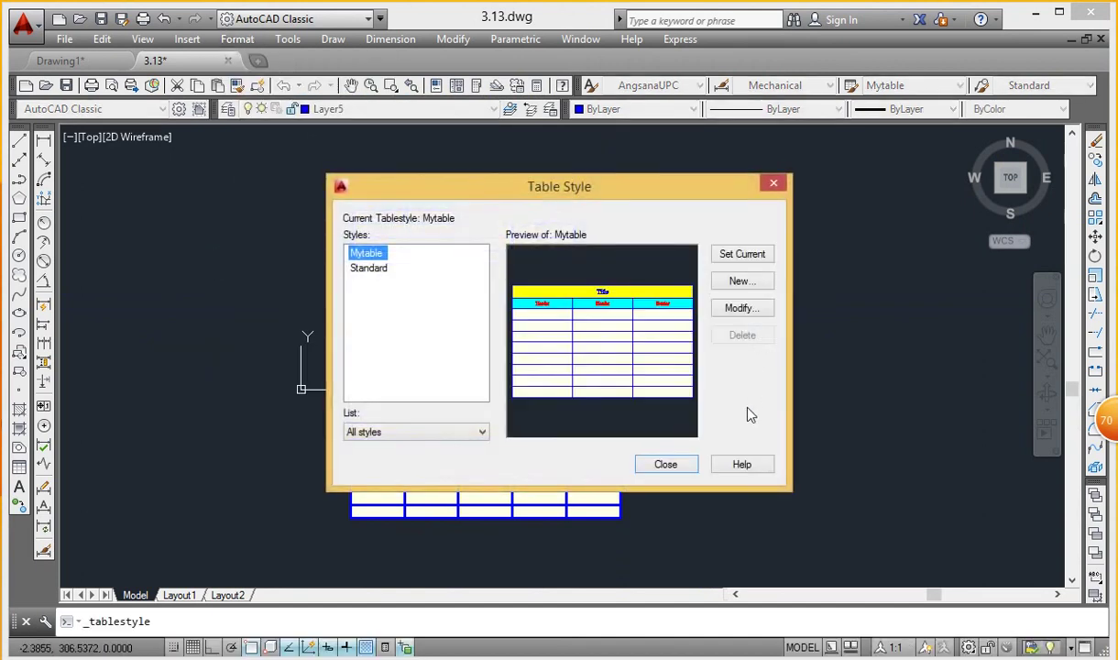
{"action": "left_click", "coordinate": [377, 275]}
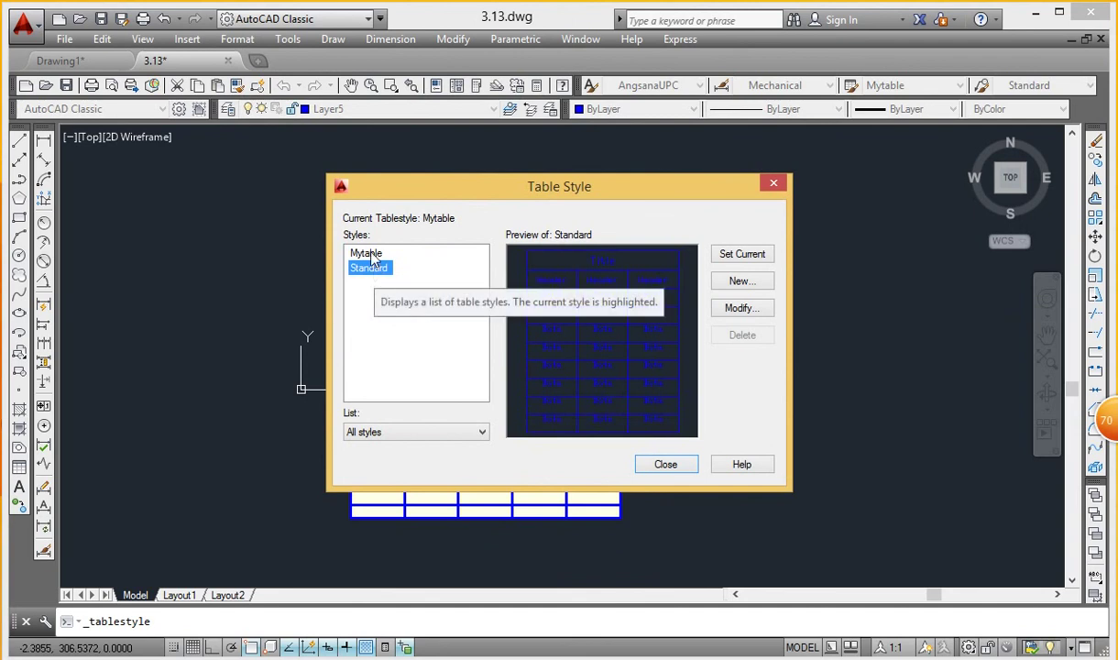
{"action": "left_click", "coordinate": [367, 254]}
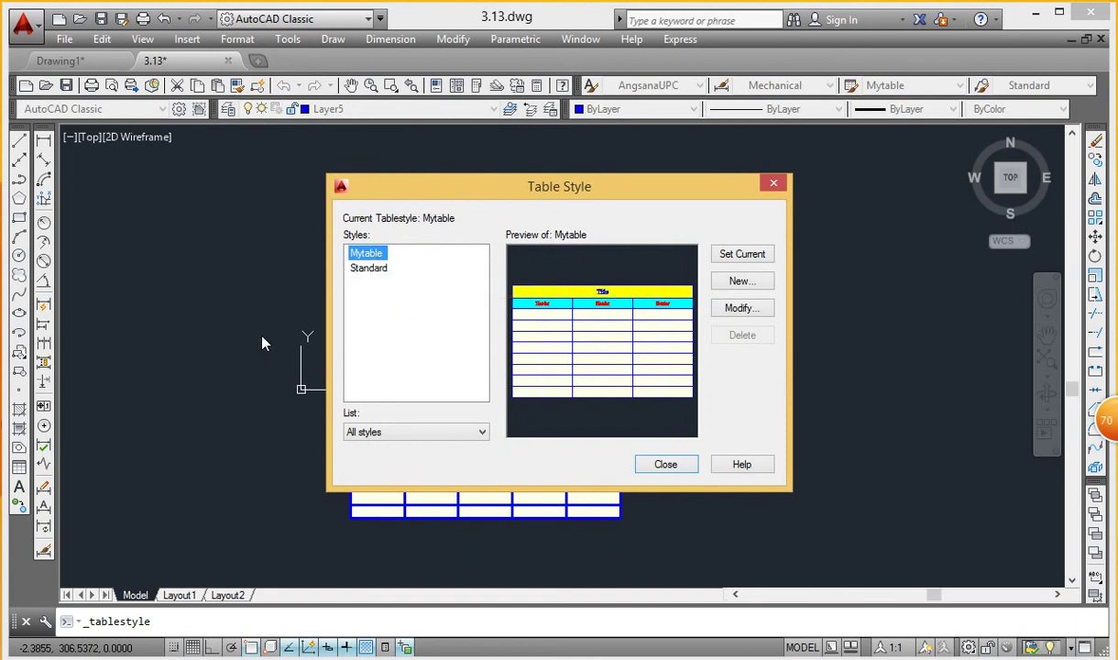
{"action": "left_click", "coordinate": [745, 310]}
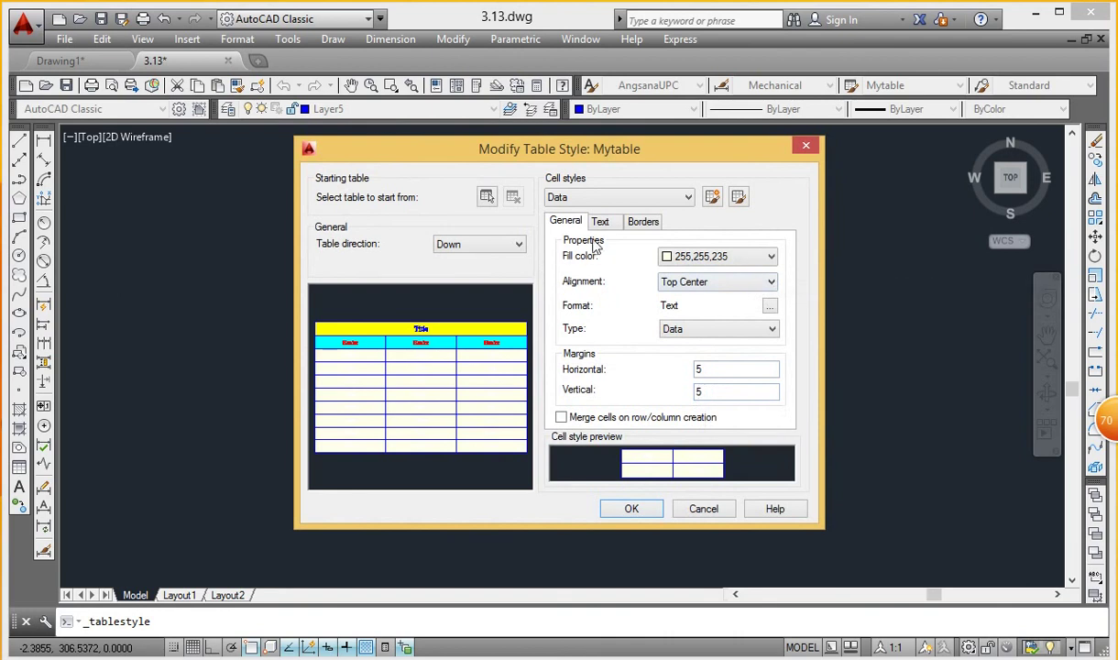
Step: Set Mytable's Title cell fill to Red and Header cell fill to Yellow
{"action": "left_click", "coordinate": [687, 197]}
{"action": "left_click", "coordinate": [614, 245]}
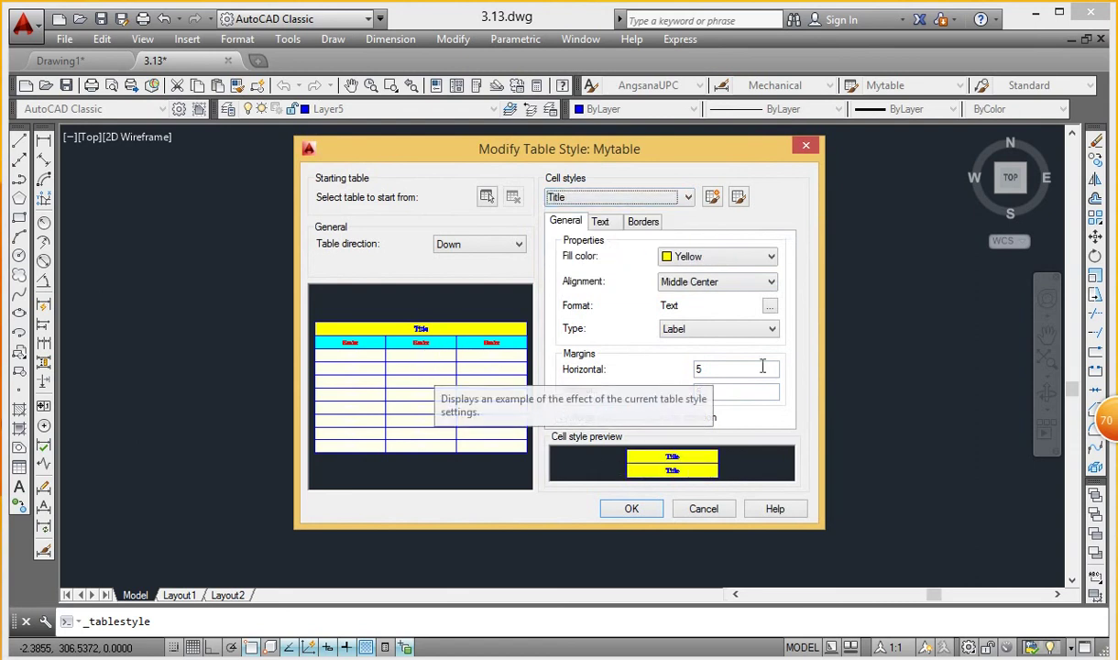
{"action": "left_click", "coordinate": [769, 255]}
{"action": "left_click", "coordinate": [683, 315]}
{"action": "left_click", "coordinate": [686, 199]}
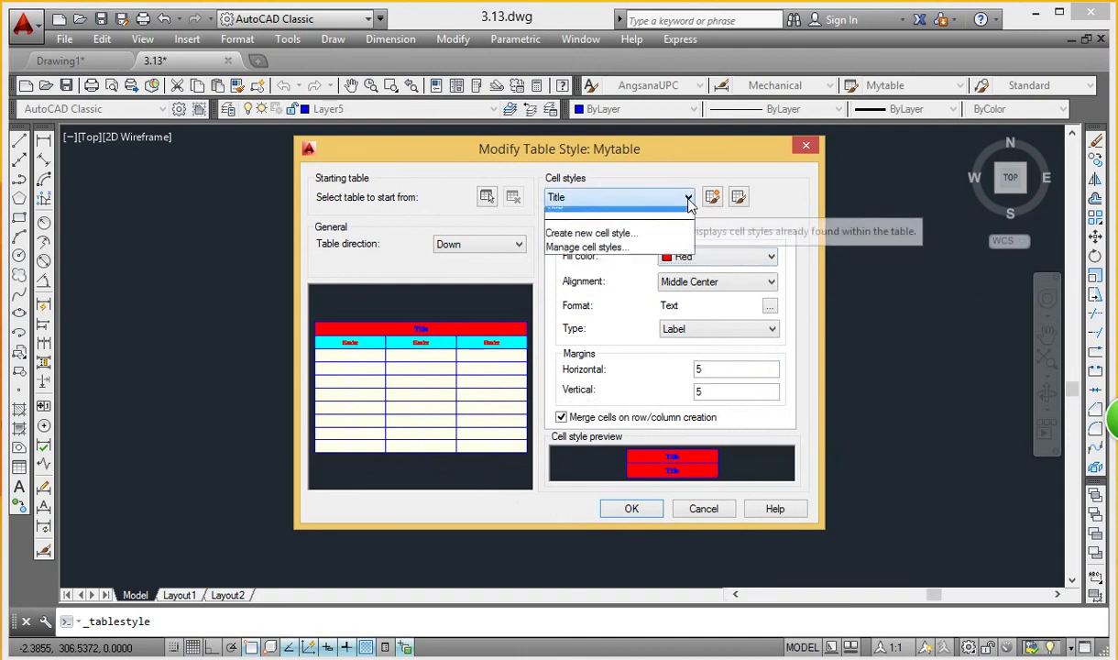
{"action": "left_click", "coordinate": [599, 229]}
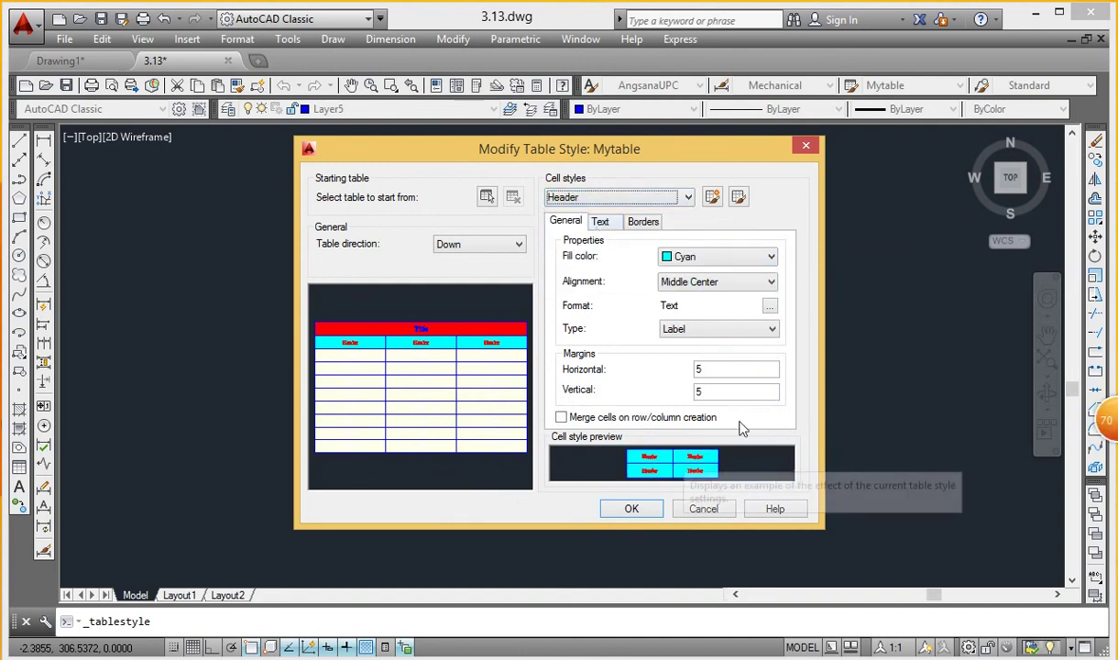
{"action": "left_click", "coordinate": [772, 257]}
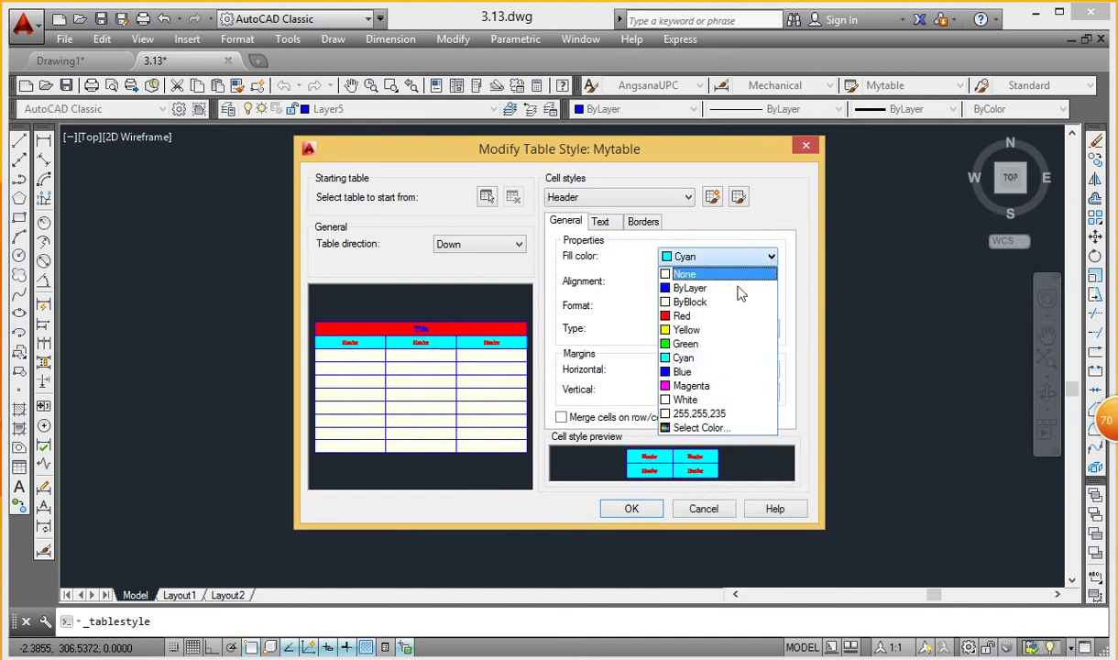
{"action": "left_click", "coordinate": [695, 316]}
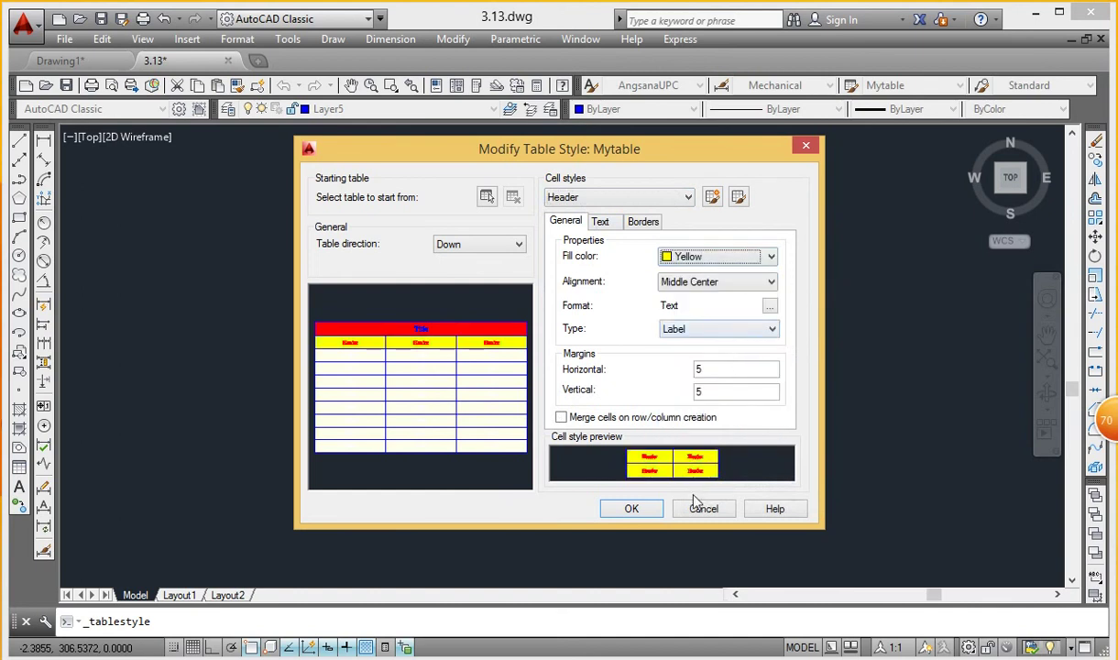
Step: Set the Data cell fill to Cyan, save Mytable and make it current
{"action": "left_click", "coordinate": [653, 198]}
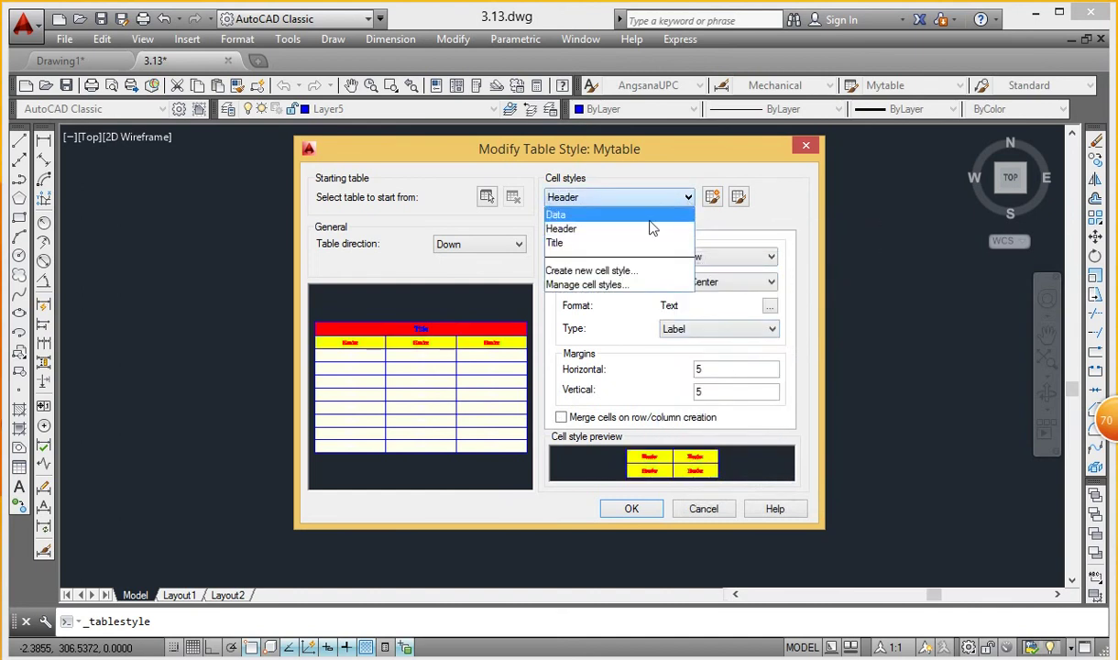
{"action": "left_click", "coordinate": [603, 214]}
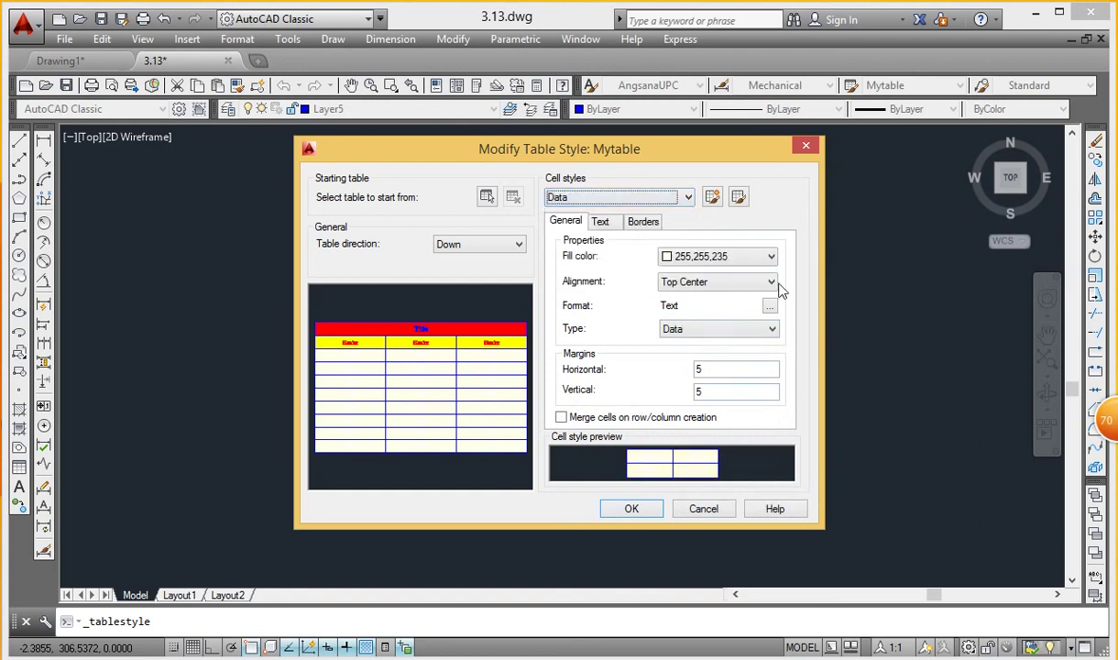
{"action": "left_click", "coordinate": [739, 258]}
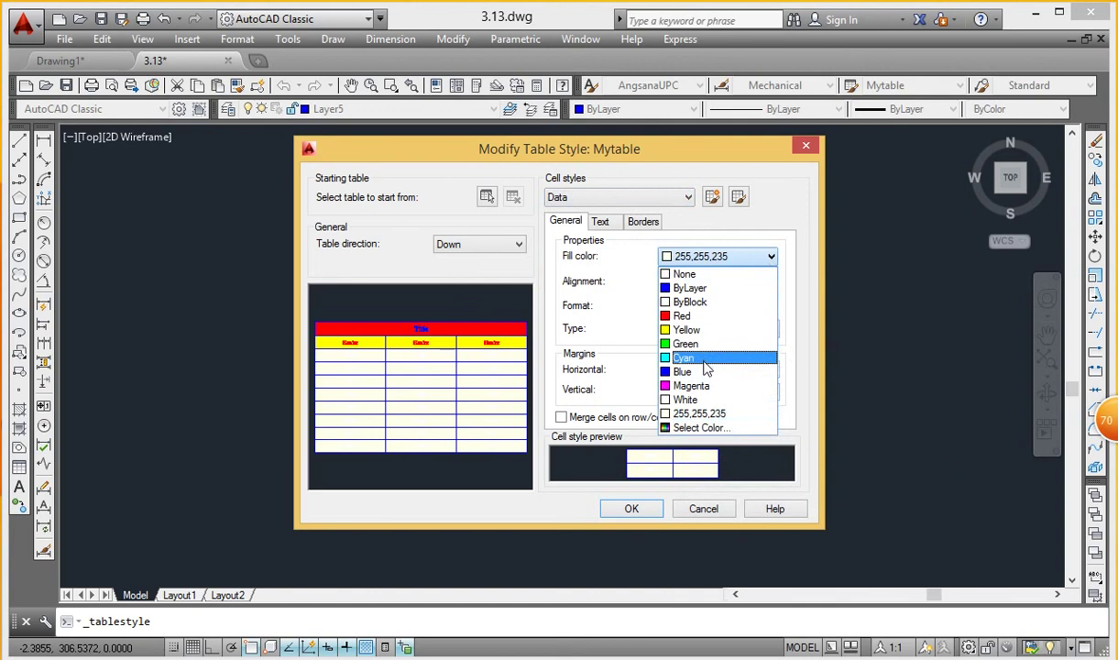
{"action": "left_click", "coordinate": [701, 357]}
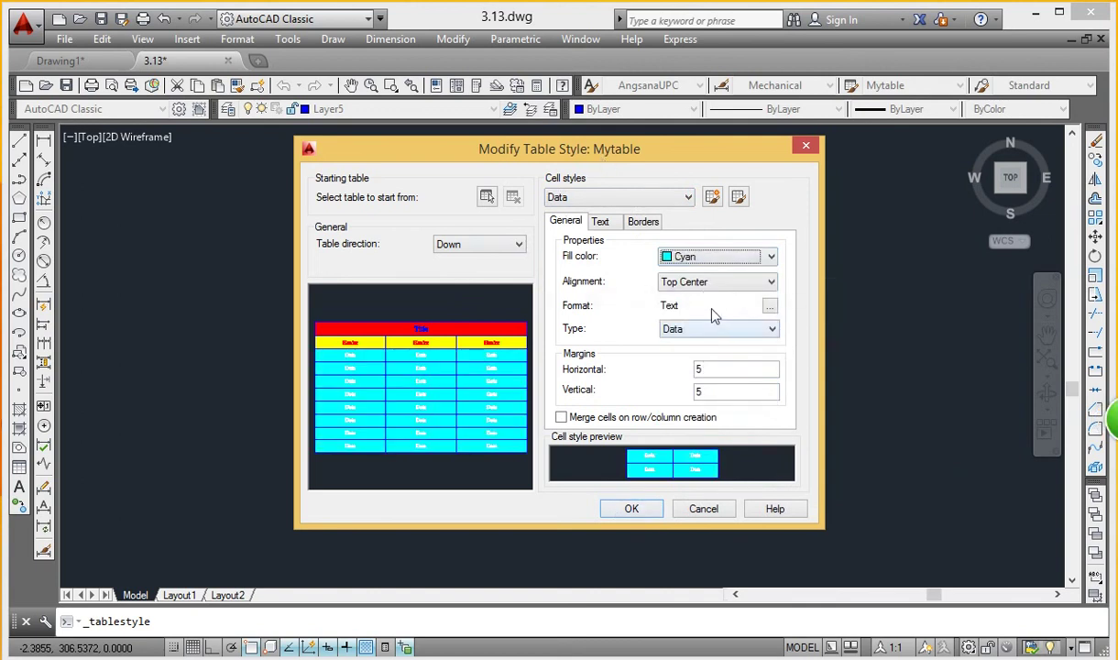
{"action": "left_click", "coordinate": [770, 307]}
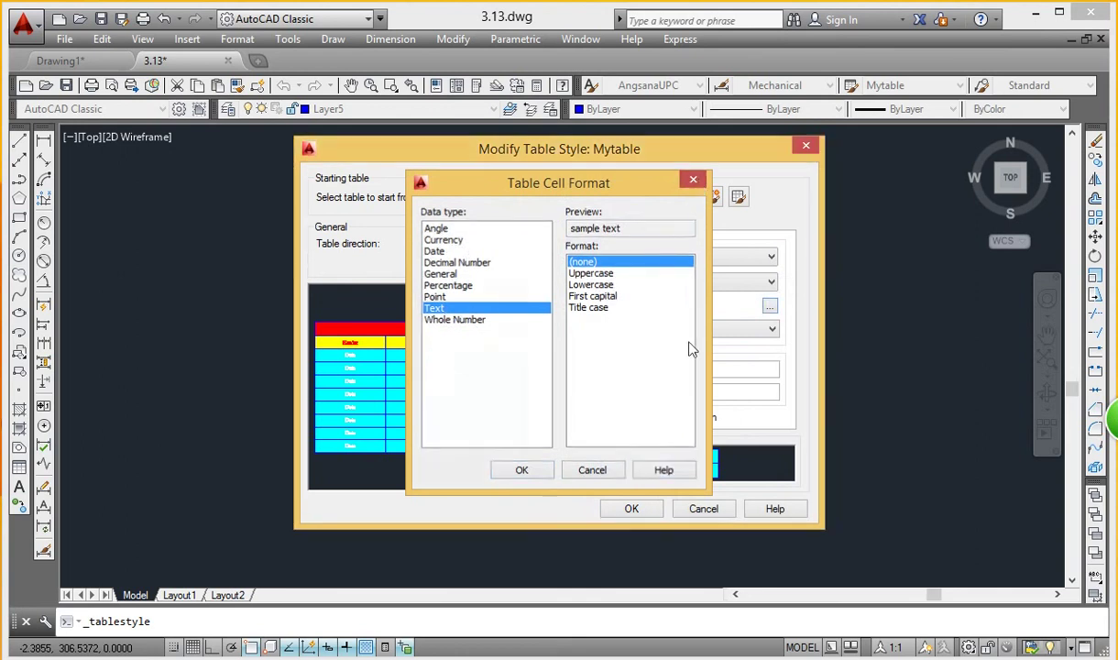
{"action": "left_click", "coordinate": [695, 182]}
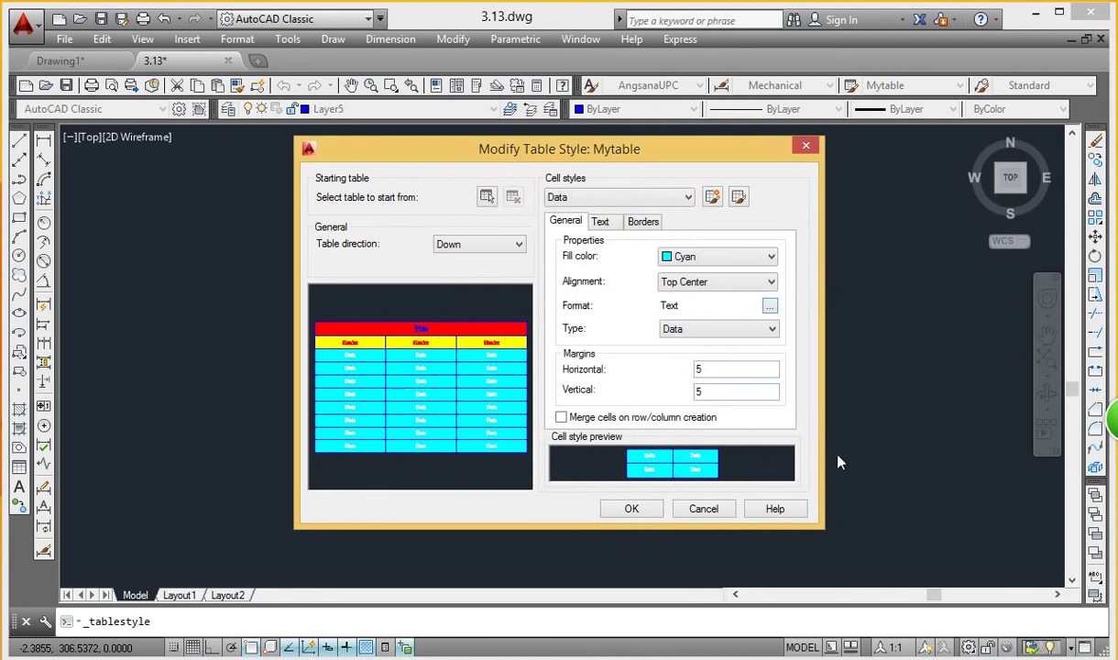
{"action": "left_click", "coordinate": [634, 511]}
{"action": "left_click", "coordinate": [743, 253]}
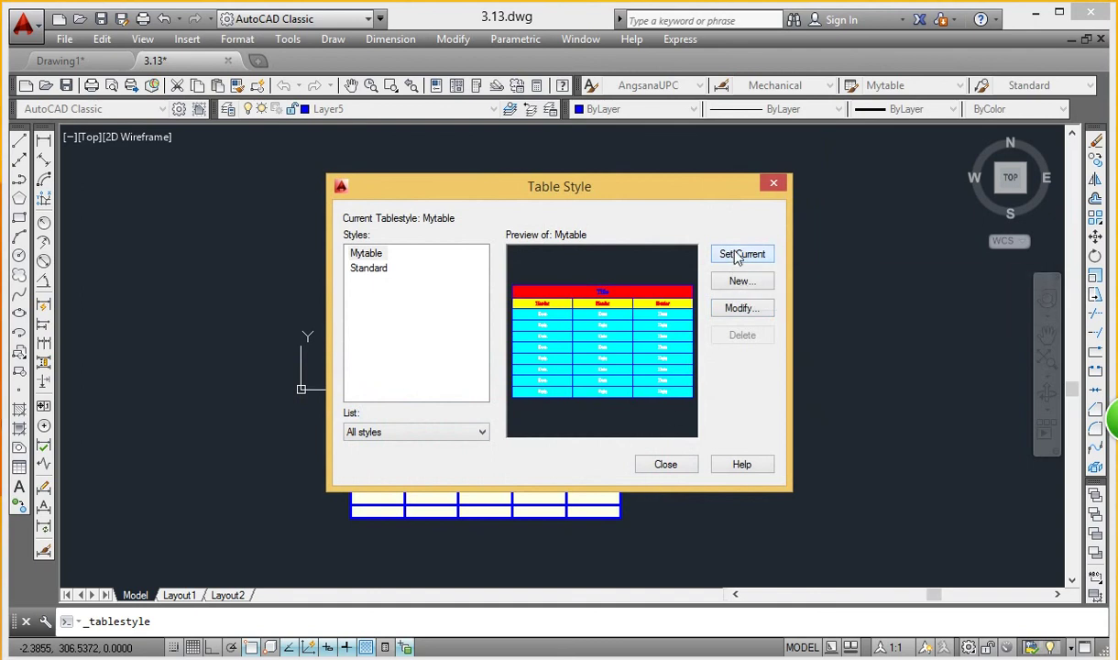
Step: Close the Table Style manager and zoom to view the recoloured tables
{"action": "left_click", "coordinate": [660, 466]}
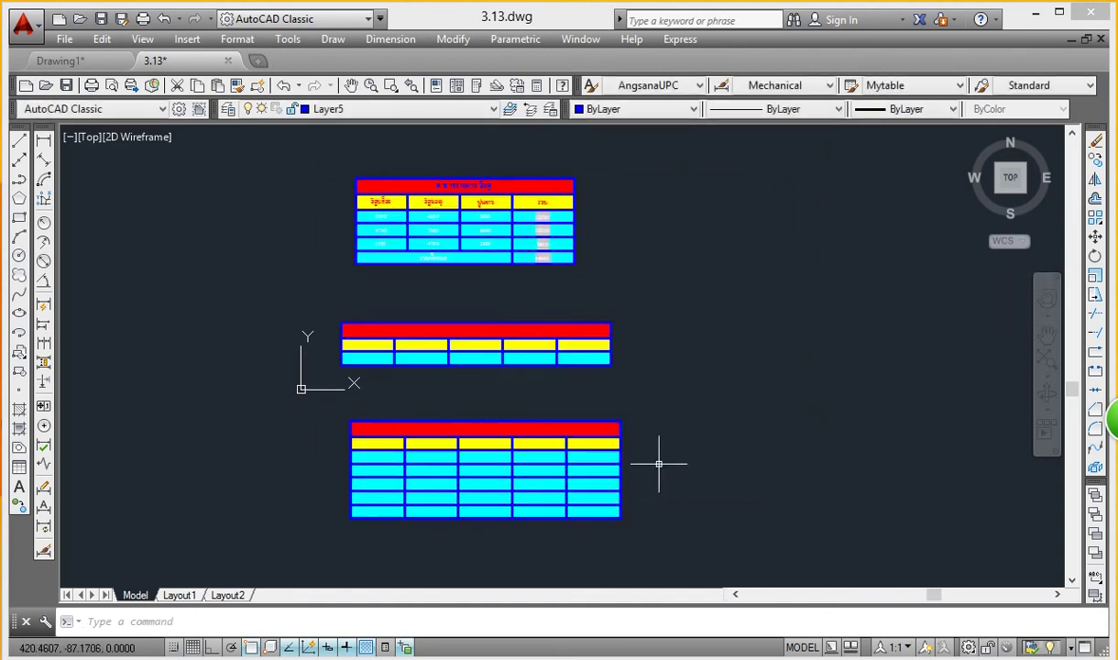
{"action": "scroll", "coordinate": [463, 188], "scroll_direction": "up", "scroll_amount": 10}
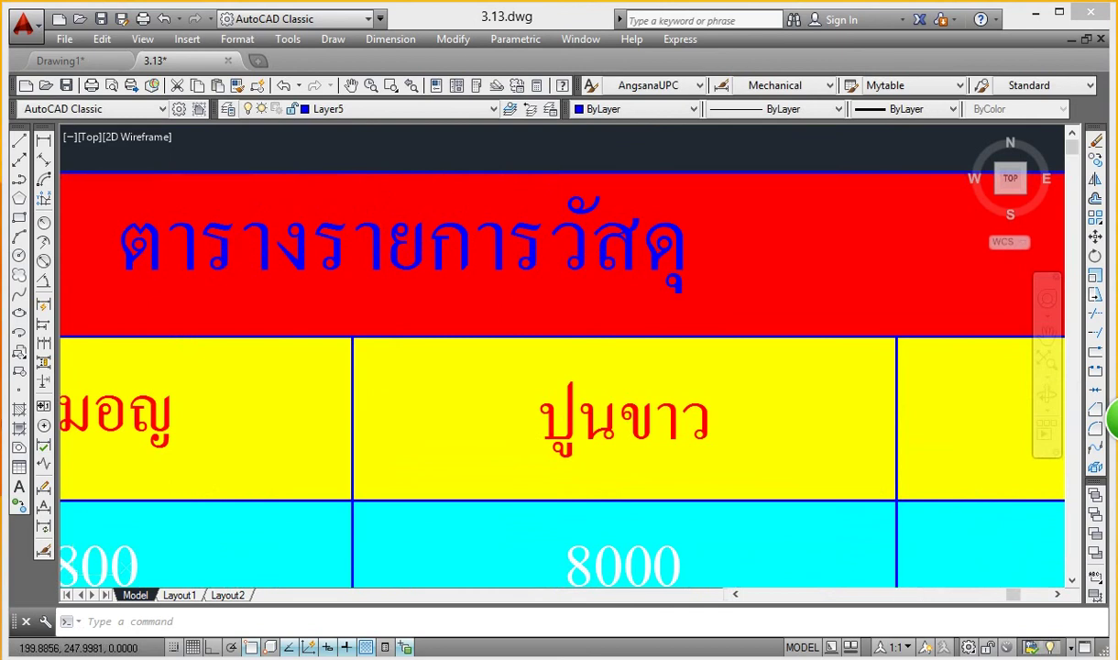
{"action": "scroll", "coordinate": [448, 176], "scroll_direction": "down", "scroll_amount": 6}
{"action": "scroll", "coordinate": [616, 401], "scroll_direction": "down", "scroll_amount": 5}
{"action": "scroll", "coordinate": [605, 385], "scroll_direction": "down", "scroll_amount": 1}
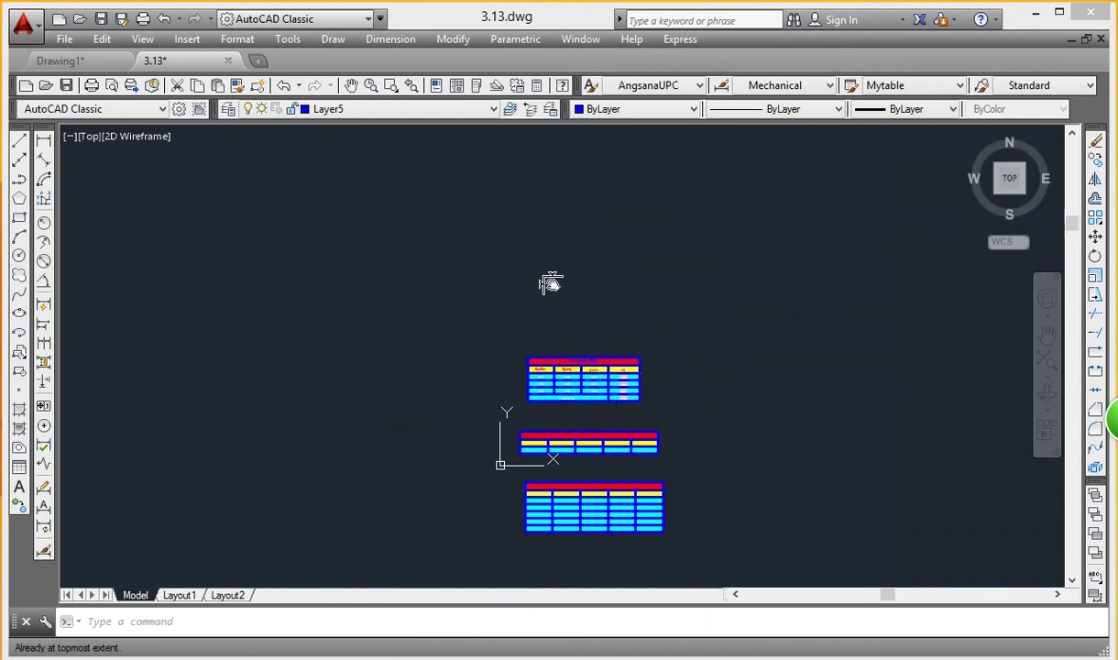
{"action": "mouse_move", "coordinate": [589, 475]}
{"action": "middle_mouse_down"}
{"action": "mouse_move", "coordinate": [511, 317]}
{"action": "mouse_move", "coordinate": [404, 294]}
{"action": "middle_mouse_up"}
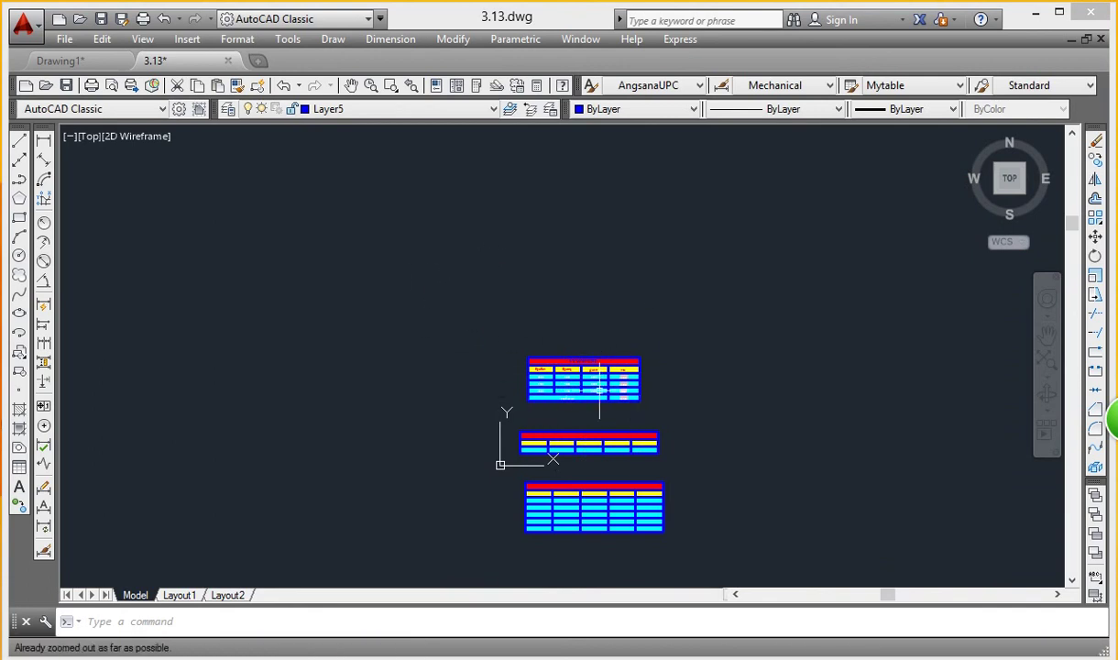
{"action": "scroll", "coordinate": [576, 380], "scroll_direction": "up", "scroll_amount": 8}
{"action": "scroll", "coordinate": [572, 363], "scroll_direction": "down", "scroll_amount": 6}
Step: Delete the middle three-row table using a crossing window selection
{"action": "middle_click_drag", "start_coordinate": [572, 363], "coordinate": [579, 413]}
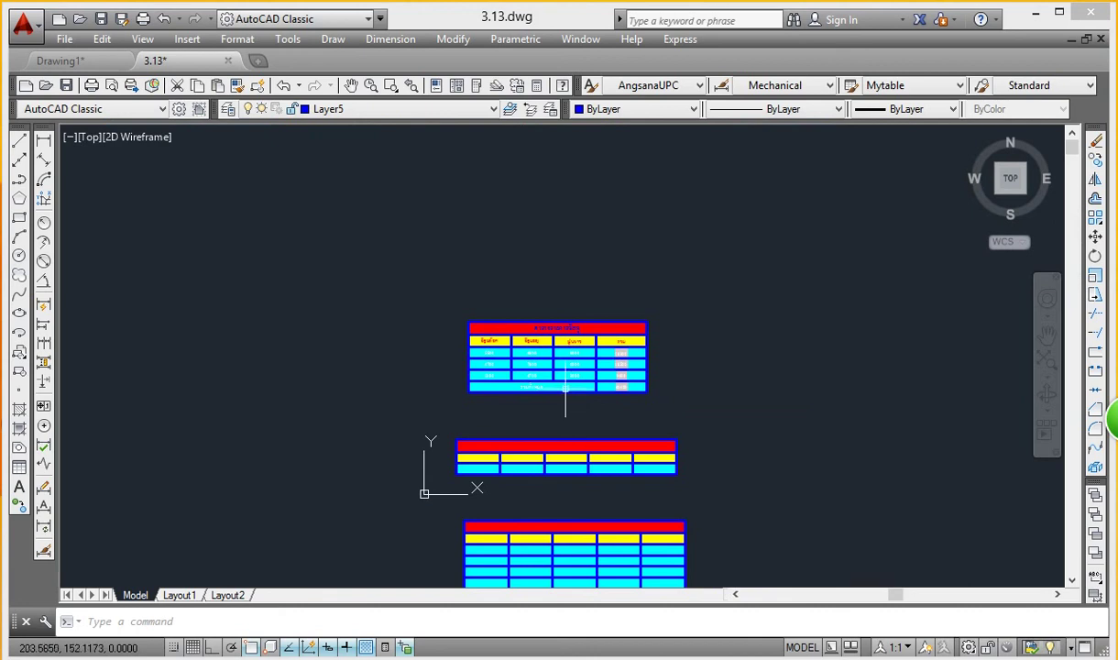
{"action": "middle_click_drag", "start_coordinate": [579, 414], "coordinate": [559, 386]}
{"action": "scroll", "coordinate": [559, 385], "scroll_direction": "up", "scroll_amount": 4}
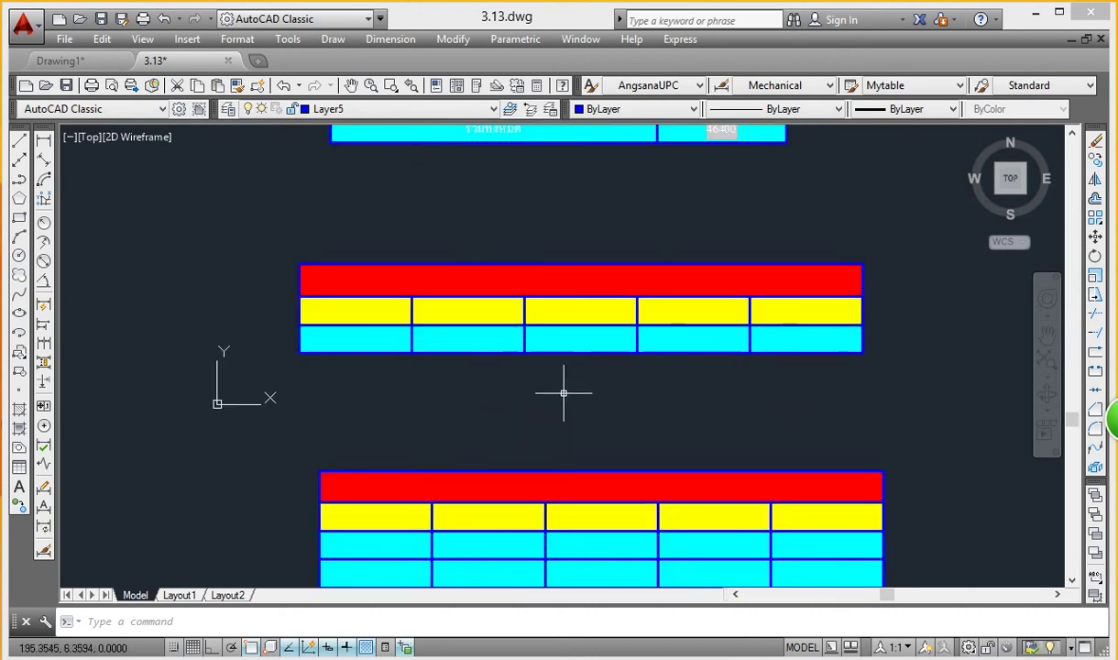
{"action": "scroll", "coordinate": [564, 392], "scroll_direction": "down", "scroll_amount": 2}
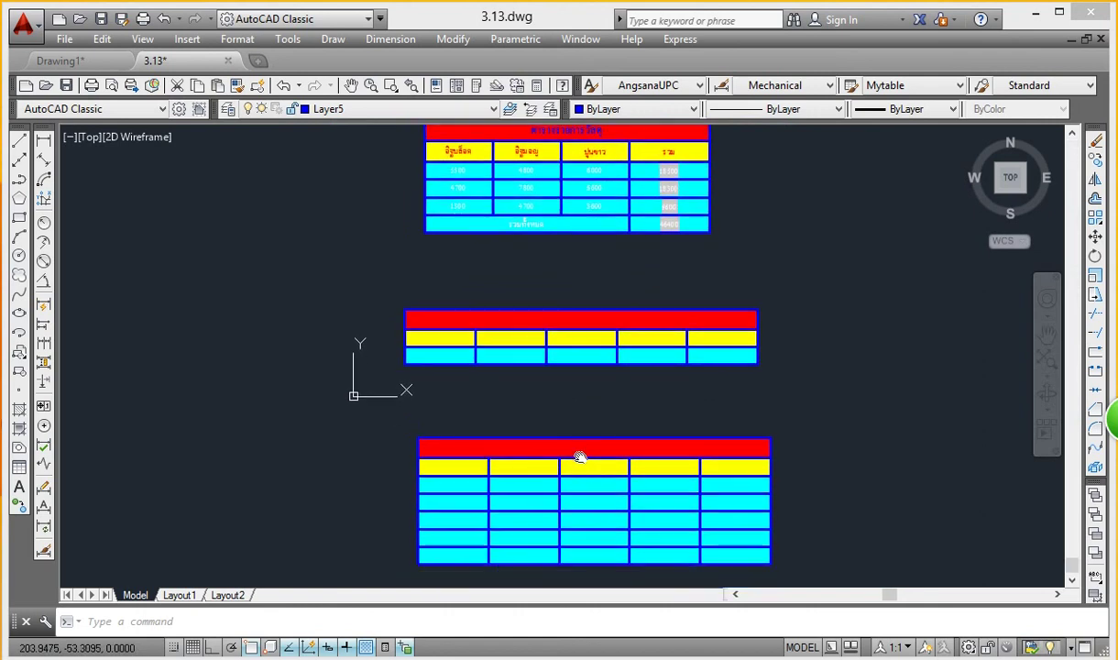
{"action": "middle_click_drag", "start_coordinate": [573, 461], "coordinate": [568, 476]}
{"action": "scroll", "coordinate": [470, 376], "scroll_direction": "up", "scroll_amount": 4}
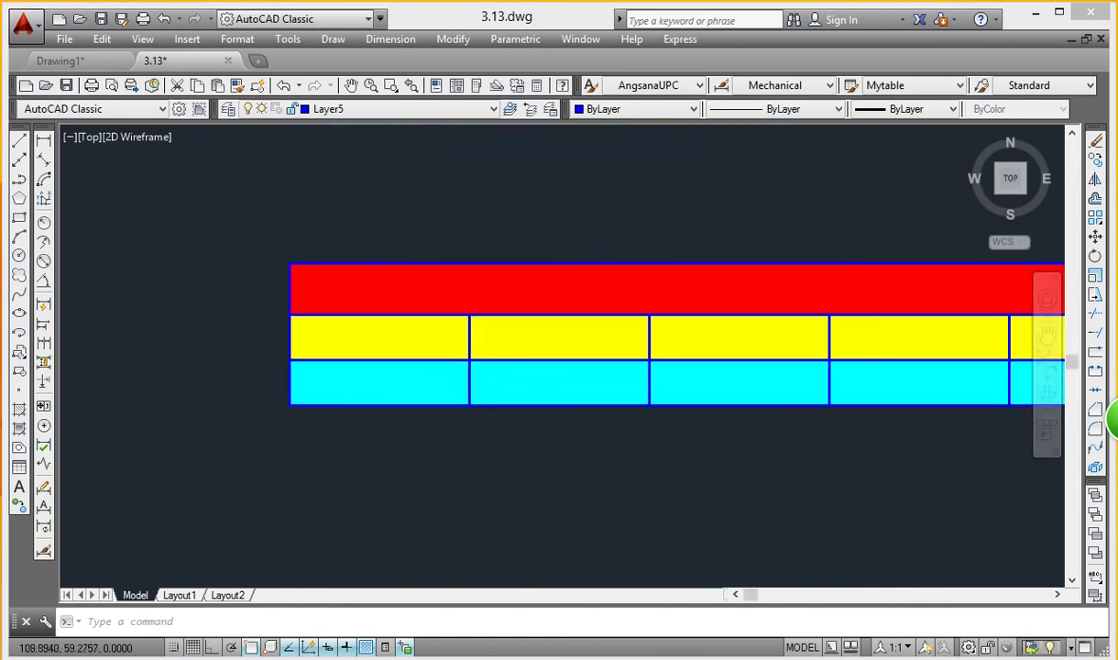
{"action": "scroll", "coordinate": [463, 367], "scroll_direction": "down", "scroll_amount": 4}
{"action": "left_click", "coordinate": [805, 261]}
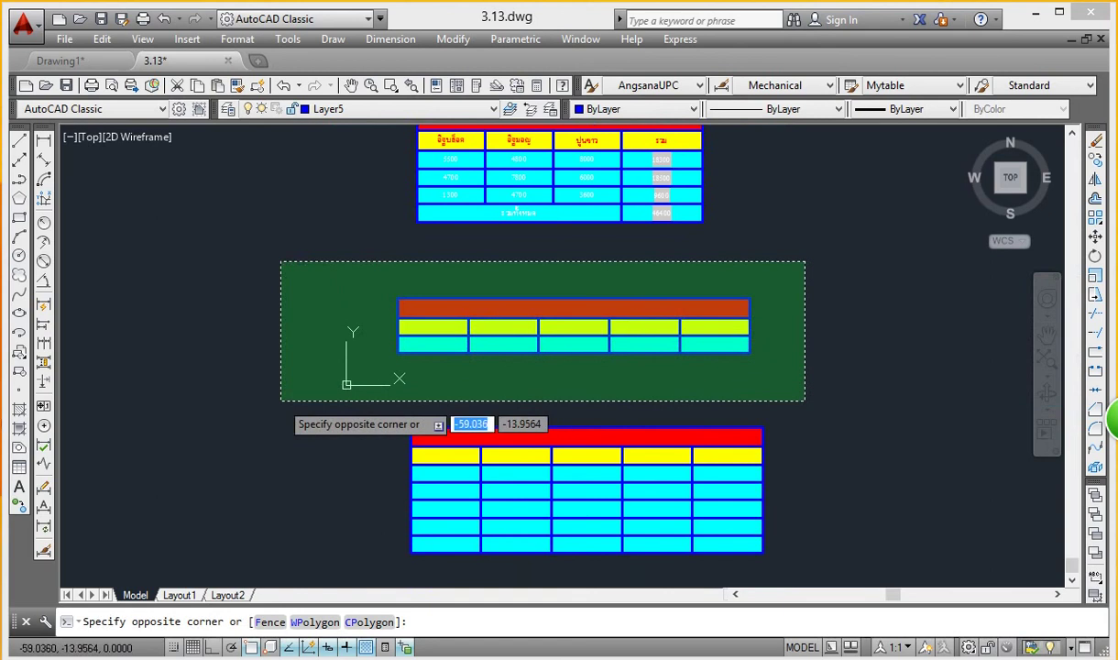
{"action": "left_click", "coordinate": [279, 393]}
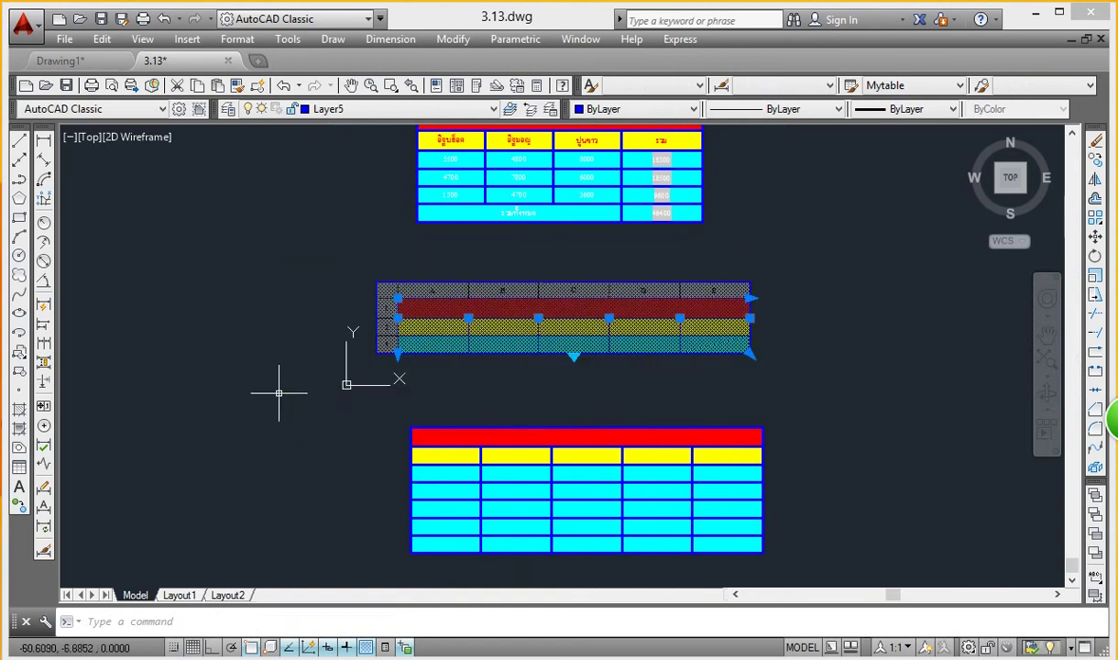
{"action": "key", "text": "Delete"}
Step: Select, then deselect, the red title cell of the remaining seven-row table
{"action": "middle_click_drag", "start_coordinate": [517, 458], "coordinate": [516, 367]}
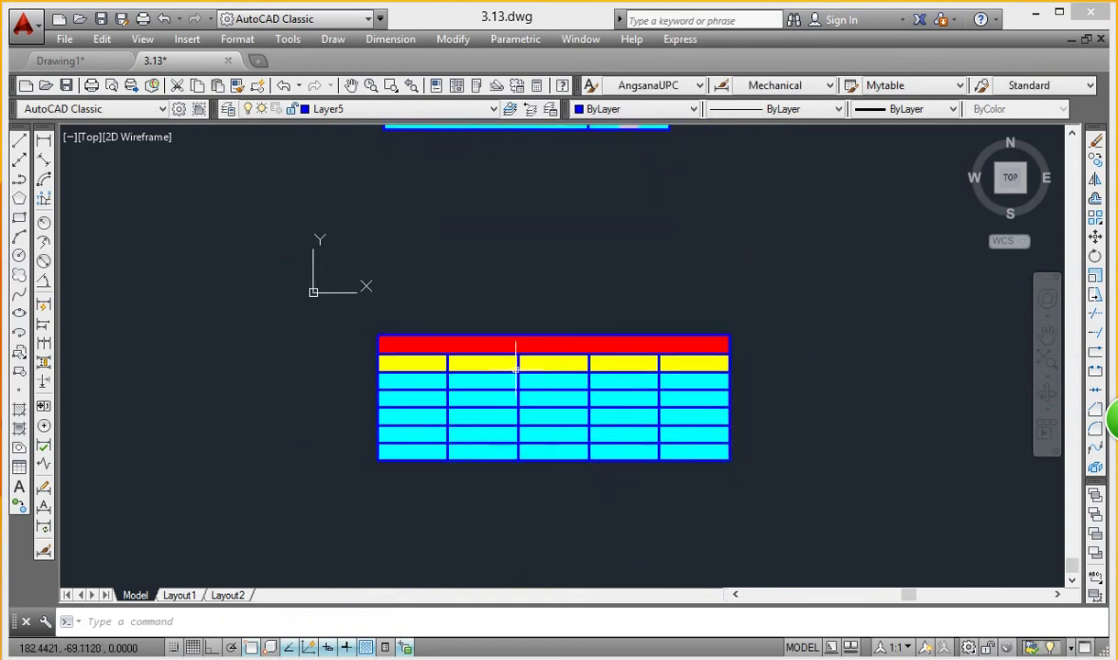
{"action": "scroll", "coordinate": [517, 366], "scroll_direction": "up", "scroll_amount": 5}
{"action": "scroll", "coordinate": [546, 275], "scroll_direction": "down", "scroll_amount": 4}
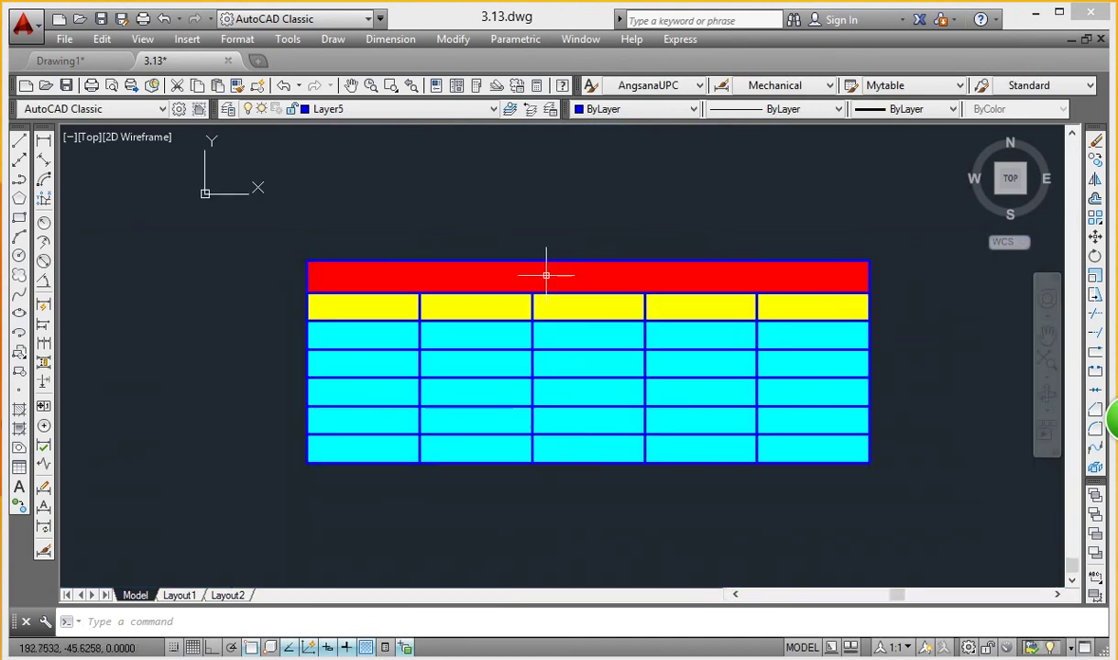
{"action": "left_click", "coordinate": [548, 275]}
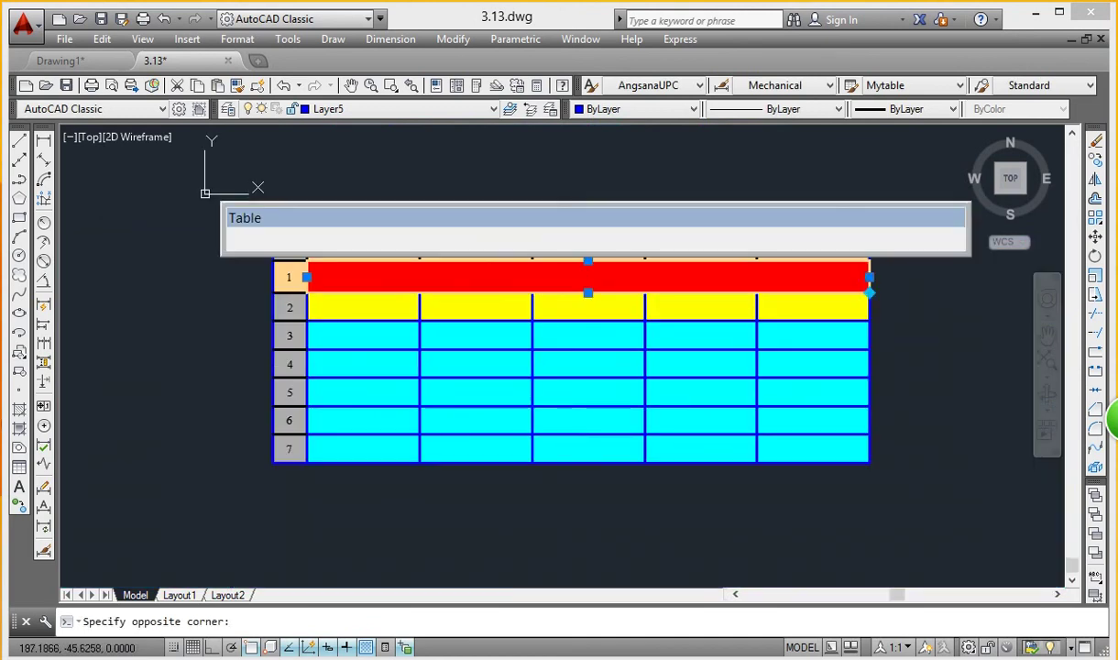
{"action": "left_click", "coordinate": [532, 275]}
{"action": "key", "text": "Escape"}
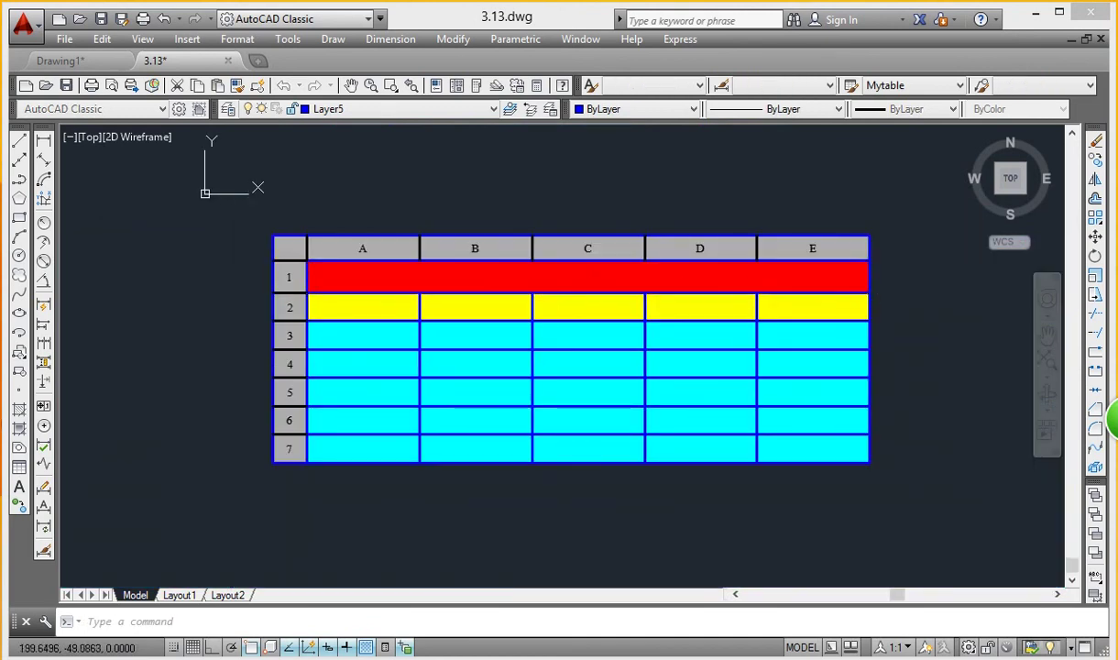
Step: Enter the Thai title ตารางรายการ in the red title row
{"action": "double_click", "coordinate": [562, 285]}
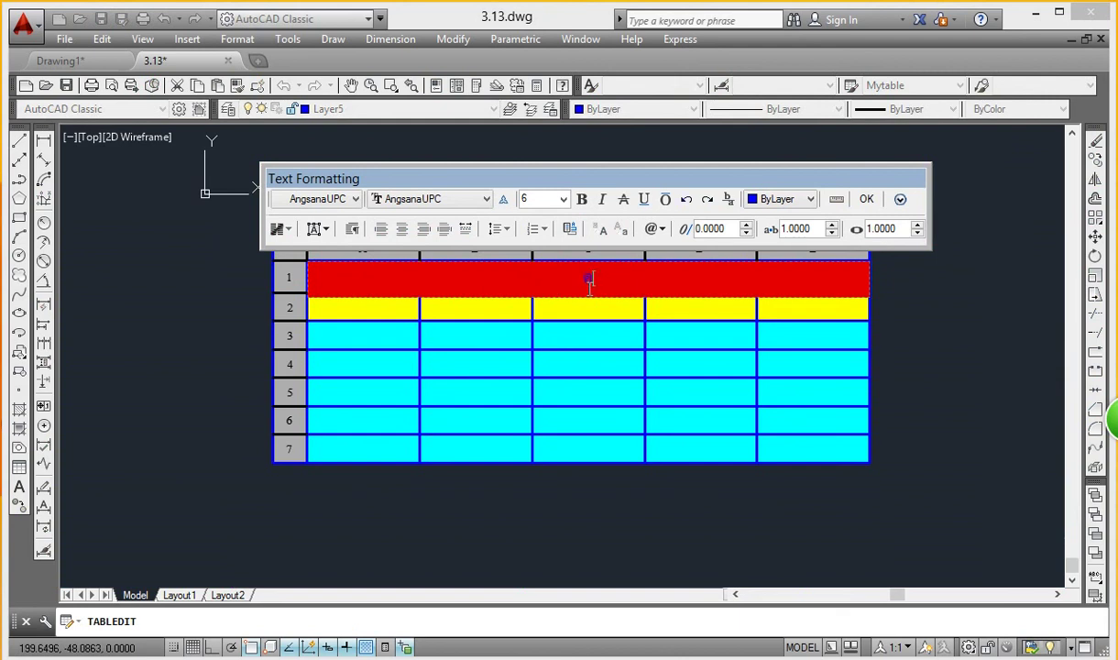
{"action": "type", "text": "ที่"}
{"action": "type", "text": "าร"}
{"action": "left_click", "coordinate": [866, 199]}
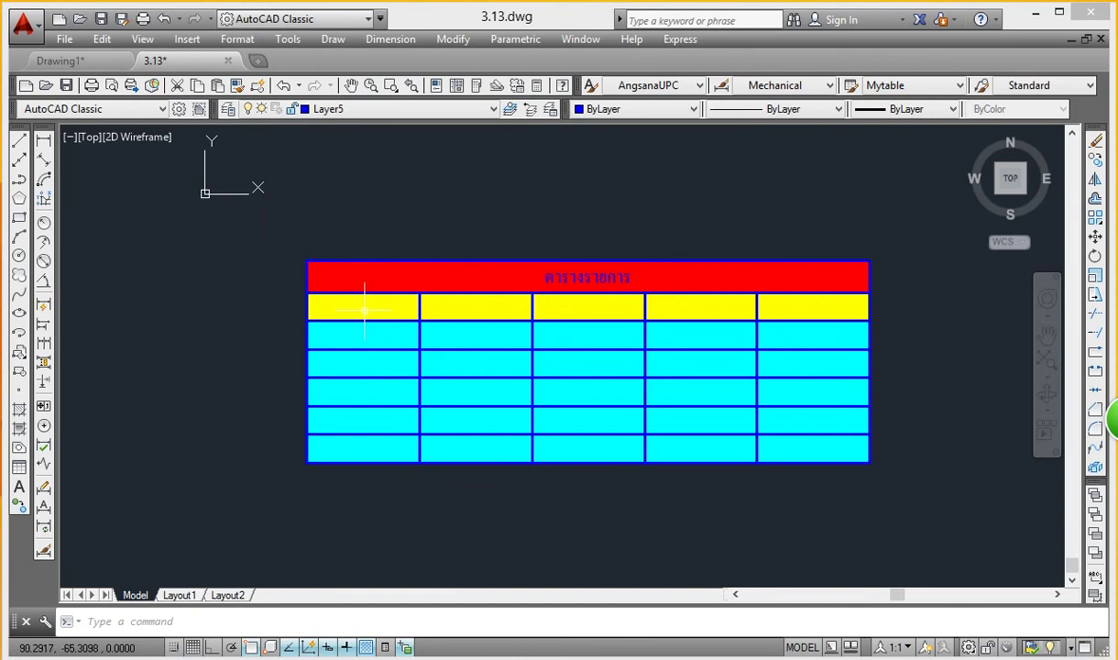
Step: Type the red Thai heading รายการย่อย into header cell A2
{"action": "double_click", "coordinate": [364, 312]}
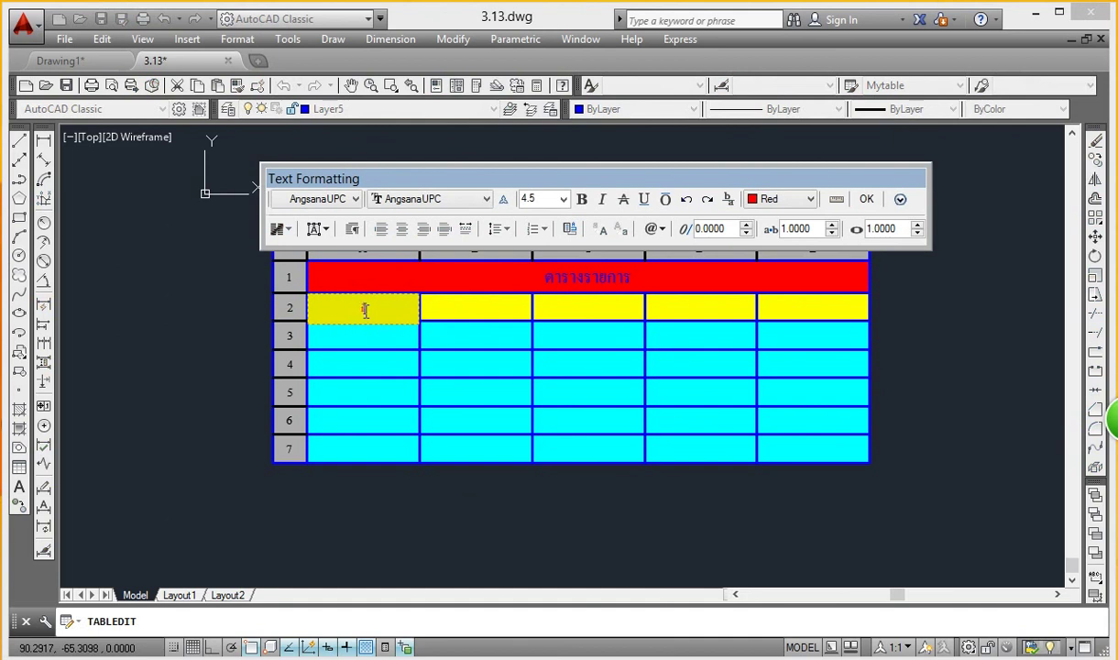
{"action": "type", "text": "k"}
{"action": "key", "text": "BackSpace"}
{"action": "key", "text": "BackSpace"}
{"action": "type", "text": "ร"}
{"action": "type", "text": "ายการย"}
{"action": "type", "text": "่อย"}
Step: Finish editing cell A2, briefly reopening and closing its text
{"action": "left_click", "coordinate": [866, 199]}
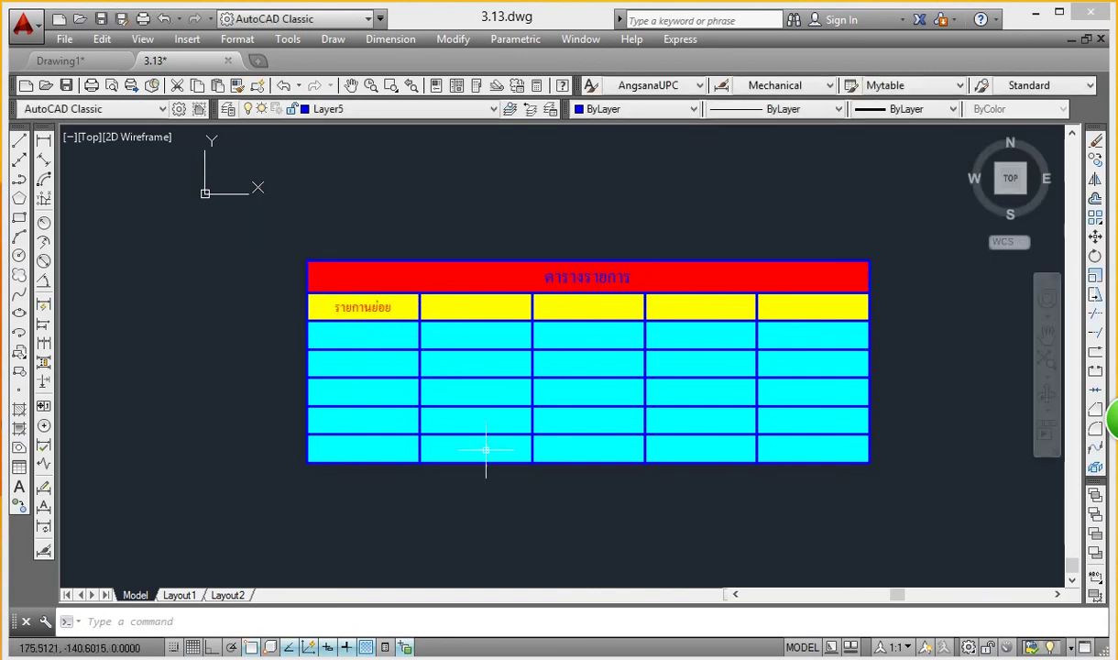
{"action": "left_click", "coordinate": [362, 307]}
{"action": "double_click", "coordinate": [362, 307]}
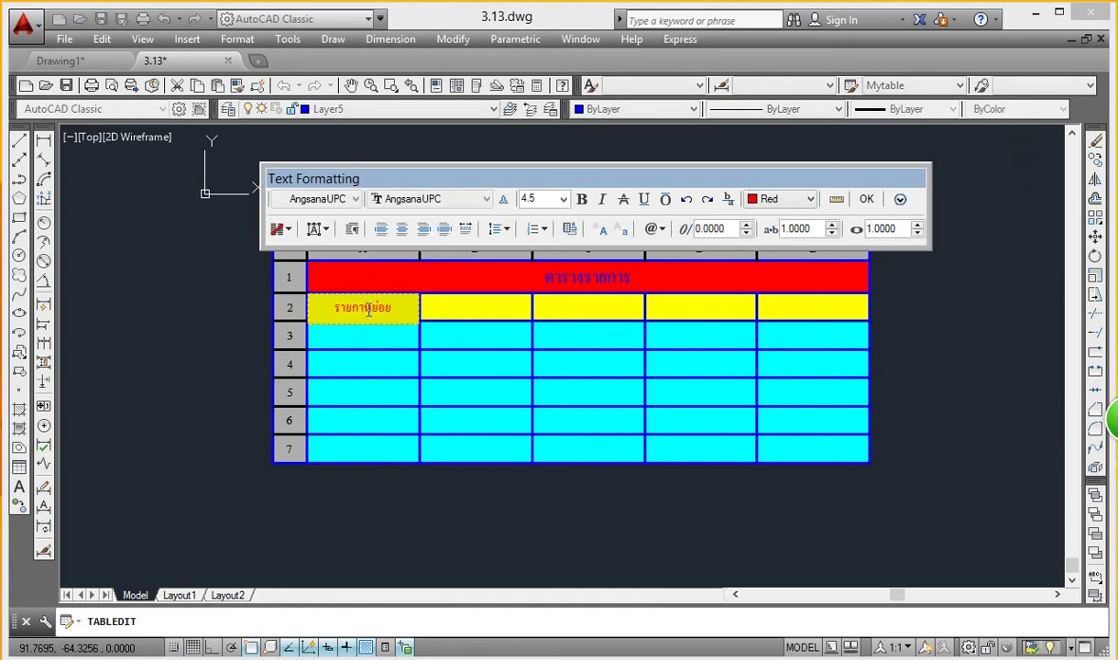
{"action": "left_click", "coordinate": [490, 307]}
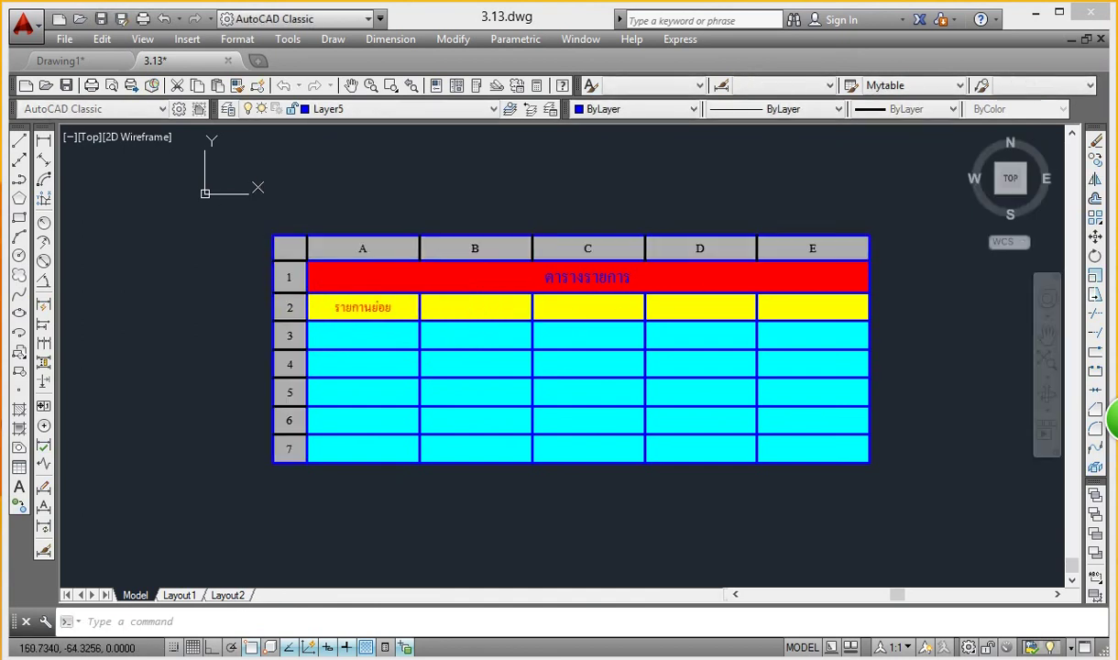
Step: Enter รายการสอง in cell B2 with ByLayer text colour
{"action": "double_click", "coordinate": [477, 307]}
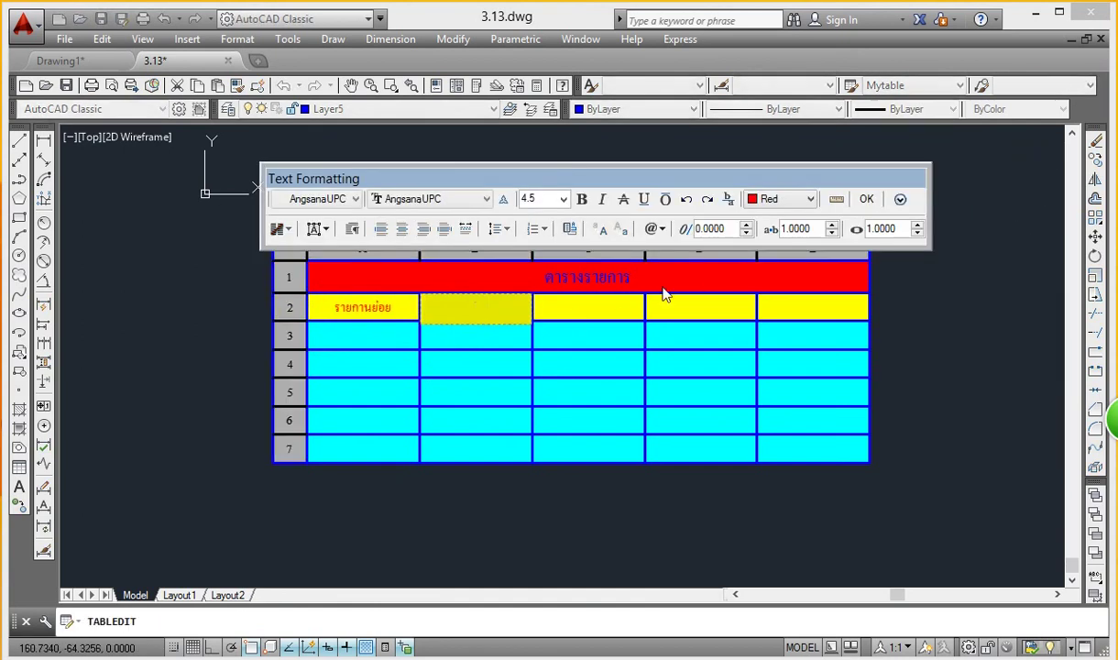
{"action": "left_click", "coordinate": [811, 199]}
{"action": "left_click", "coordinate": [777, 214]}
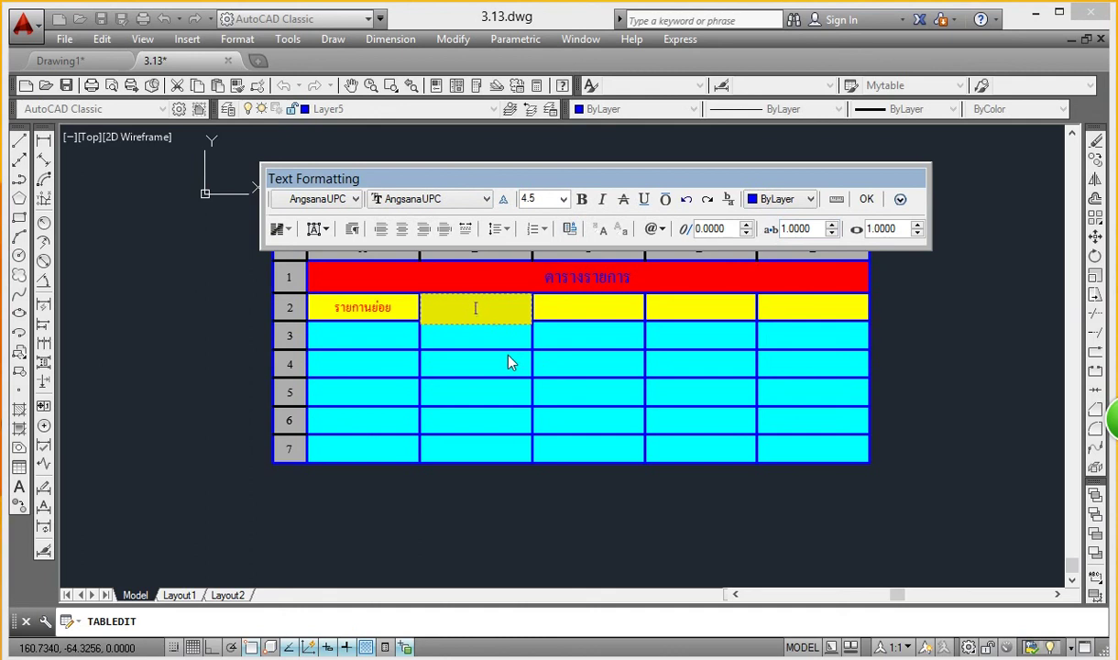
{"action": "type", "text": "รายการสอง"}
{"action": "left_click", "coordinate": [867, 199]}
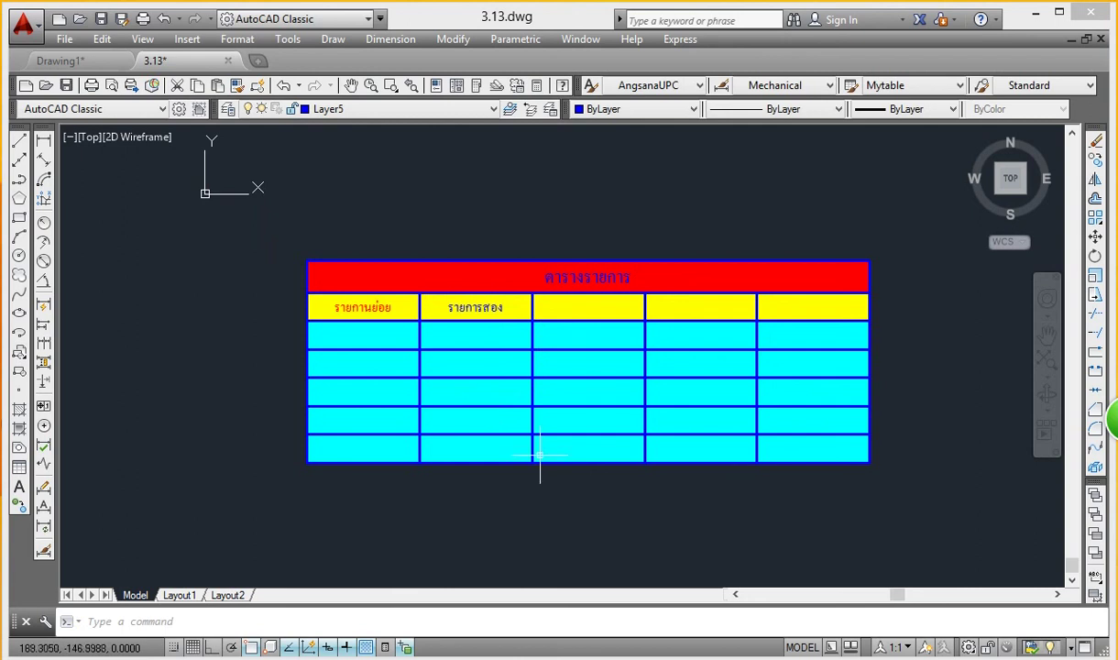
{"action": "left_click", "coordinate": [449, 336]}
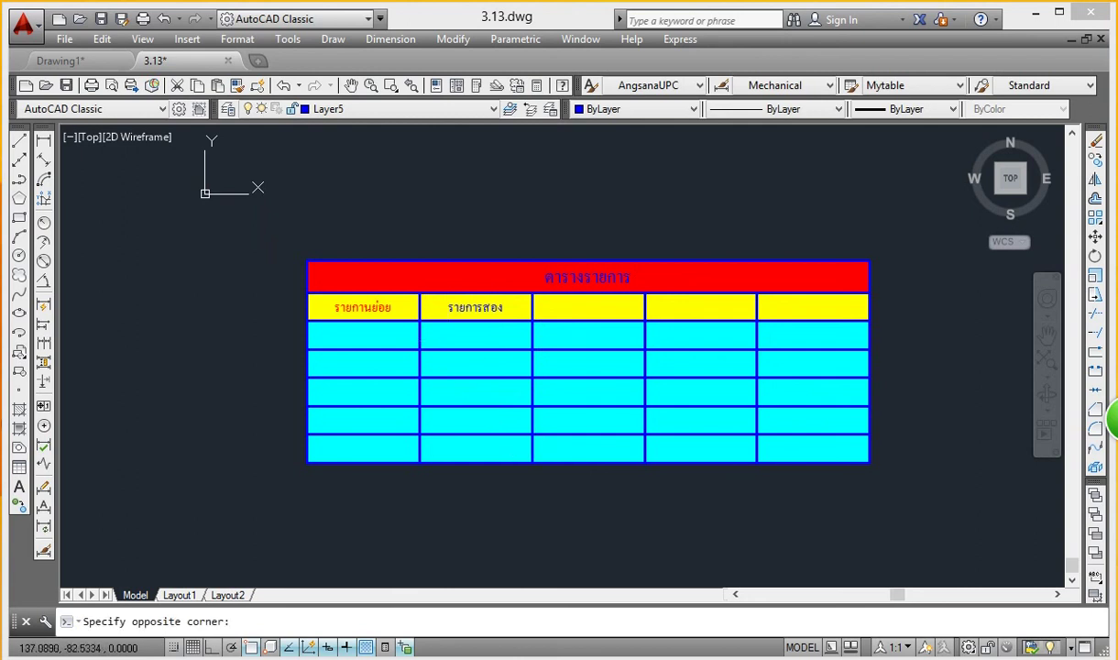
{"action": "left_click", "coordinate": [363, 345]}
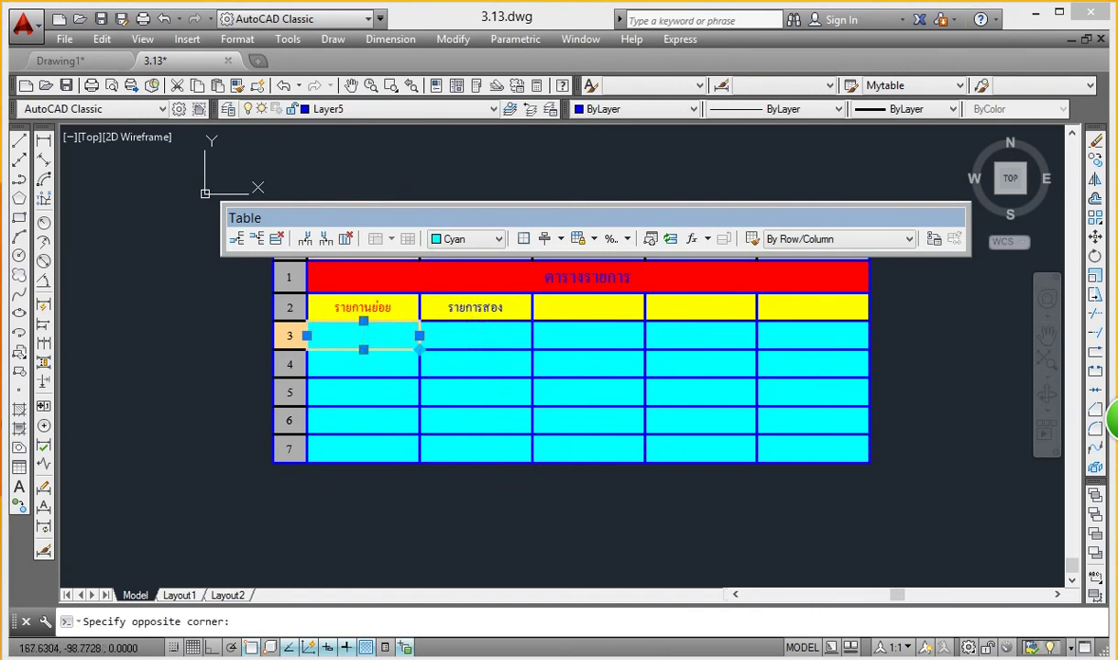
{"action": "double_click", "coordinate": [502, 376]}
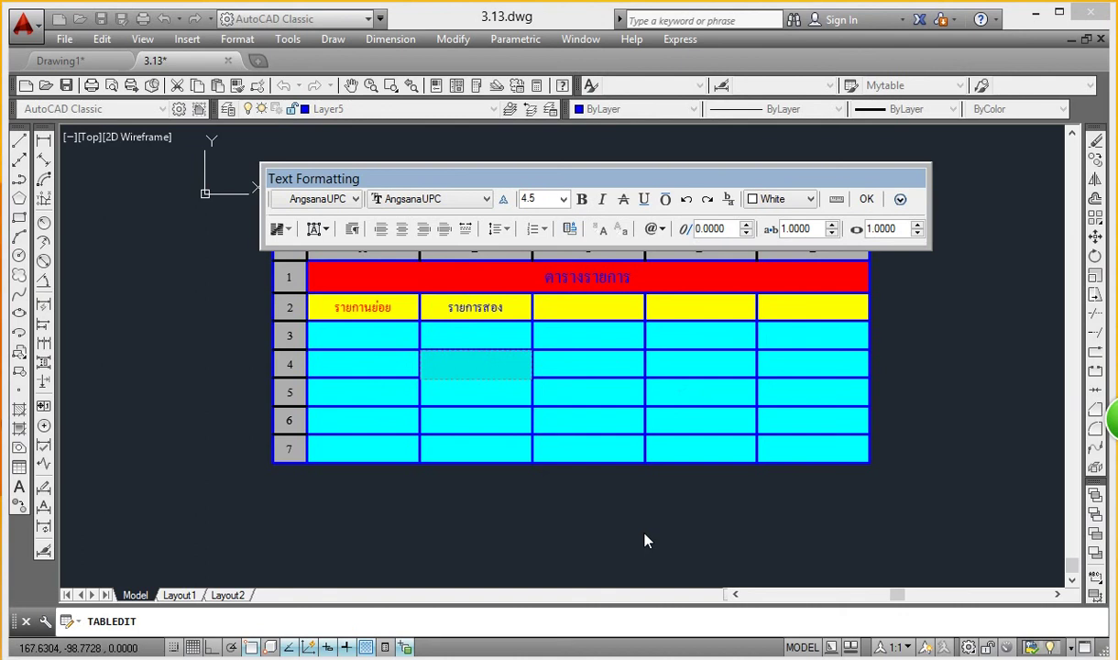
{"action": "left_click", "coordinate": [619, 515]}
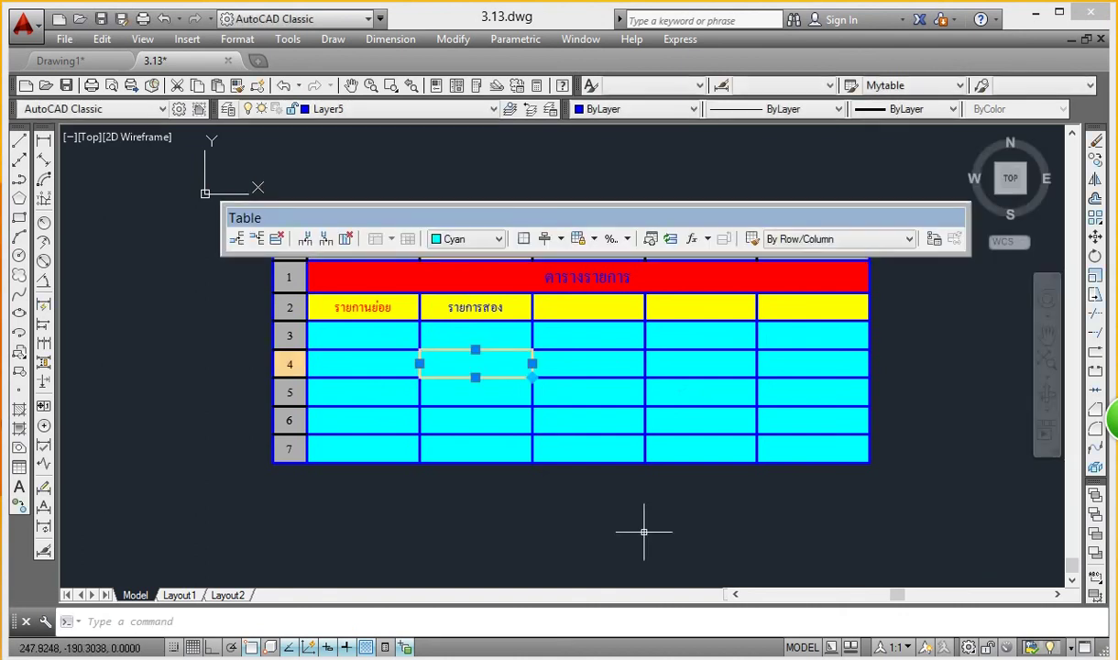
{"action": "key", "text": "Escape"}
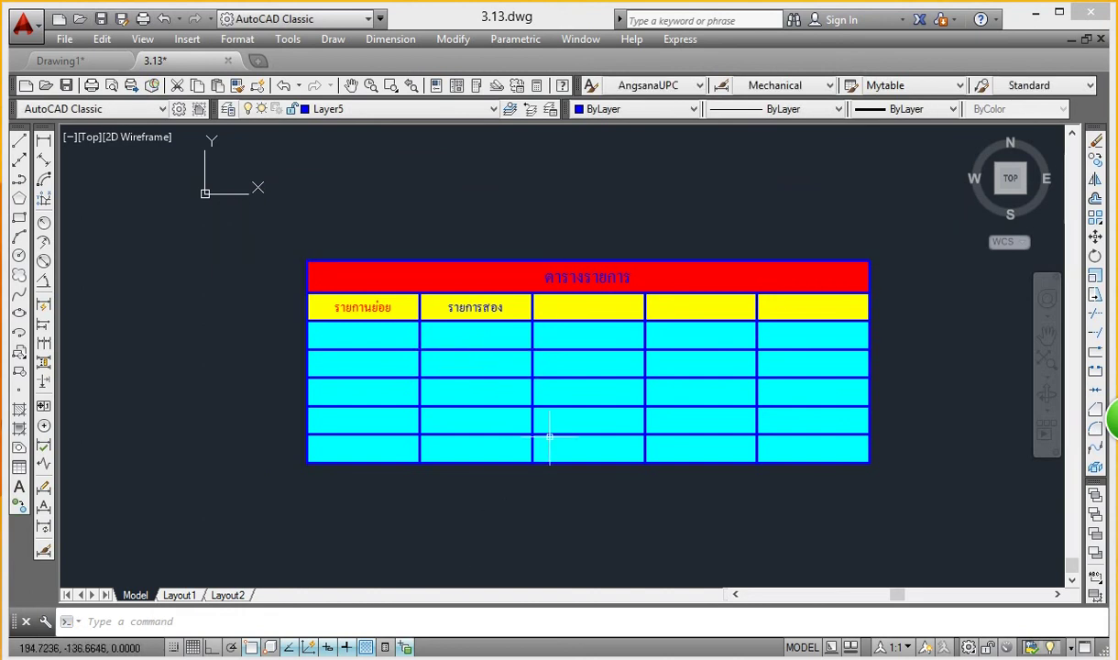
{"action": "middle_click_drag", "start_coordinate": [562, 320], "coordinate": [531, 376]}
{"action": "scroll", "coordinate": [532, 374], "scroll_direction": "down", "scroll_amount": 2}
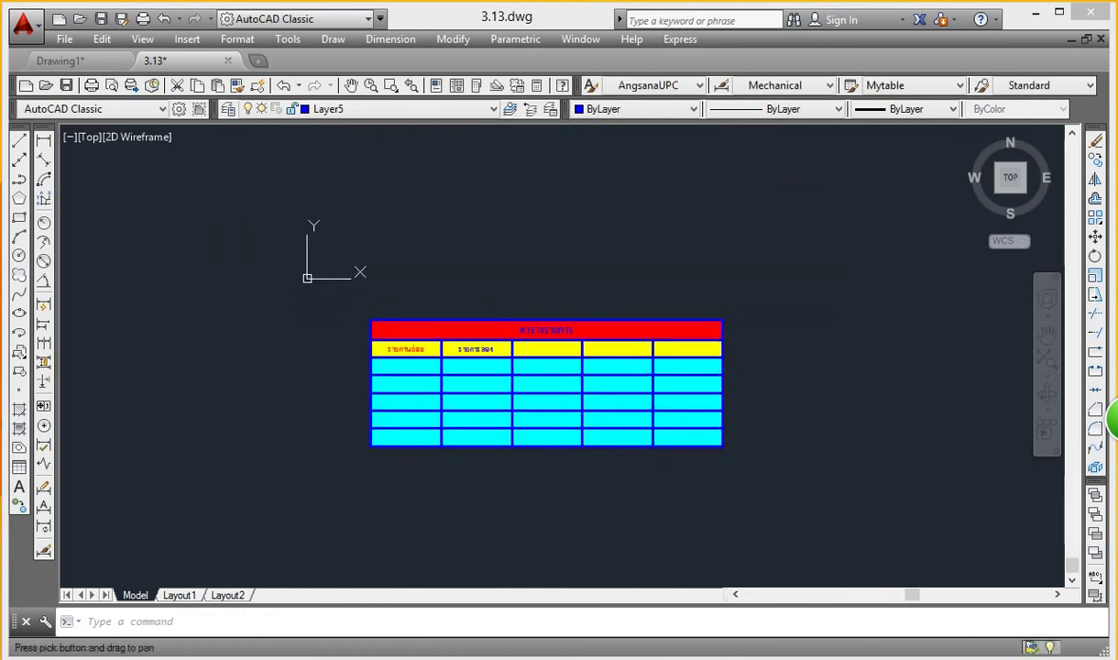